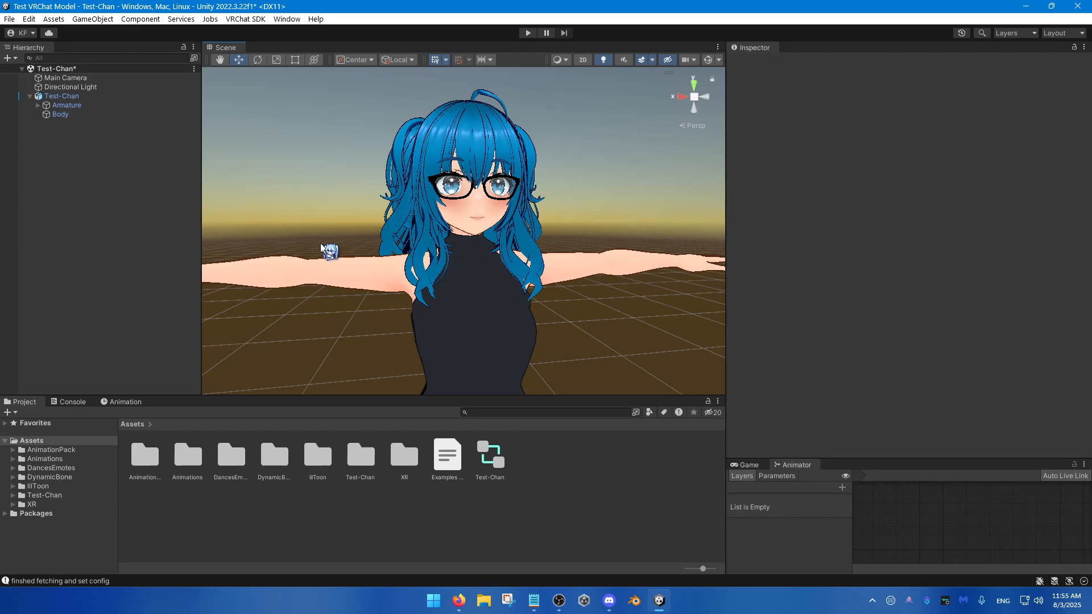
Step: Inspect the Body mesh's blend shapes and the playable layers in Test-Chan's avatar descriptor
click(85, 114)
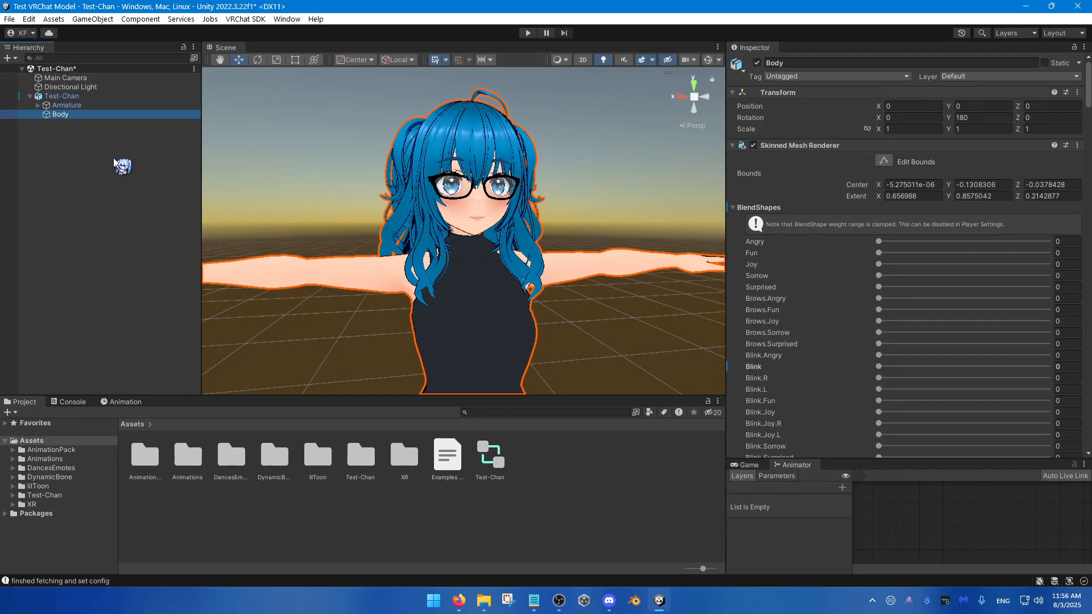
click(96, 96)
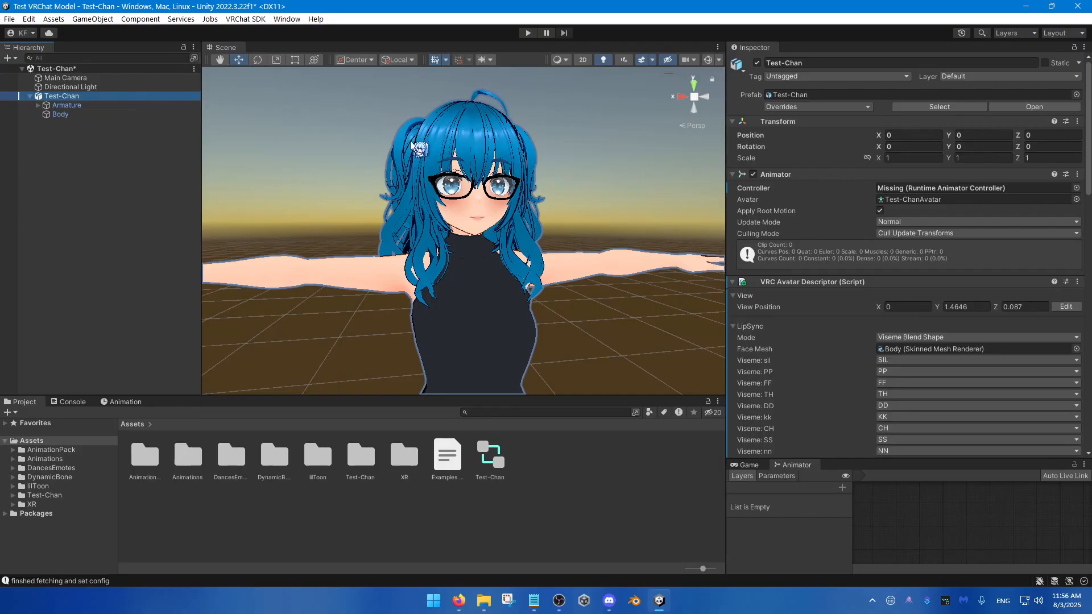
scroll(796, 291, down, 15)
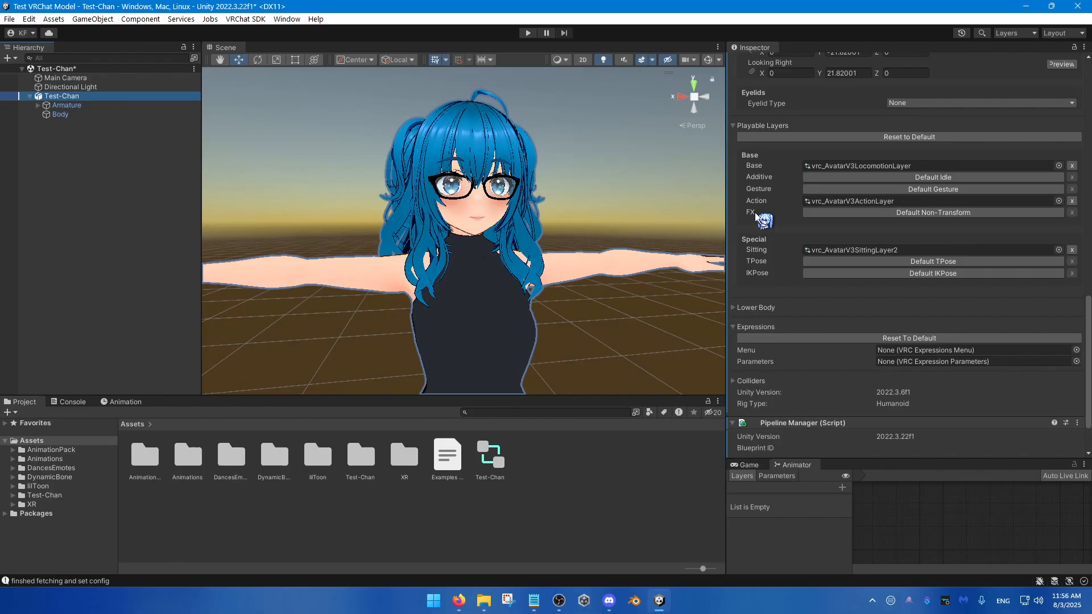
Step: Create a folder named FX Controls in the project's Assets folder
drag(755, 212, 390, 510)
right_click(349, 517)
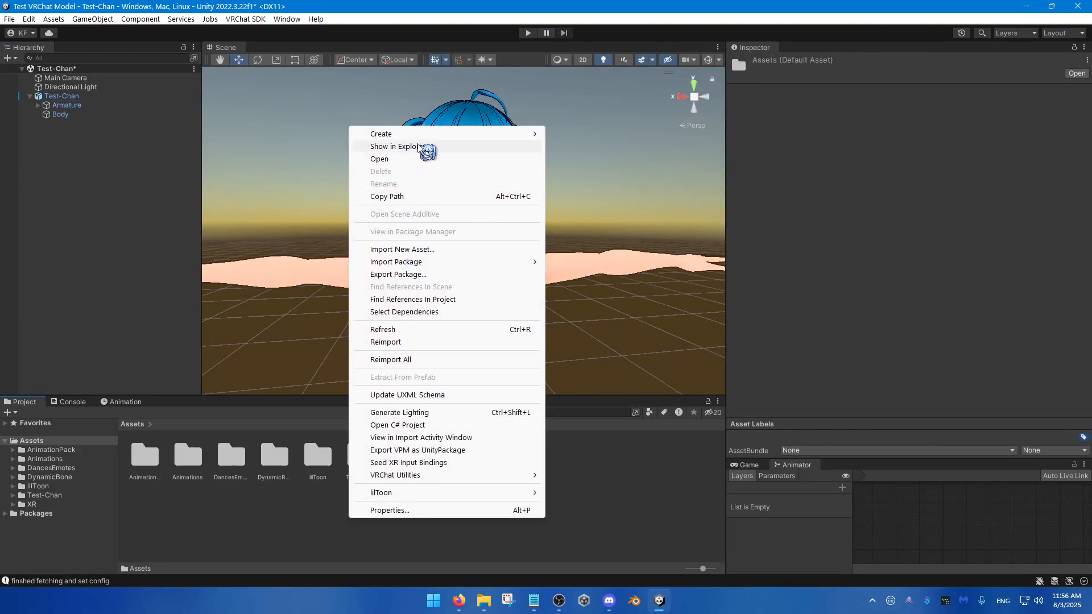
mouse_move(423, 139)
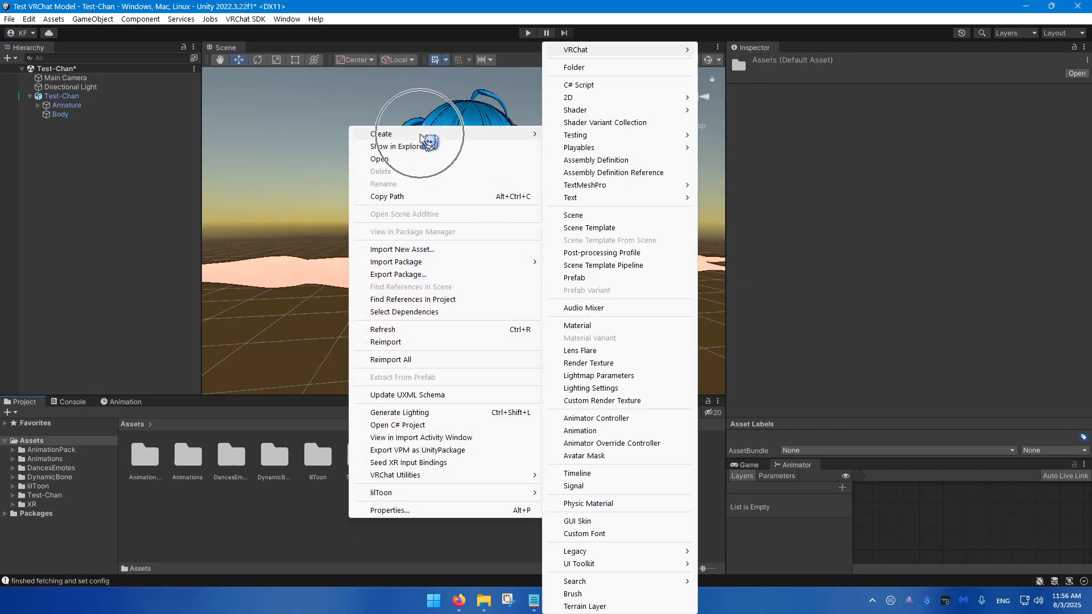
click(589, 68)
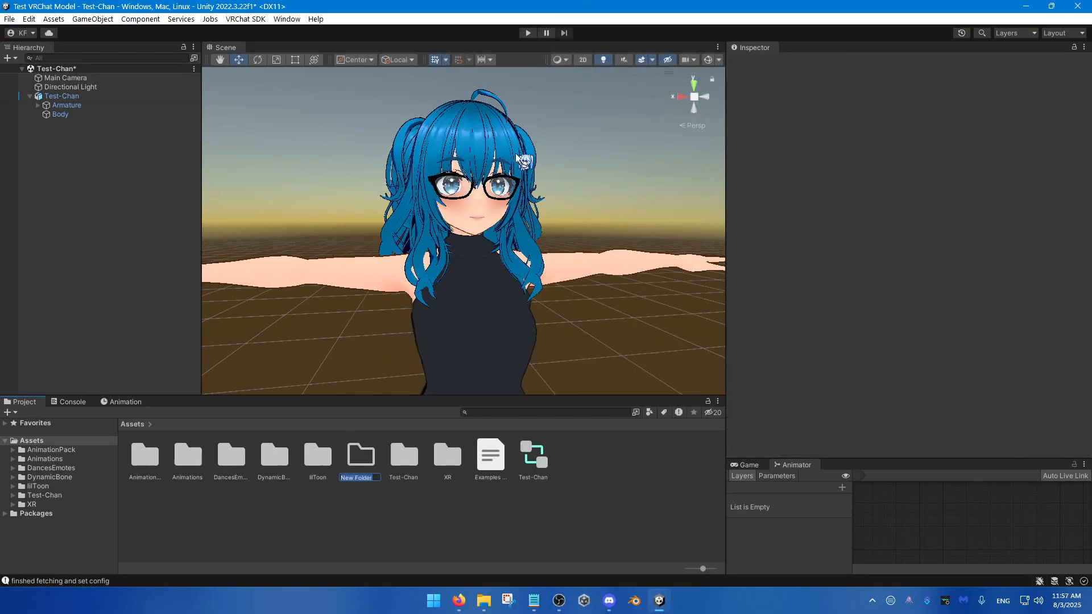
text(FX Controls)
key(Return)
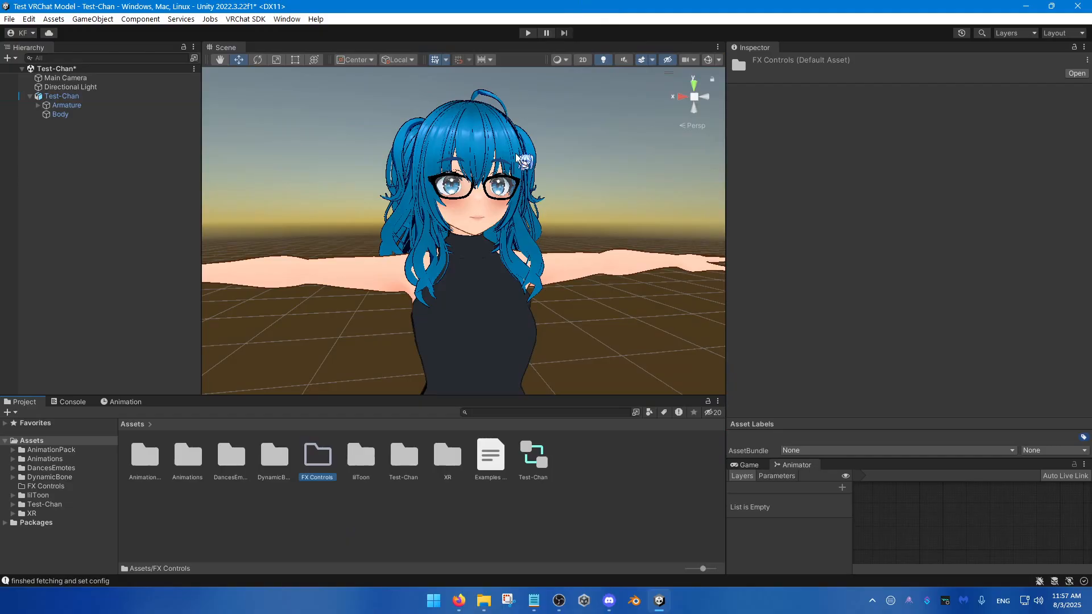
Step: Create an Animator Controller named FX inside the FX Controls folder
double_click(317, 462)
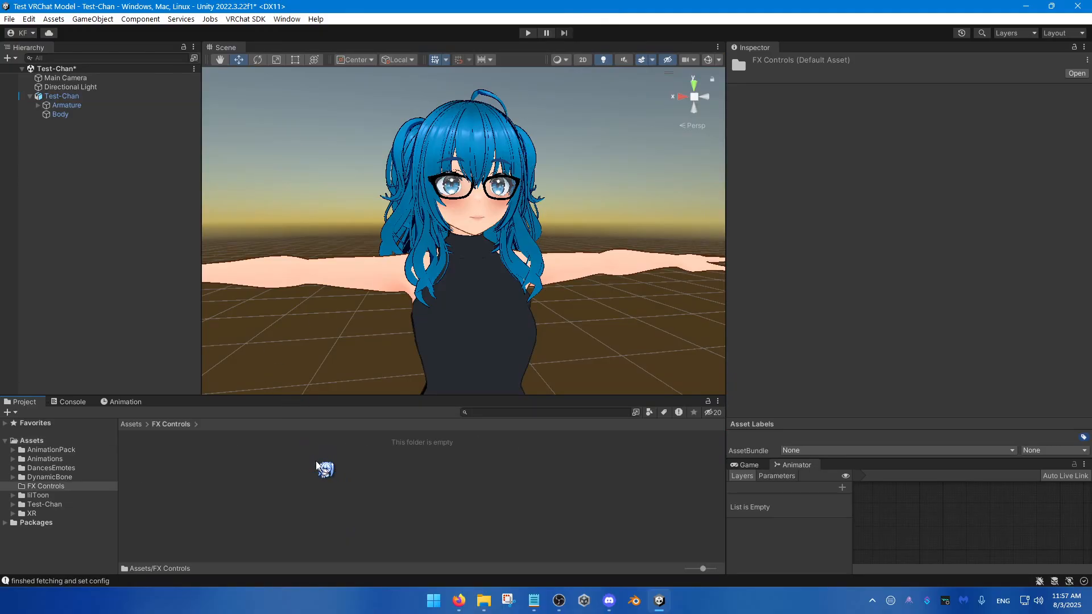
right_click(306, 470)
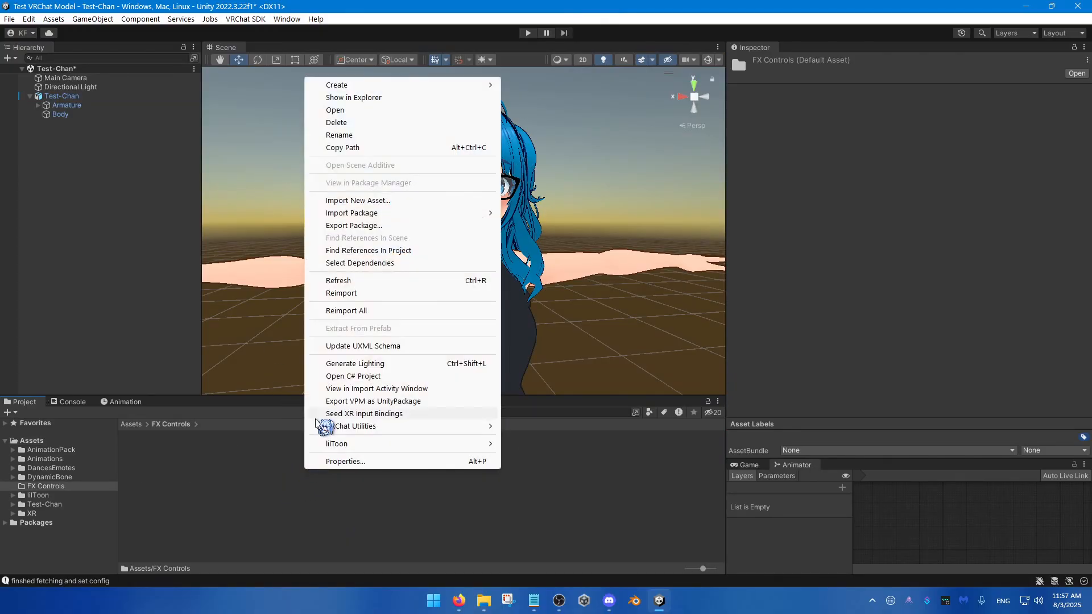
mouse_move(395, 88)
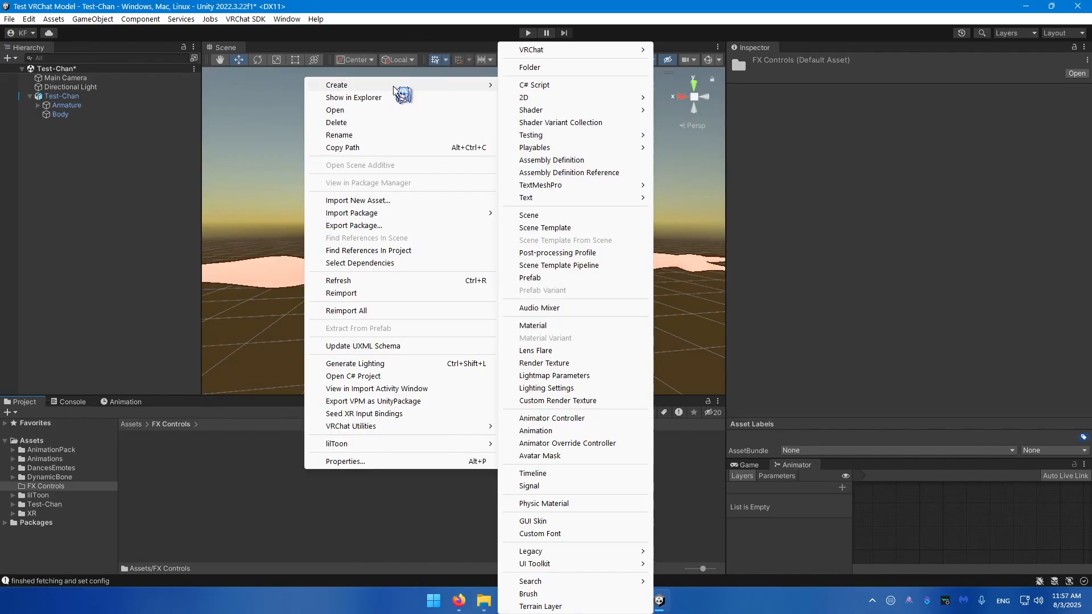
click(554, 418)
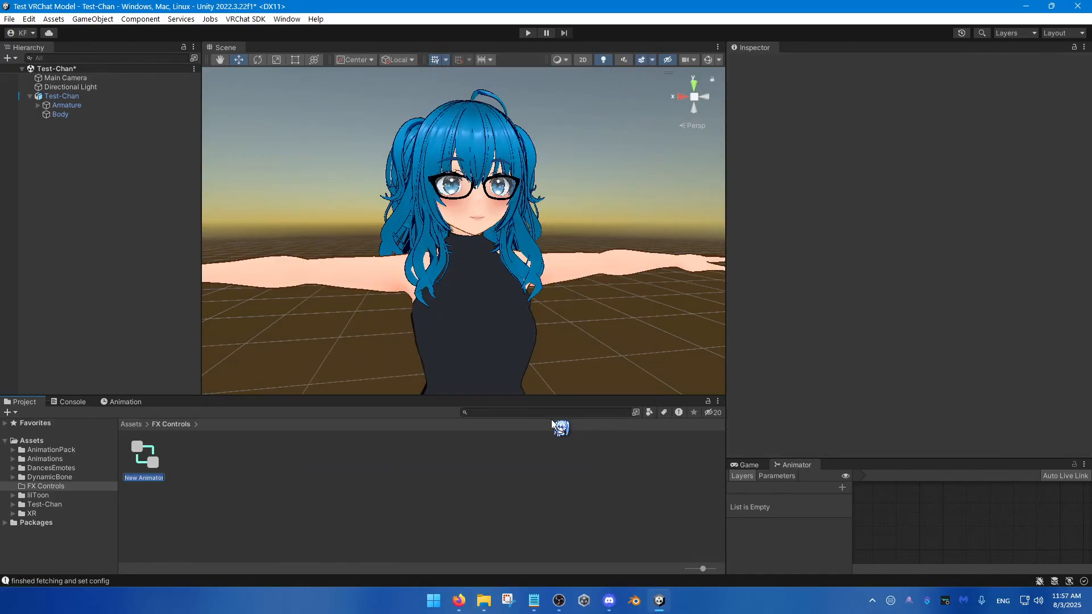
text(FX)
key(Return)
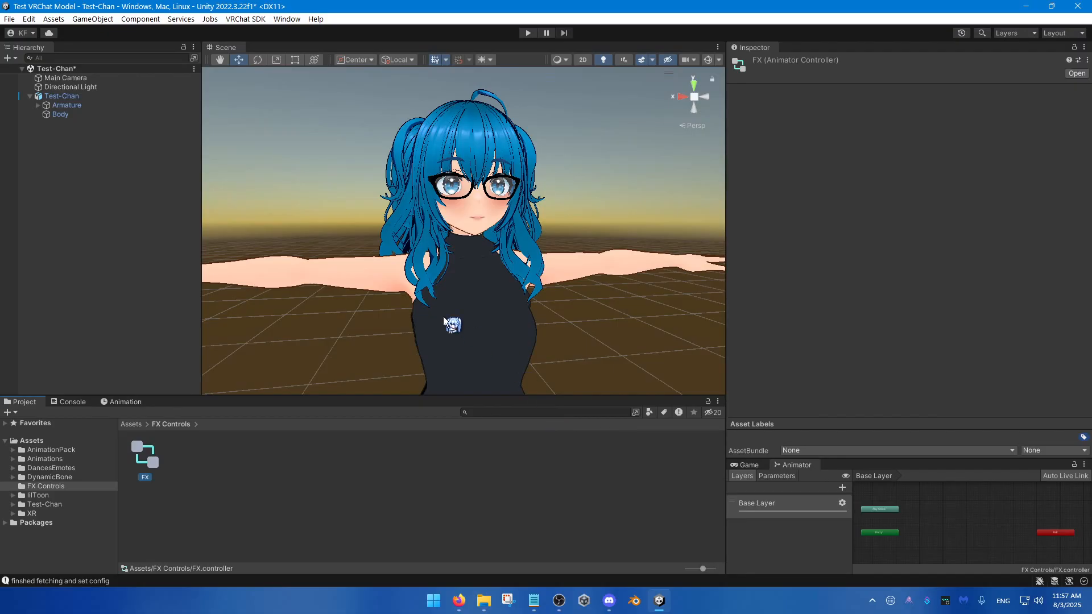
Step: Assign the FX controller to Test-Chan's Animator component and to the FX playable layer of its avatar descriptor
click(102, 97)
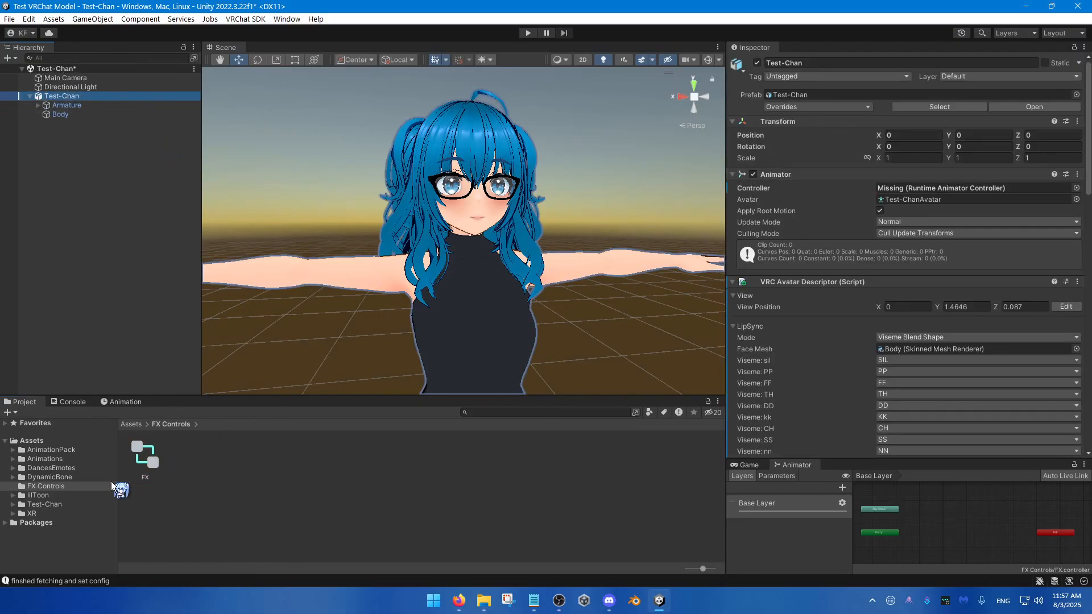
drag(143, 456, 906, 191)
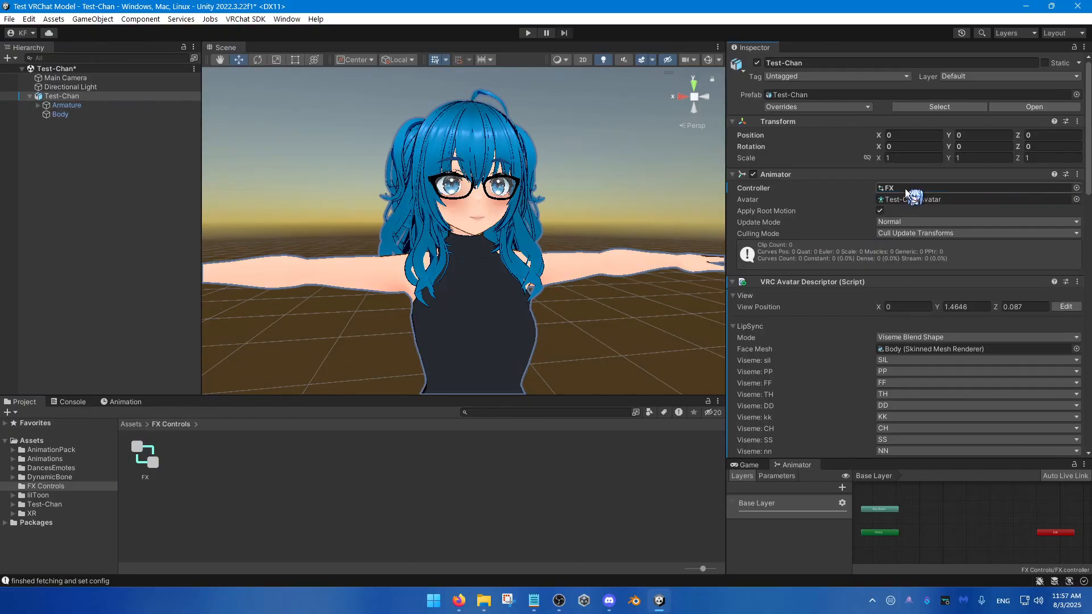
scroll(838, 335, down, 15)
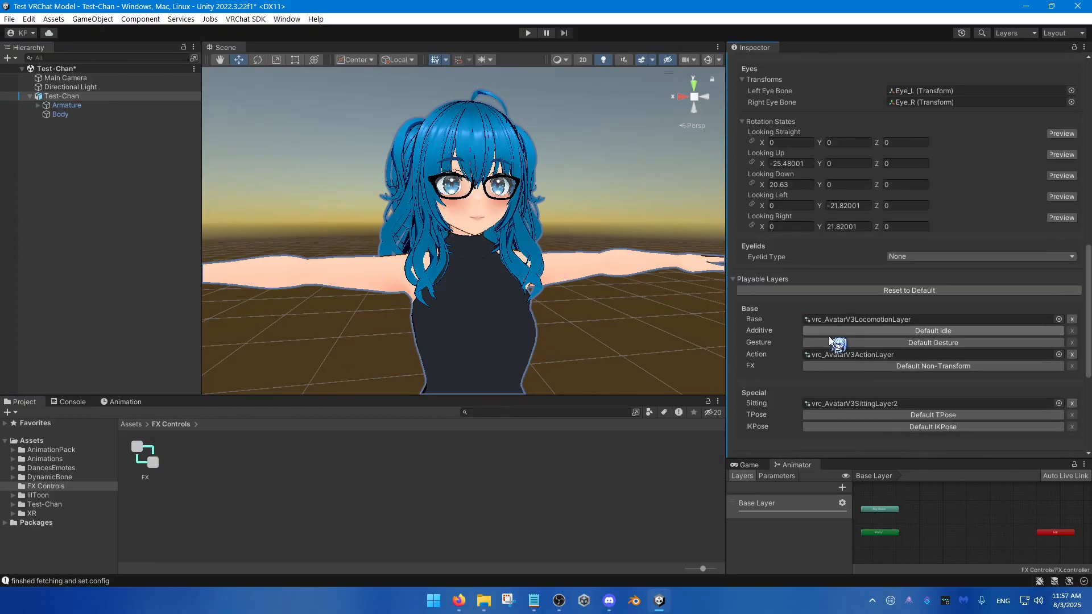
scroll(831, 342, down, 5)
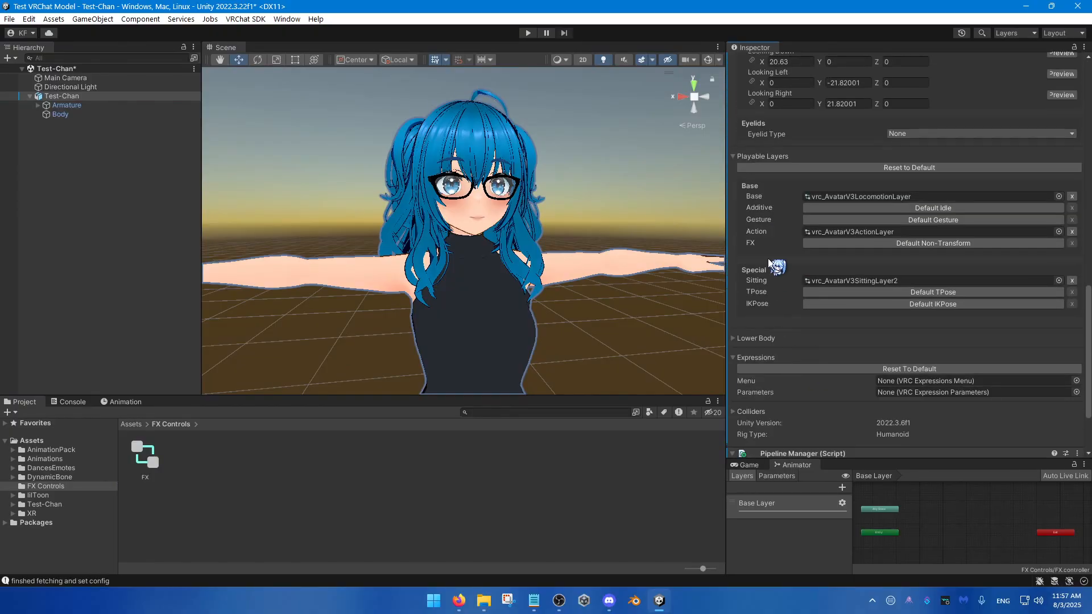
key(ctrl)
click(884, 243)
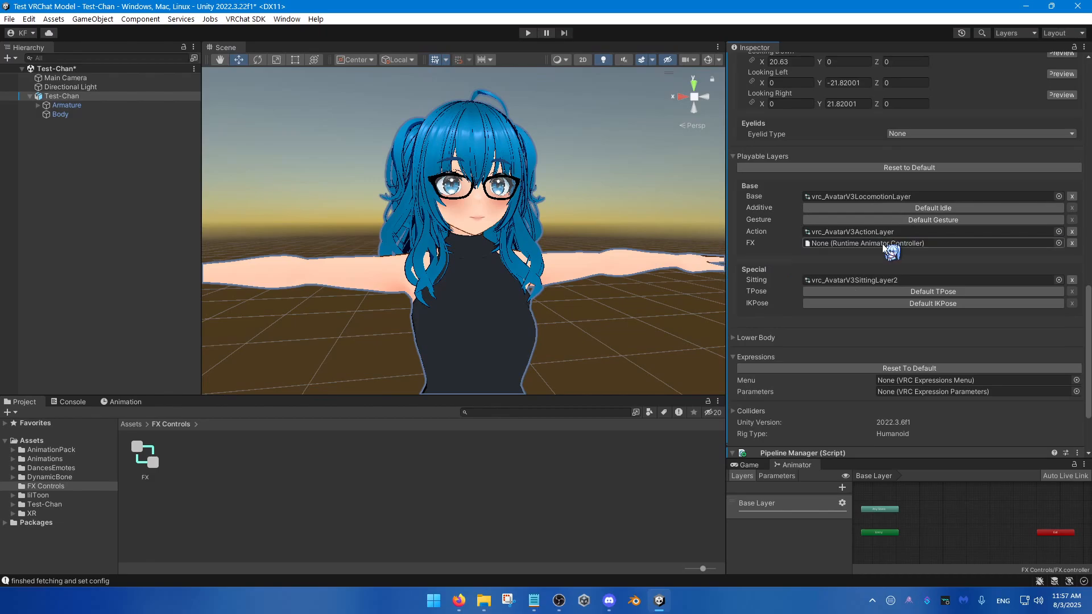
drag(146, 455, 828, 241)
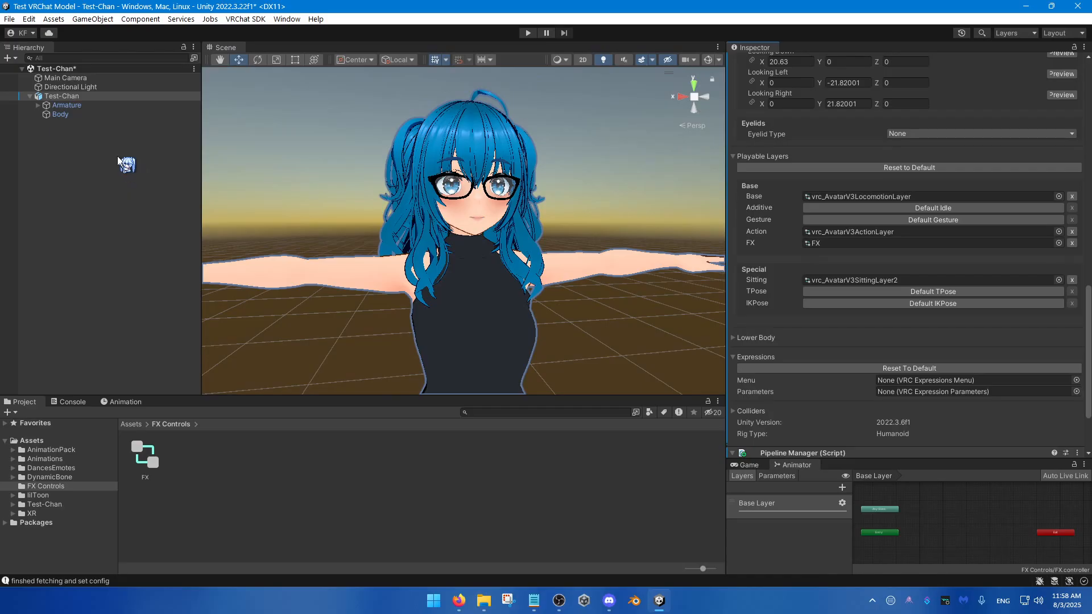
Step: Review the BlendShapes section of the Body's Skinned Mesh Renderer
click(67, 115)
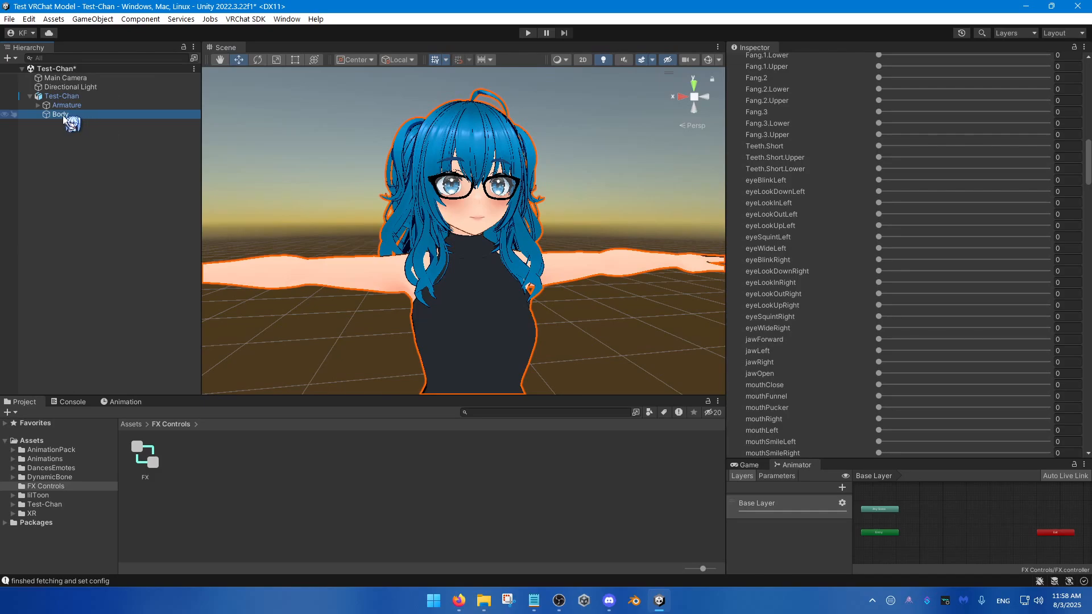
scroll(916, 145, up, 10)
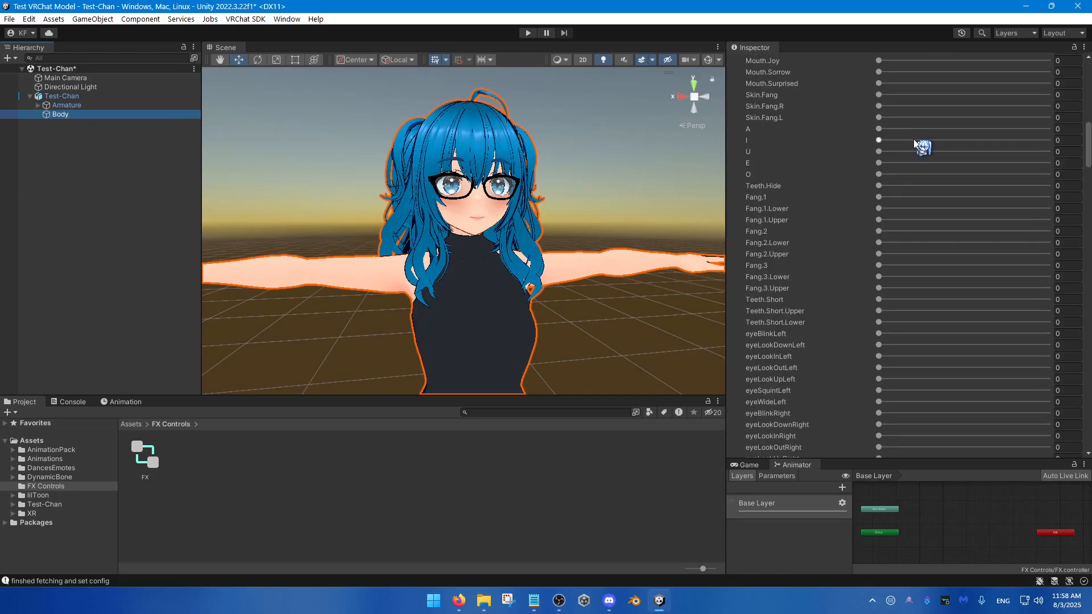
scroll(859, 138, up, 6)
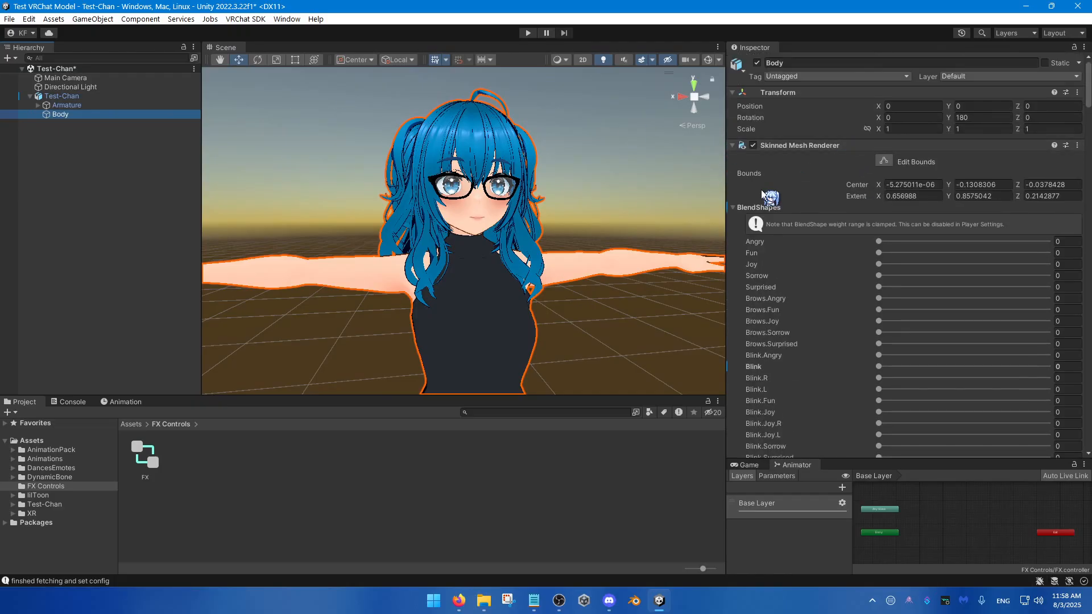
click(733, 208)
click(733, 208)
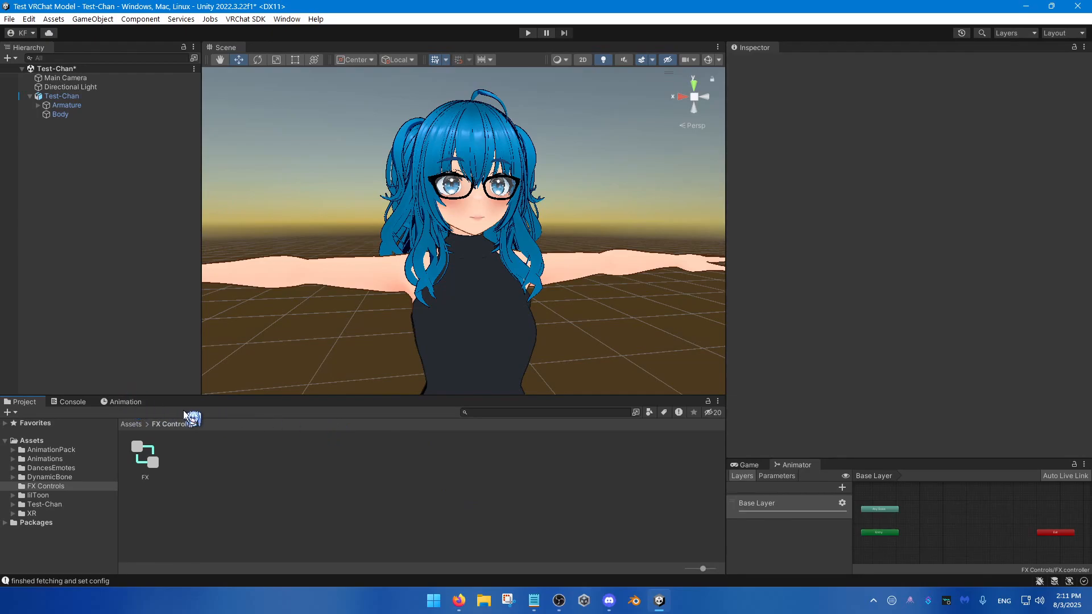
Step: Bring up the Animation window for creating clips
key(ctrl+6)
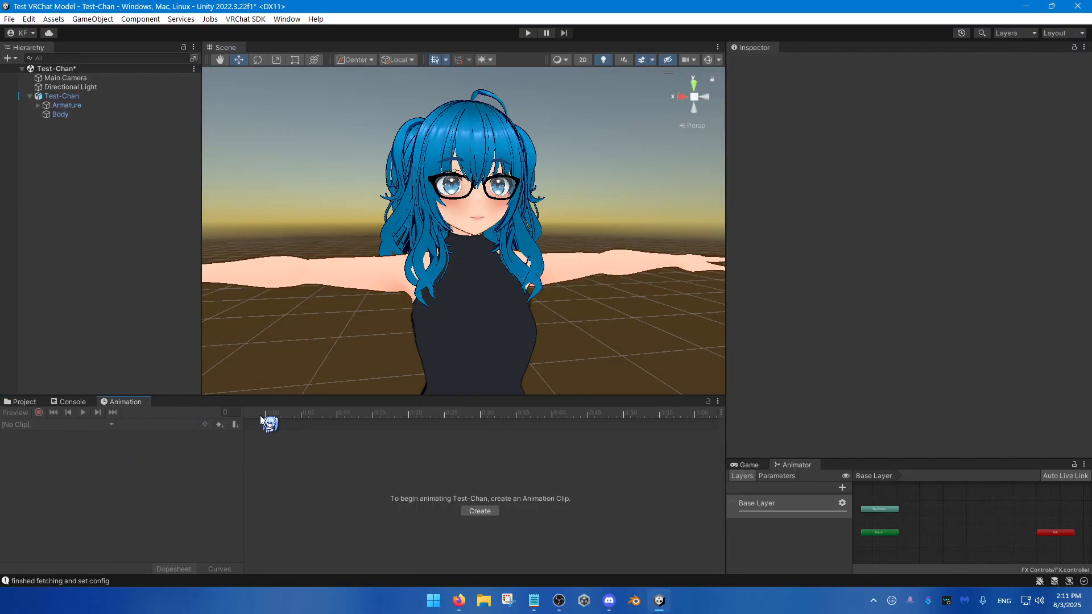
click(287, 20)
mouse_move(307, 58)
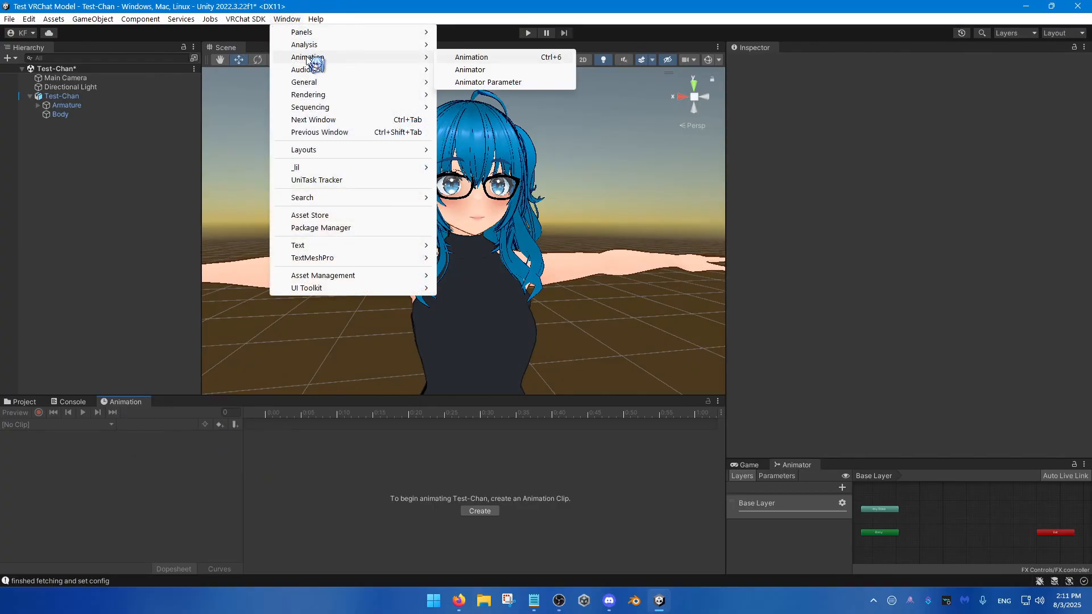
key(ctrl)
key(ctrl)
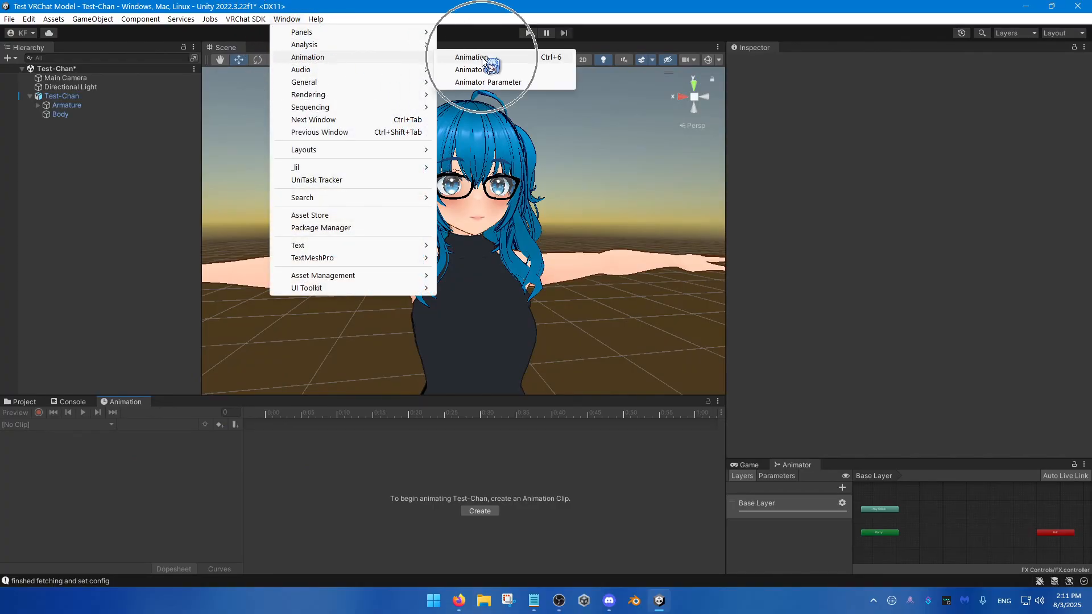
click(473, 58)
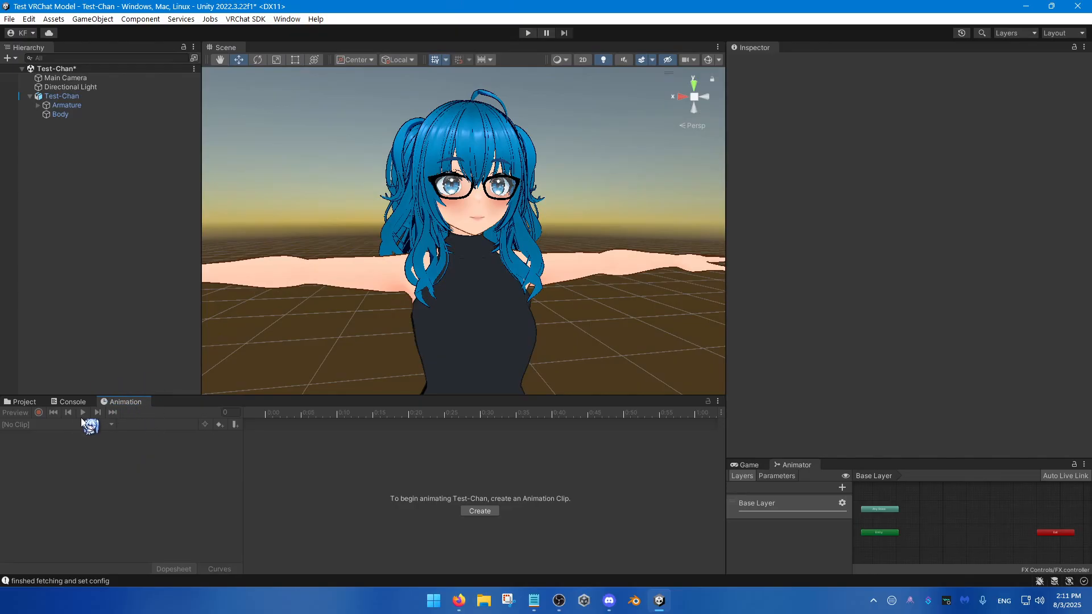
Step: Create an animation clip named Neutral for Test-Chan and save it in the FX Controls folder
click(74, 88)
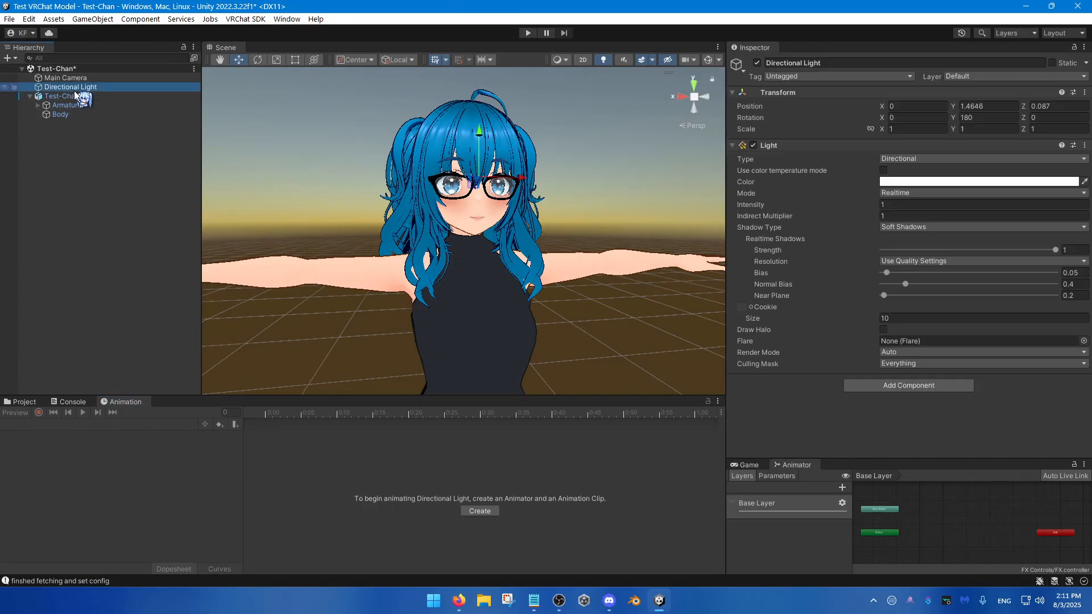
click(74, 94)
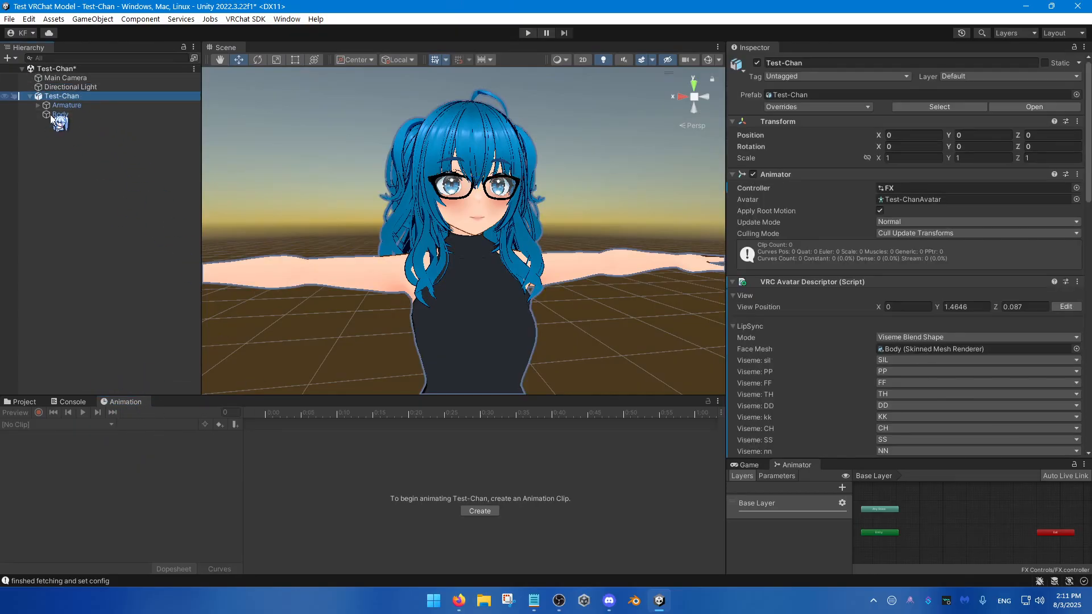
click(482, 511)
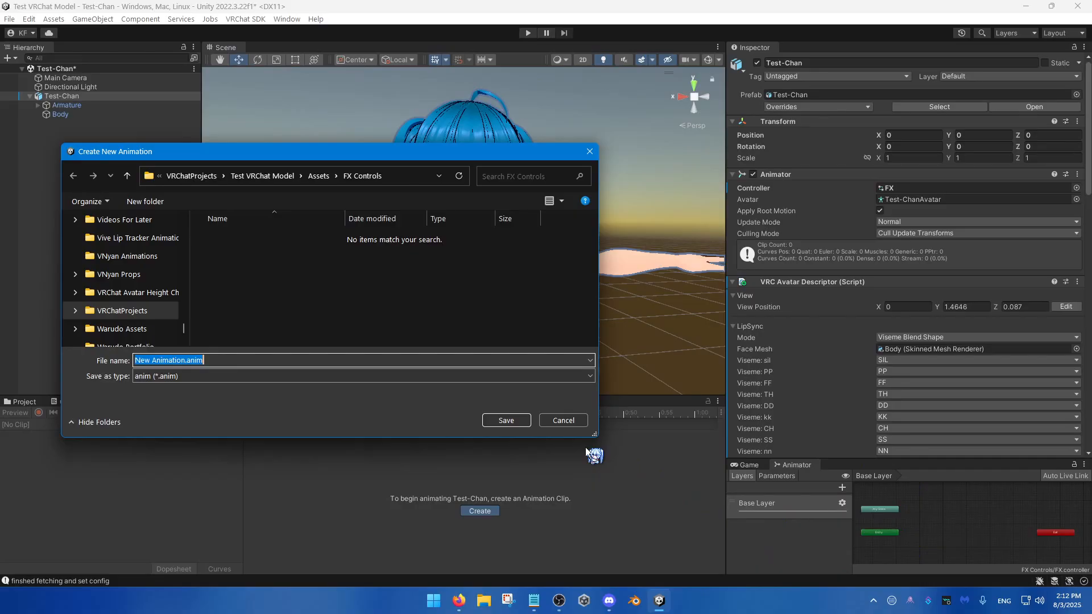
text(Neutral)
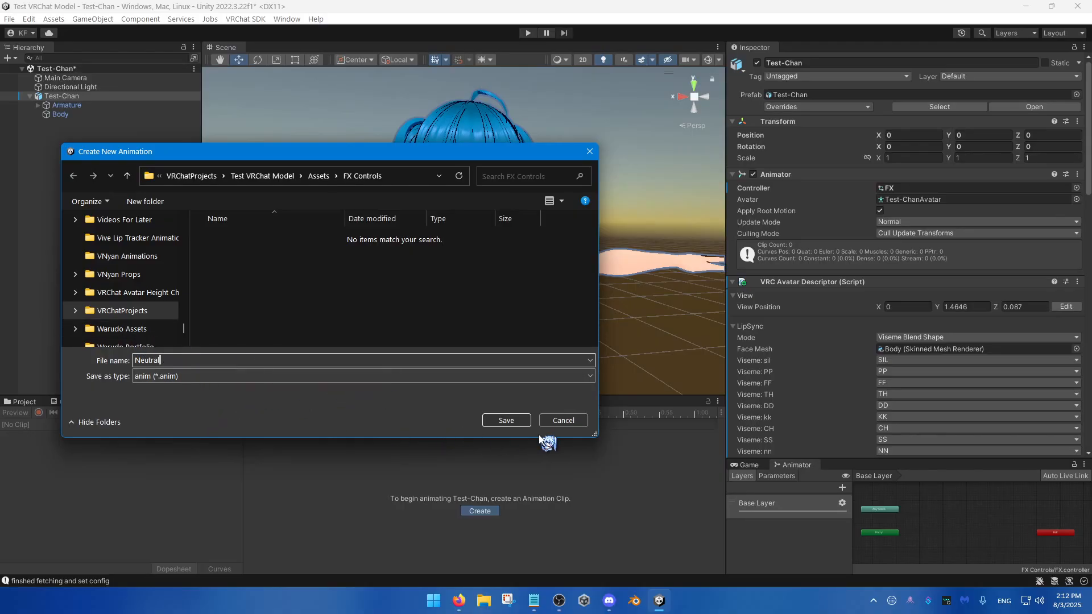
click(505, 420)
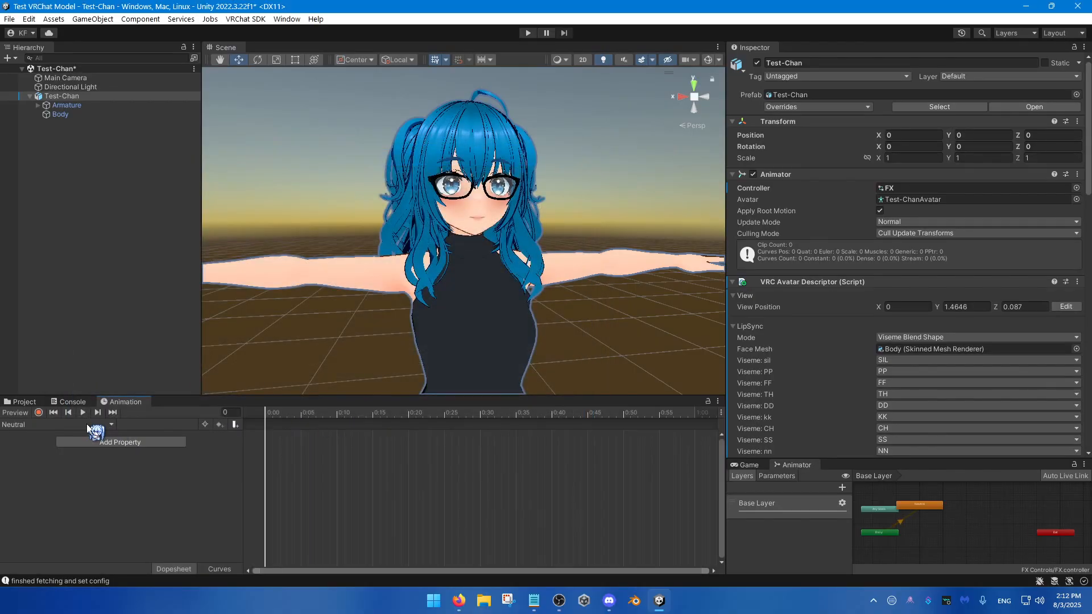
Step: Create a second animation clip for Test-Chan named Angry in the FX Controls folder
click(88, 426)
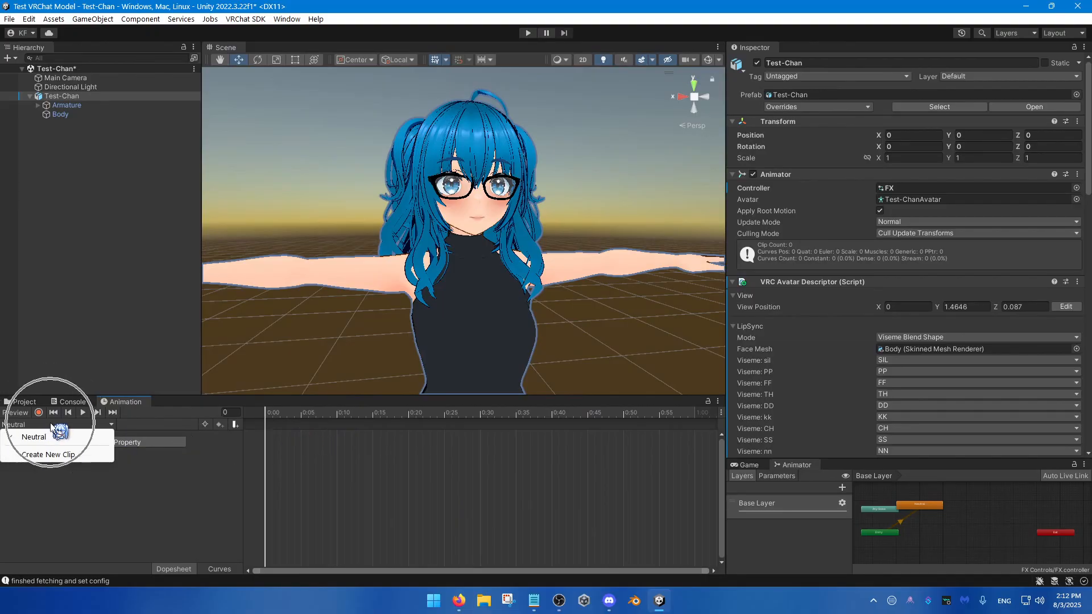
click(49, 455)
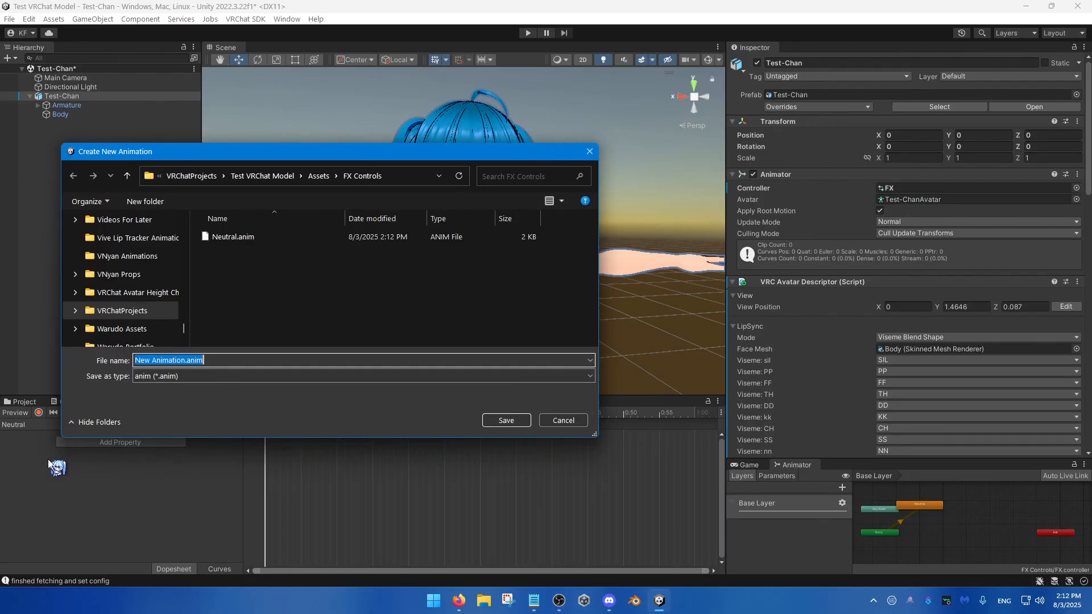
text(Angry)
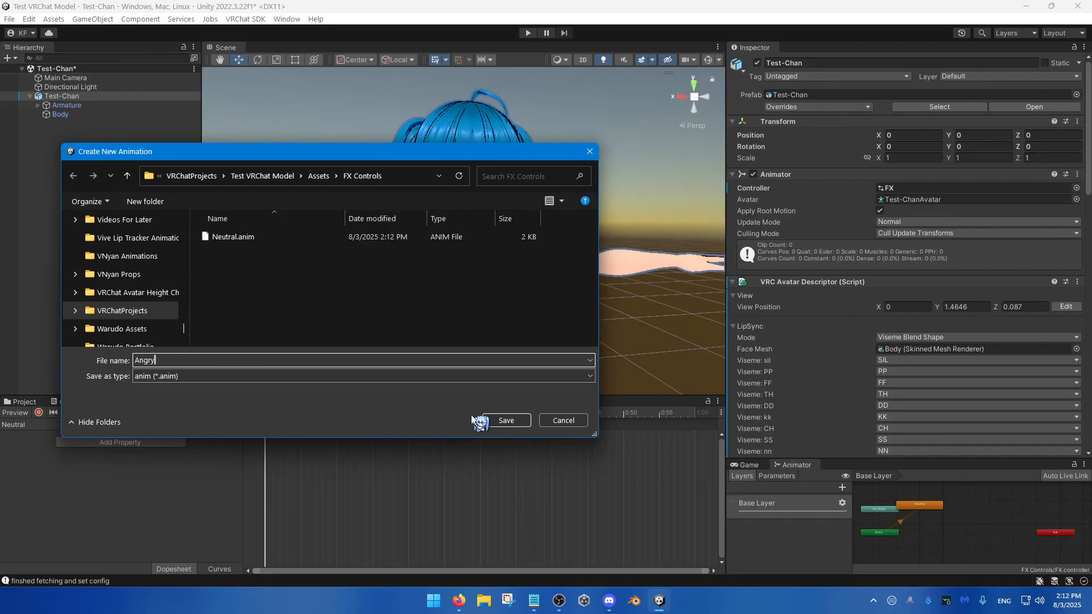
click(505, 420)
Step: Create an animation clip named Sorrow for Test-Chan in the FX Controls folder
click(60, 427)
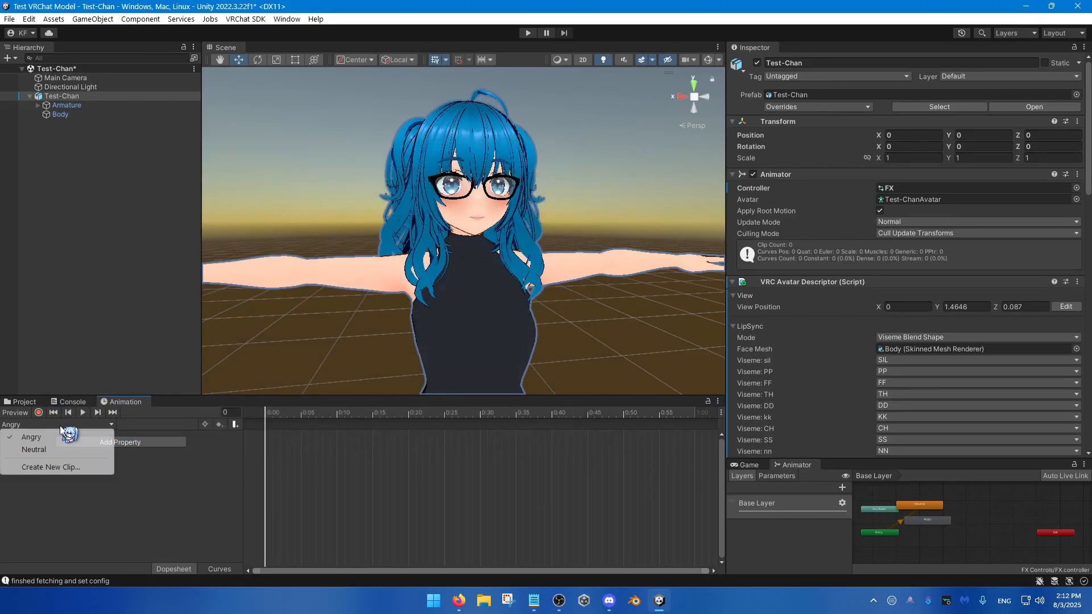
click(57, 465)
text(Sor)
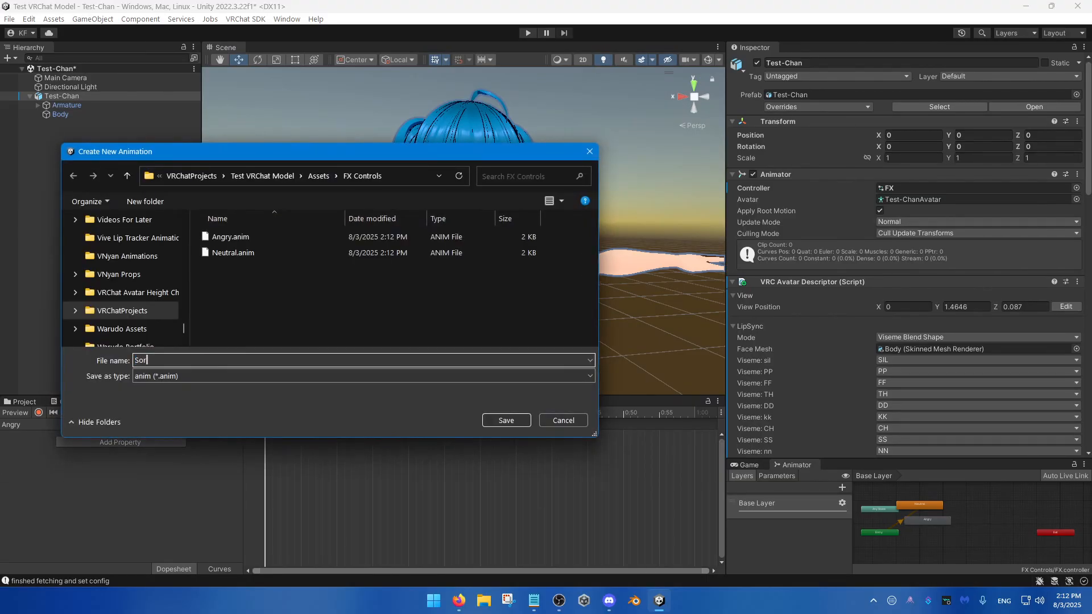
text(row)
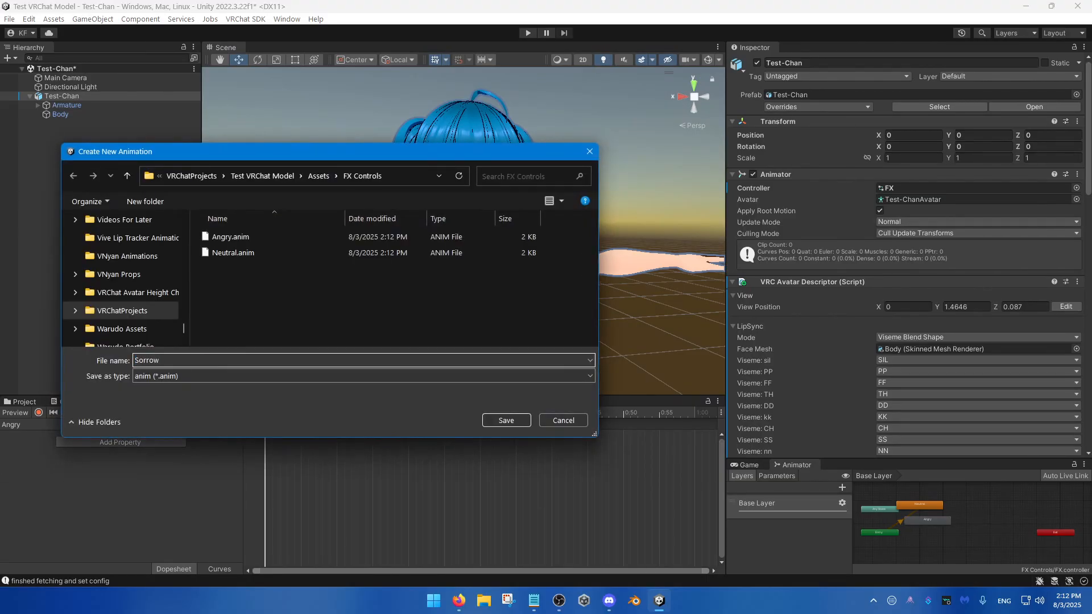
click(506, 420)
Step: Create another Test-Chan animation clip named Joy in the FX Controls folder
click(107, 425)
click(51, 479)
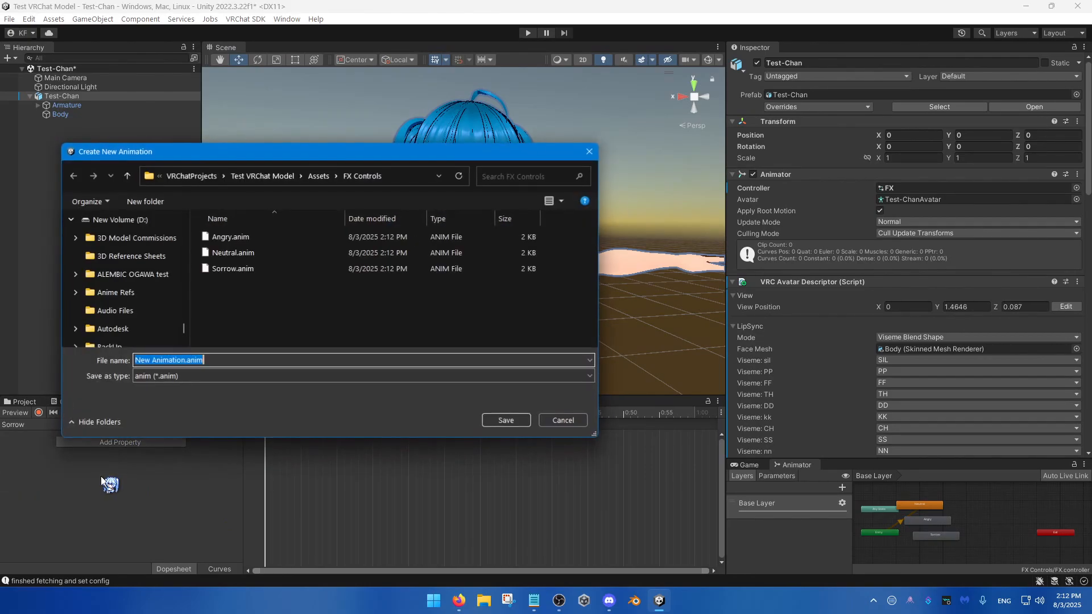
text(Joy)
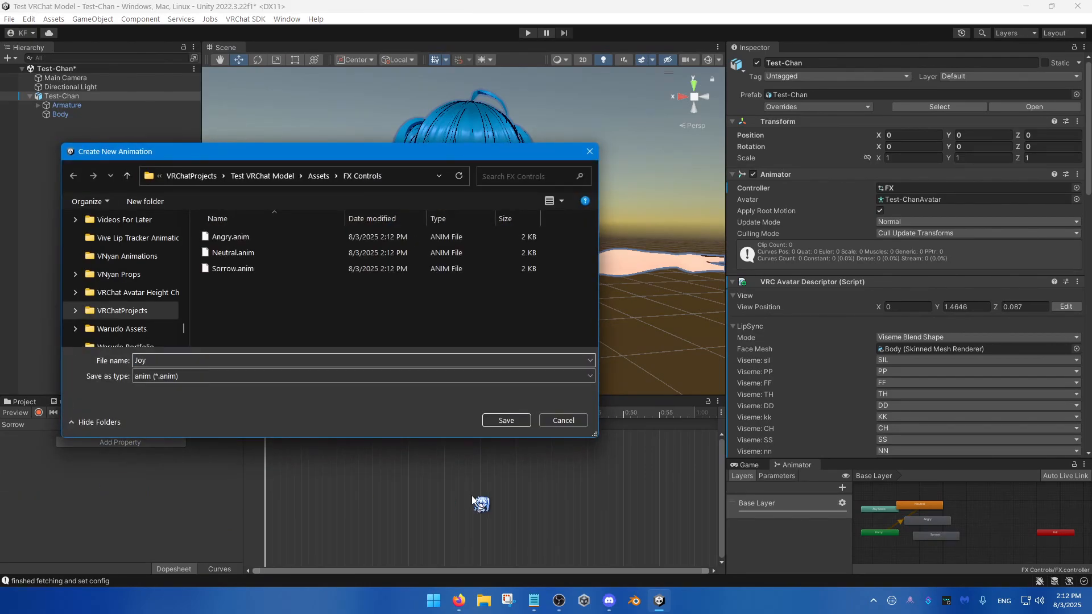
click(506, 420)
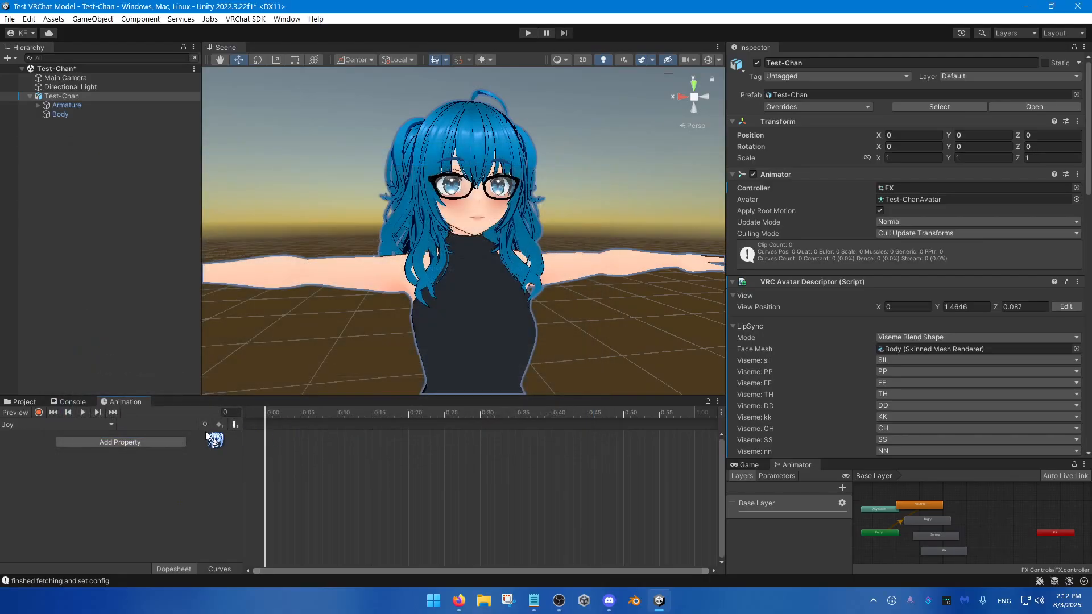
Step: Add an animation clip named Fun for Test-Chan, saved in the FX Controls folder
click(106, 424)
click(76, 489)
text(Fun)
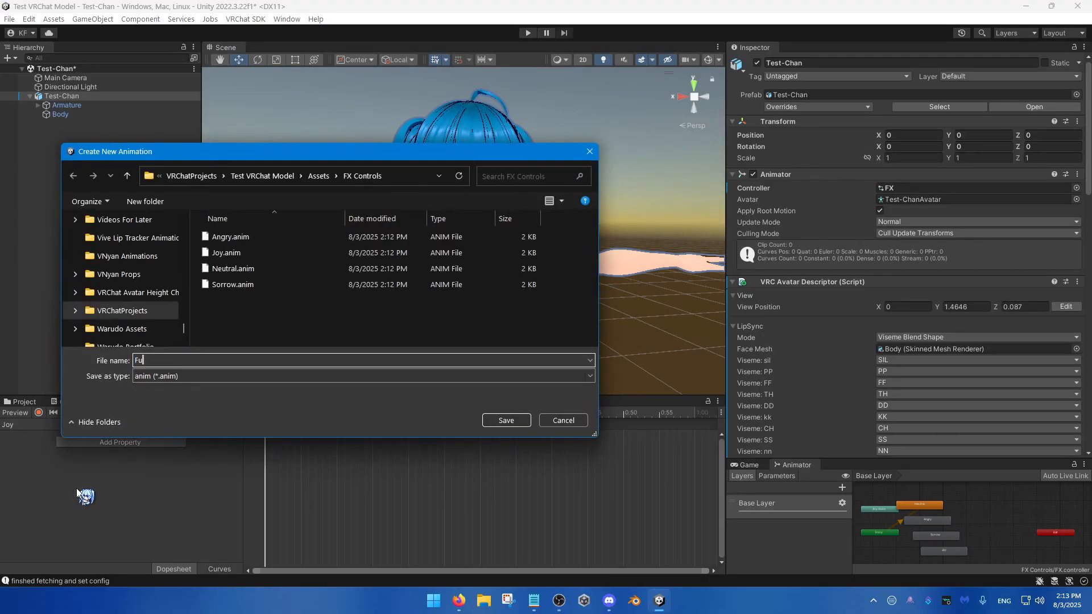
key(Return)
Step: Create the last expression clip, named Surprised, in the FX Controls folder
click(90, 424)
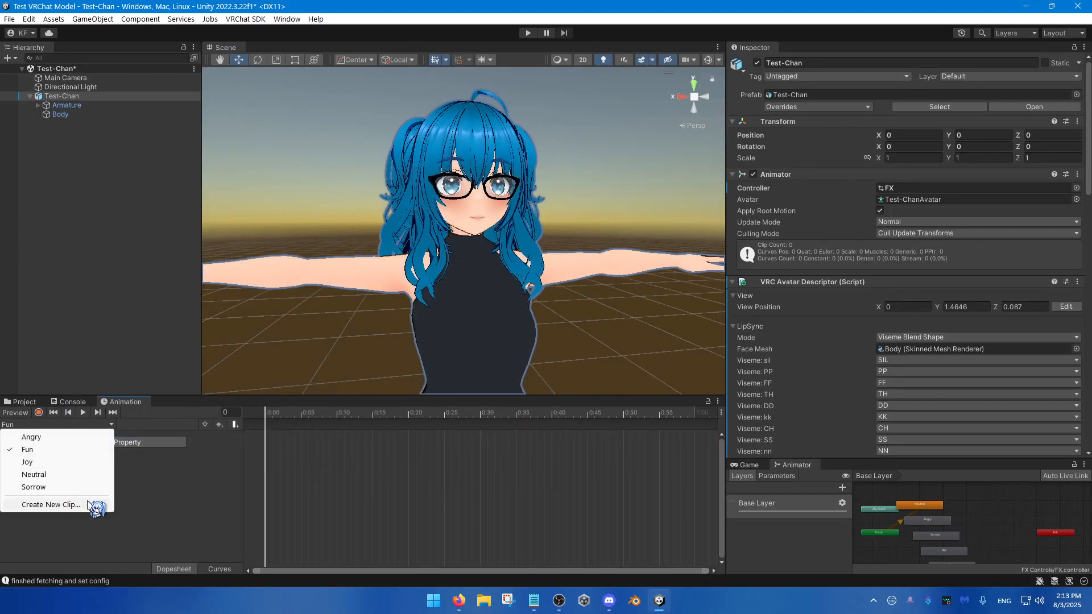
click(92, 504)
text(Surprised)
key(Return)
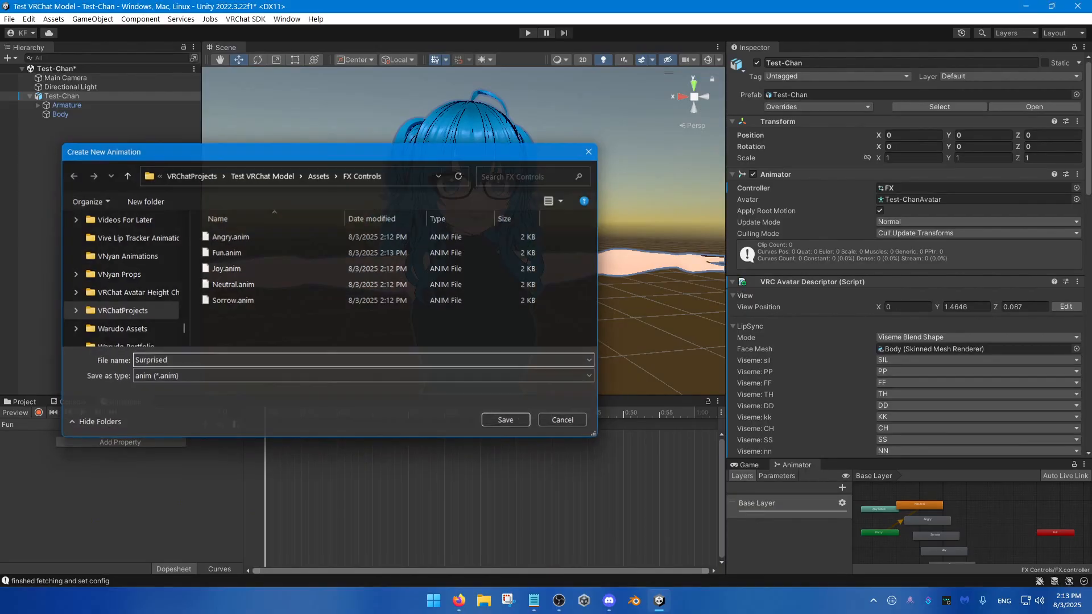
Step: Switch to the Neutral clip and preview it at frame 0 with the avatar's upper body framed from the front
click(70, 425)
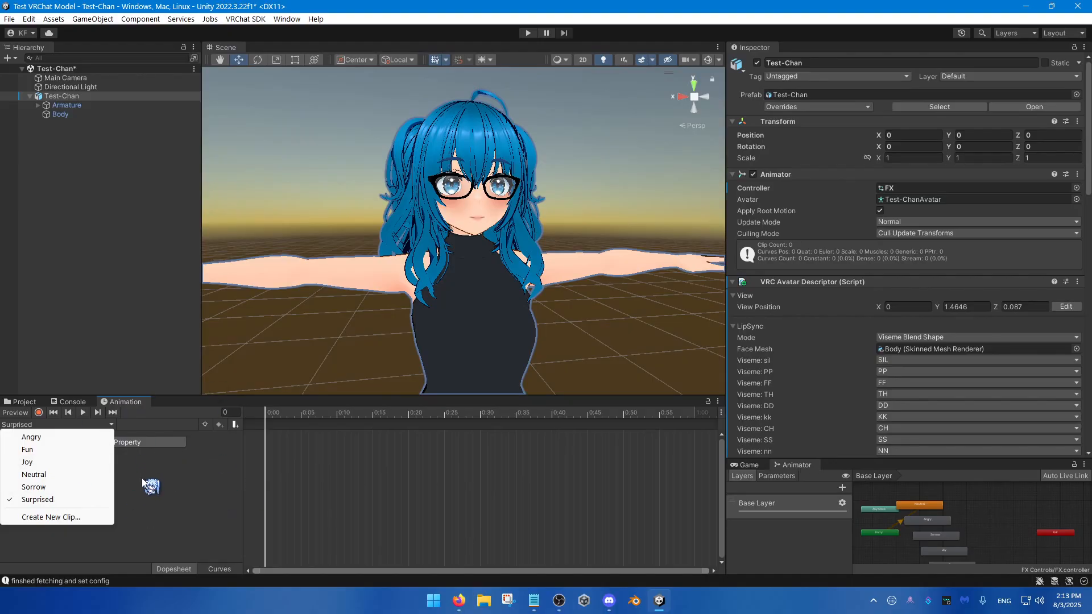
click(47, 475)
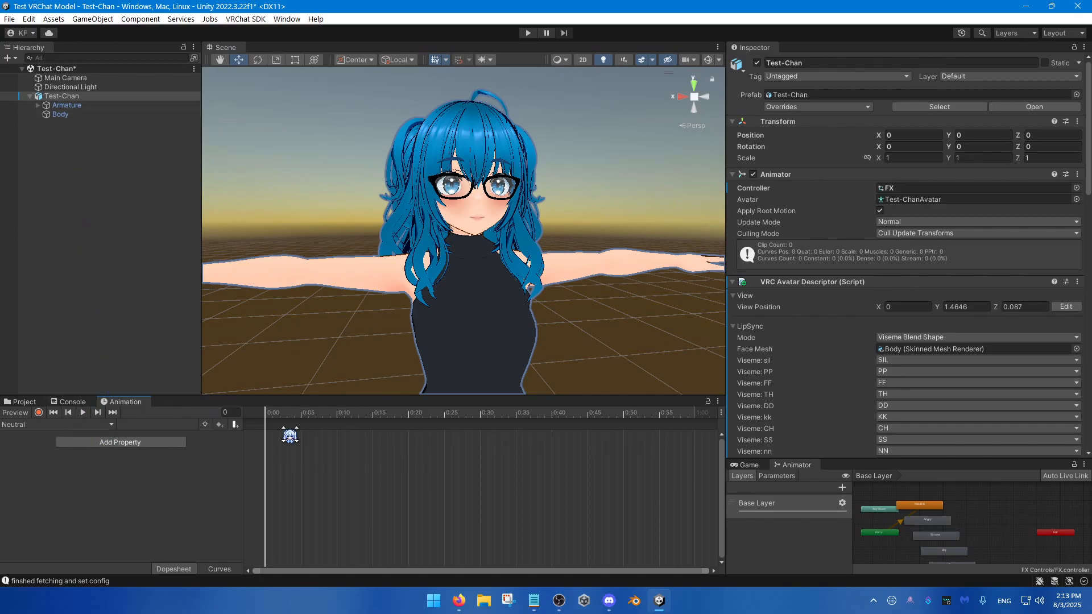
click(358, 412)
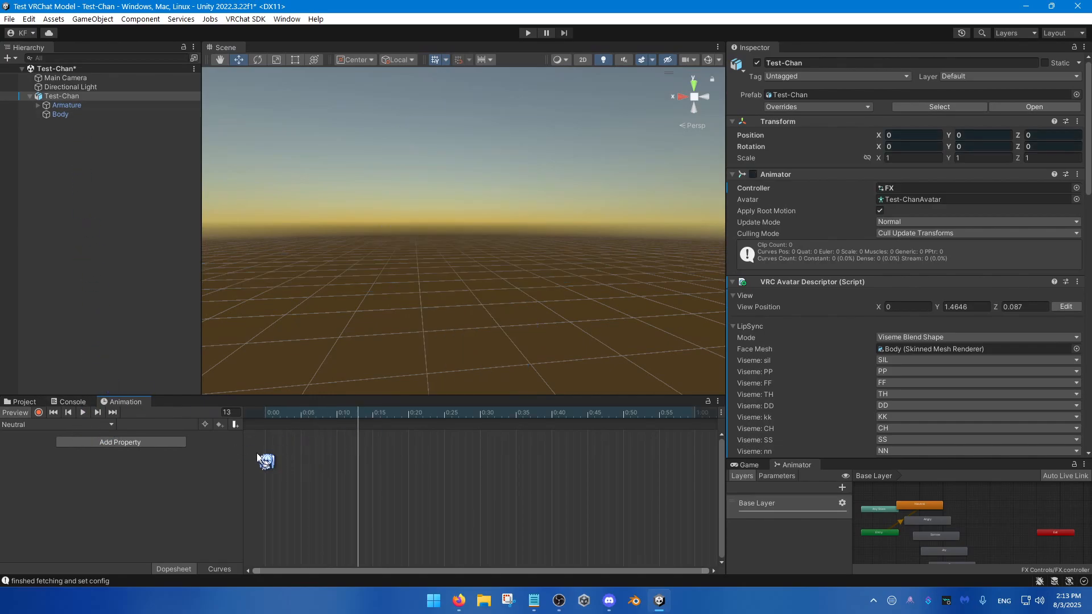
drag(296, 413, 248, 425)
mouse_move(367, 356)
right_down()
mouse_move(356, 462)
mouse_move(369, 338)
mouse_move(358, 353)
right_up()
key(w)
key(s)
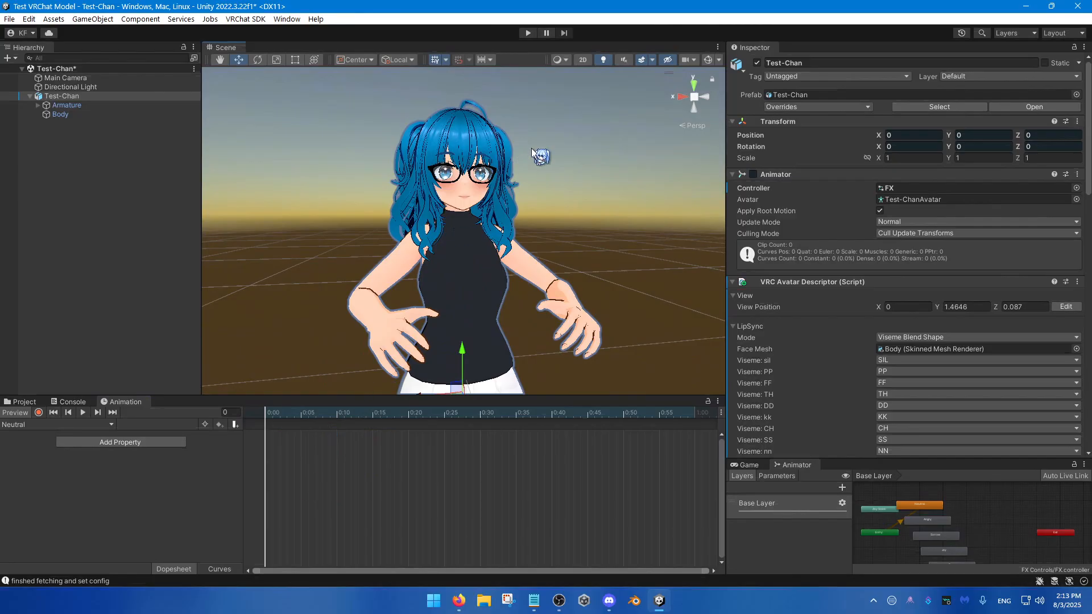
key(a)
right_drag(496, 209, 579, 234)
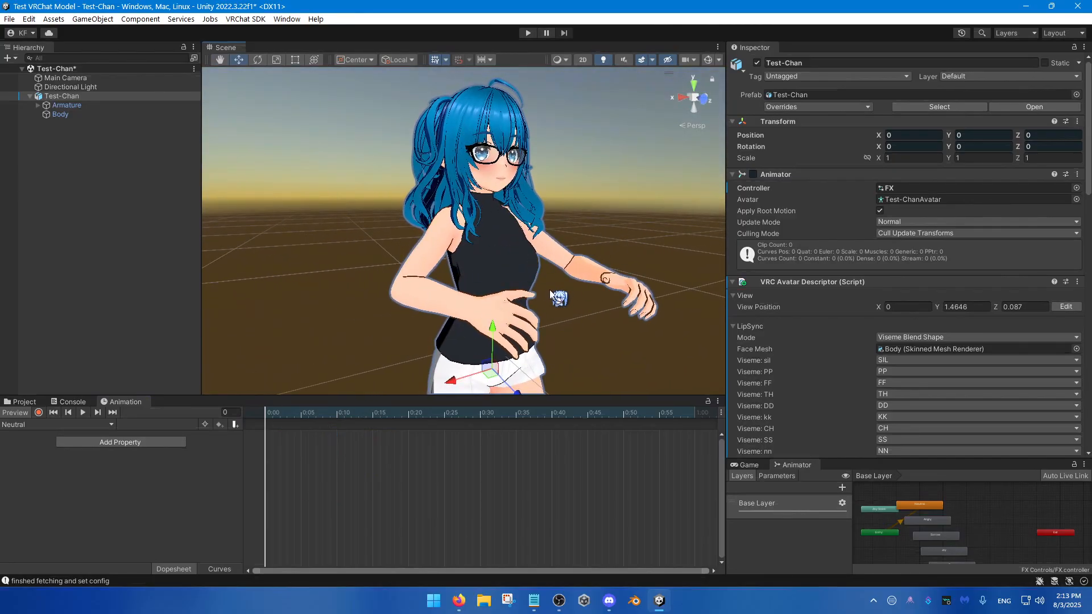
key(d)
right_drag(549, 291, 491, 277)
key(w)
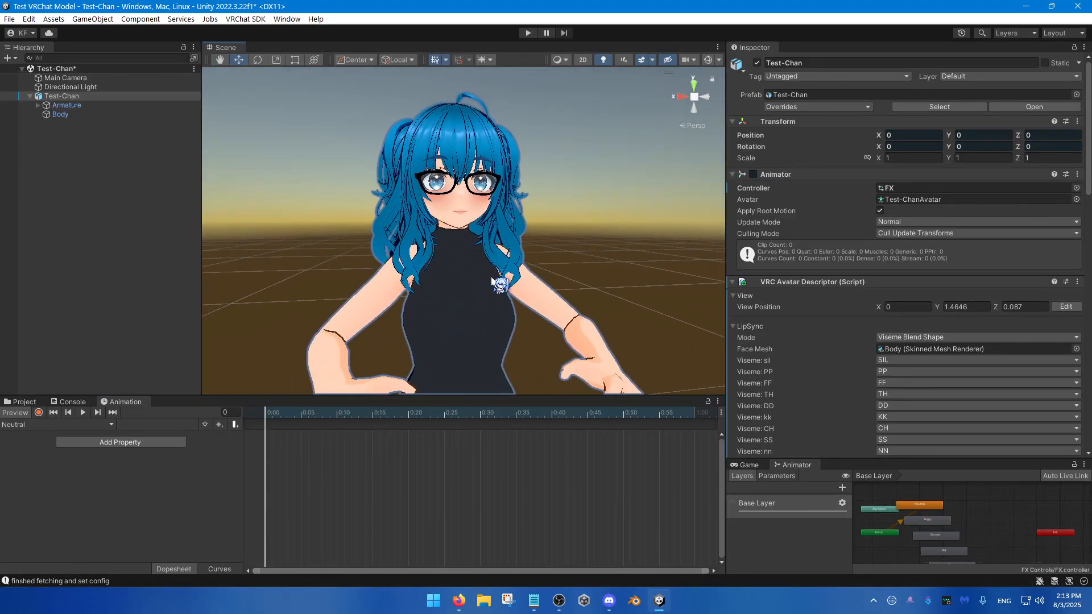
Step: Select the Body mesh and expand the BlendShapes of its Skinned Mesh Renderer
click(70, 115)
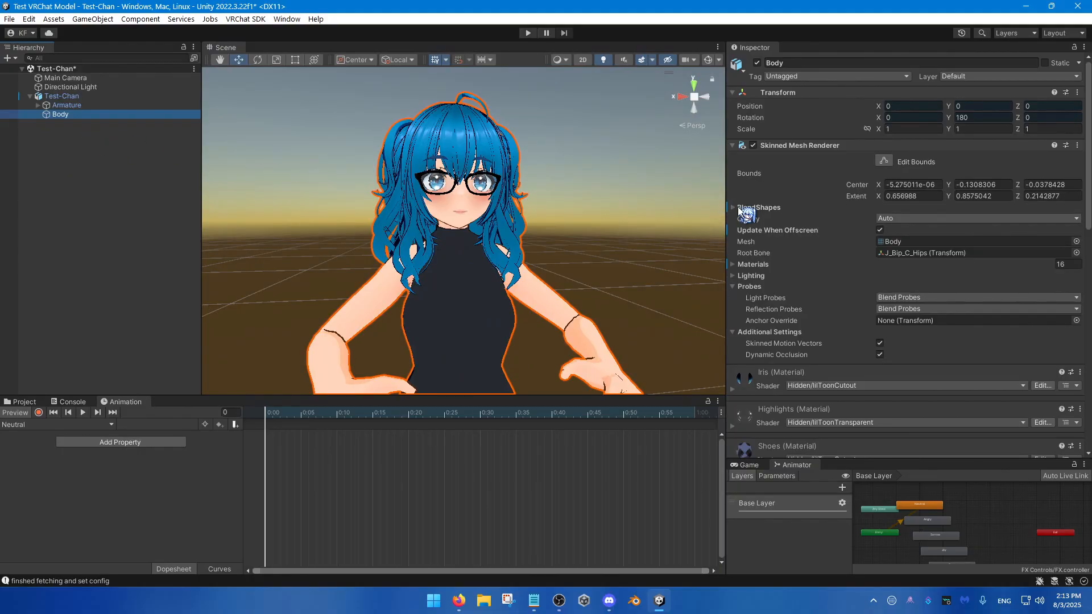
key(ctrl)
click(733, 207)
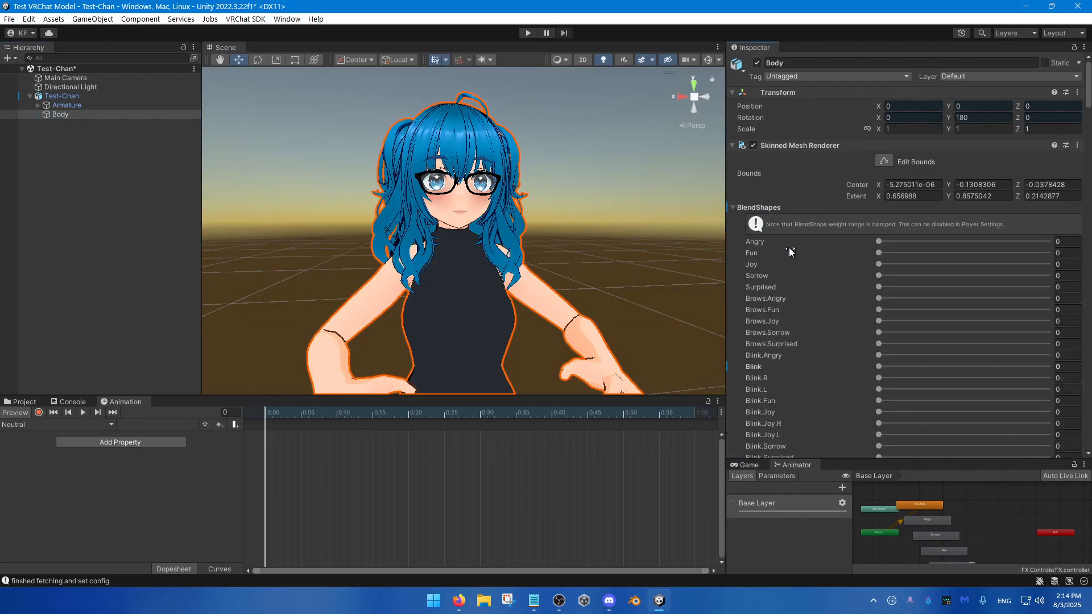
Step: Try out the Angry, Fun and Joy blend shapes on the Body and return them all to 0
click(928, 242)
drag(870, 246, 658, 256)
key(ctrl)
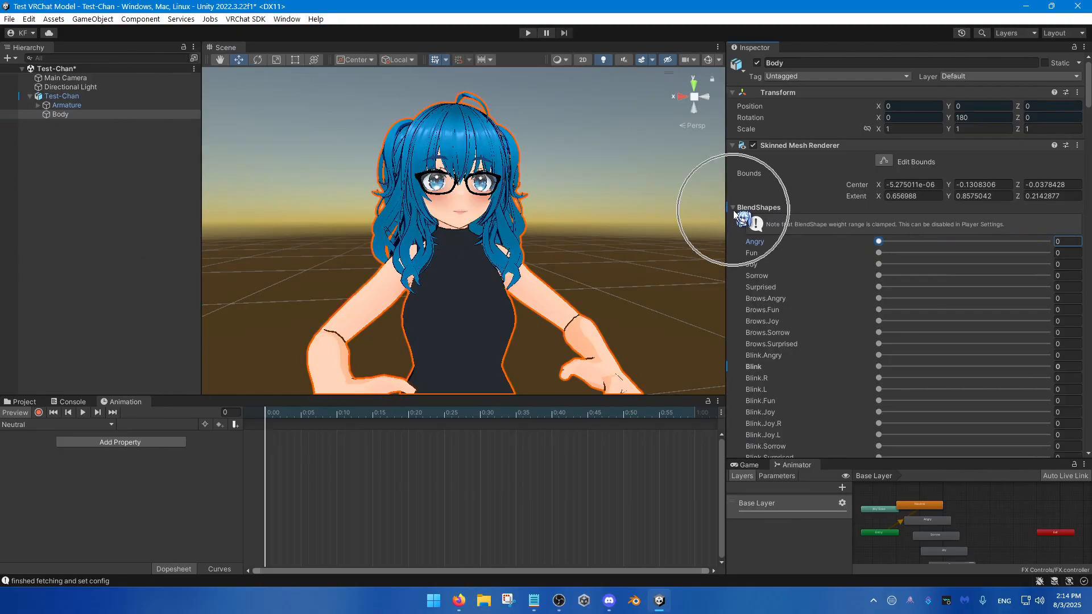
click(734, 209)
click(735, 208)
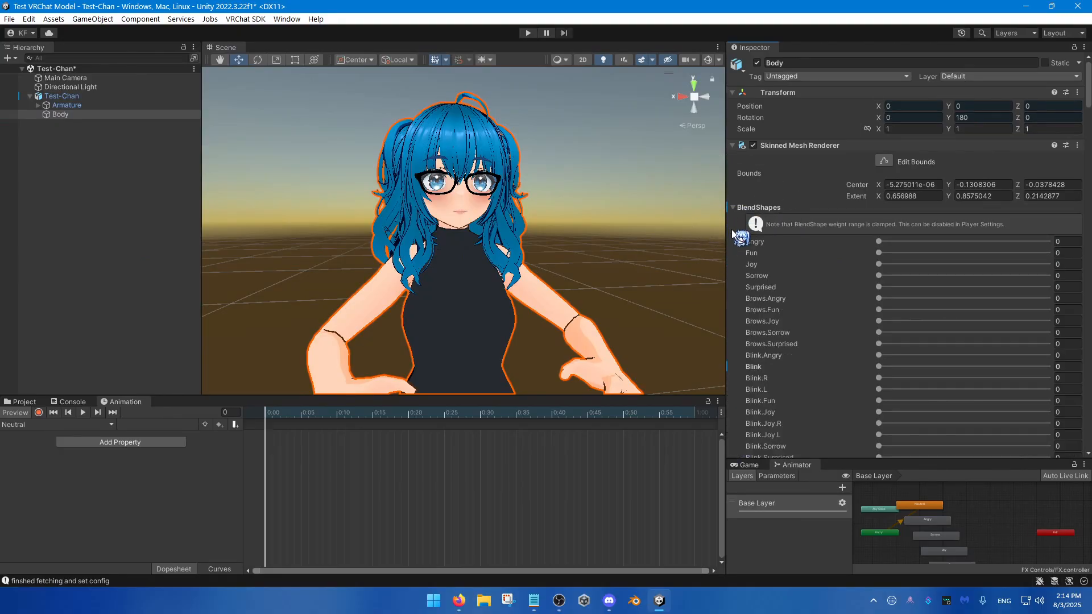
drag(879, 243, 993, 253)
drag(904, 264, 797, 298)
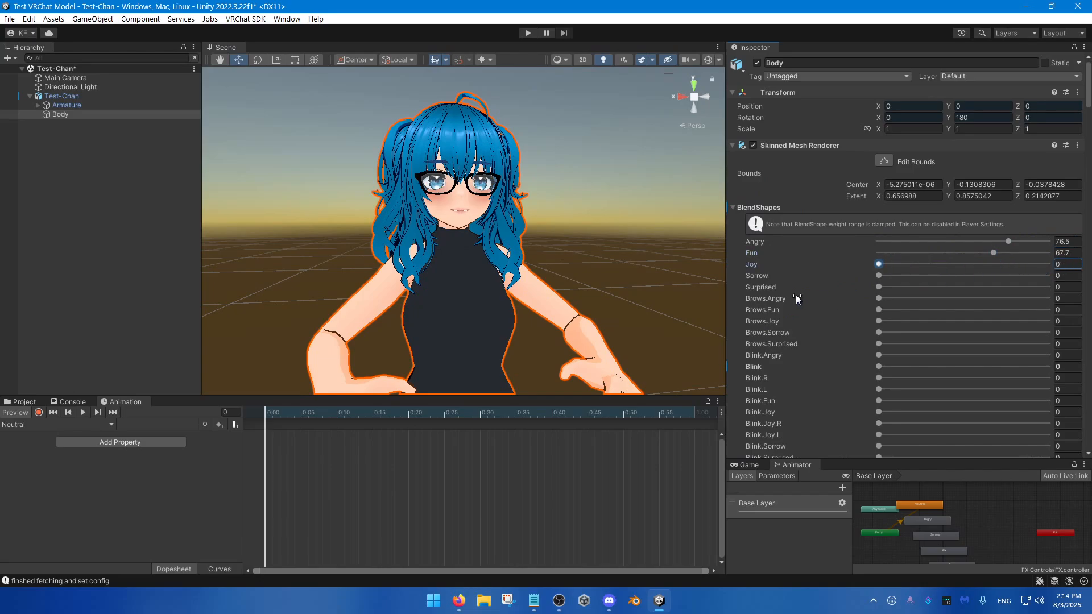
drag(895, 253, 825, 267)
click(924, 241)
Step: Enable keyframe recording on the Neutral clip and key the Angry blend shape at 0 on the first frame
key(w)
mouse_move(450, 220)
right_down()
mouse_move(450, 195)
mouse_move(447, 204)
right_up()
key(w)
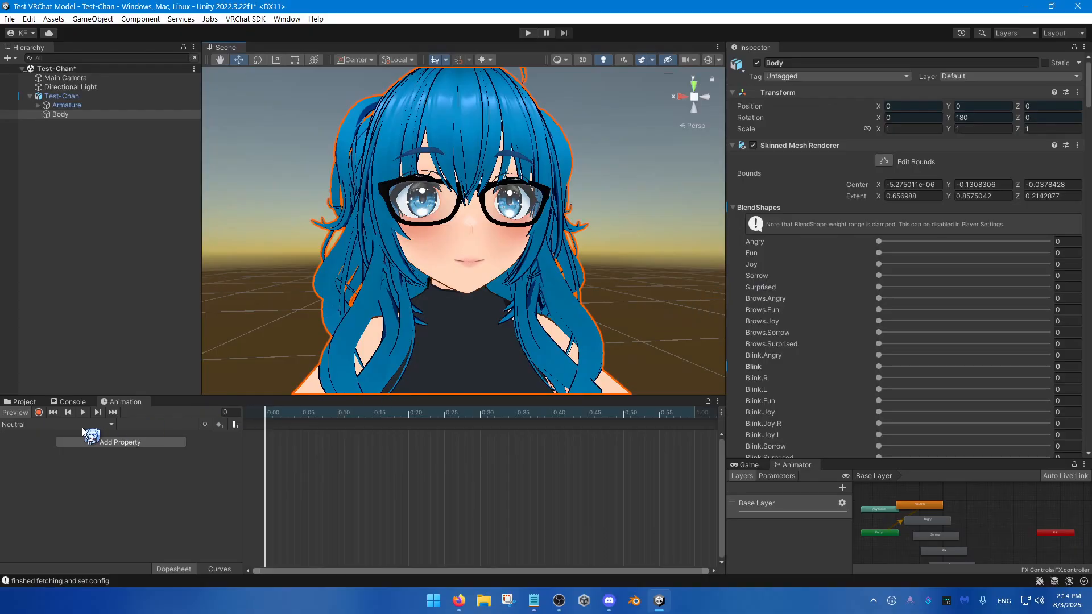
click(38, 412)
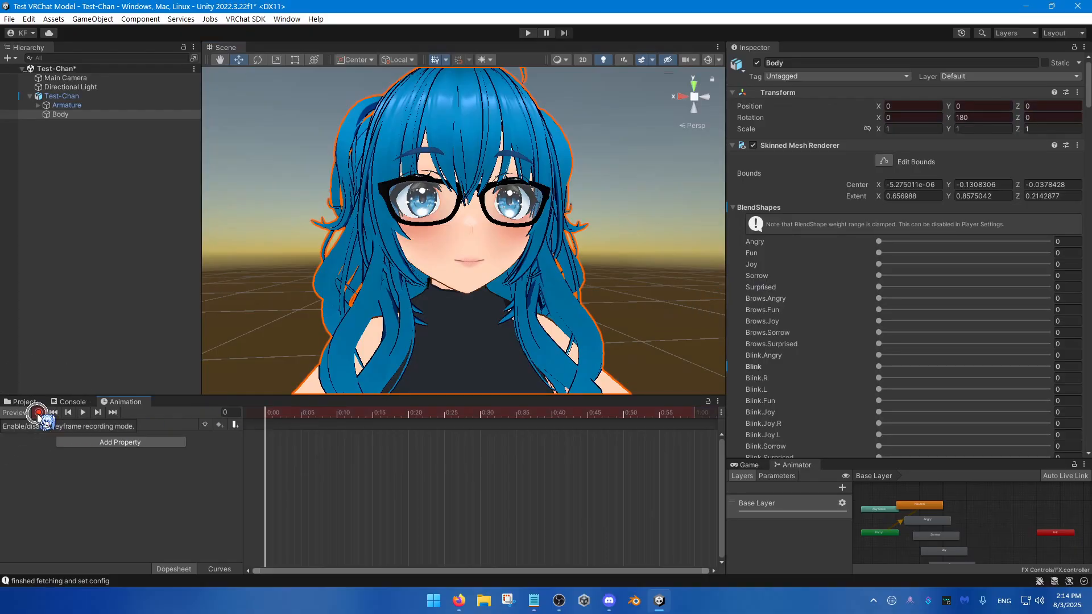
drag(880, 241, 844, 242)
Step: Add keys at 0 for the Fun, Joy, Sorrow and Surprised blend shapes in the Neutral clip
right_click(753, 255)
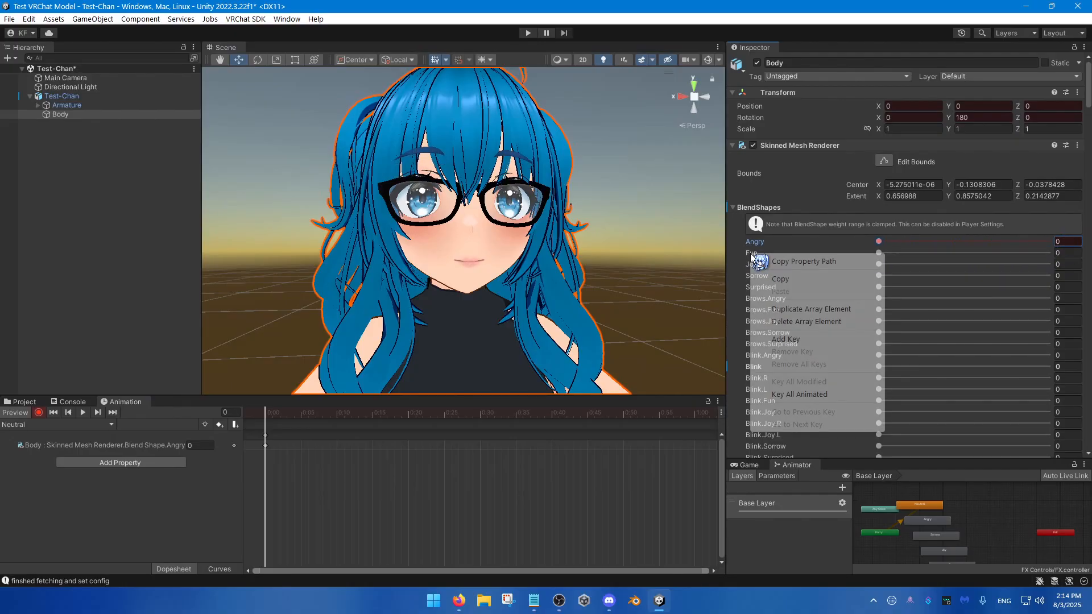
click(785, 339)
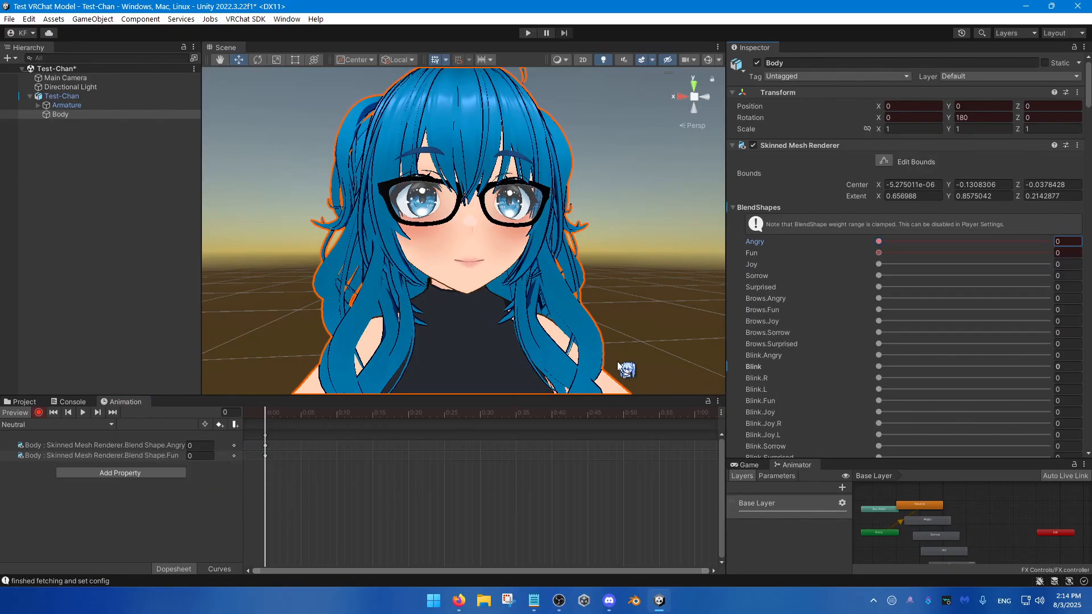
right_click(757, 272)
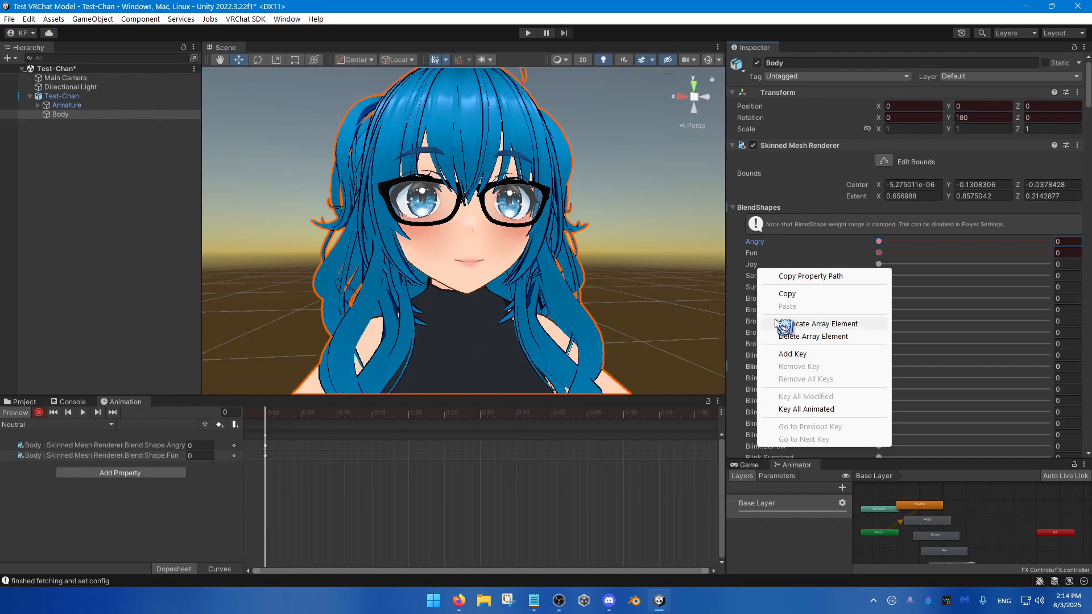
click(780, 355)
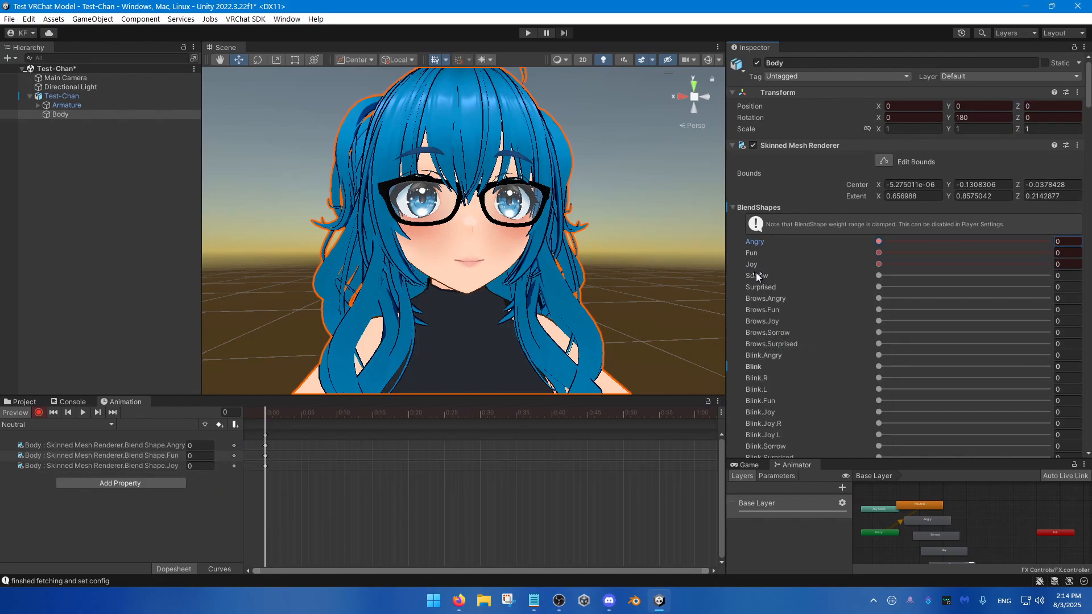
right_click(757, 274)
click(790, 363)
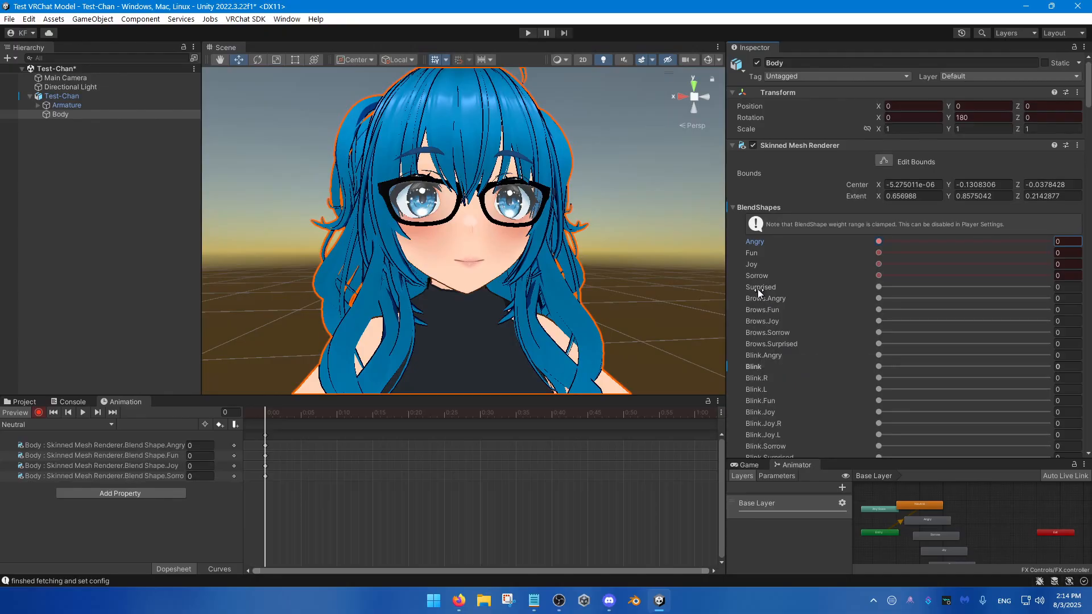
right_click(757, 288)
click(790, 373)
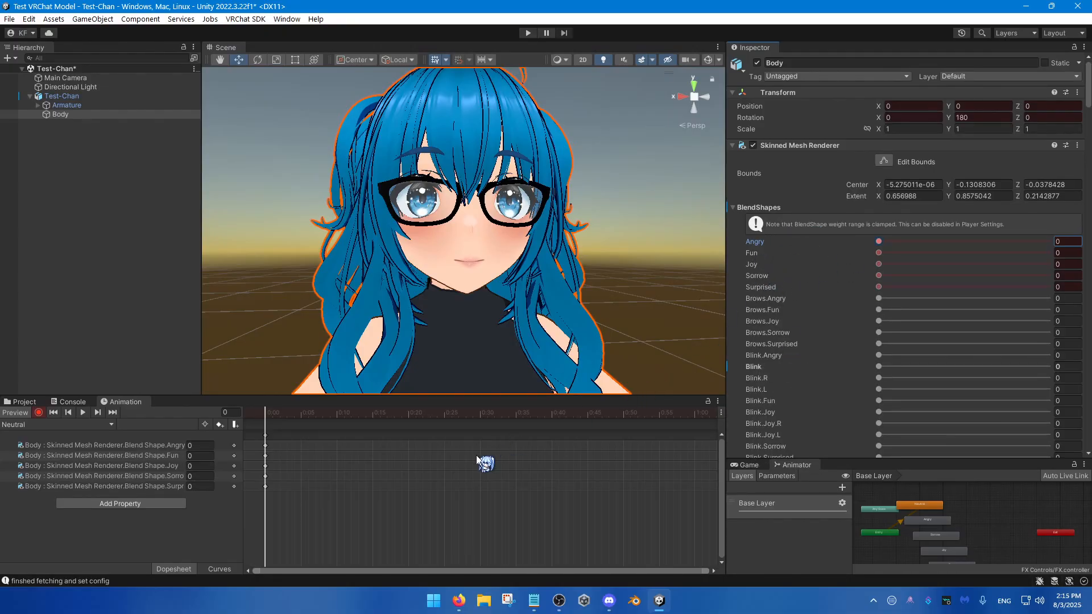
Step: Copy all blend shape keyframes from the Neutral clip and paste them into the Angry clip at frame 0
click(296, 492)
key(ctrl+a)
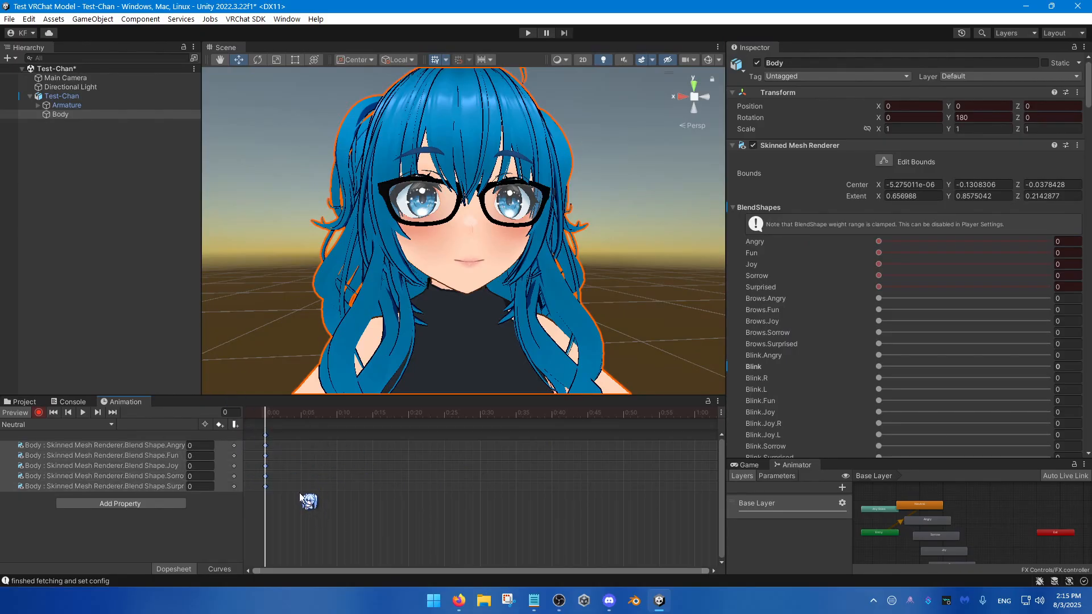
click(105, 425)
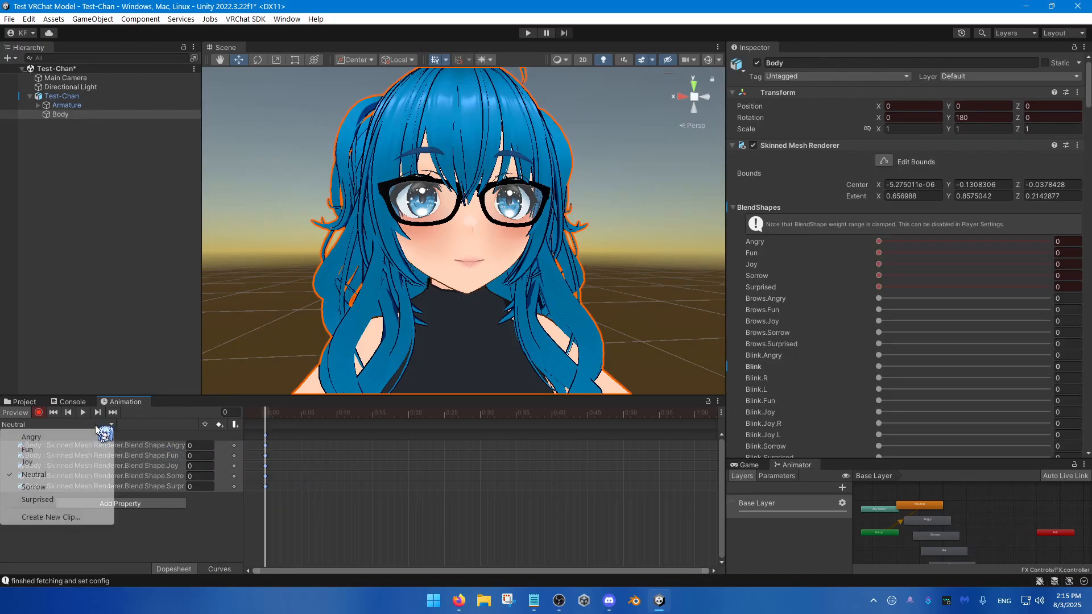
click(47, 437)
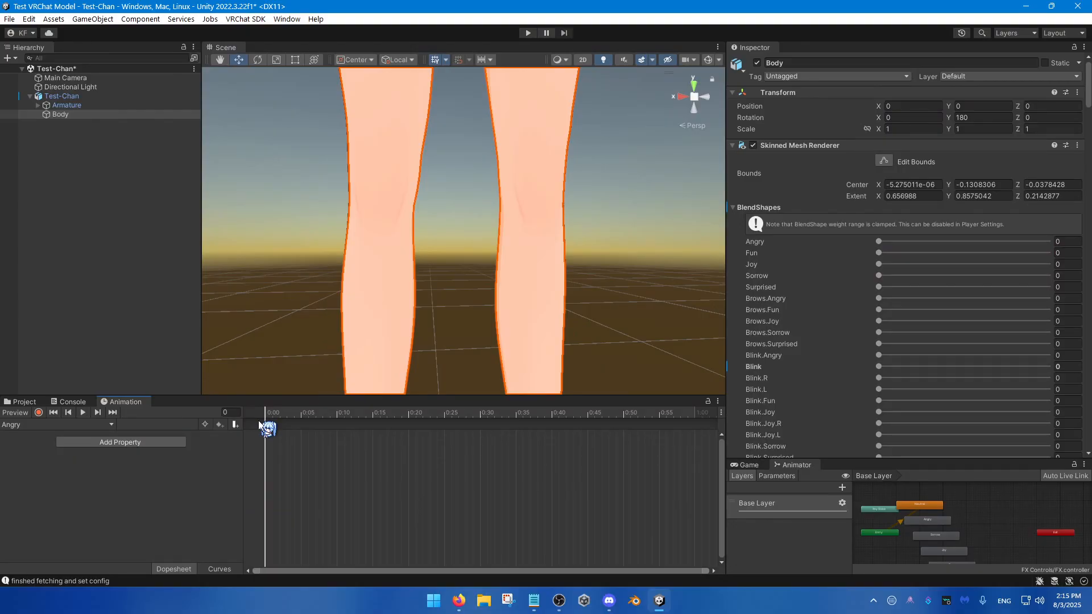
drag(293, 411, 241, 436)
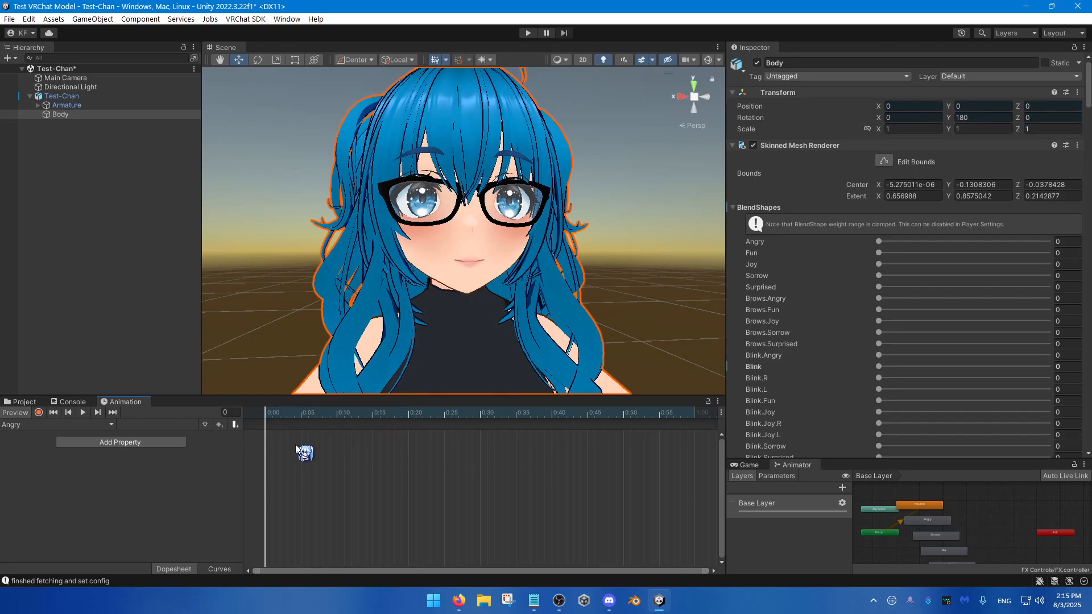
key(ctrl+v)
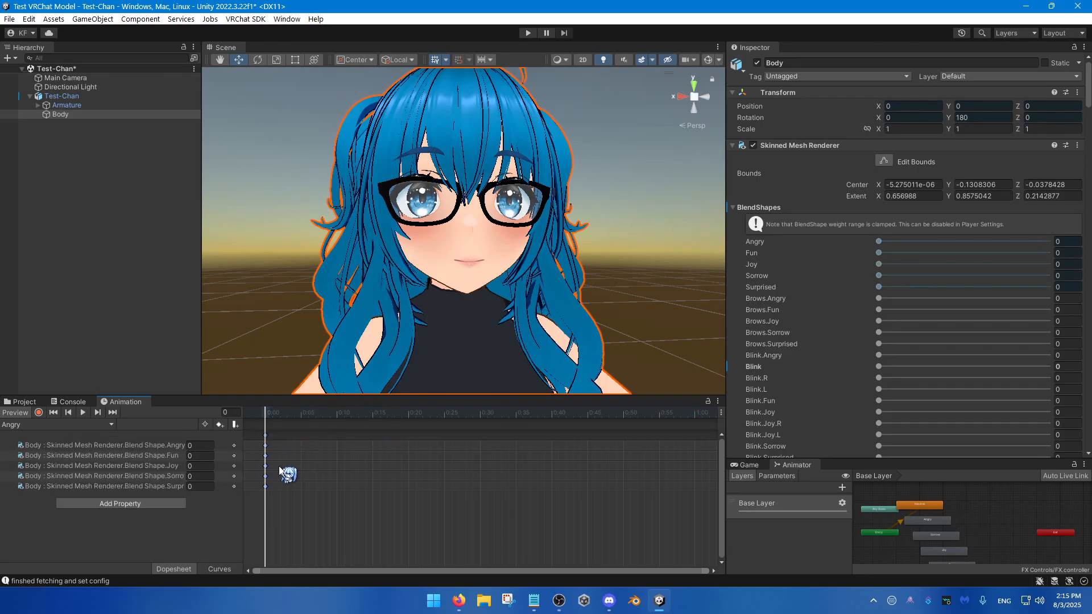
Step: Set the Angry blend shape key to 100 in the Angry clip
click(196, 446)
drag(188, 447, 227, 442)
text(100)
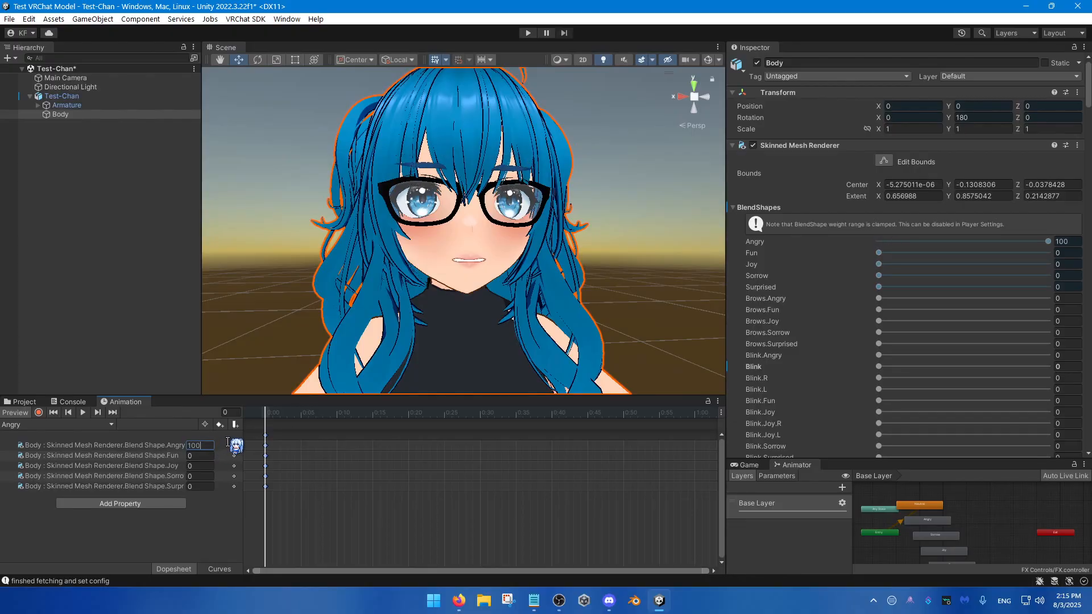
key(Return)
Step: Remove the Fun, Joy, Sorrow and Surprised blend shape properties from the Angry clip
click(152, 455)
shift+click(165, 486)
key(Delete)
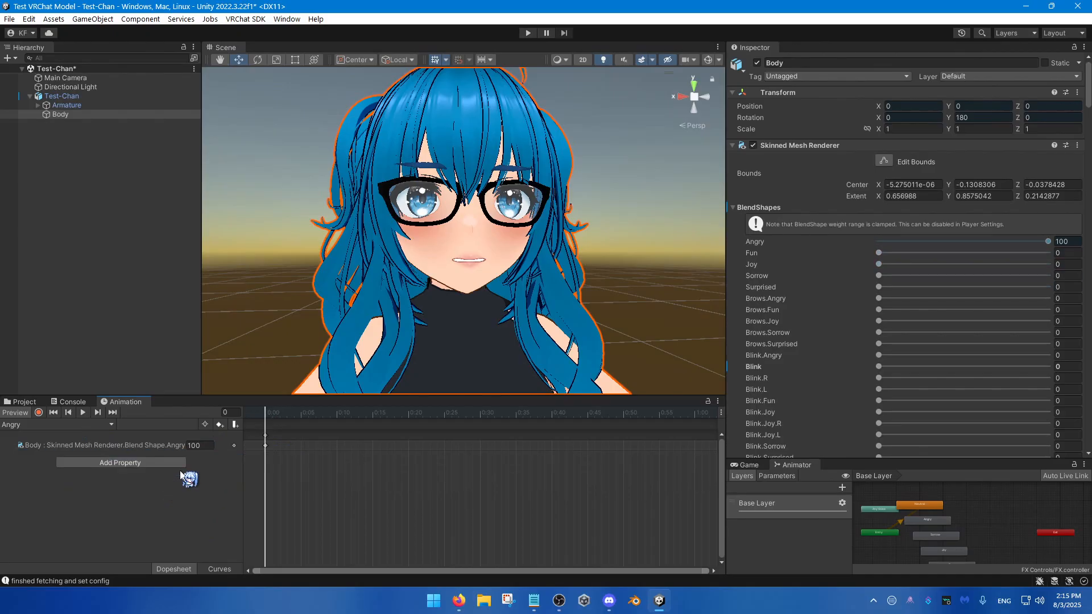
Step: Undo the removal of the Fun, Joy, Sorrow and Surprised blend shape properties from the Angry clip
key(ctrl+z)
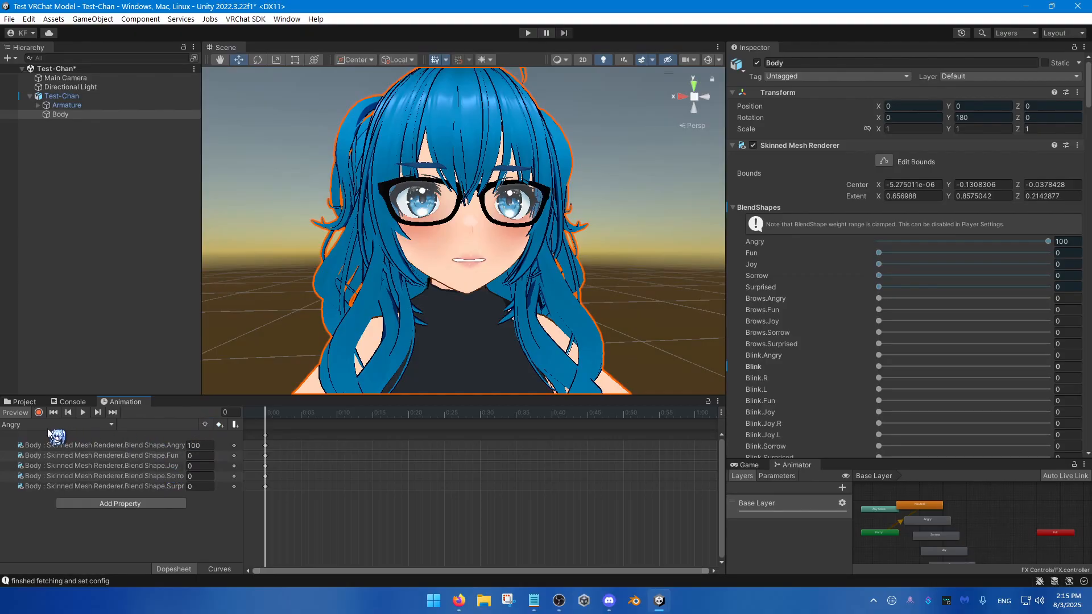
click(165, 457)
click(164, 476)
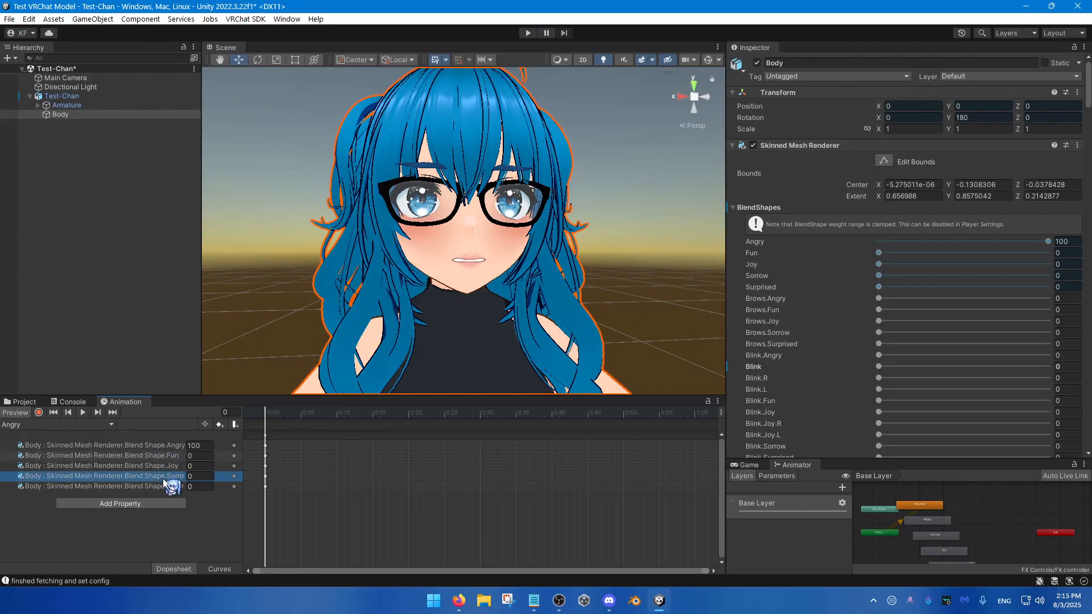
click(166, 487)
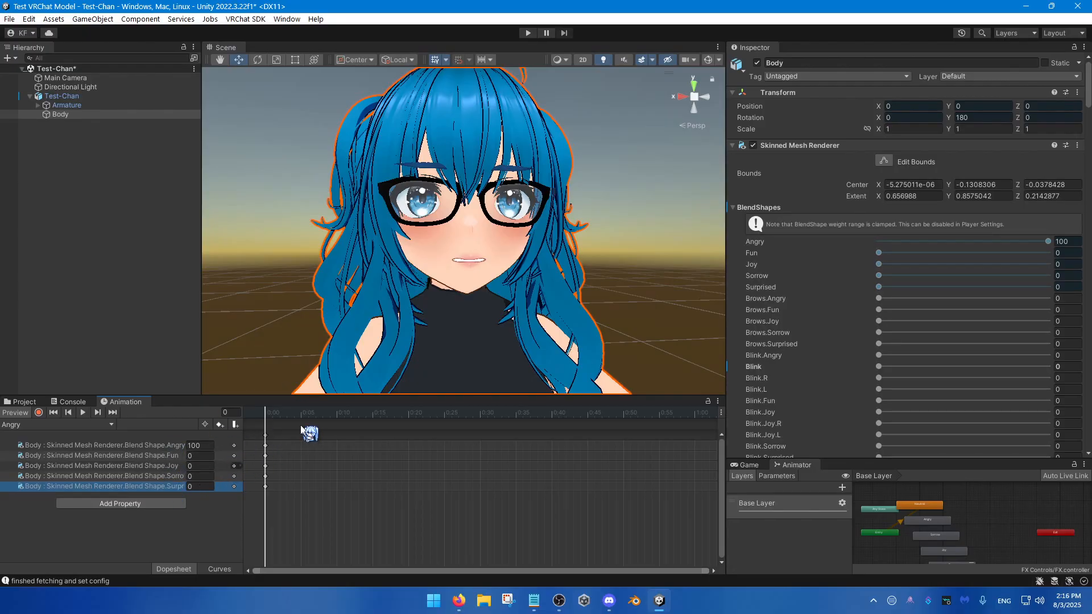
Step: Paste the blend shape keyframes into the Fun clip and set its Fun key to 100
click(63, 426)
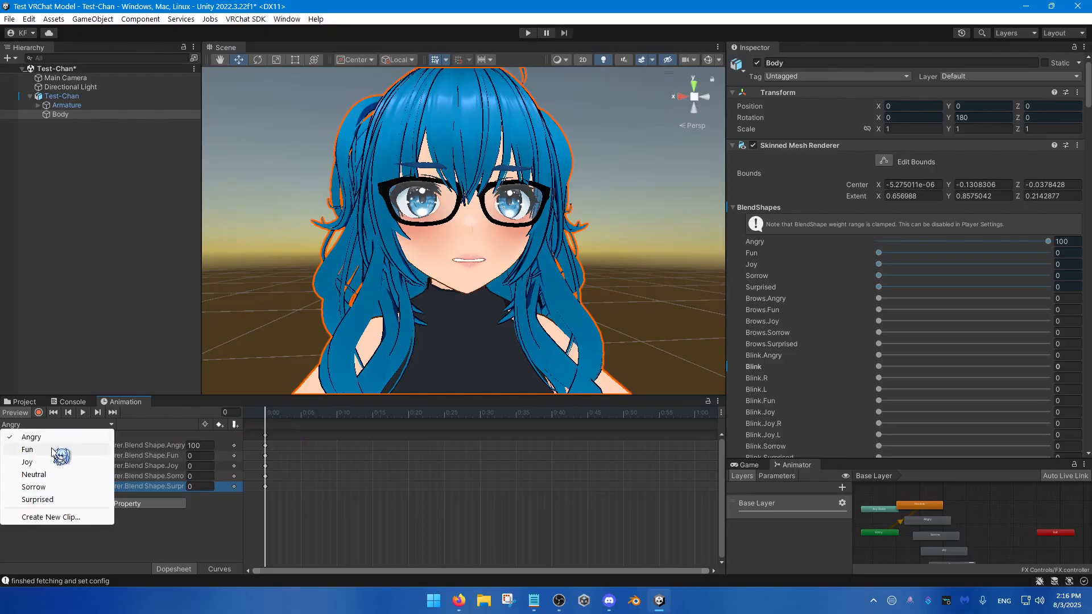
click(28, 450)
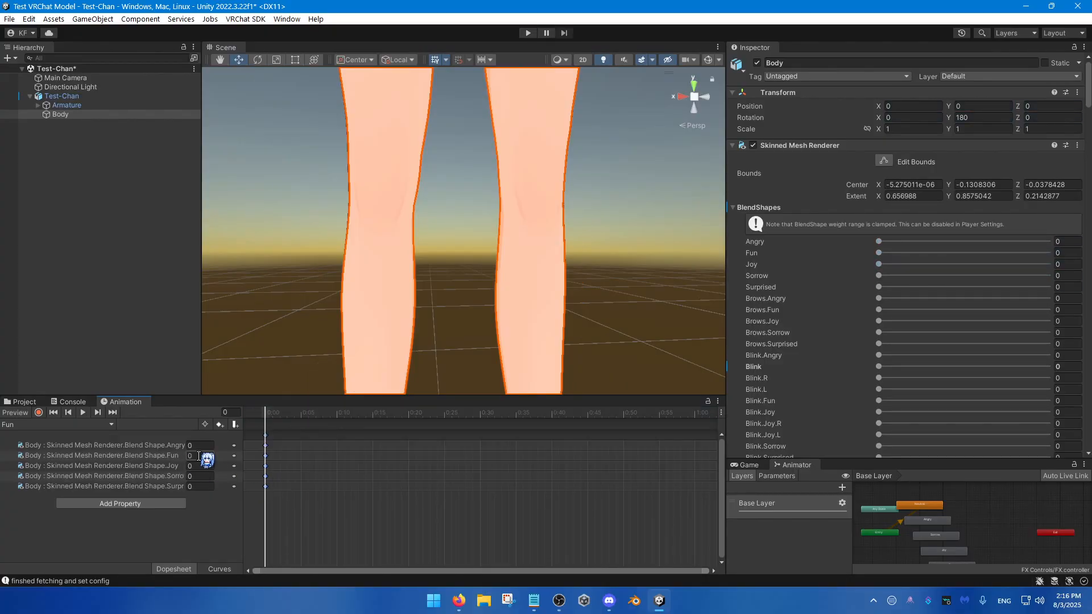
click(198, 456)
text(100)
drag(292, 415, 254, 440)
Step: Paste the blend shape keyframes into the Joy clip and set its Joy key to 100
click(72, 427)
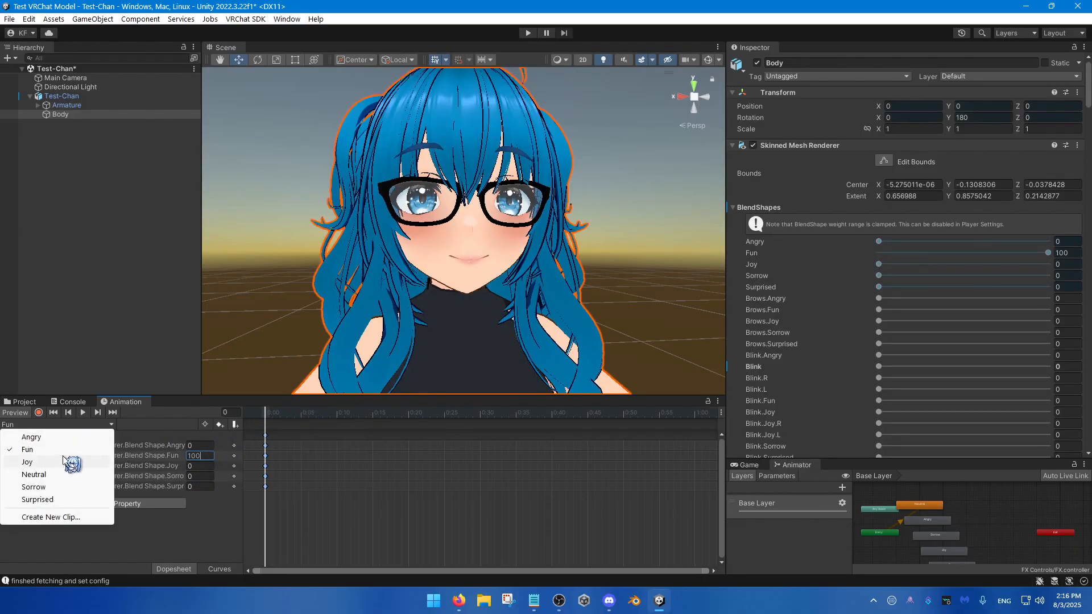
click(72, 461)
click(199, 467)
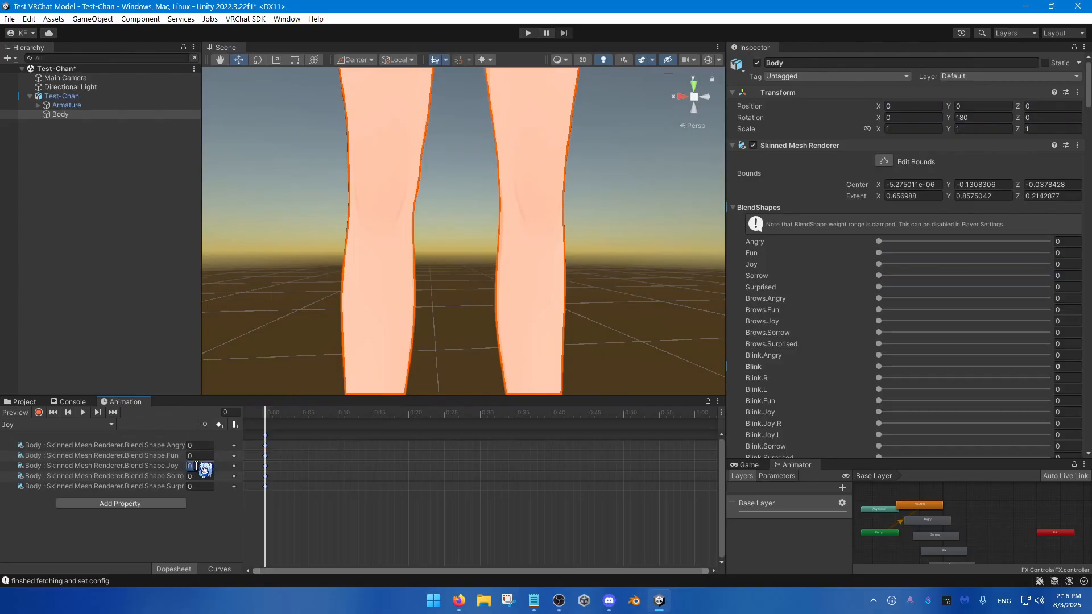
text(100)
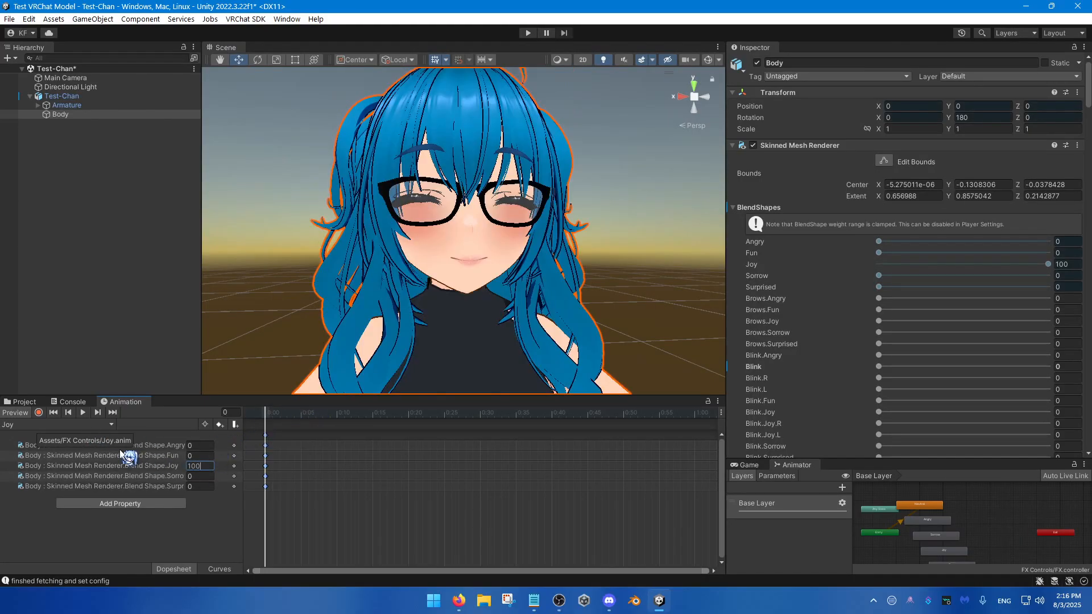
Step: Paste the blend shape keyframes into the Sorrow clip and set its Sorrow key to 100
click(106, 424)
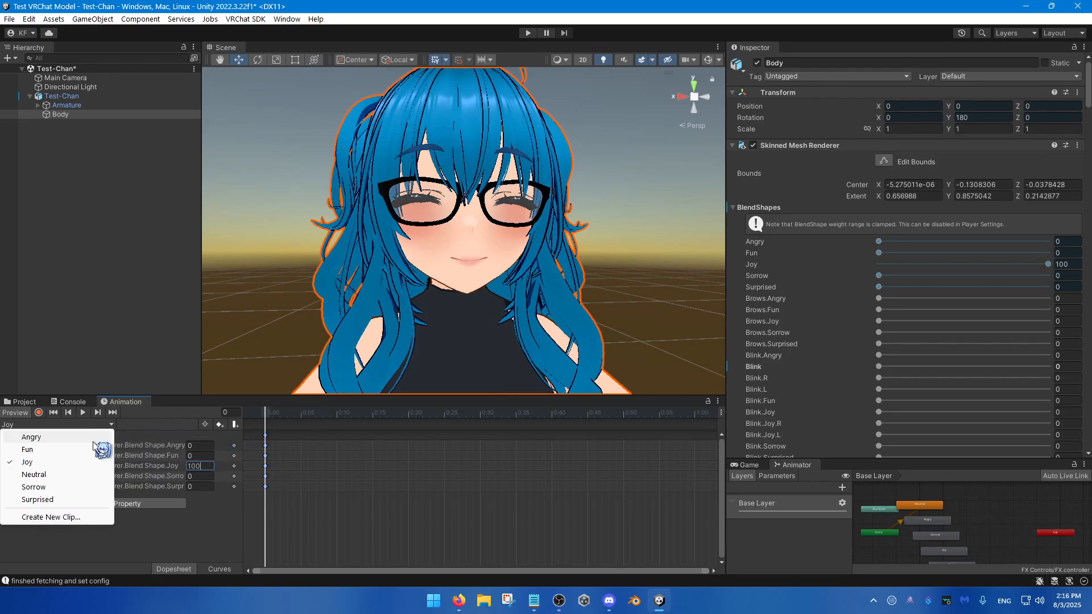
click(34, 488)
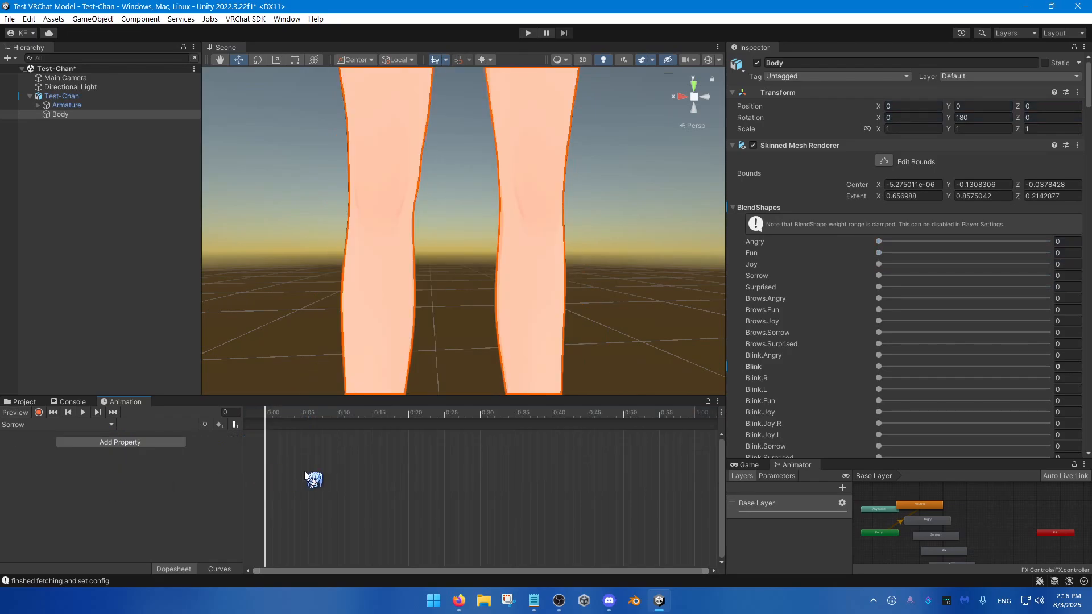
click(201, 477)
double_click(204, 478)
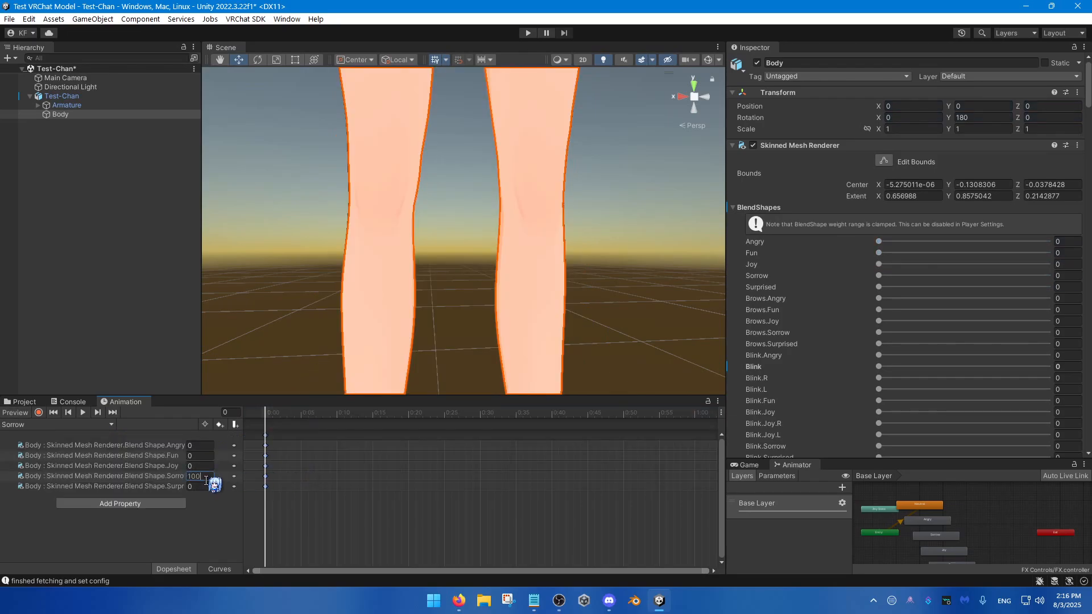
Step: Paste the blend shape keyframes into the Surprised clip and set its Surprised key to 100
click(100, 426)
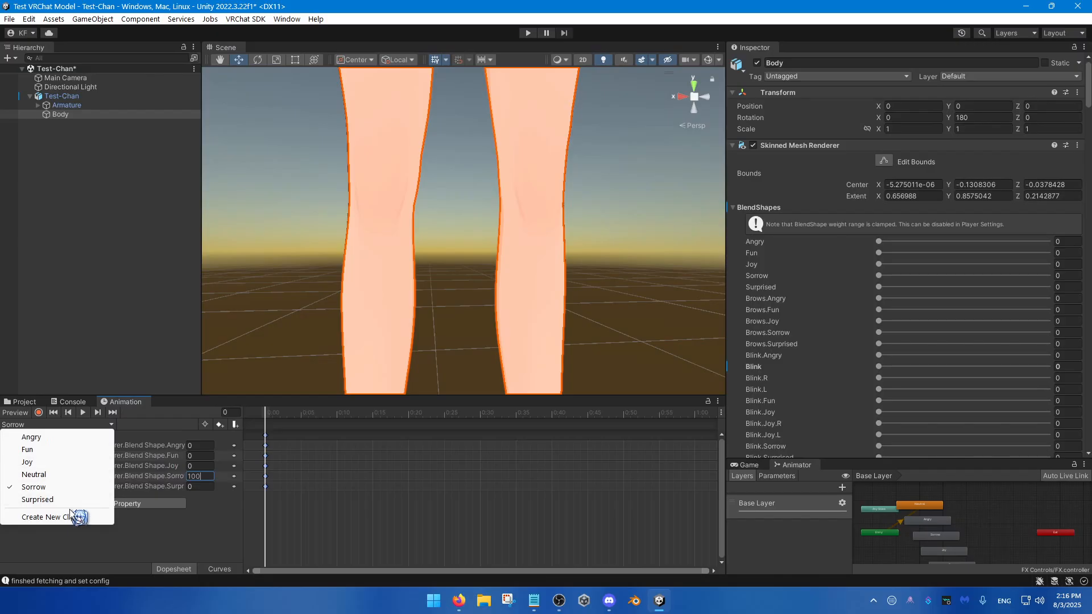
click(38, 499)
click(192, 487)
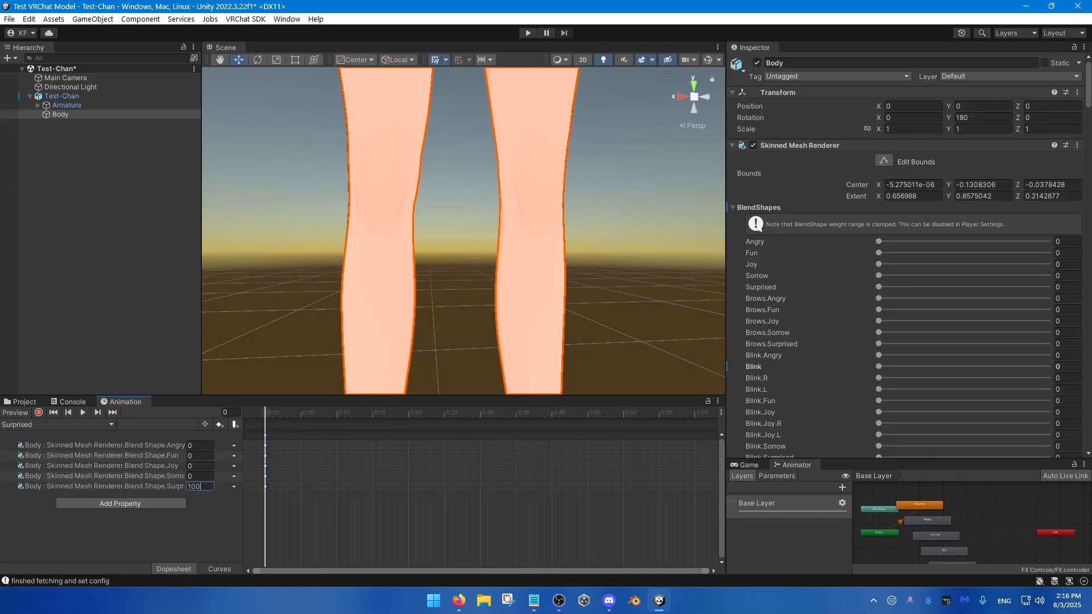
Step: Enlarge the Animator window vertically and bring it to the front to work on the state graph
right_drag(405, 286, 426, 277)
key(s)
key(w)
drag(824, 459, 878, 279)
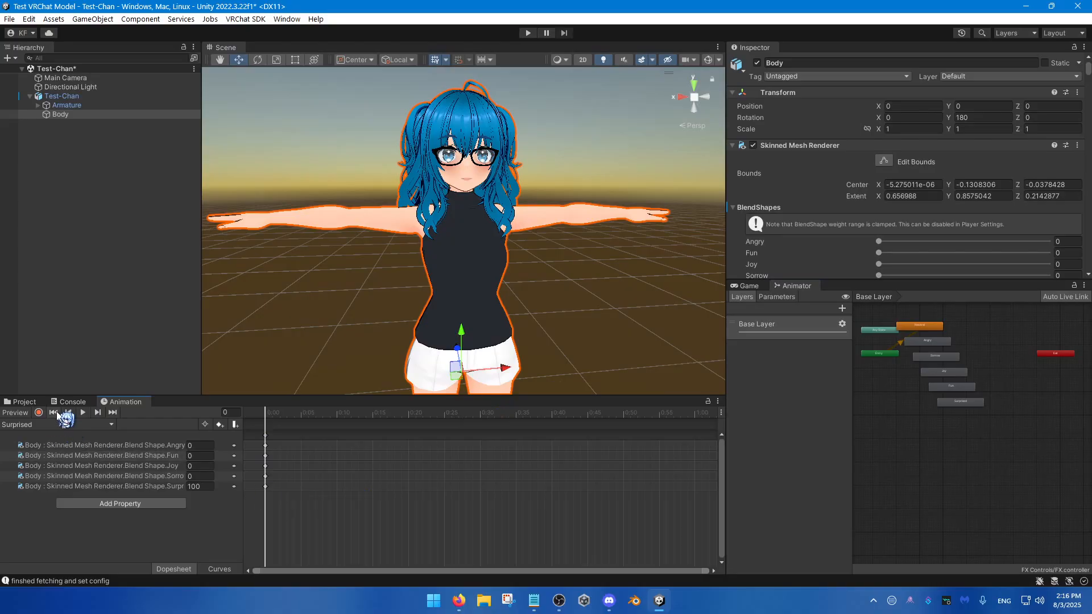
click(89, 424)
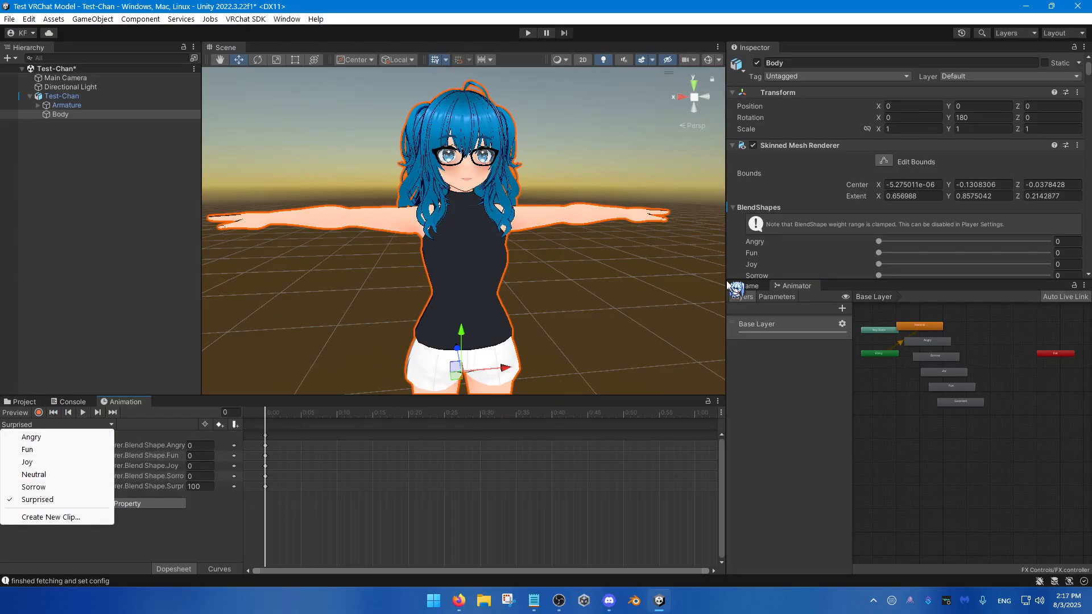
click(800, 287)
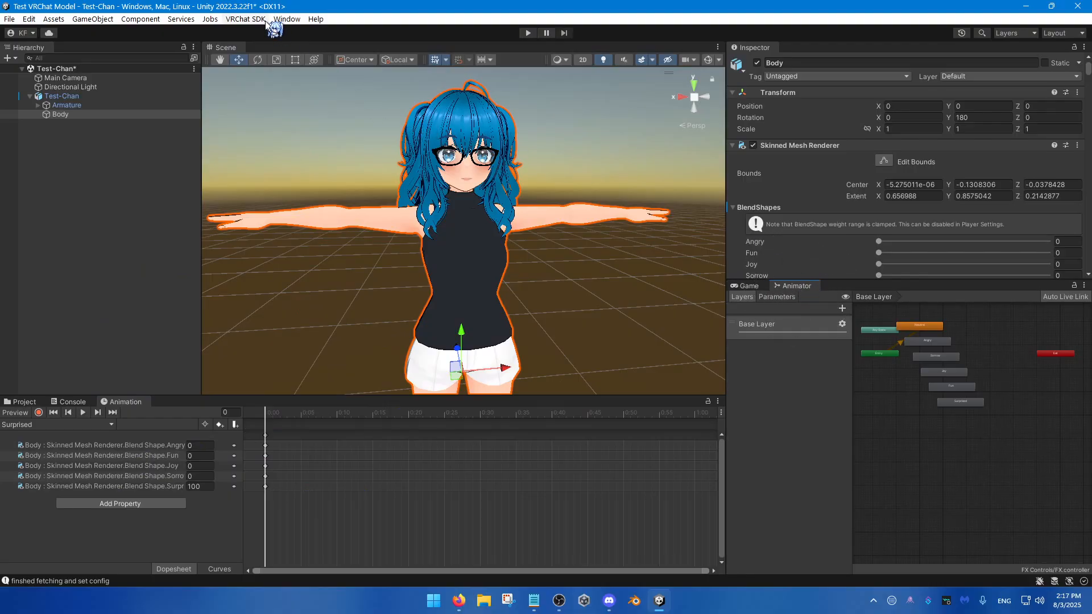
click(287, 19)
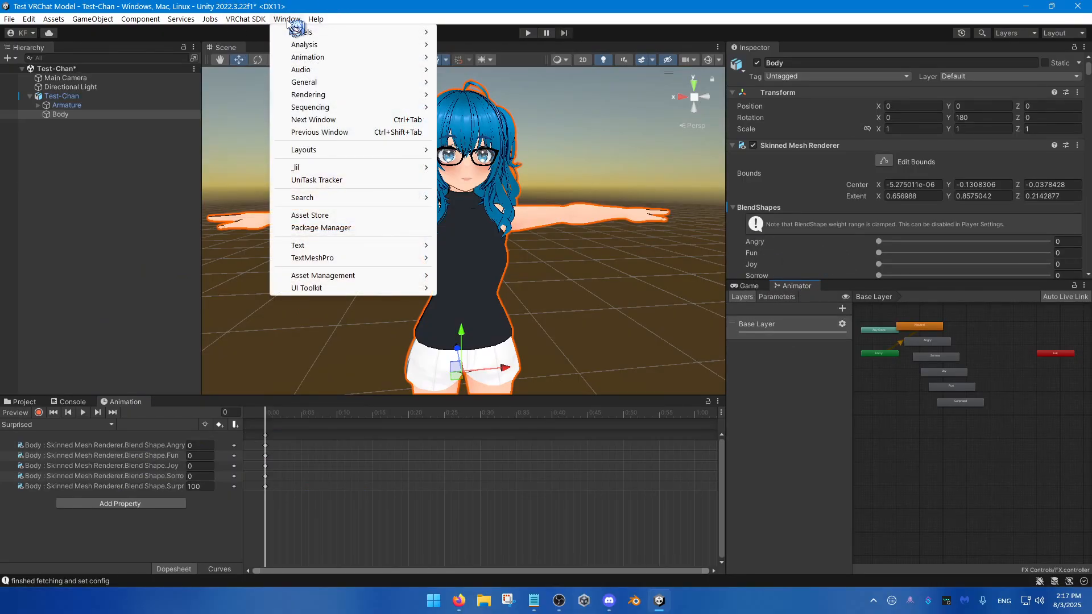
mouse_move(333, 57)
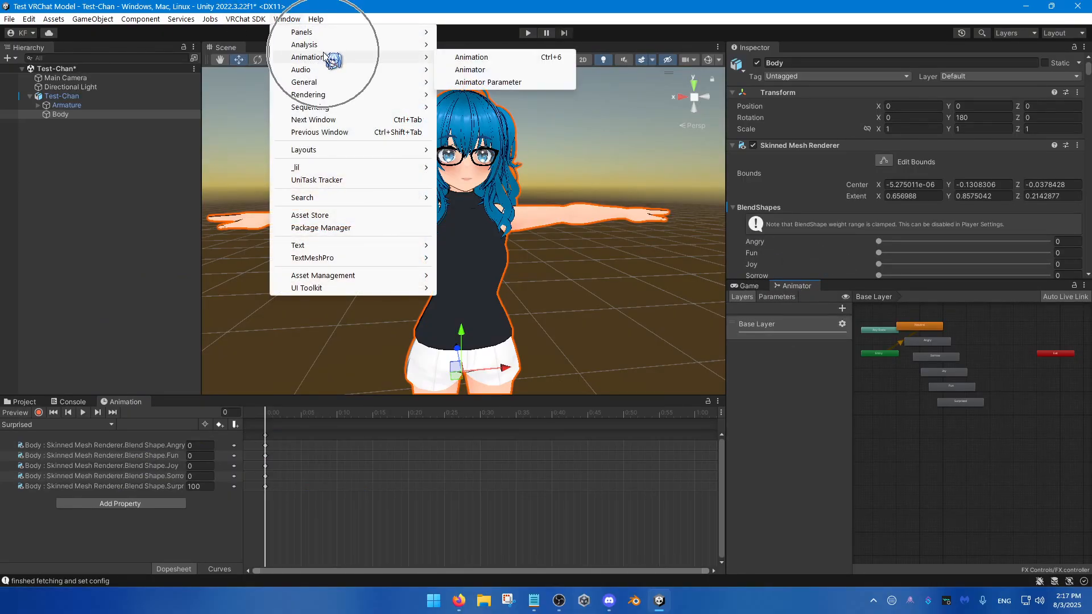
click(480, 71)
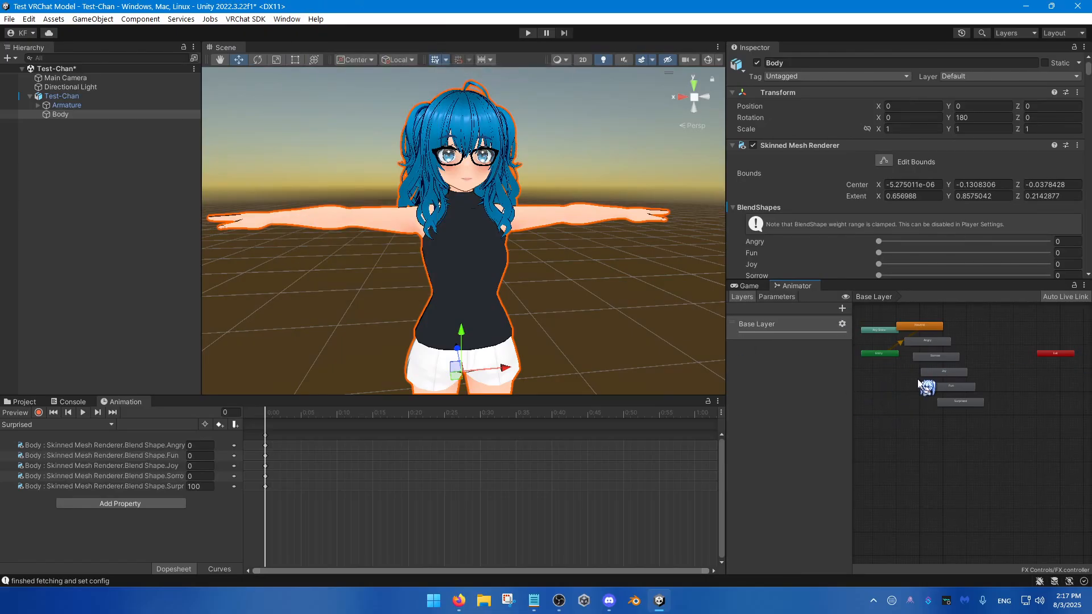
Step: Inspect the Neutral state's settings in the Base Layer graph
scroll(907, 389, up, 1)
middle_drag(917, 403, 926, 444)
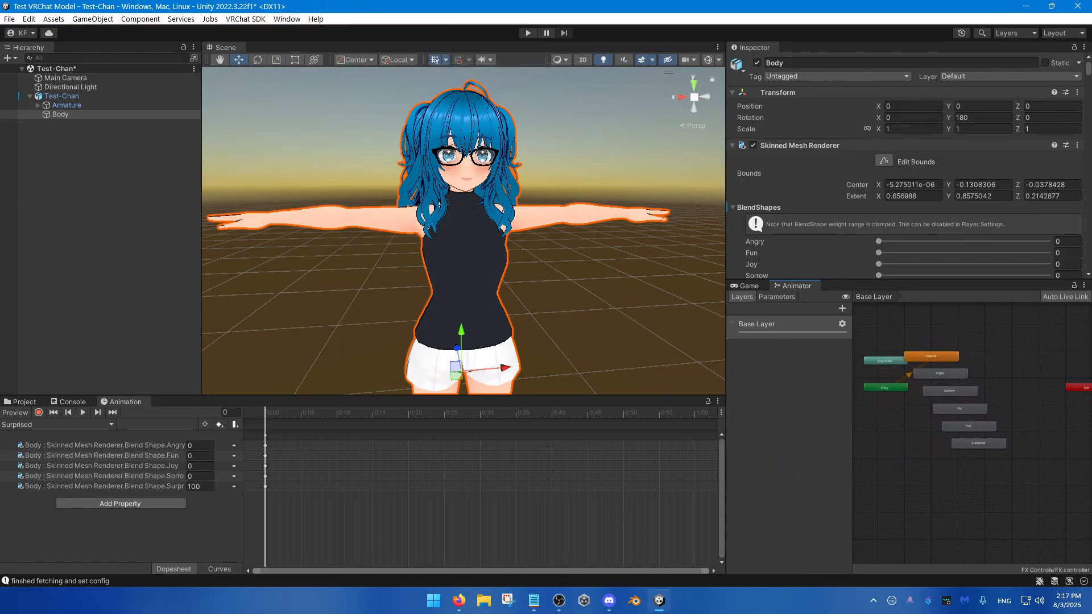
scroll(932, 449, up, 3)
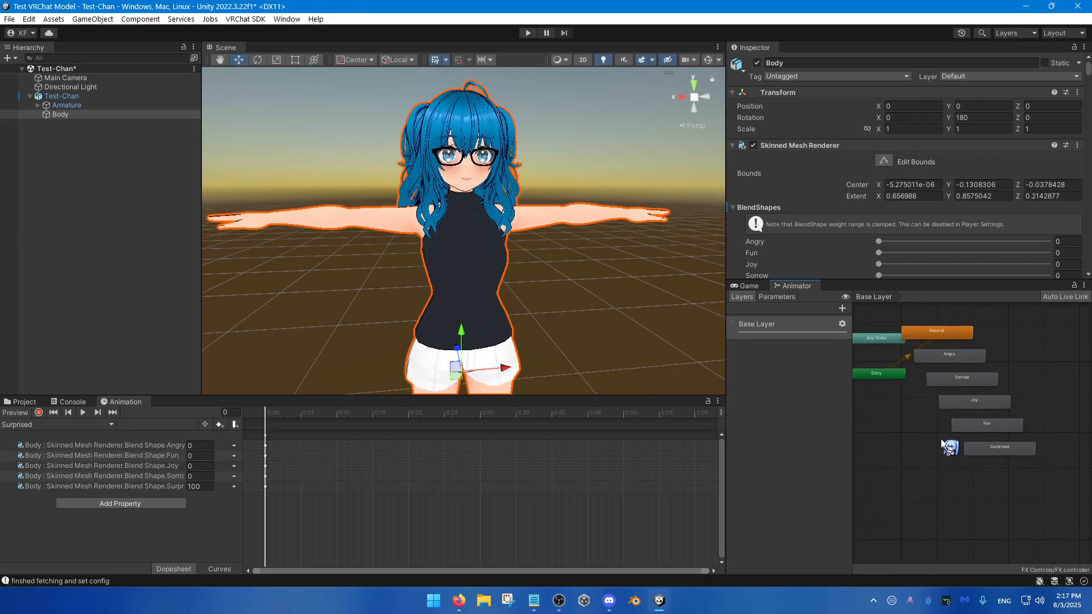
scroll(938, 383, up, 2)
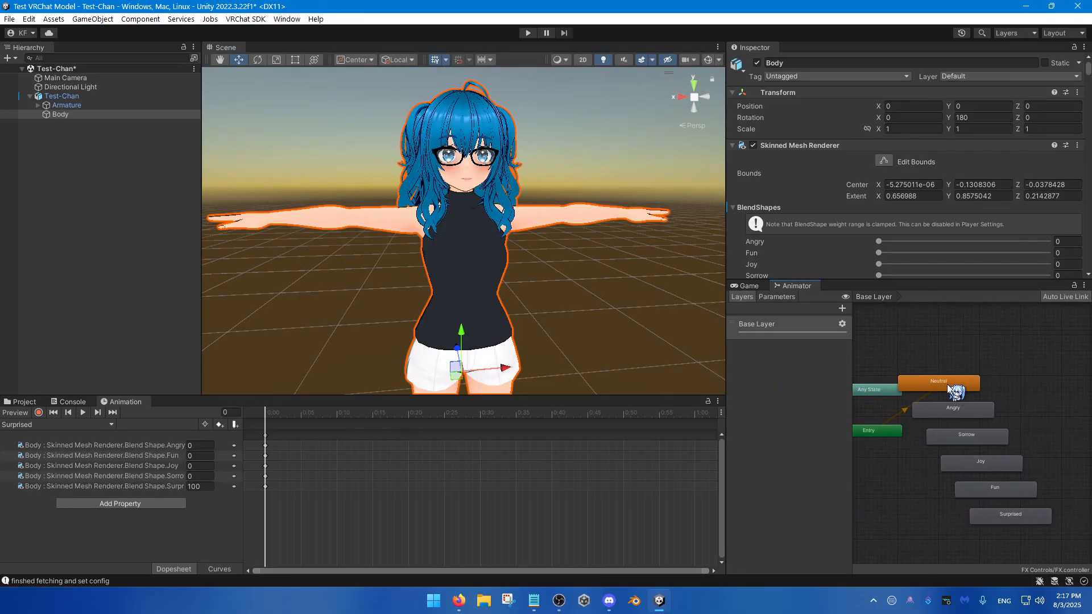
click(945, 384)
click(950, 370)
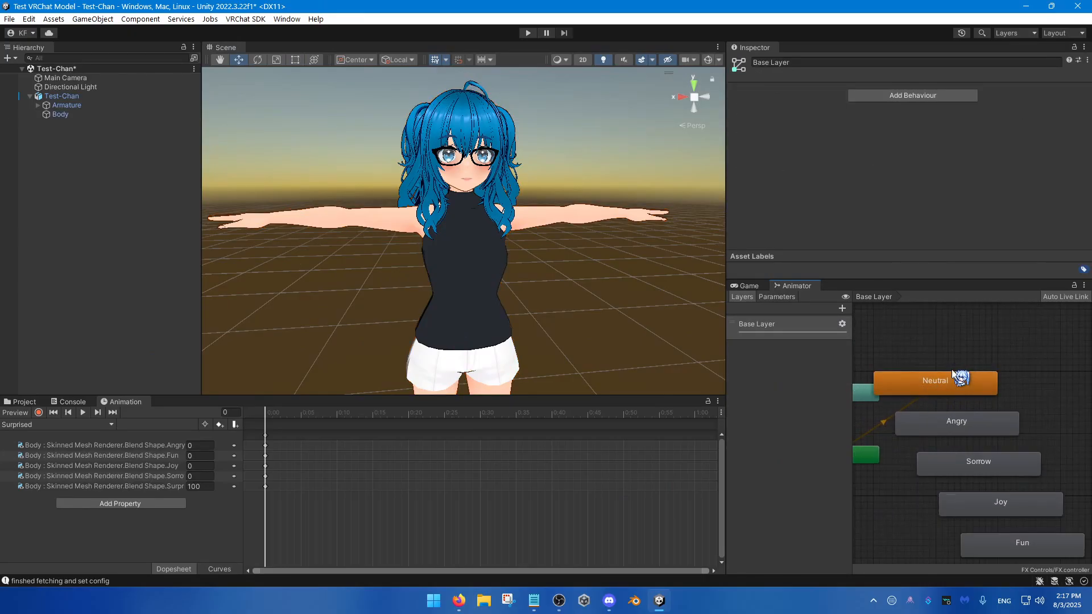
click(947, 382)
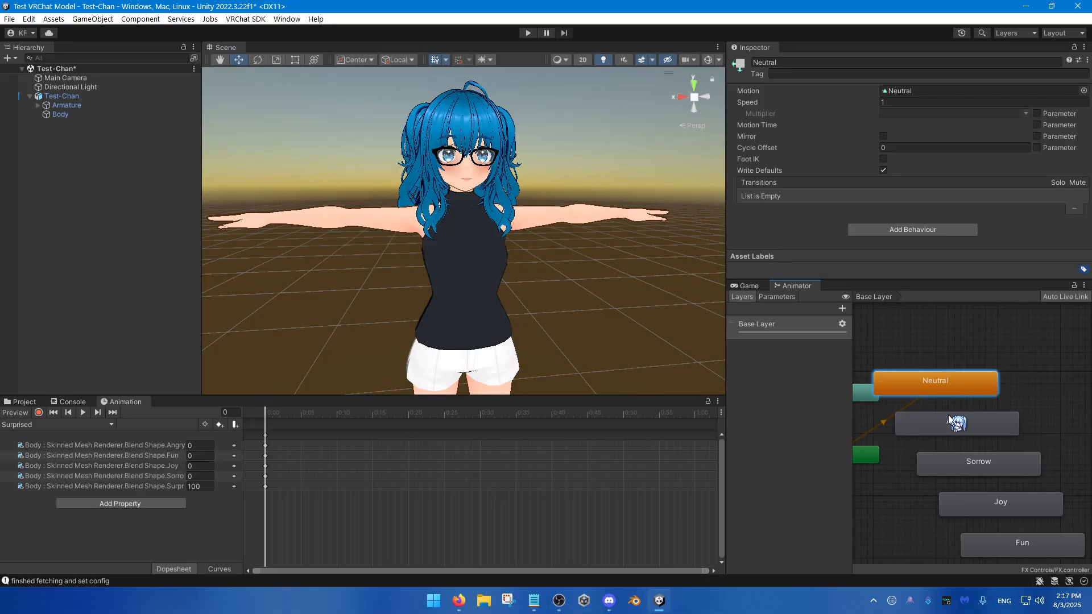
Step: Move the Angry, Sorrow, Joy, Fun and Surprised states away from Neutral, leaving a gap beside it
scroll(933, 386, down, 3)
drag(905, 387, 995, 379)
click(995, 379)
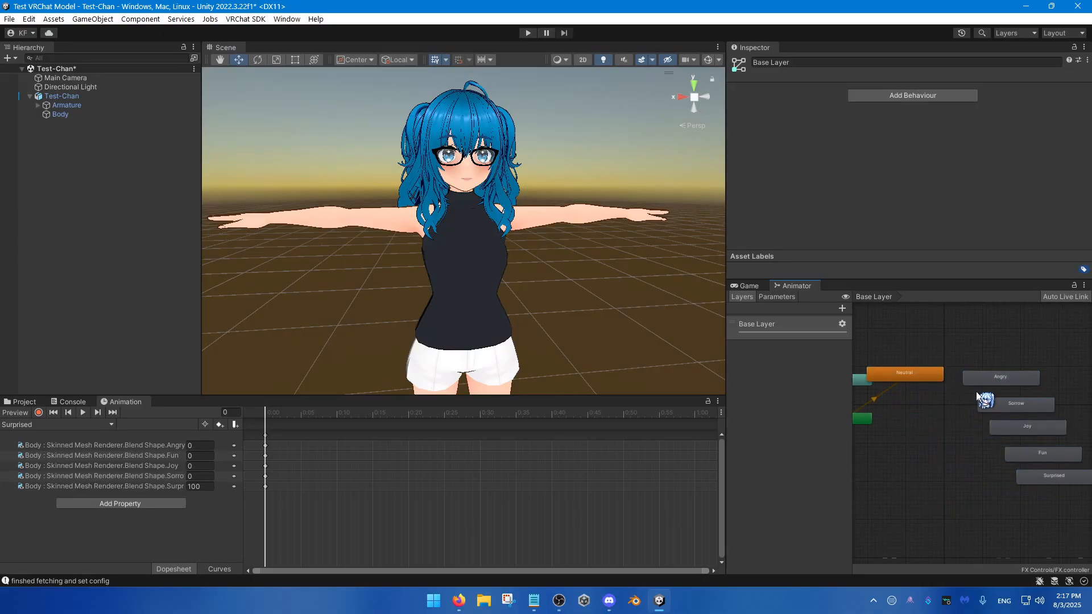
Step: Try setting Angry as the layer default state and shifting it toward Neutral, and undo both changes
scroll(992, 376, up, 3)
right_click(998, 371)
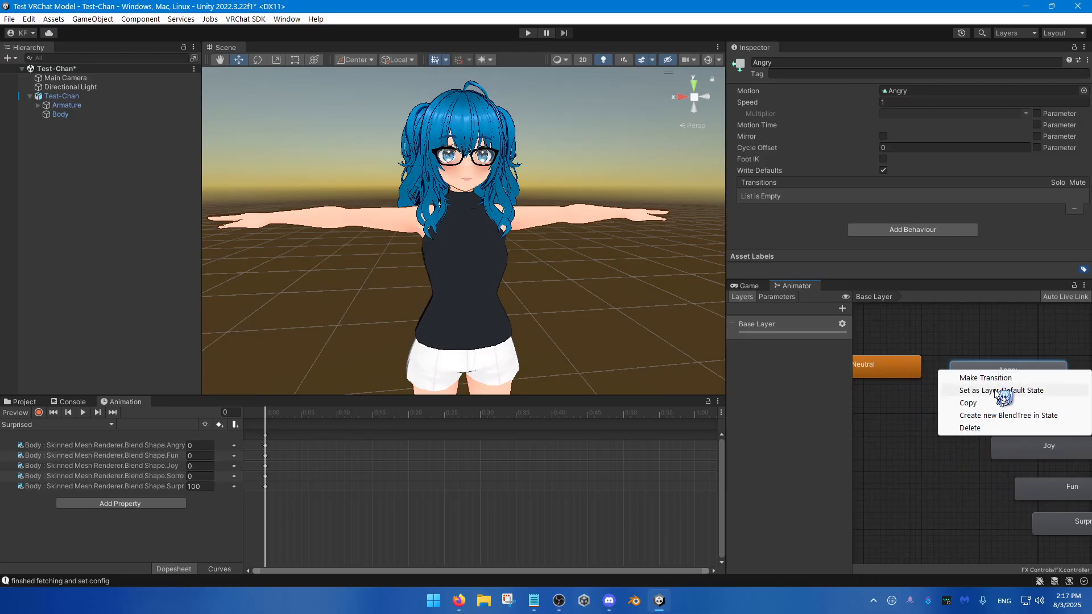
click(999, 391)
drag(1009, 375, 981, 375)
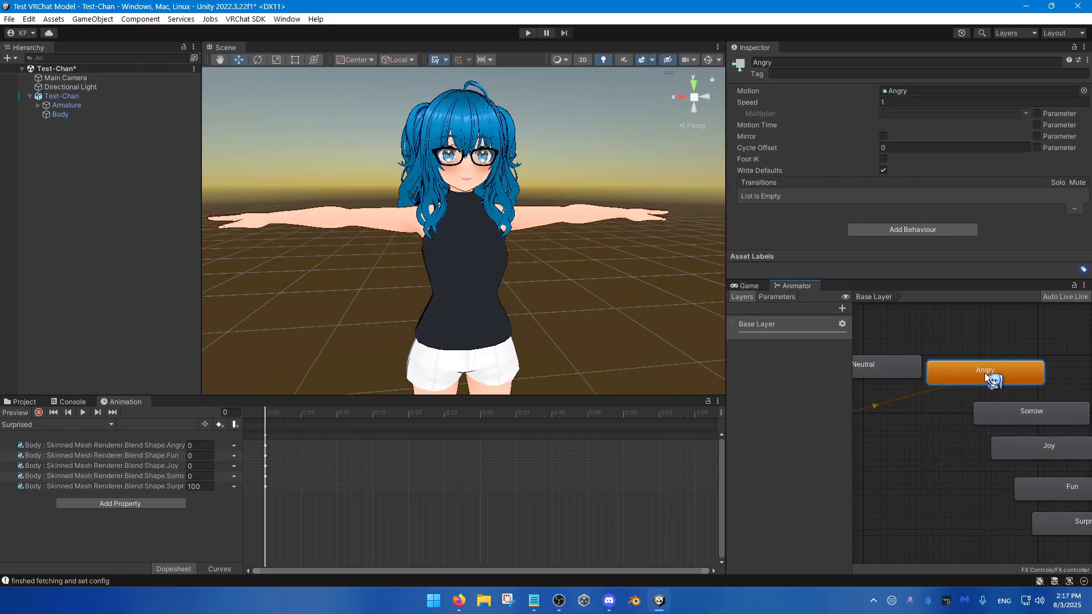
key(ctrl+z)
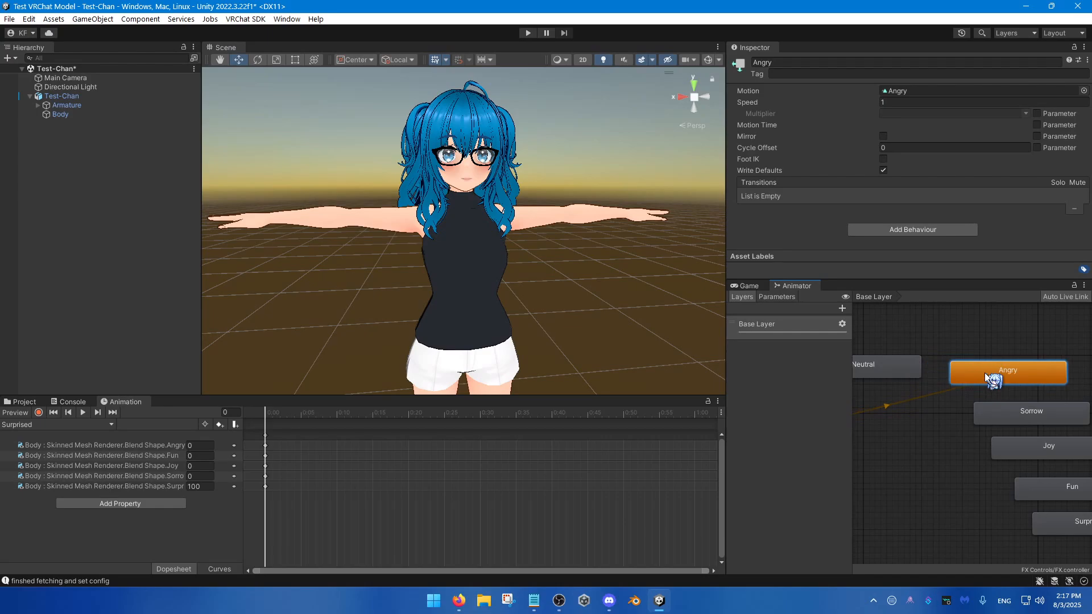
key(ctrl+z)
Step: Reposition the Neutral state beside Entry, level with it in the graph
scroll(972, 421, down, 3)
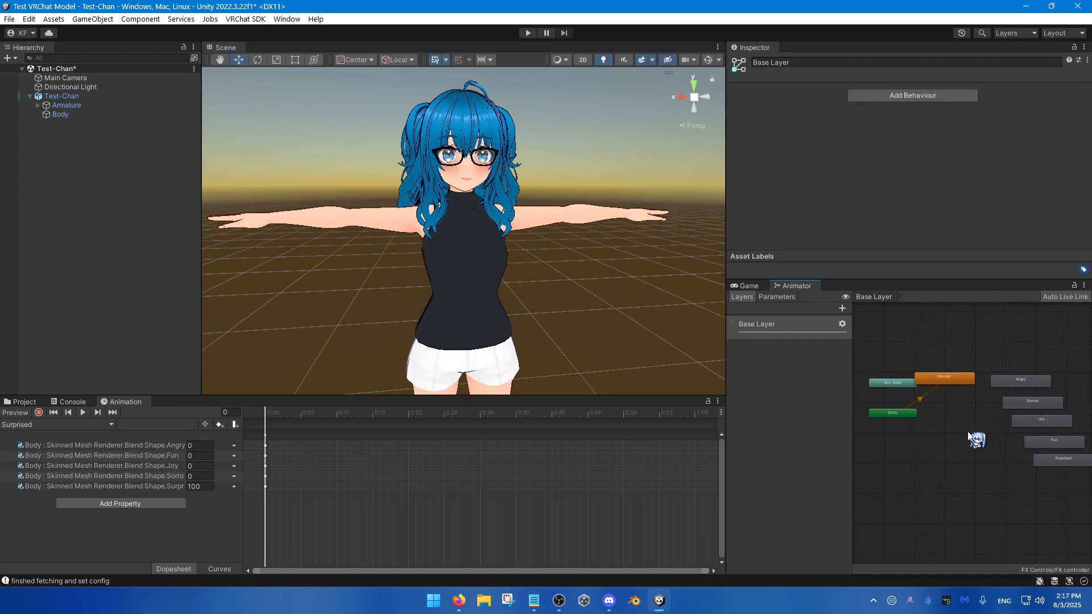
click(947, 381)
drag(946, 383, 947, 405)
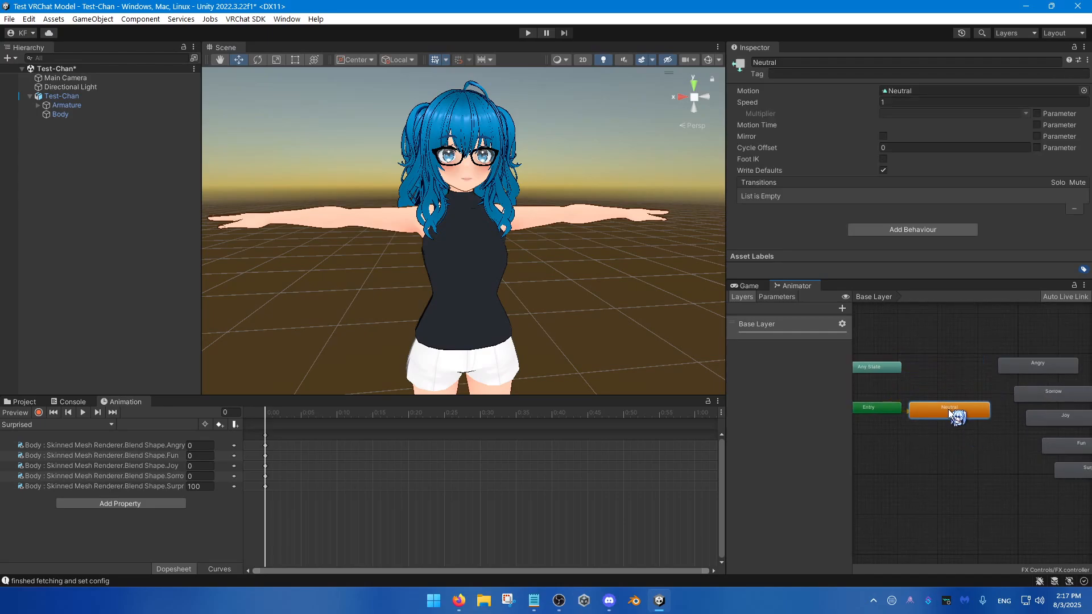
middle_drag(947, 406, 931, 411)
Step: Line up the Angry, Sorrow, Joy, Fun and Surprised states in one vertical column between Neutral and Exit
scroll(961, 387, up, 2)
click(970, 374)
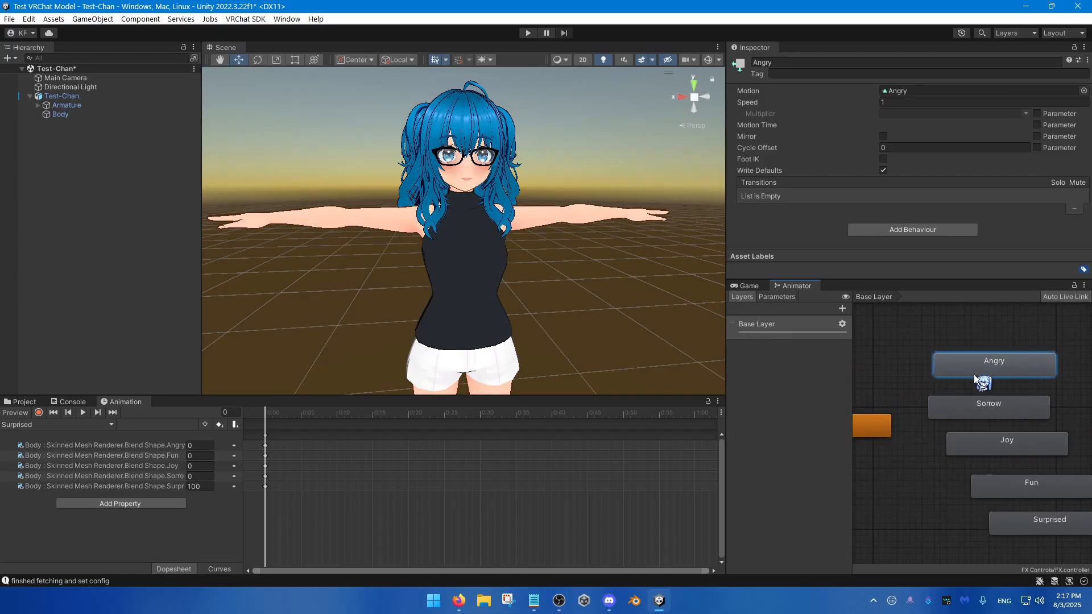
drag(989, 440, 971, 440)
drag(997, 490, 957, 484)
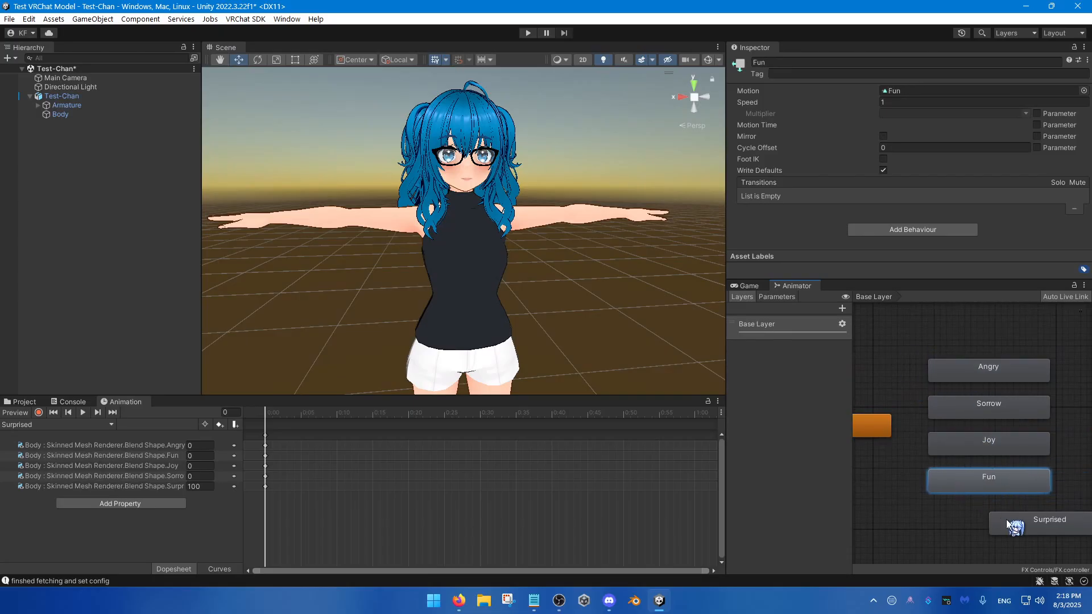
drag(1005, 519, 944, 524)
Step: Widen the Animator window and rename the Base Layer as Emotes
drag(720, 335, 605, 338)
scroll(799, 515, down, 2)
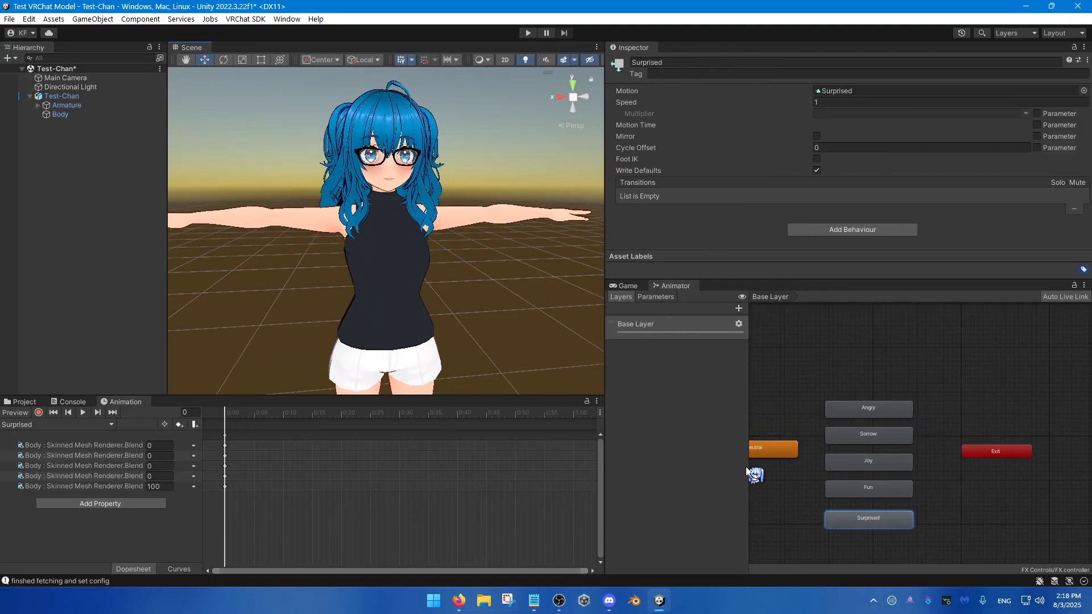
double_click(637, 323)
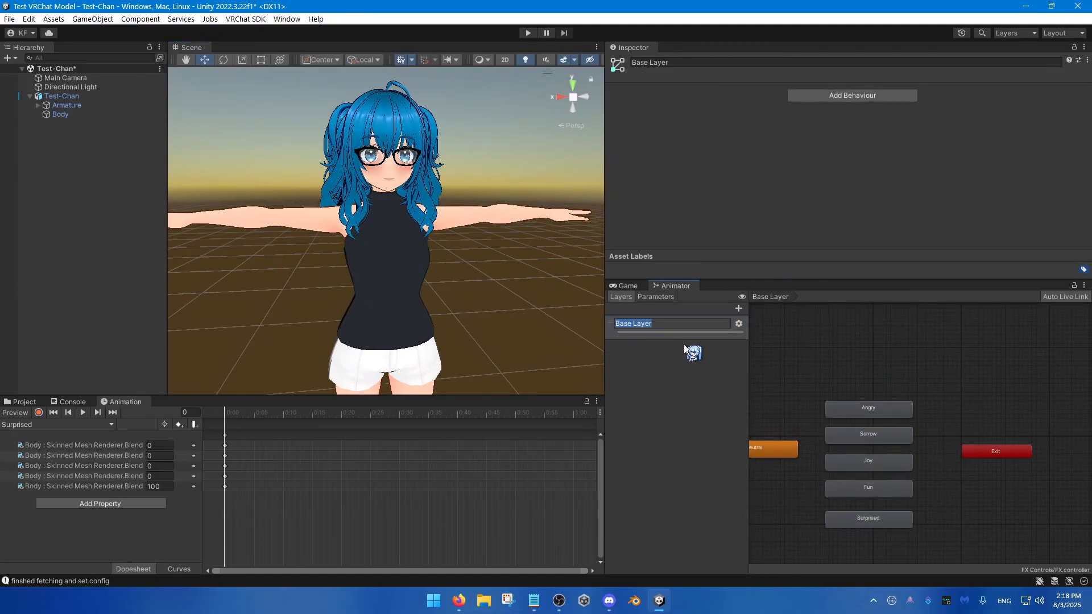
text(Emotes)
key(Return)
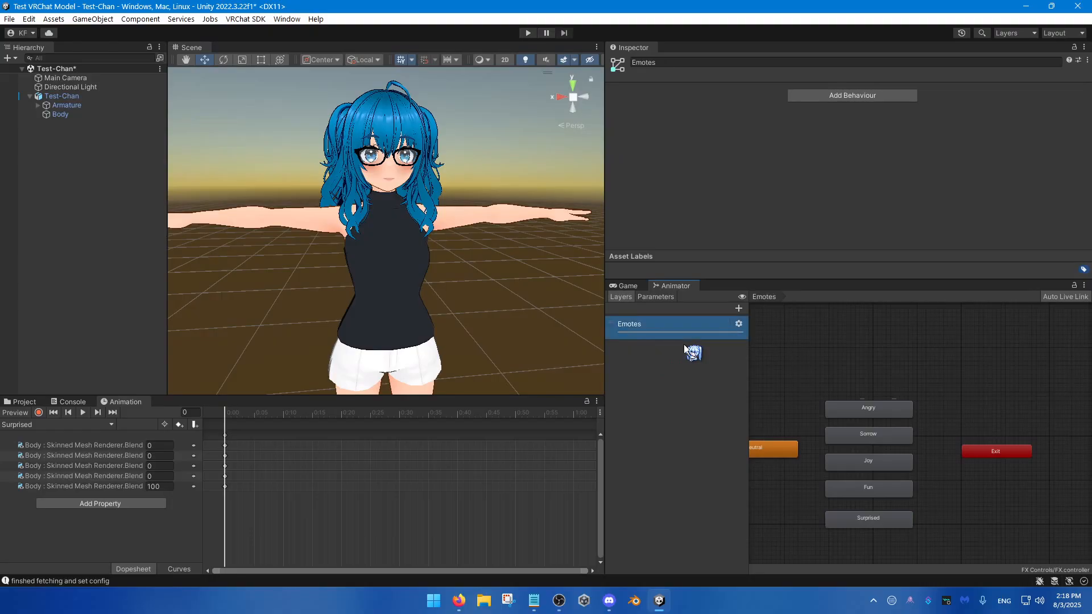
Step: Even out the vertical spacing of the five expression states so Surprised sits as close to Fun as the others
middle_drag(786, 408, 847, 377)
drag(910, 344, 941, 498)
mouse_move(927, 459)
mouse_down()
mouse_move(935, 438)
mouse_move(937, 468)
mouse_up()
click(943, 507)
click(937, 473)
click(881, 449)
scroll(872, 458, up, 5)
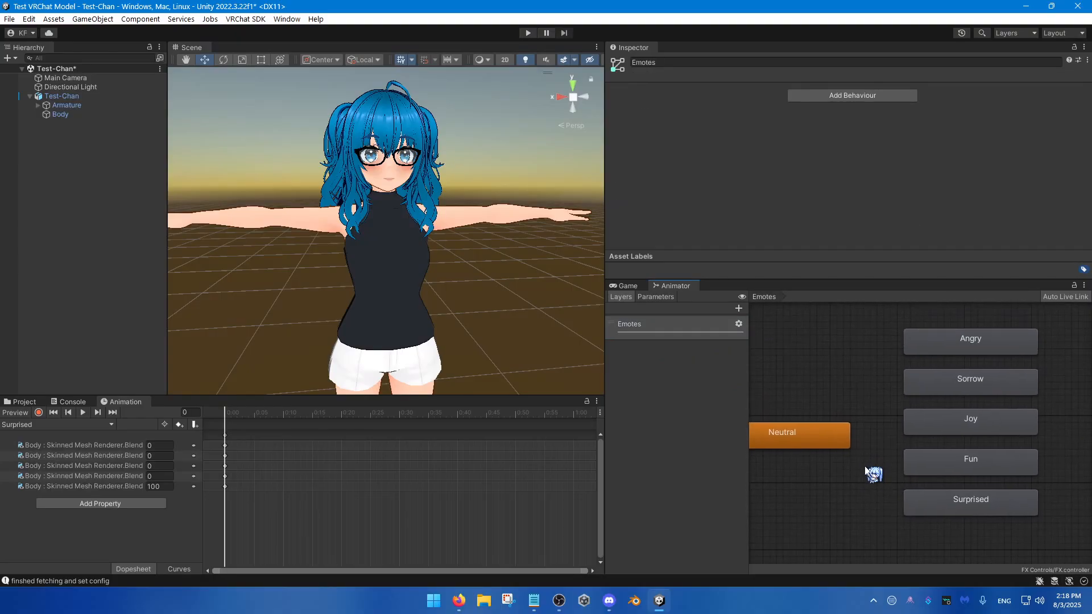
Step: Create transitions from the Neutral state to Angry and to Sorrow
click(808, 441)
right_click(808, 441)
click(838, 448)
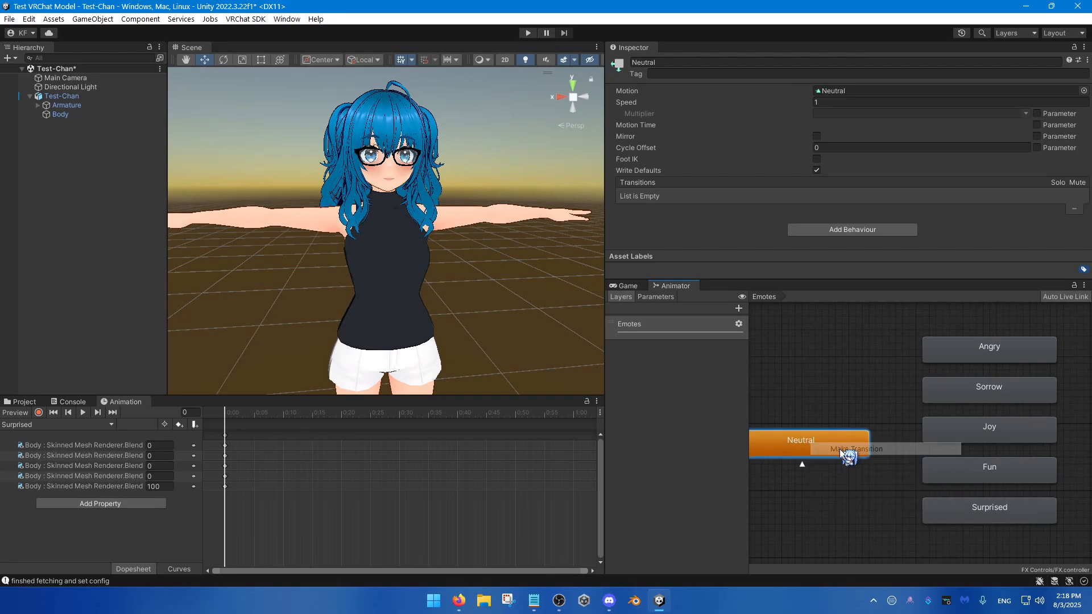
click(938, 358)
right_click(844, 451)
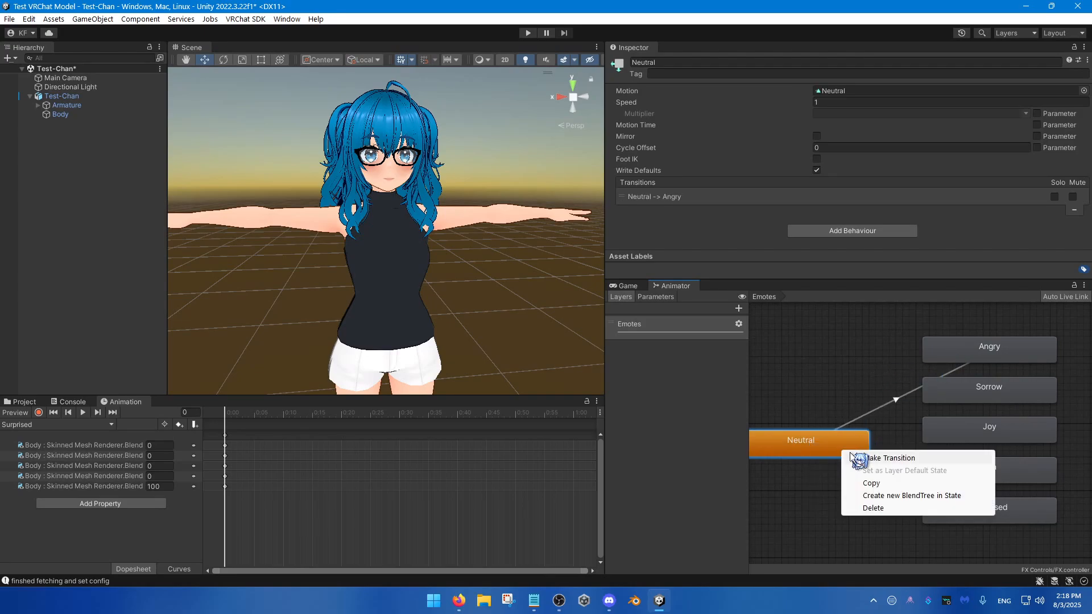
click(853, 459)
click(937, 397)
Step: Create transitions from the Neutral state to Joy, Fun and Surprised
right_click(827, 452)
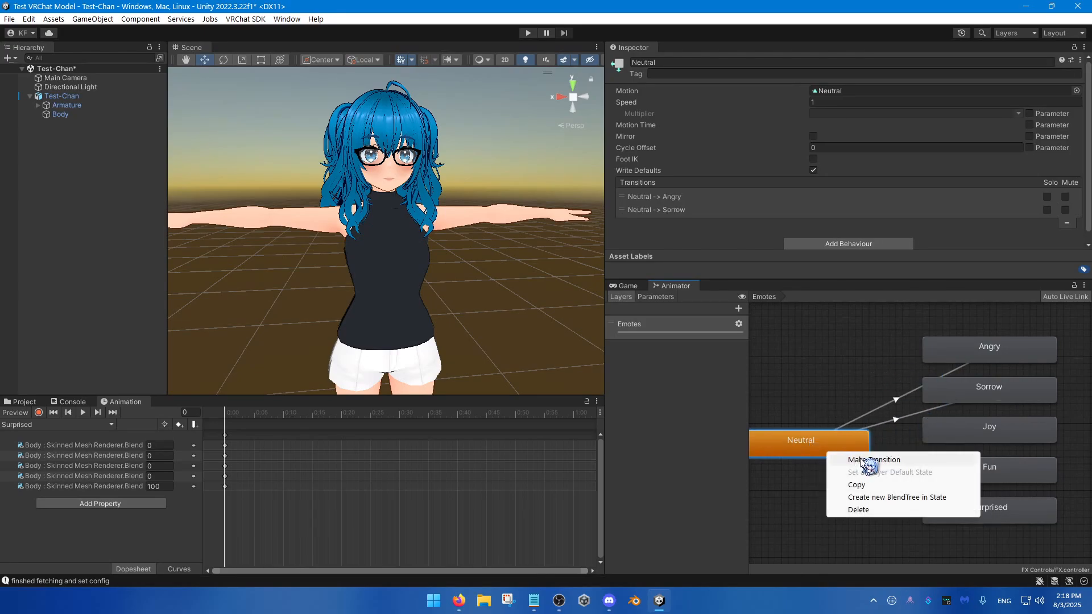
click(865, 461)
click(943, 436)
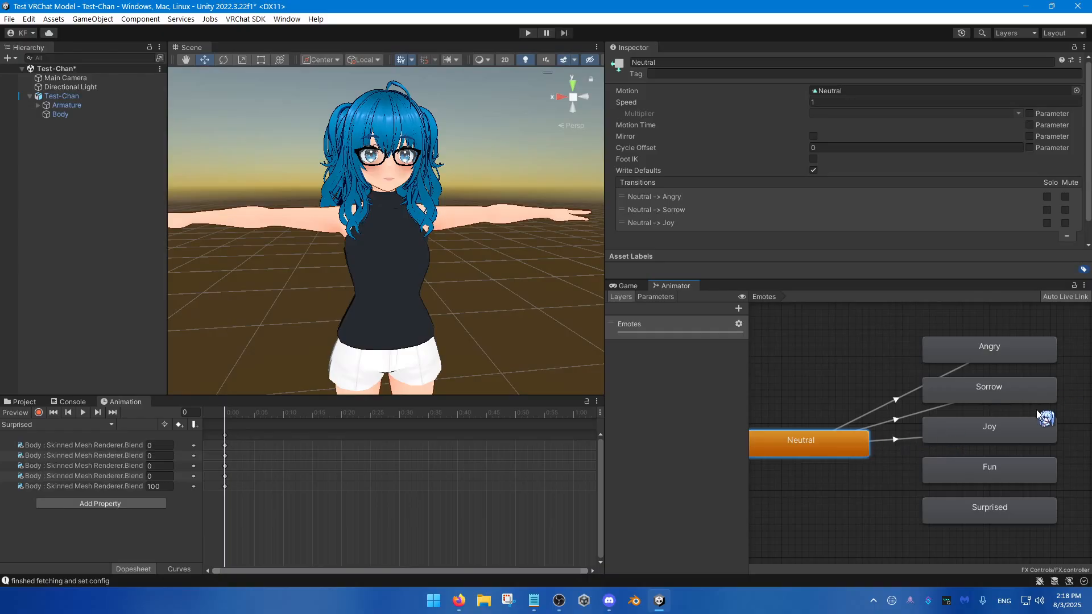
right_click(828, 450)
click(860, 455)
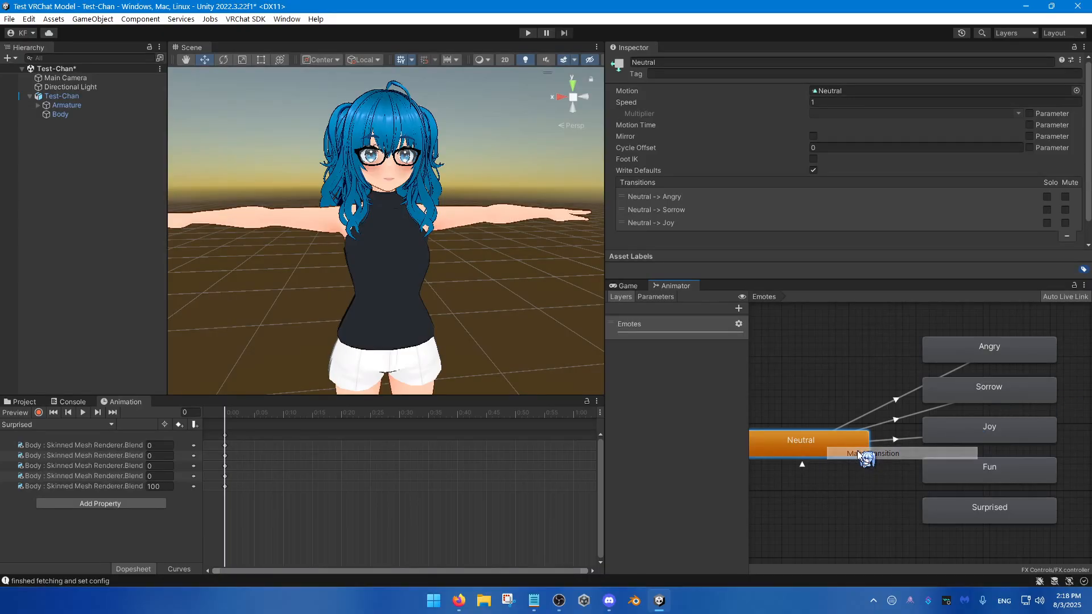
click(948, 474)
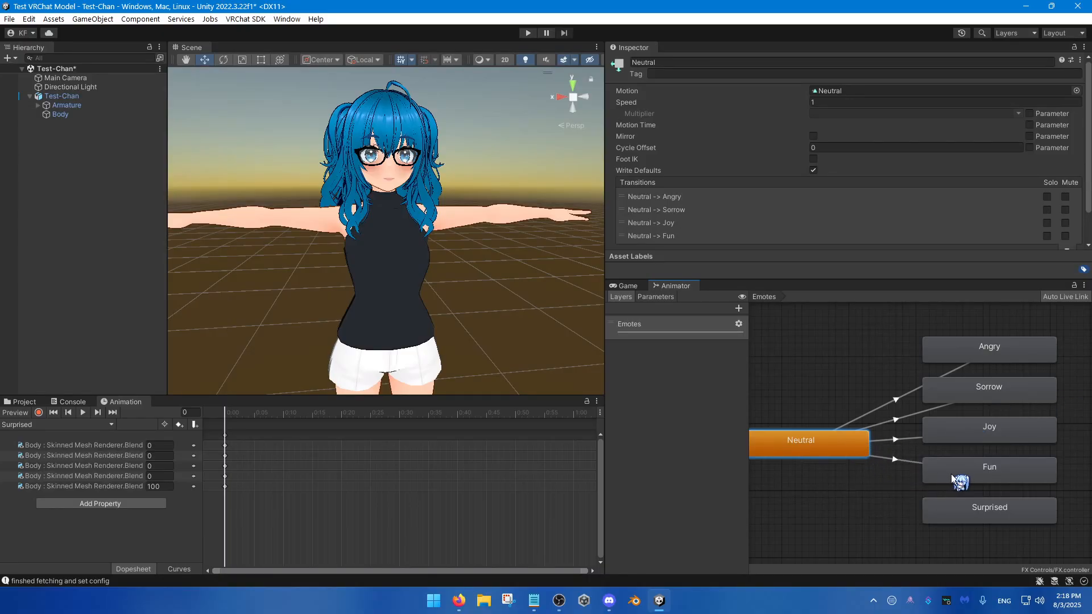
right_click(806, 441)
click(836, 449)
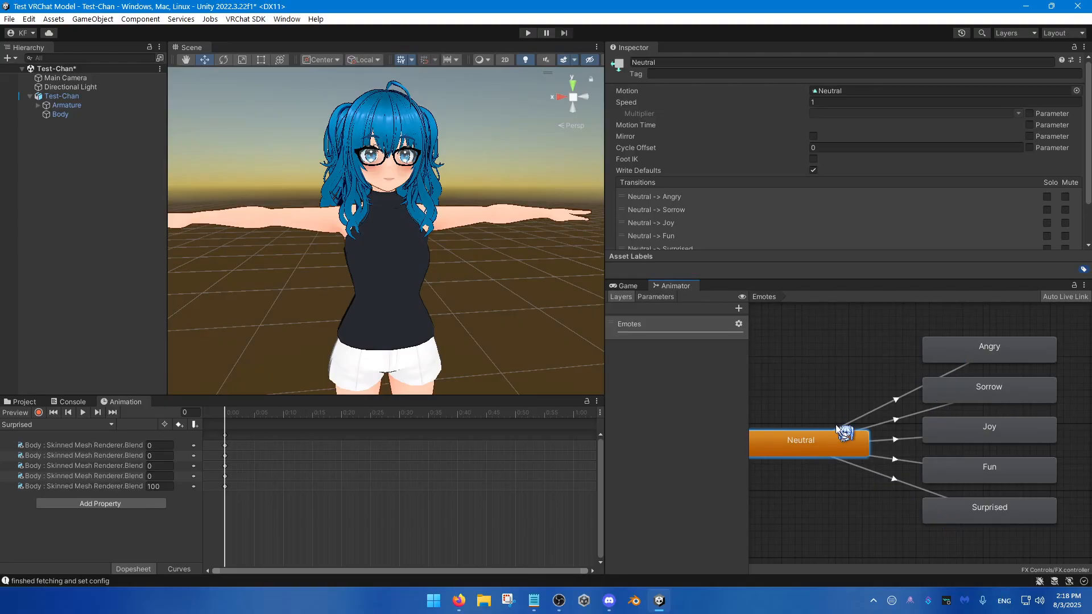
Step: Create return transitions from the Angry and Sorrow states back to Neutral
click(896, 400)
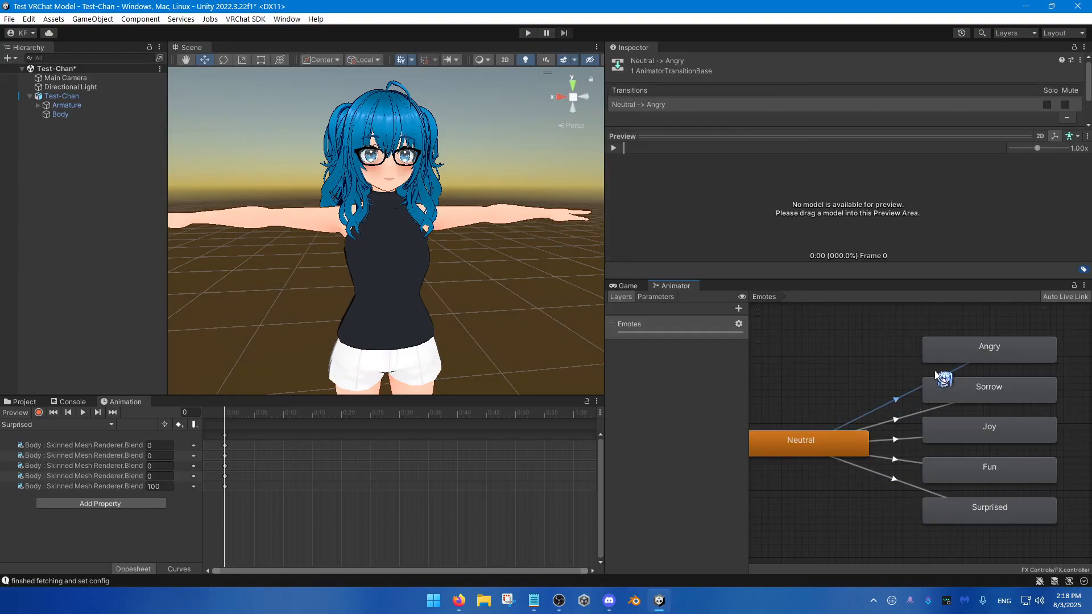
click(792, 446)
click(958, 354)
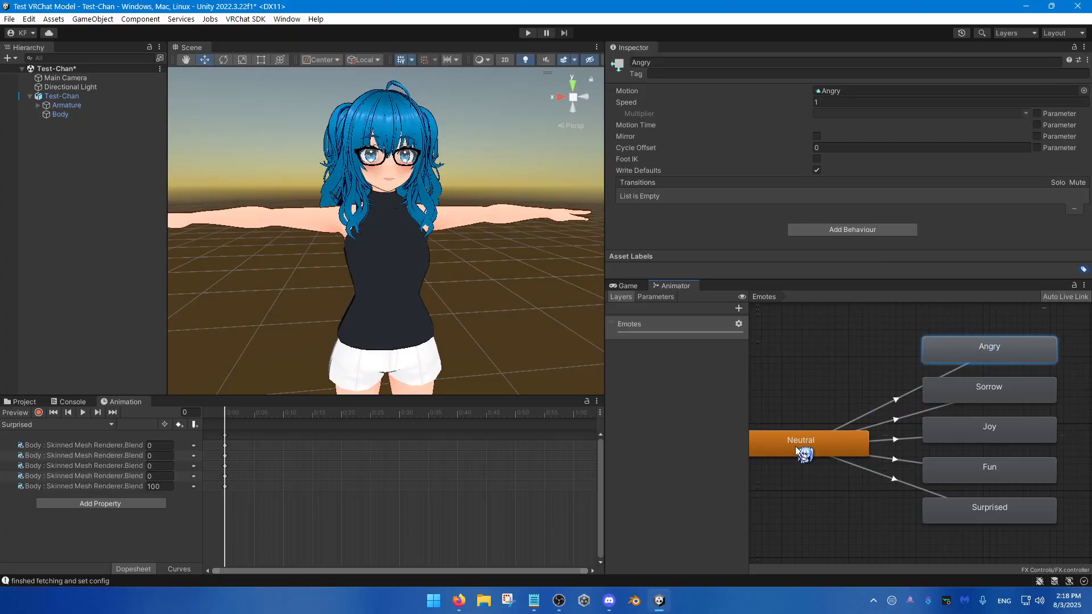
click(797, 452)
right_click(984, 346)
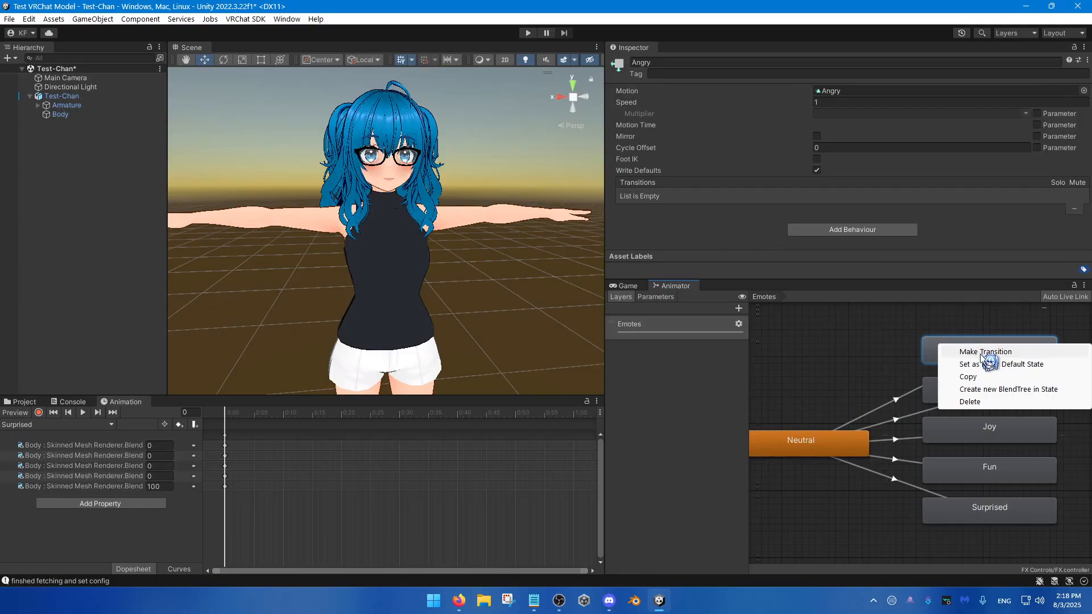
click(984, 352)
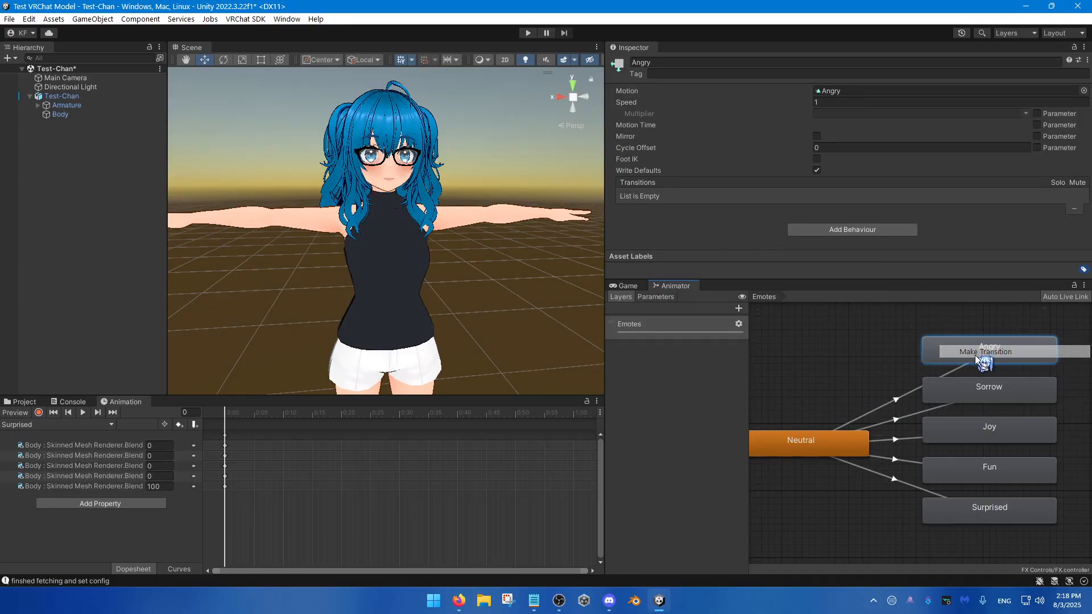
click(823, 442)
right_click(929, 385)
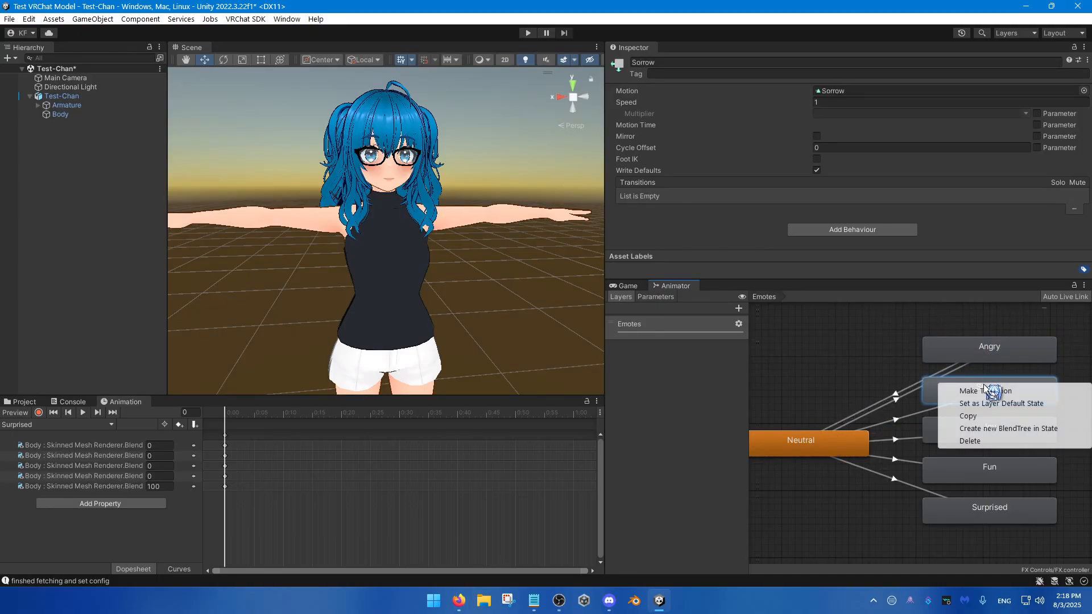
click(944, 387)
click(840, 440)
Step: Create return transitions from the Joy, Fun and Surprised states back to Neutral
right_click(951, 432)
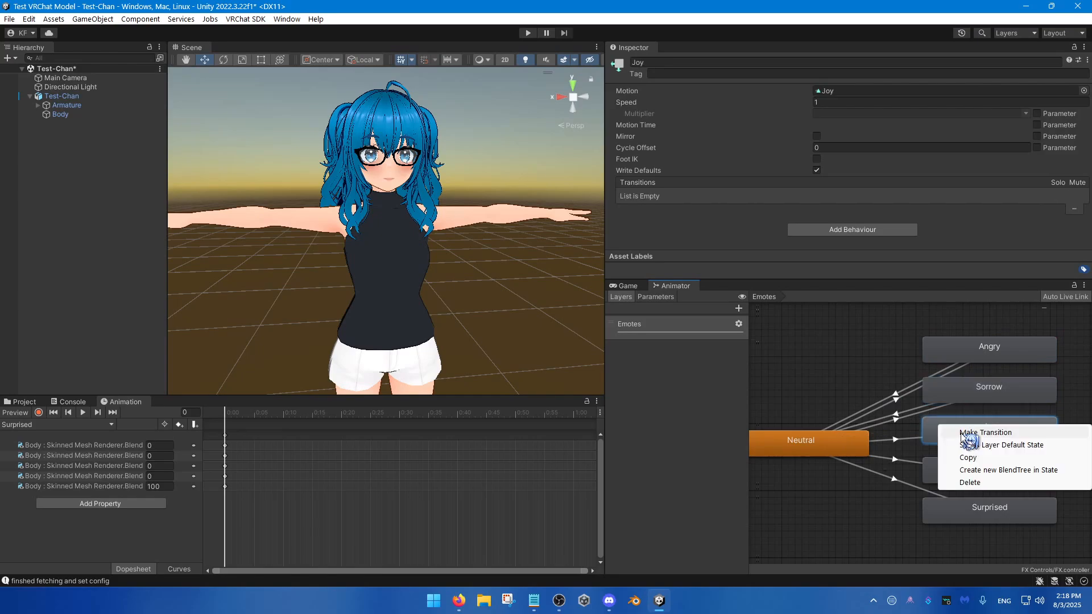
click(966, 433)
click(867, 448)
right_click(936, 469)
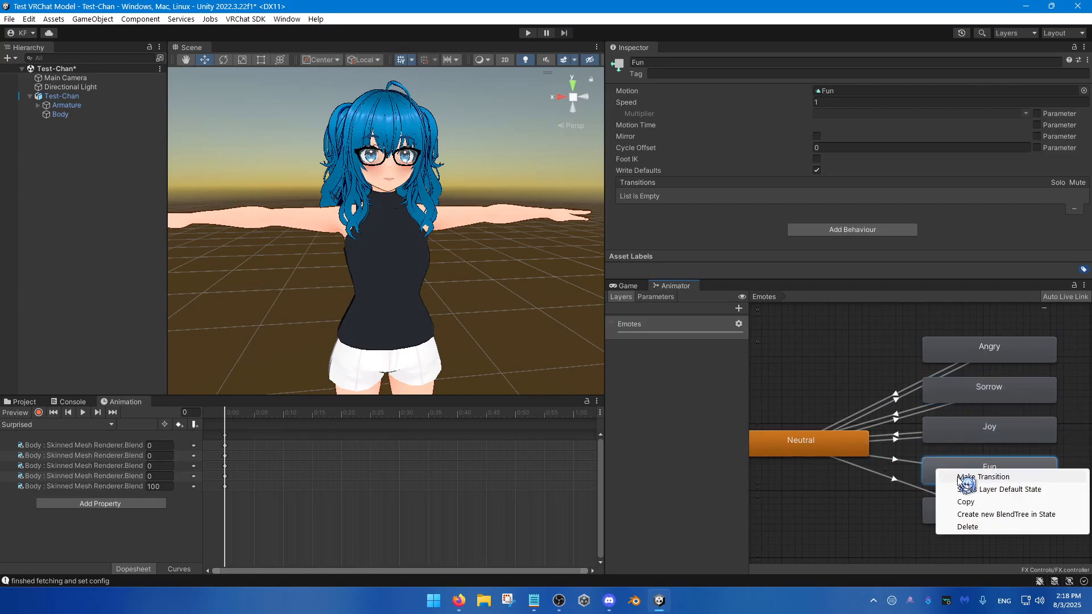
click(962, 475)
click(836, 459)
right_click(933, 499)
click(961, 519)
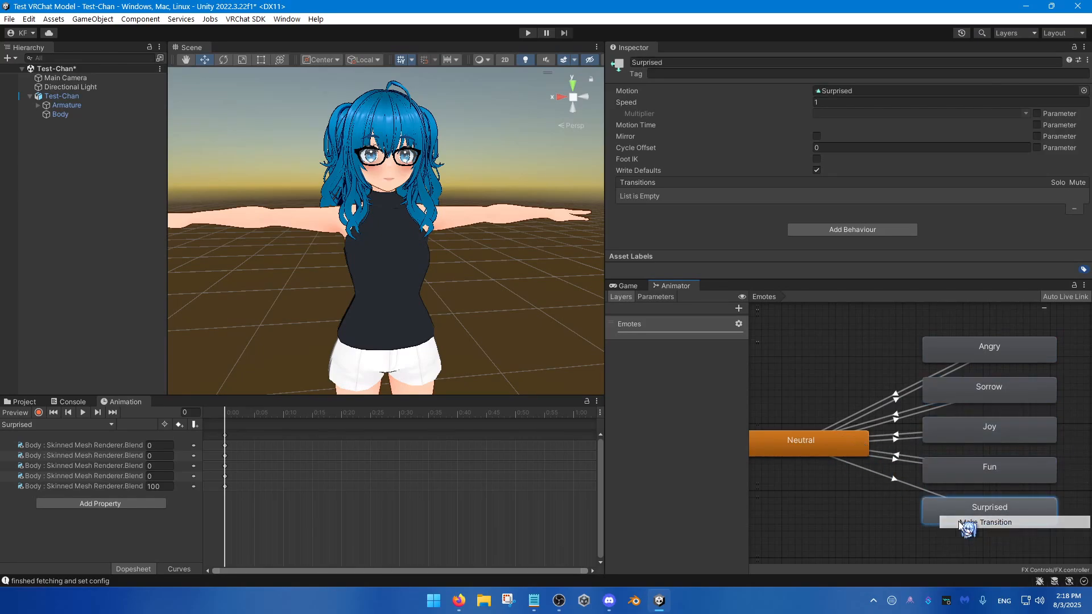
click(830, 446)
Step: Move Neutral and the five expression states together down below the row of Entry and Exit
scroll(832, 448, down, 2)
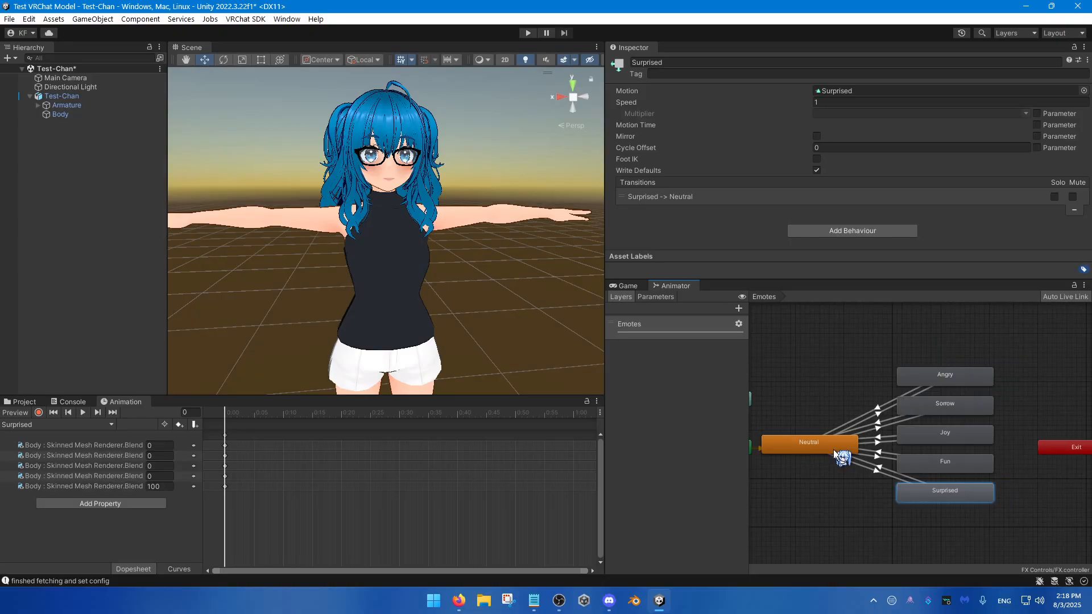
scroll(834, 450, down, 2)
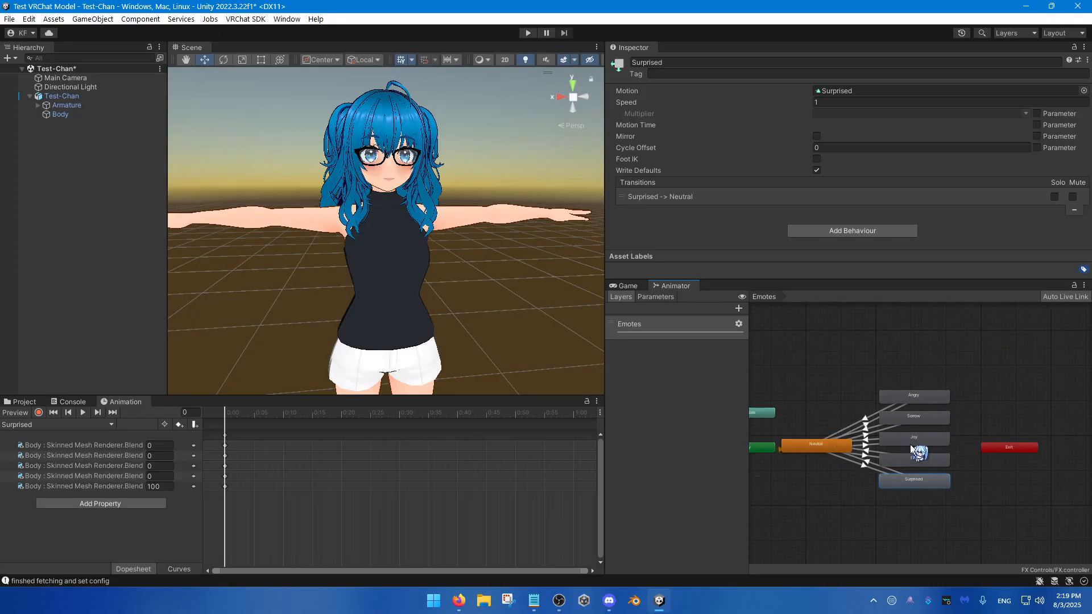
middle_drag(850, 462, 876, 422)
drag(840, 342, 979, 481)
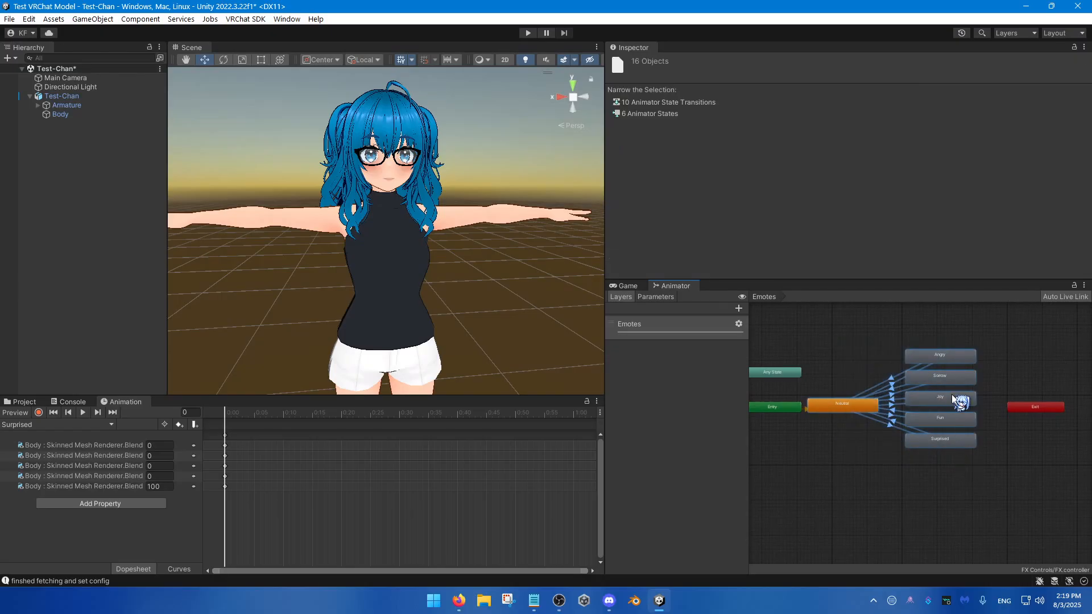
drag(946, 405, 953, 489)
click(865, 437)
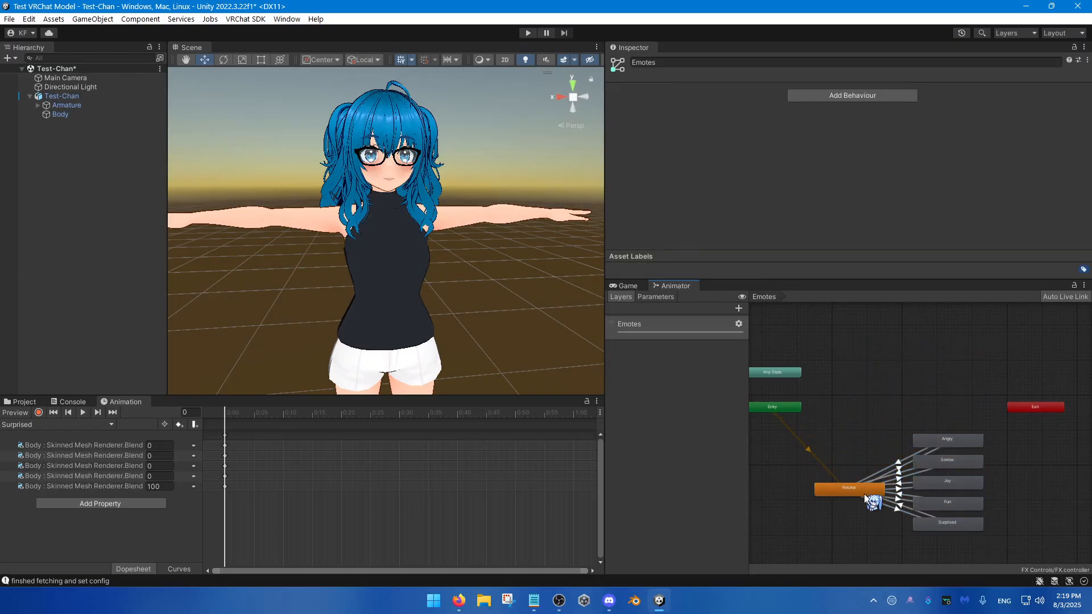
Step: Duplicate the Angry state and place the copy beside Any State
click(936, 441)
key(ctrl+c)
key(ctrl+v)
drag(788, 364, 912, 365)
scroll(864, 373, up, 3)
middle_drag(862, 379, 847, 419)
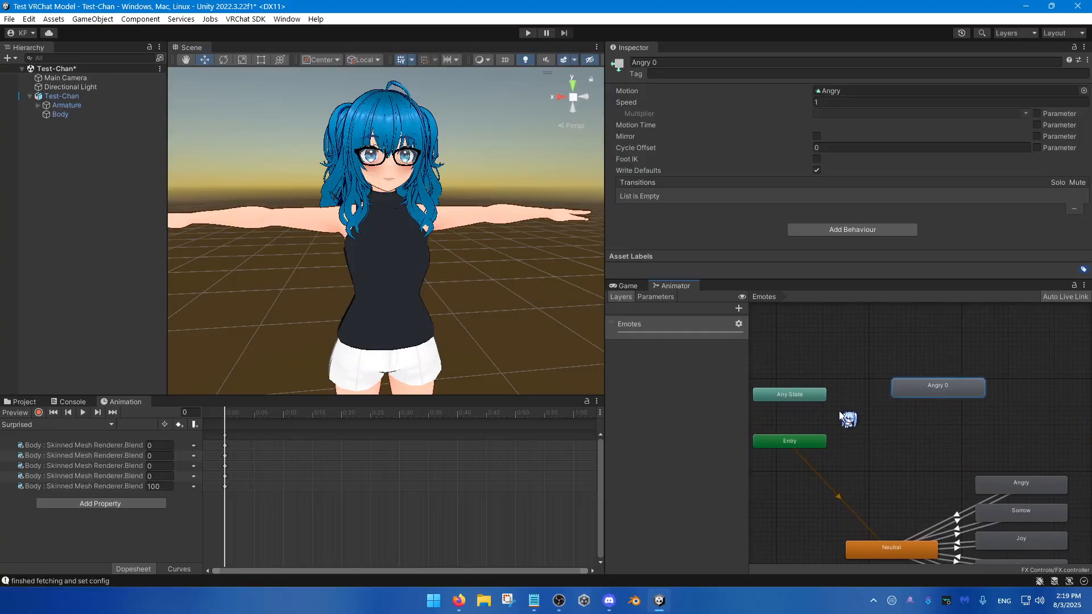
Step: Create transitions from Any State to the duplicate Angry state and from that duplicate to Exit
click(800, 397)
right_click(798, 397)
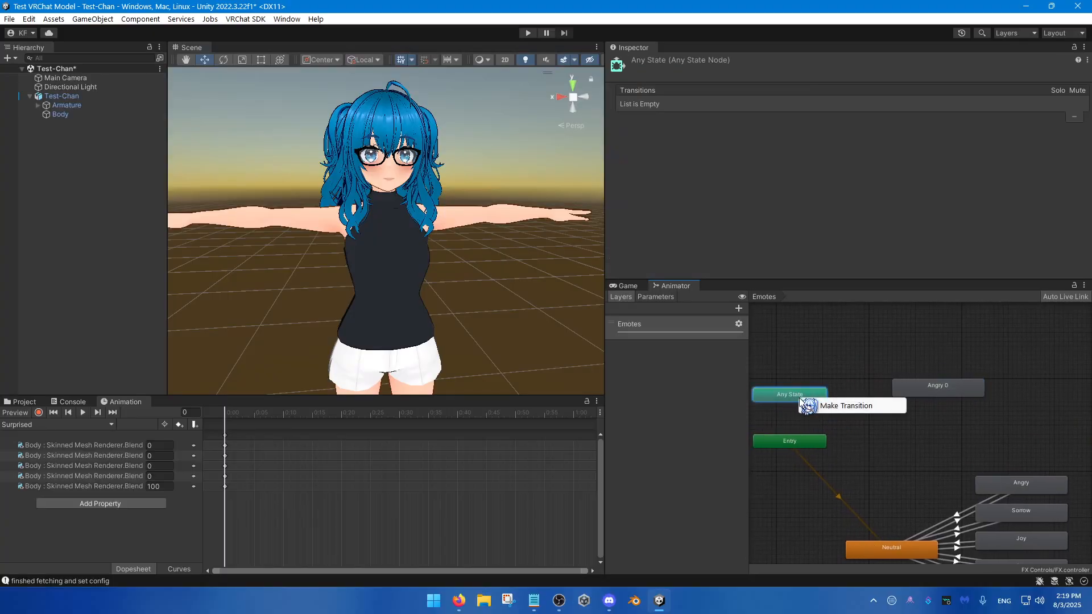
click(843, 405)
click(942, 396)
middle_drag(942, 402, 842, 408)
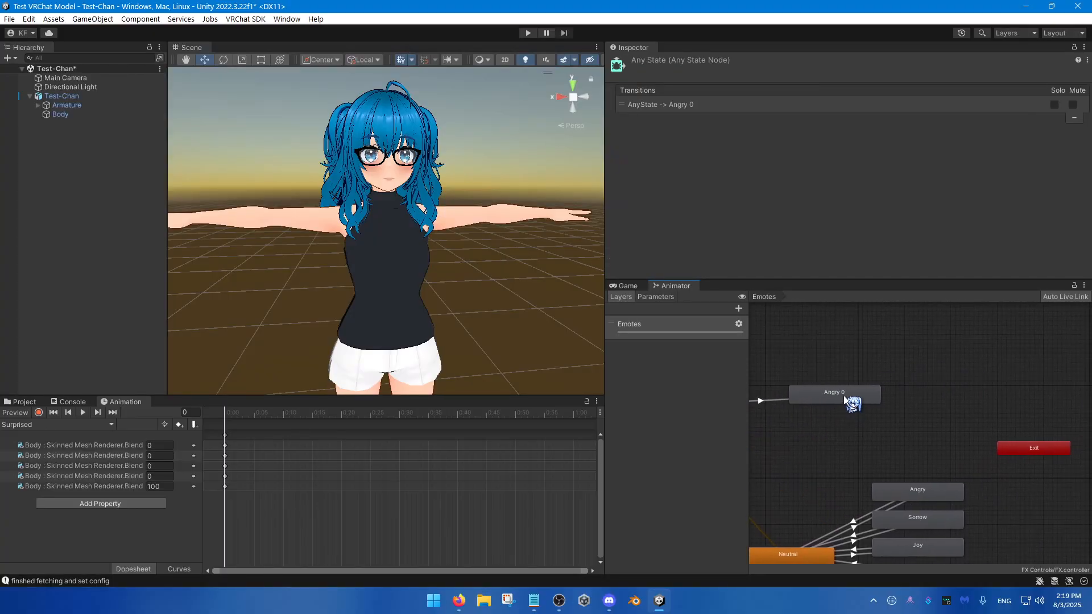
right_click(799, 391)
click(810, 396)
click(1011, 447)
scroll(884, 446, down, 3)
middle_drag(884, 446, 920, 451)
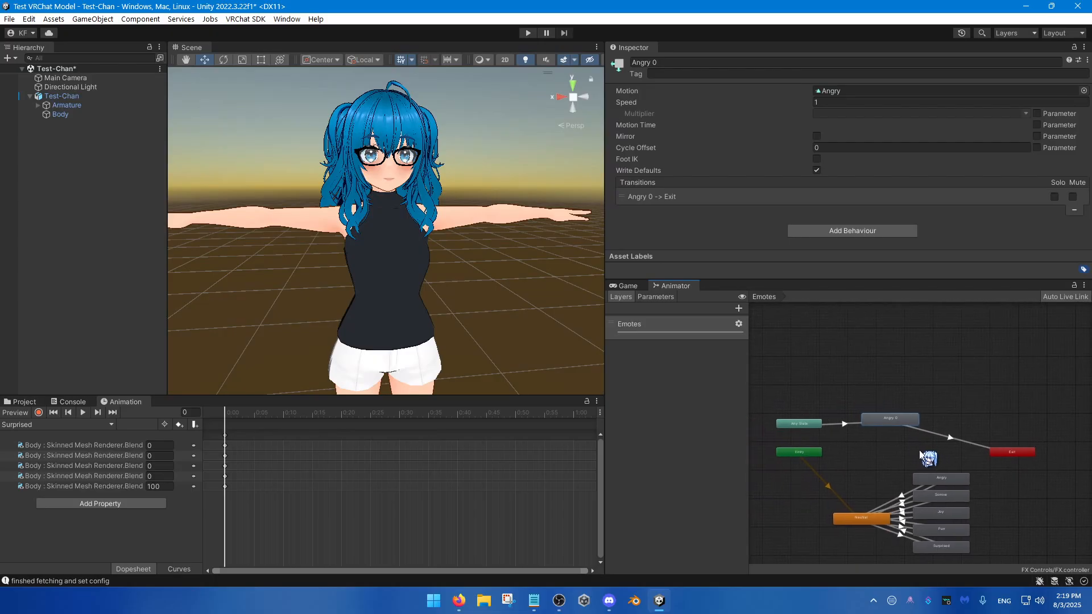
Step: Delete the duplicate Angry state together with its transitions
scroll(913, 445, up, 3)
click(900, 458)
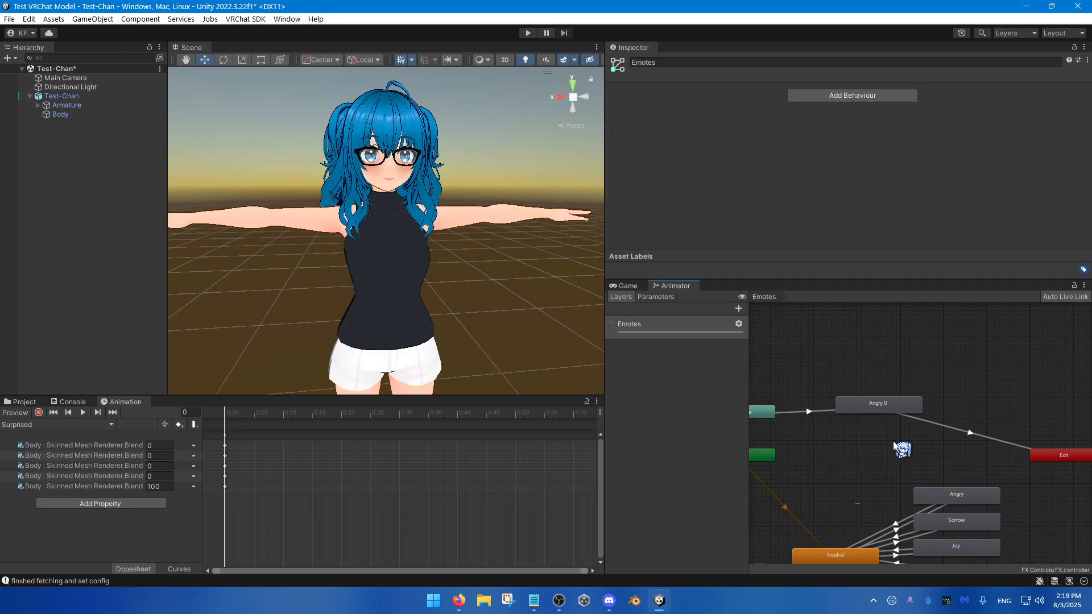
mouse_move(892, 404)
mouse_down()
mouse_move(904, 445)
mouse_move(910, 408)
mouse_up()
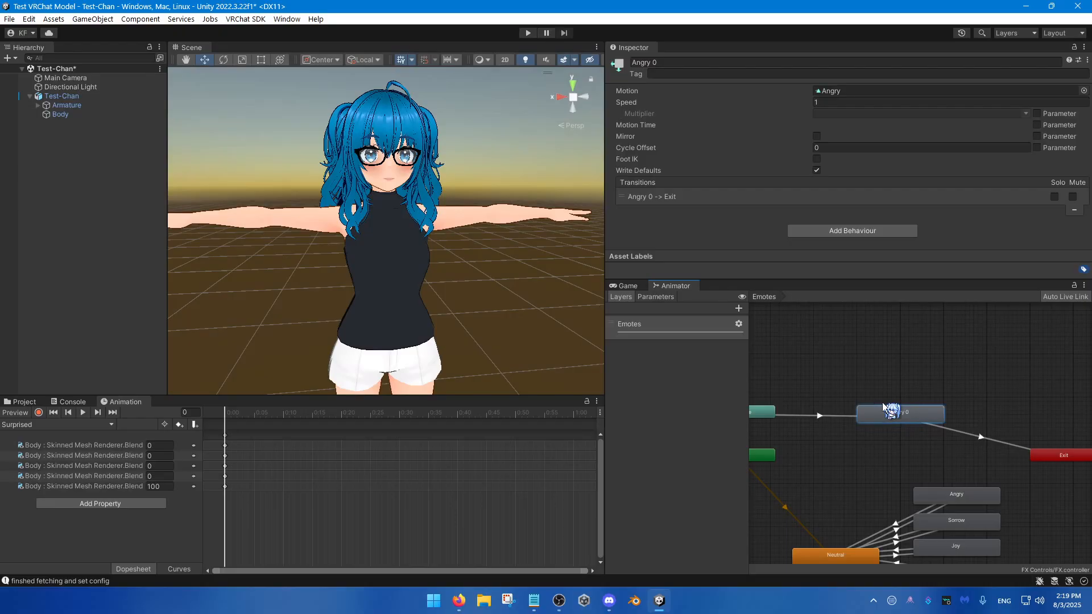
middle_drag(911, 429, 916, 426)
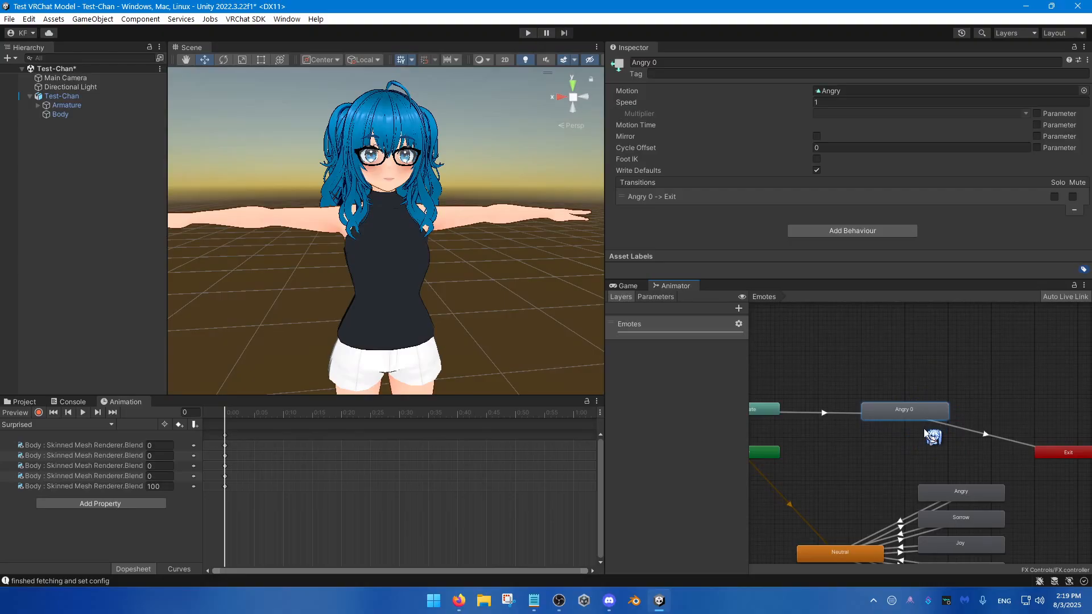
key(Delete)
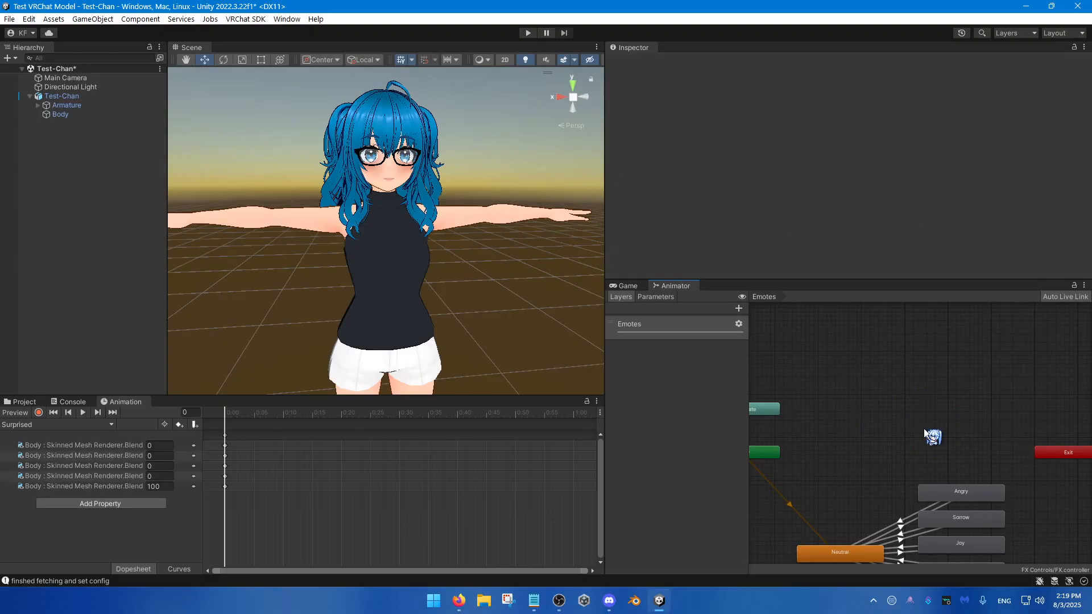
Step: Move Neutral and the five expression states together back up between Entry and Exit, with Neutral level with Entry
key(a)
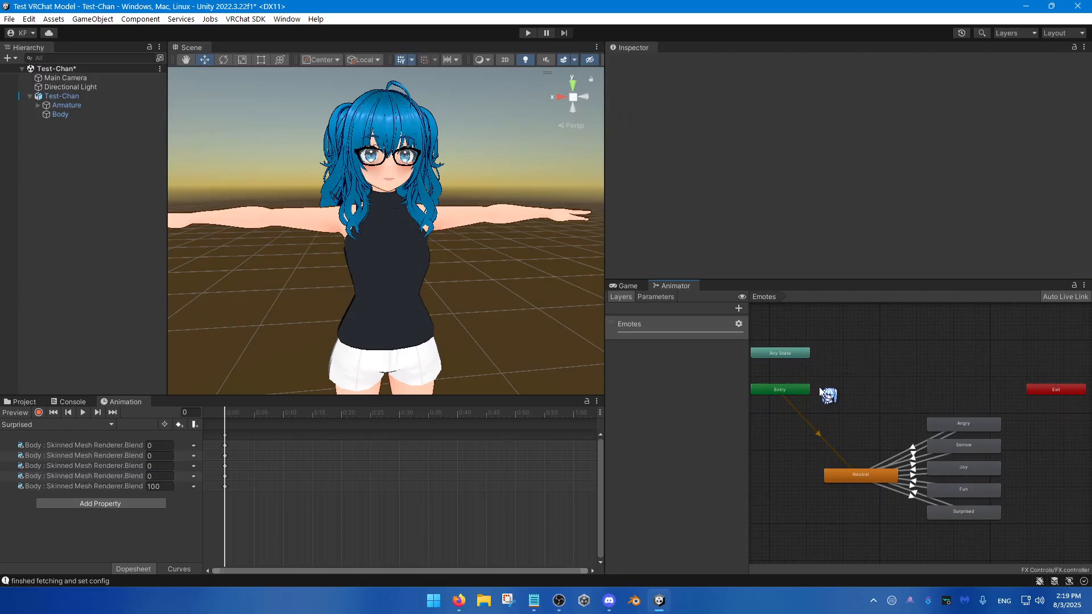
drag(818, 386, 1022, 552)
drag(951, 445, 948, 357)
click(849, 500)
scroll(879, 421, up, 3)
middle_drag(880, 421, 863, 509)
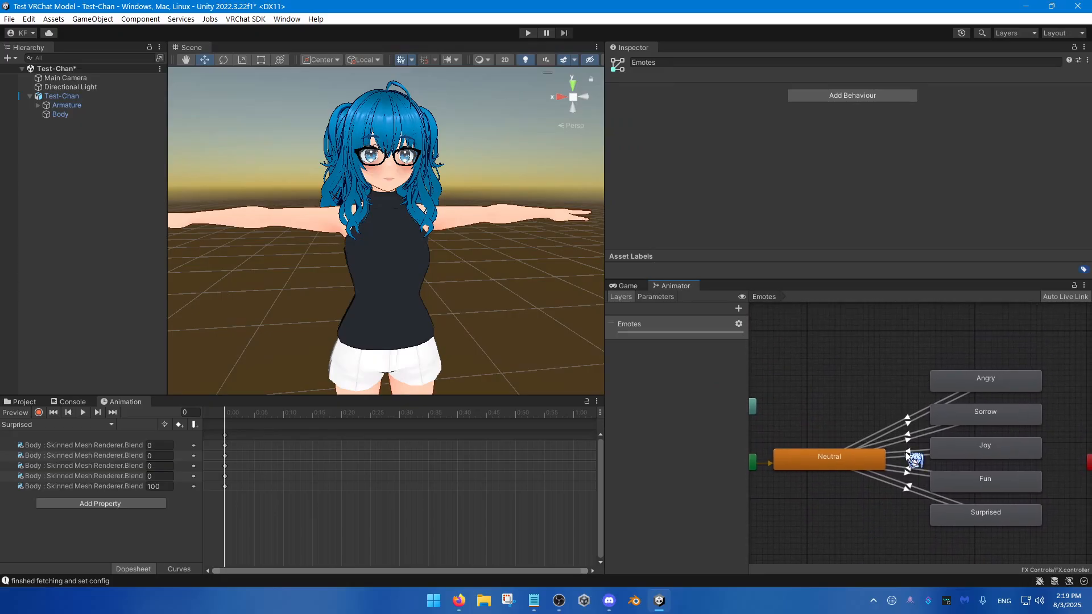
Step: Shift the column of five expression states slightly down so Joy is level with Neutral
drag(945, 355, 1000, 519)
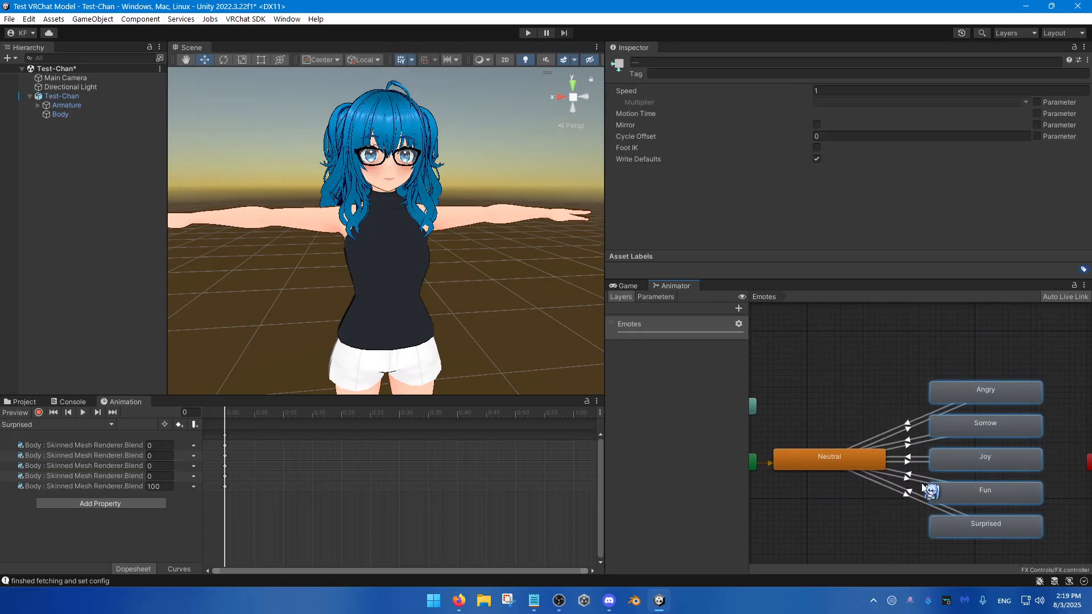
click(888, 498)
scroll(888, 489, up, 2)
scroll(923, 410, down, 3)
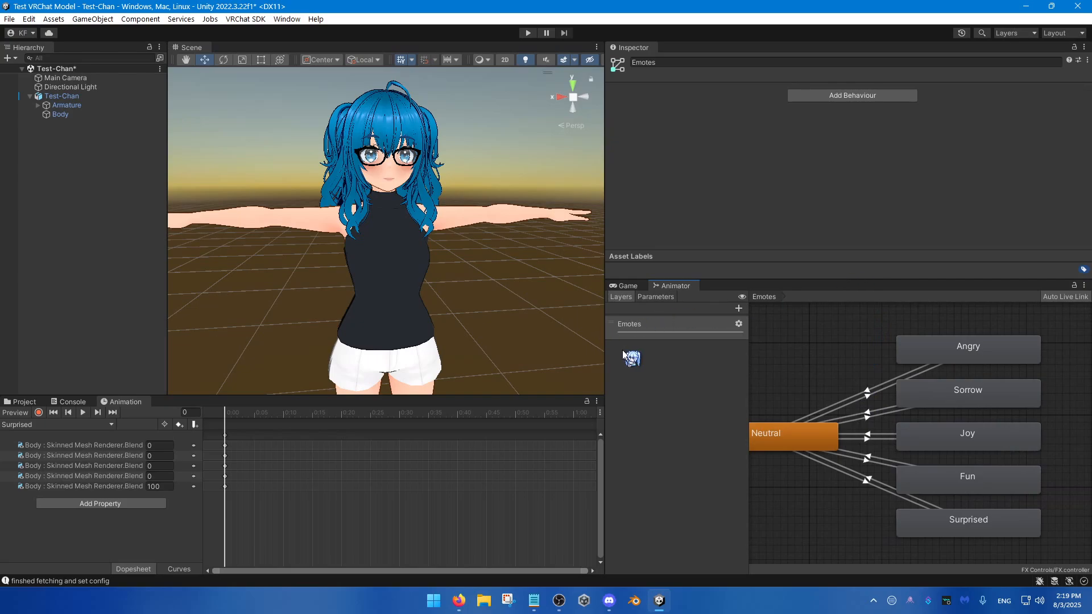
Step: Widen the Animator window and show the controller's parameter list
drag(604, 360, 556, 364)
scroll(830, 385, up, 3)
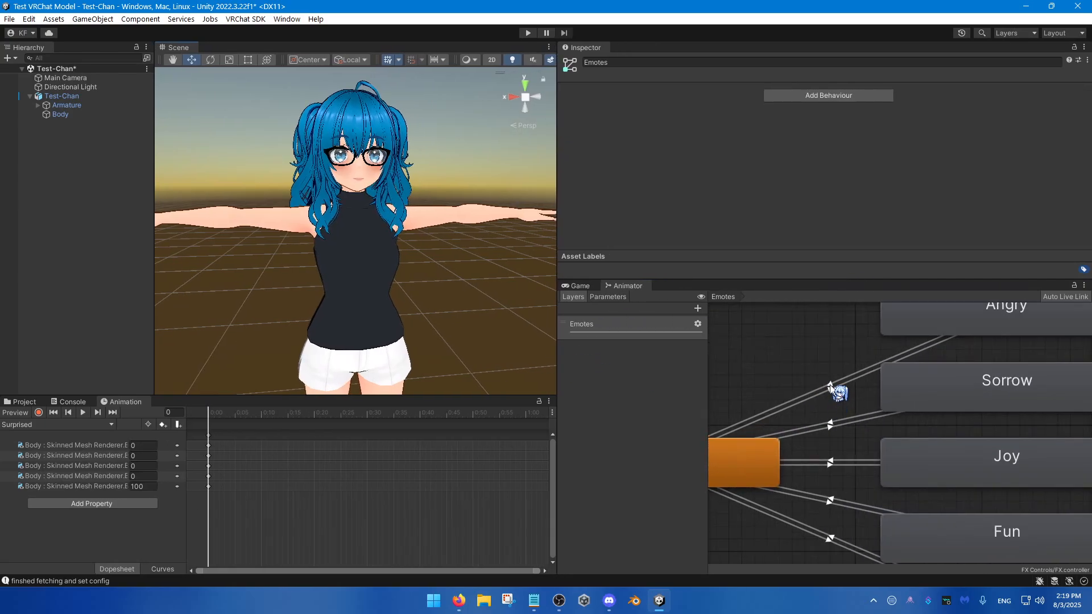
scroll(831, 382, down, 2)
middle_drag(833, 385, 915, 394)
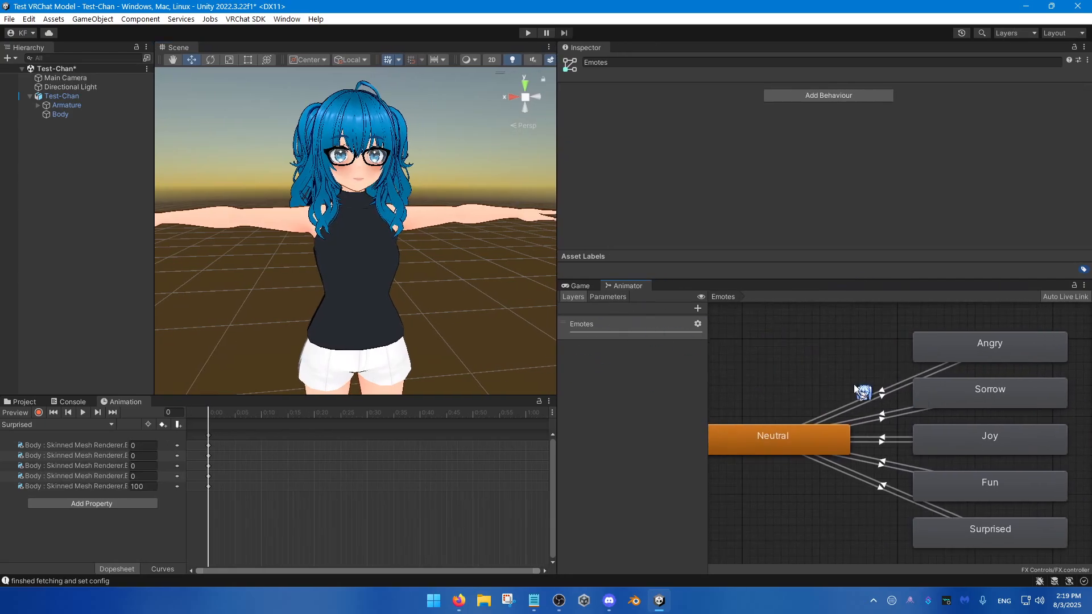
click(611, 299)
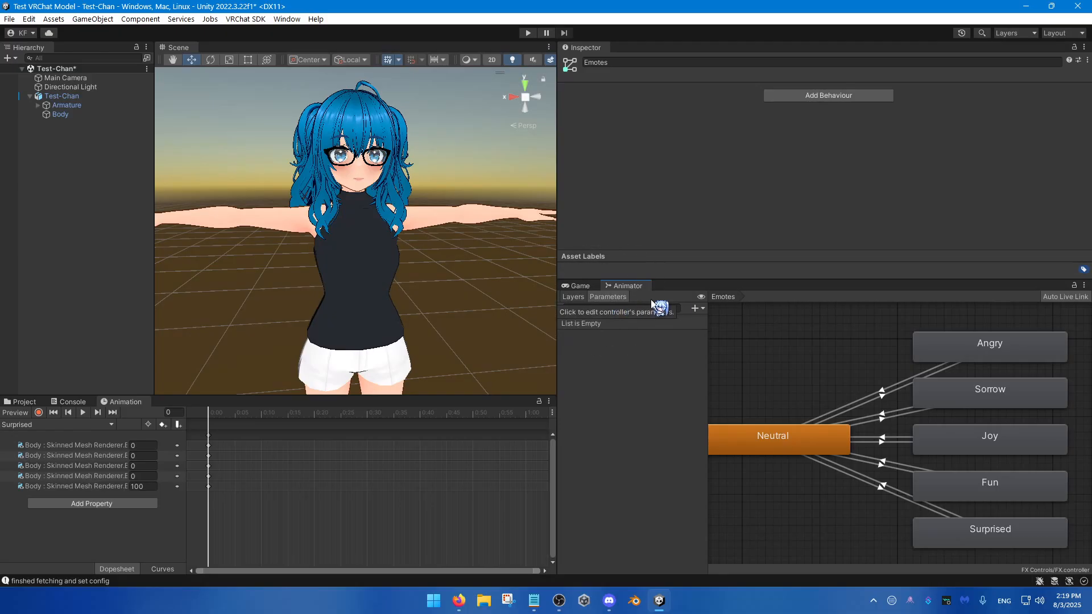
click(698, 308)
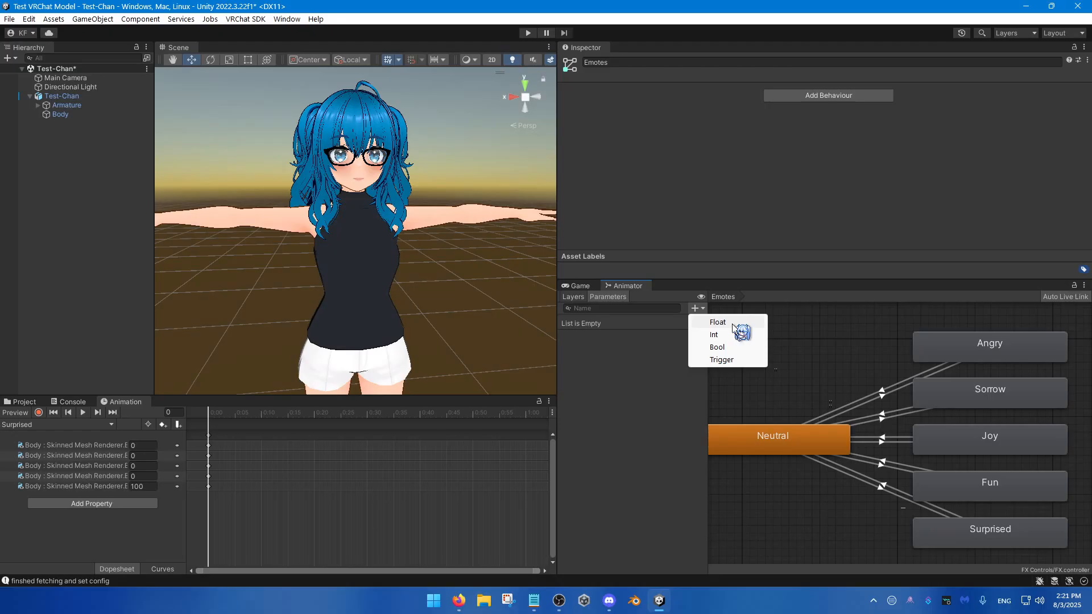
click(730, 322)
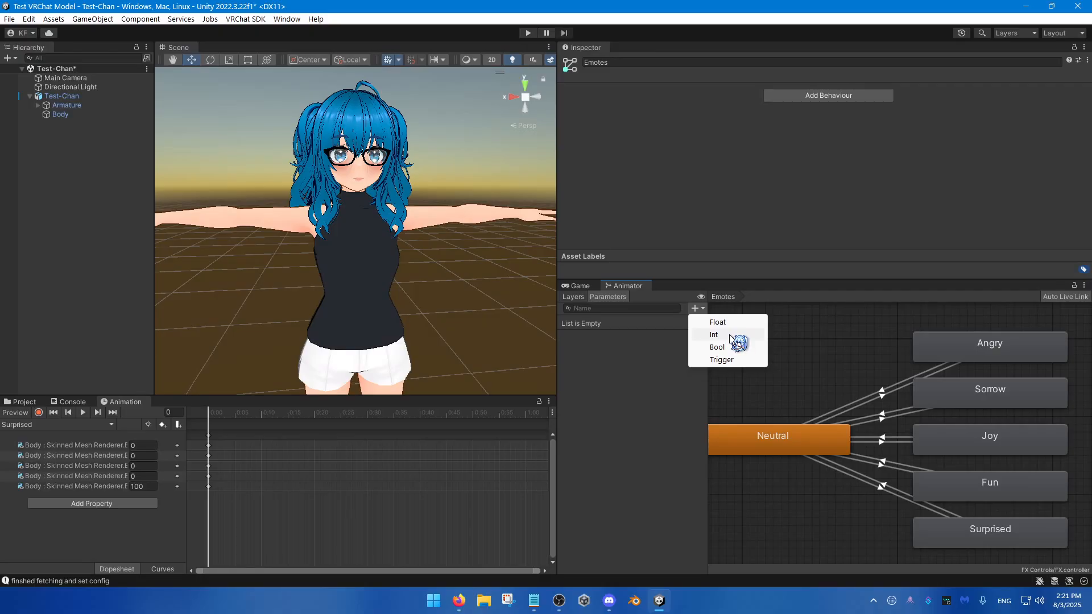
click(873, 389)
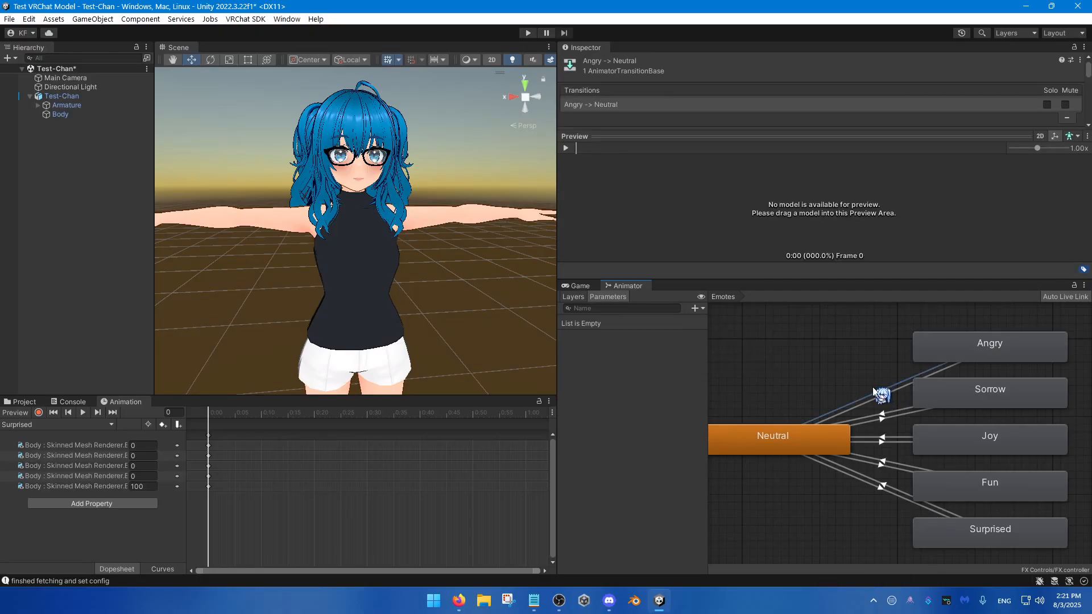
Step: Inspect the transition between Neutral and Angry and the settings of each of the five expression states
click(864, 380)
scroll(867, 404, down, 1)
click(972, 358)
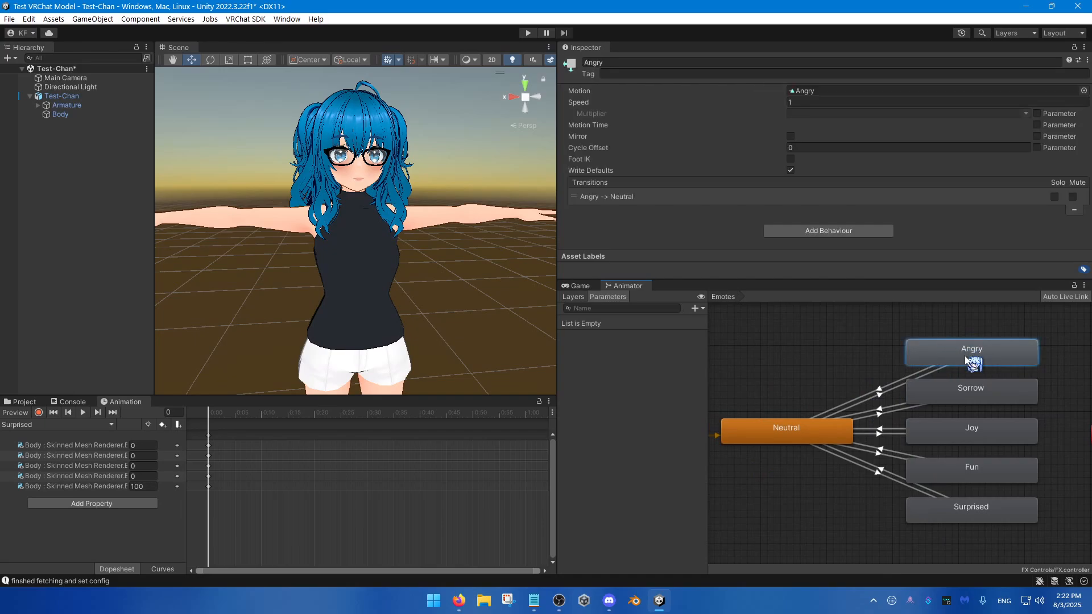
click(970, 388)
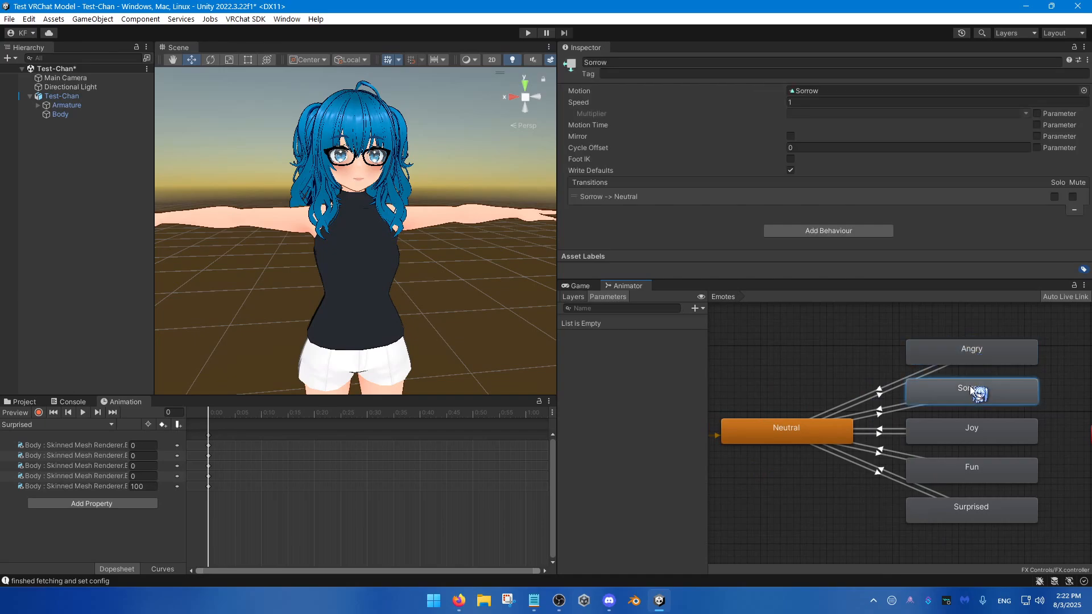
click(984, 438)
click(988, 469)
click(987, 508)
click(748, 357)
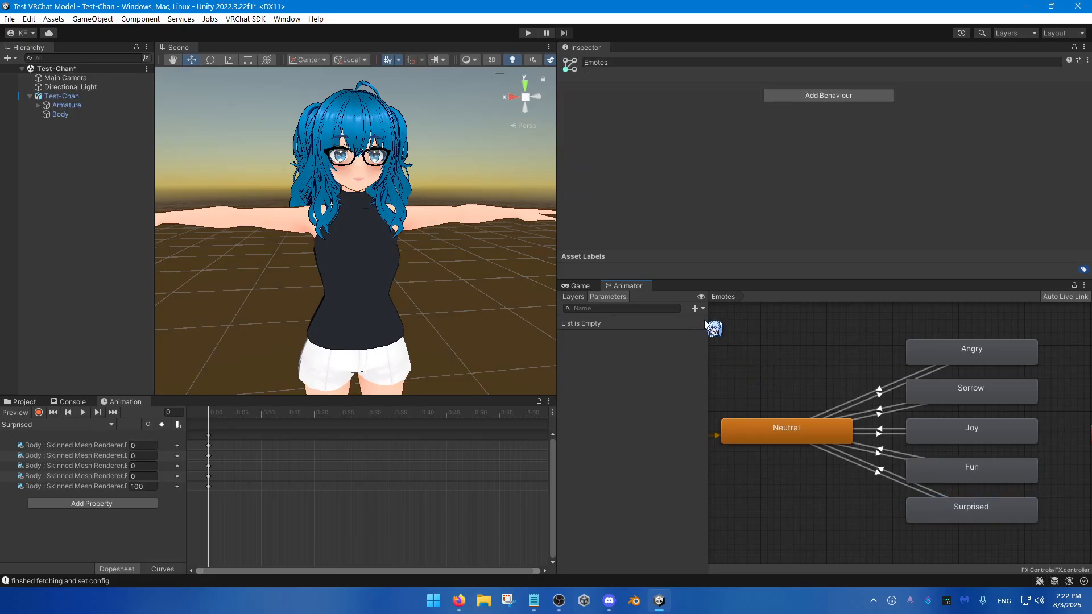
Step: Add an Int parameter named Emotes to the controller
click(702, 308)
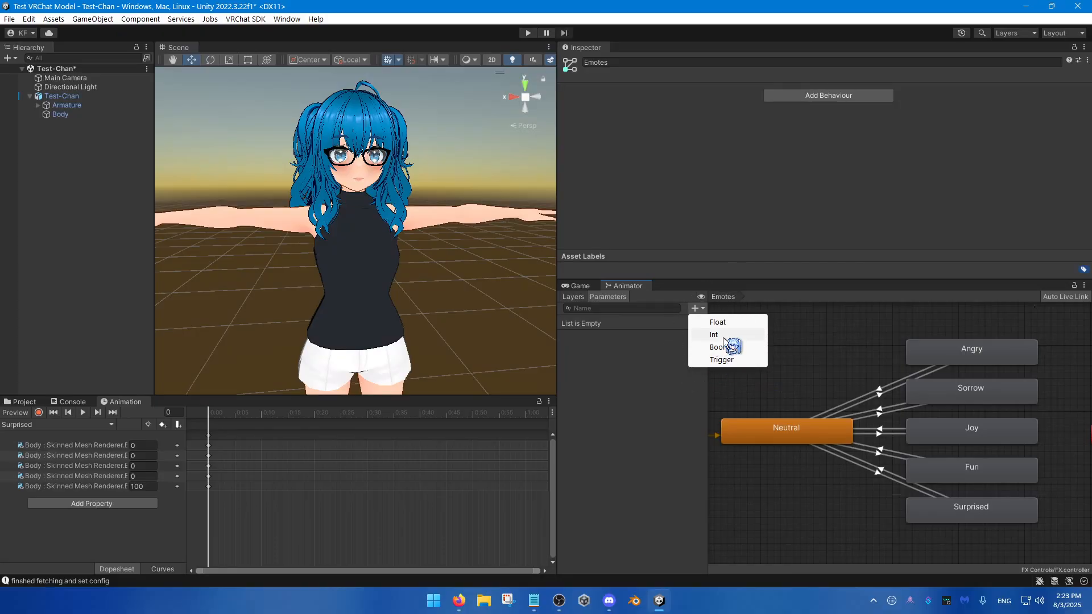
click(715, 335)
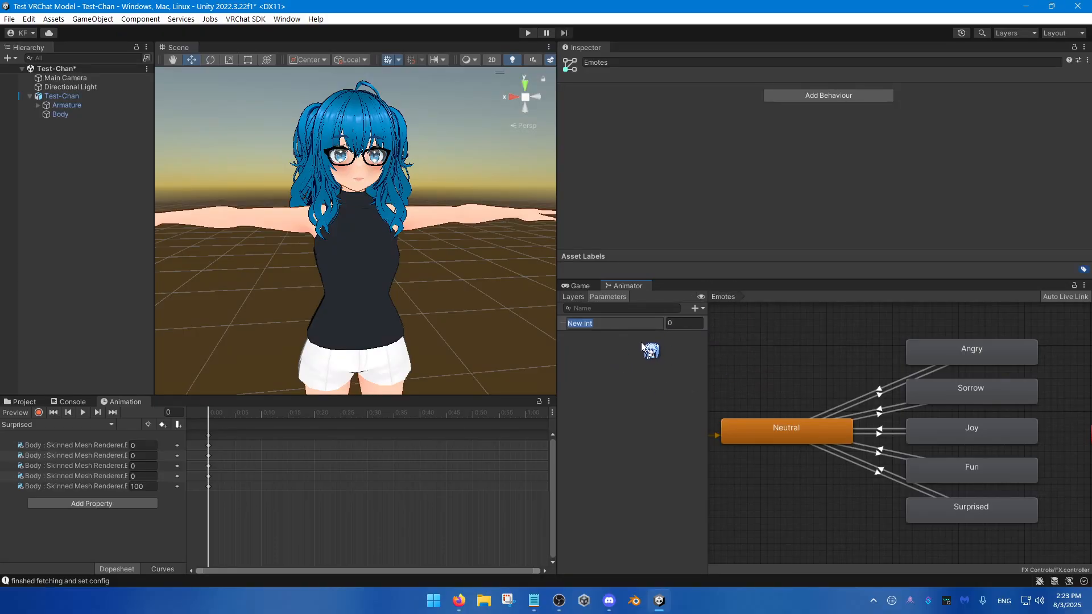
text(Emotes)
key(Return)
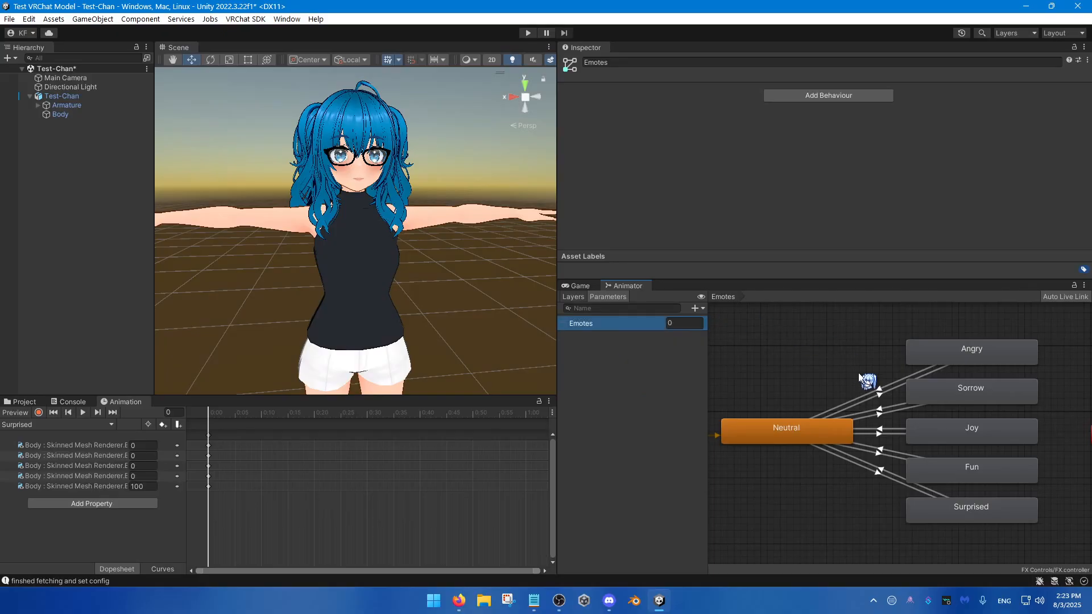
Step: Go through the expression states from Angry down to Surprised to review their order in the Emotes layer
middle_drag(859, 375, 823, 371)
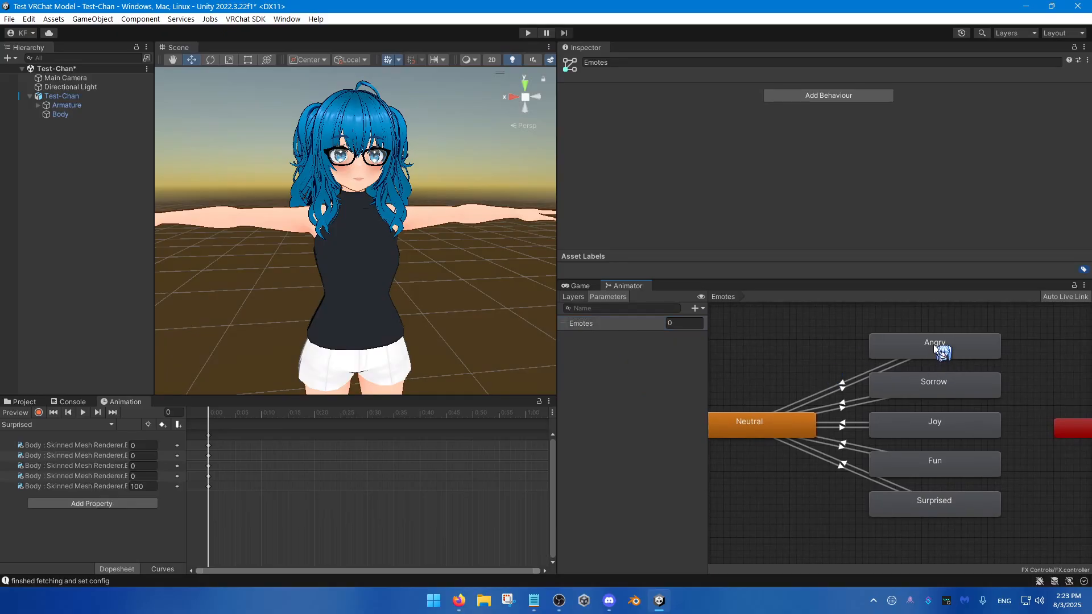
click(977, 501)
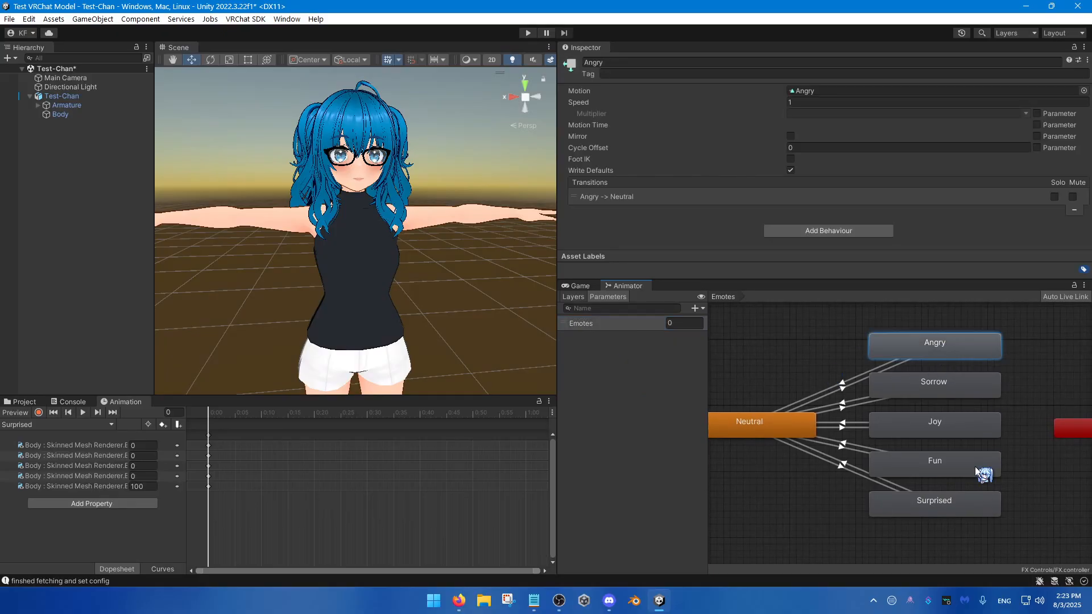
click(948, 345)
click(949, 386)
click(944, 431)
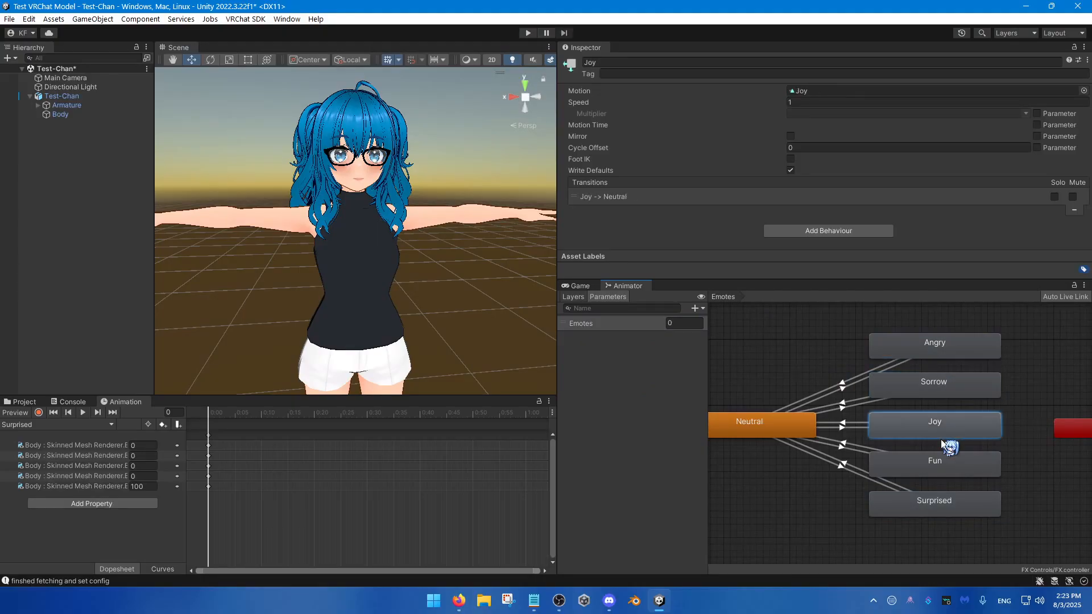
click(958, 505)
click(790, 375)
middle_drag(790, 375, 818, 376)
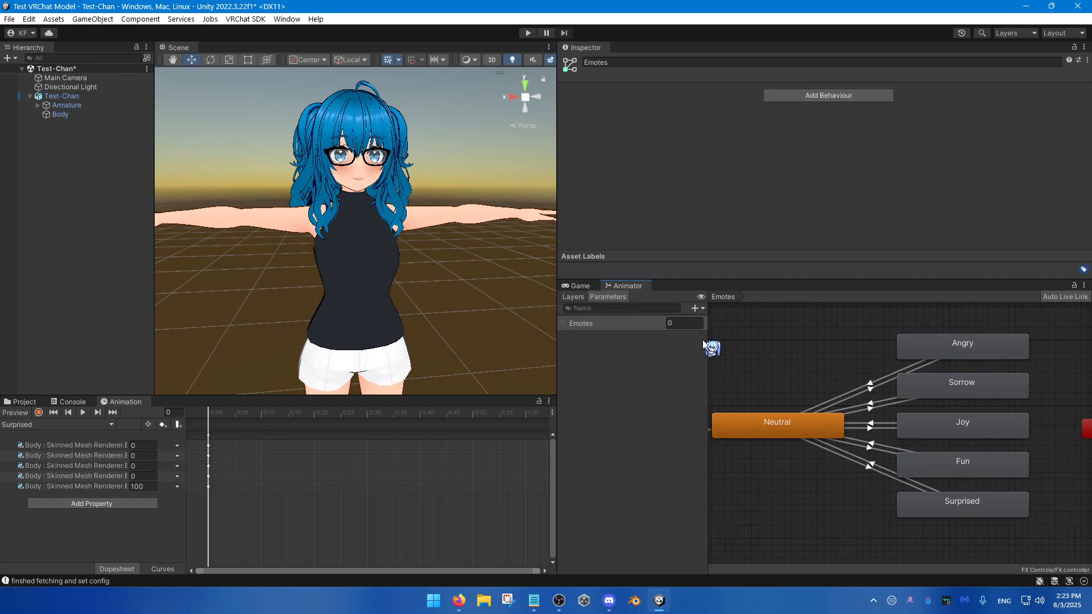
Step: Select the Neutral-to-Angry transition, enlarge the Inspector area and expand the transition's Settings
scroll(876, 401, up, 3)
click(853, 408)
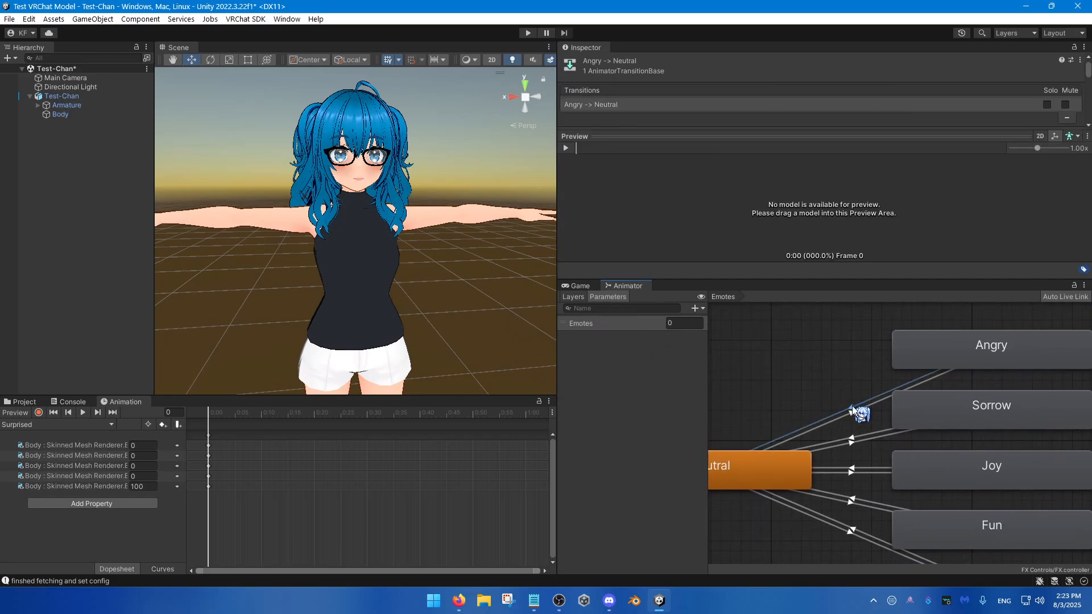
click(853, 410)
scroll(855, 406, up, 2)
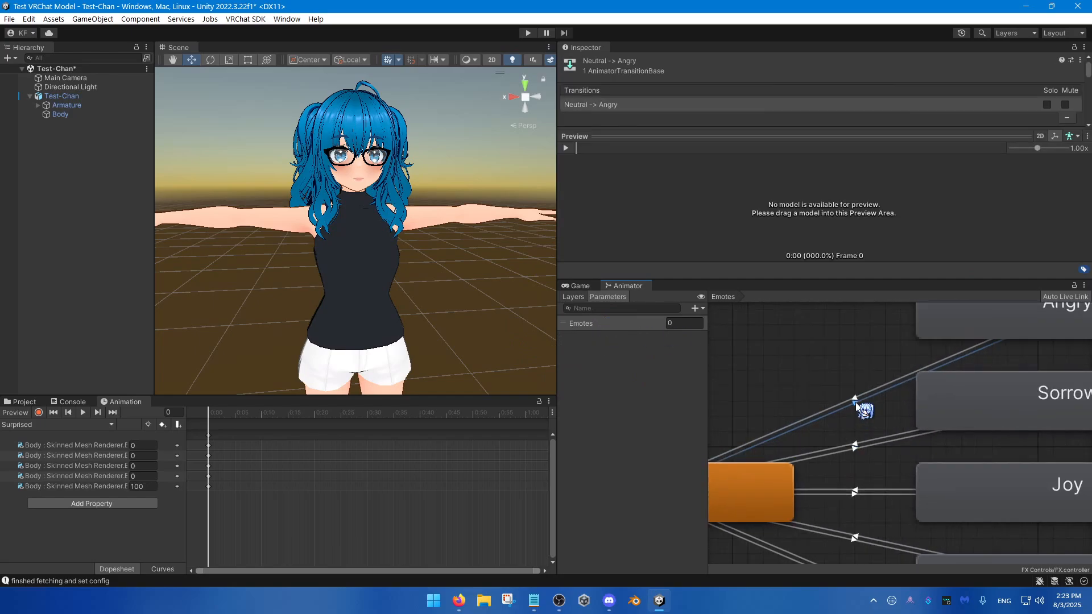
scroll(855, 405, down, 3)
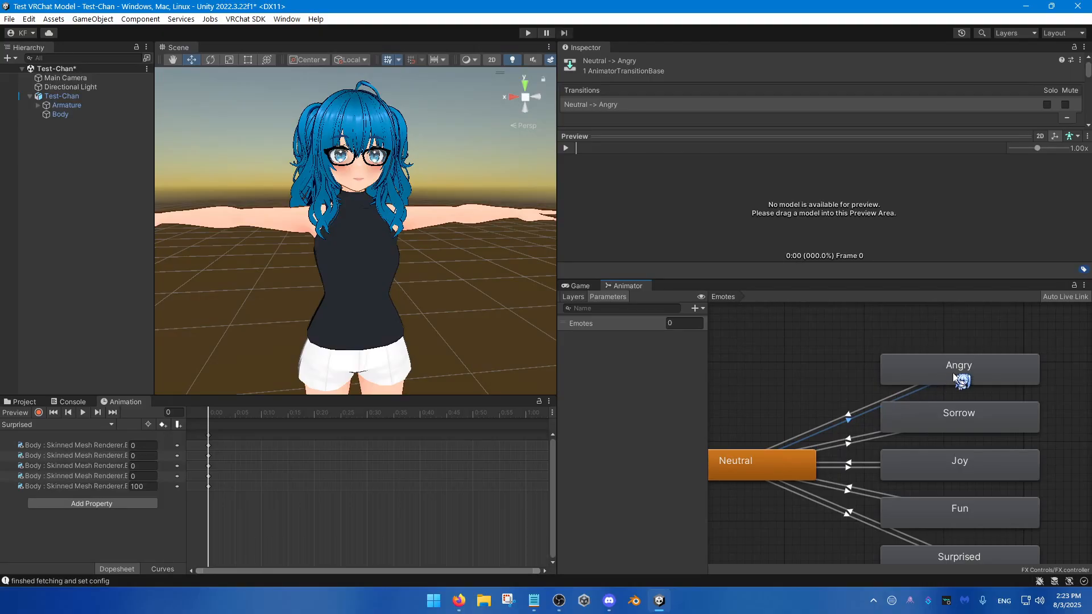
click(837, 409)
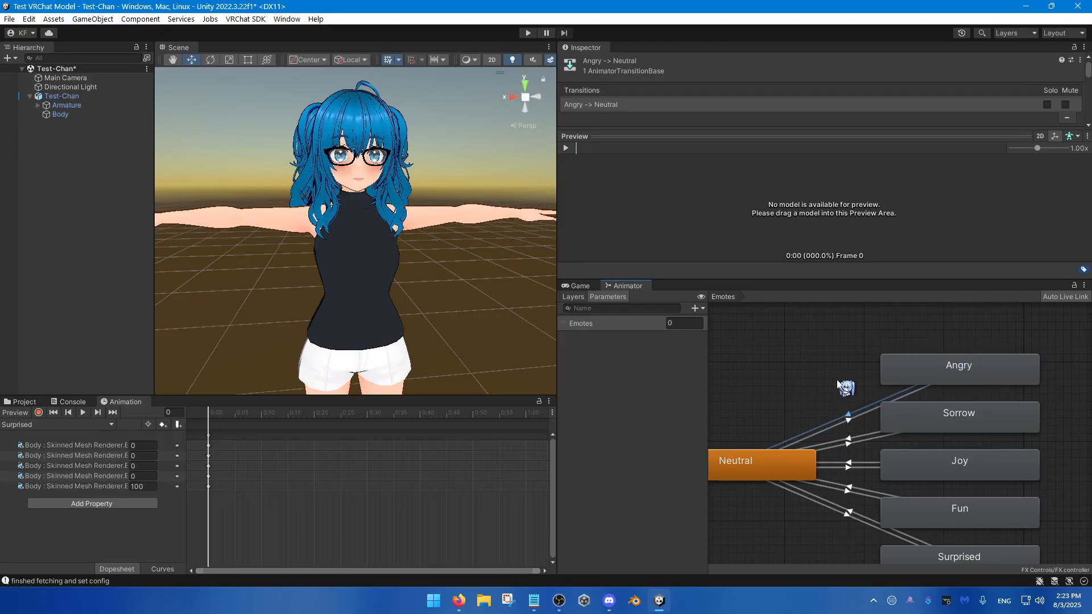
click(851, 422)
drag(758, 140, 701, 331)
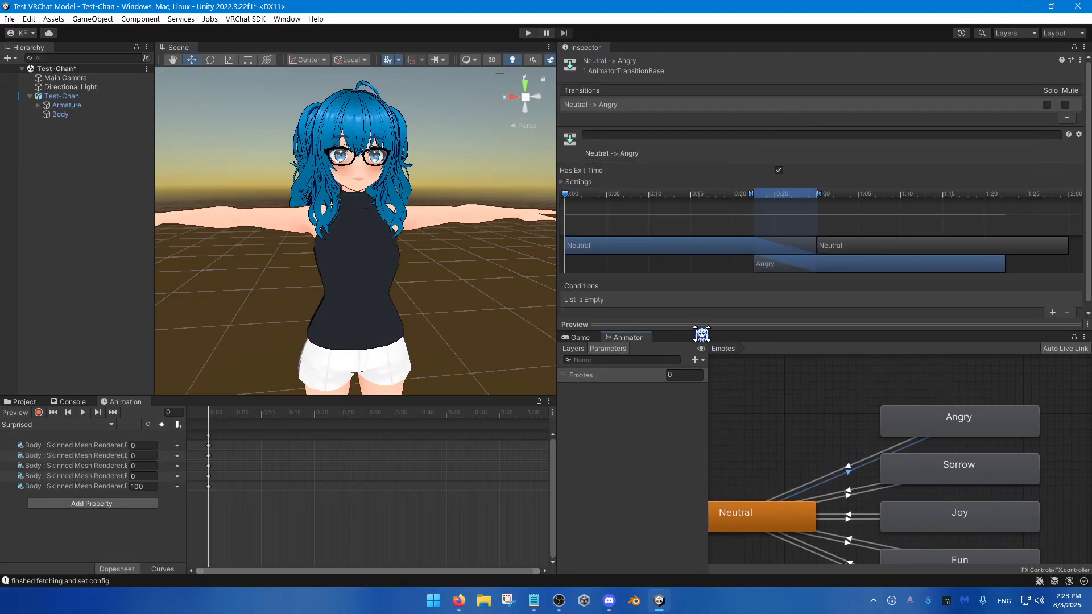
click(577, 182)
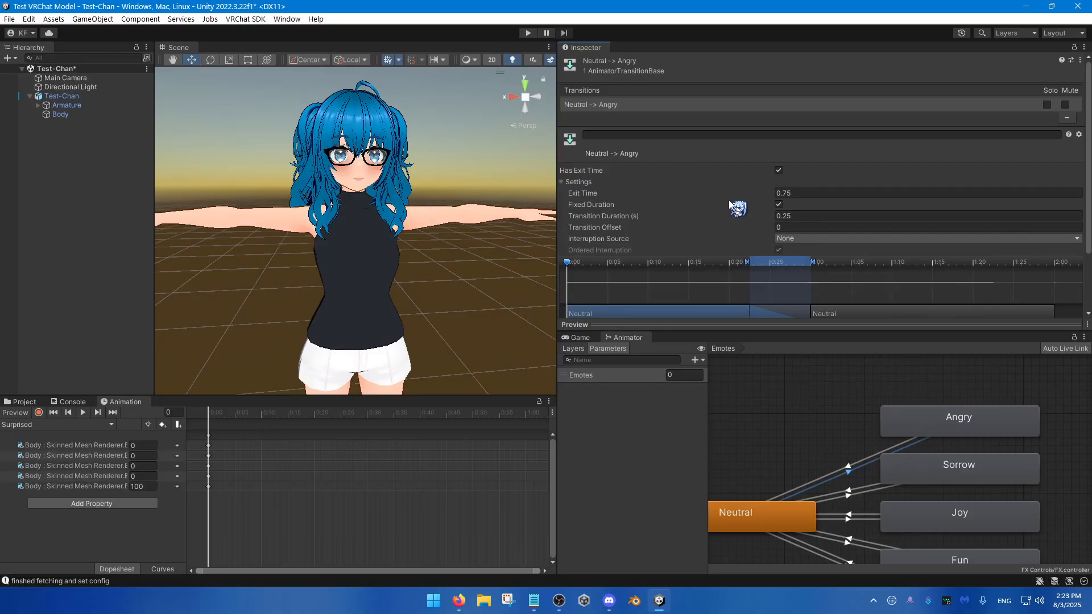
Step: Toggle Has Exit Time off and back on for the Neutral-to-Angry transition
click(778, 170)
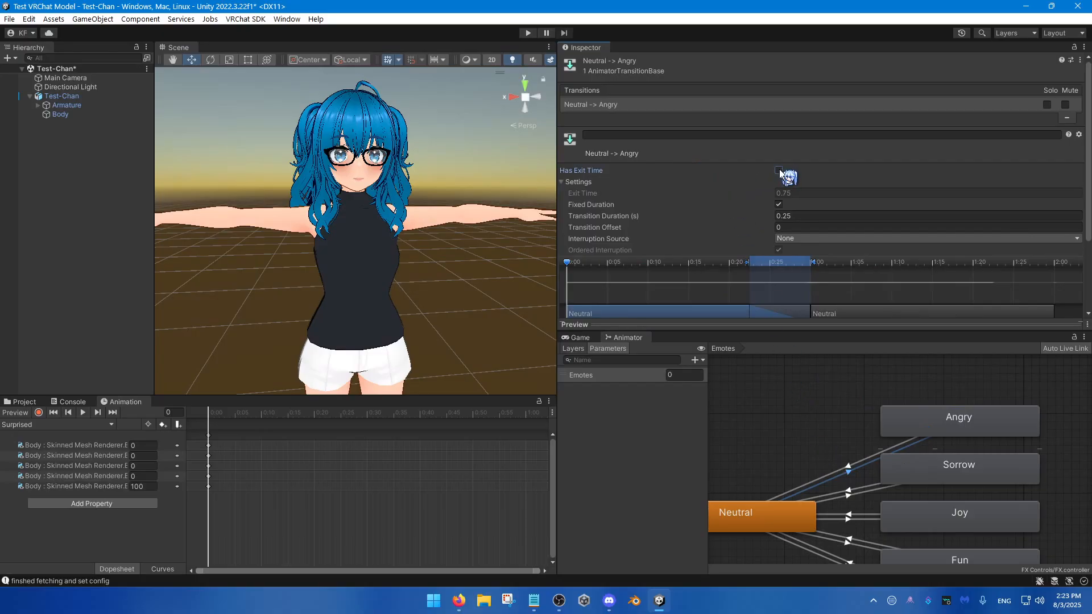
click(779, 170)
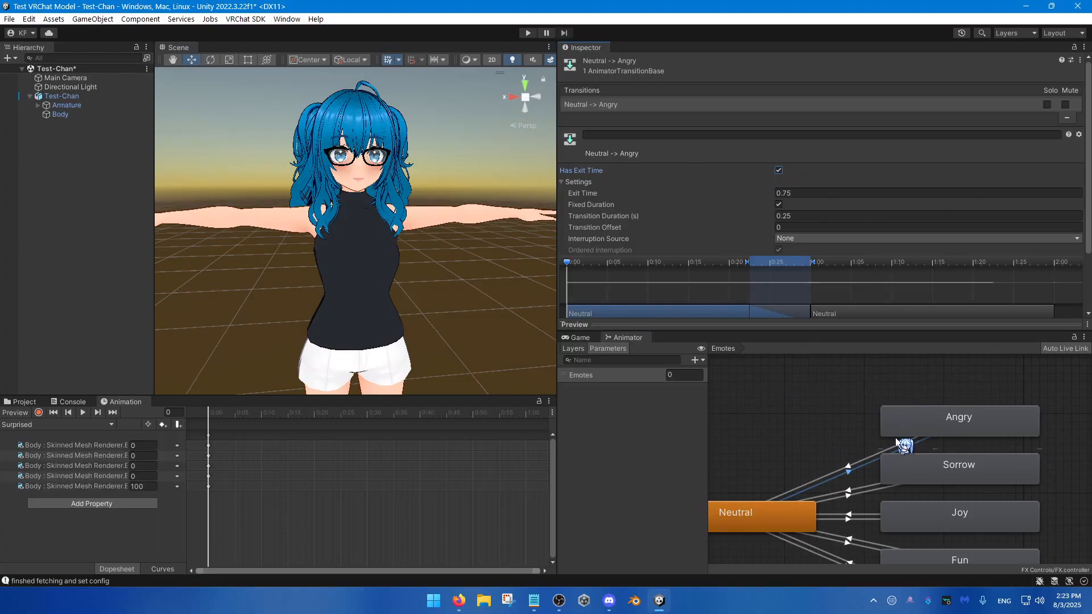
middle_drag(831, 471, 856, 424)
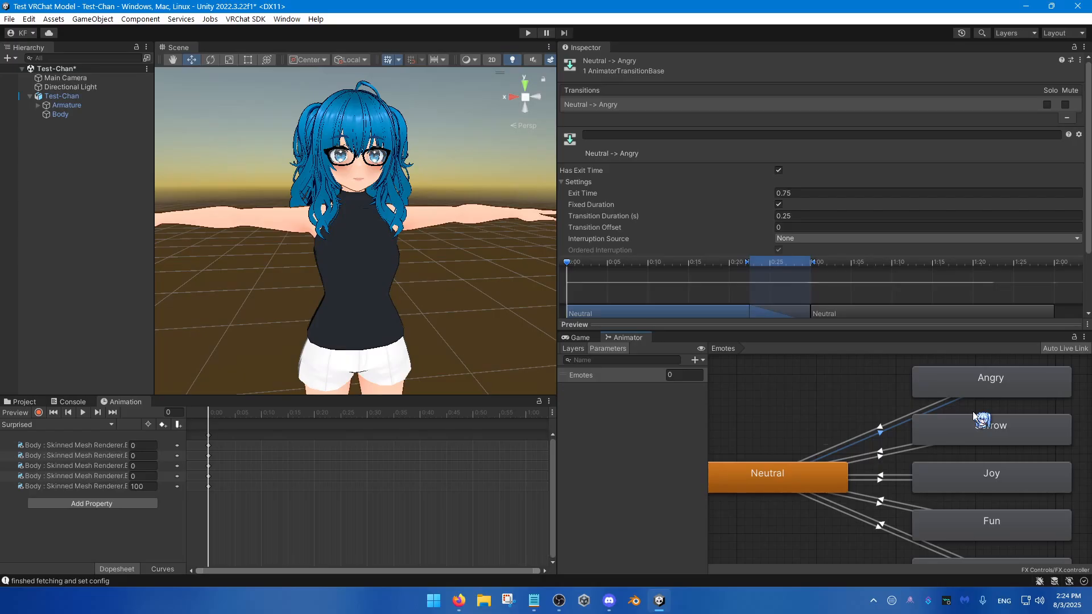
scroll(725, 225, down, 1)
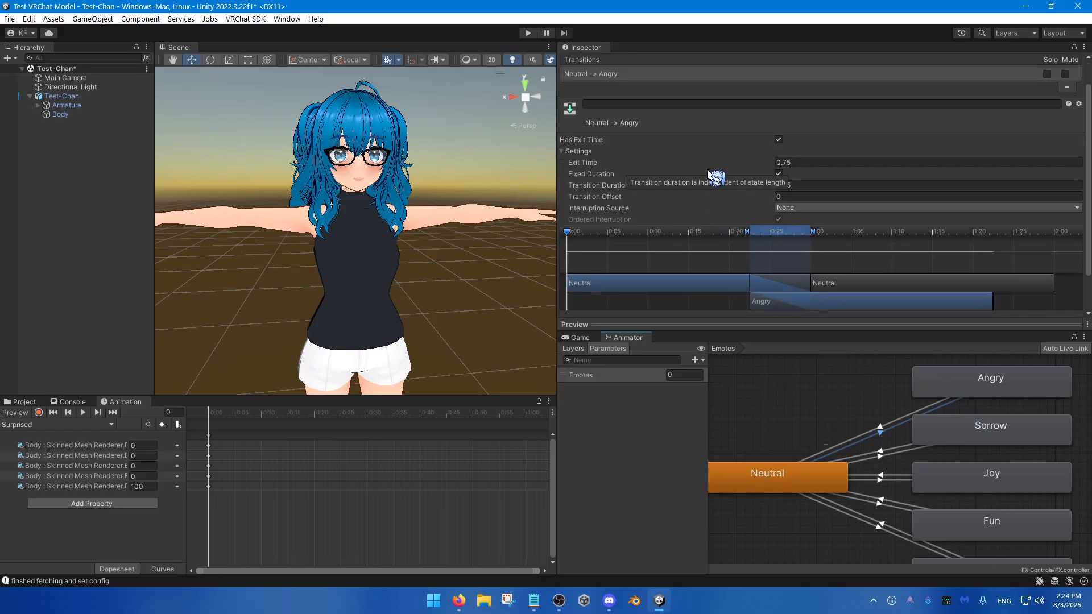
click(779, 140)
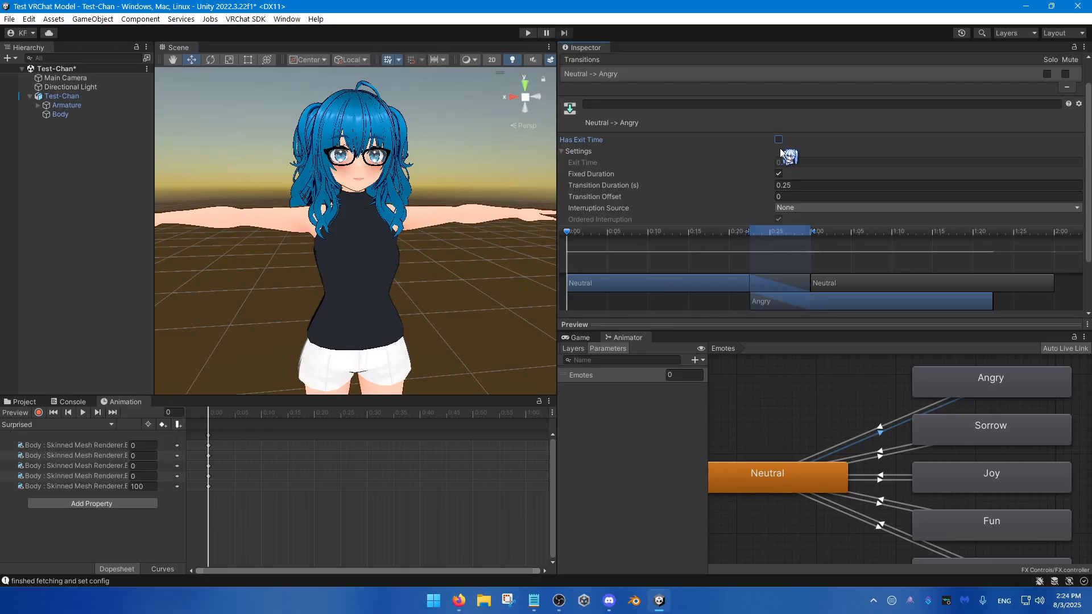
click(779, 140)
click(797, 164)
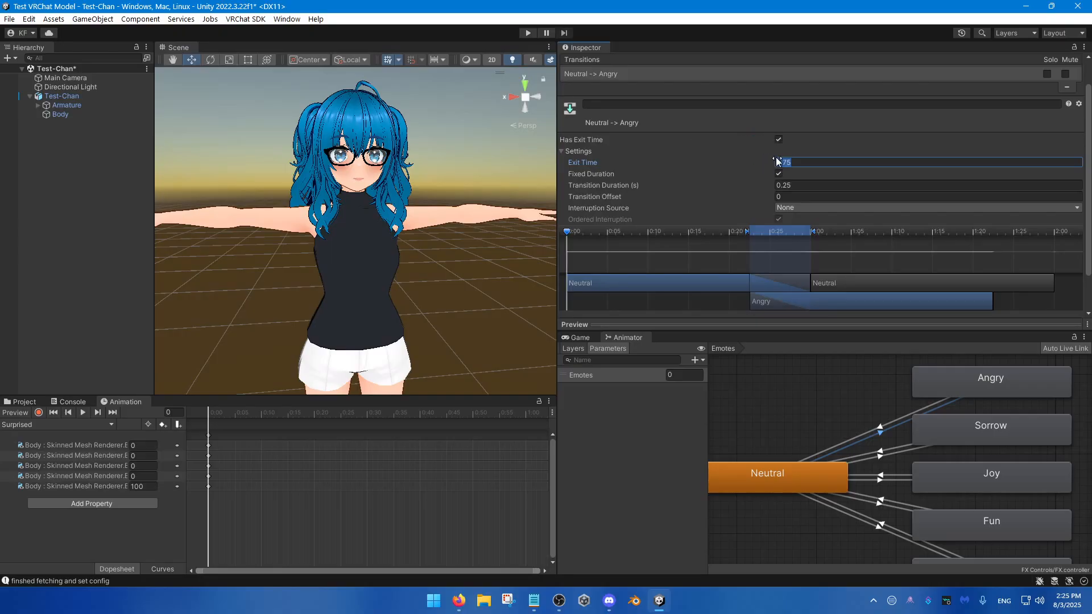
Step: Disable Has Exit Time on the Neutral-to-Angry transition and set its Transition Duration to 0 seconds
click(779, 139)
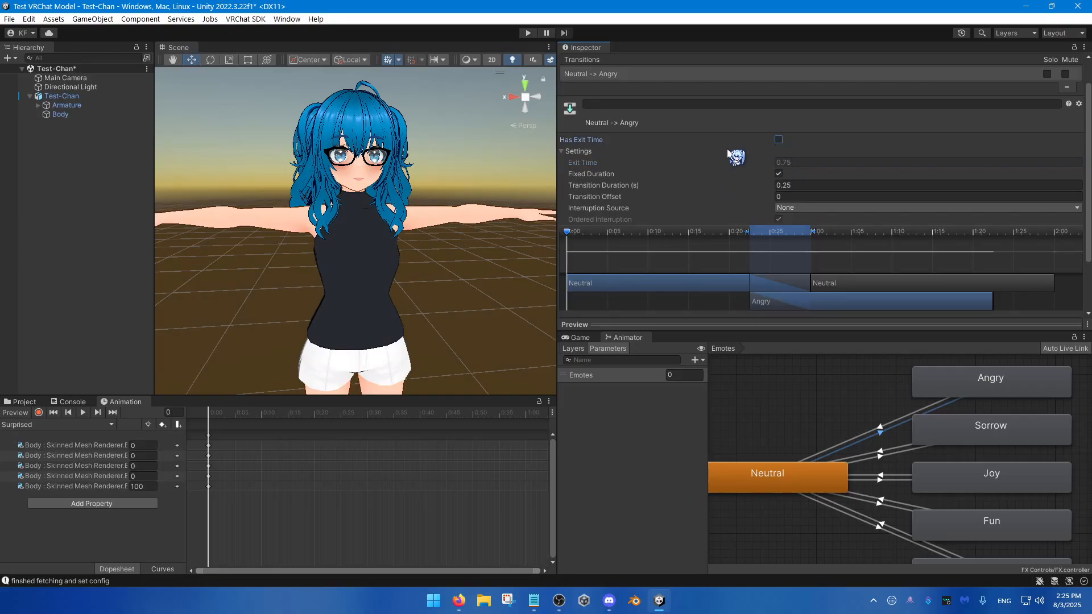
click(796, 186)
text(0)
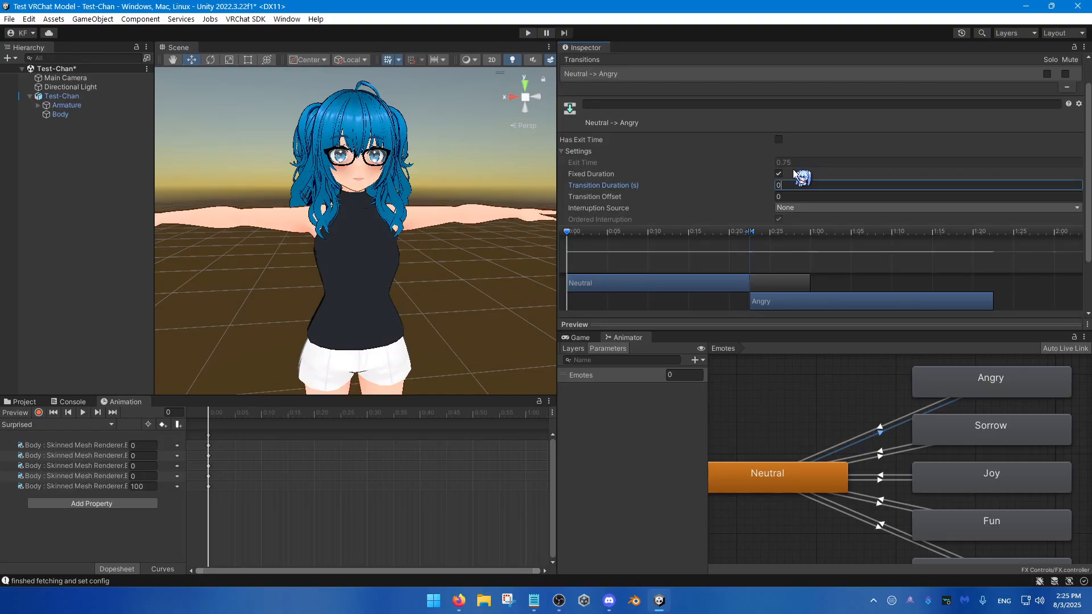
Step: Disable Has Exit Time on the Angry-to-Neutral transition and set its Transition Duration to 0 seconds
click(879, 425)
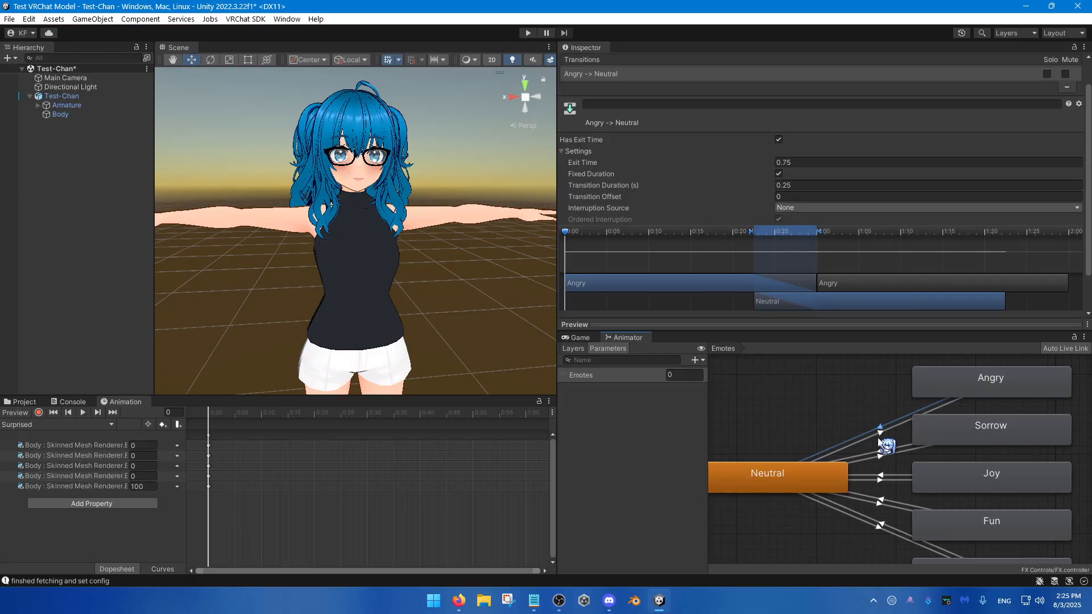
scroll(878, 440, up, 2)
click(873, 399)
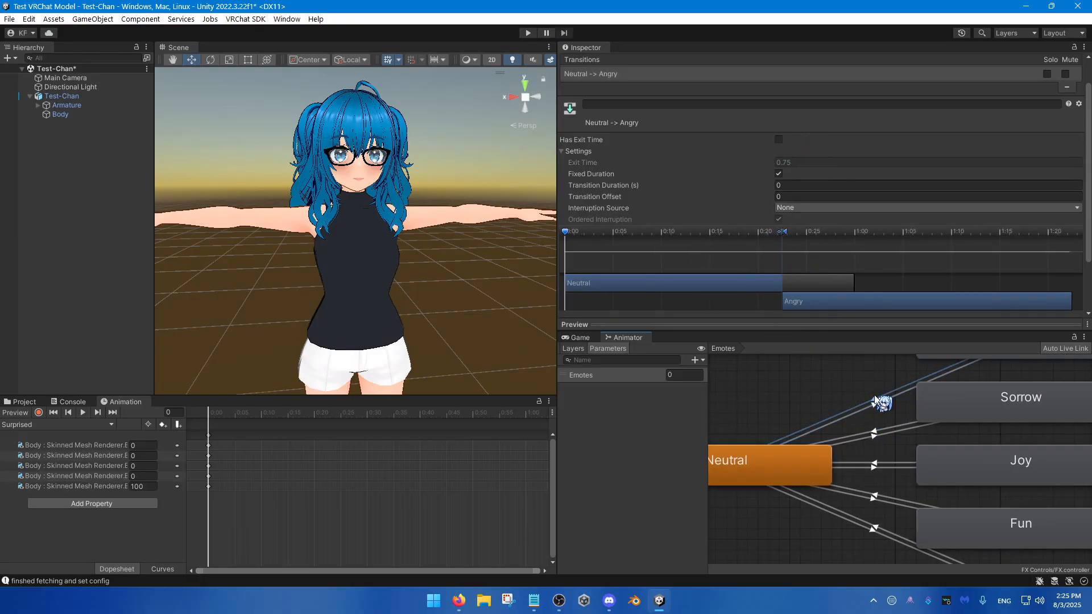
click(874, 400)
click(779, 140)
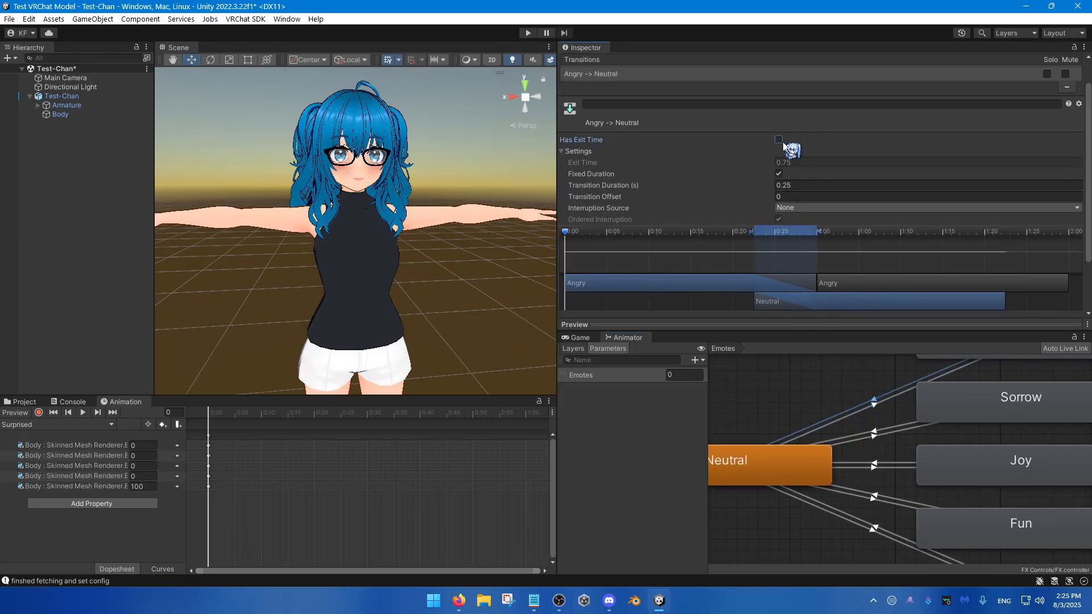
click(800, 186)
text(0)
Step: Disable Has Exit Time on the Sorrow-to-Neutral transition and set its Transition Duration to 0 seconds
click(878, 434)
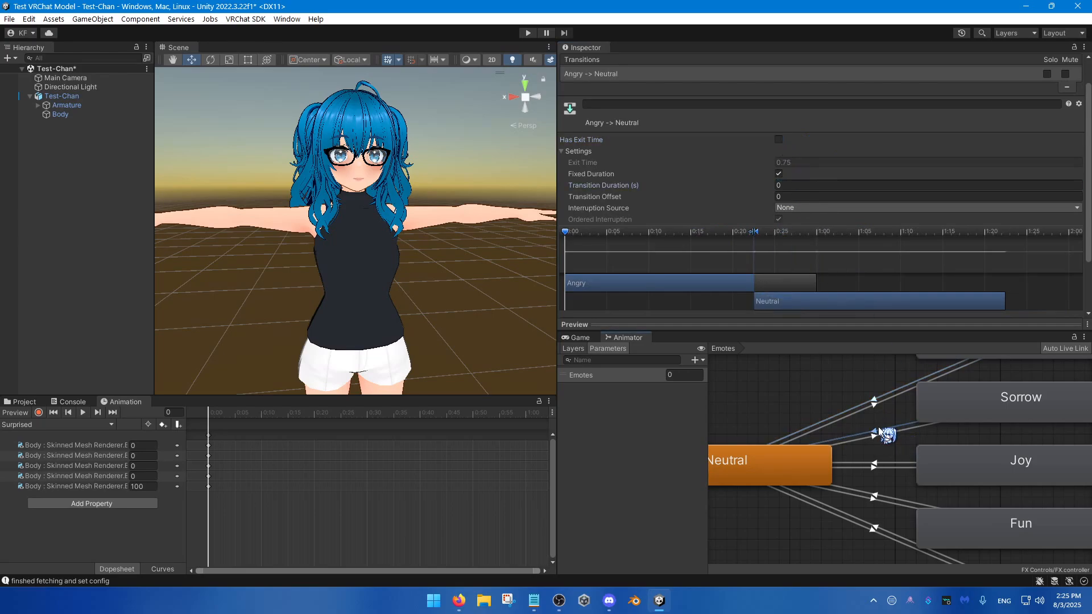
click(778, 139)
click(796, 185)
text(0)
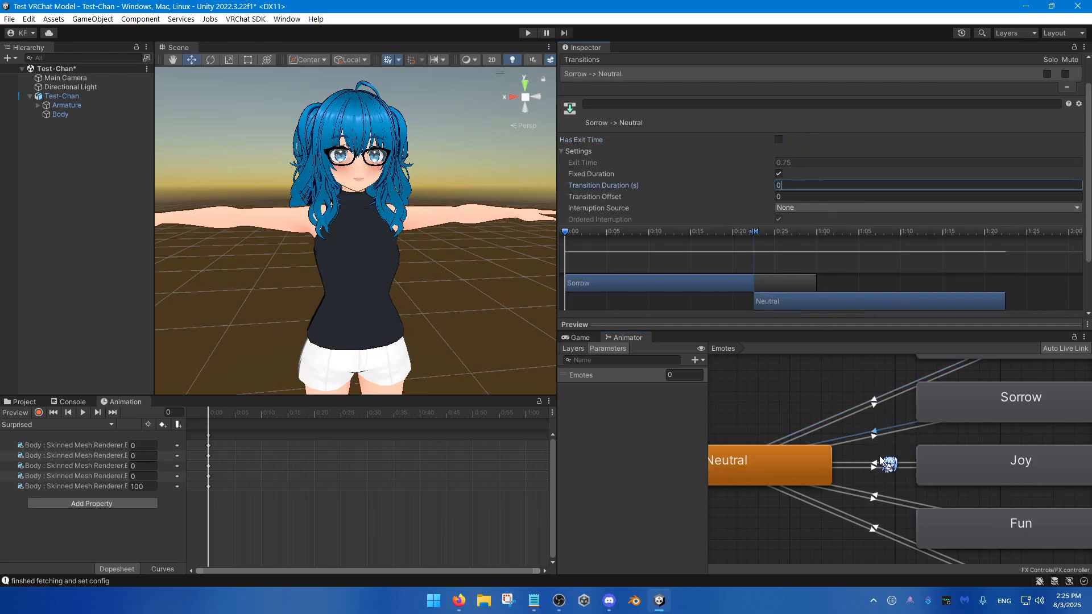
Step: Disable Has Exit Time on the Neutral-to-Sorrow transition and set its Transition Duration to 0 seconds
click(874, 436)
click(778, 139)
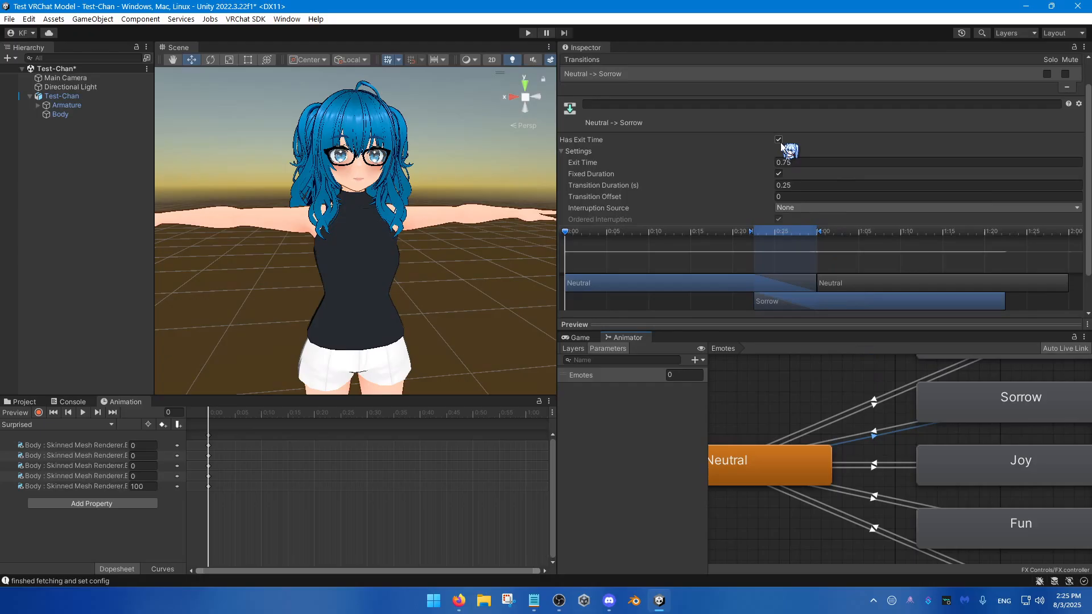
click(799, 186)
text(0)
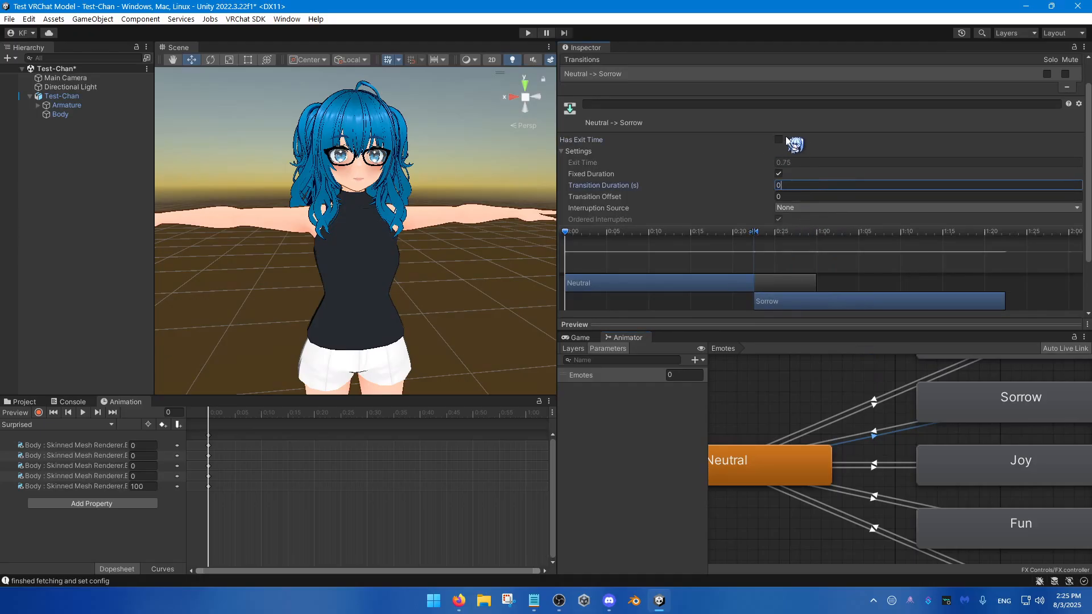
Step: Disable Has Exit Time on the Joy-to-Neutral transition and set its Transition Duration to 0 seconds
click(875, 466)
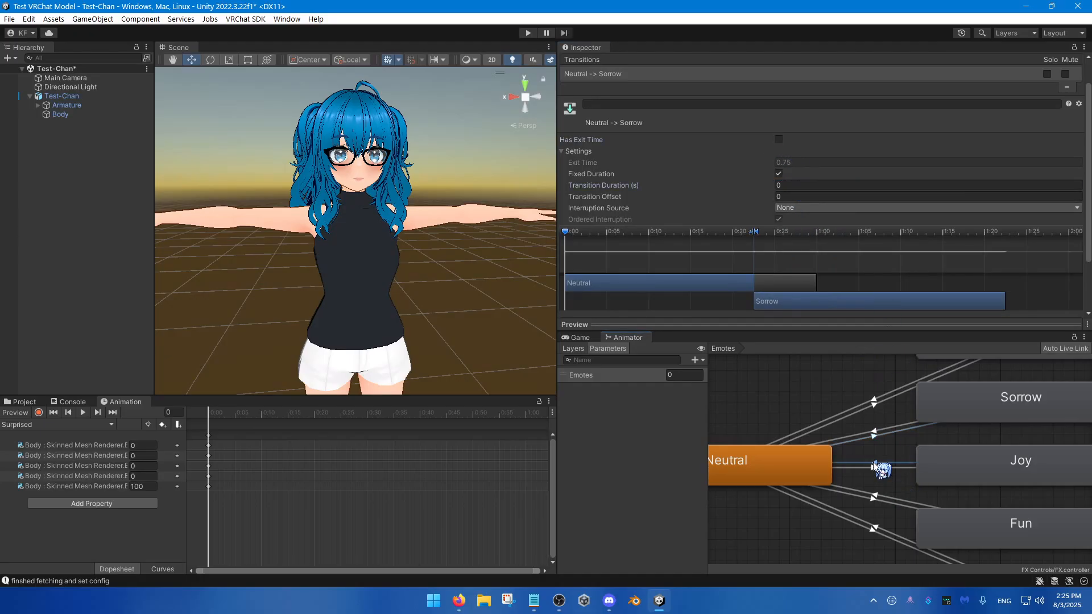
click(876, 467)
click(778, 139)
click(798, 186)
text(0)
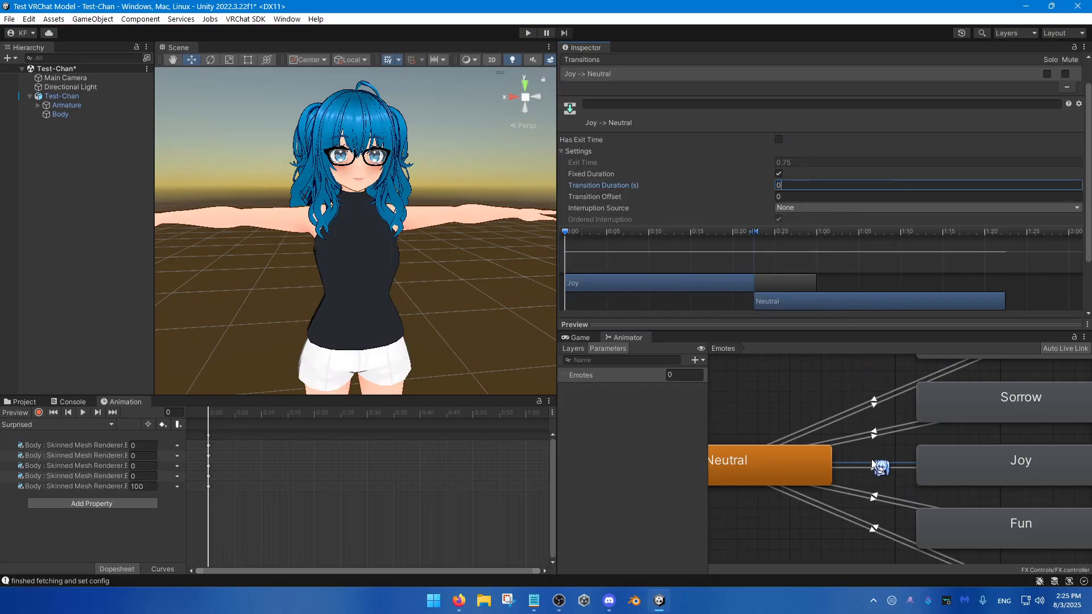
Step: Disable Has Exit Time on the Neutral-to-Joy transition and set its Transition Duration to 0 seconds
click(874, 466)
click(778, 140)
click(799, 186)
text(0)
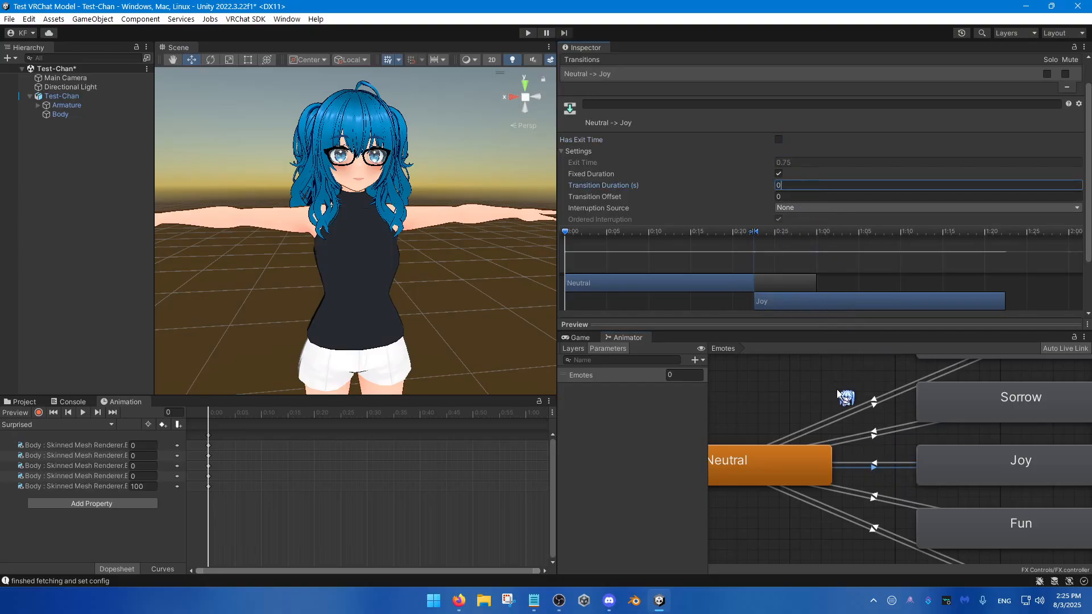
Step: Disable Has Exit Time on the Fun-to-Neutral and Neutral-to-Fun transitions, setting the Neutral-to-Fun Transition Duration to 0 seconds
click(873, 498)
click(779, 139)
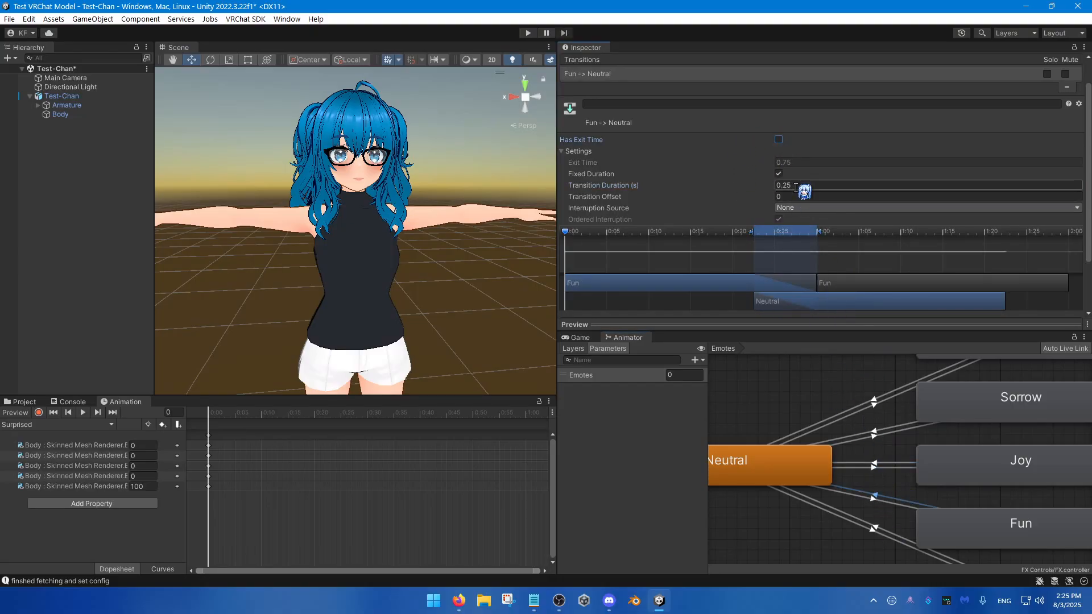
click(875, 500)
click(779, 139)
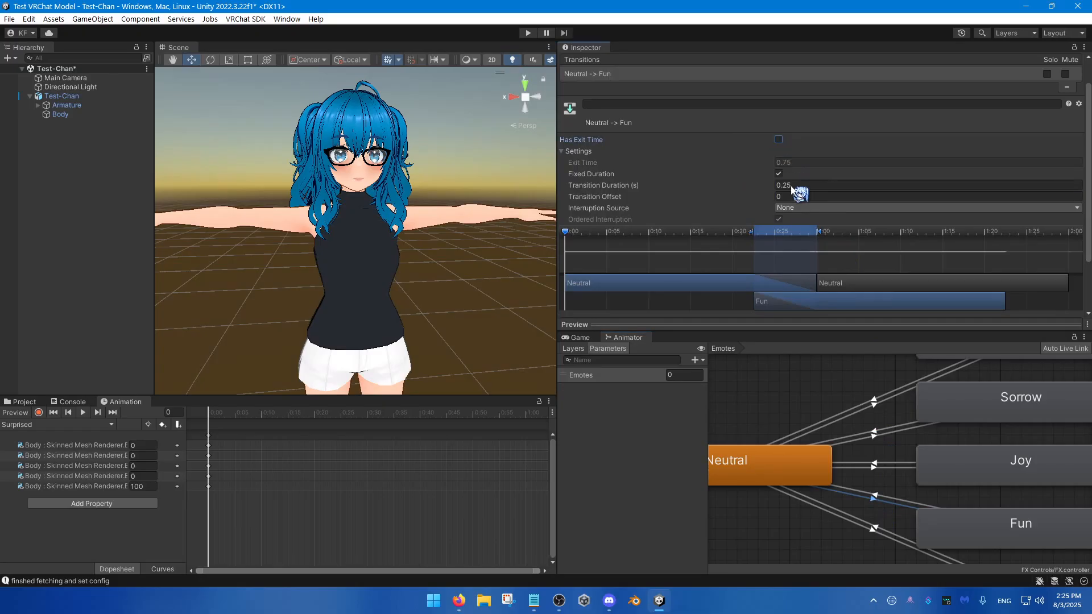
click(792, 185)
text(0)
Step: Disable Has Exit Time on the Surprised-to-Neutral and Neutral-to-Surprised transitions, setting the Neutral-to-Surprised Transition Duration to 0 seconds
click(876, 528)
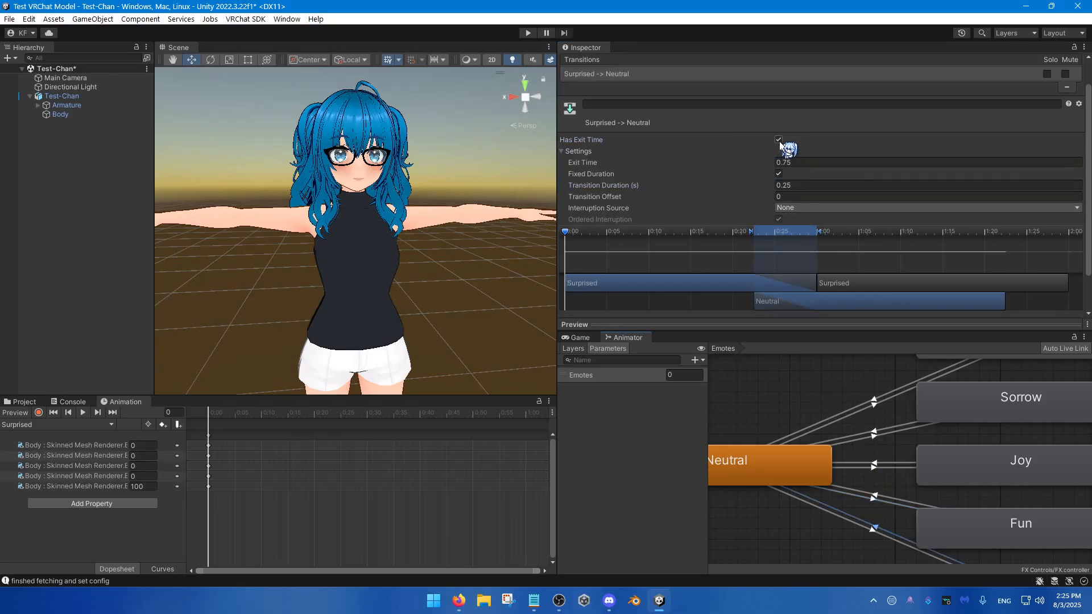
click(779, 139)
click(875, 530)
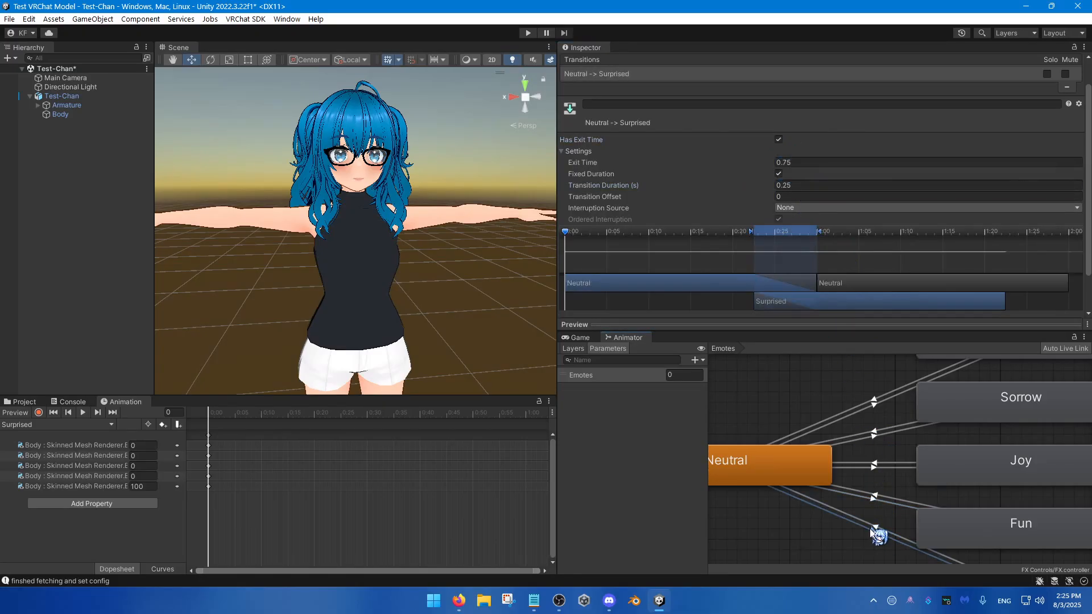
click(778, 139)
click(793, 185)
text(0)
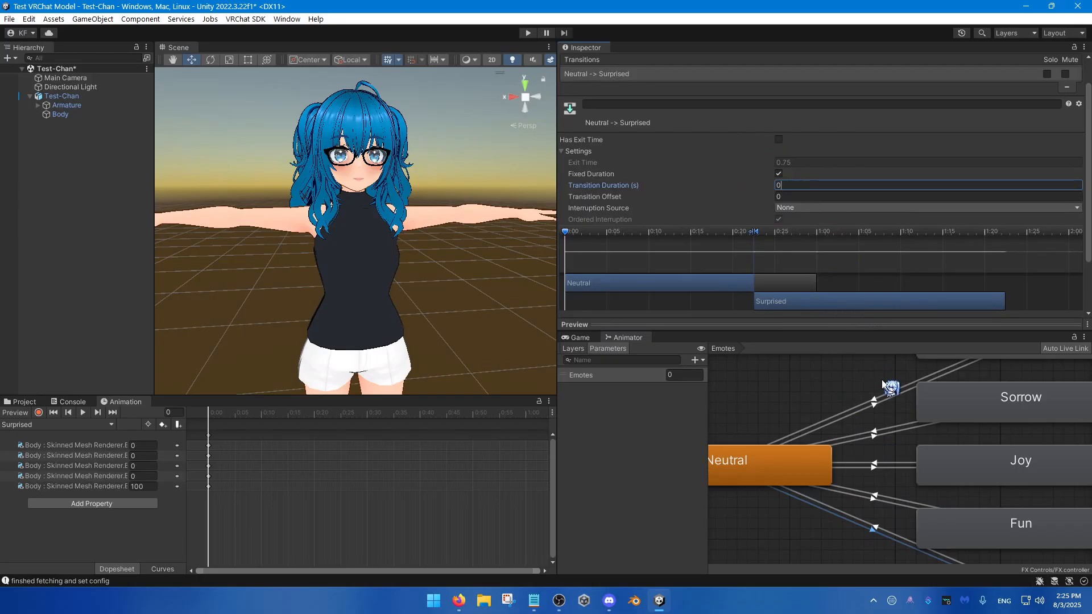
Step: Examine the condition lists of both transitions between Neutral and Angry, along with the two states they connect
click(875, 400)
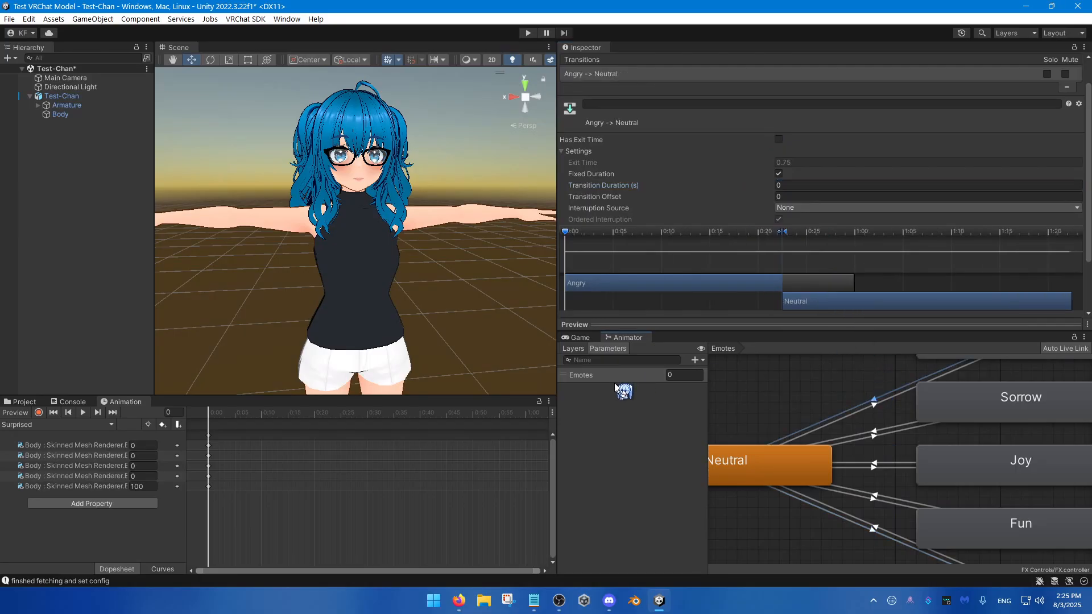
scroll(734, 232, down, 3)
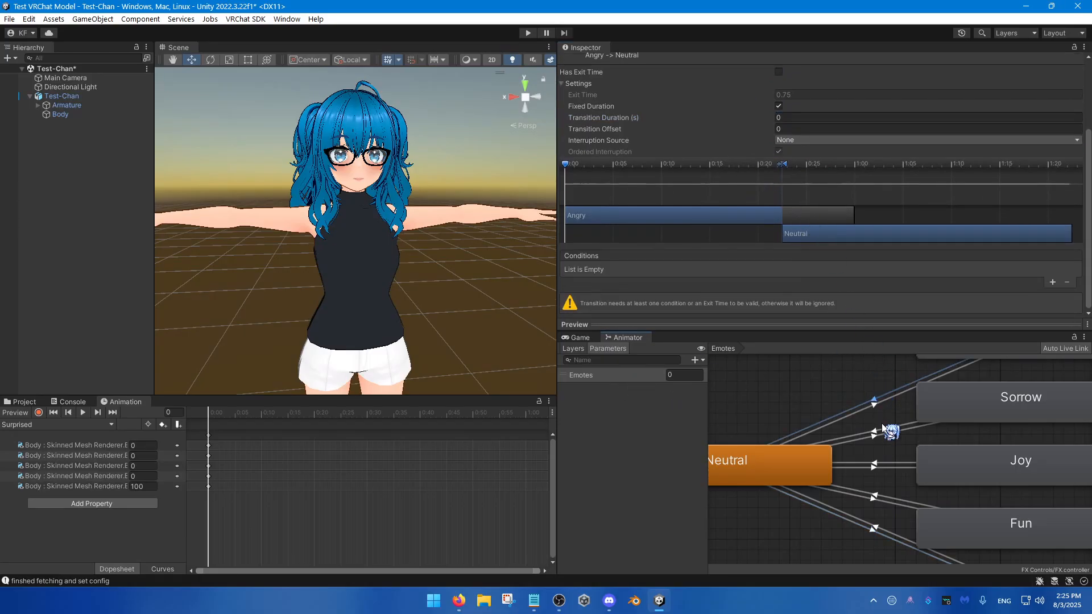
click(874, 405)
middle_drag(878, 435, 893, 478)
scroll(893, 478, down, 3)
scroll(821, 524, up, 3)
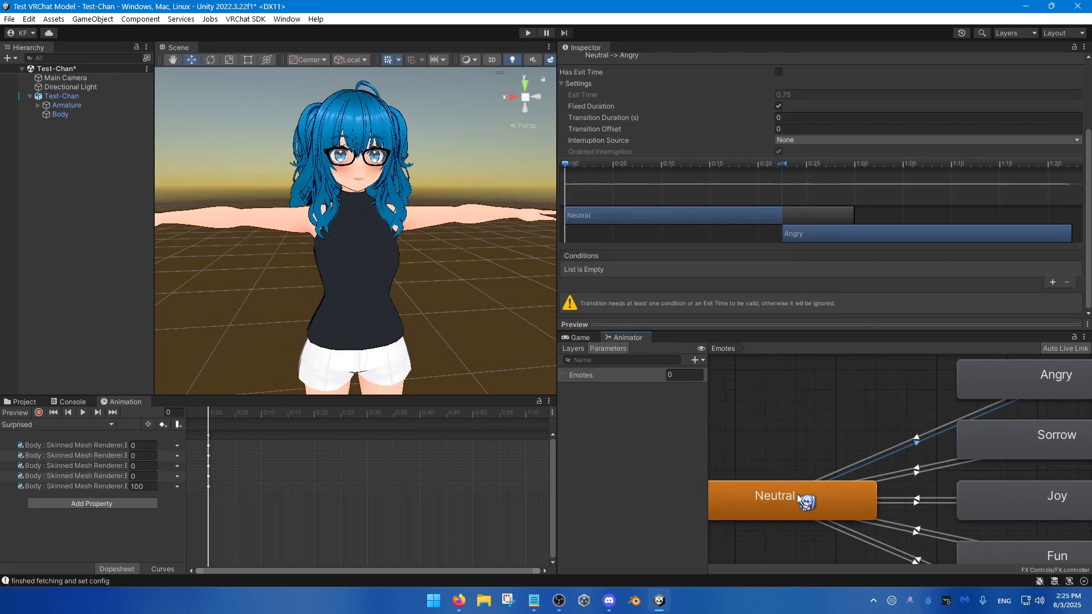
click(777, 500)
click(1034, 380)
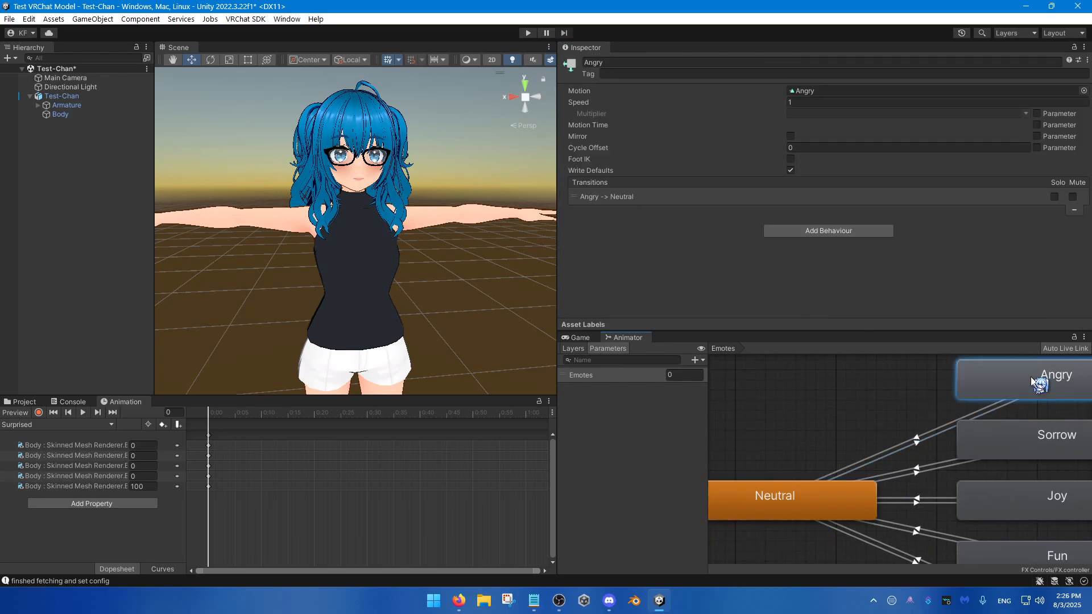
click(840, 498)
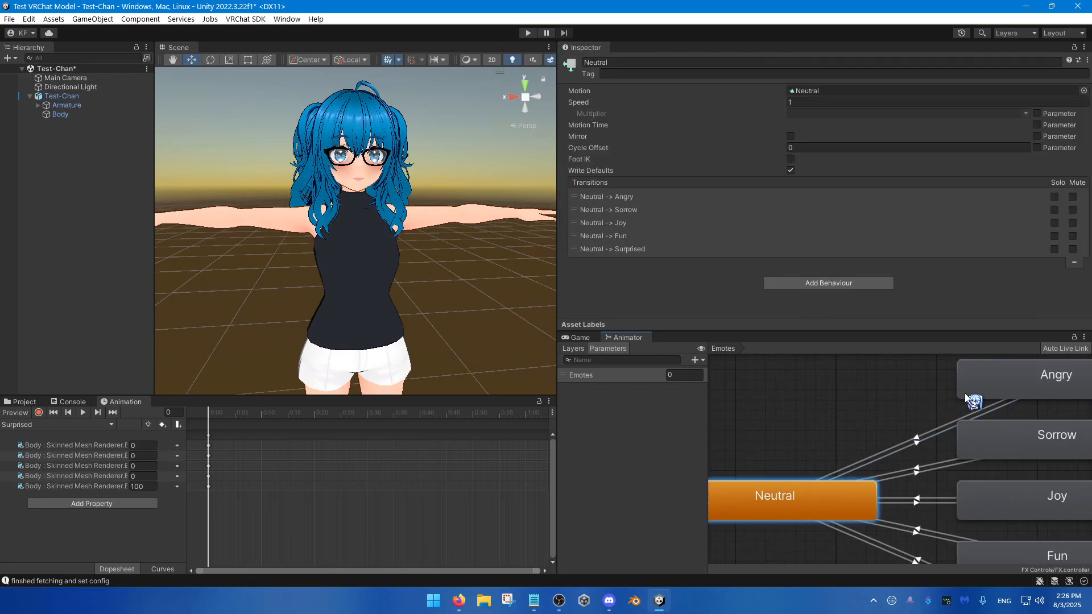
Step: Add a condition to the Neutral-to-Angry transition requiring the Emotes parameter to equal 1
click(916, 446)
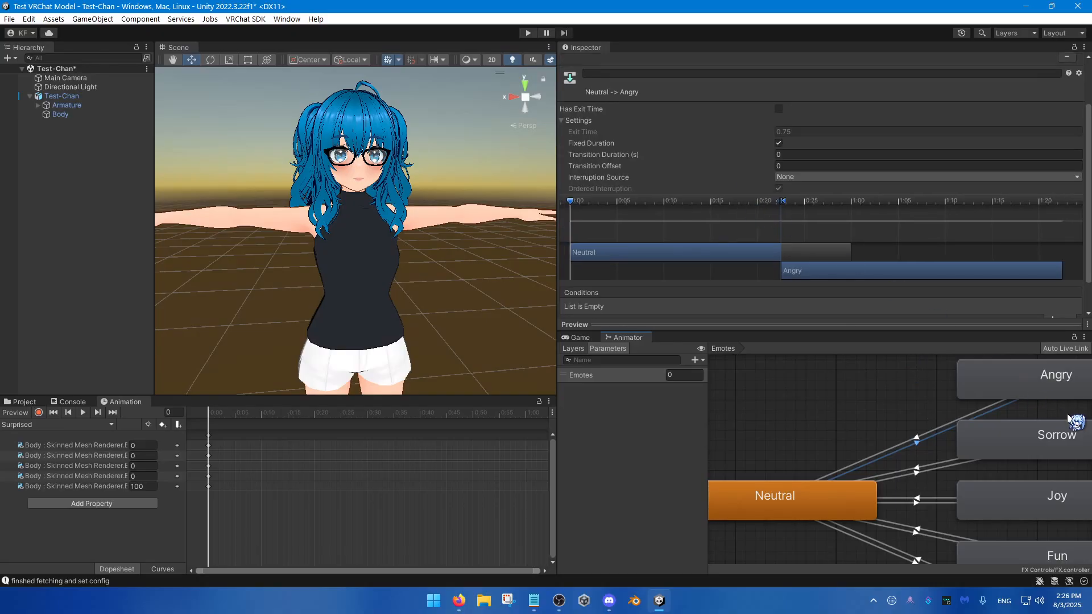
scroll(834, 307, down, 3)
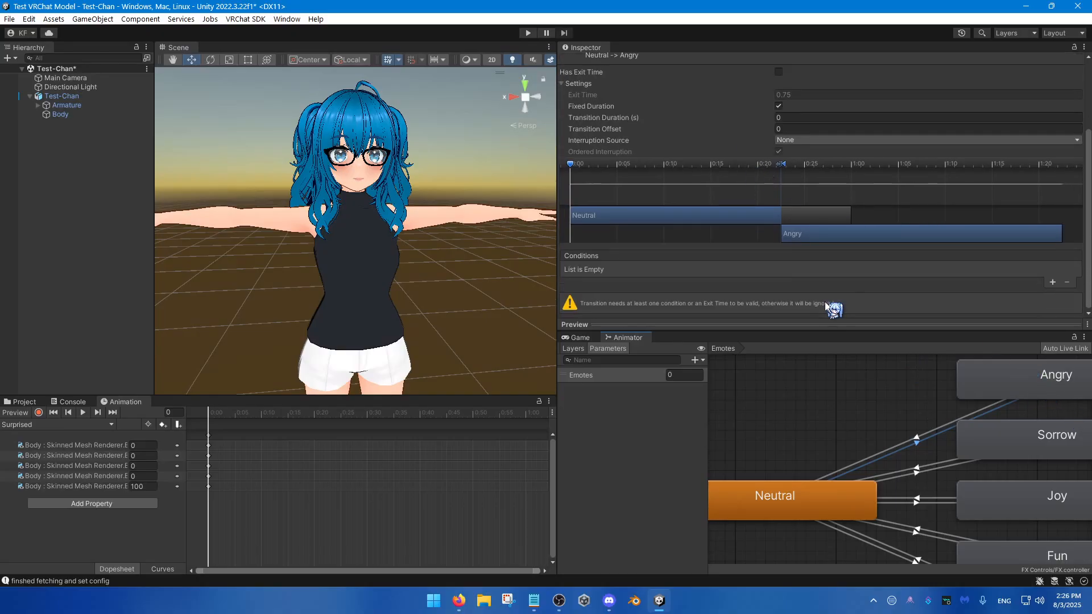
click(1053, 283)
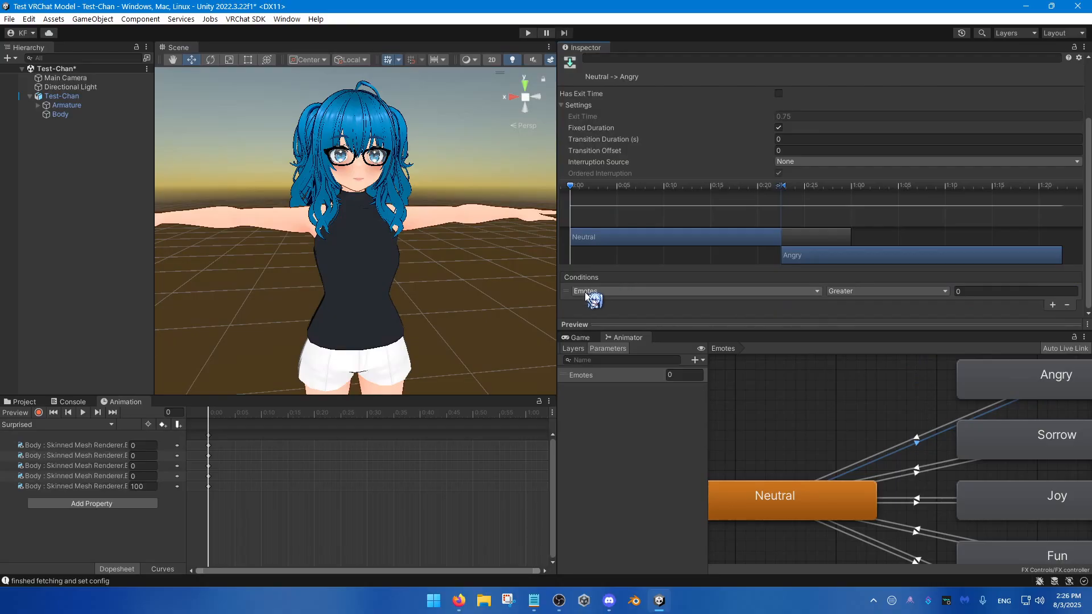
click(921, 293)
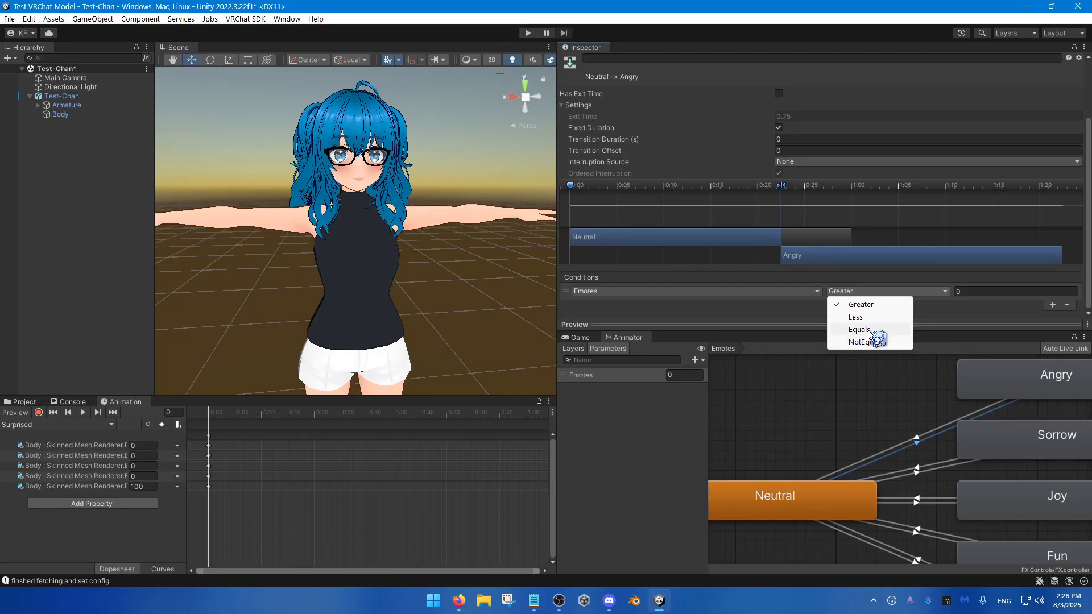
click(868, 330)
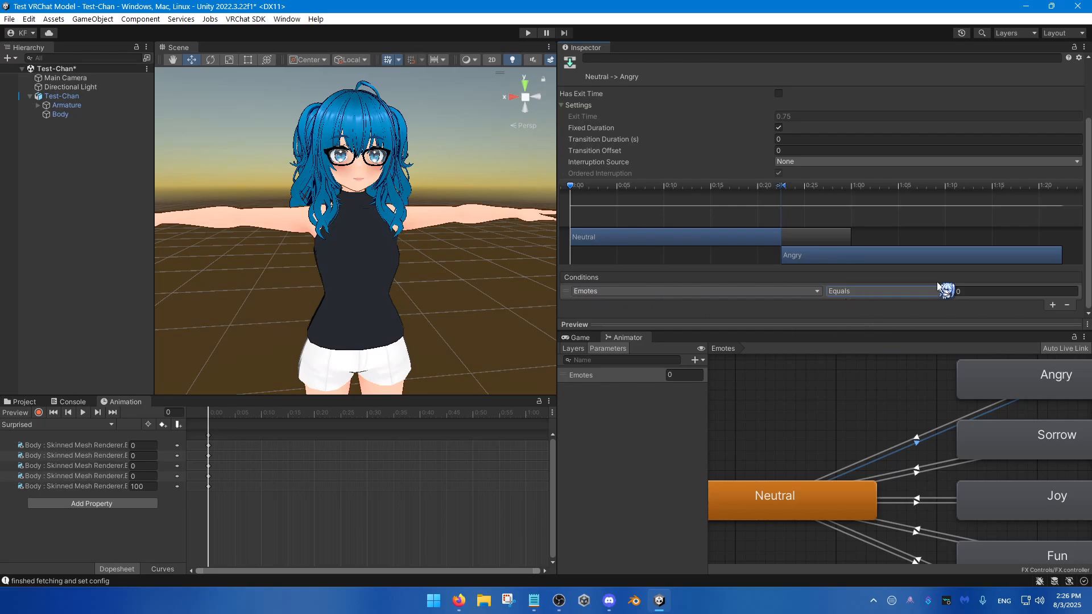
click(998, 291)
text(1)
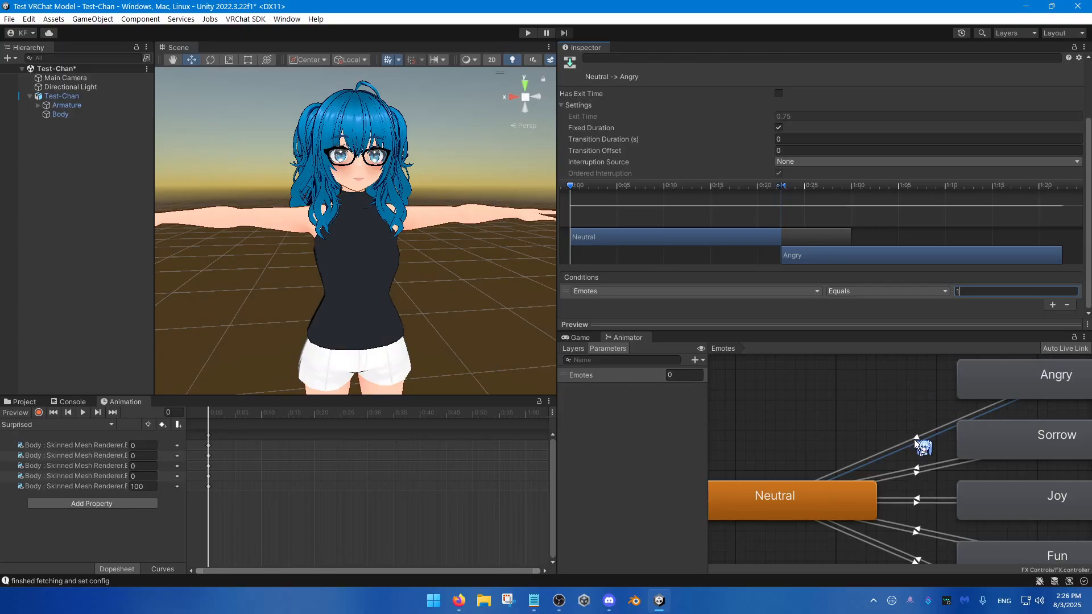
Step: Add an Emotes condition to the Angry-to-Neutral transition and set its comparison to NotEqual
click(916, 437)
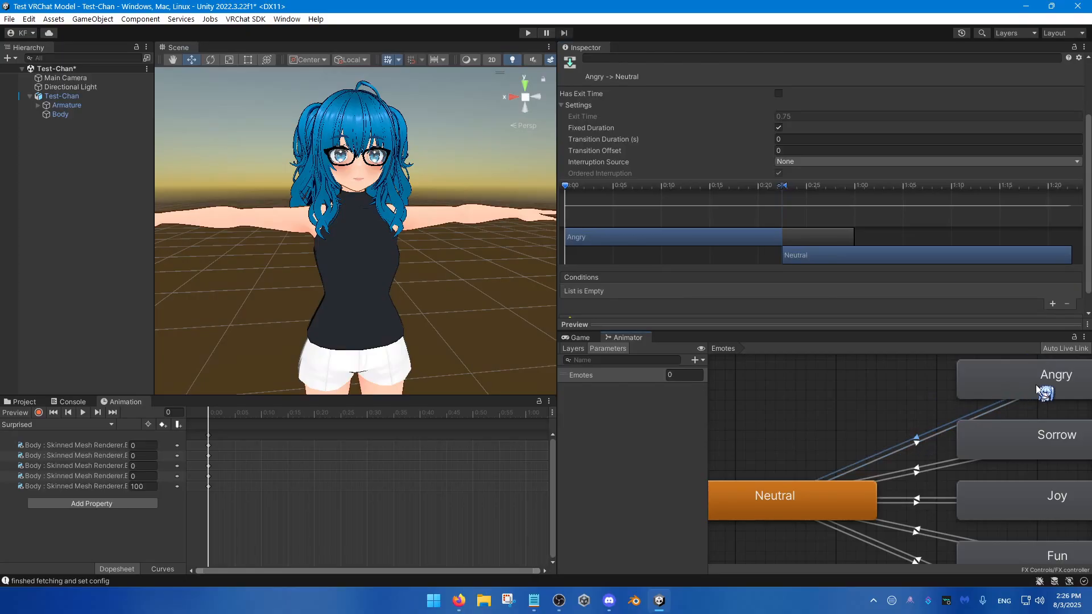
click(1044, 392)
click(779, 512)
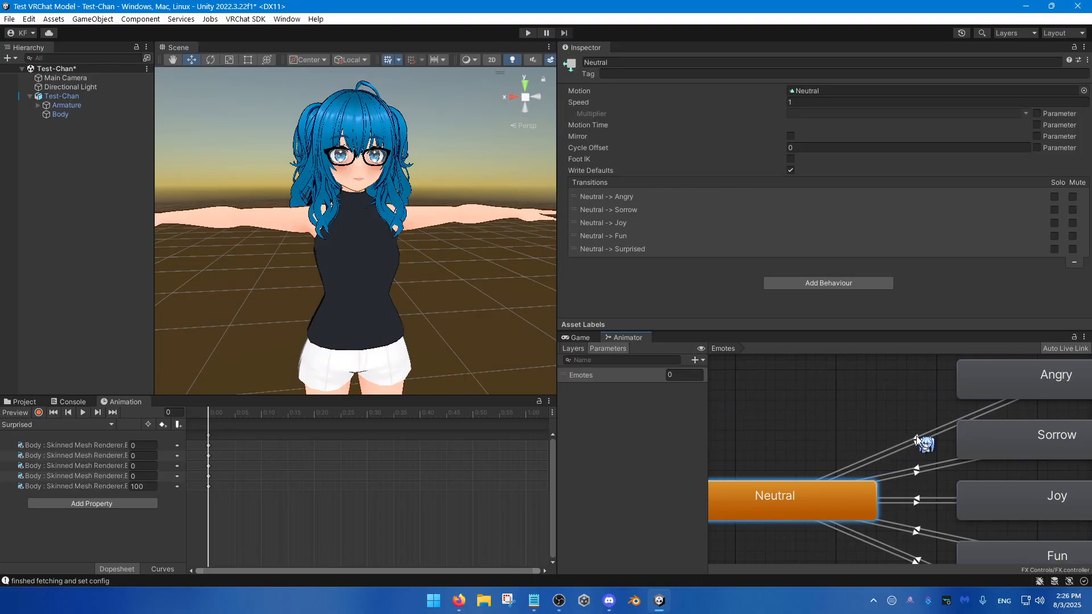
click(917, 439)
scroll(870, 237, down, 2)
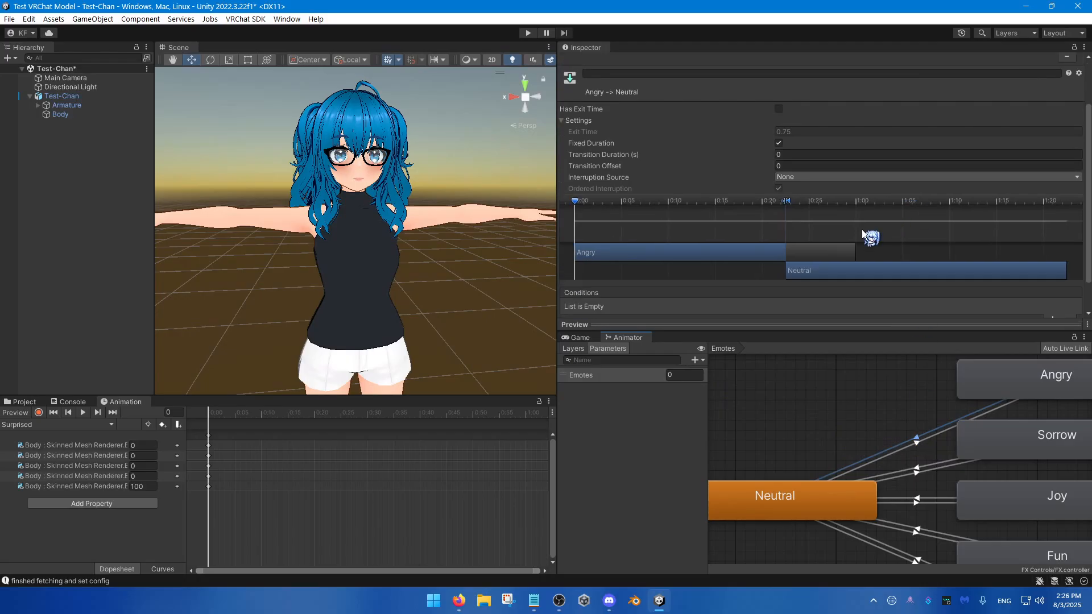
scroll(753, 314, down, 1)
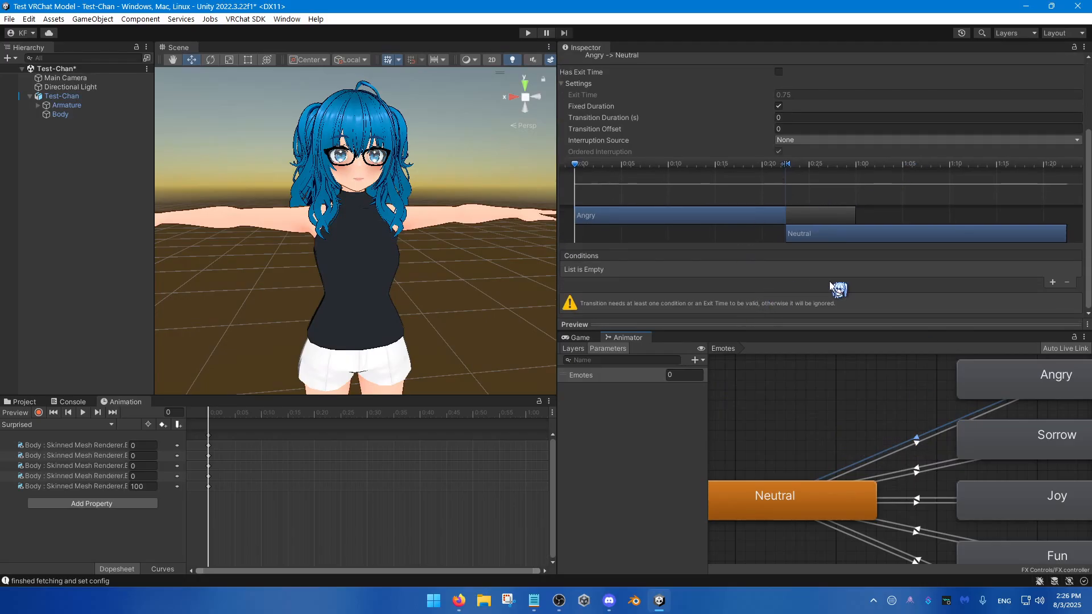
click(1053, 282)
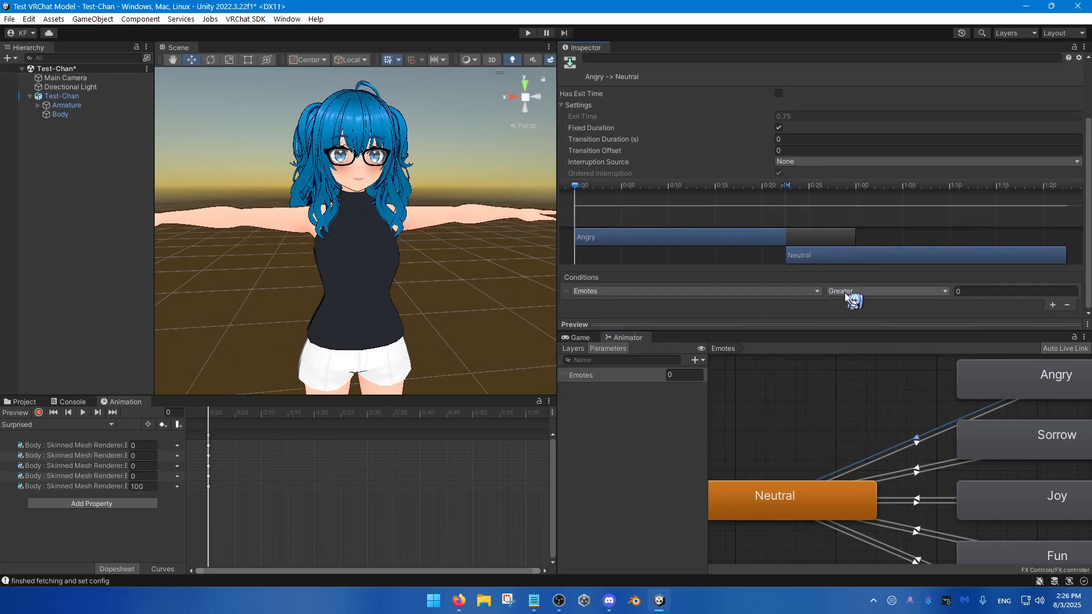
click(864, 291)
click(864, 342)
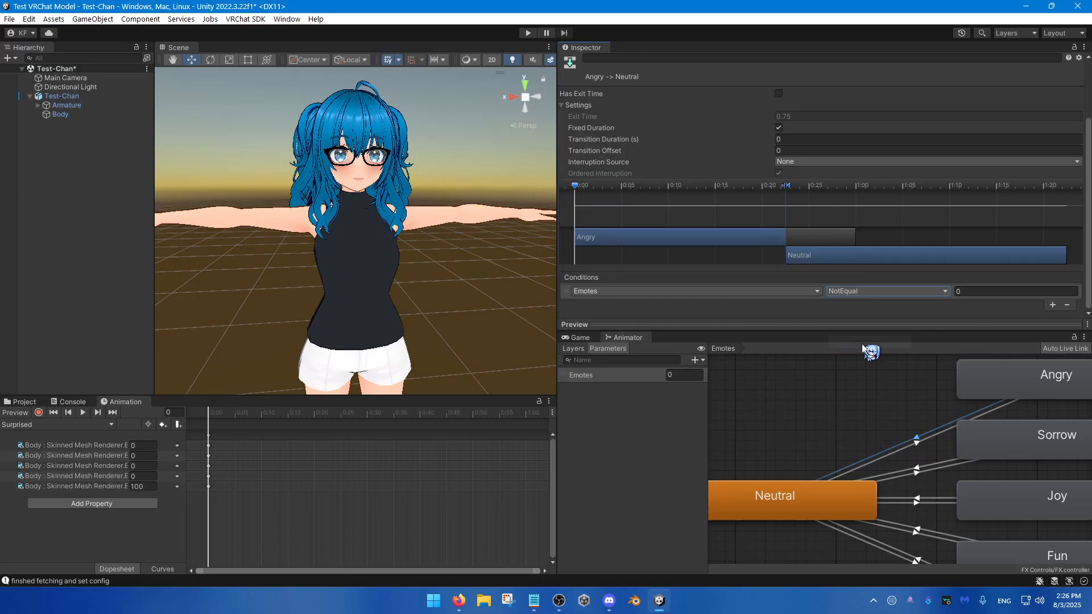
click(972, 290)
Step: Review the transitions between Neutral and Angry in both directions, the Neutral-to-Sorrow transition and the Sorrow and Joy states
click(918, 443)
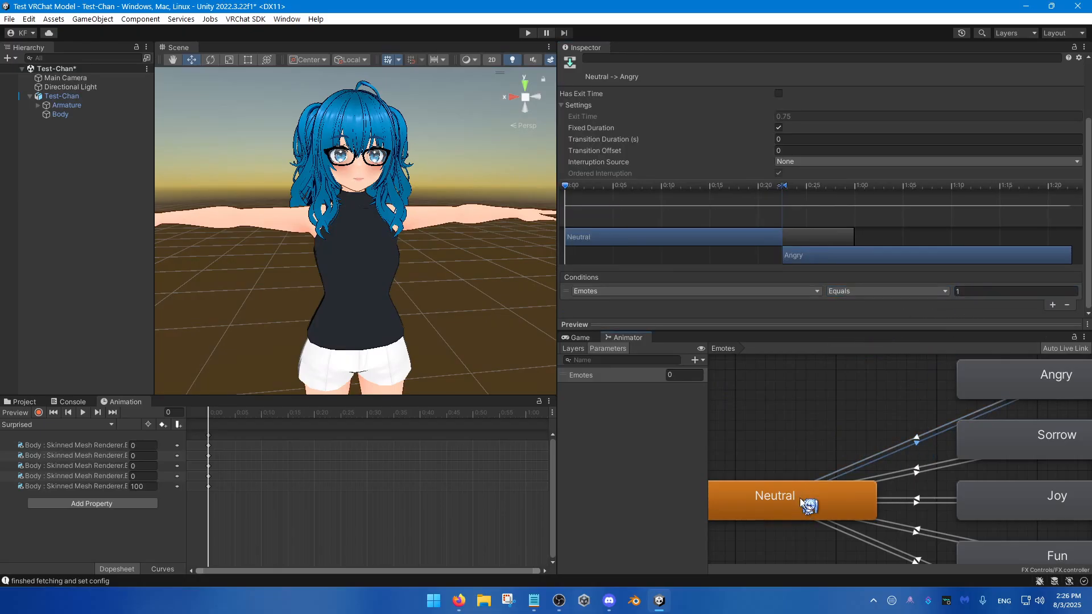
click(1003, 380)
click(917, 437)
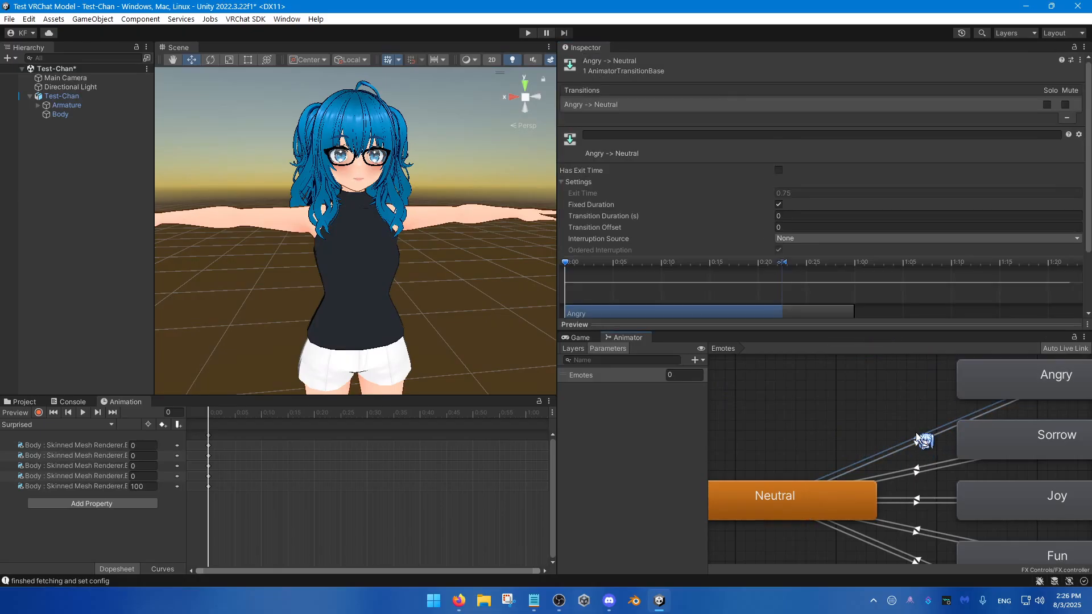
click(989, 378)
click(822, 495)
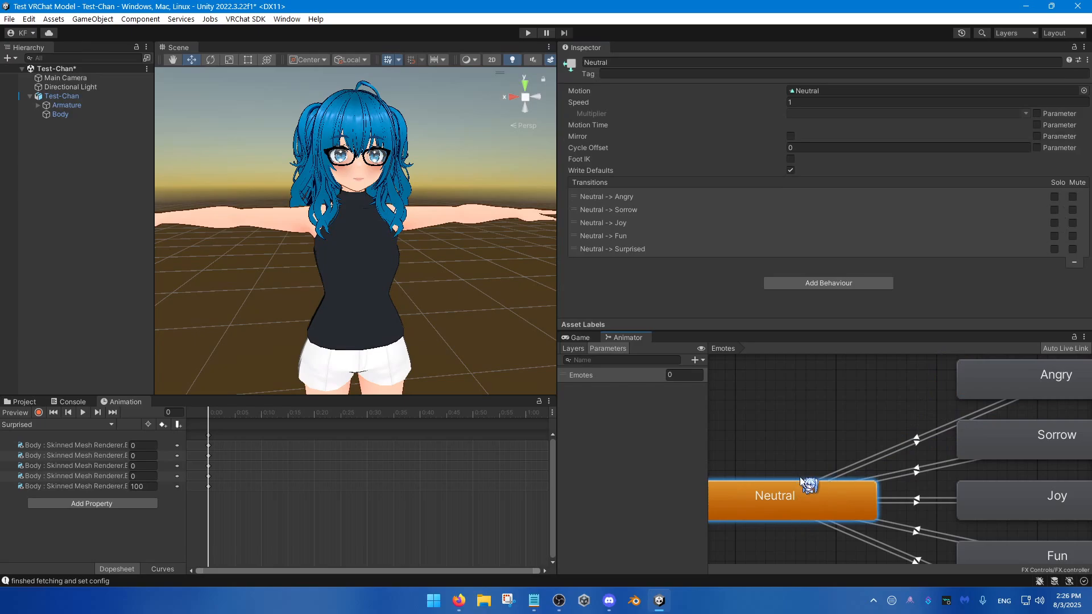
middle_drag(894, 473, 855, 424)
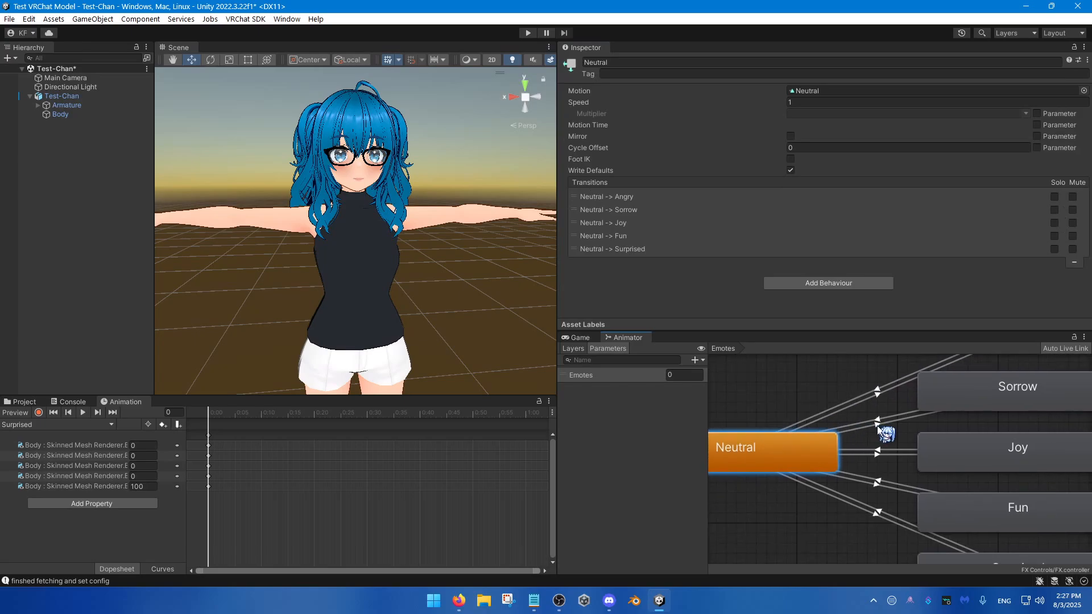
click(880, 428)
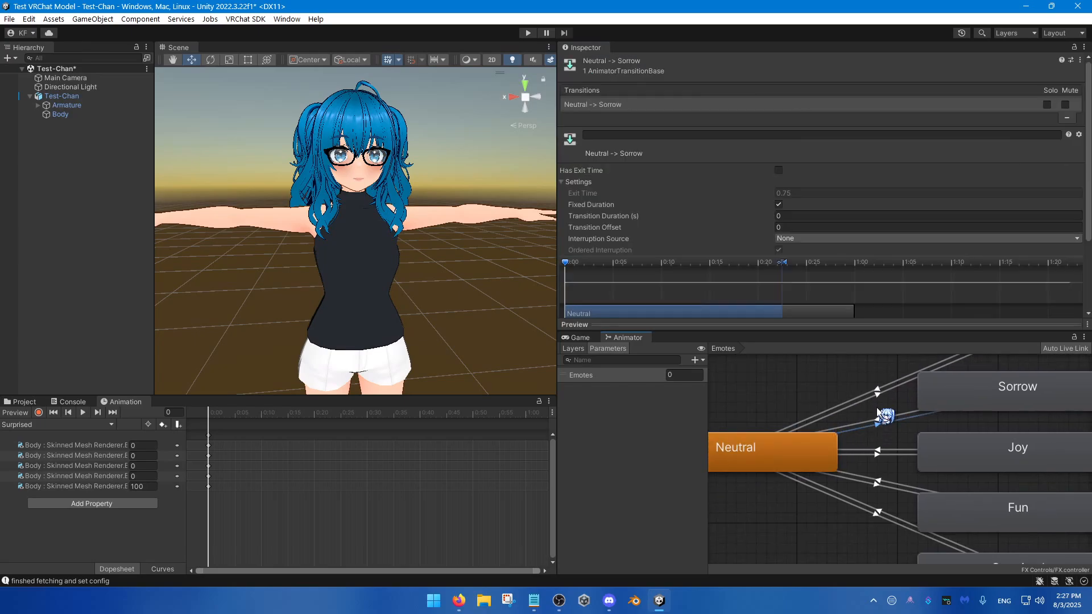
middle_drag(920, 439, 931, 460)
click(942, 389)
click(942, 449)
click(931, 461)
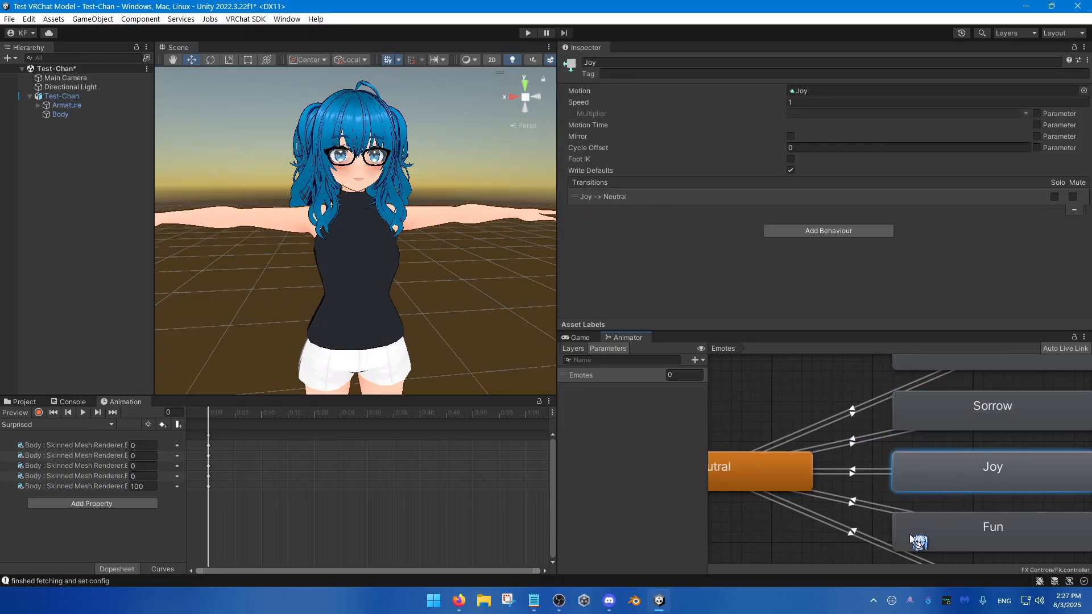
Step: Add a condition to the Neutral-to-Sorrow transition requiring the Emotes parameter to equal 2
click(853, 447)
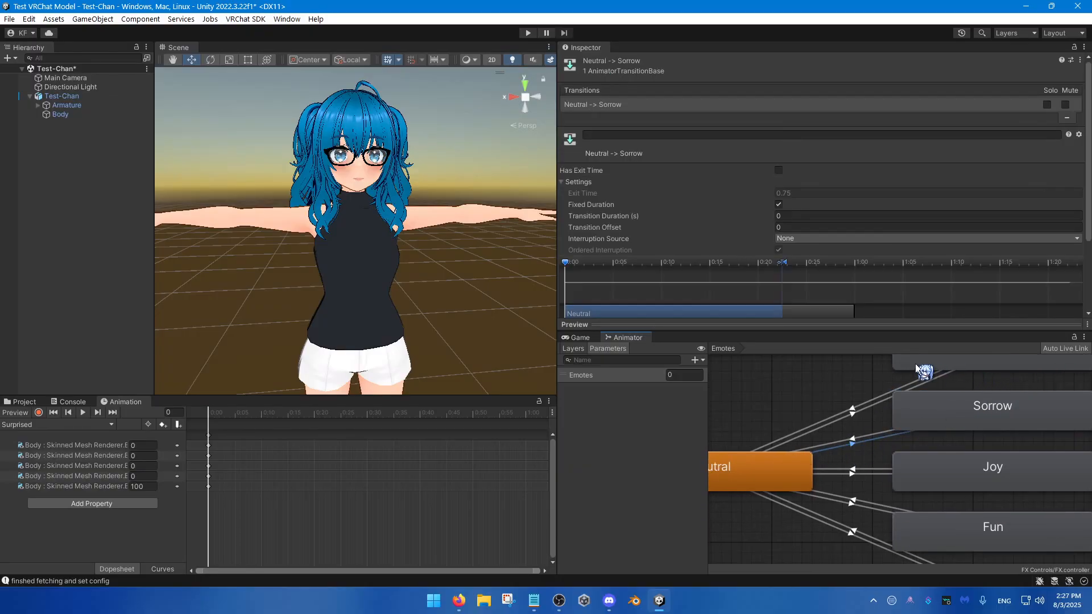
scroll(663, 185, down, 3)
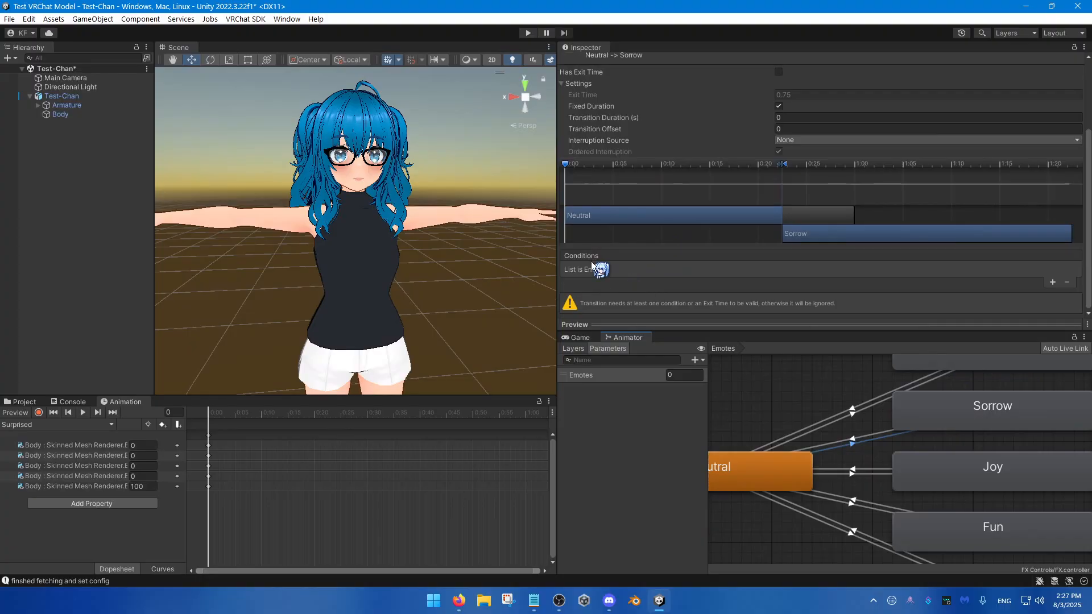
click(1052, 283)
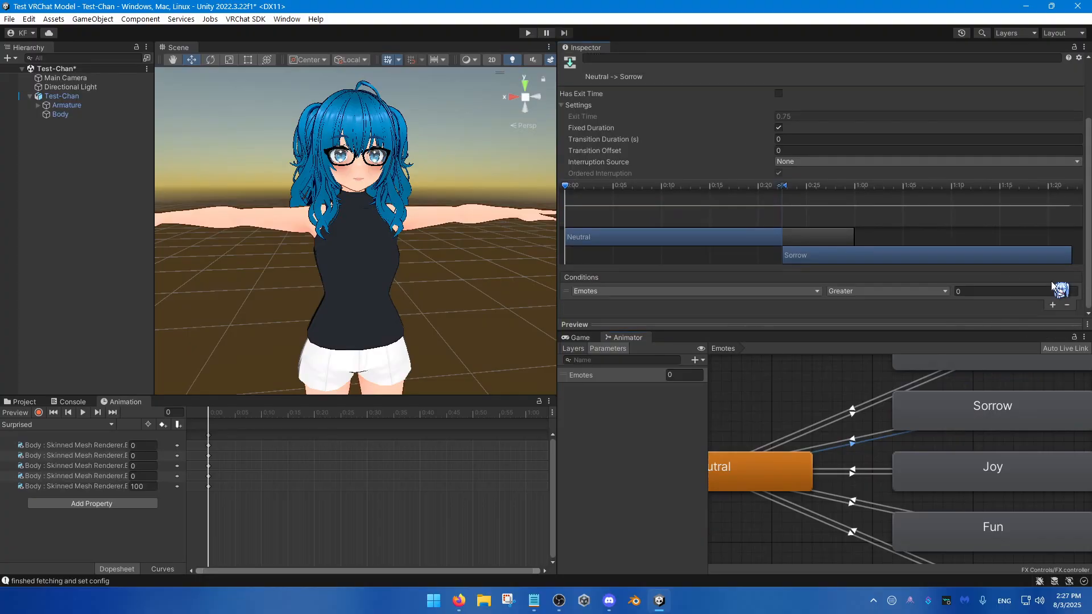
click(939, 292)
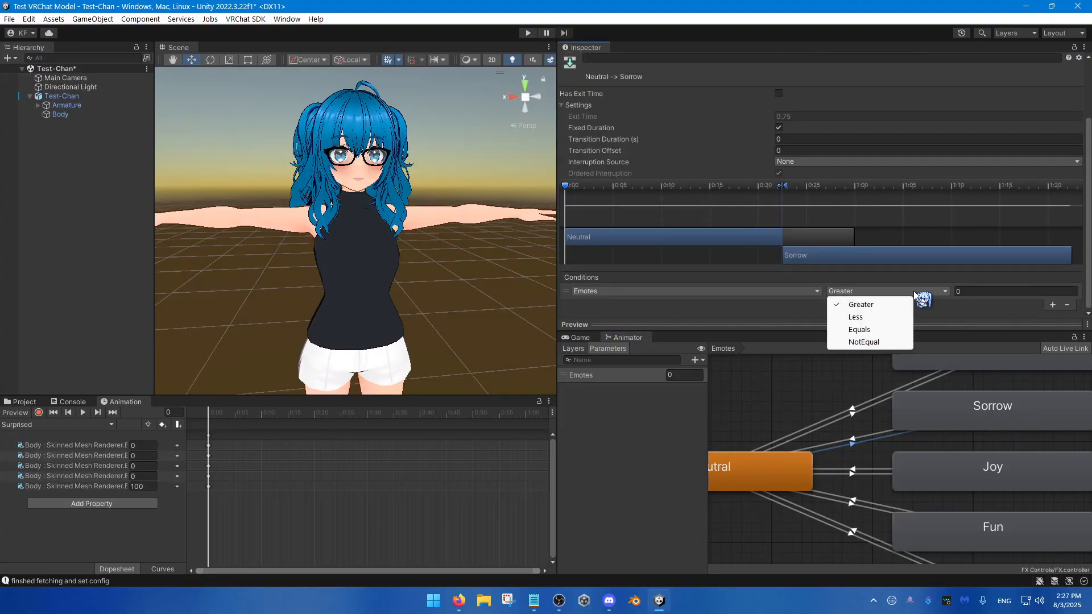
click(858, 330)
click(979, 291)
text(2)
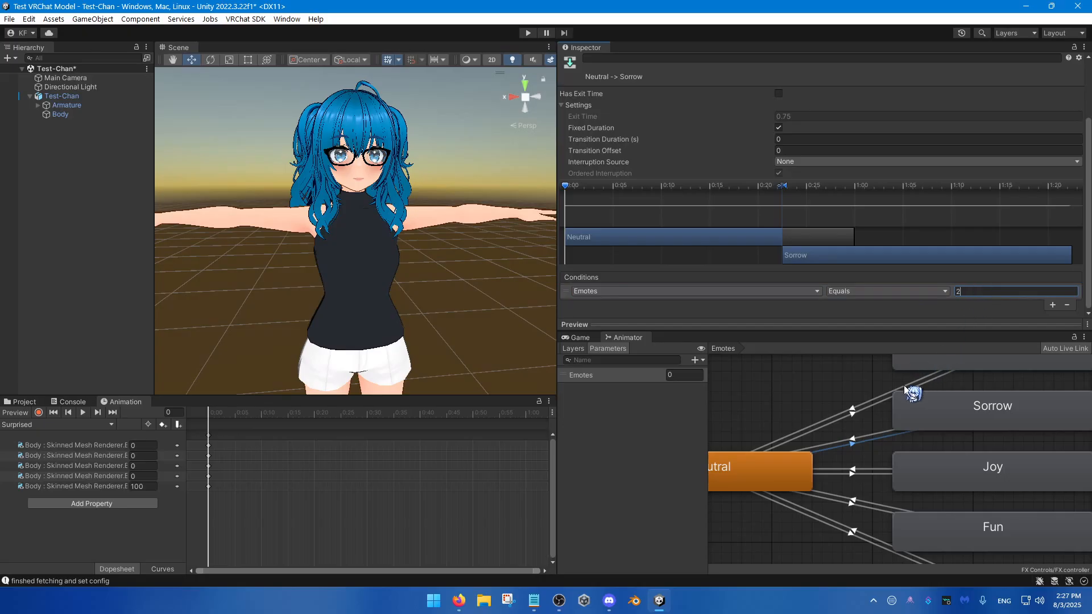
Step: Add a condition to the Sorrow-to-Neutral transition requiring Emotes to be NotEqual to 2
click(856, 440)
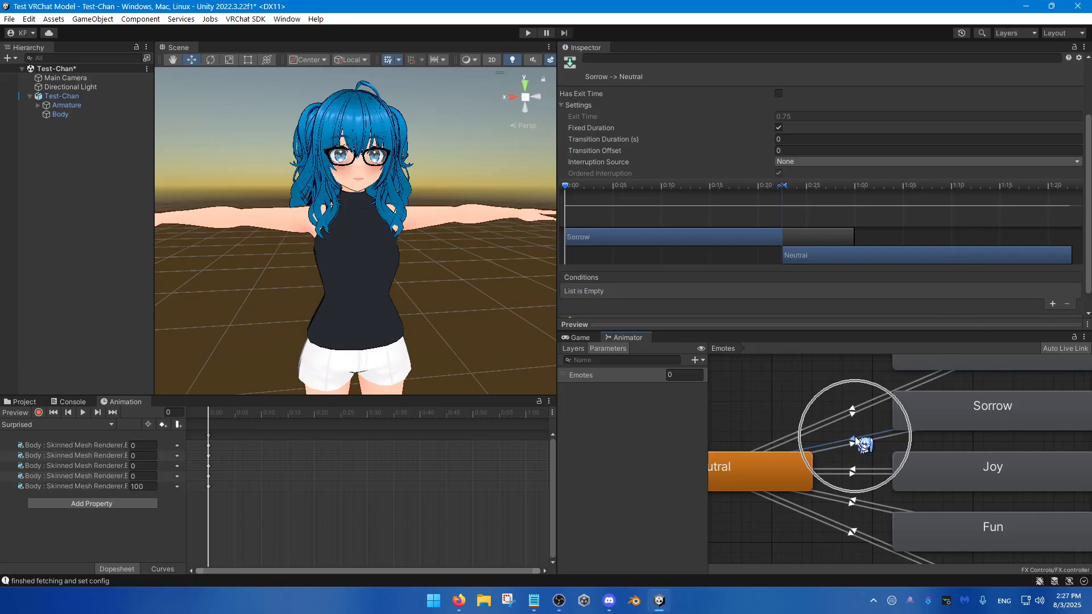
click(1052, 305)
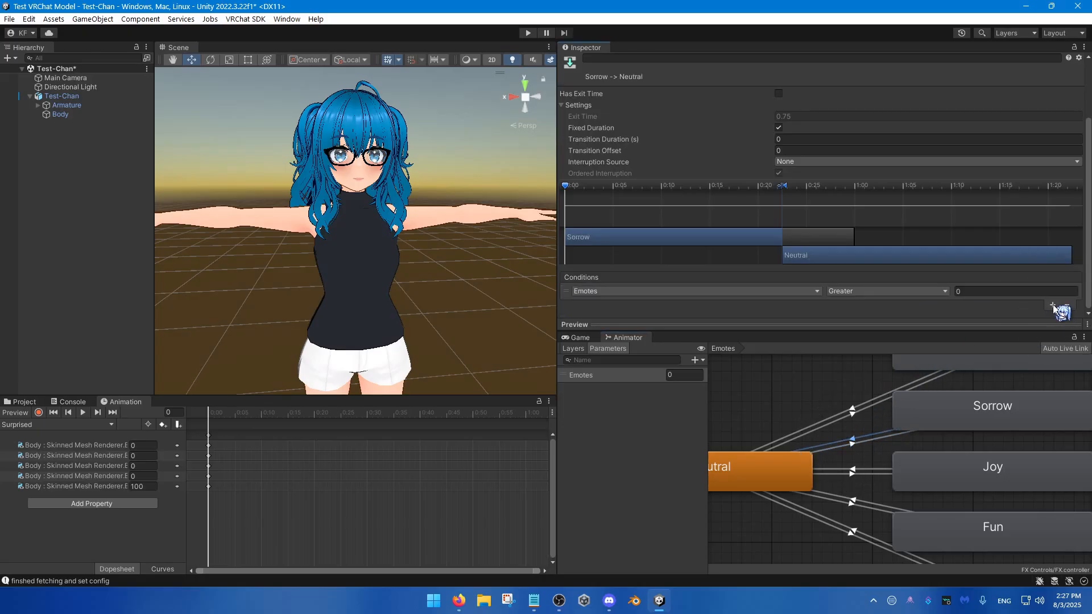
click(859, 291)
click(859, 342)
click(981, 291)
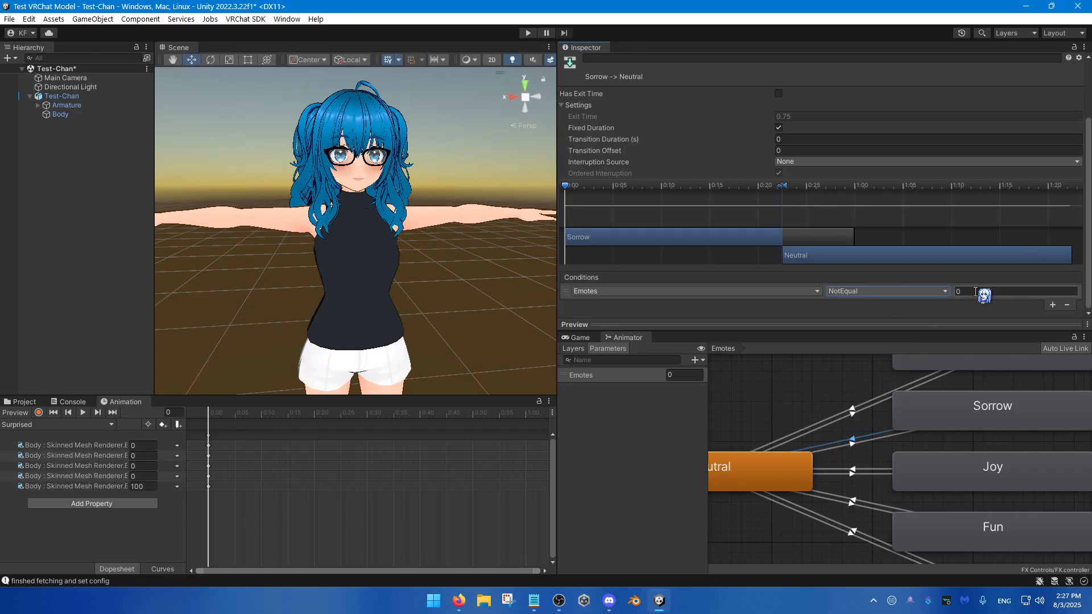
text(2)
Step: Add a condition to the Neutral-to-Joy transition requiring the Emotes parameter to equal 3
scroll(885, 401, down, 2)
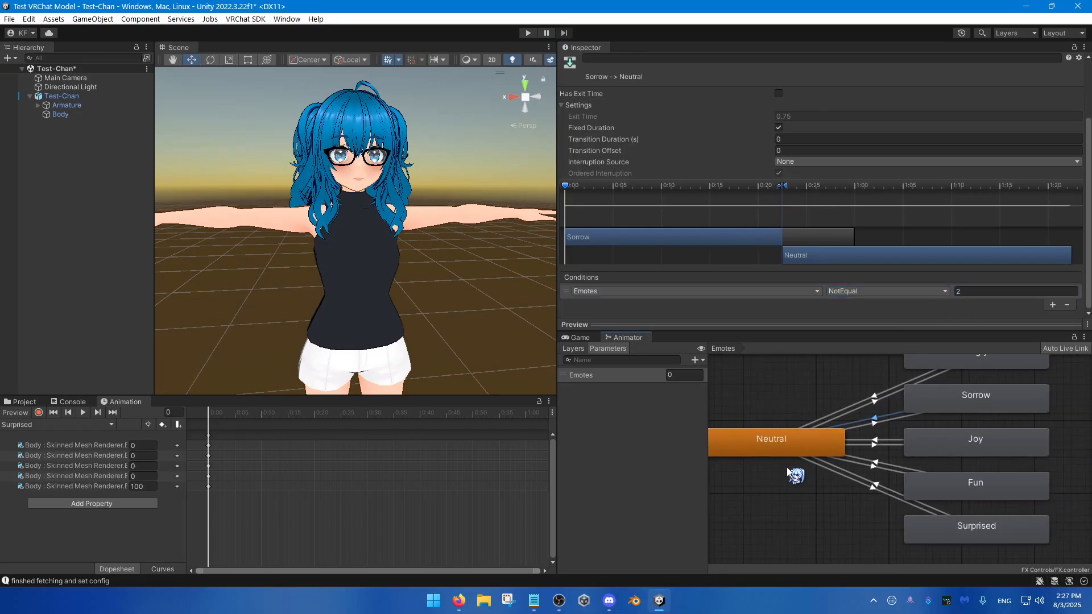
scroll(874, 451, up, 2)
click(875, 443)
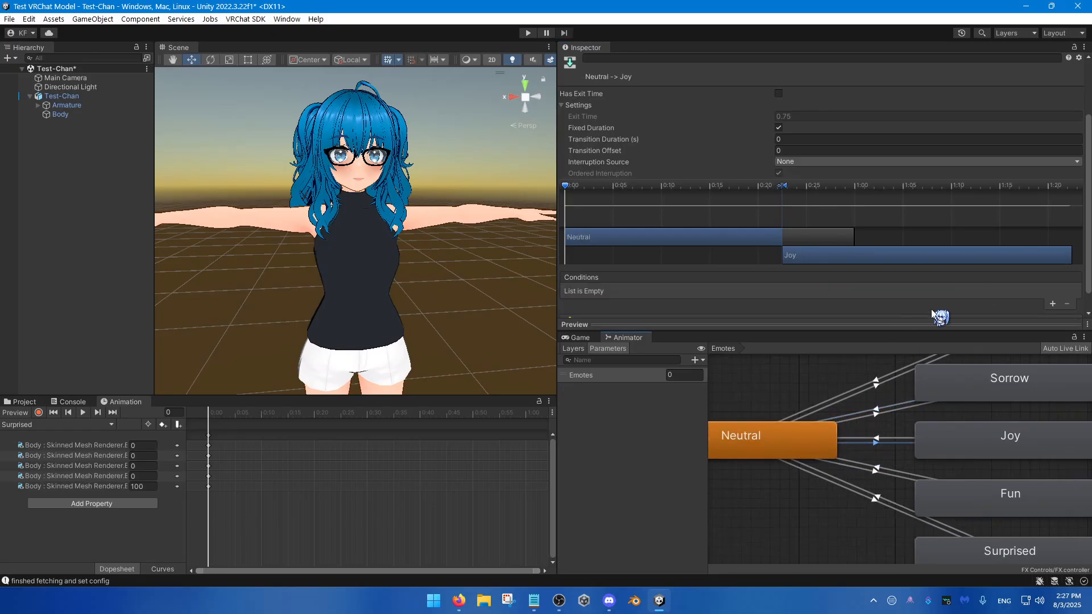
click(1049, 305)
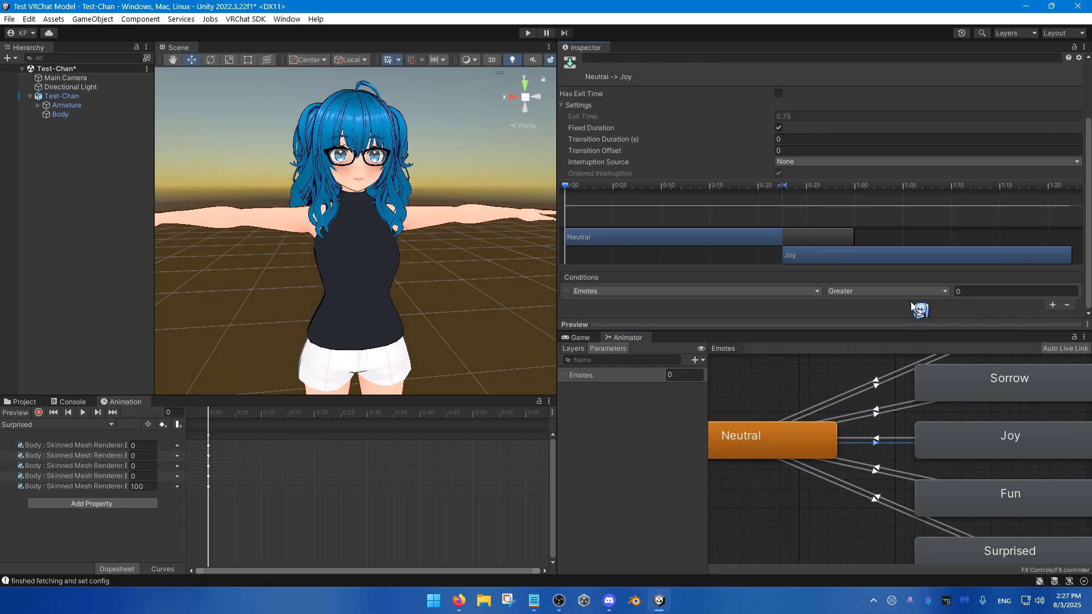
click(887, 290)
click(876, 329)
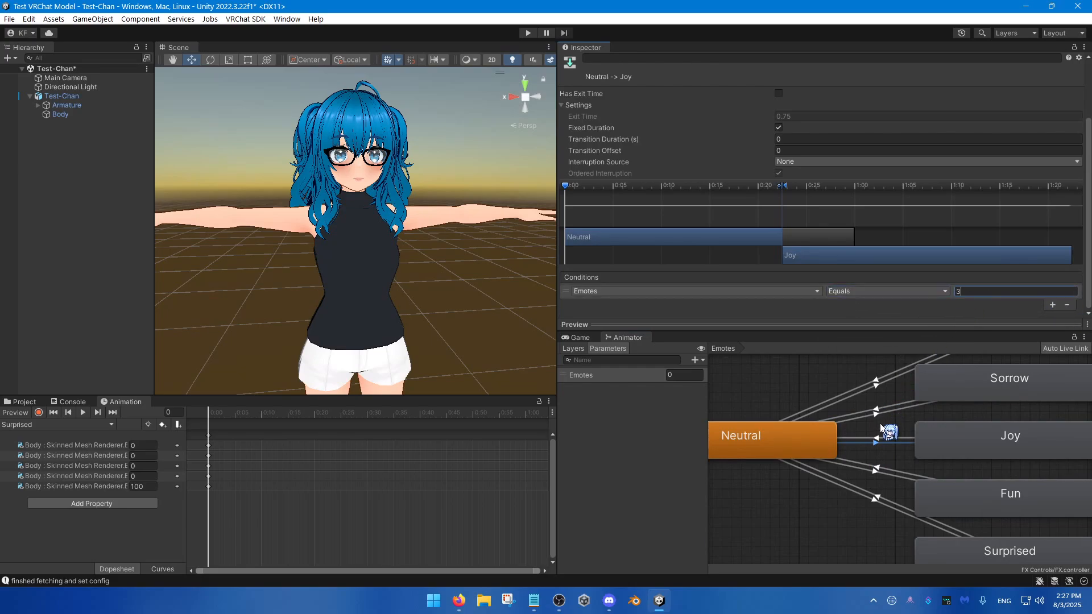
Step: Add a condition to the Joy-to-Neutral transition requiring Emotes to be NotEqual to 3
click(879, 438)
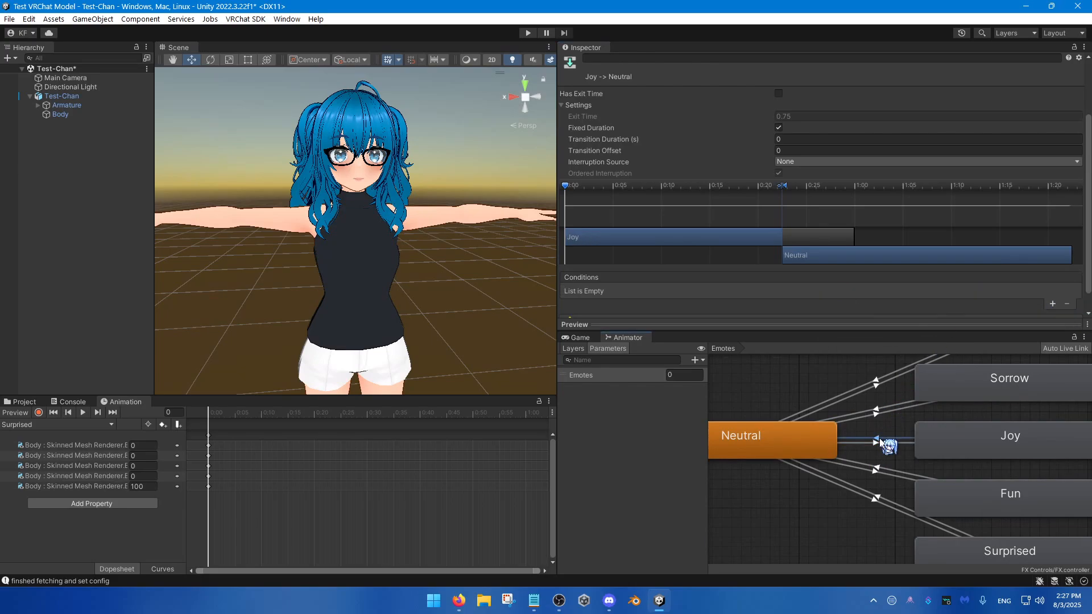
click(1052, 305)
click(917, 291)
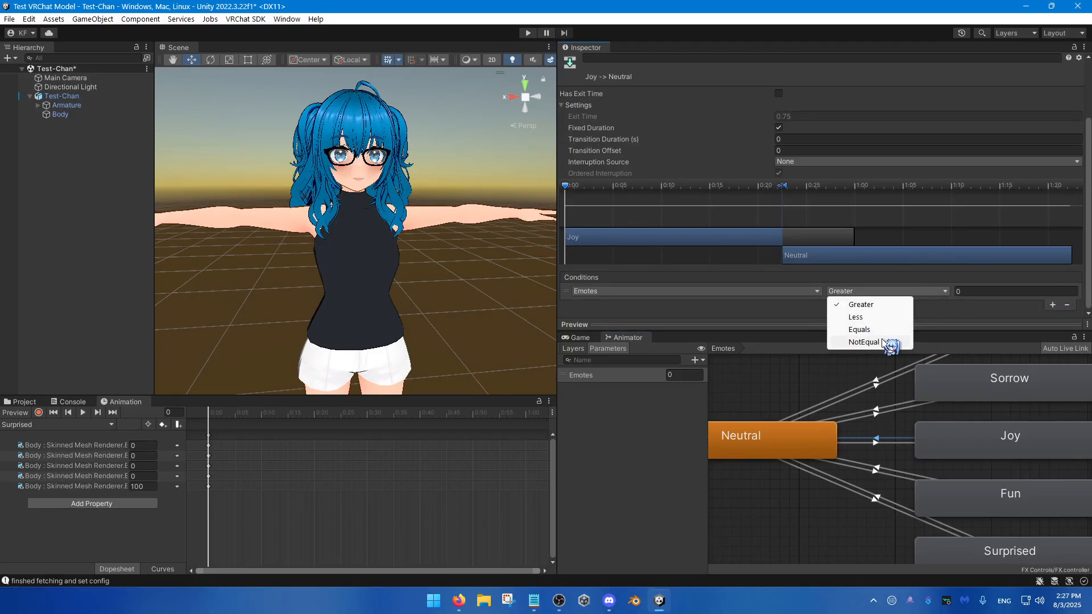
click(876, 342)
click(967, 291)
text(3)
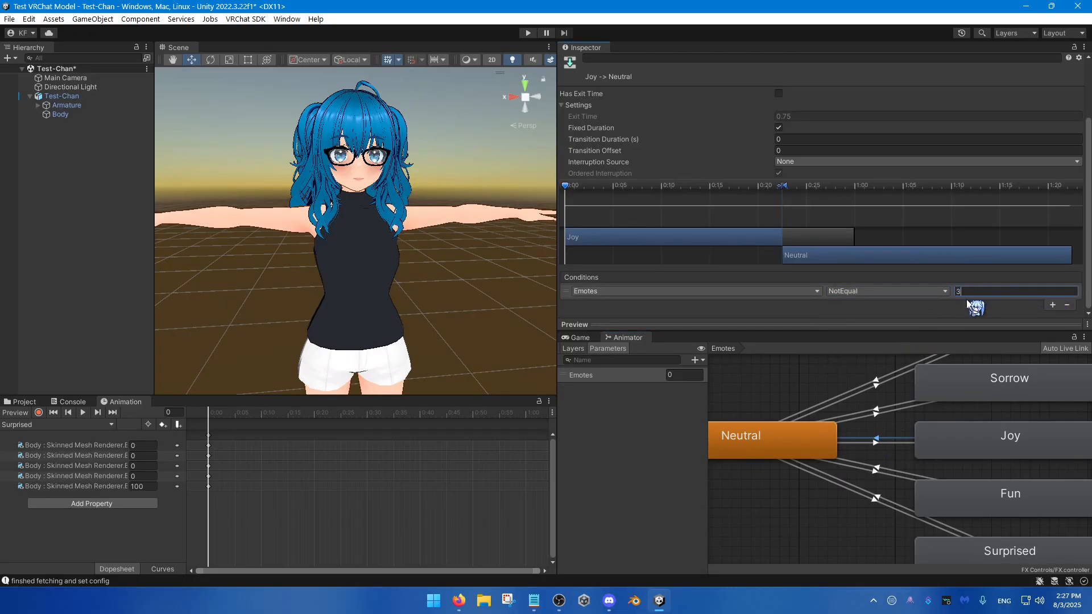
Step: Add a condition to the Neutral-to-Fun transition requiring the Emotes parameter to equal 4
click(955, 452)
click(804, 439)
click(887, 475)
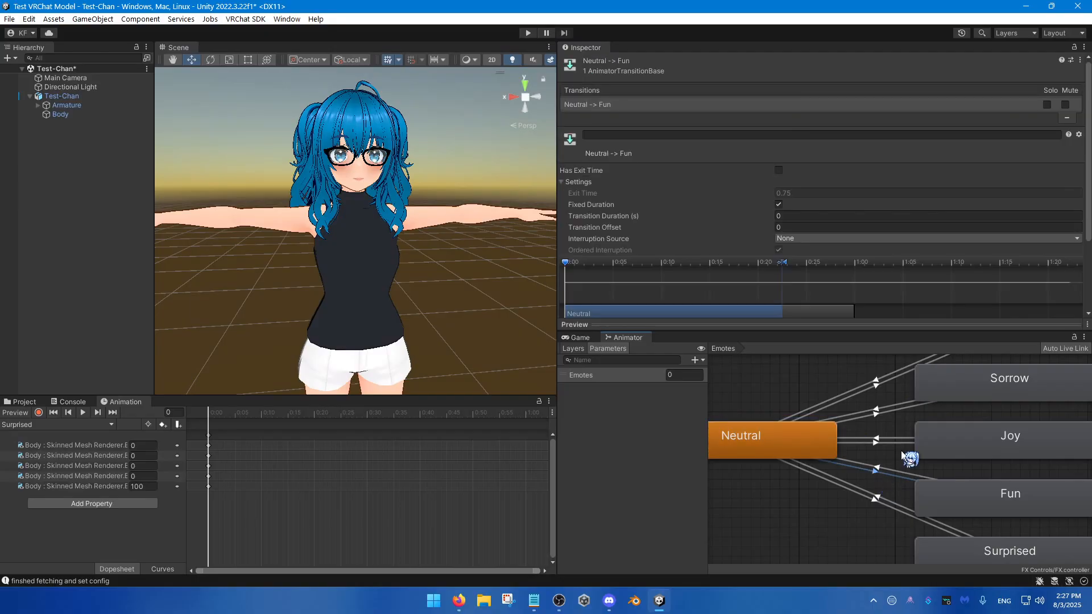
scroll(899, 285, down, 3)
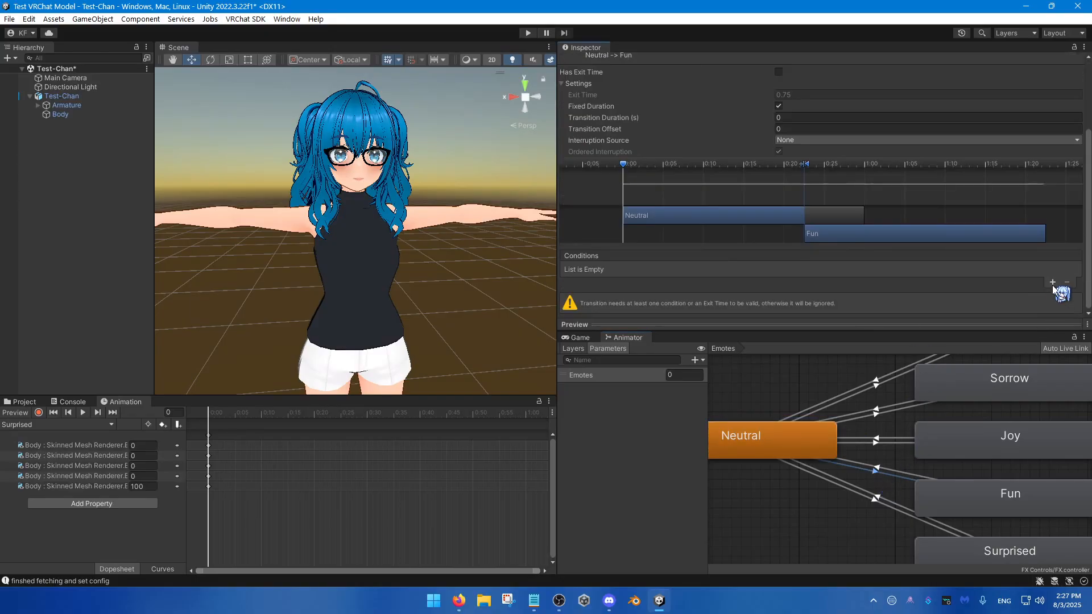
click(1052, 283)
click(887, 292)
click(876, 327)
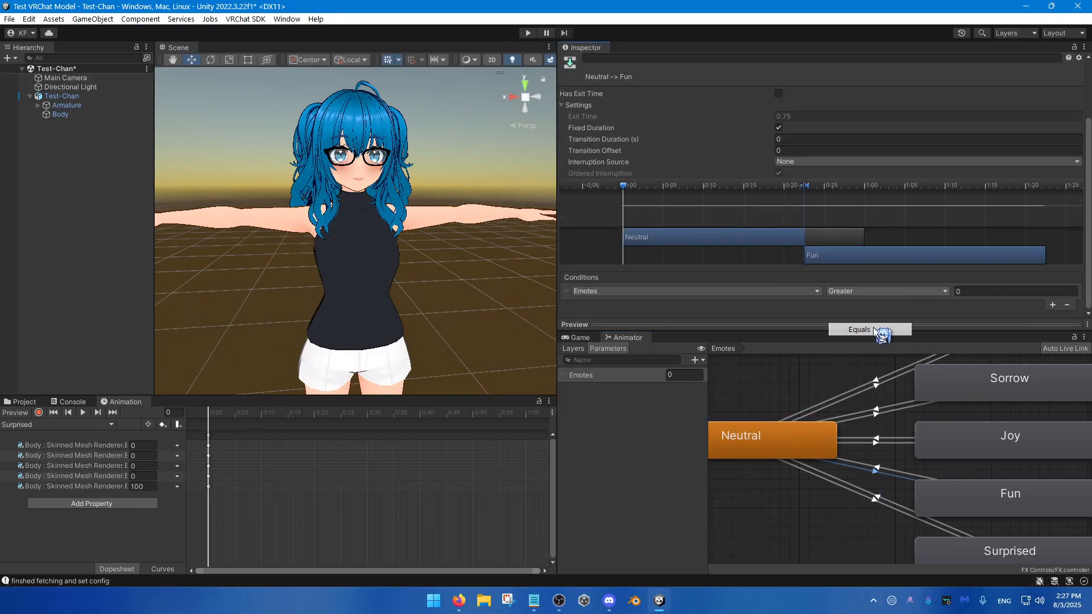
click(975, 292)
text(4)
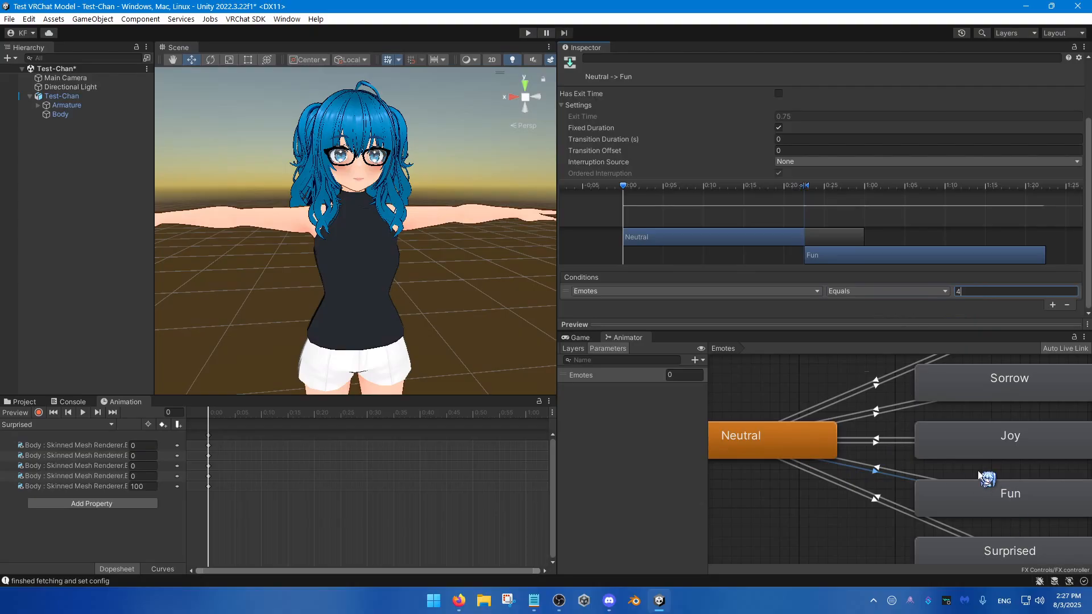
Step: Add a condition to the Fun-to-Neutral transition requiring Emotes to be NotEqual to 4
click(879, 467)
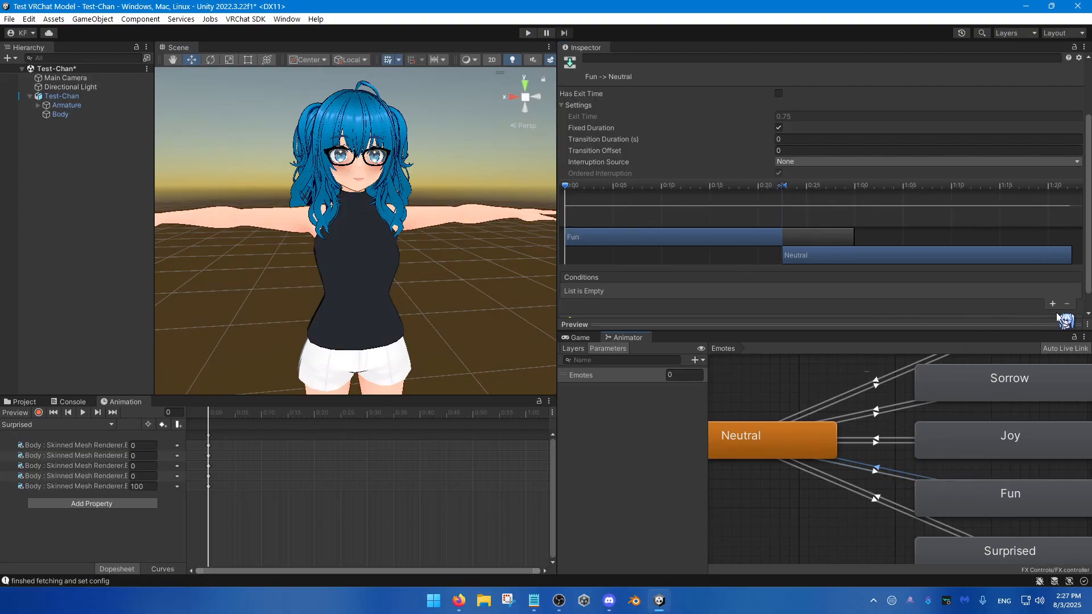
click(1053, 304)
click(887, 291)
click(875, 342)
click(974, 291)
text(4)
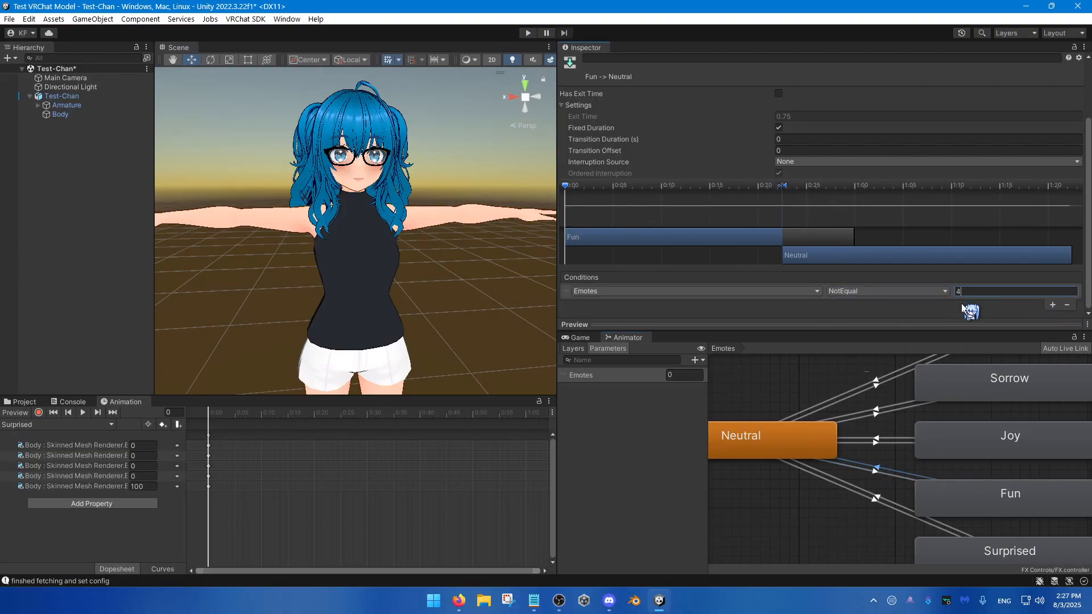
Step: Add a condition to the Neutral-to-Surprised transition requiring the Emotes parameter to equal 5
middle_drag(877, 418, 876, 375)
click(879, 458)
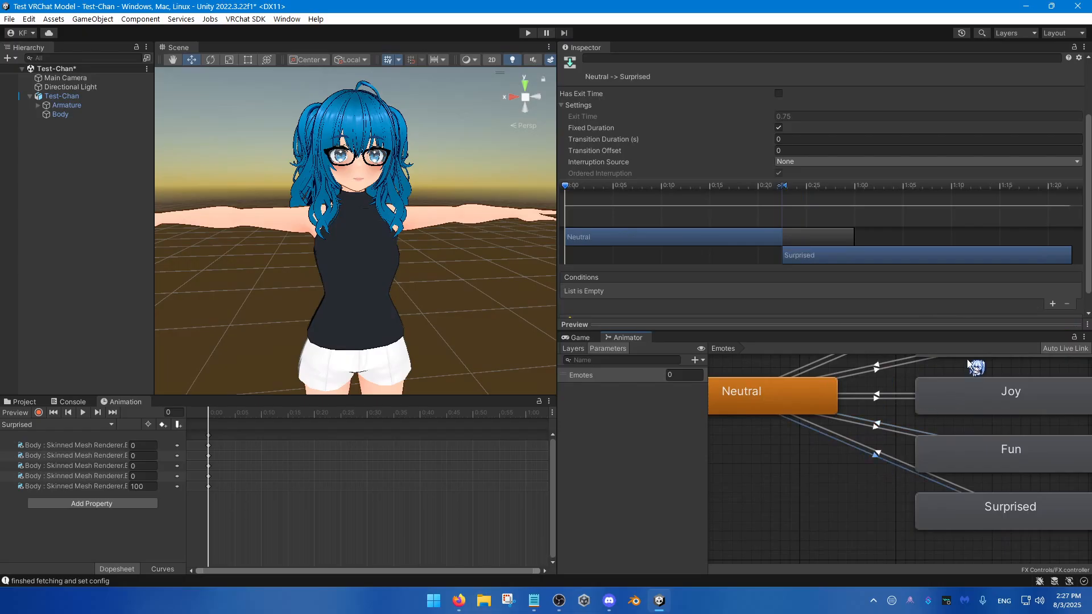
click(1053, 304)
click(935, 291)
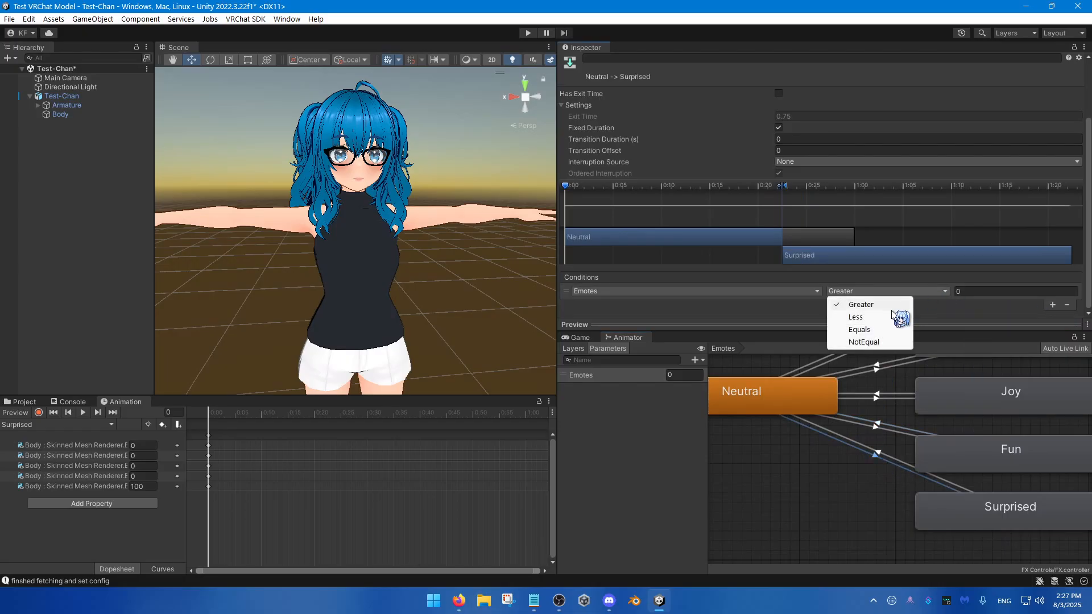
click(859, 330)
click(984, 291)
text(5)
Step: Add a condition to the Surprised-to-Neutral transition requiring Emotes to be NotEqual to 5, and deselect the transition
click(881, 449)
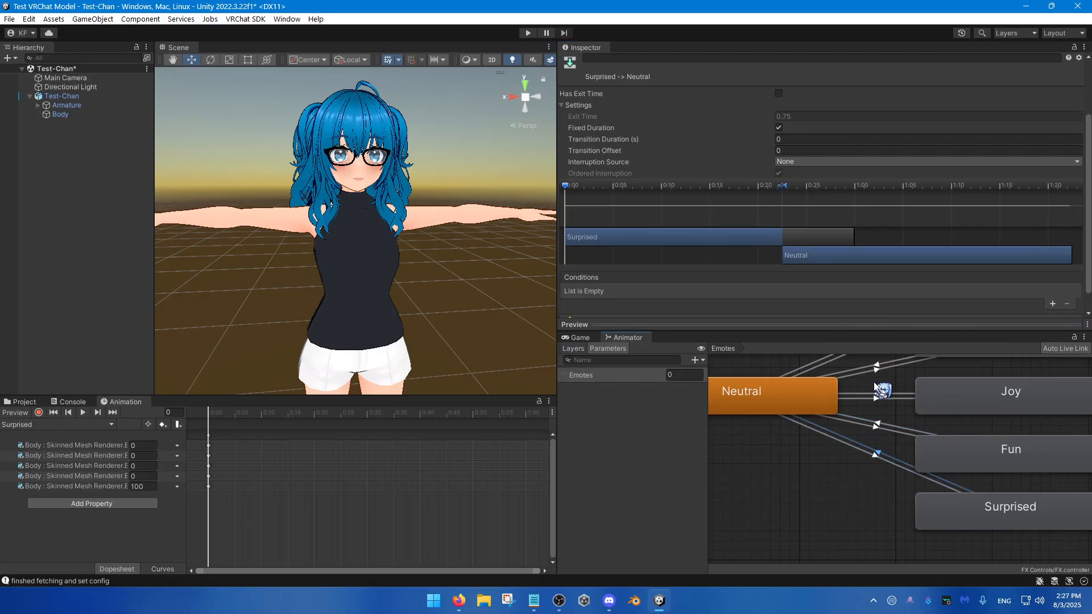
click(1053, 304)
click(936, 292)
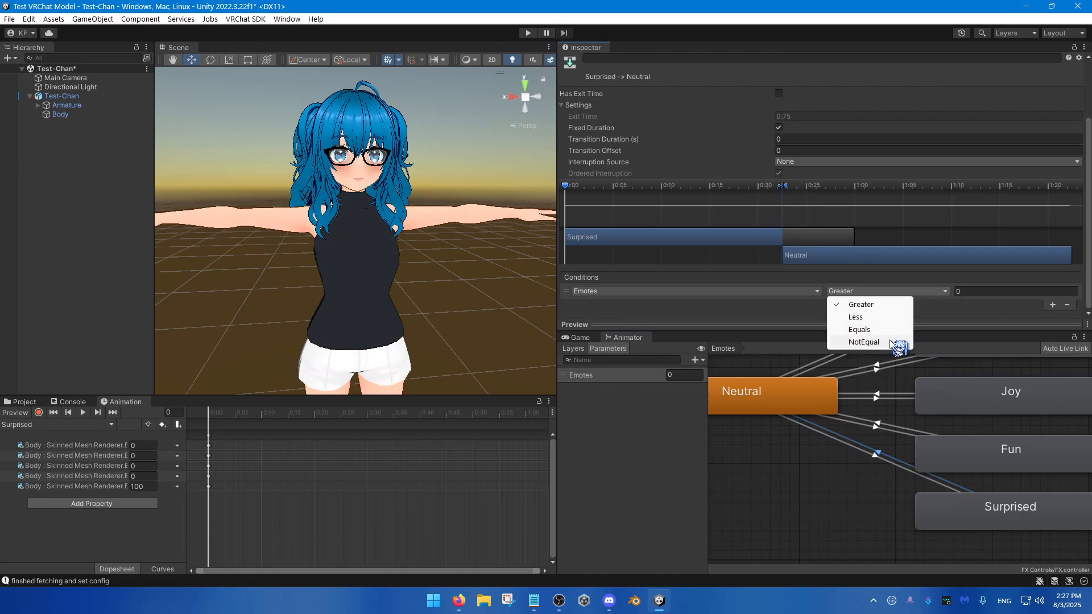
click(864, 342)
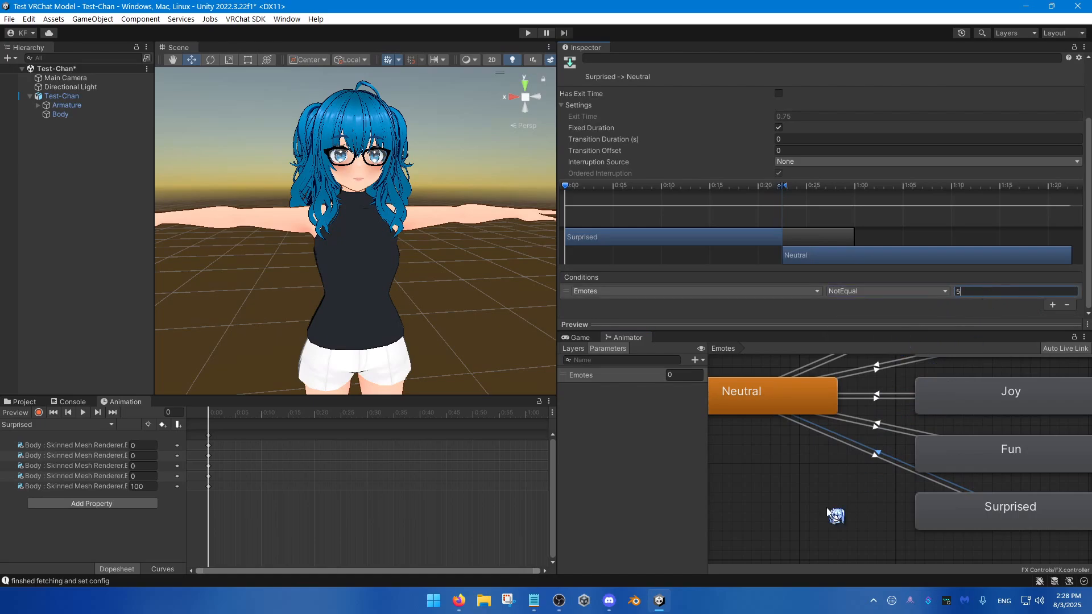
click(830, 509)
scroll(826, 496, down, 5)
middle_drag(833, 487, 908, 490)
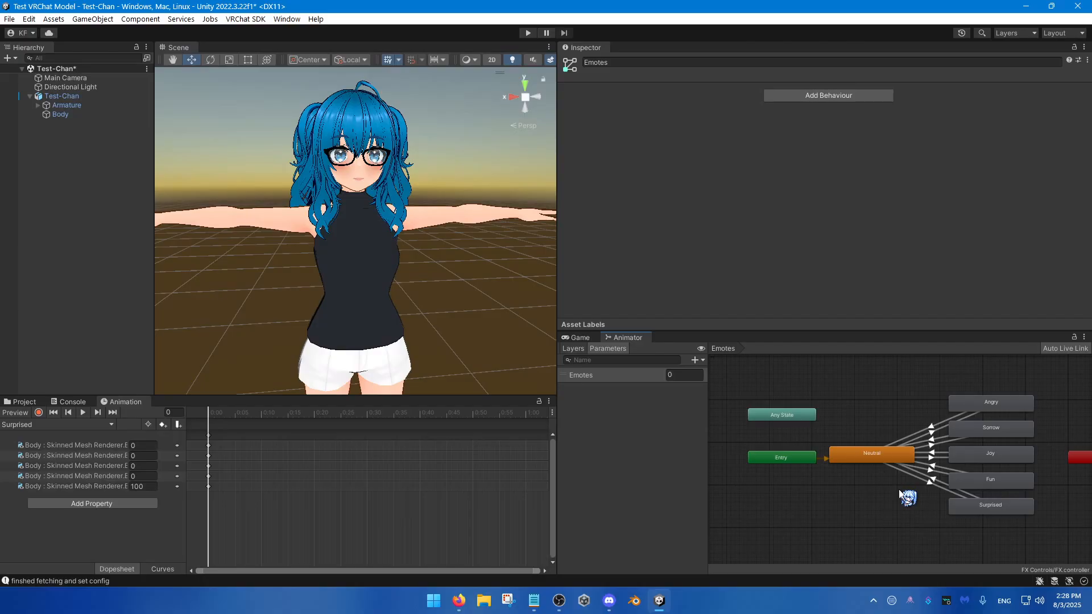
scroll(899, 490, up, 4)
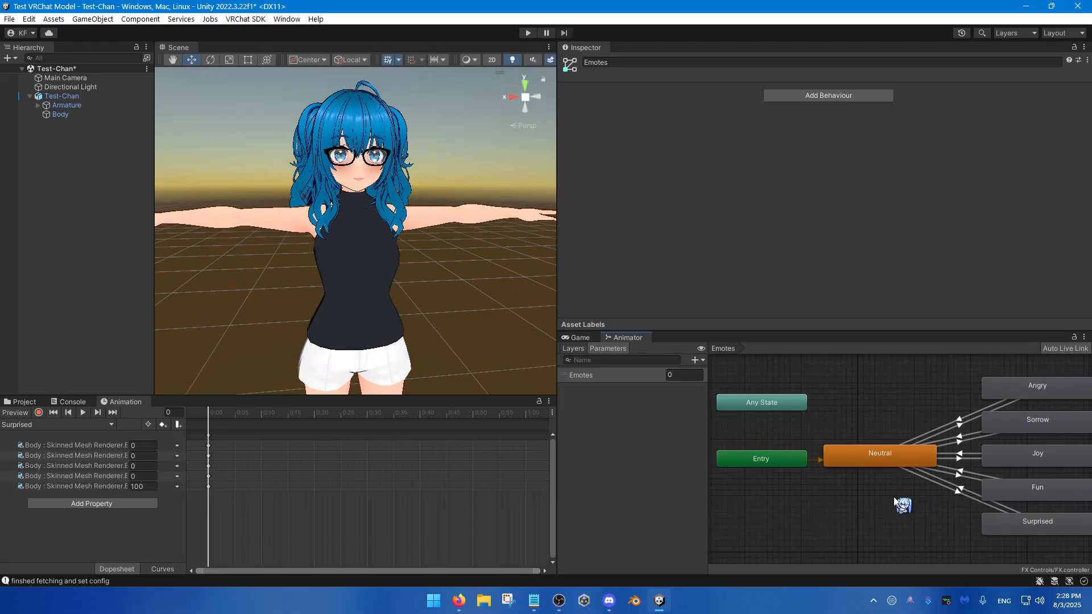
middle_drag(902, 507, 882, 503)
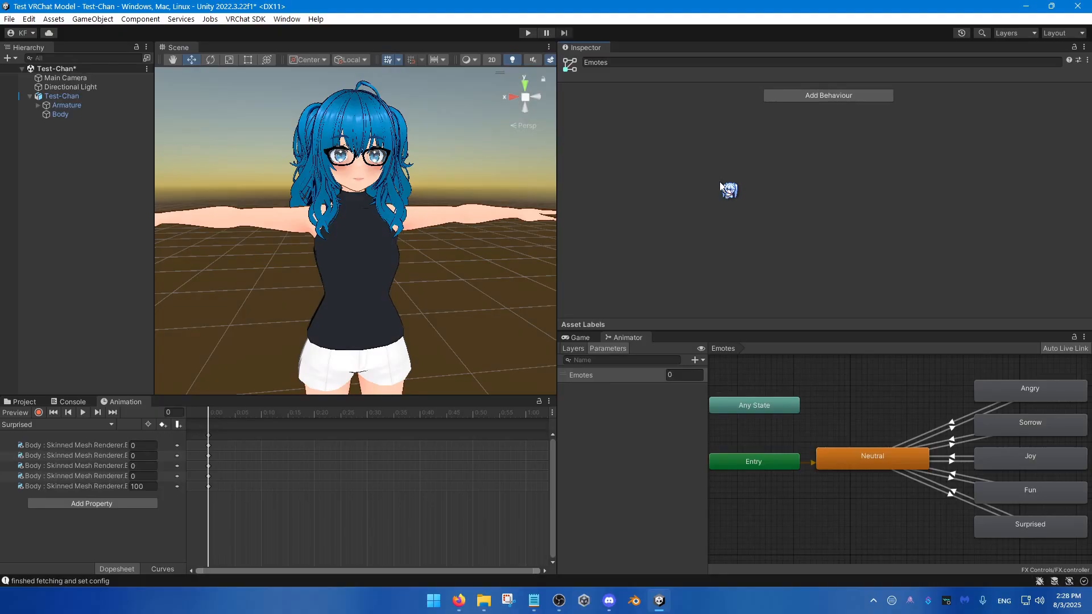
Step: Bring up the FX Controls assets and the Expressions settings in Test-Chan's VRC Avatar Descriptor, and widen the asset browser area
click(33, 402)
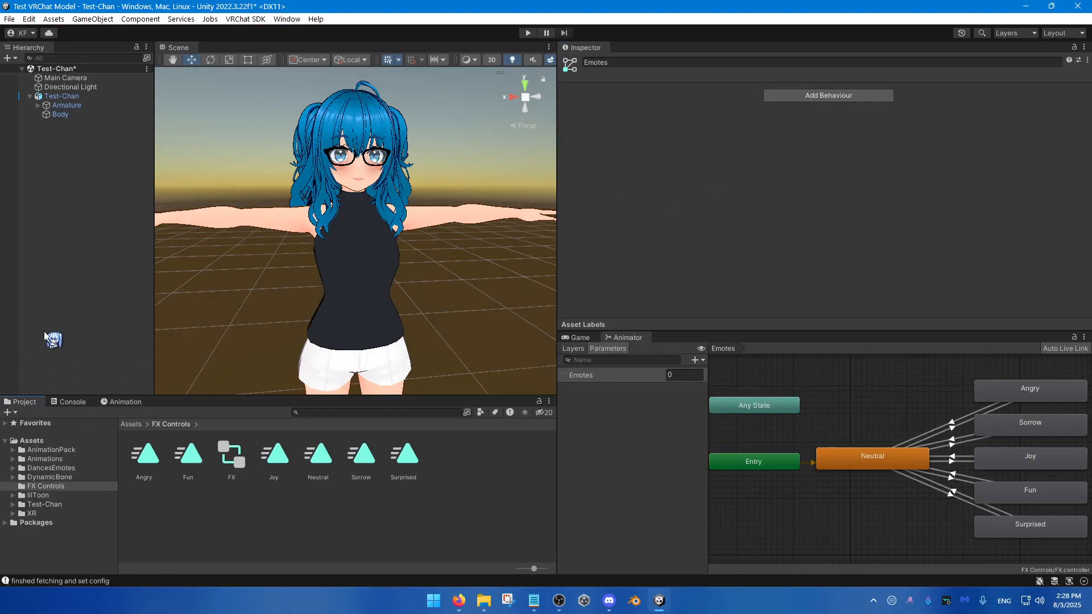
click(96, 96)
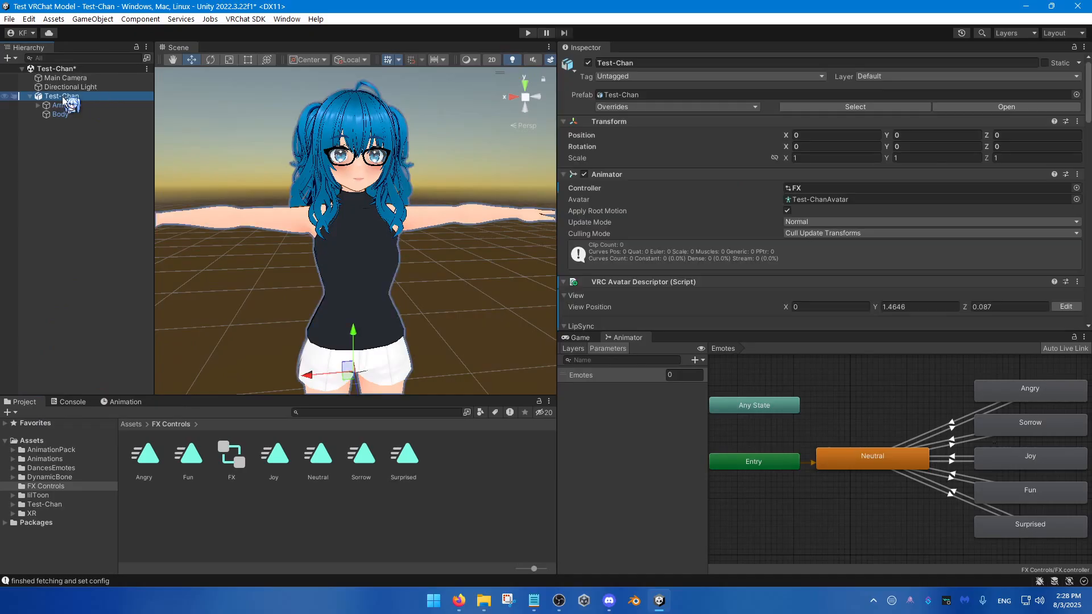
scroll(729, 268, down, 3)
scroll(729, 267, down, 10)
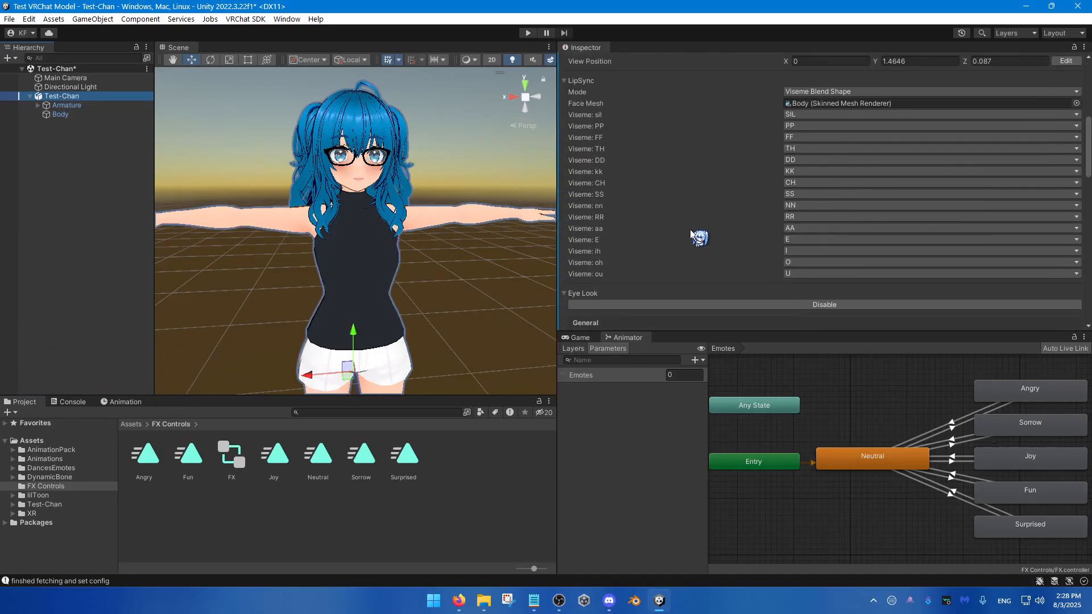
scroll(678, 244, down, 3)
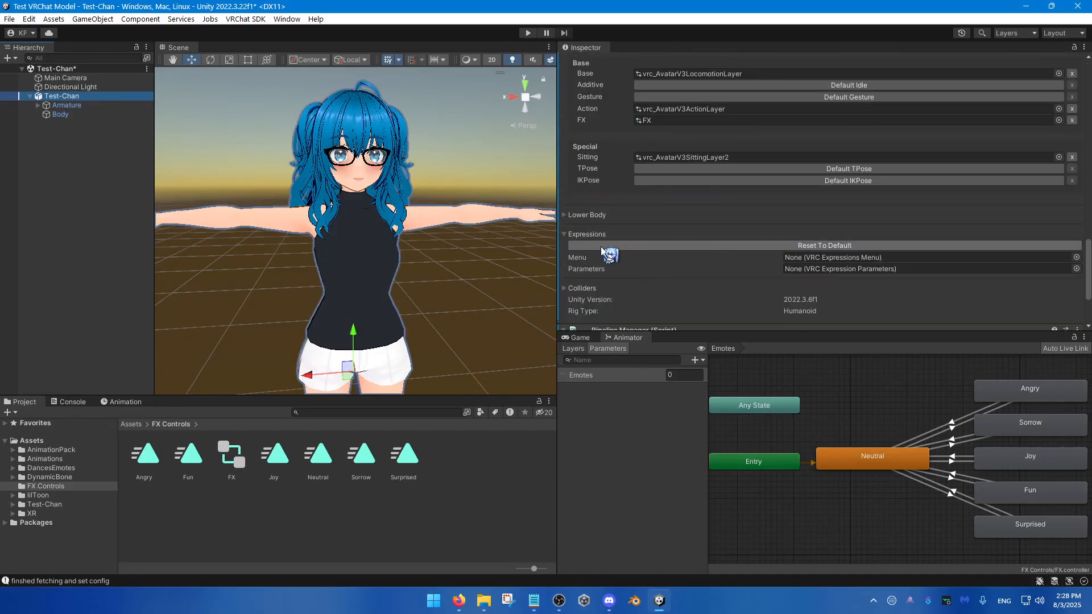
drag(608, 254, 595, 272)
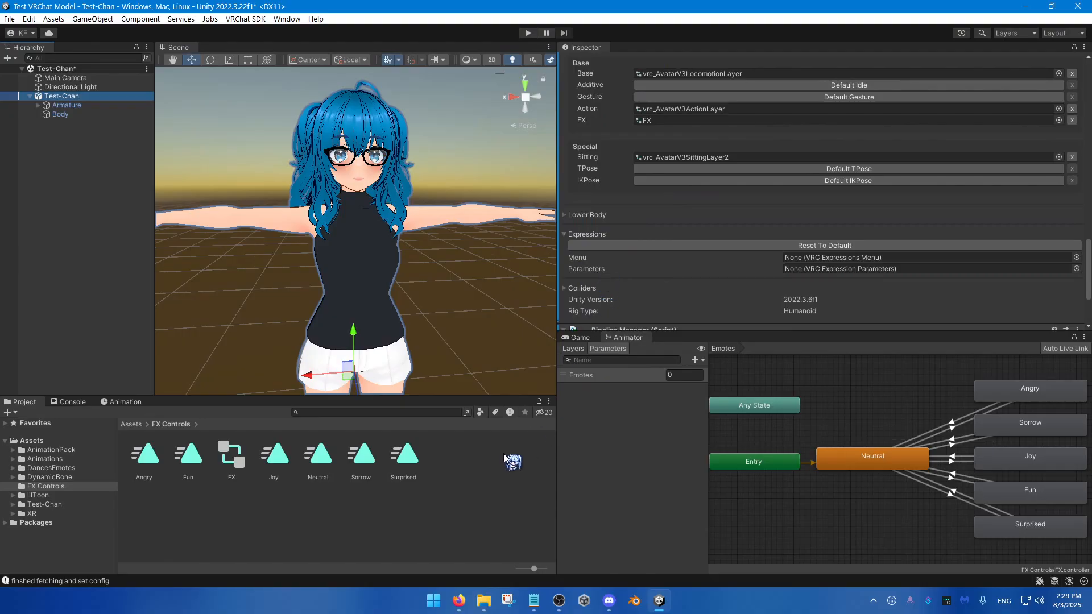
drag(558, 446, 682, 454)
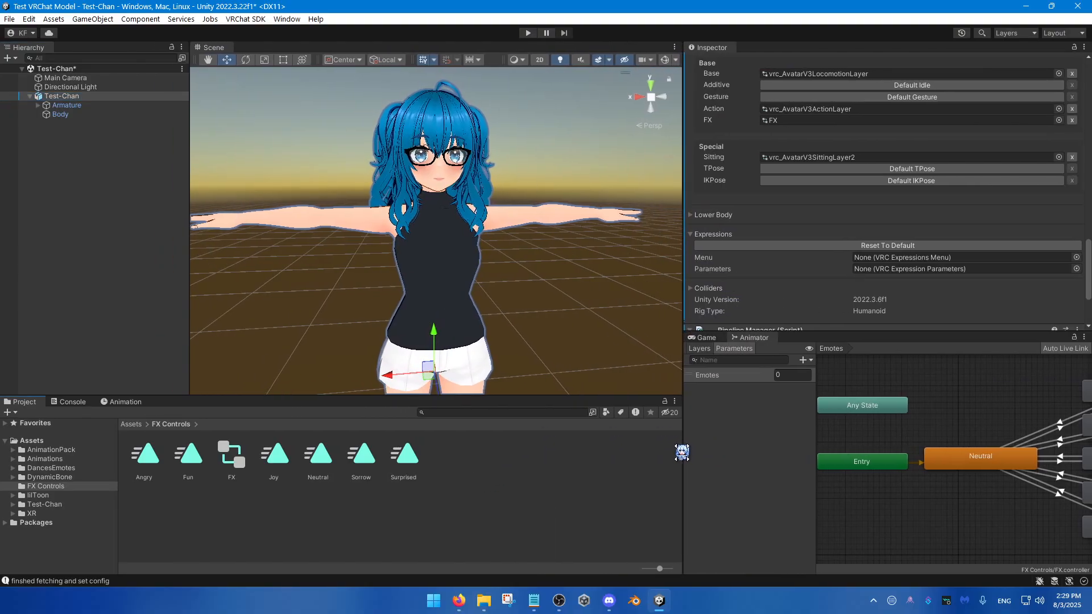
Step: Create a VRChat Expression Parameters asset named Param in the FX Controls folder
right_click(459, 478)
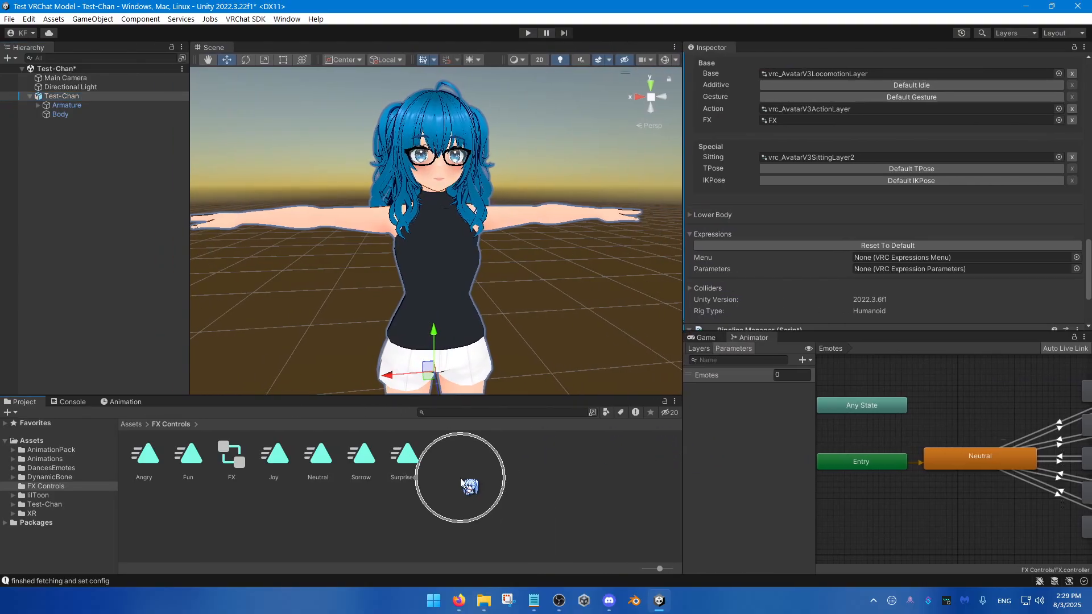
mouse_move(545, 94)
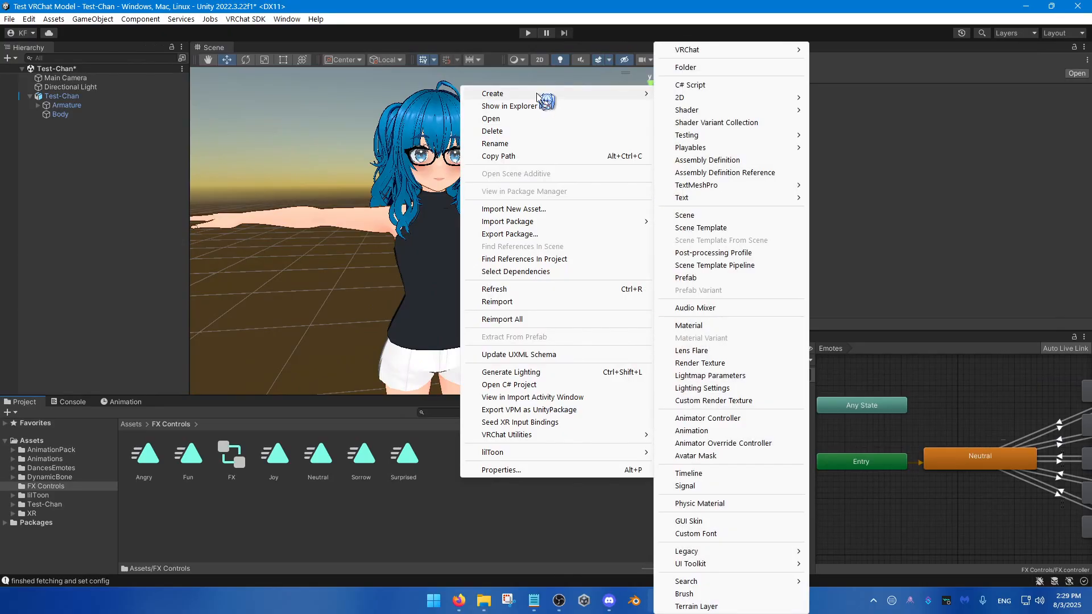
mouse_move(711, 51)
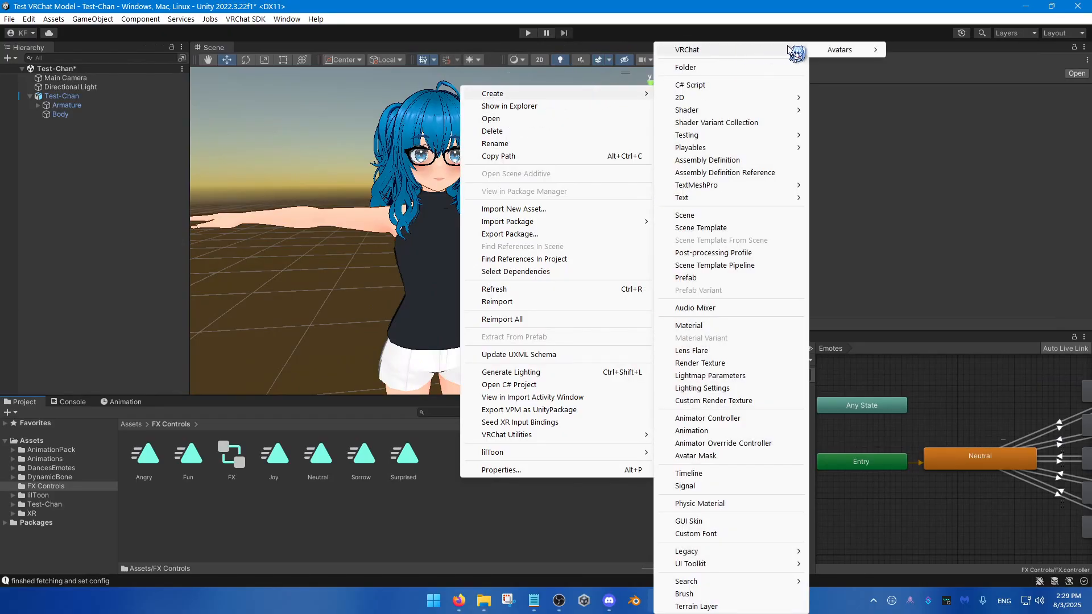
mouse_move(856, 53)
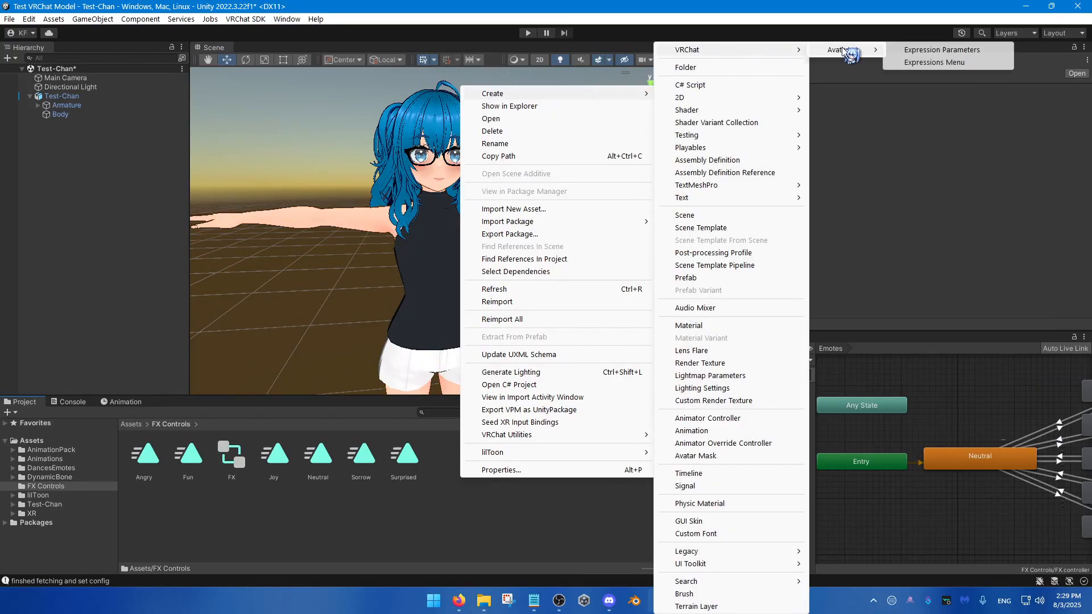
click(939, 50)
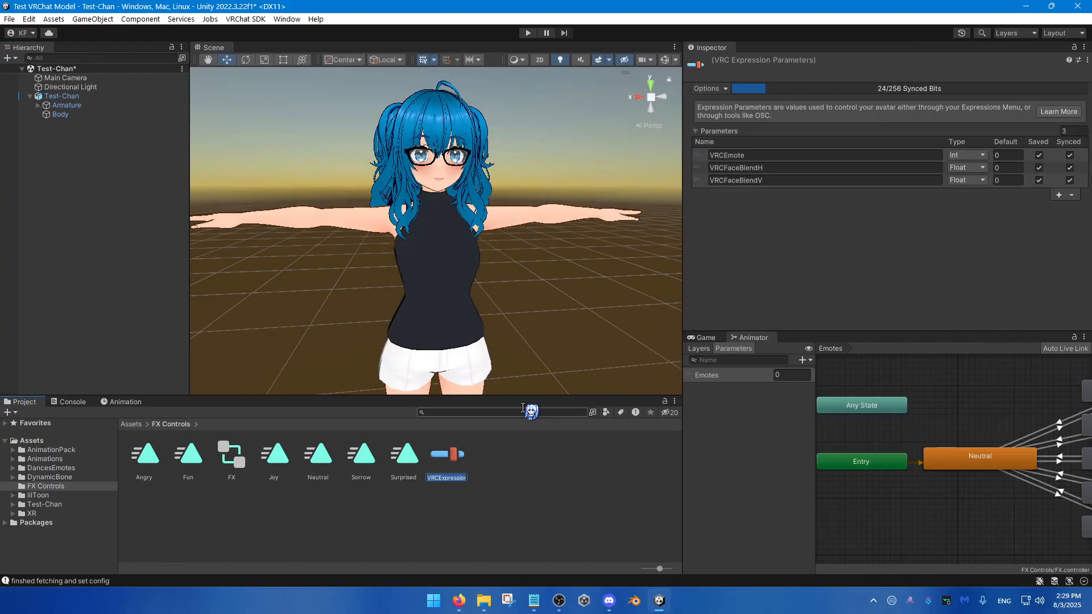
text(Param)
key(Return)
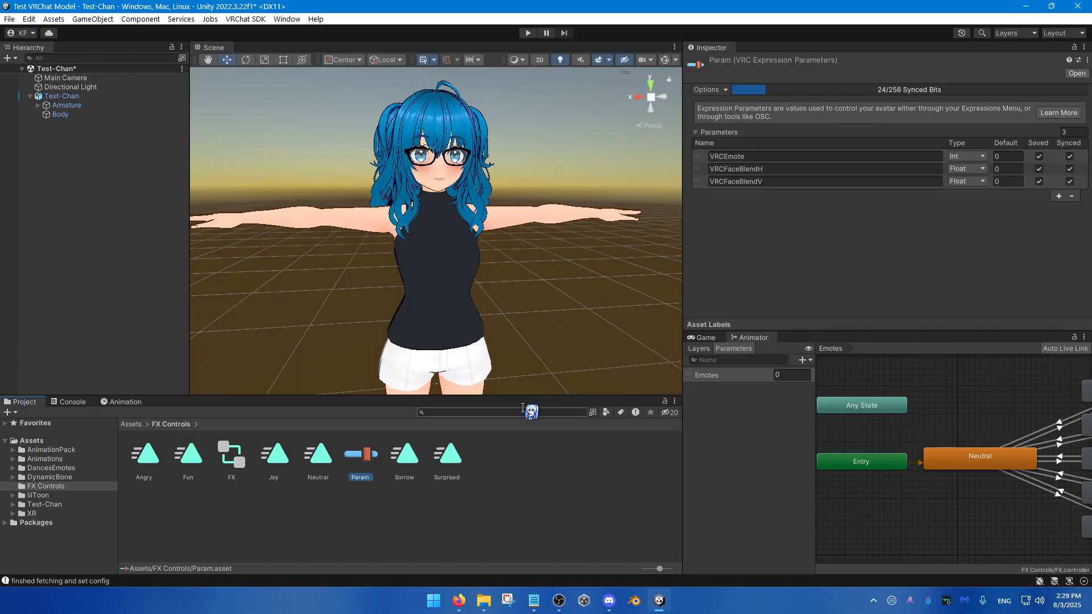
Step: Create a VRChat Expressions Menu asset named Main Menu in the FX Controls folder
right_click(502, 469)
mouse_move(549, 83)
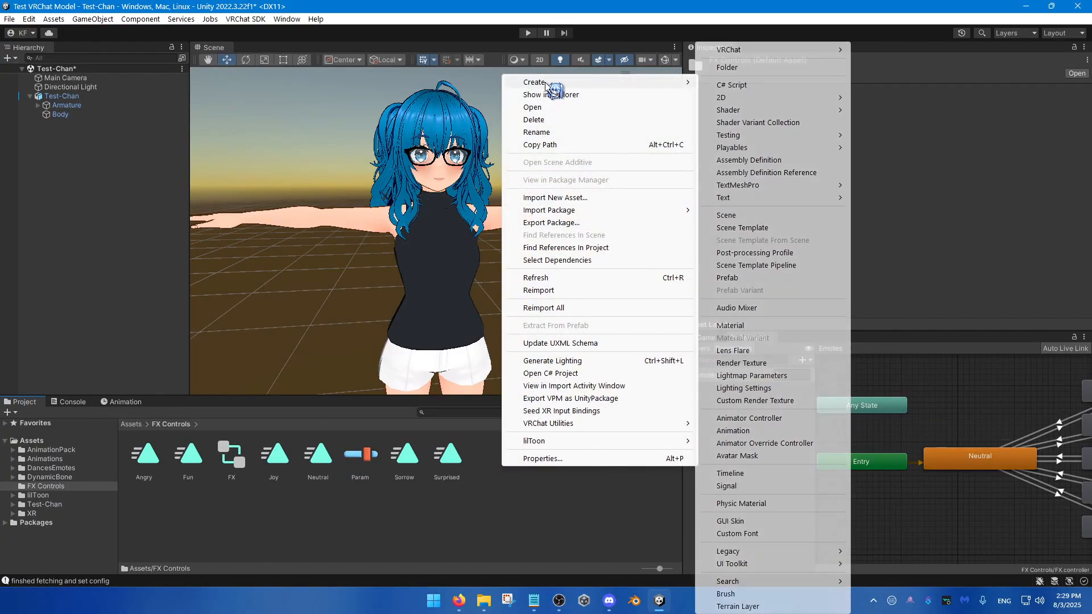
mouse_move(758, 51)
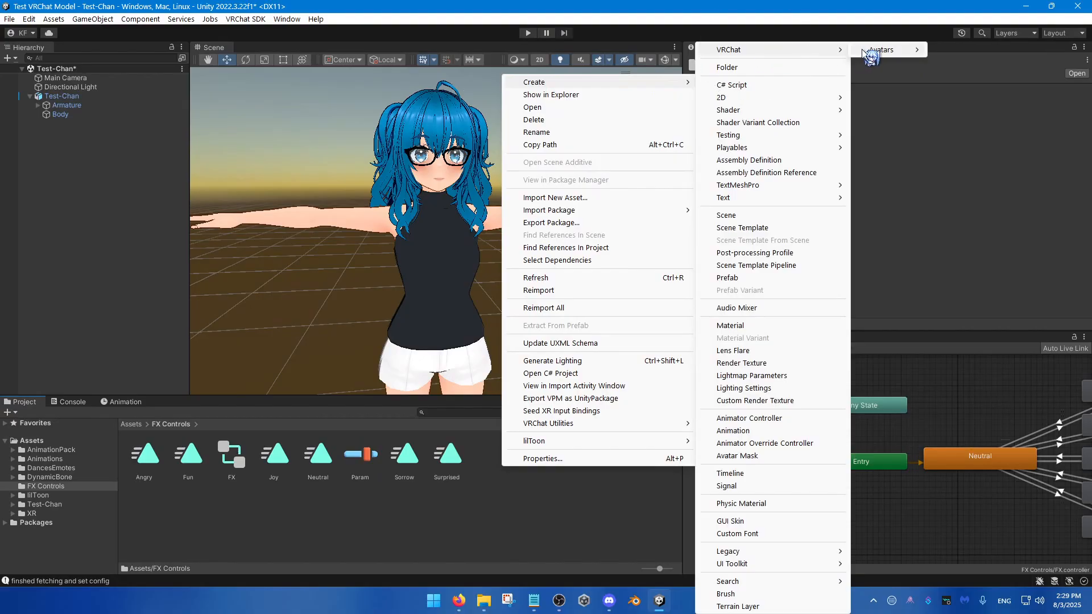
mouse_move(880, 50)
click(950, 62)
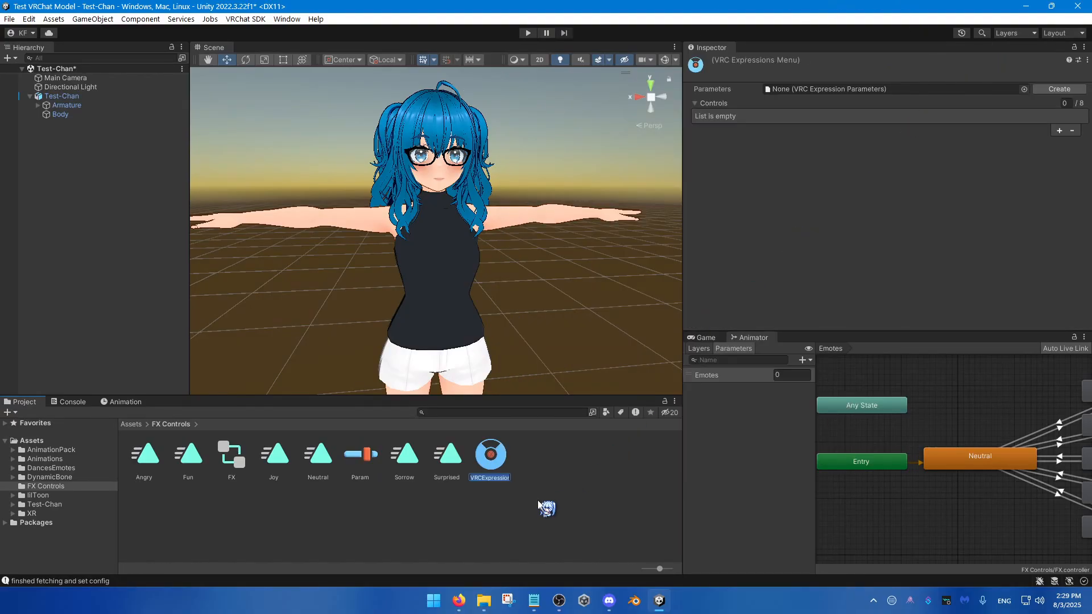
text(Main Menu)
key(Return)
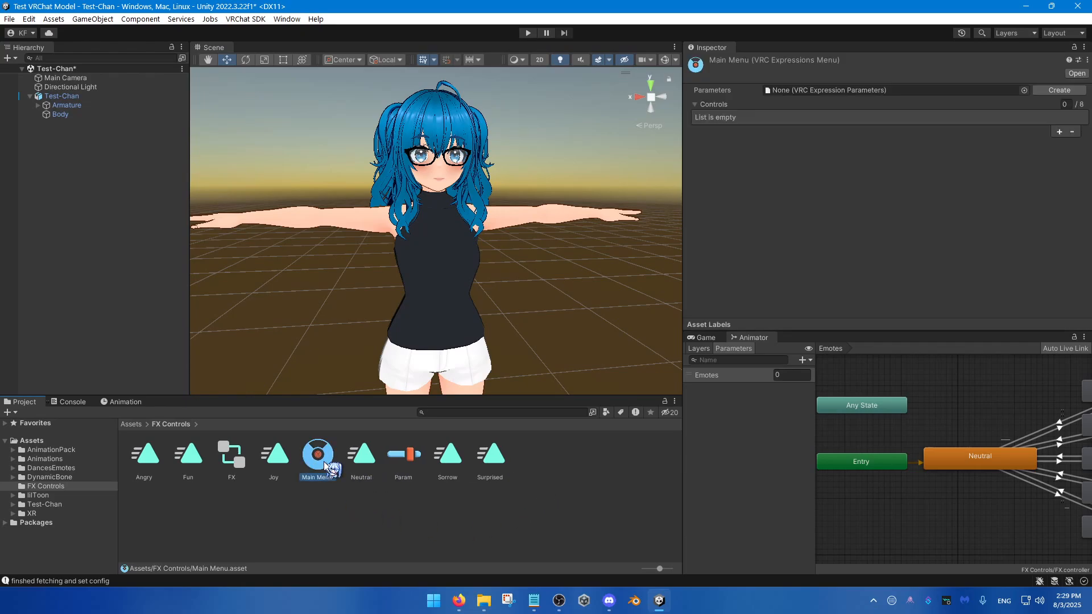
Step: Duplicate the Main Menu asset and rename the copy Emotes
key(ctrl+d)
right_click(362, 462)
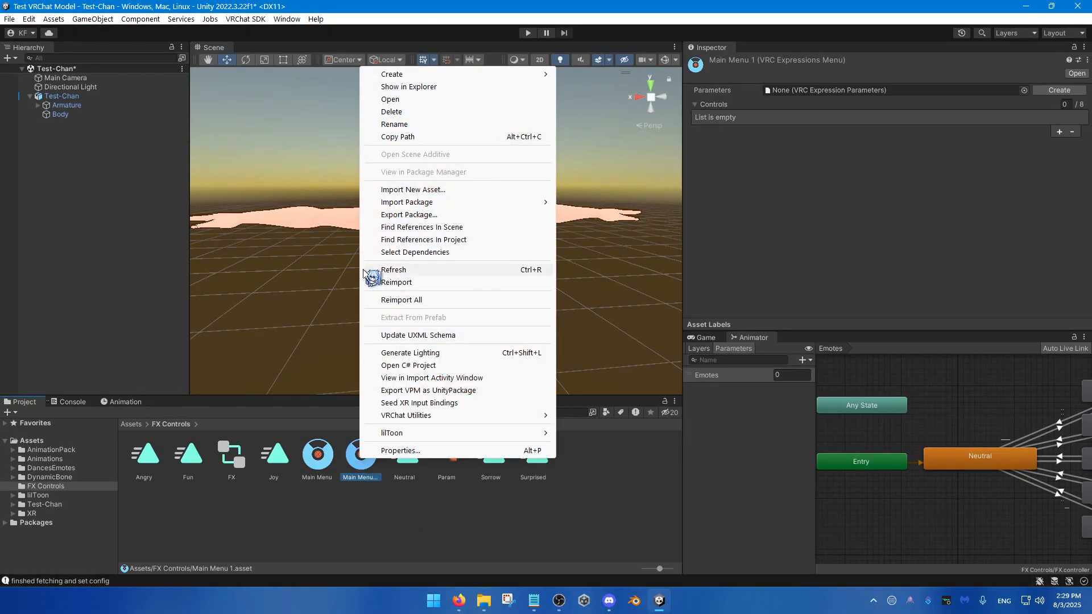
click(400, 126)
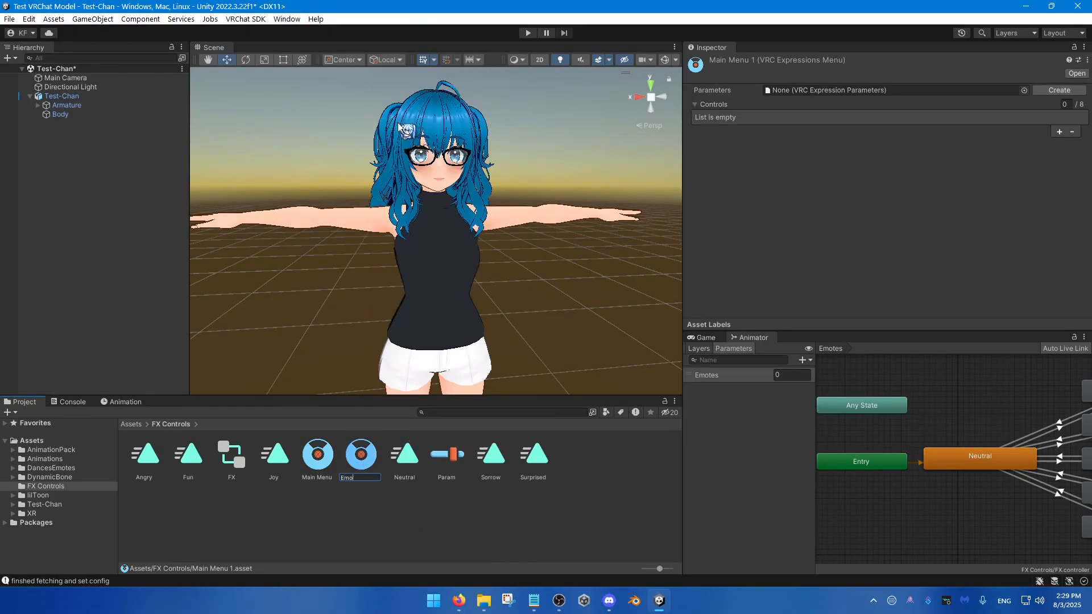
key(Return)
click(348, 470)
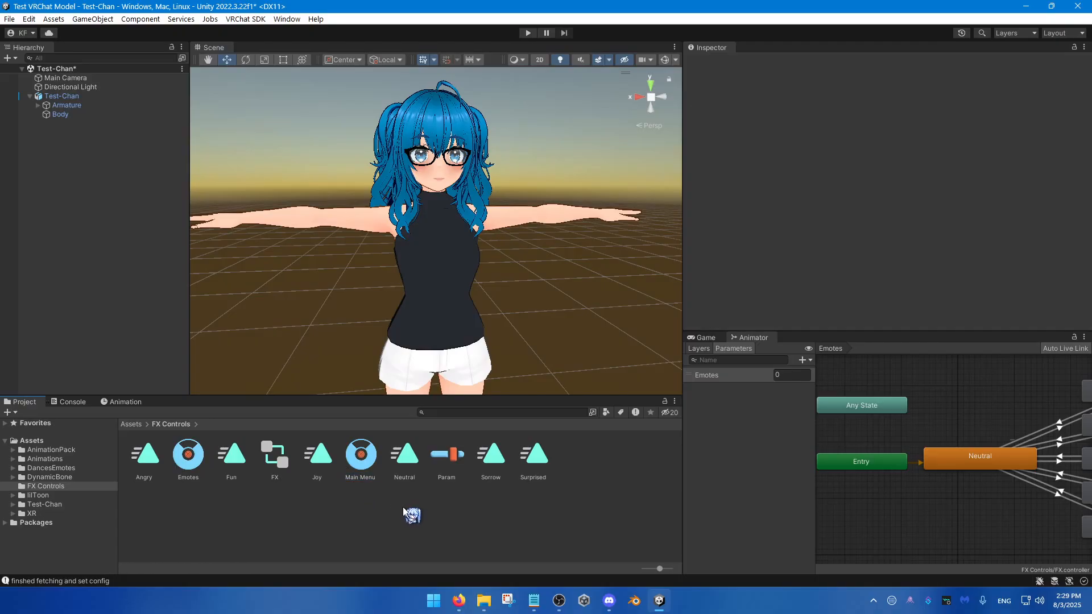
Step: Remove the VRCFaceBlendV and VRCFaceBlendH parameters from the Param asset
click(447, 455)
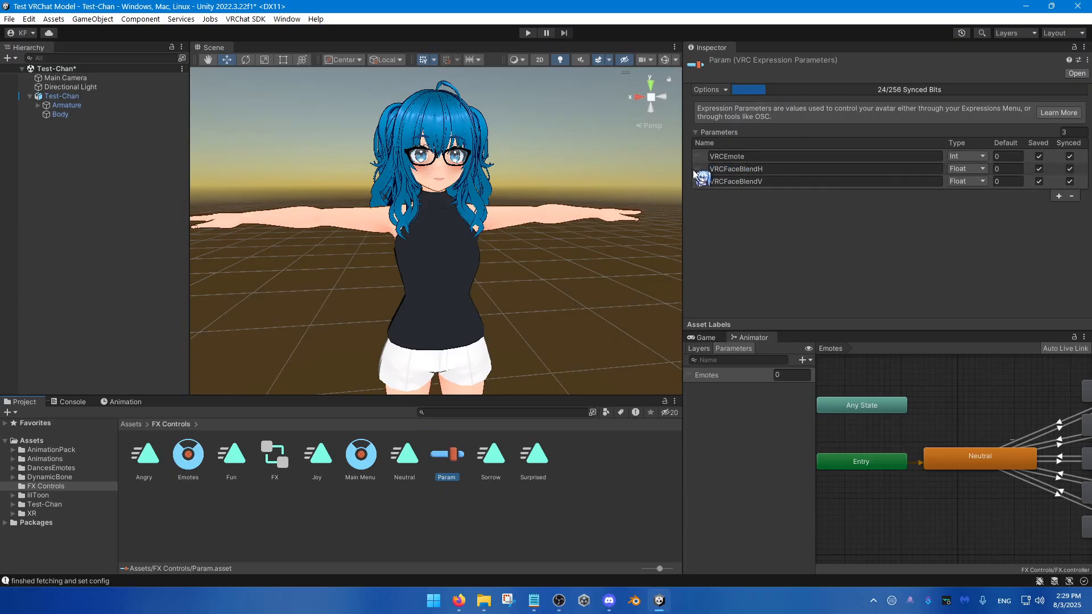
click(702, 181)
click(701, 157)
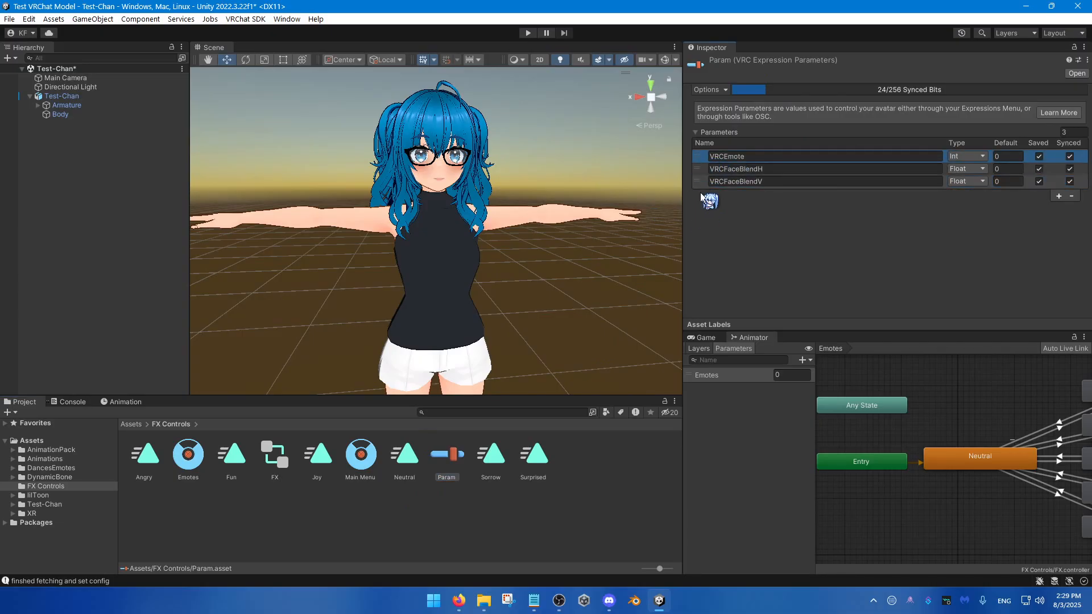
click(704, 182)
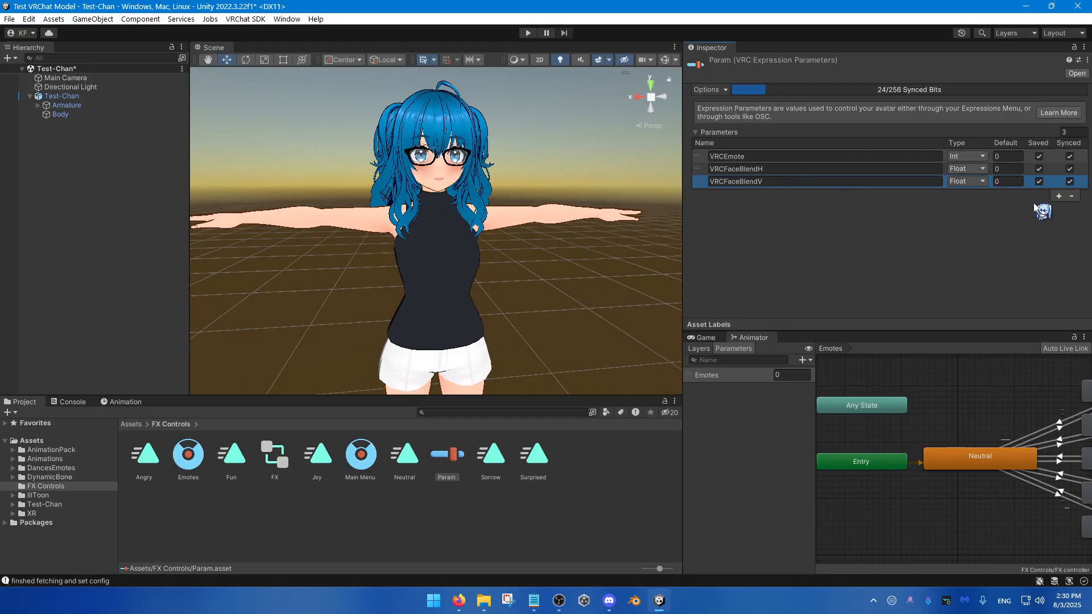
click(1073, 196)
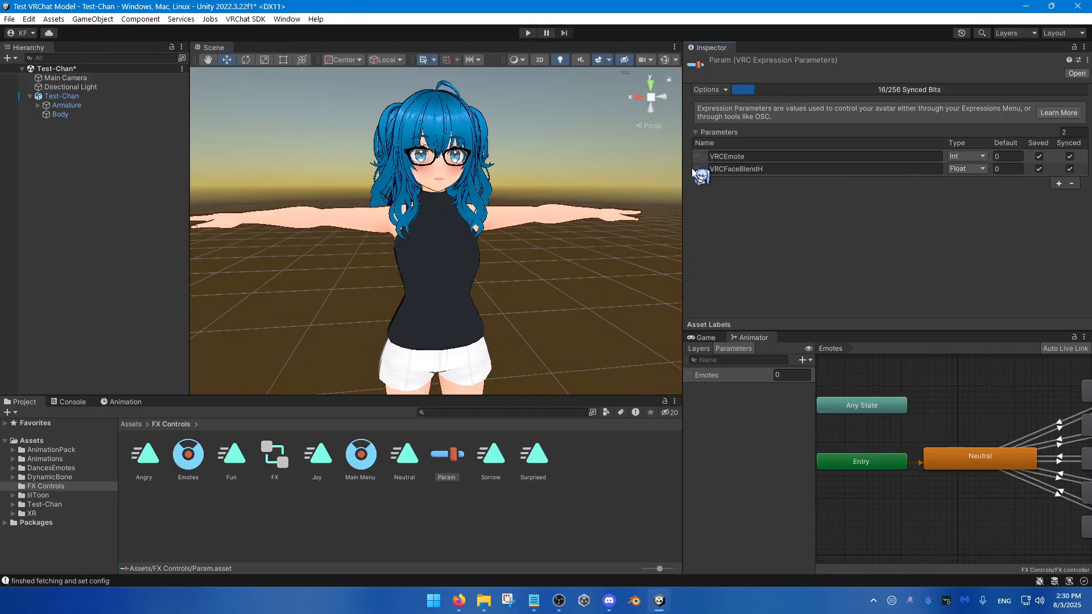
click(1071, 183)
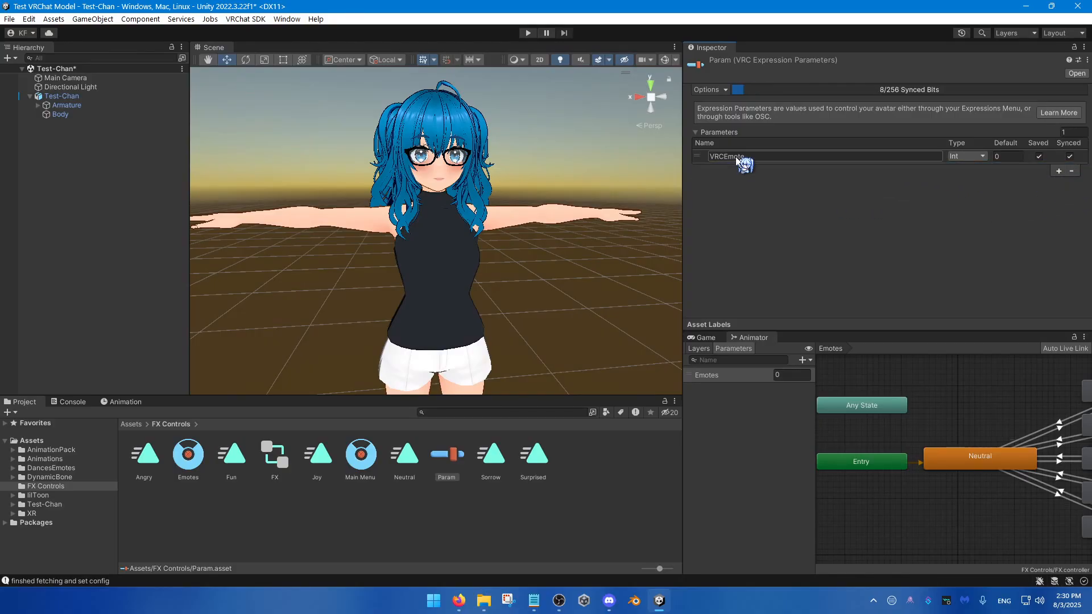
Step: Rename the VRCEmote parameter in Param to Emotes, matching the Animator parameter, and keep its type as Int
click(749, 157)
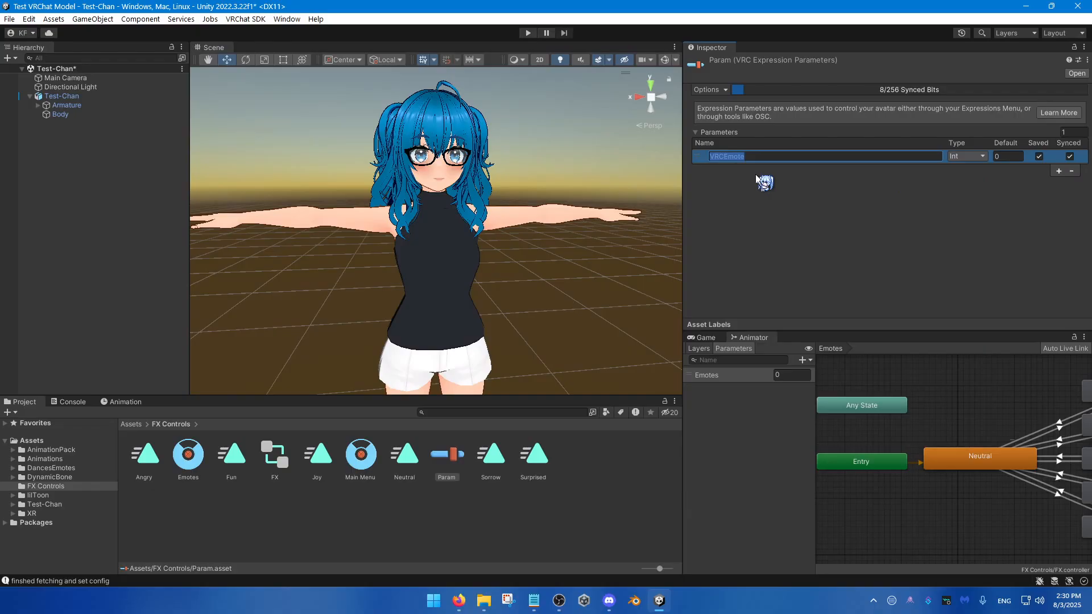
text(Emot)
click(718, 373)
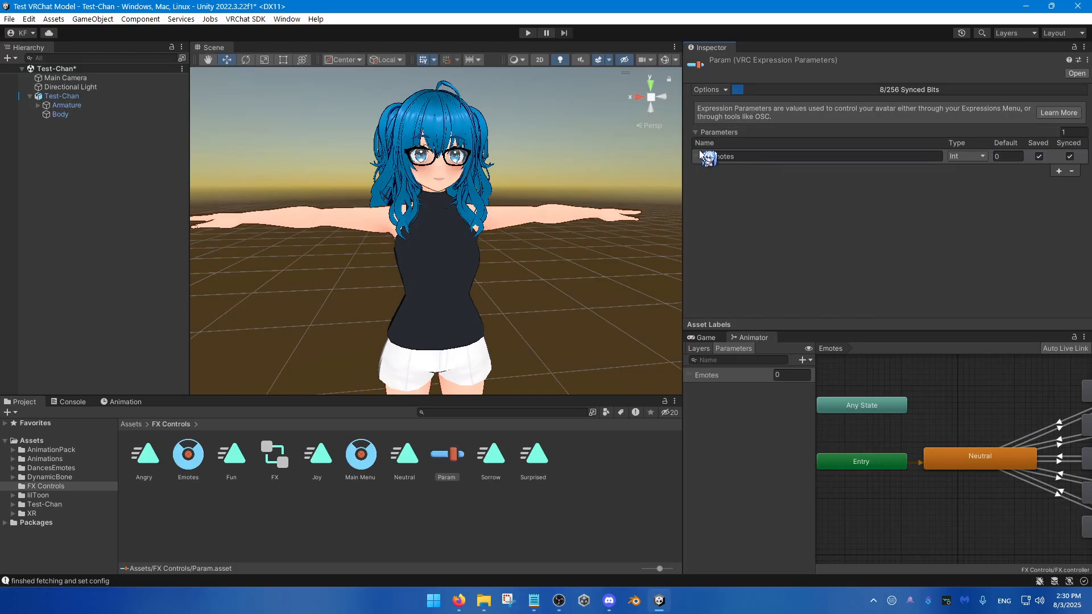
click(967, 156)
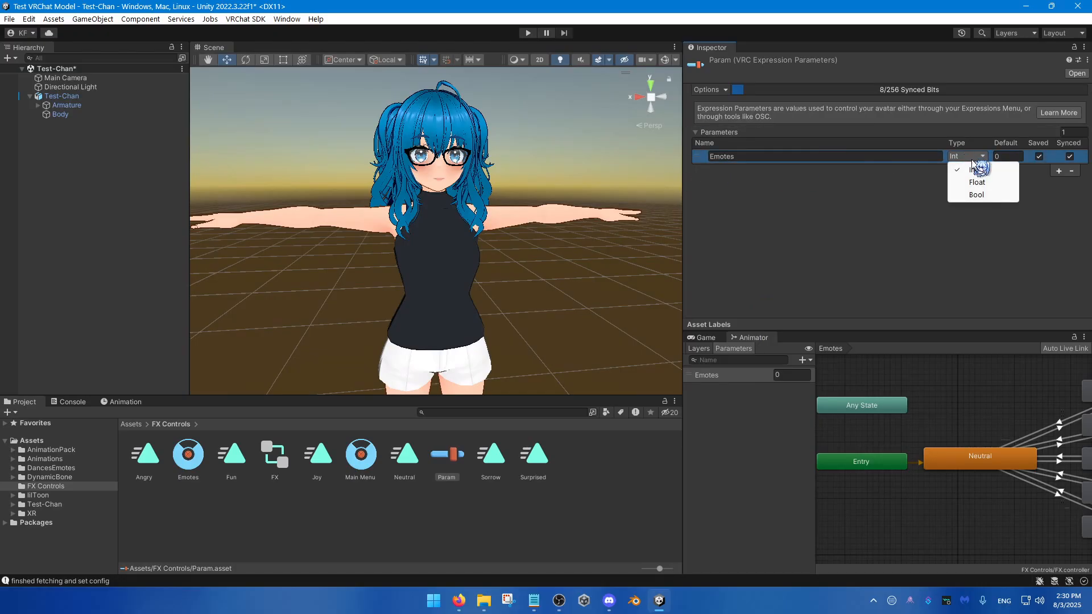
click(855, 190)
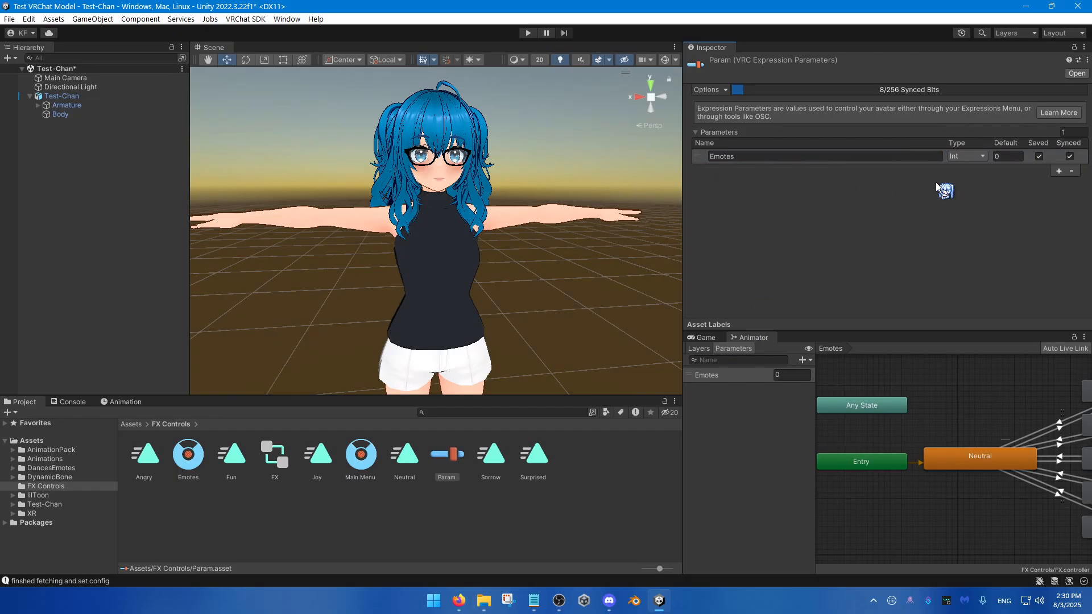
Step: Try a default value of 1 for the Emotes parameter while checking the expression states in the Animator
scroll(961, 401, down, 1)
middle_drag(960, 402, 909, 426)
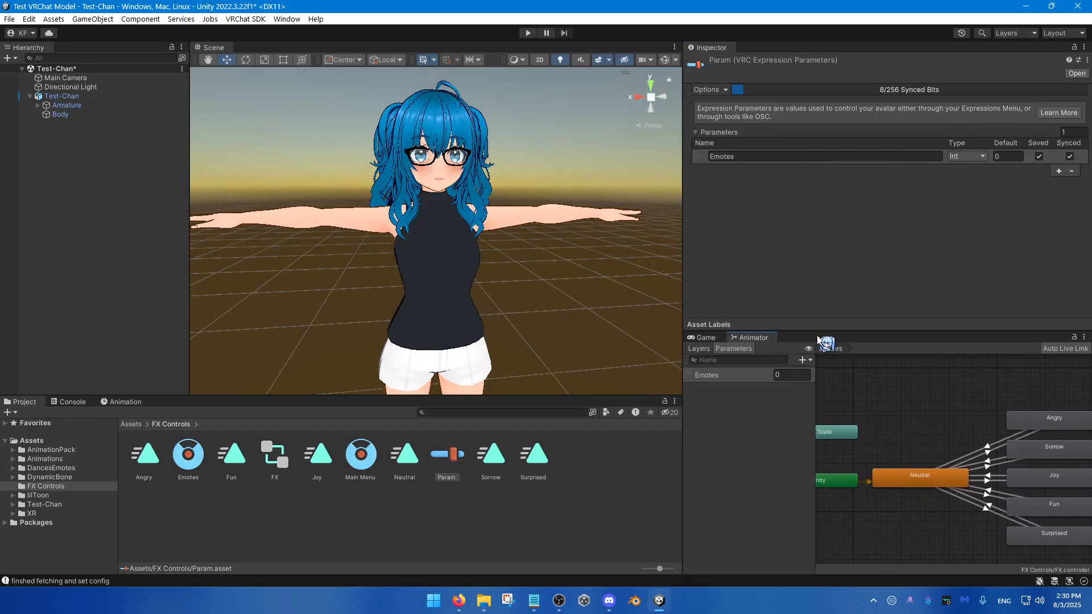
middle_drag(941, 425, 870, 412)
click(1003, 158)
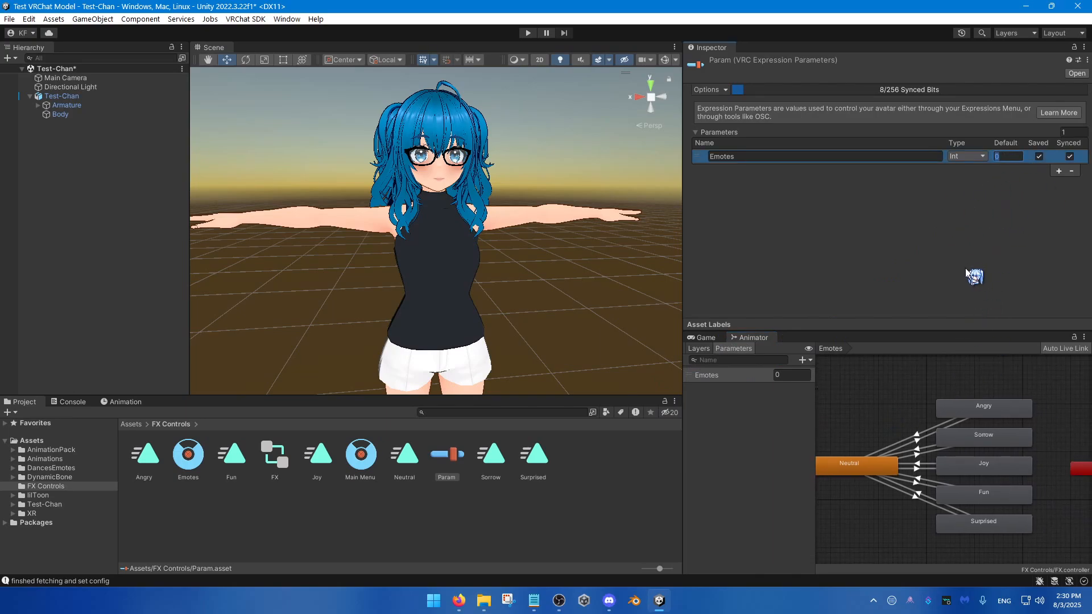
text(1)
click(937, 198)
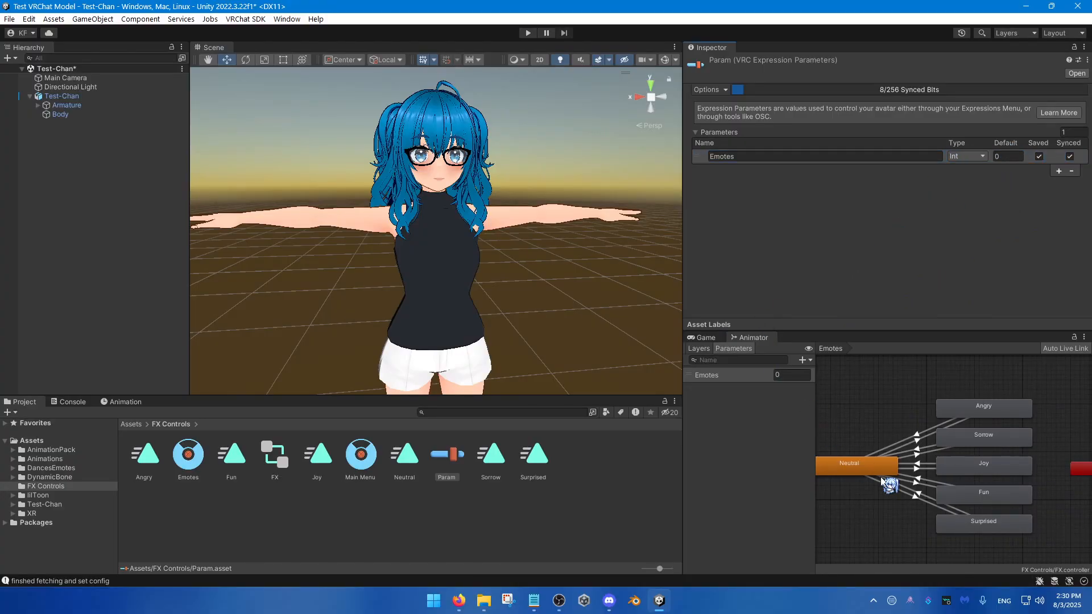
middle_drag(890, 485, 938, 483)
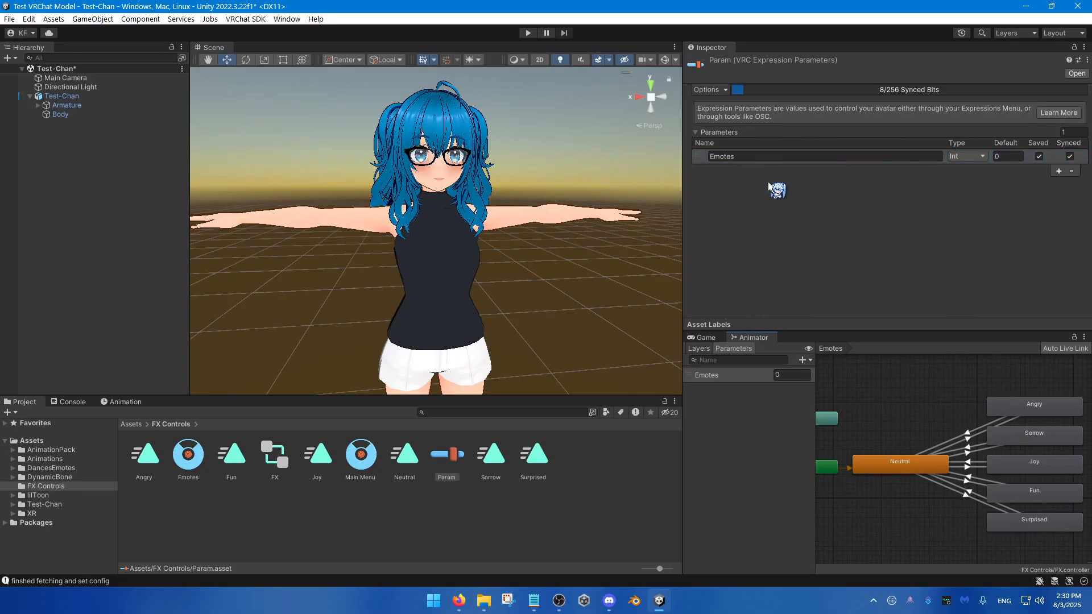
Step: Add a control named Emotes to the Main Menu expressions menu
click(359, 467)
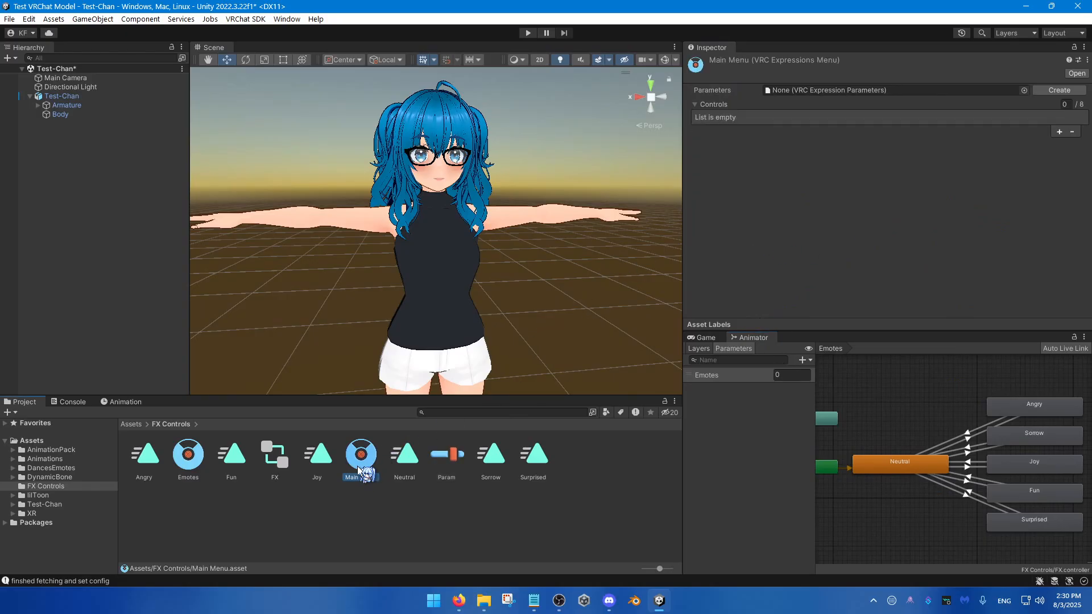
click(1058, 131)
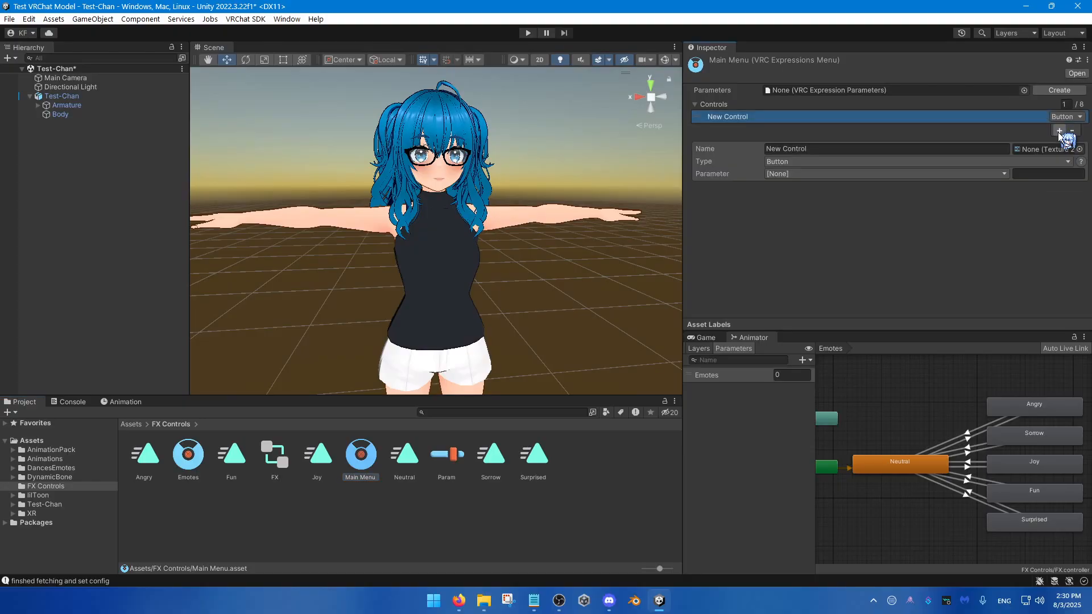
click(811, 147)
text(E)
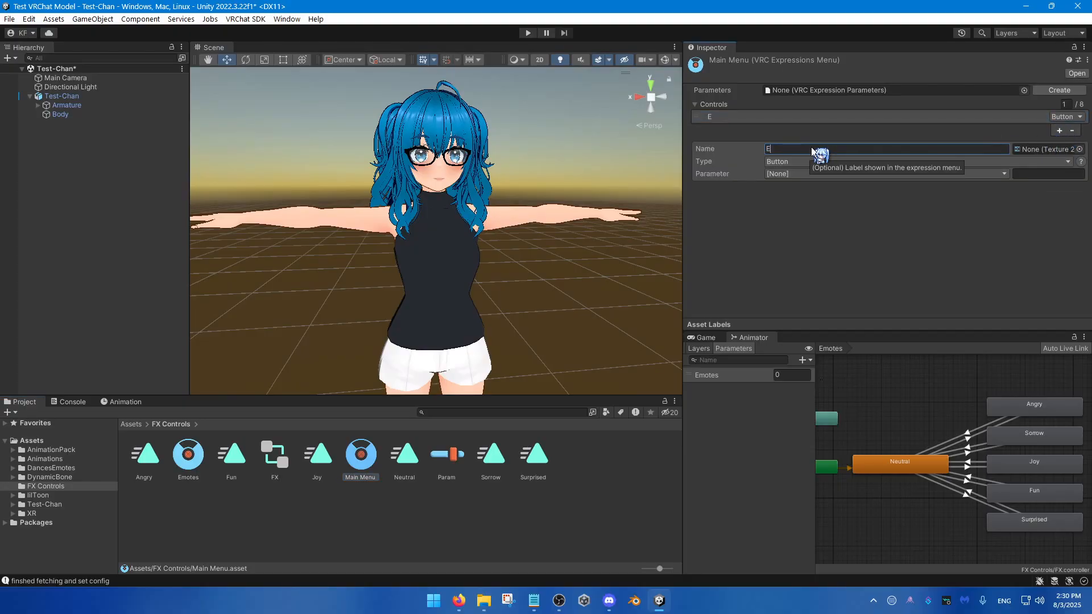
text(motes)
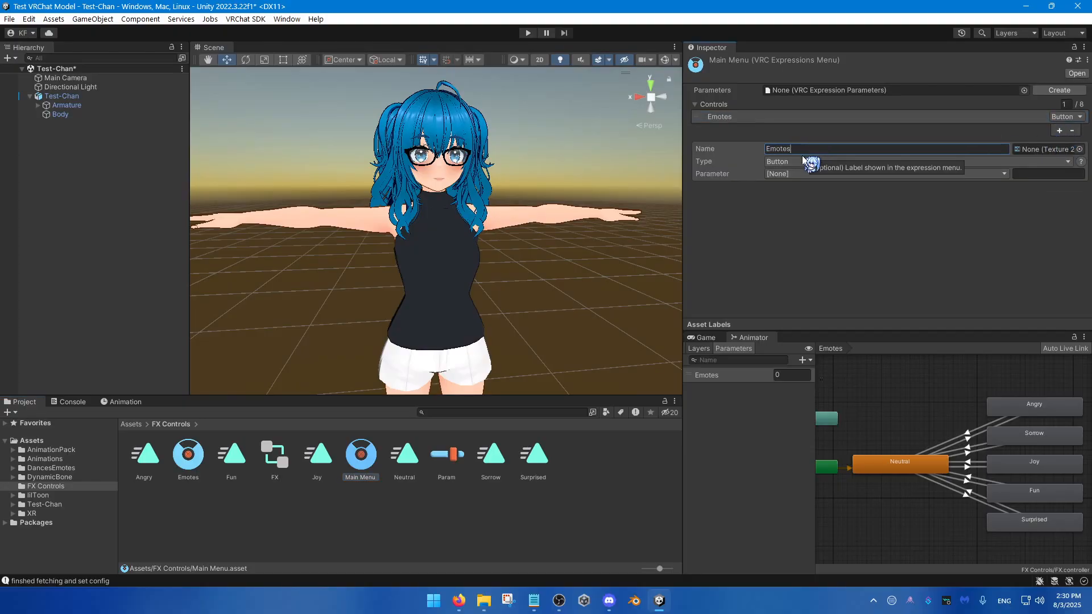
Step: Make the Emotes control in Main Menu a SubMenu and assign the Emotes expressions menu to it
click(785, 162)
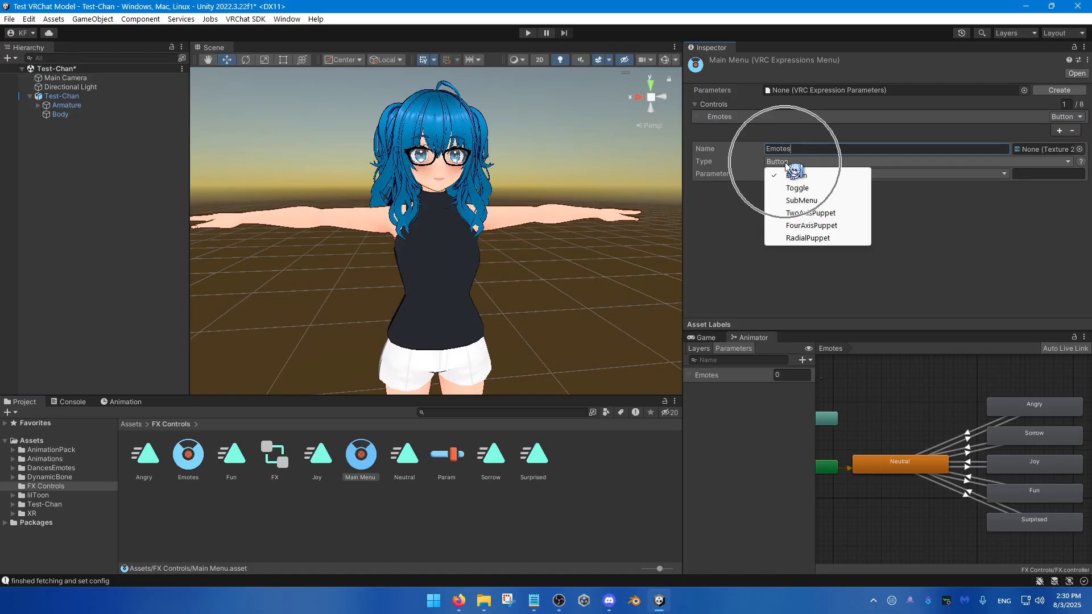
click(819, 201)
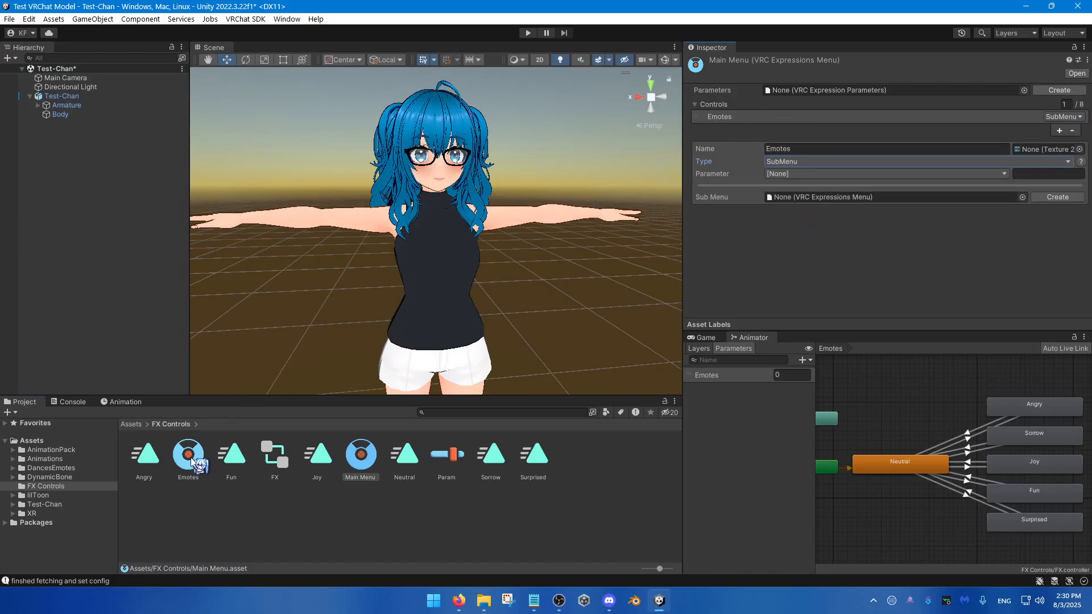
key(ctrl)
drag(191, 460, 815, 198)
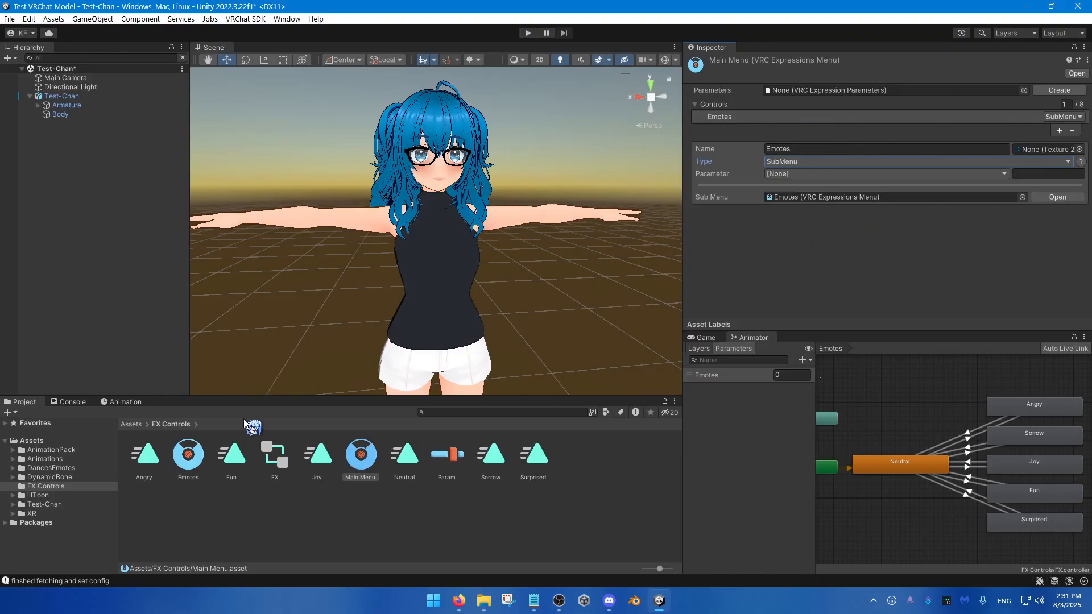
Step: Add a control named Angry to the Emotes expressions menu and make it a Toggle
click(192, 460)
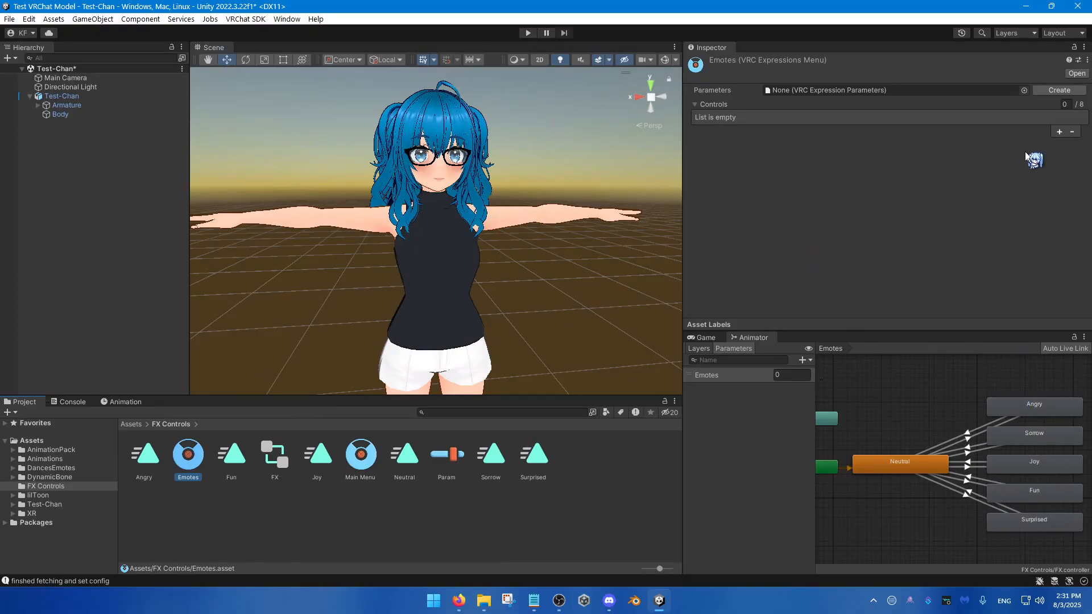
click(1058, 132)
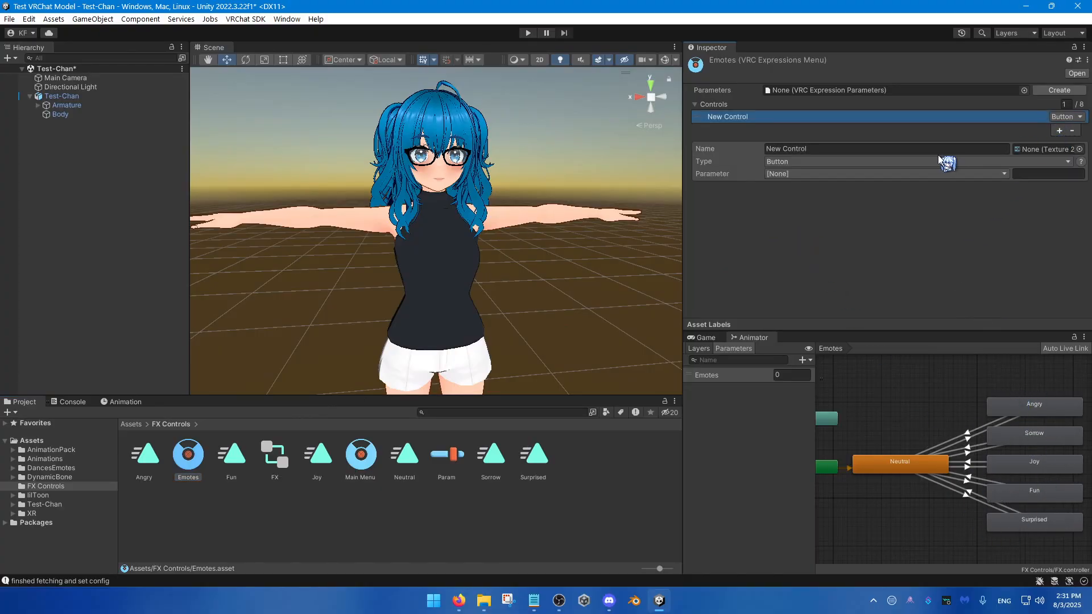
click(801, 152)
text(Angry)
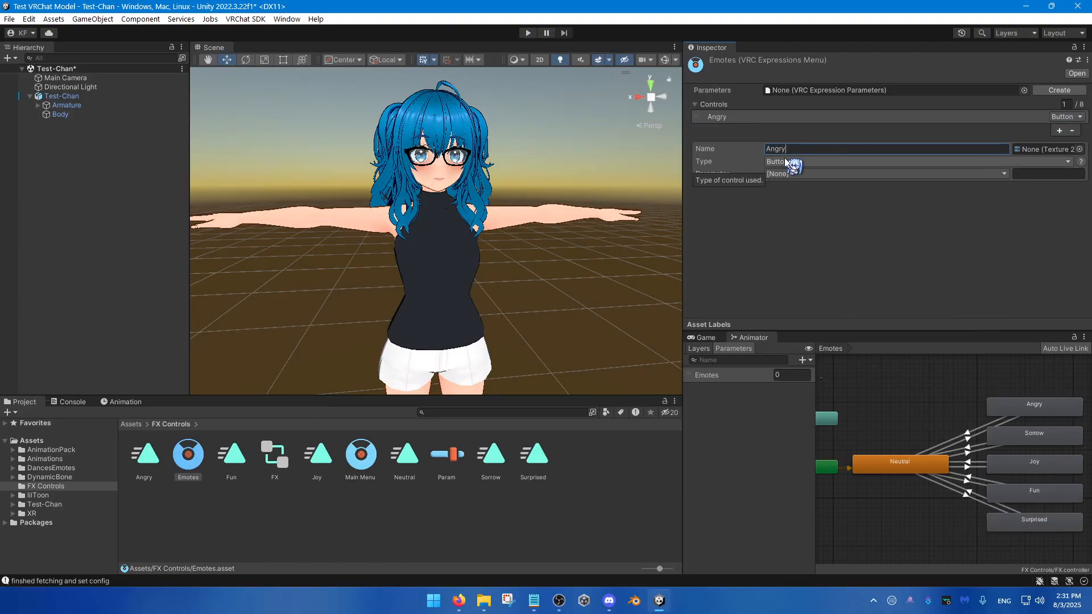
click(783, 160)
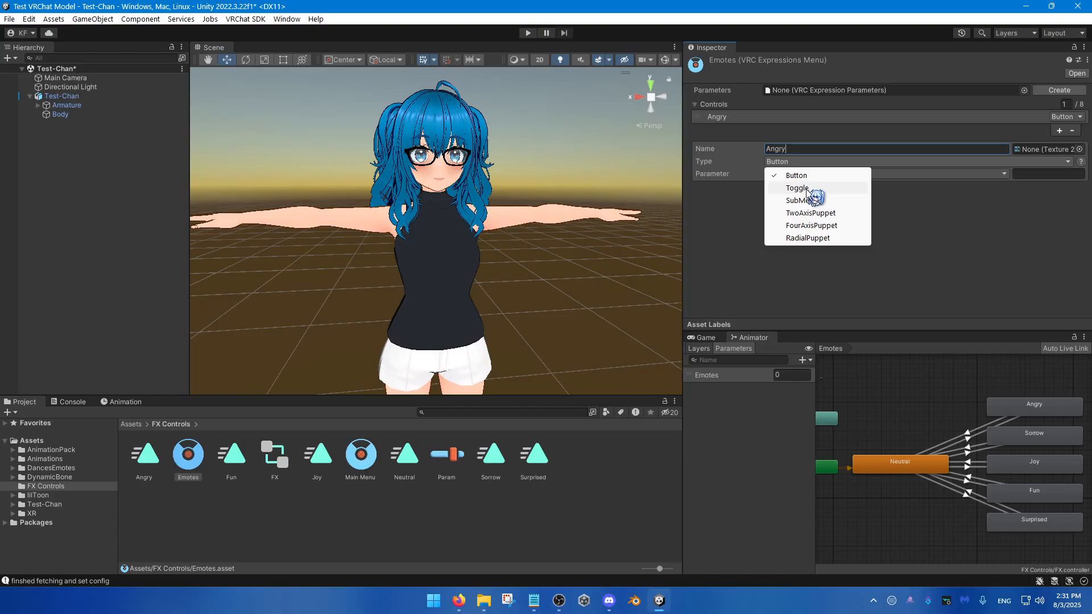
click(806, 189)
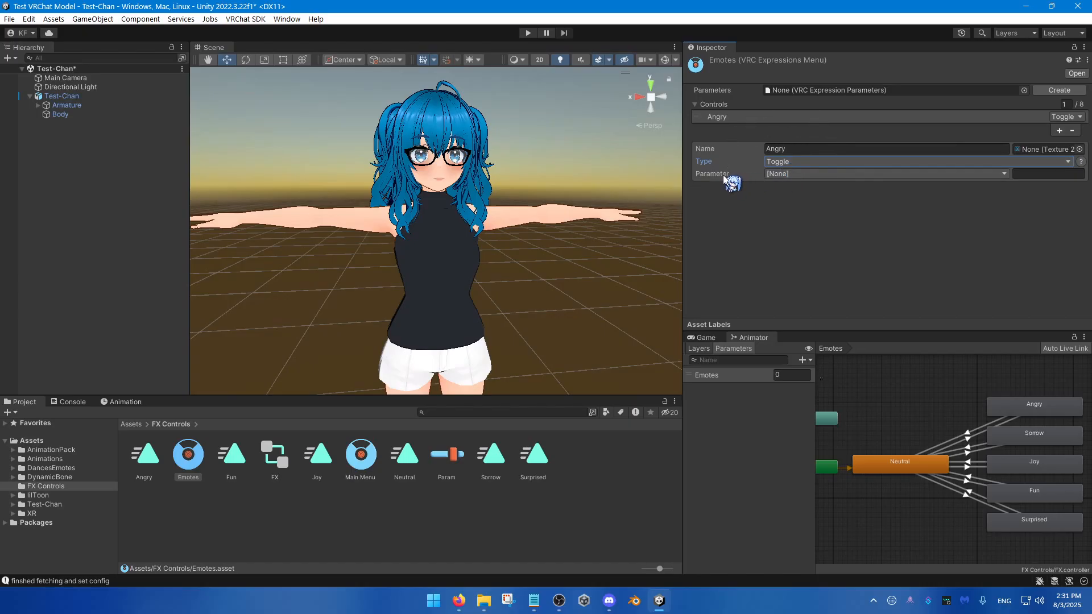
click(789, 175)
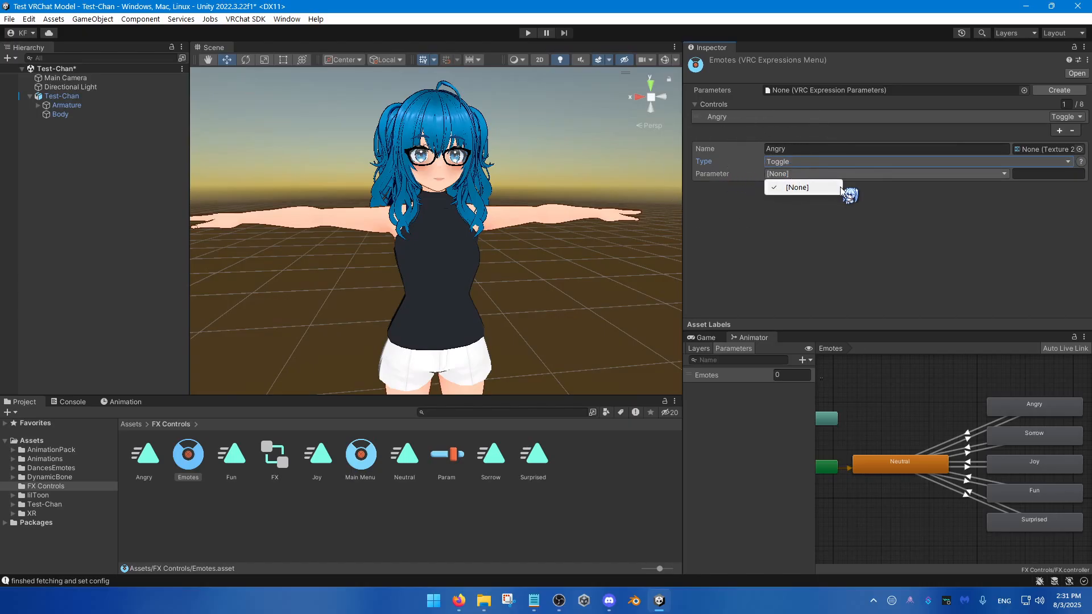
click(863, 190)
click(845, 177)
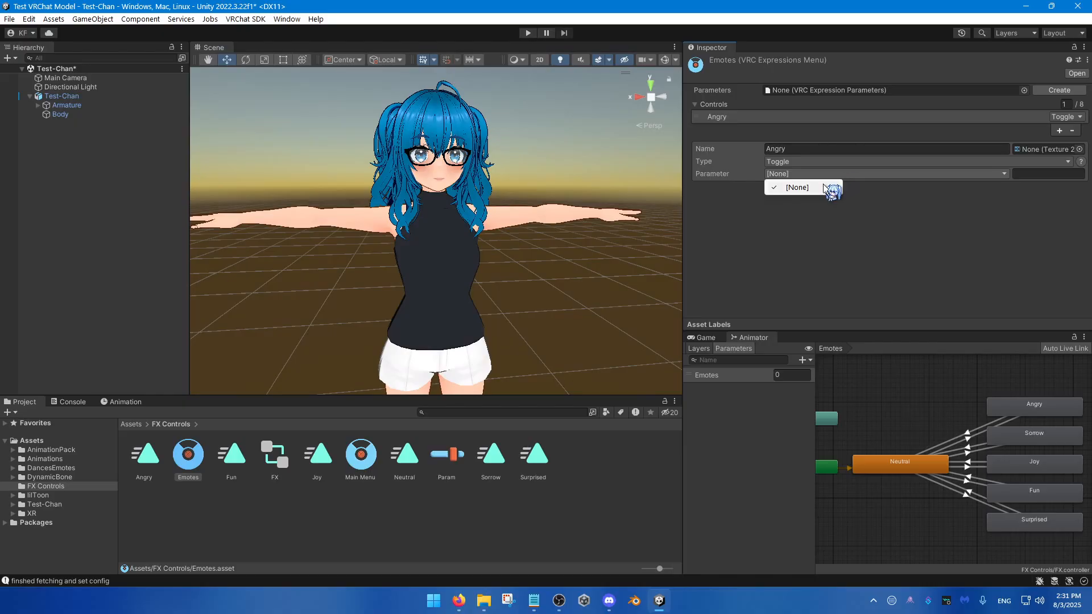
click(829, 186)
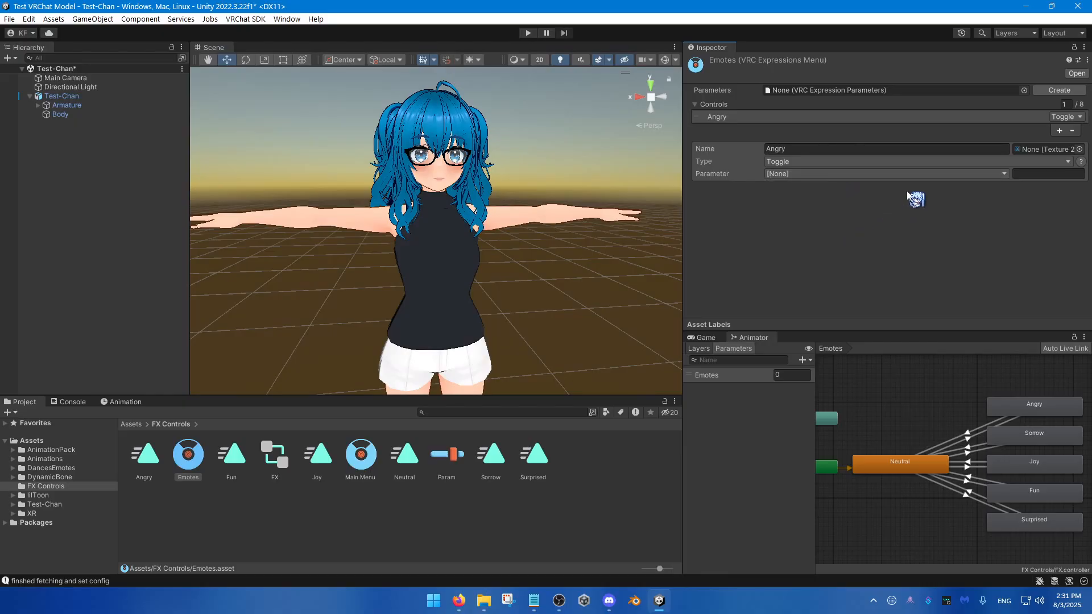
Step: Assign Param as the Emotes menu's expression parameters and set the Angry toggle's parameter to Emotes, Int
click(793, 88)
drag(446, 458, 791, 89)
click(794, 174)
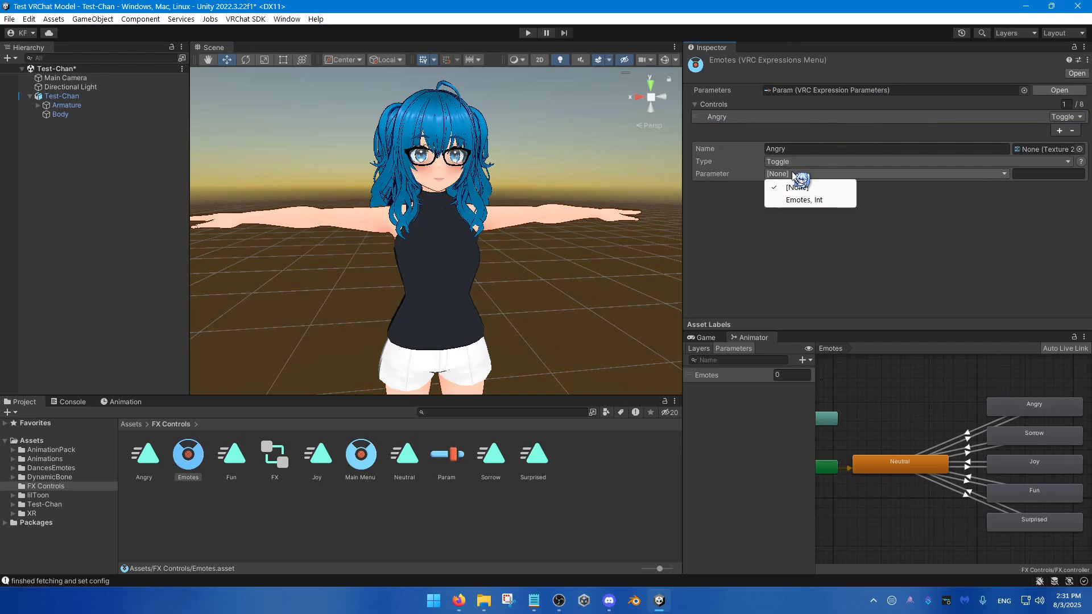
click(804, 207)
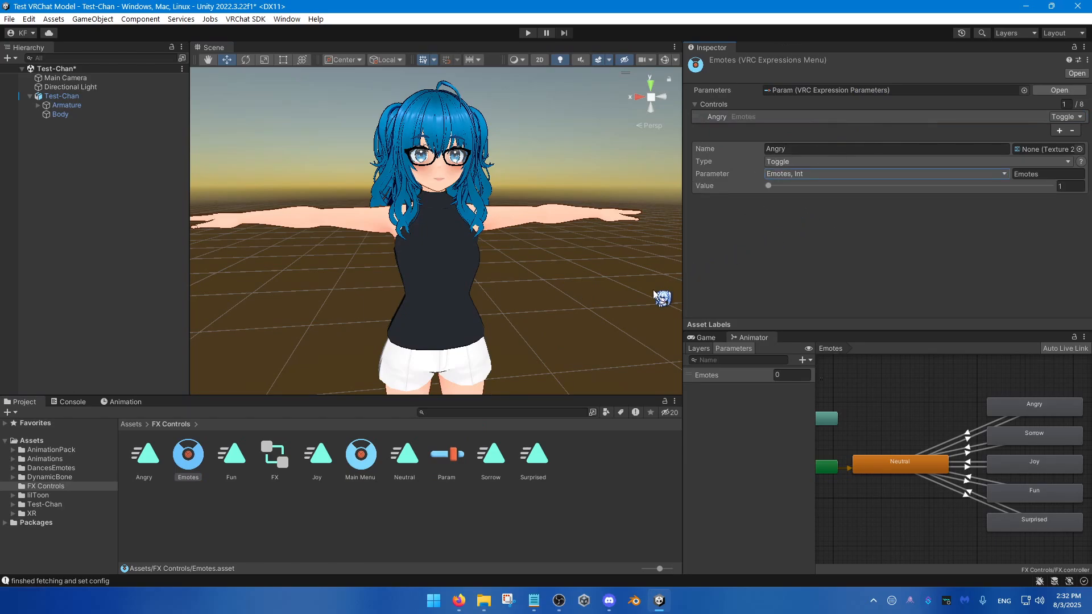
Step: Assign Param as the expression parameters of the Main Menu expressions menu
click(358, 457)
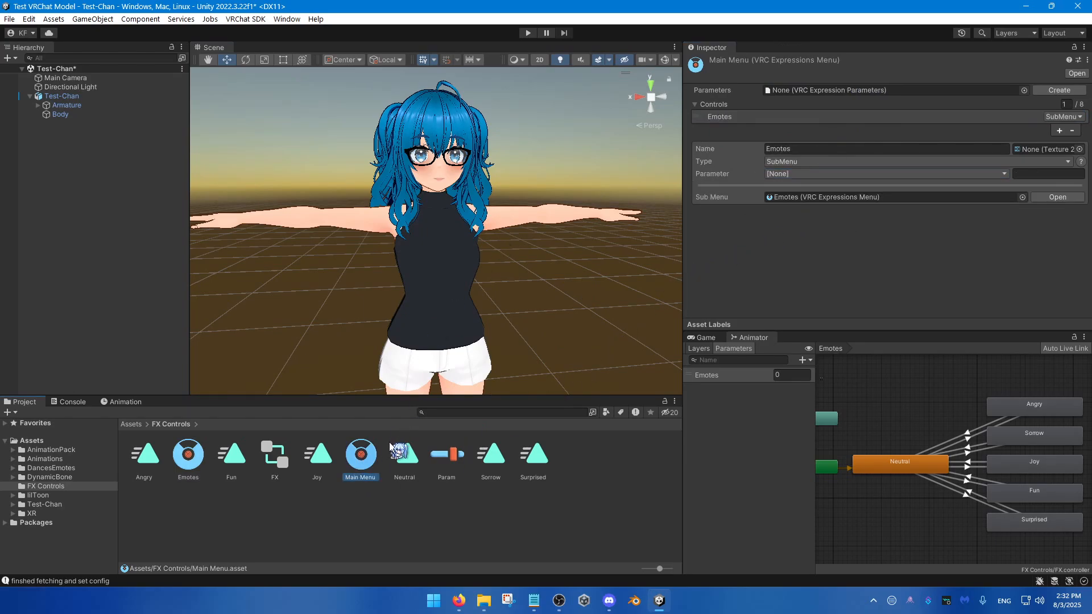
drag(446, 455, 831, 90)
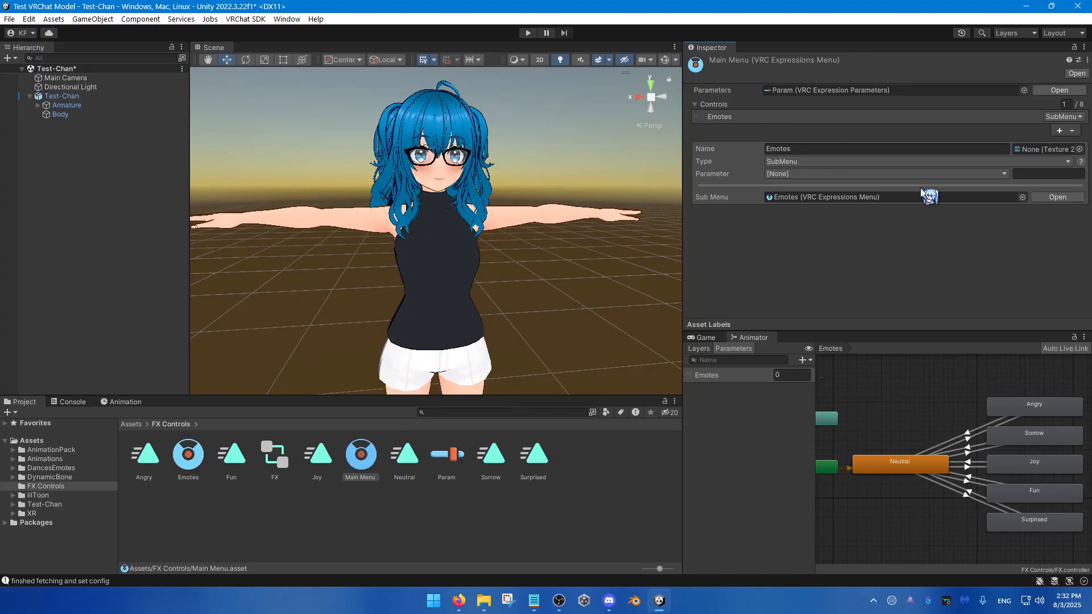
Step: Add two more toggle controls named Sorrow and Joy to the Emotes expressions menu
click(189, 455)
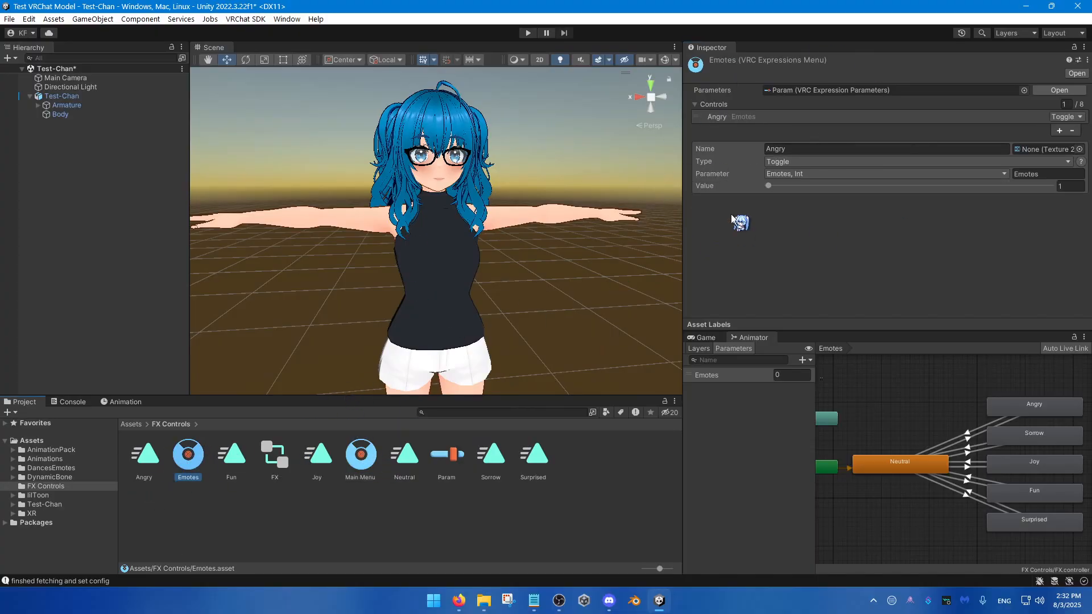
click(1059, 131)
click(783, 161)
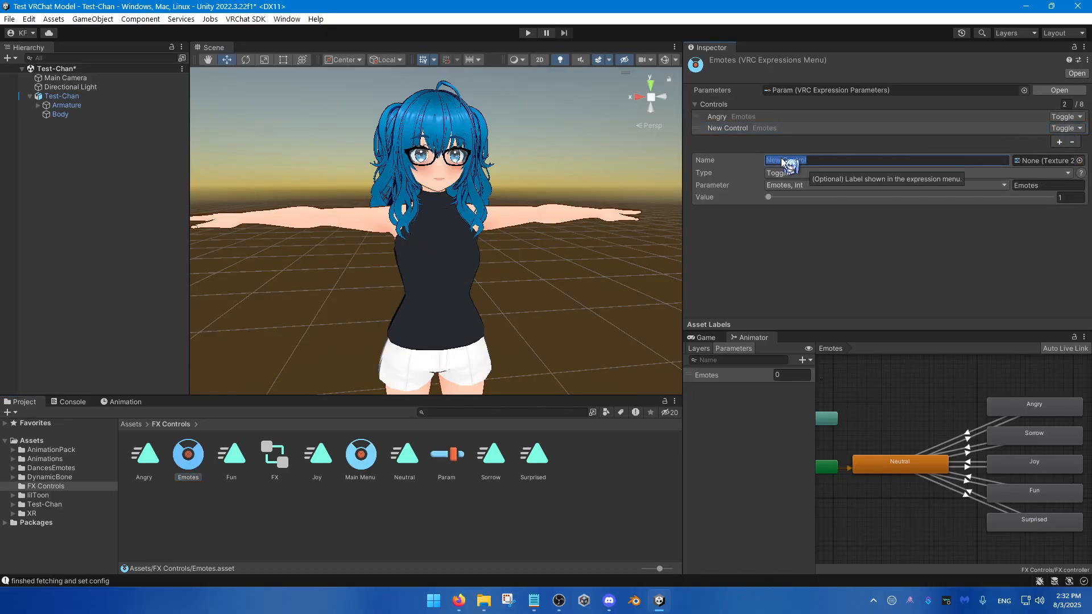
text(Sir)
text(rrow)
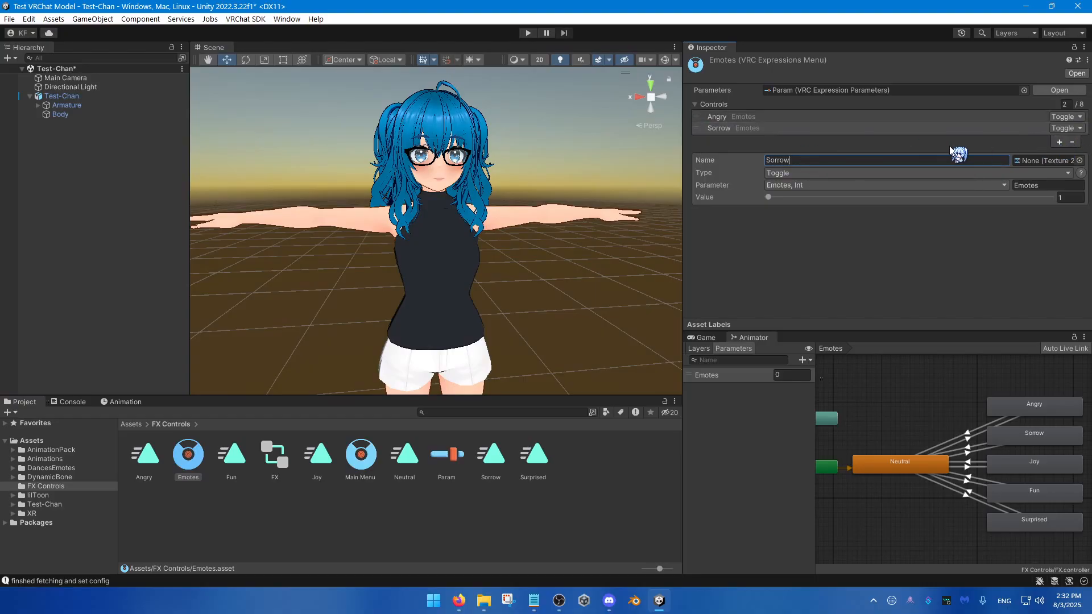
click(1059, 141)
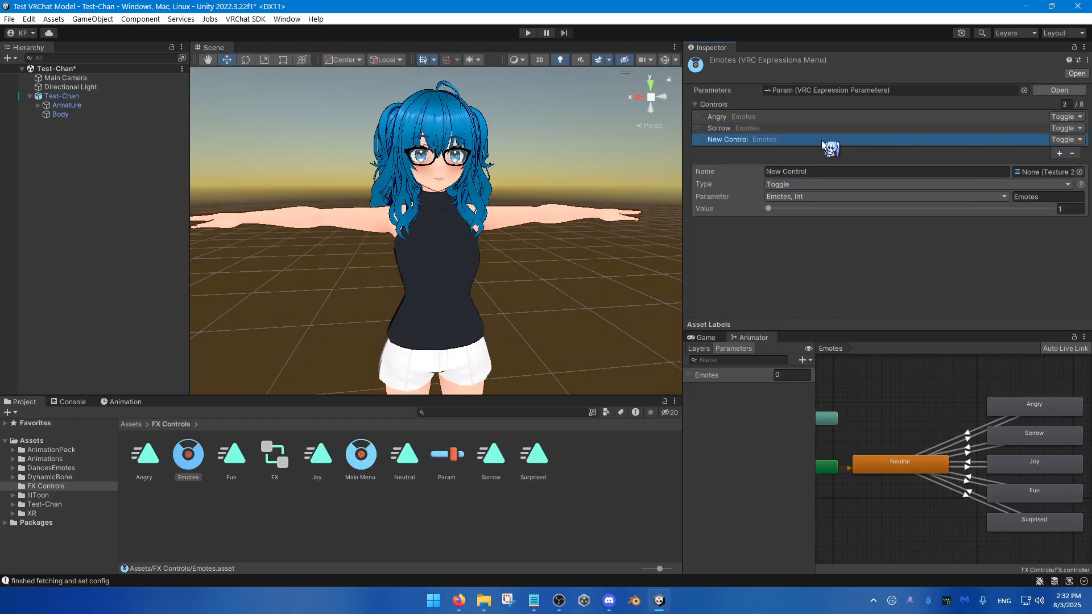
click(799, 172)
text(Joy)
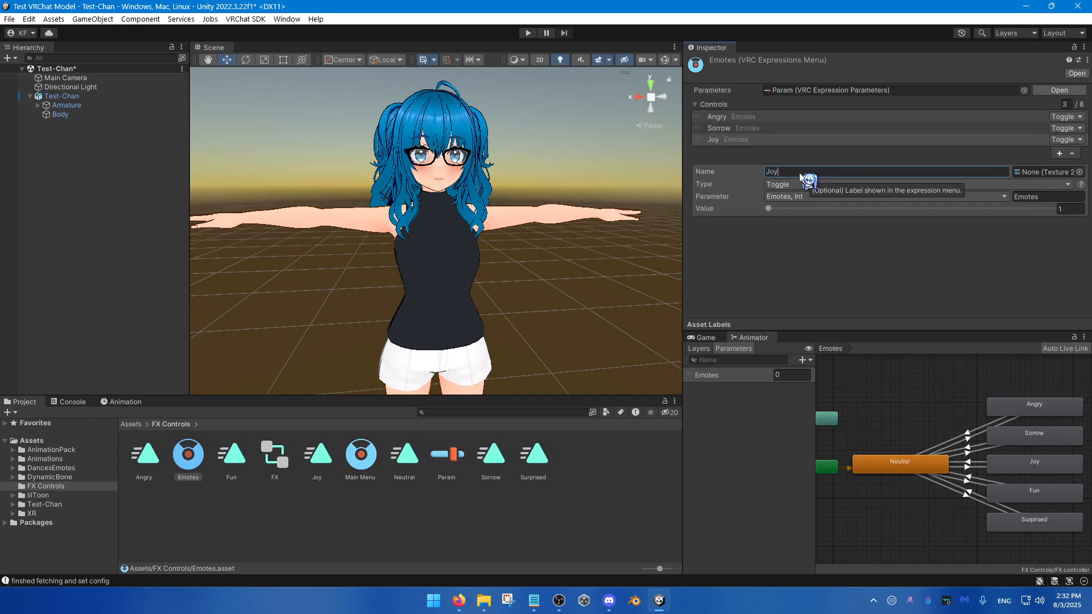
Step: Add toggle controls named Fun and Surprised to the Emotes expressions menu
click(1058, 153)
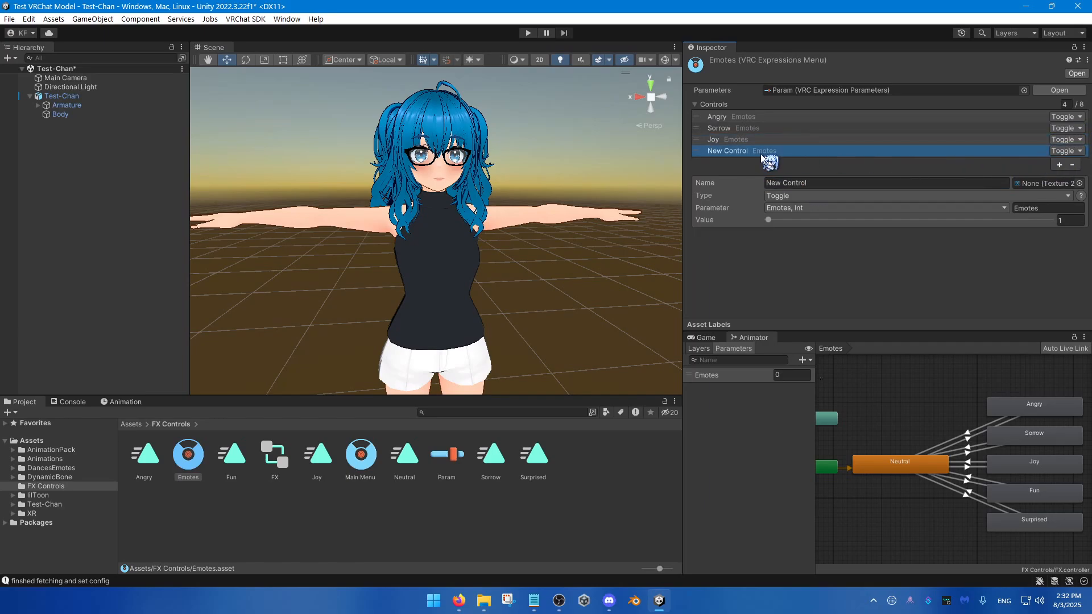
click(807, 183)
text(Fun)
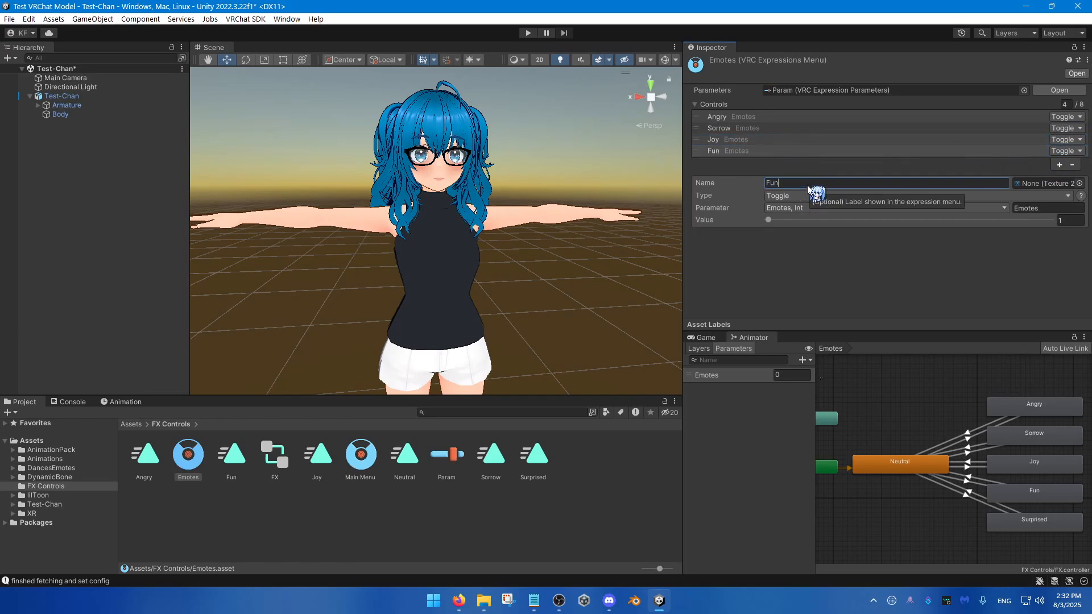
click(1059, 165)
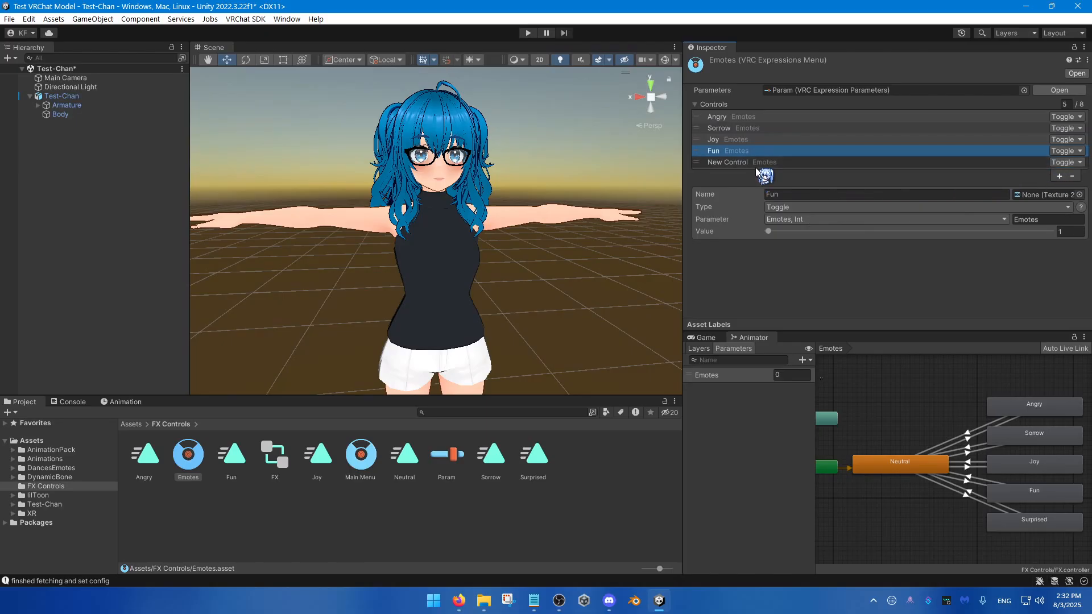
click(785, 194)
text(Surprised)
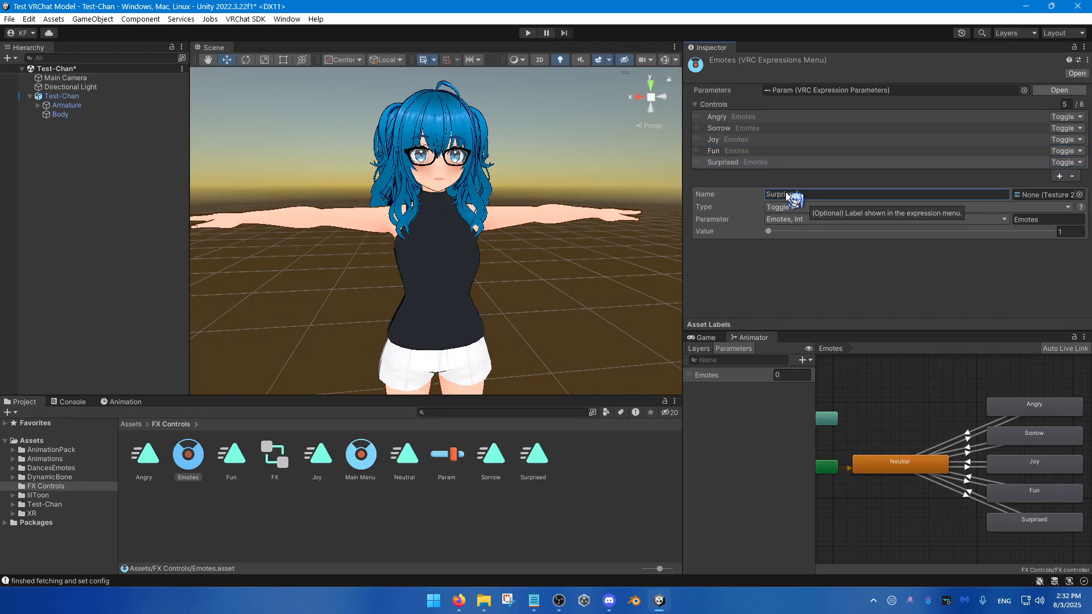
Step: Check the Angry toggle's value and give the Sorrow, Joy and Fun toggles their own Emotes parameter values
click(773, 121)
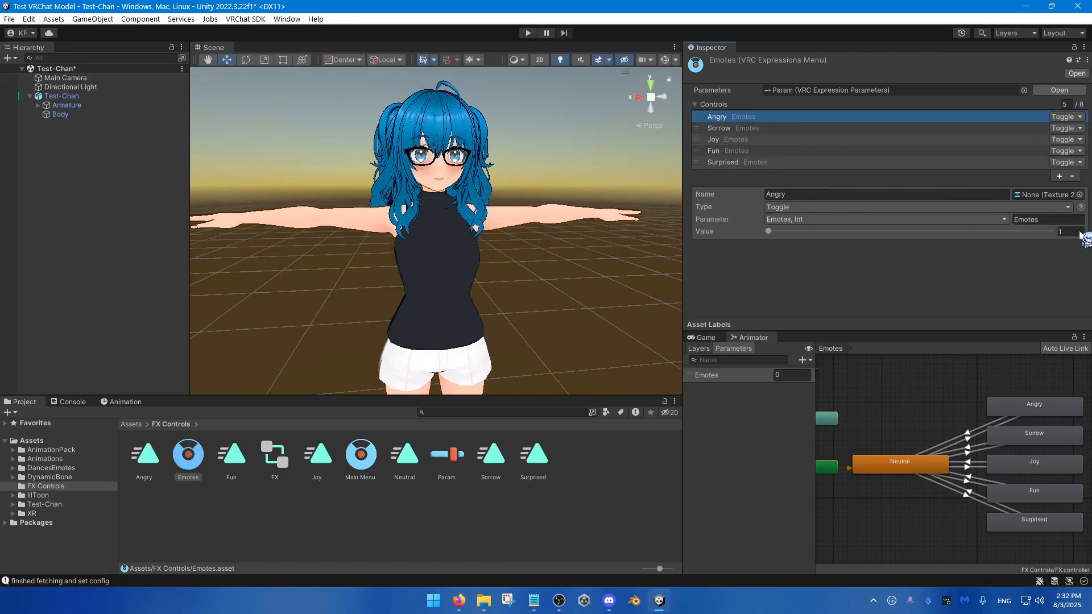
click(767, 130)
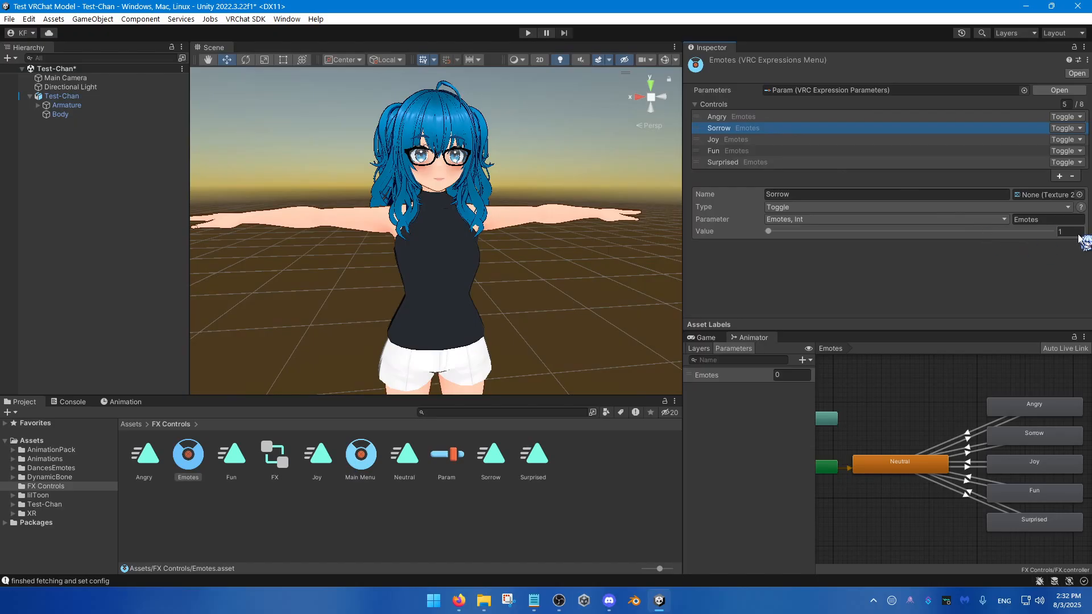
click(1078, 234)
click(754, 141)
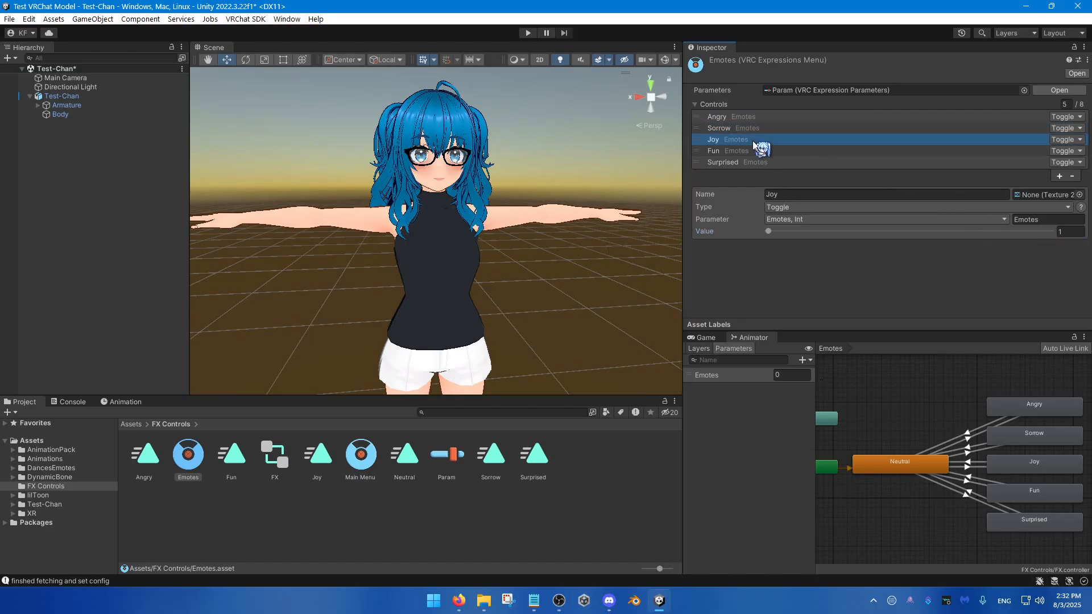
click(1068, 234)
click(760, 152)
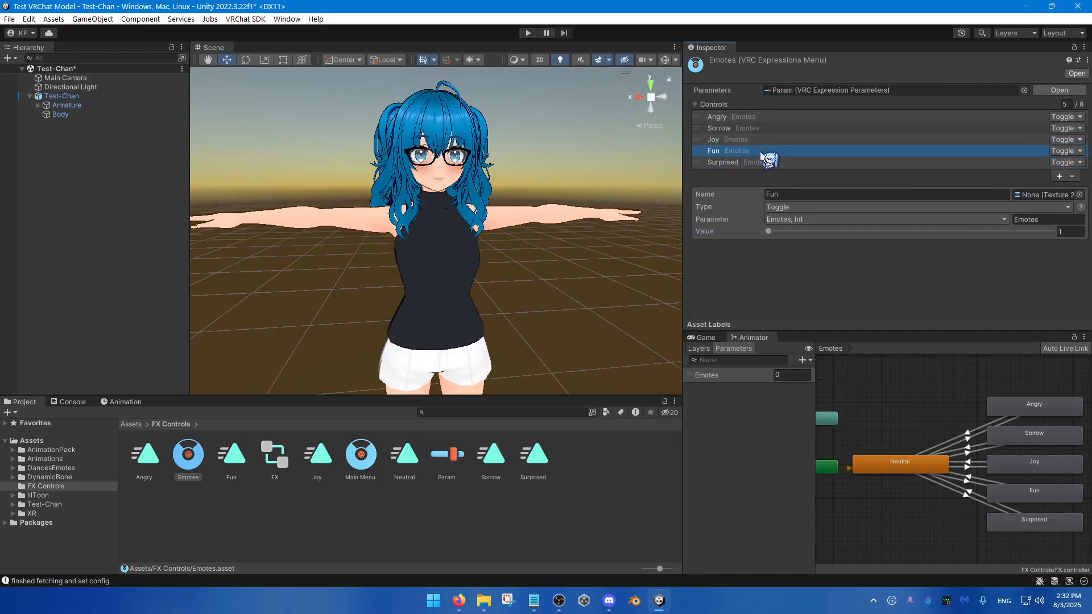
Step: Set the Surprised toggle's Emotes parameter value to 5 and return to the Angry control
click(724, 163)
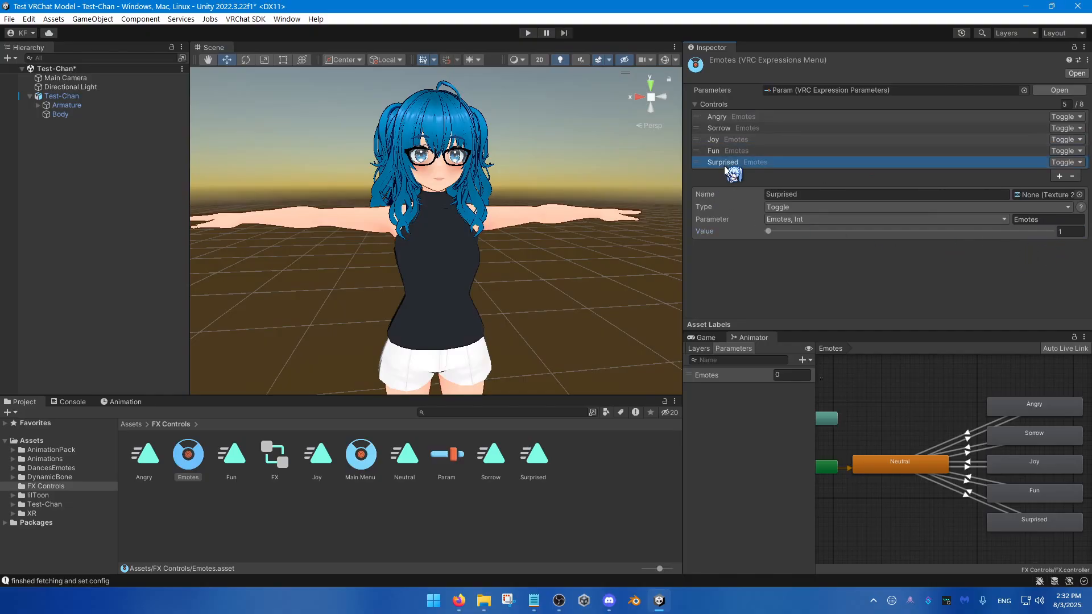
click(1063, 232)
text(5)
click(747, 119)
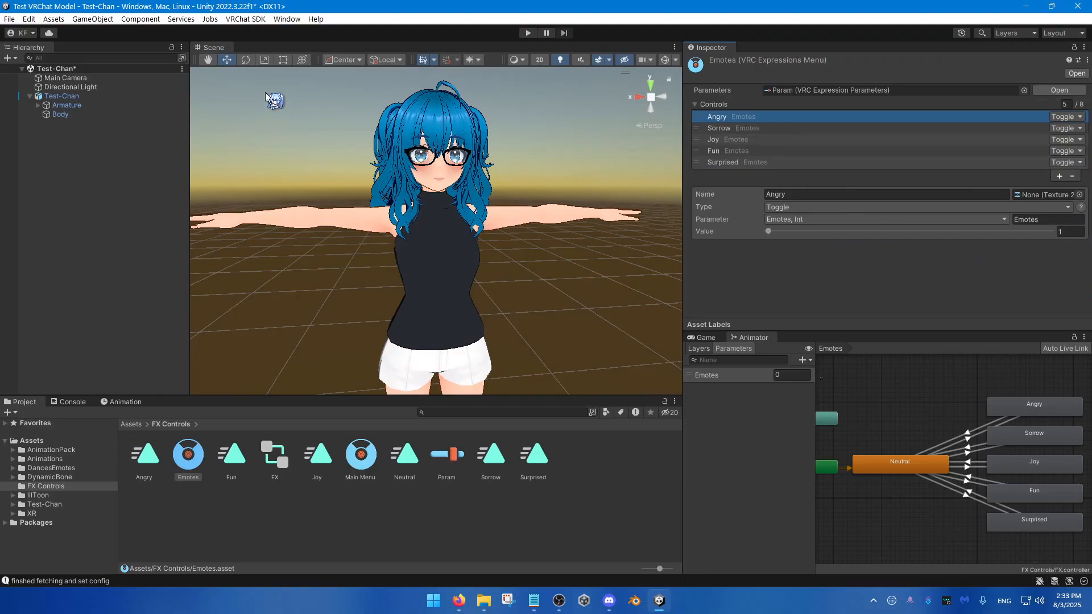
Step: Assign Param as the parameters and Main Menu as the menu in the Expressions section of Test-Chan's VRC Avatar Descriptor
click(96, 98)
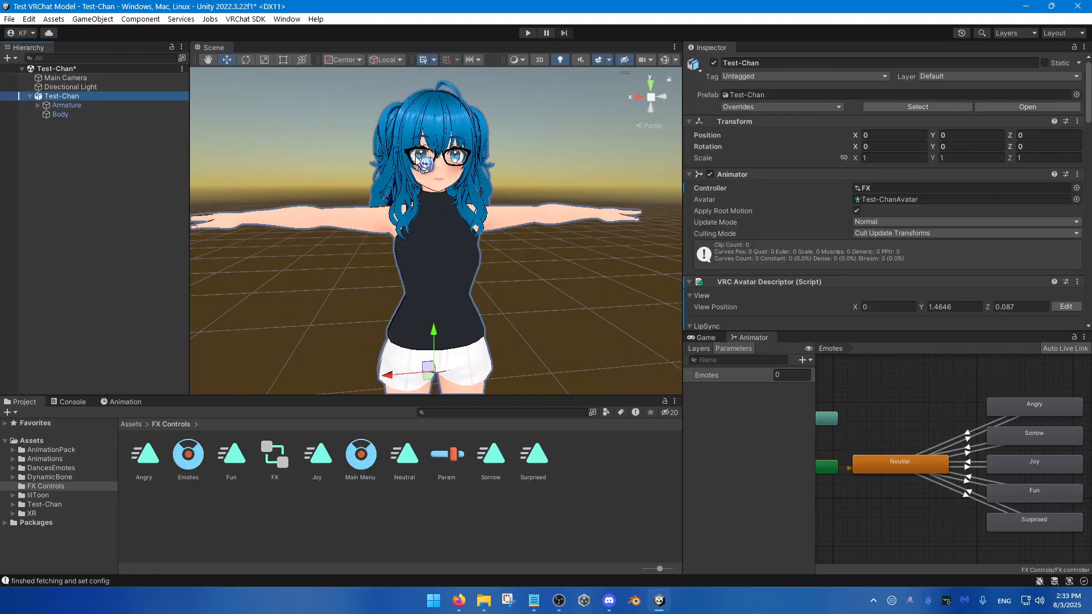
scroll(807, 215, down, 15)
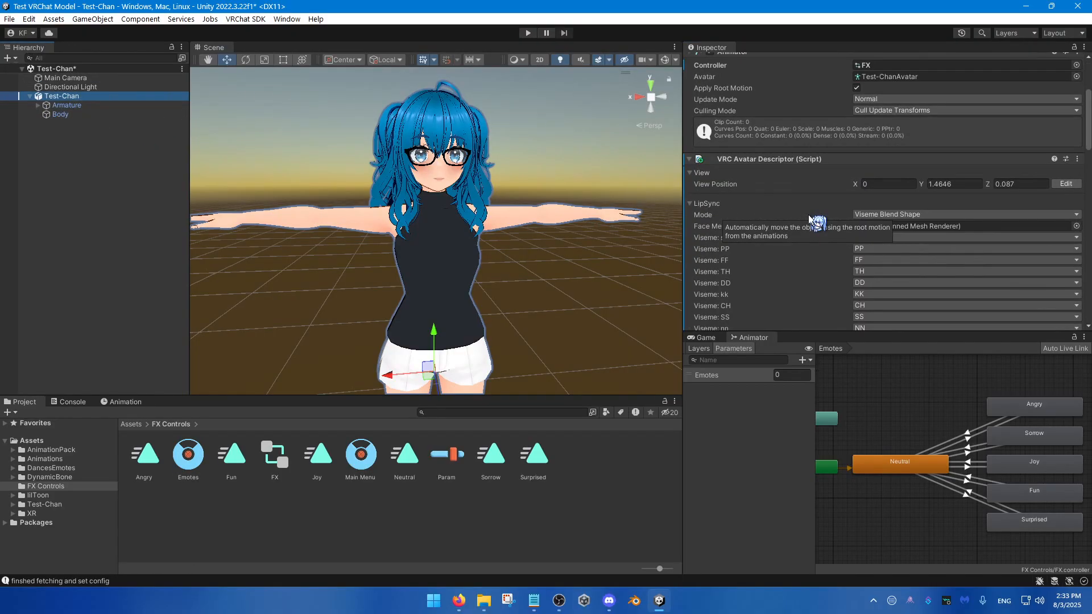
scroll(806, 226, down, 8)
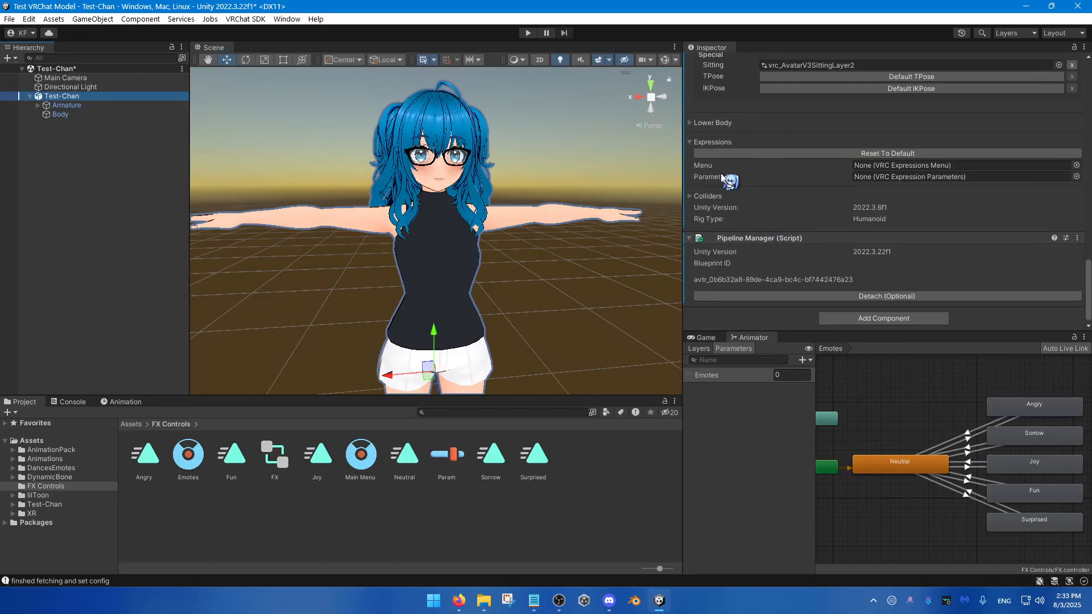
drag(446, 455, 875, 178)
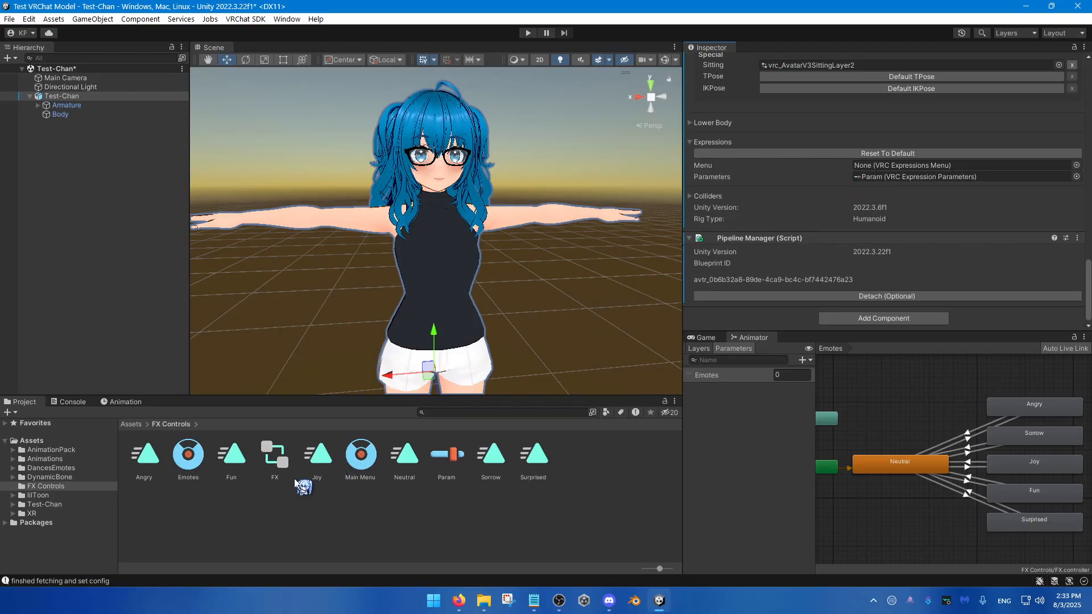
drag(361, 459, 847, 169)
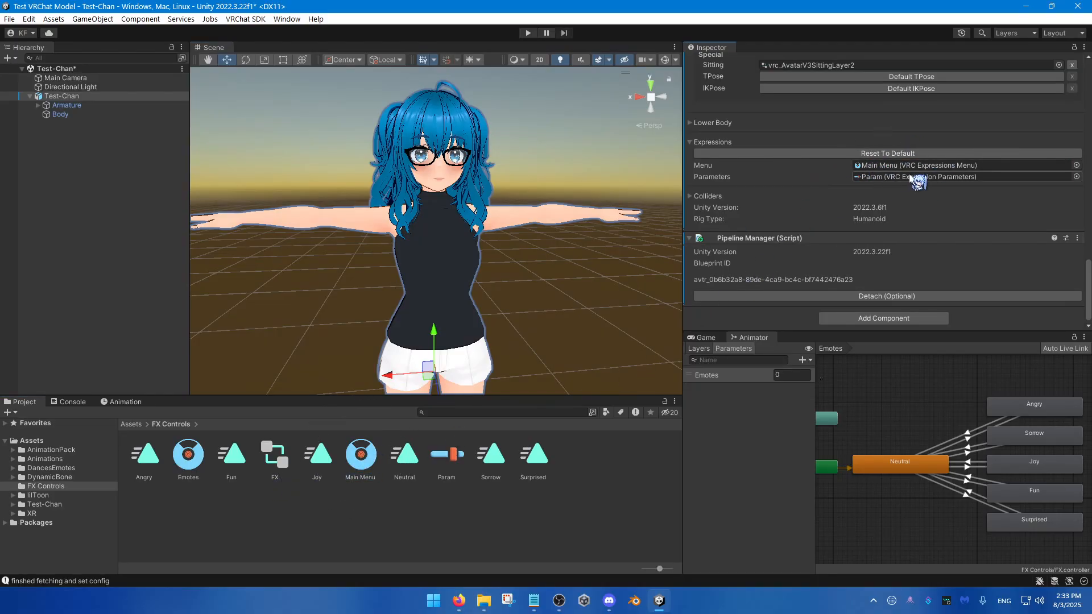
Step: Review the controls in the Main Menu and Emotes expressions menus
click(368, 467)
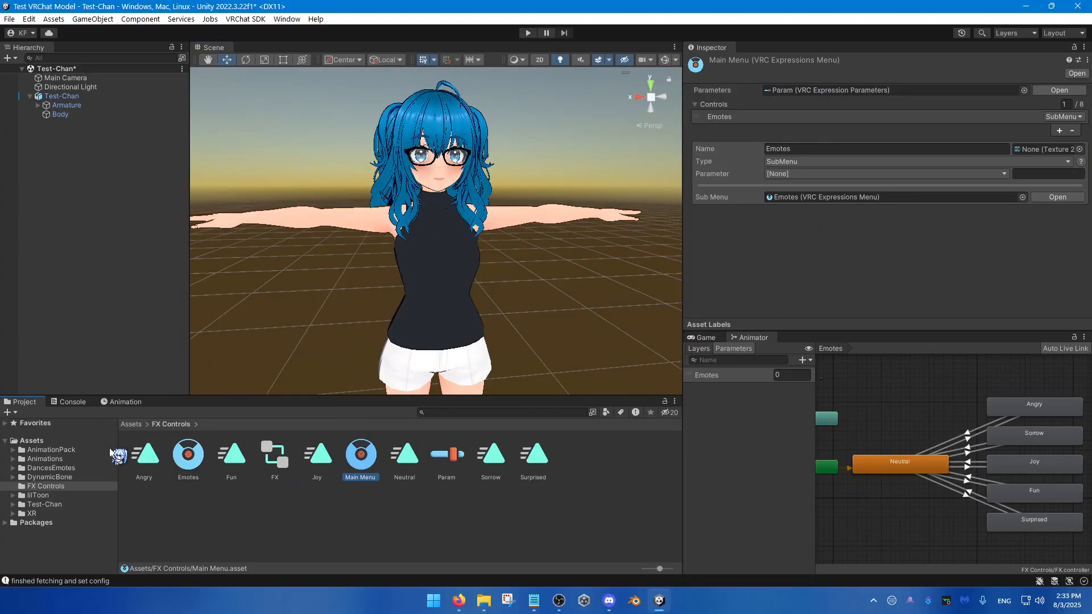
click(188, 455)
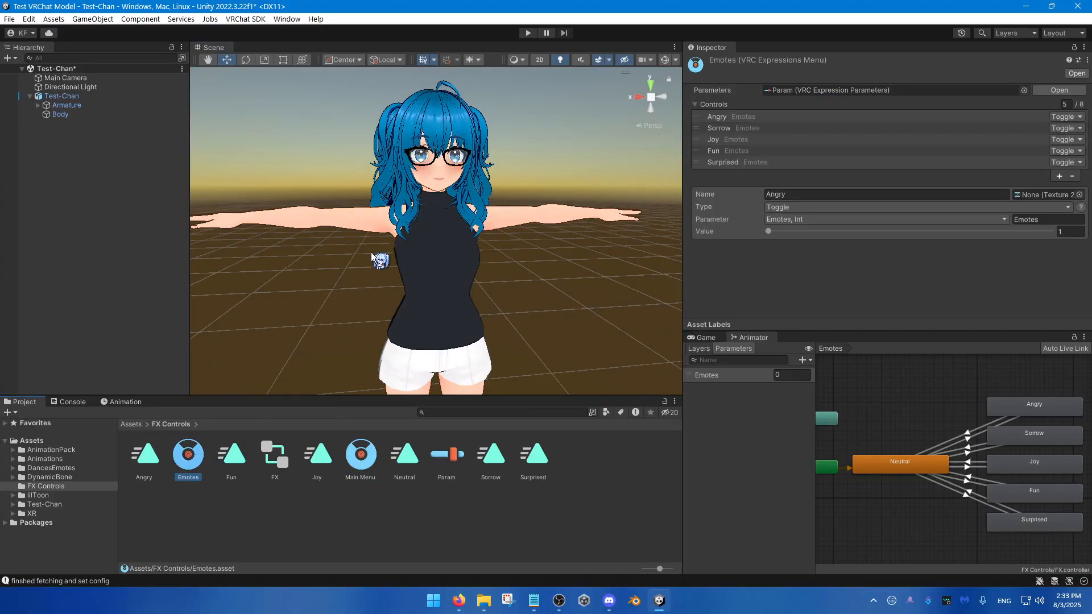
Step: Switch to VRChat Creator Companion and install Gesture Manager version 3.9.4 in the Test VRChat Model project
alt+drag(372, 251, 365, 251)
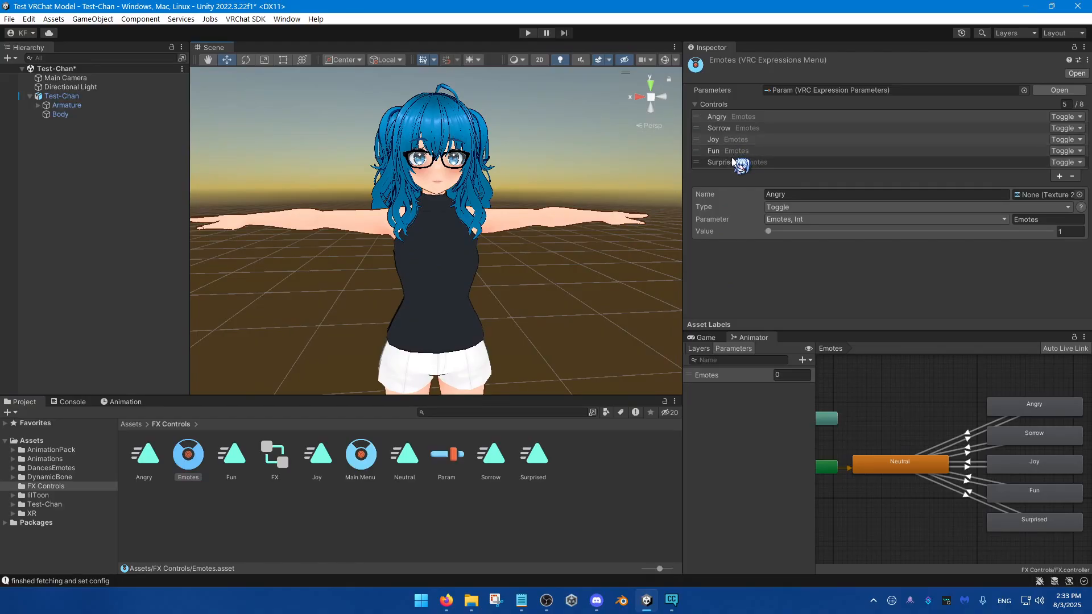
click(673, 600)
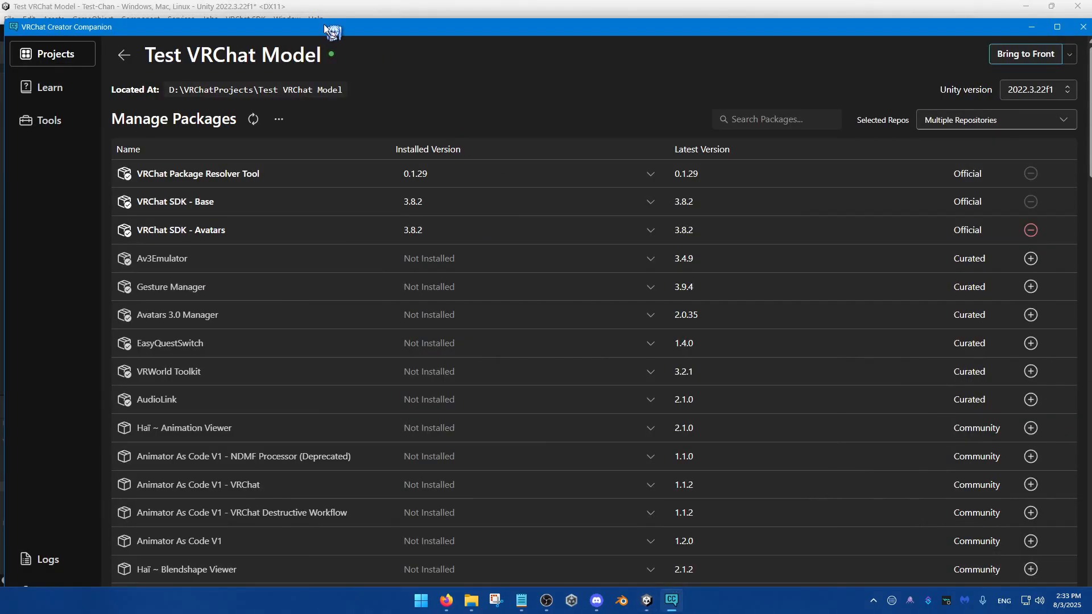
drag(323, 23, 318, 12)
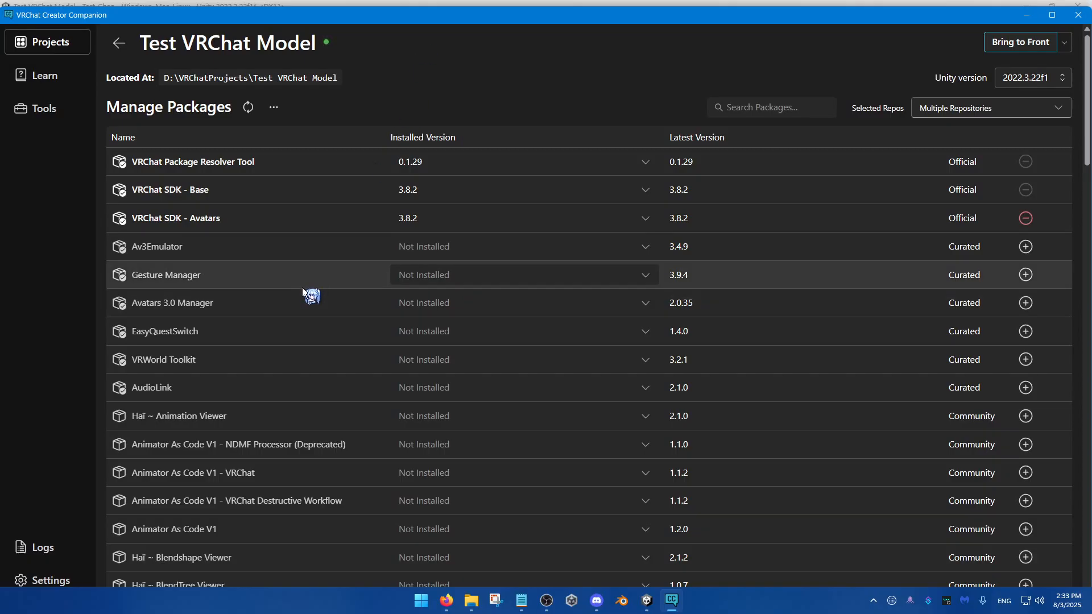
mouse_move(308, 277)
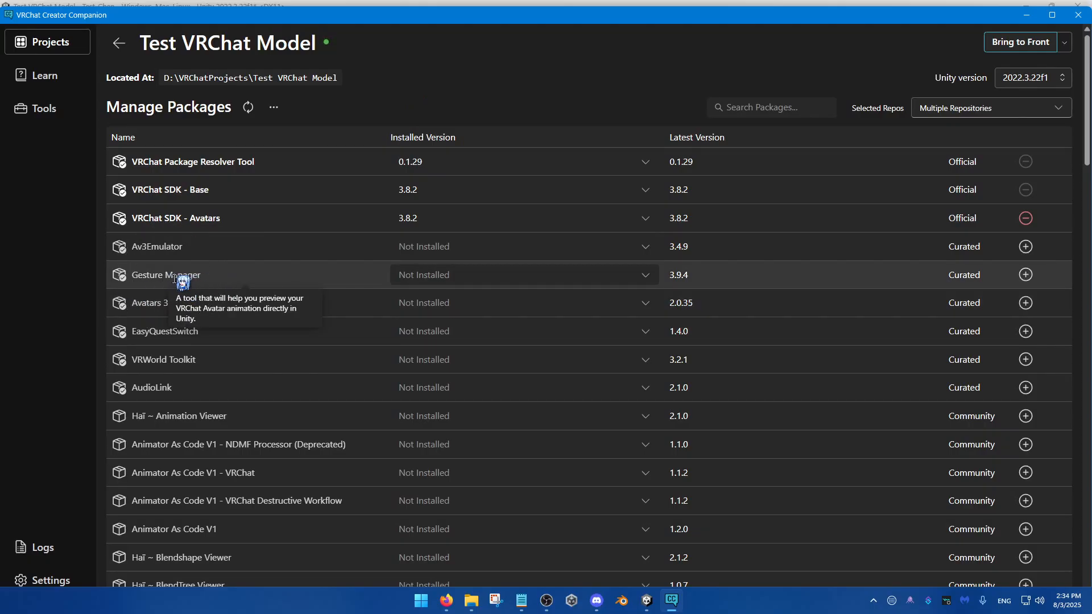
click(432, 277)
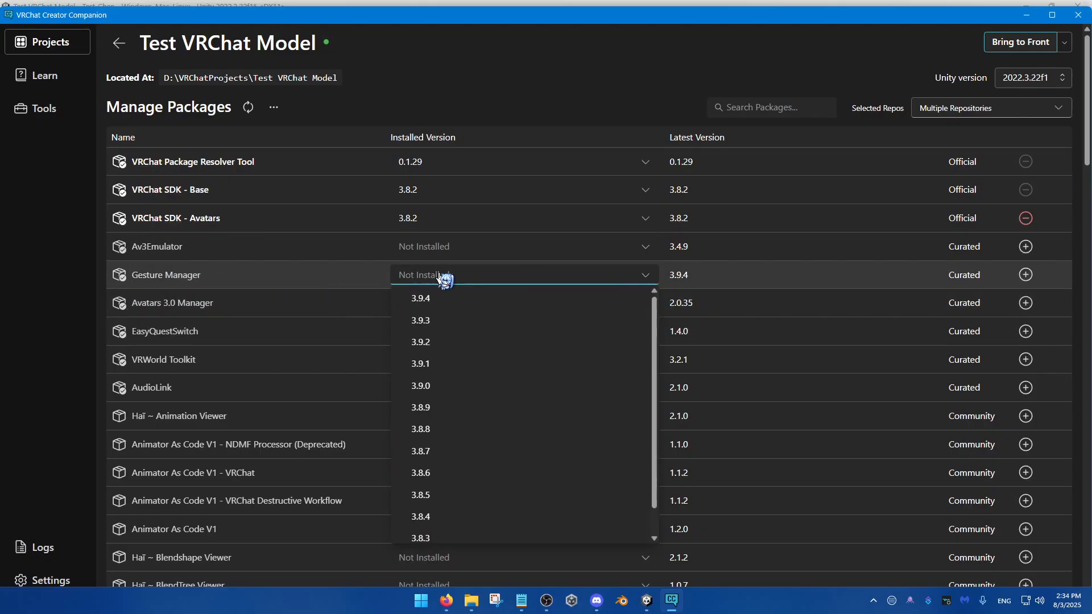
click(445, 301)
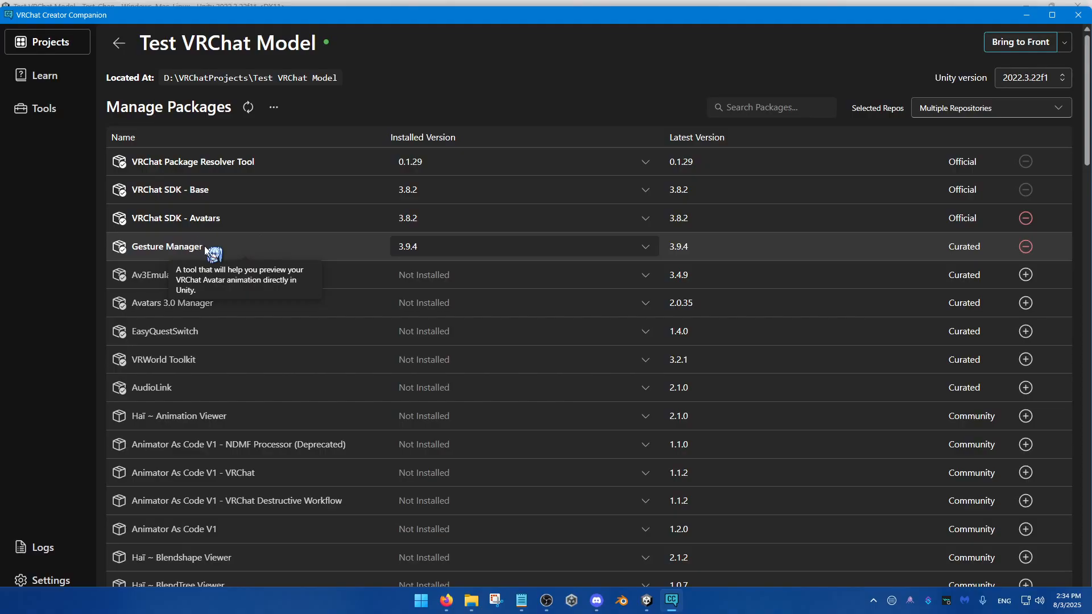
Step: Return to Unity, add the Gesture Manager Emulator to the scene and place it above Test-Chan in the hierarchy
click(956, 2)
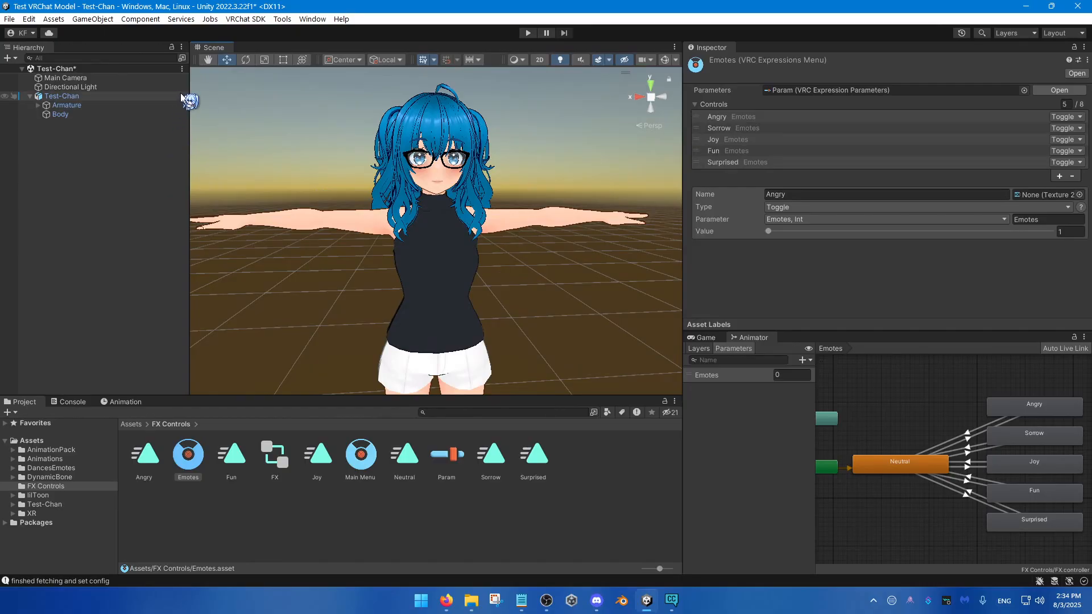
click(282, 19)
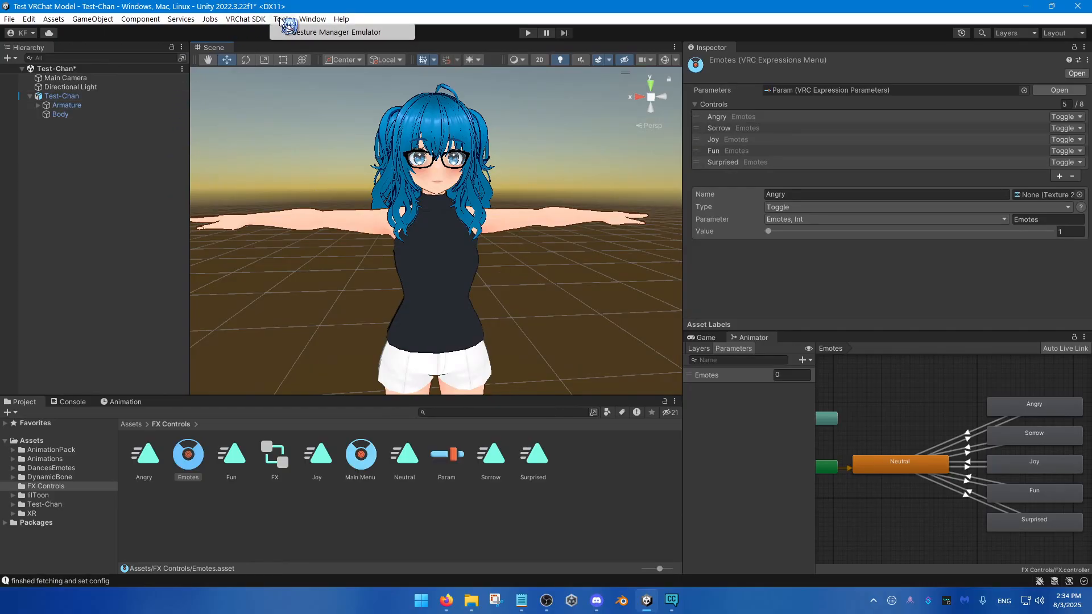
click(310, 35)
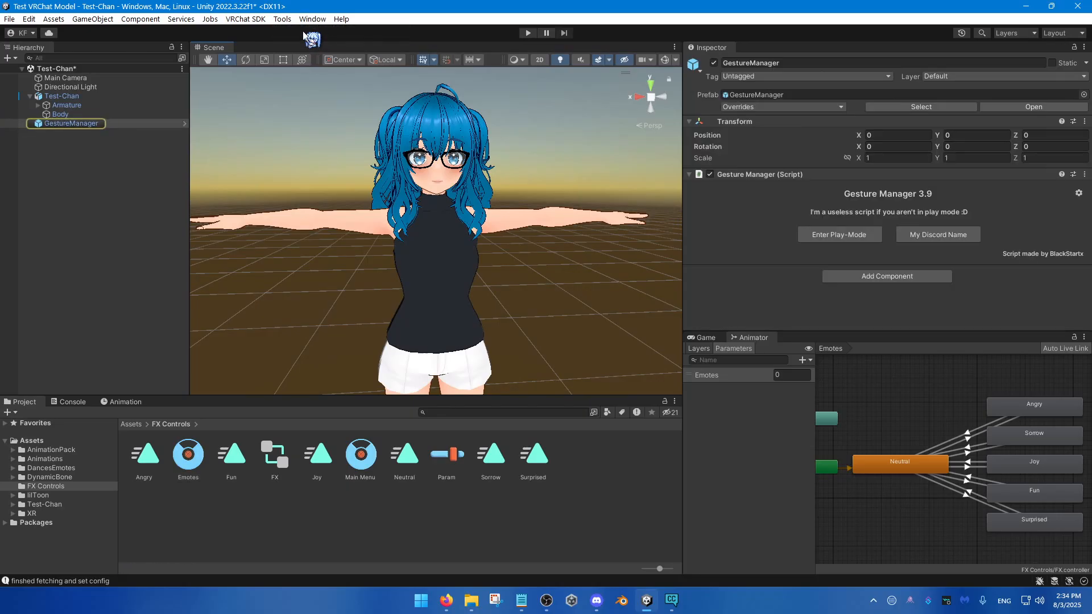
click(282, 18)
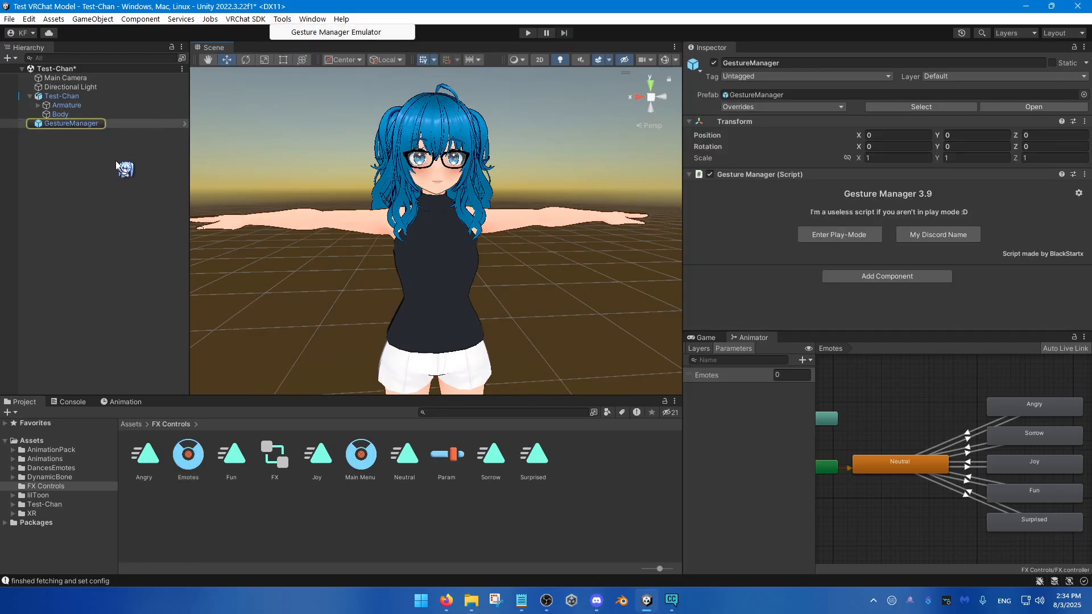
click(83, 131)
click(80, 125)
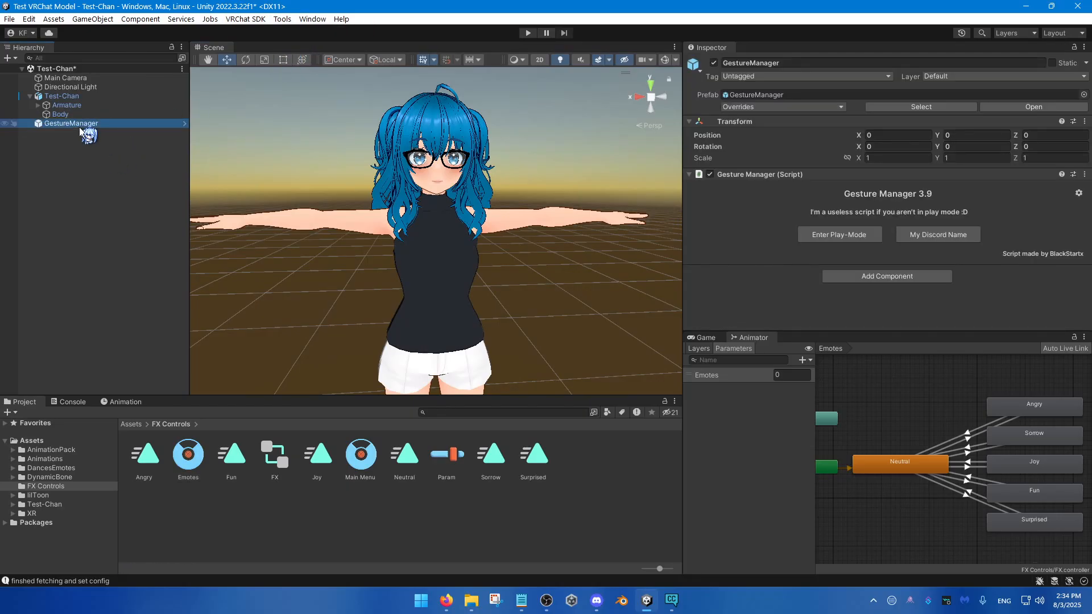
drag(82, 131, 86, 91)
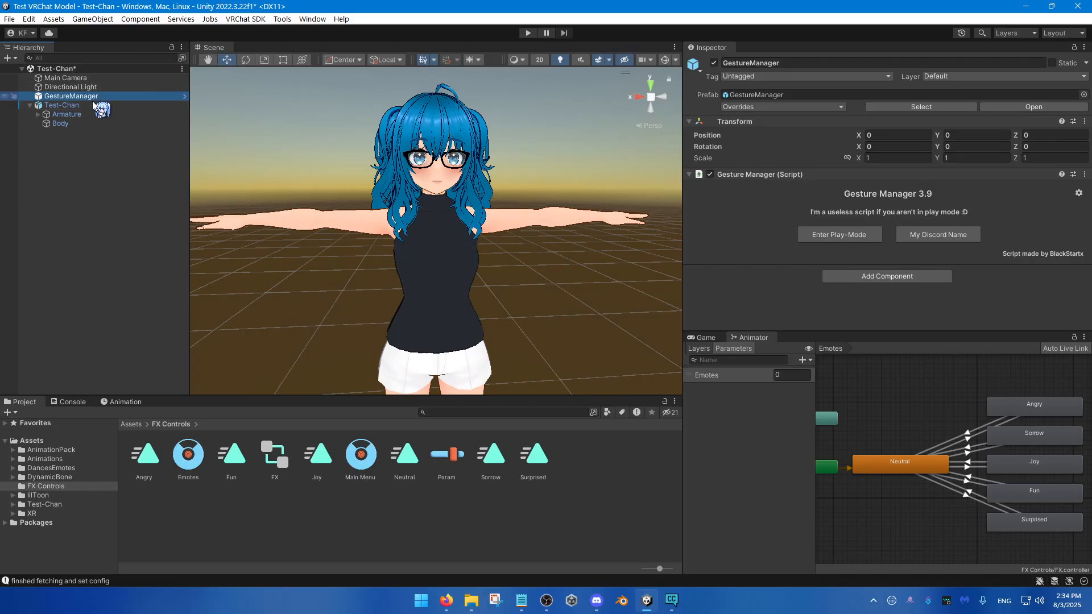
Step: Enter play mode from the Gesture Manager and open the Emotes submenu under Expressions in its radial menu
click(853, 234)
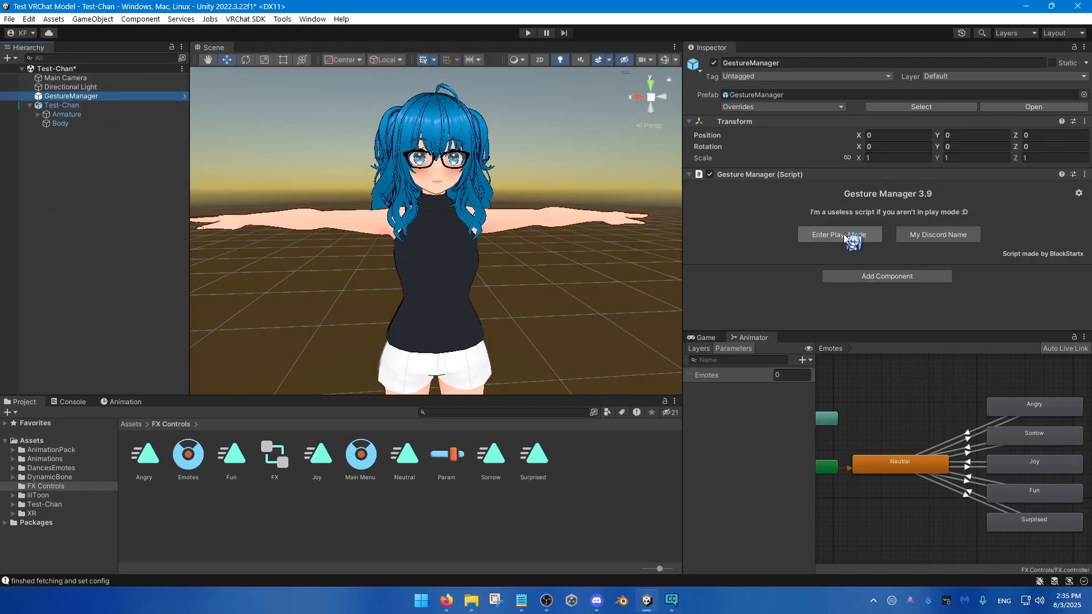
click(845, 238)
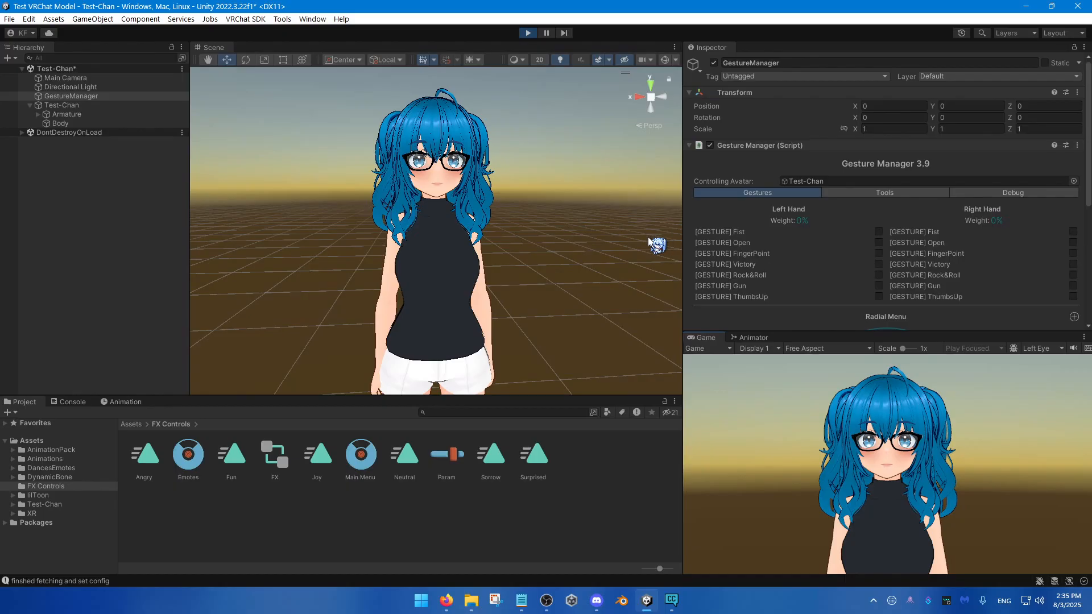
alt+drag(560, 244, 562, 249)
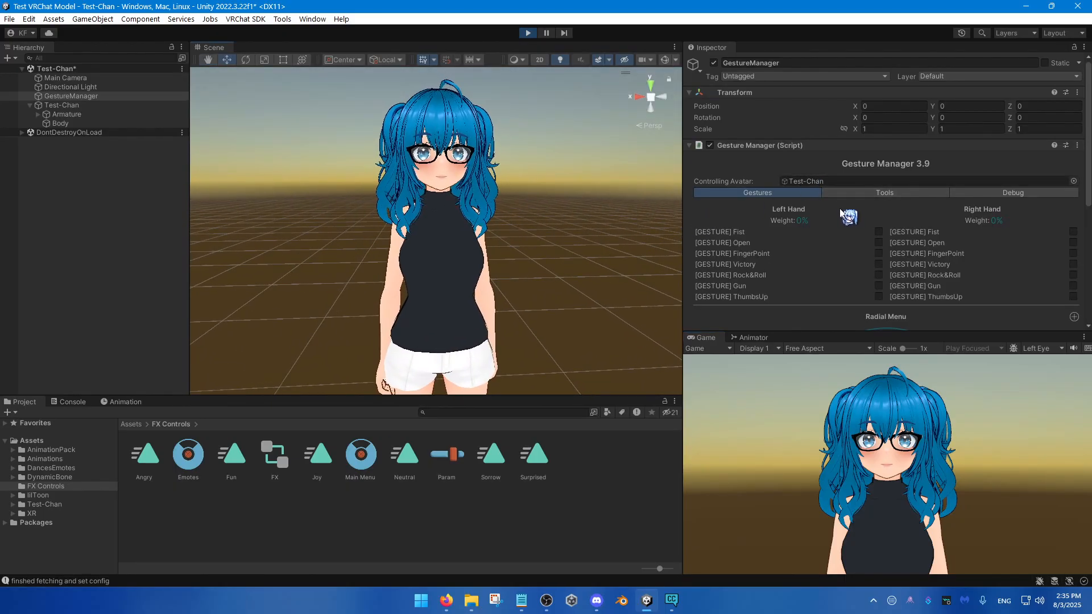
scroll(794, 209, down, 1)
scroll(803, 192, down, 6)
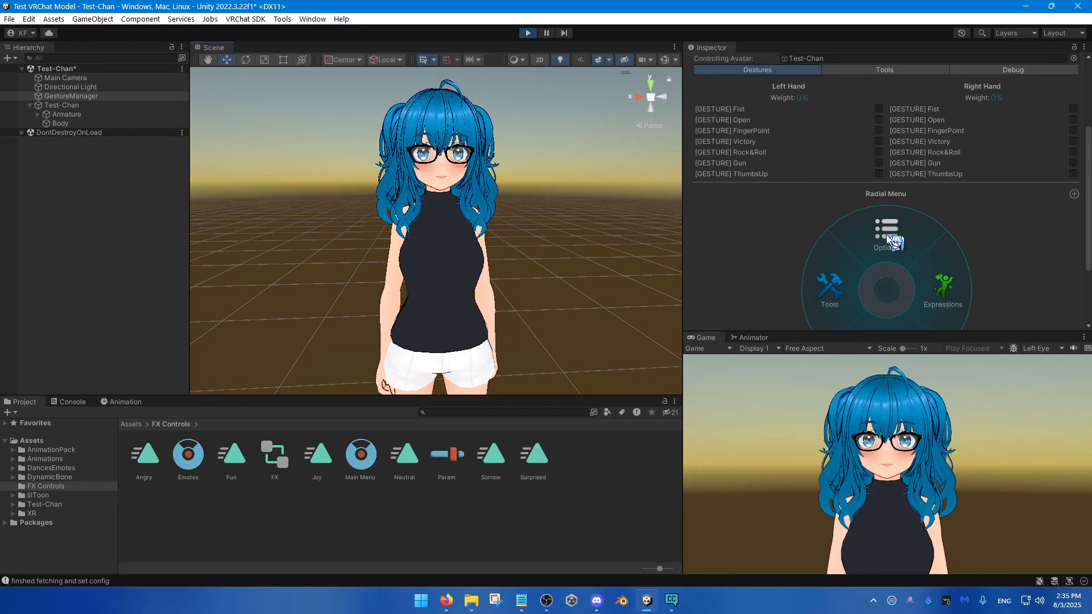
click(943, 195)
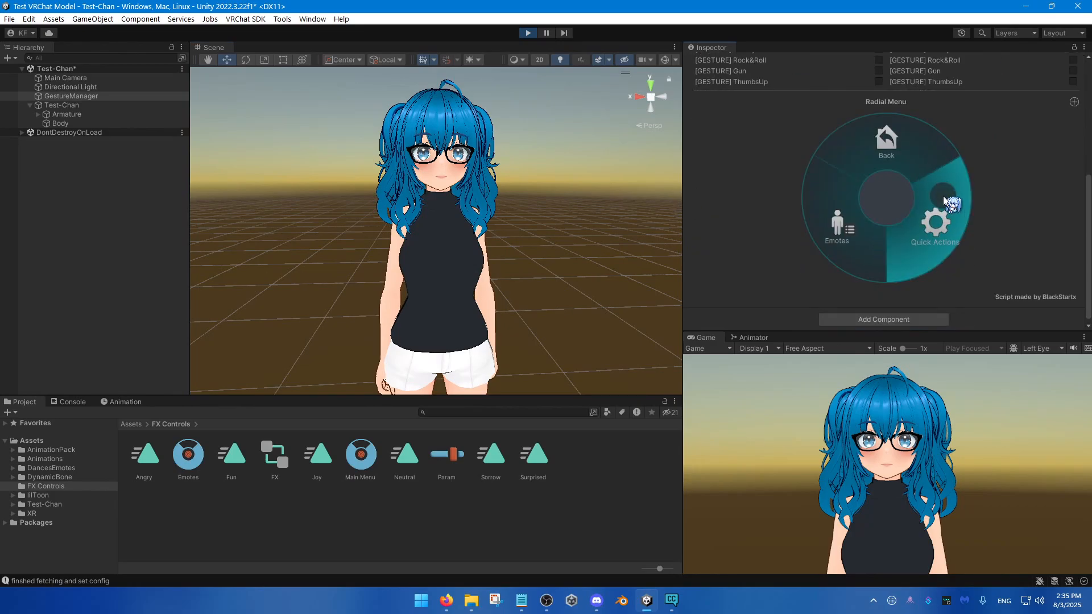
click(835, 230)
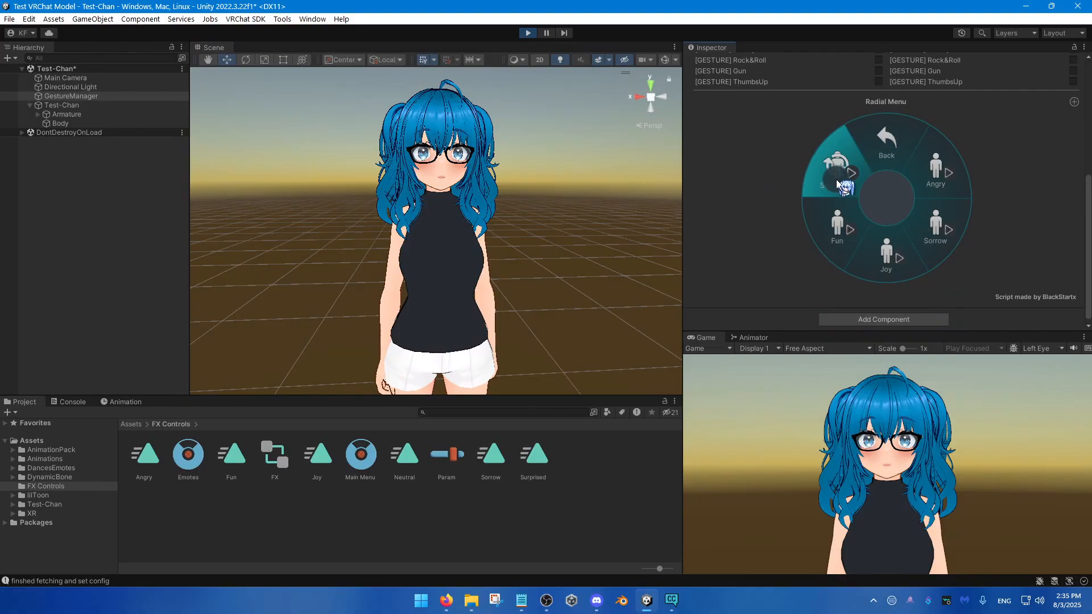
Step: Test the Angry, Sorrow, Joy, Fun and Surprised toggles on the avatar and switch the active expression off again
click(841, 225)
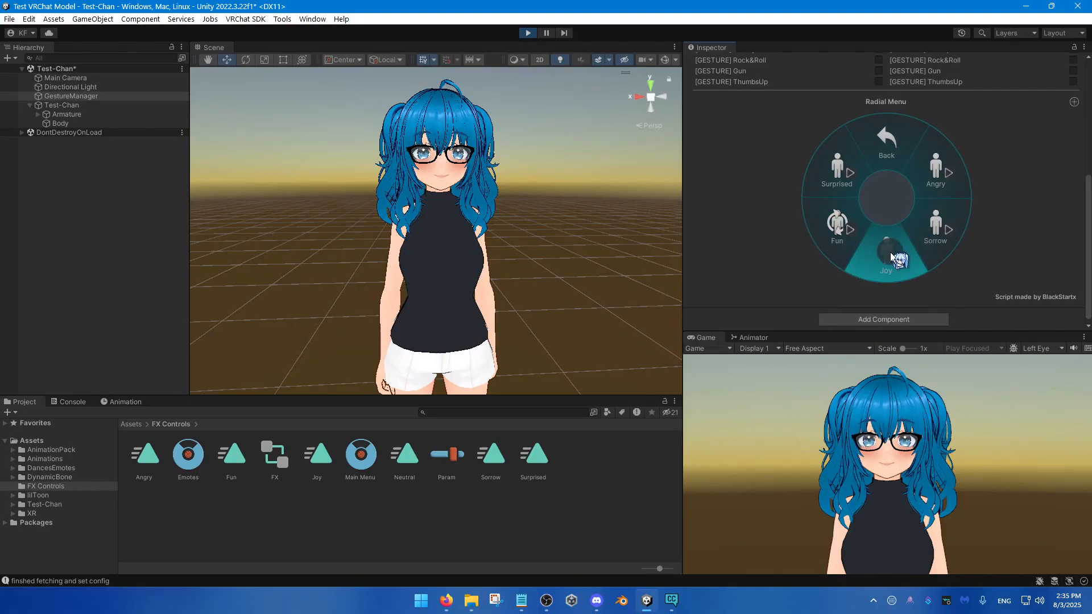
click(936, 170)
click(937, 235)
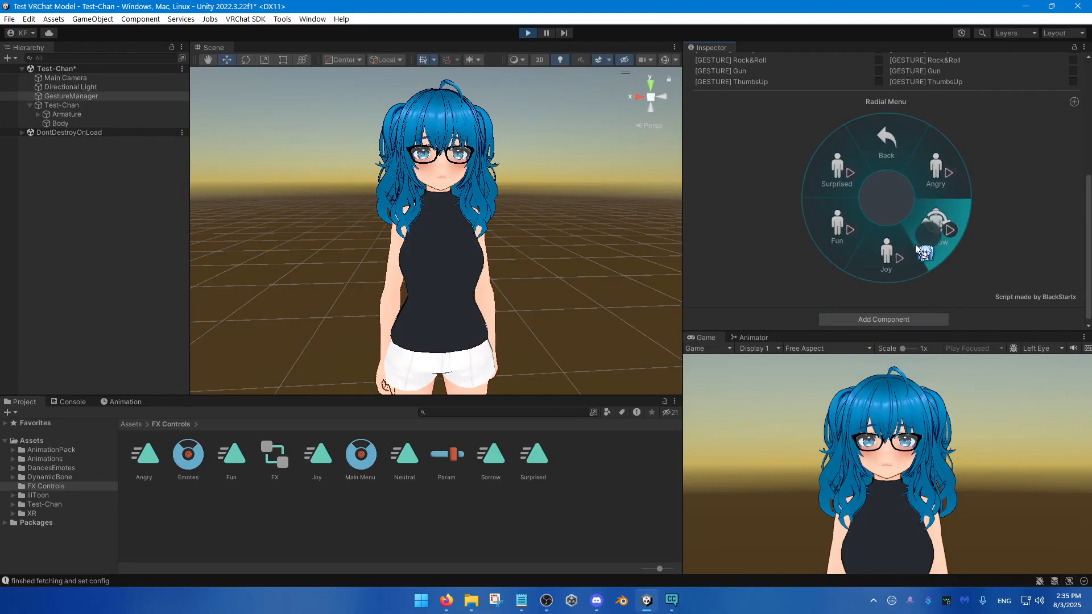
click(889, 258)
click(836, 235)
click(832, 177)
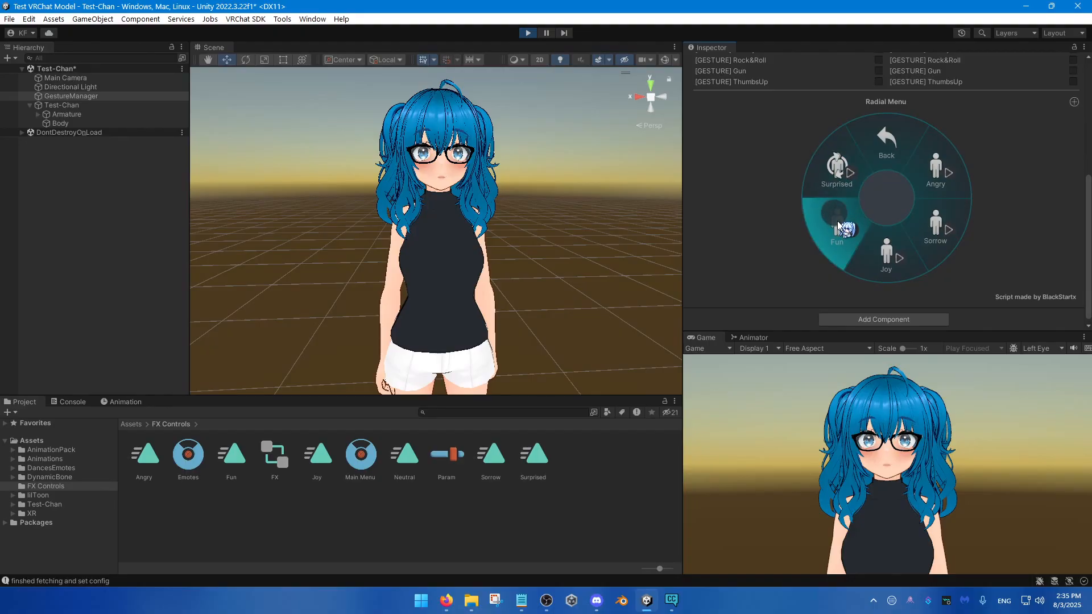
click(837, 226)
click(889, 254)
click(926, 240)
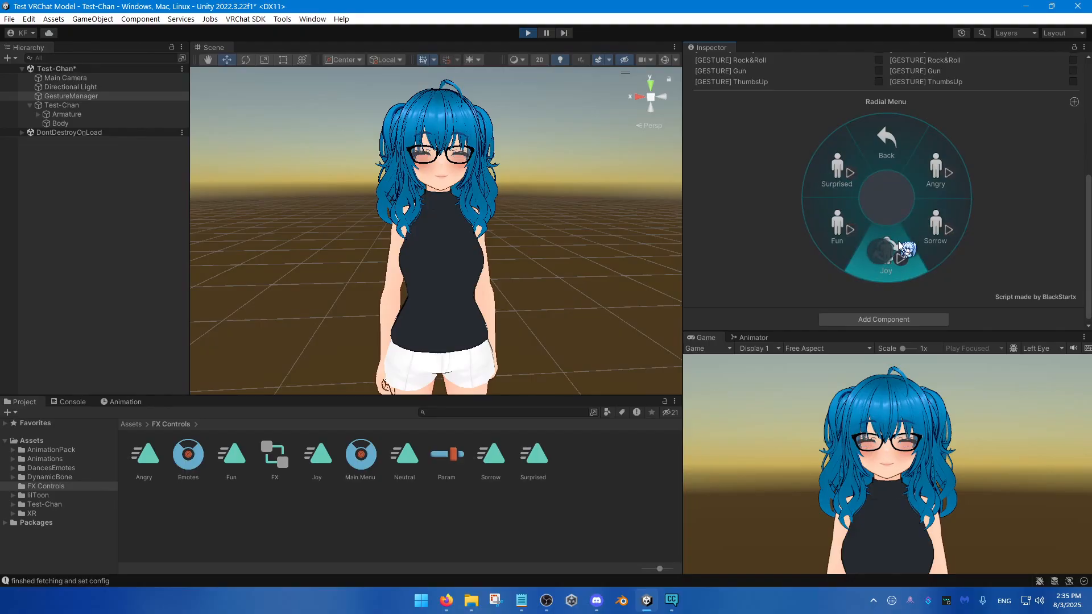
click(888, 254)
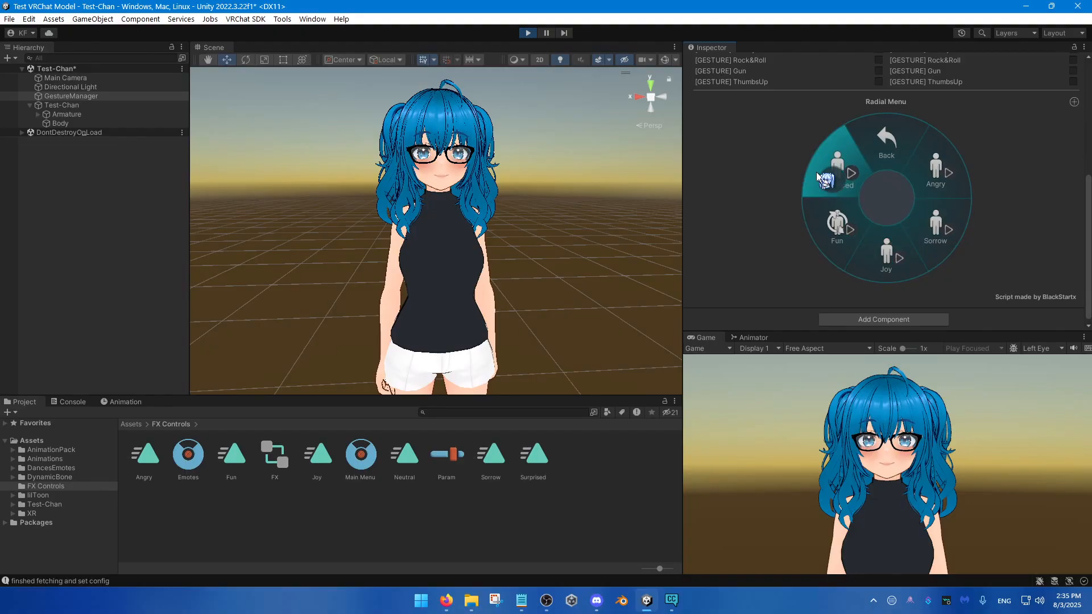
click(930, 238)
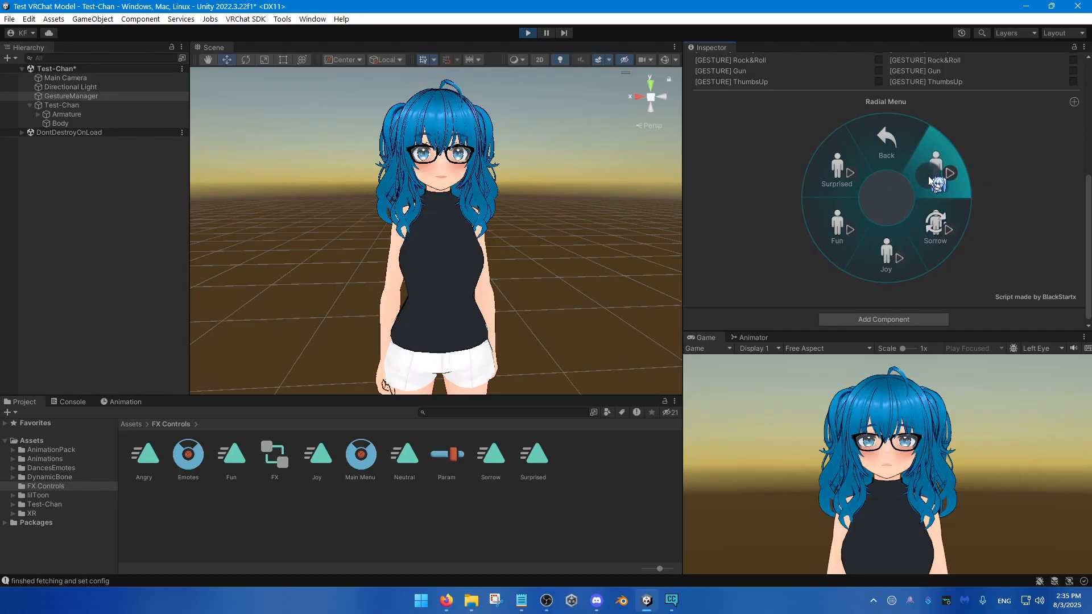
click(932, 221)
click(931, 165)
click(928, 172)
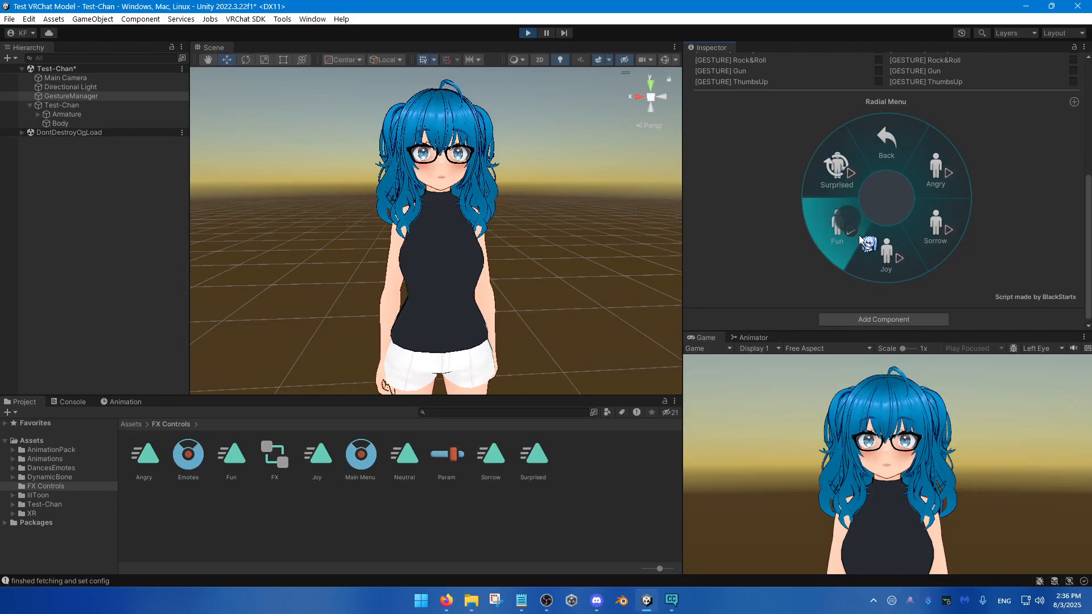
click(886, 253)
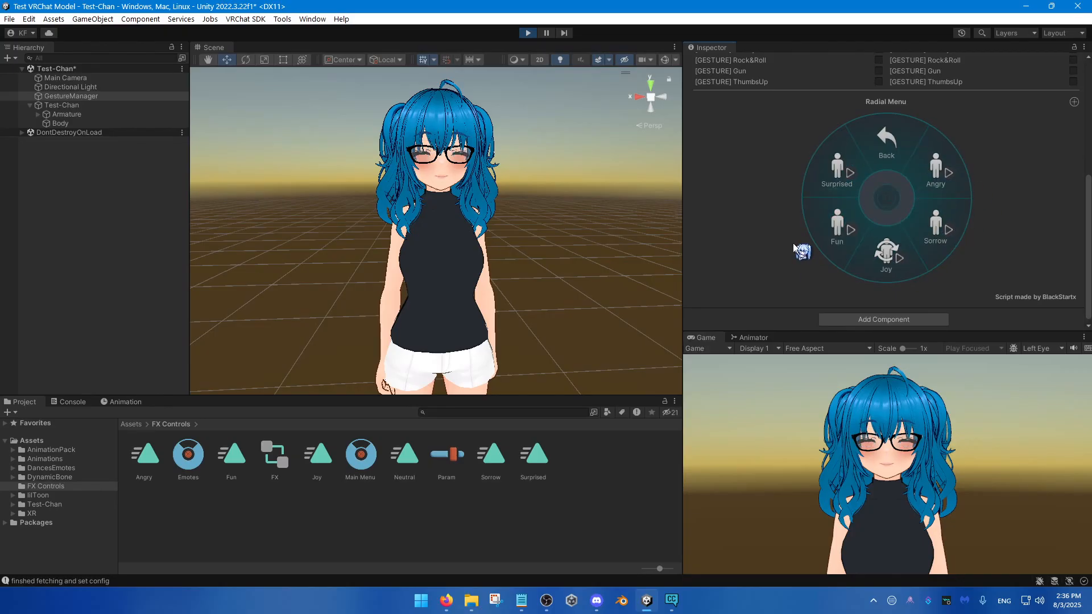
click(925, 209)
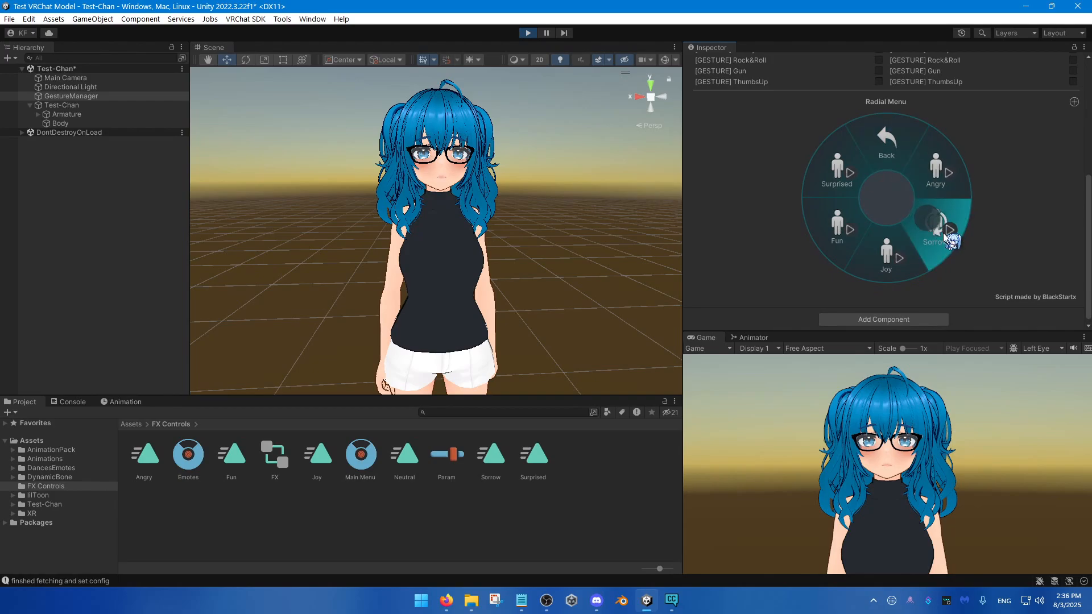
click(916, 207)
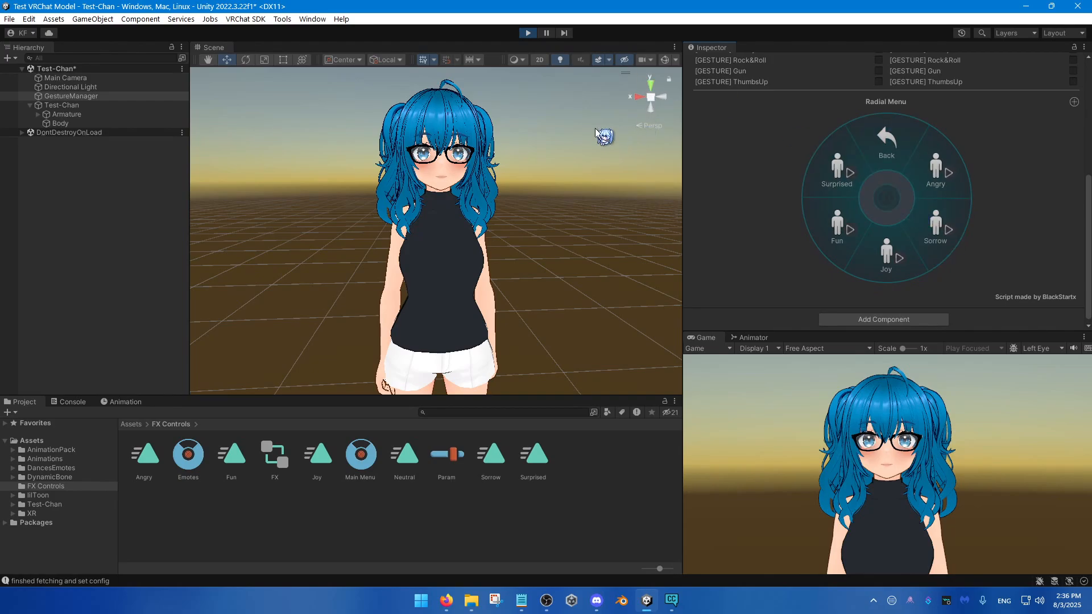
Step: Exit play mode to return Test-Chan to the edit state
scroll(805, 179, up, 3)
scroll(804, 178, up, 5)
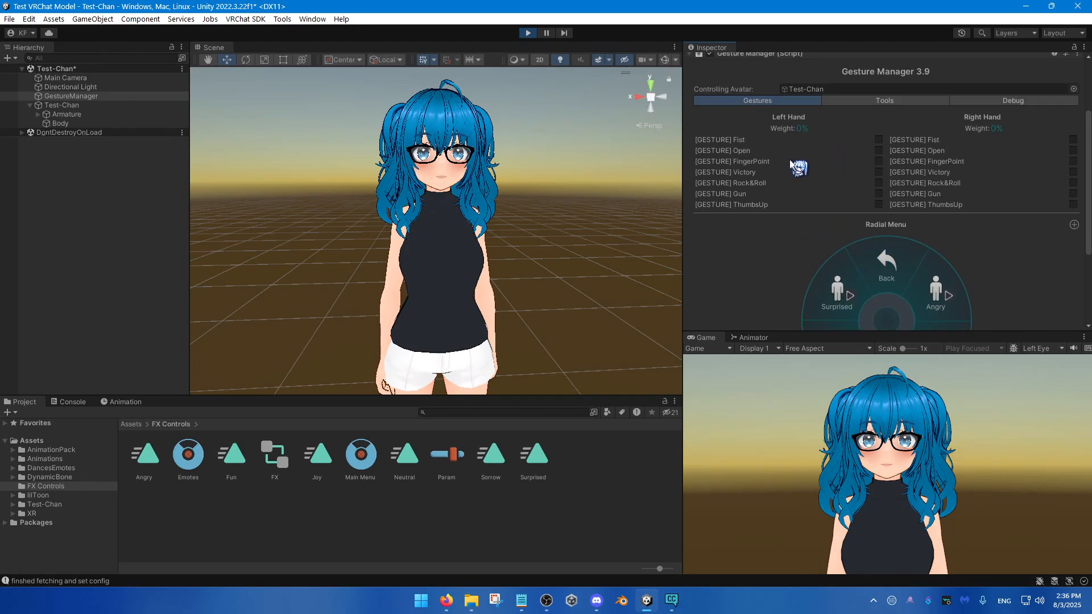
click(529, 33)
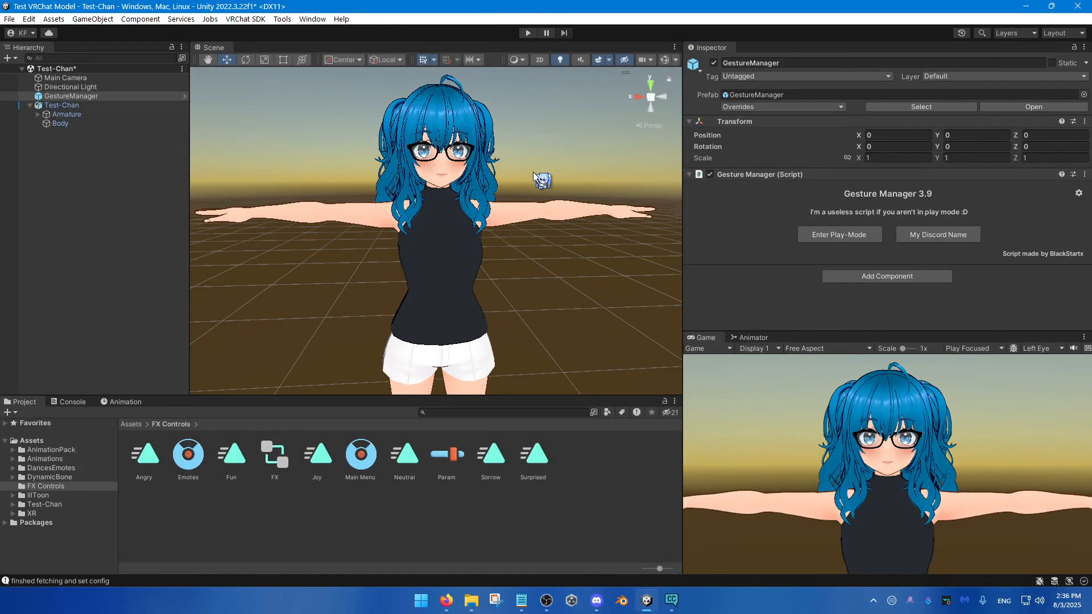
right_drag(256, 232, 255, 229)
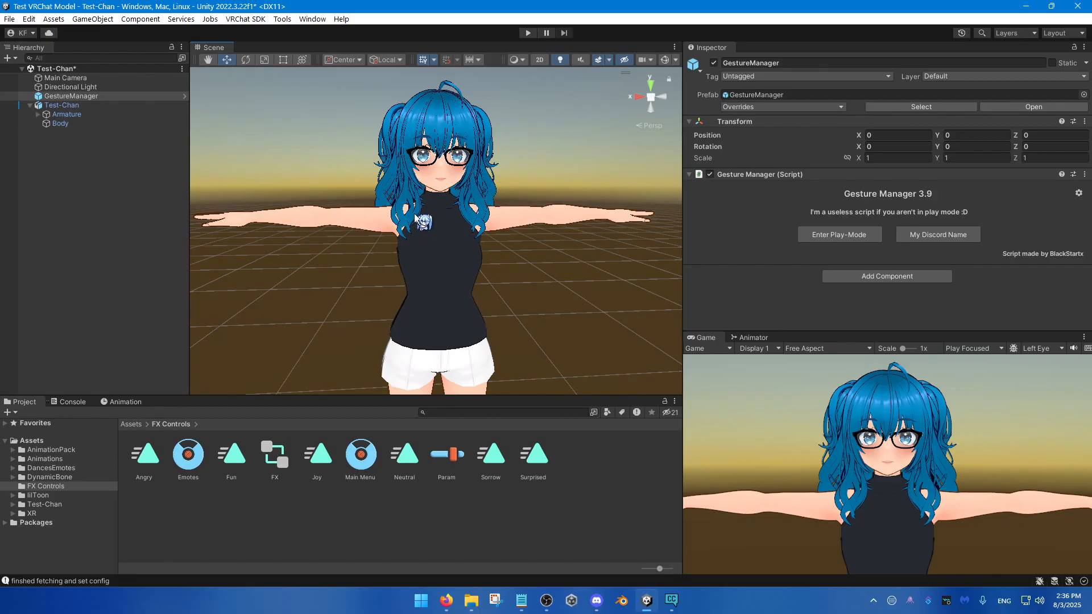
Step: Create a new animation clip named No Cheek Puff for Test-Chan in the FX Controls folder
click(142, 235)
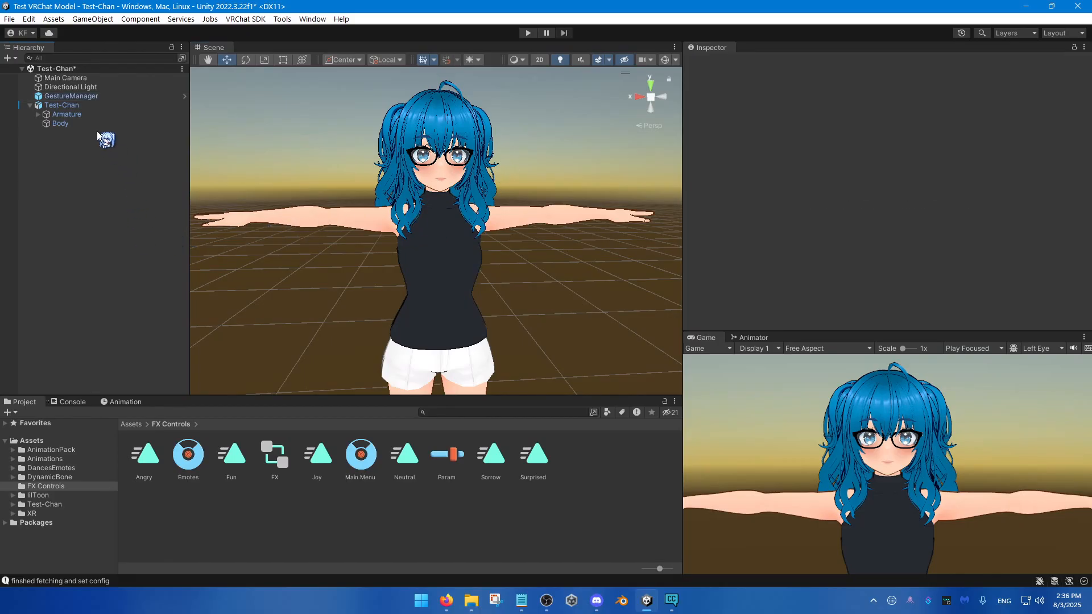
click(65, 104)
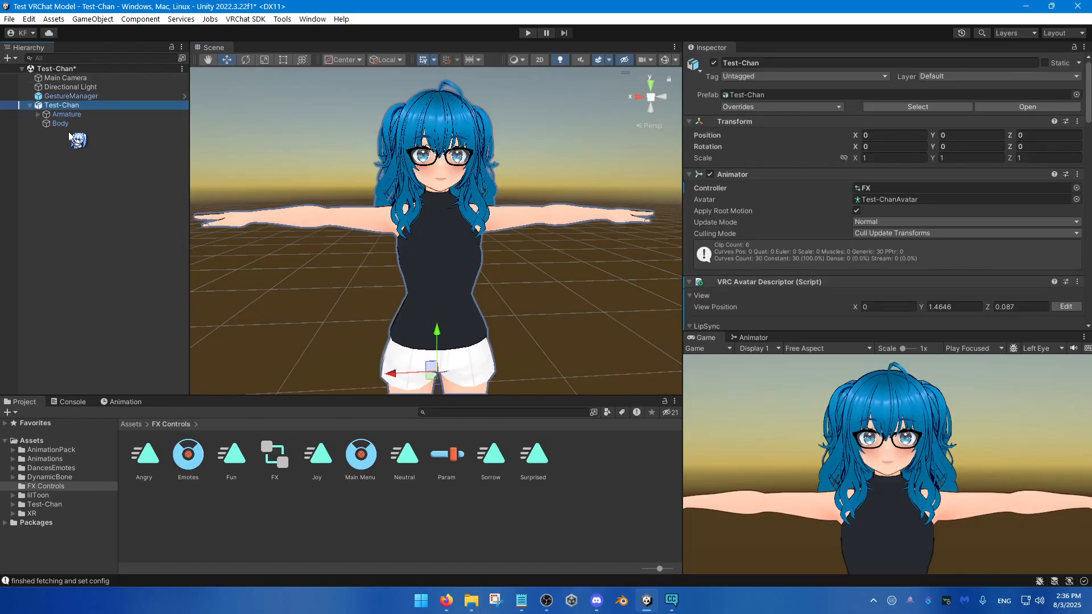
click(130, 402)
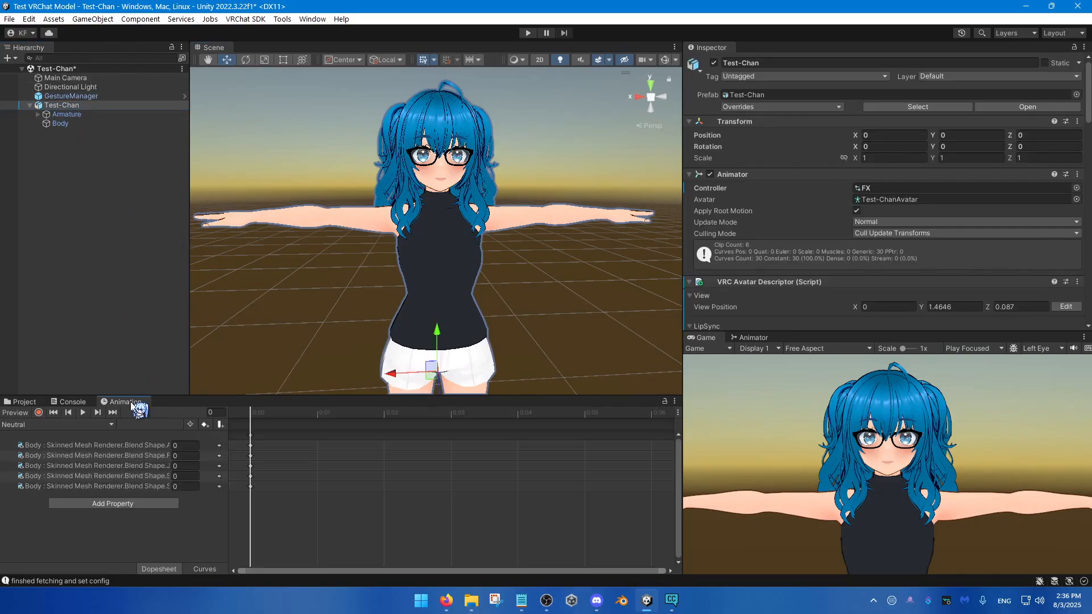
click(108, 426)
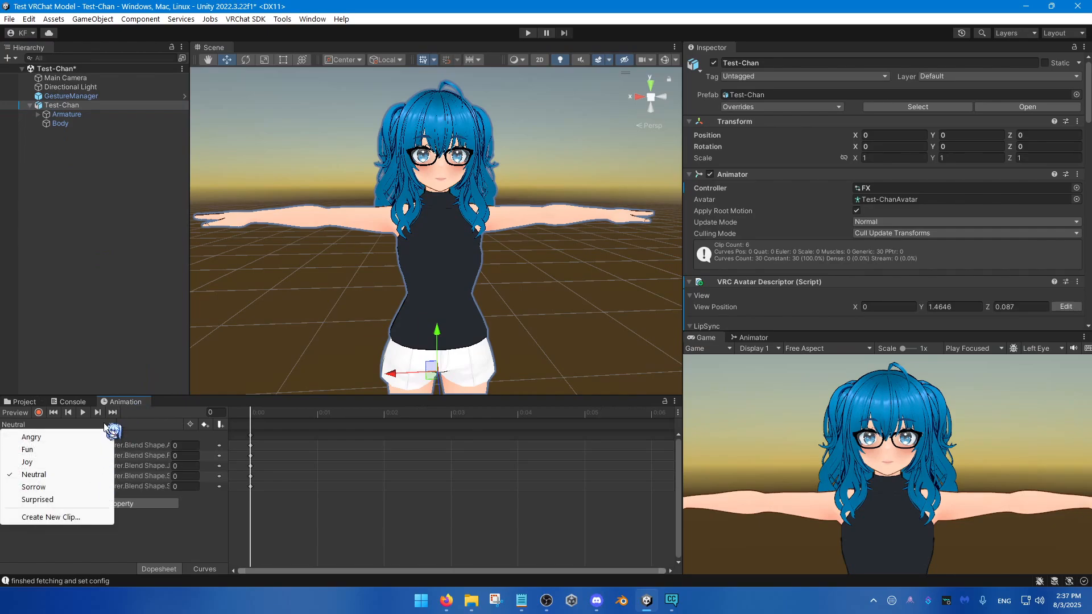
click(79, 517)
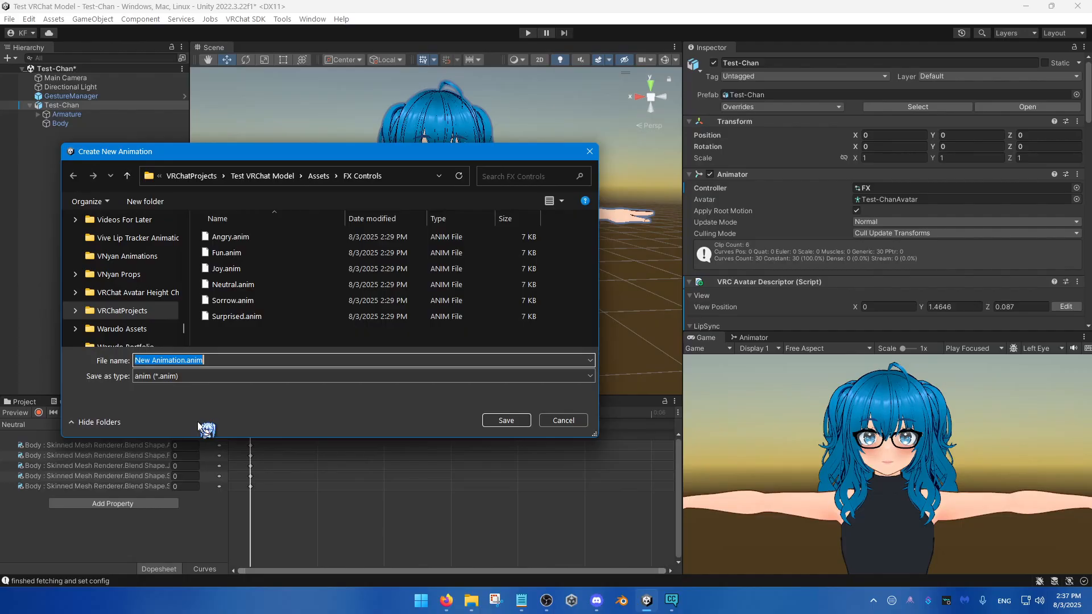
text(No Cheek Puff)
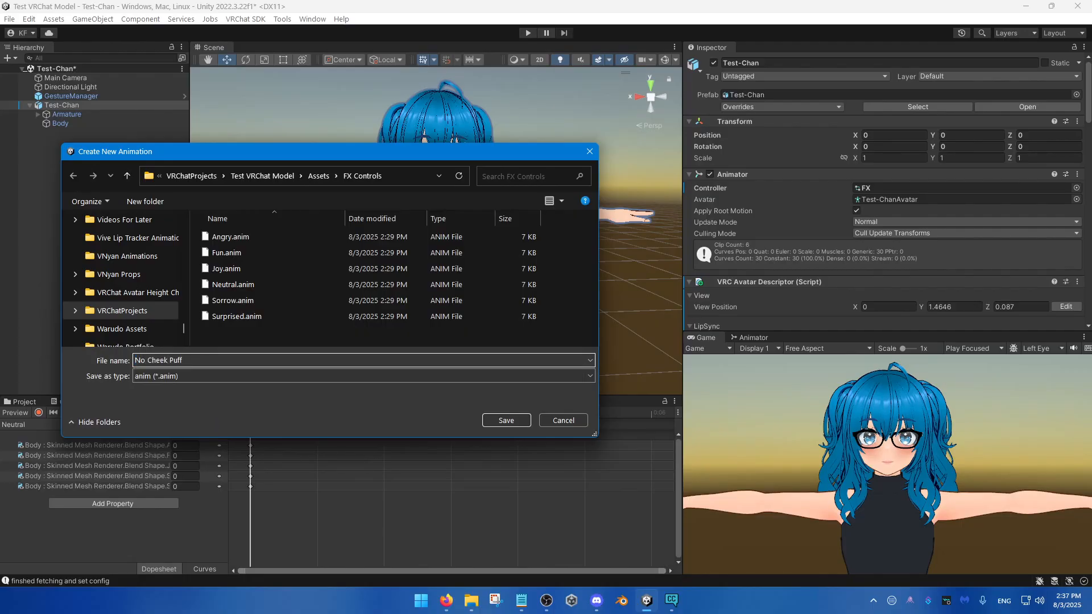
double_click(139, 360)
drag(148, 361, 192, 361)
click(199, 361)
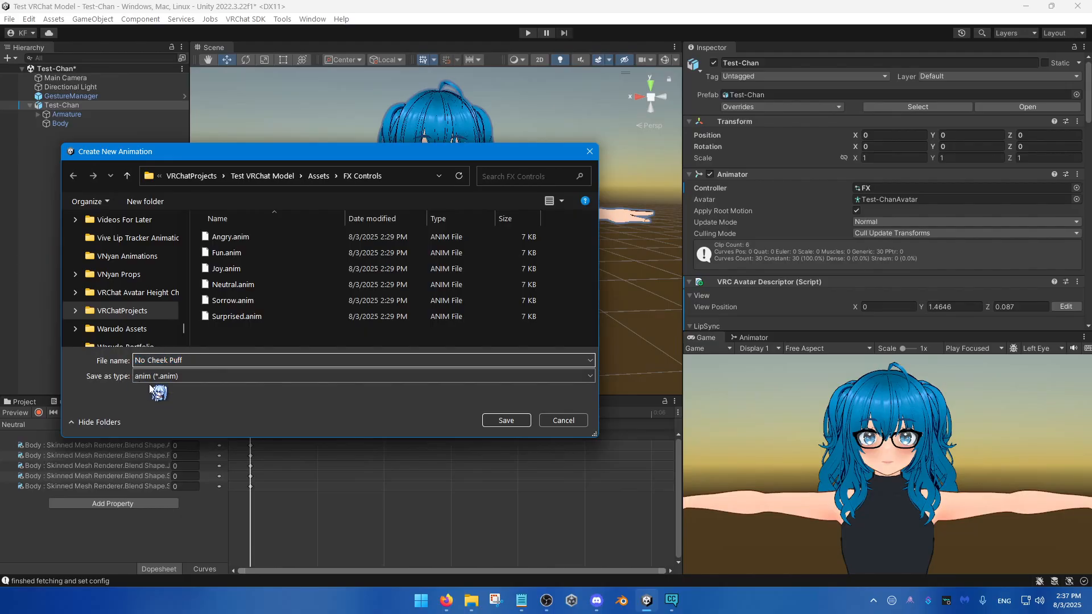
click(506, 421)
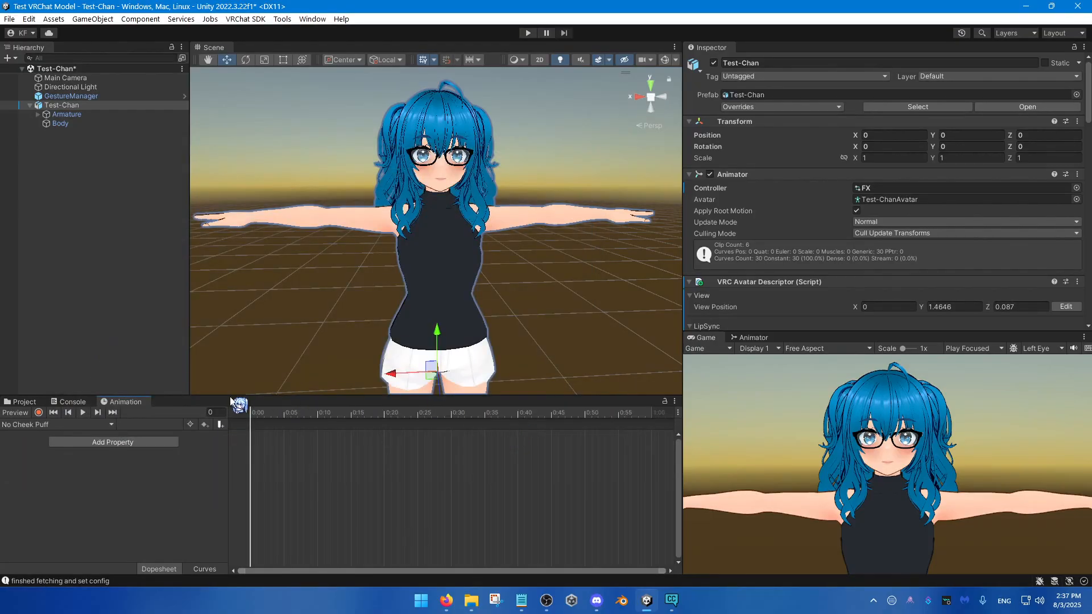
Step: Create another animation clip named Cheek Puff in the FX Controls folder
click(63, 425)
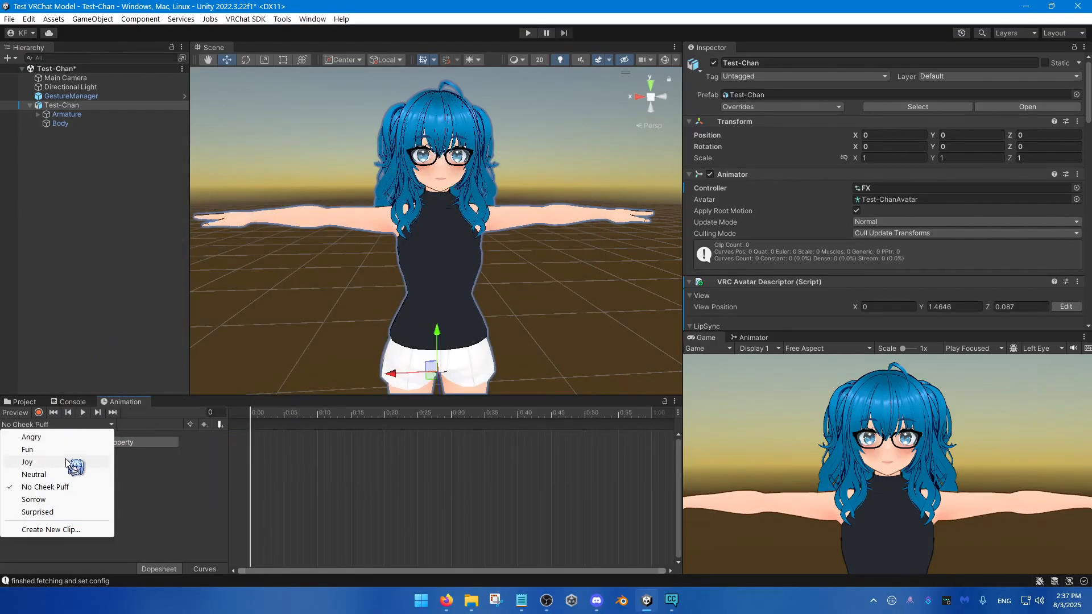
click(70, 529)
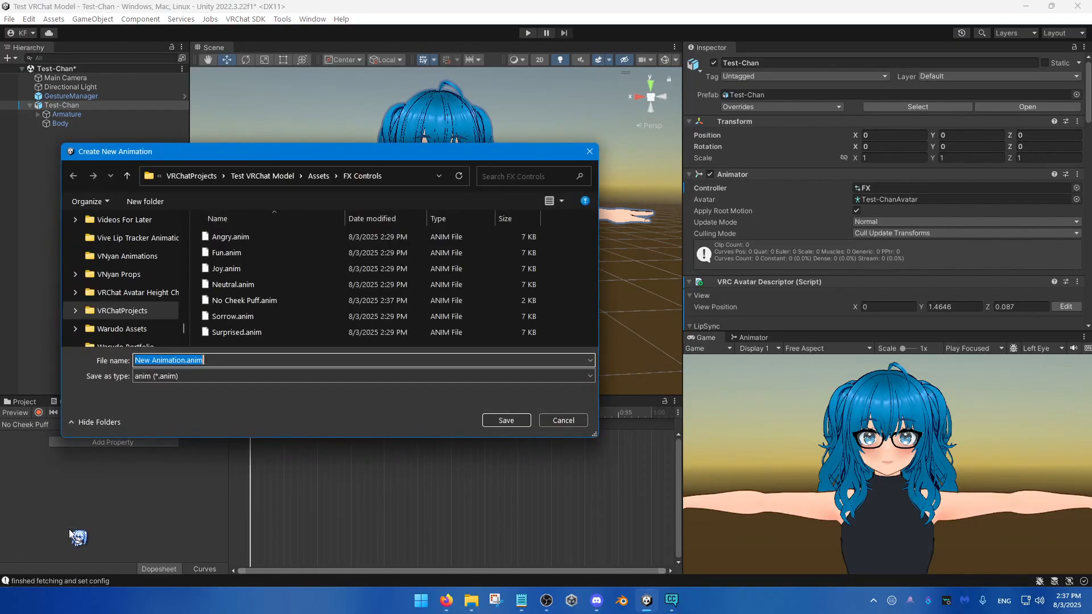
text(Cheek Puff)
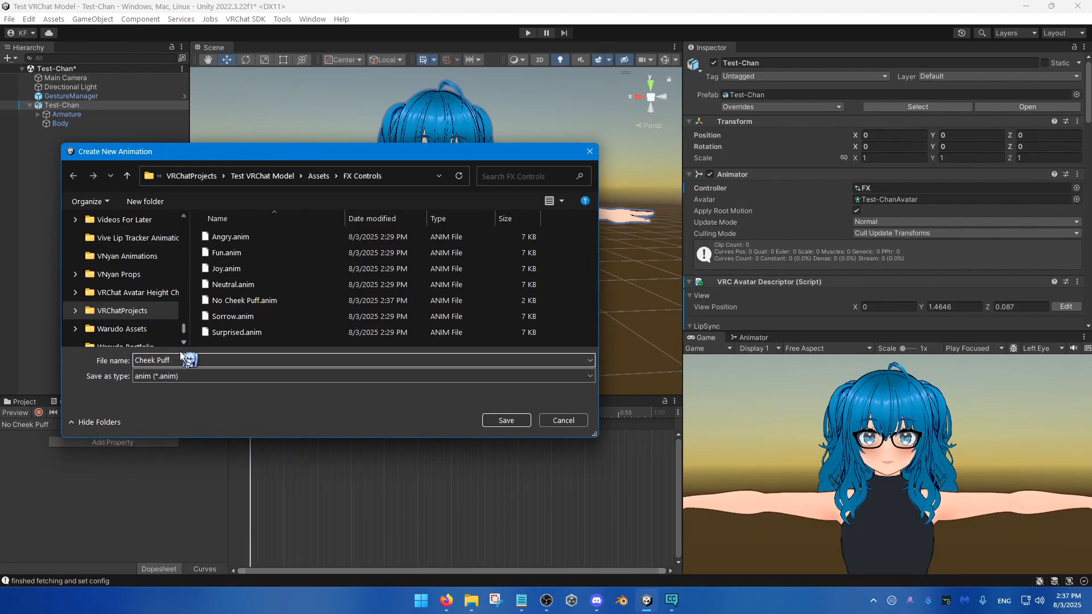
click(506, 421)
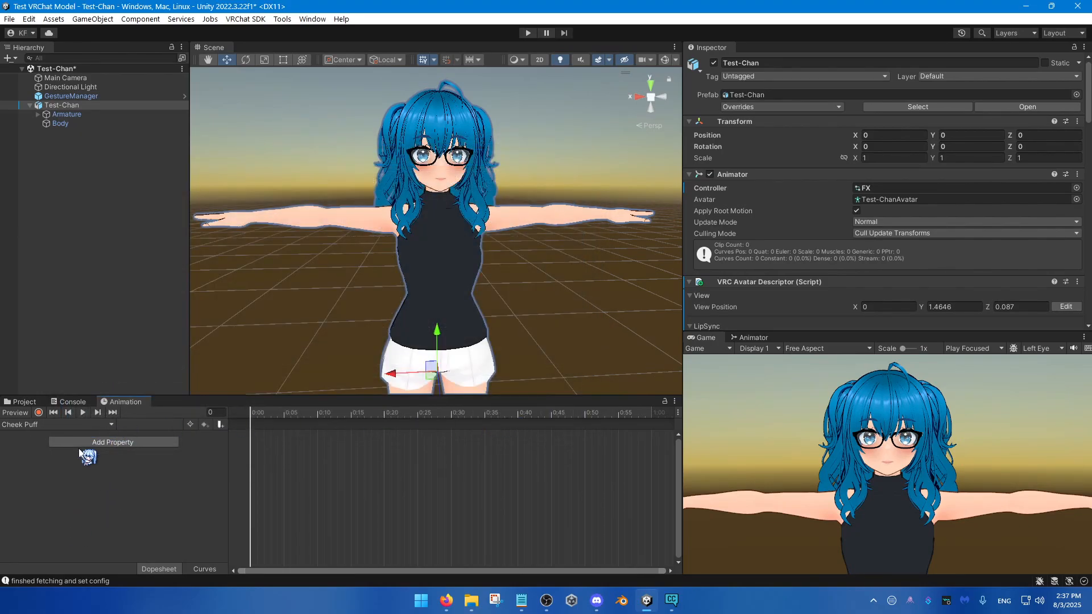
Step: Preview the Cheek Puff clip at frame 0, frame the avatar's face and show Body's blend shapes in an enlarged Inspector
click(274, 411)
right_drag(393, 267, 394, 232)
key(q)
key(w)
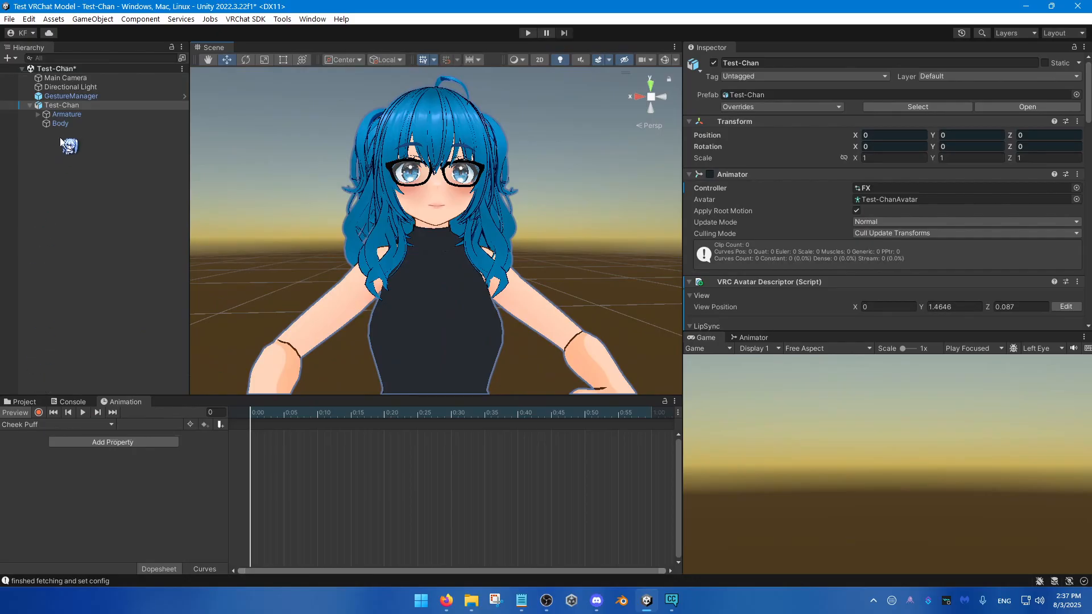
click(67, 124)
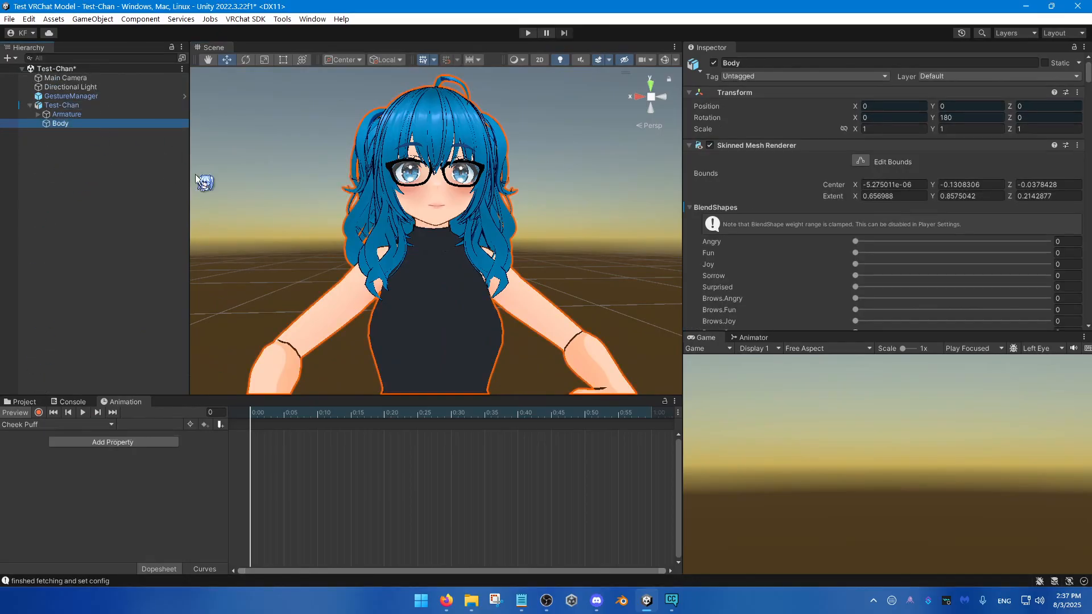
drag(825, 332, 825, 448)
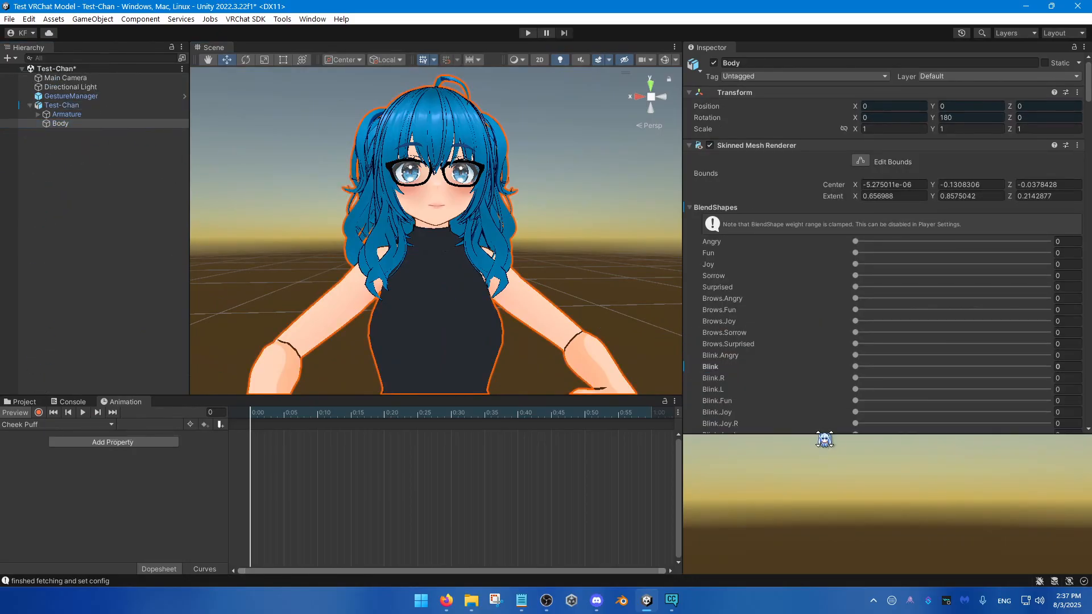
Step: Try the cheekPuff blend shape at 100, set it to 29.9 and add a key for it in the Cheek Puff clip
scroll(764, 364, down, 5)
scroll(763, 369, down, 10)
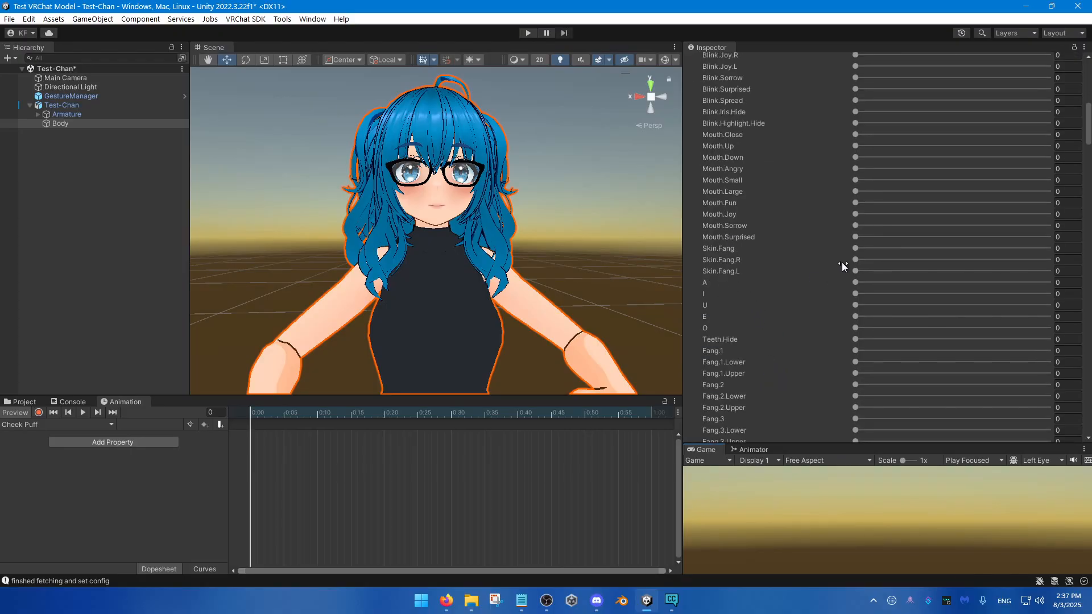
scroll(843, 309, down, 20)
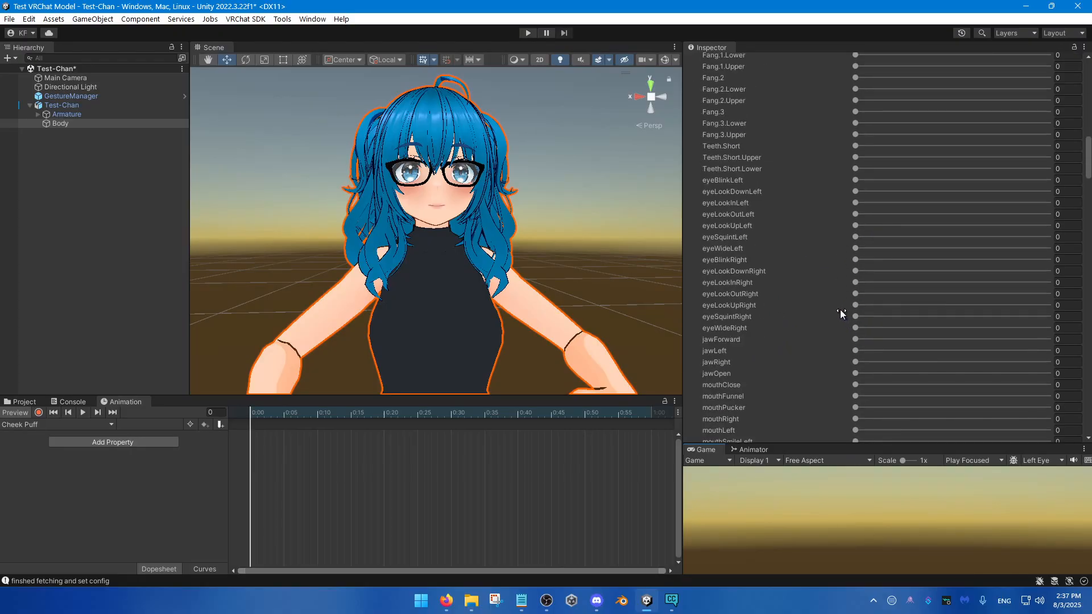
scroll(839, 312, down, 9)
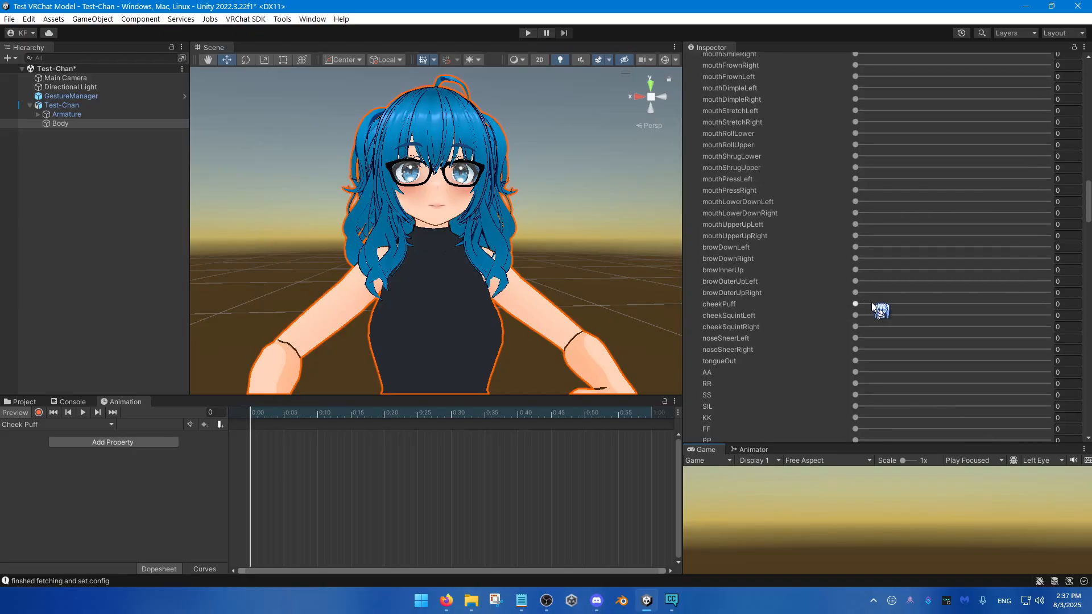
drag(871, 304, 1088, 301)
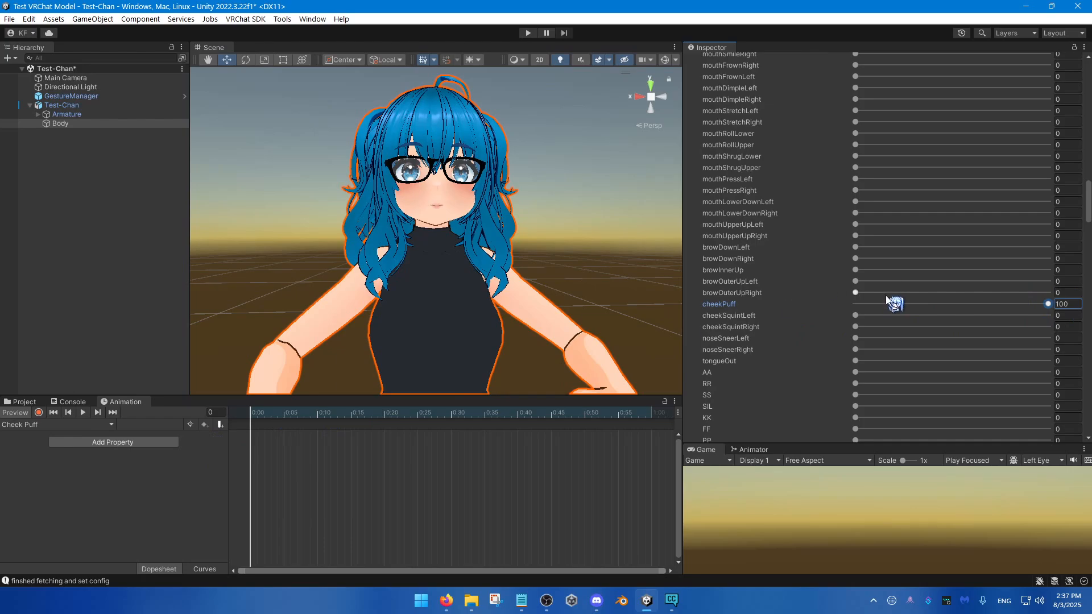
drag(880, 305, 903, 307)
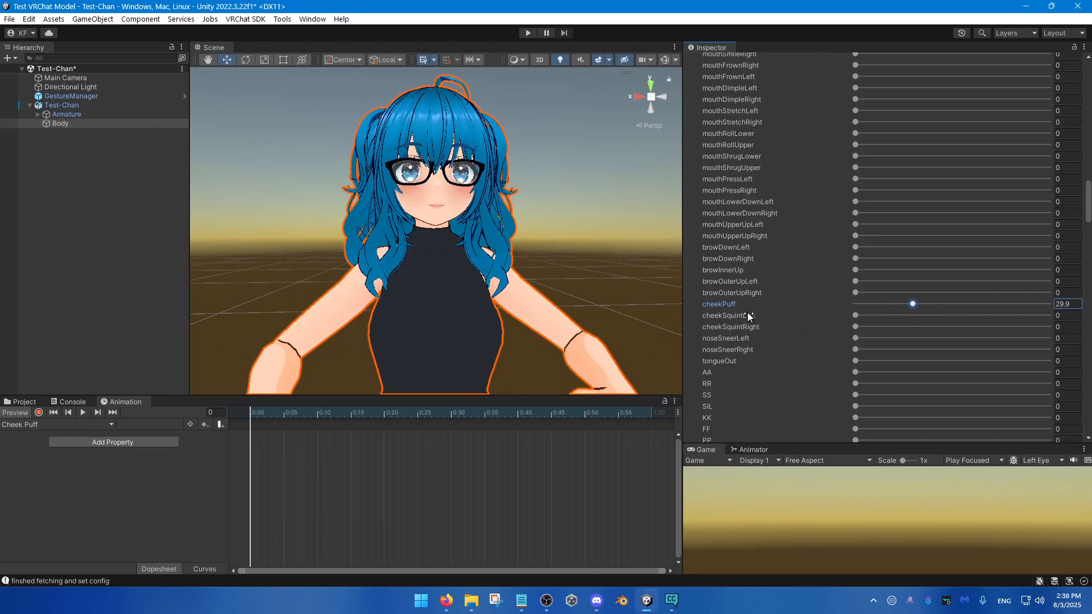
right_click(721, 303)
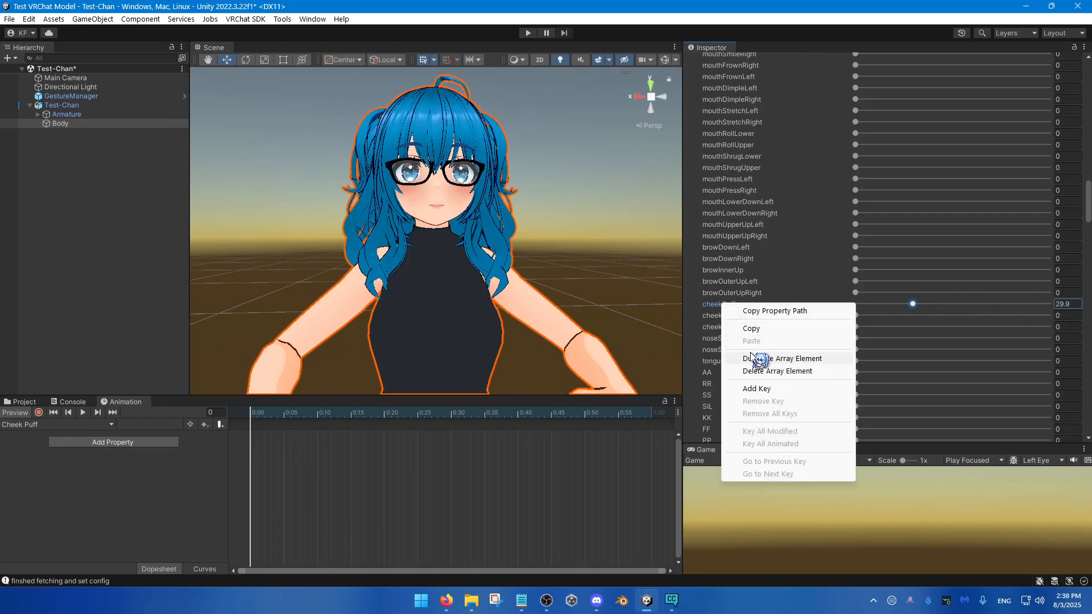
click(756, 390)
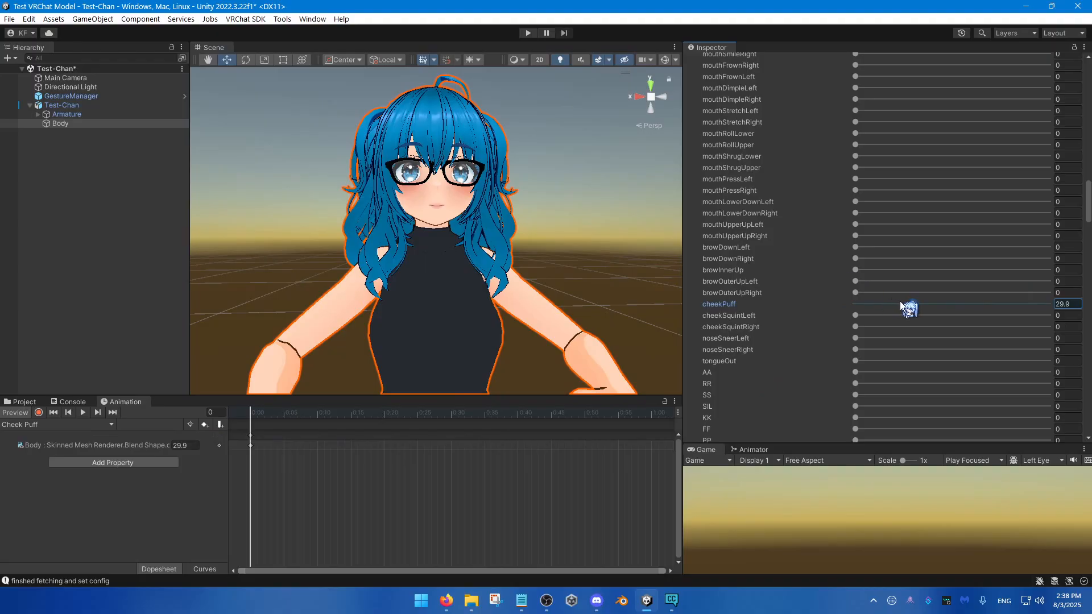
Step: Raise cheekPuff to 100 and update its key at frame 0 of the Cheek Puff clip
drag(900, 304, 1088, 310)
right_click(736, 303)
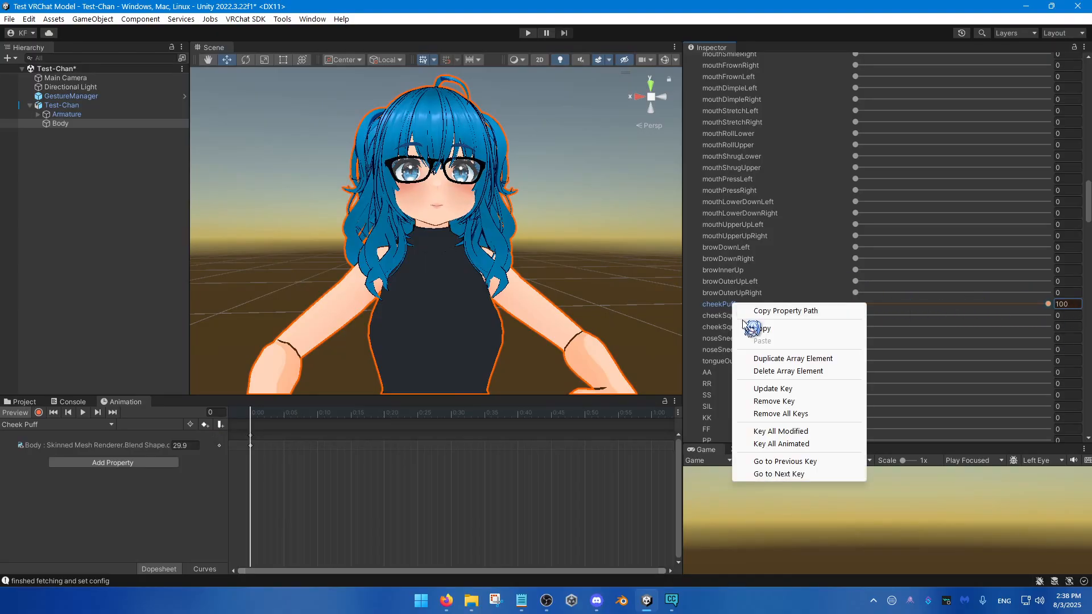
click(784, 390)
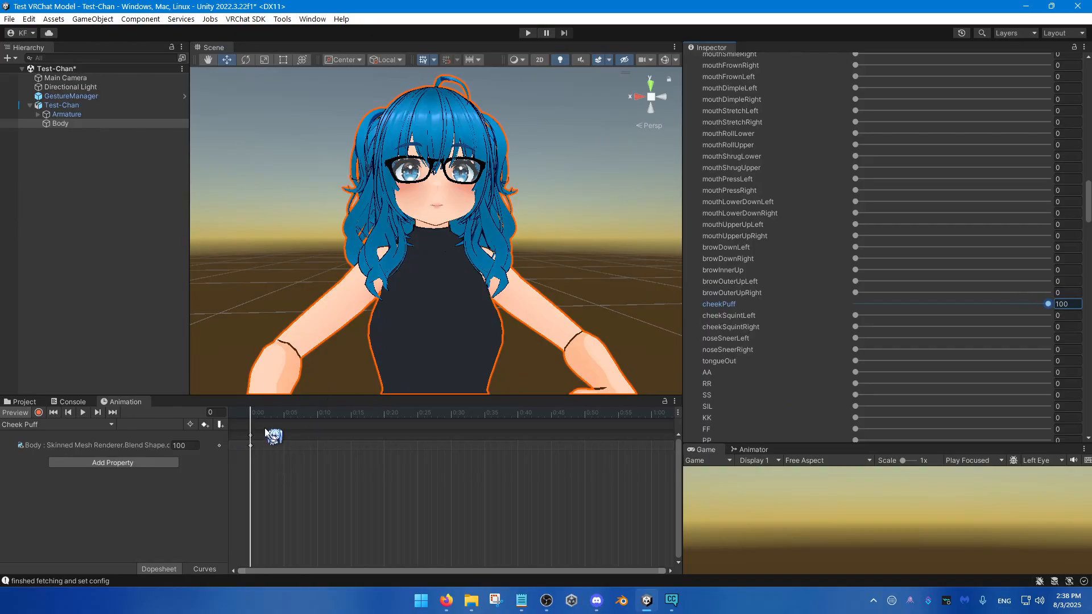
drag(265, 413, 66, 482)
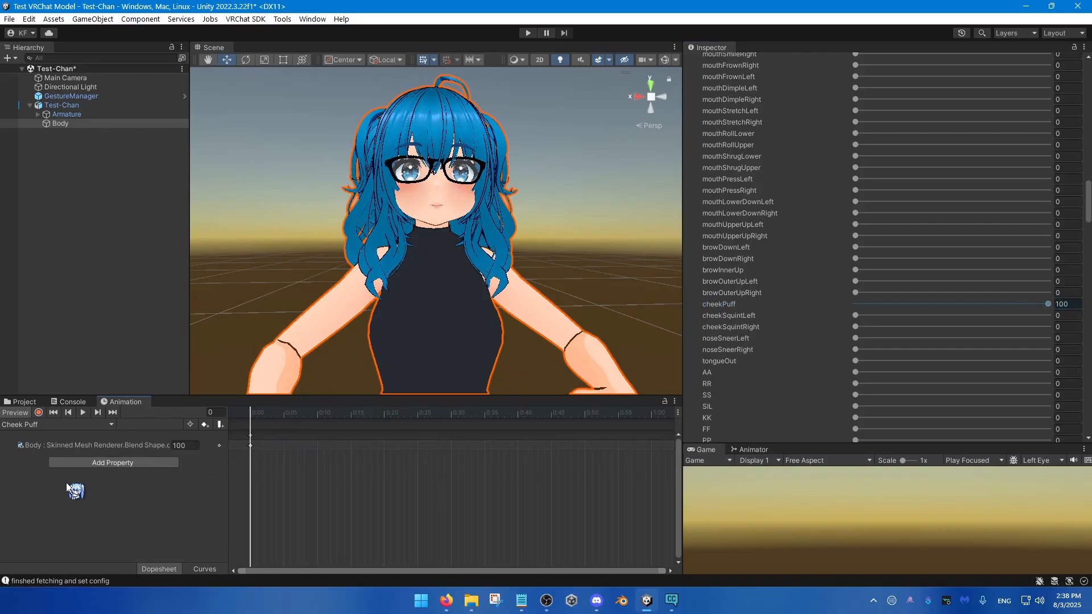
Step: Switch to the No Cheek Puff clip and record a cheekPuff key of 0 at frame 0, ending the recording
click(84, 425)
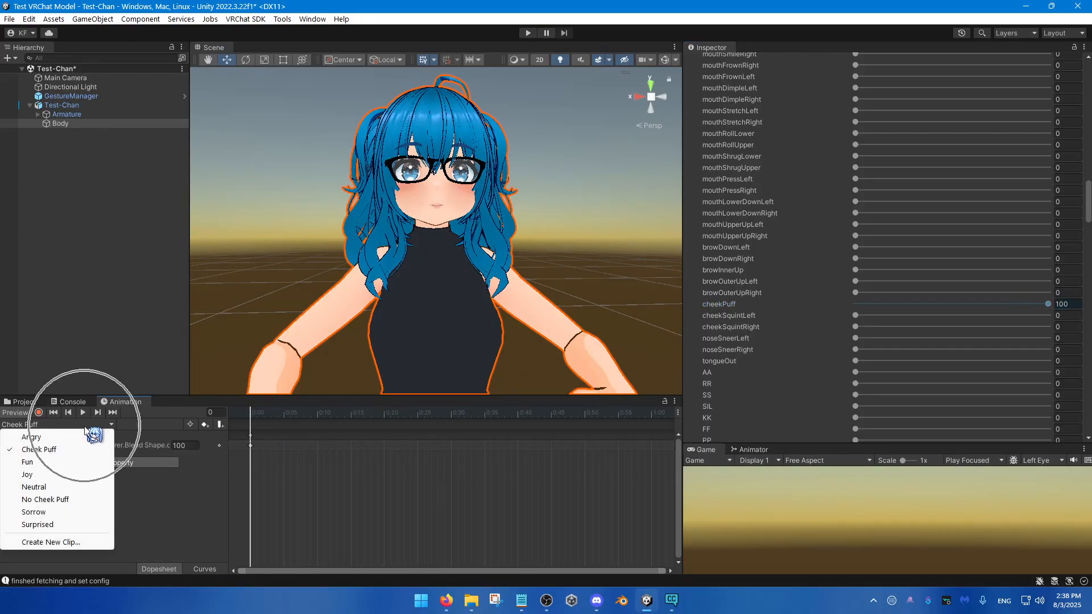
click(69, 500)
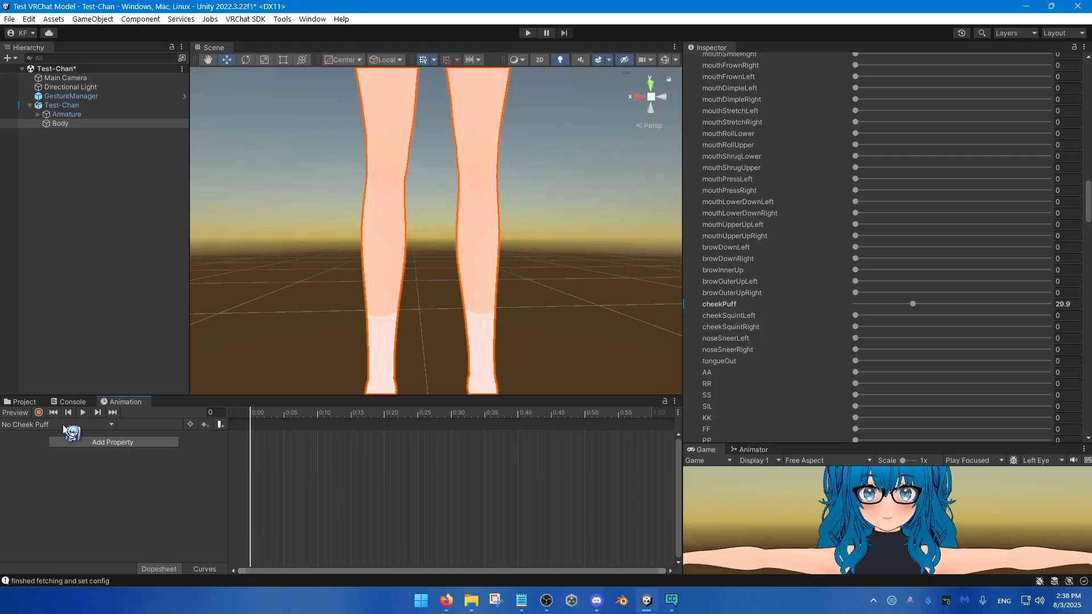
click(39, 413)
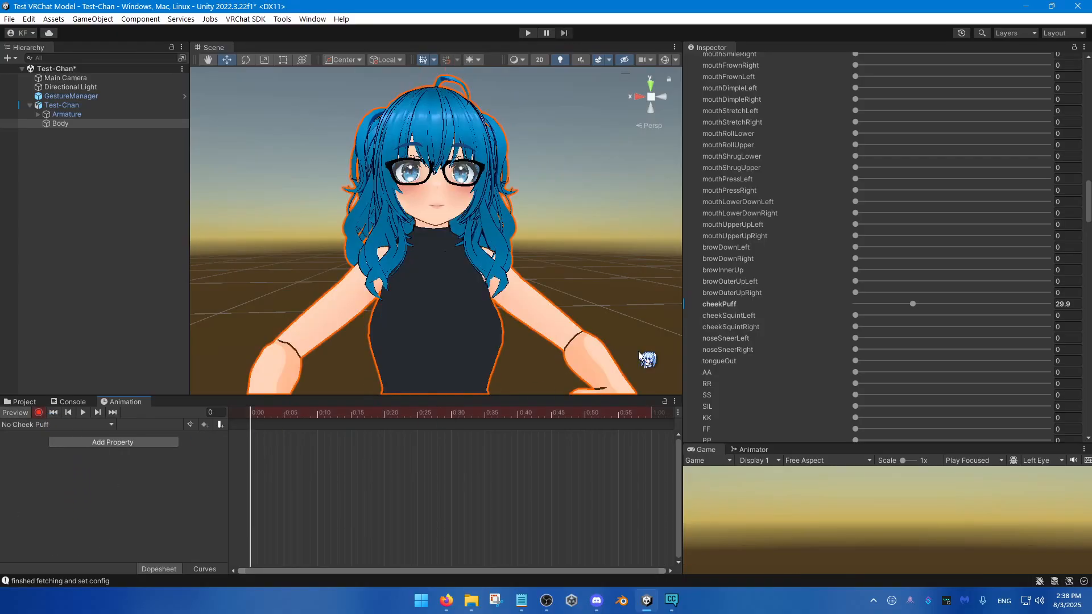
drag(887, 305, 705, 329)
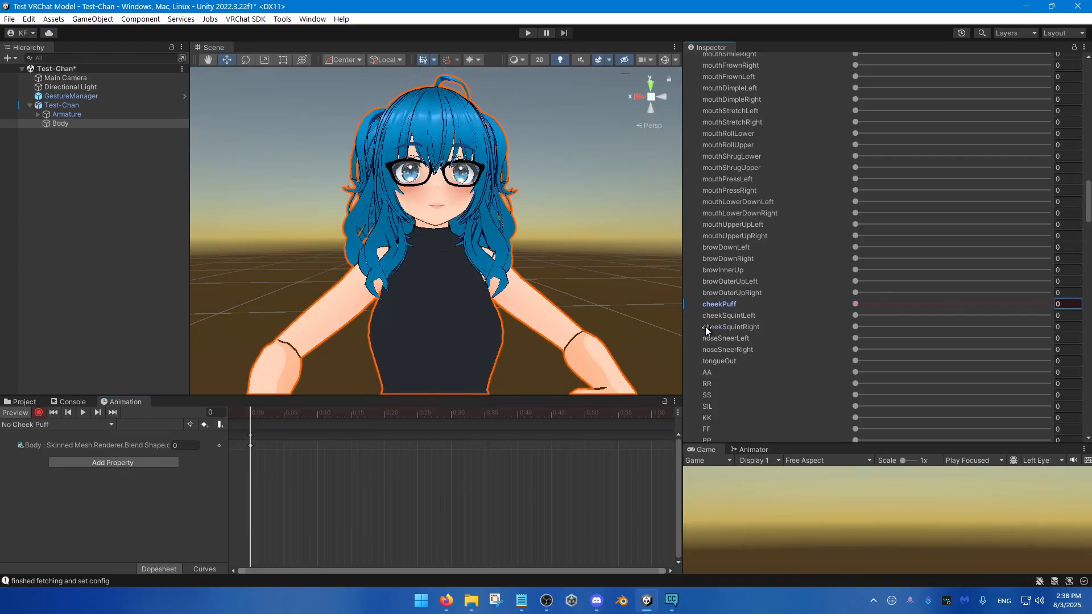
click(38, 412)
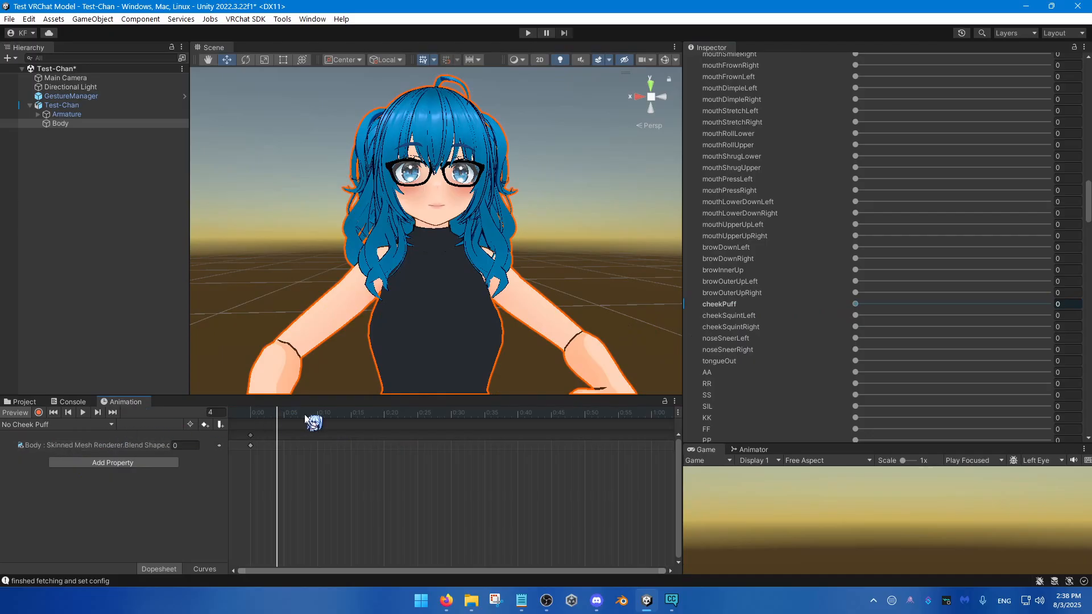
Step: Show the Angry clip in the Animation window and review the list of available clips
click(64, 424)
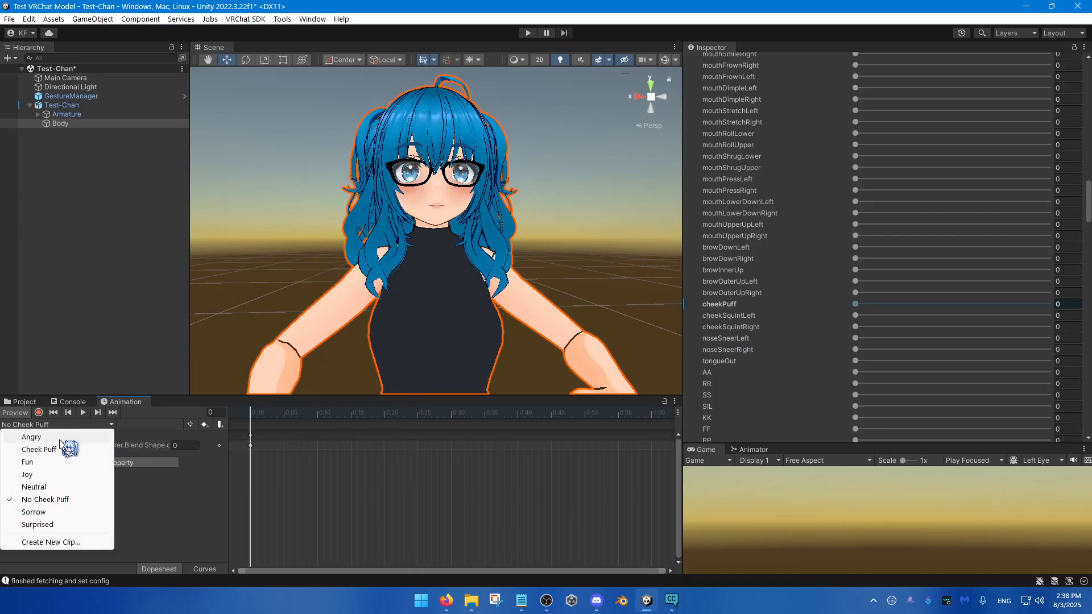
click(61, 439)
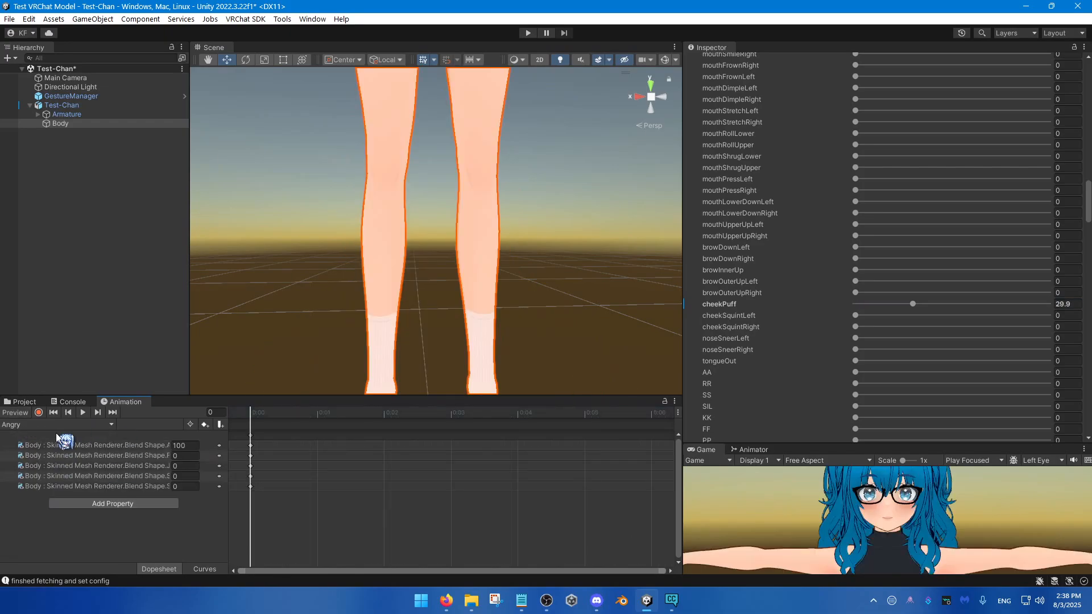
click(60, 425)
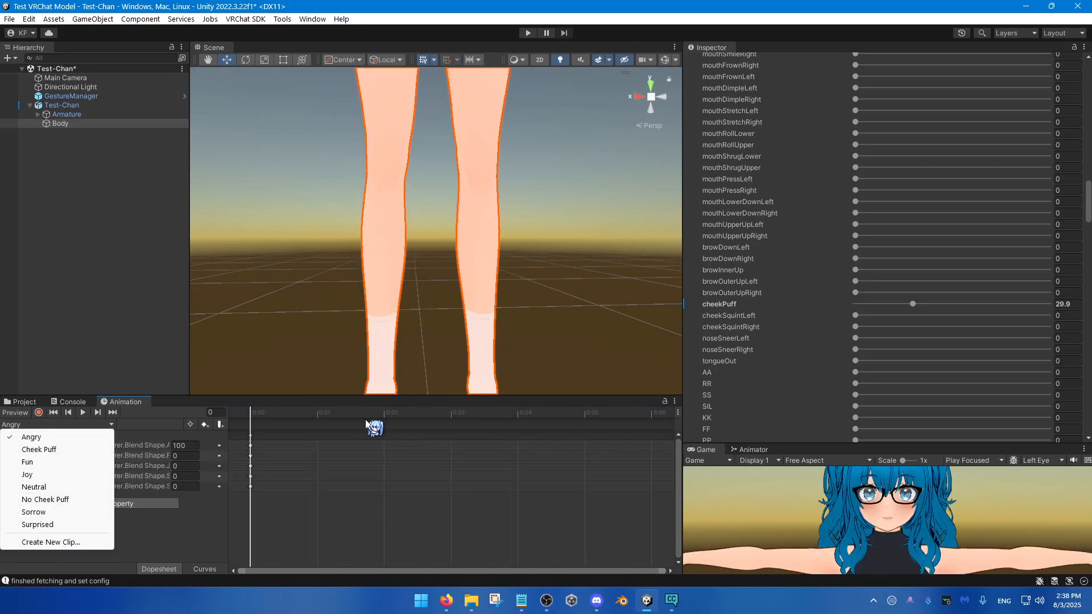
Step: Bring up the FX state graph in an enlarged Animator window and pull Body's cheekPuff blend shape down to its minimum
click(749, 450)
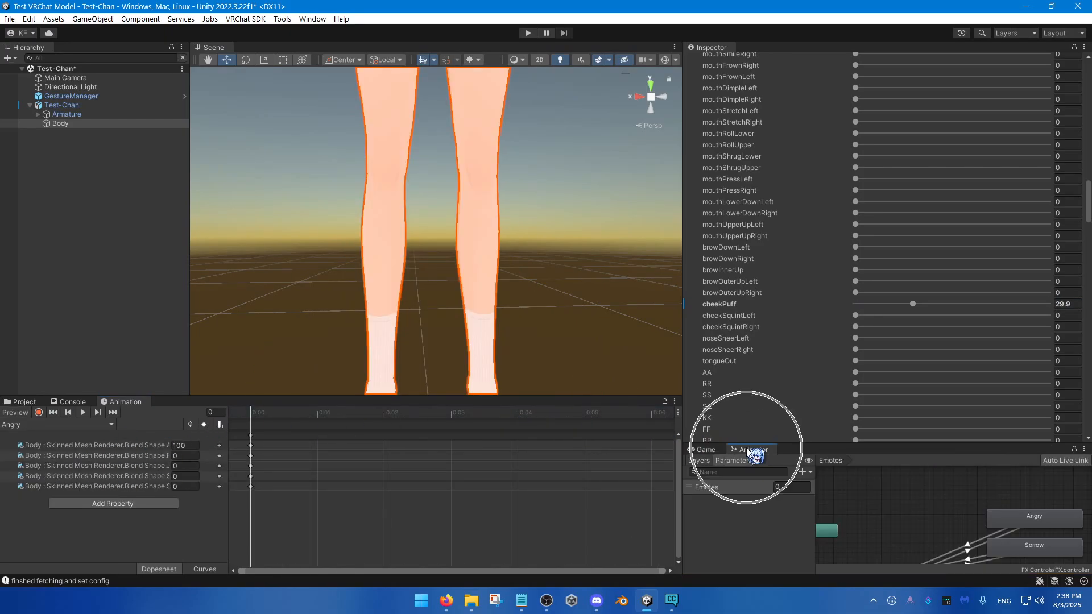
drag(796, 444, 821, 350)
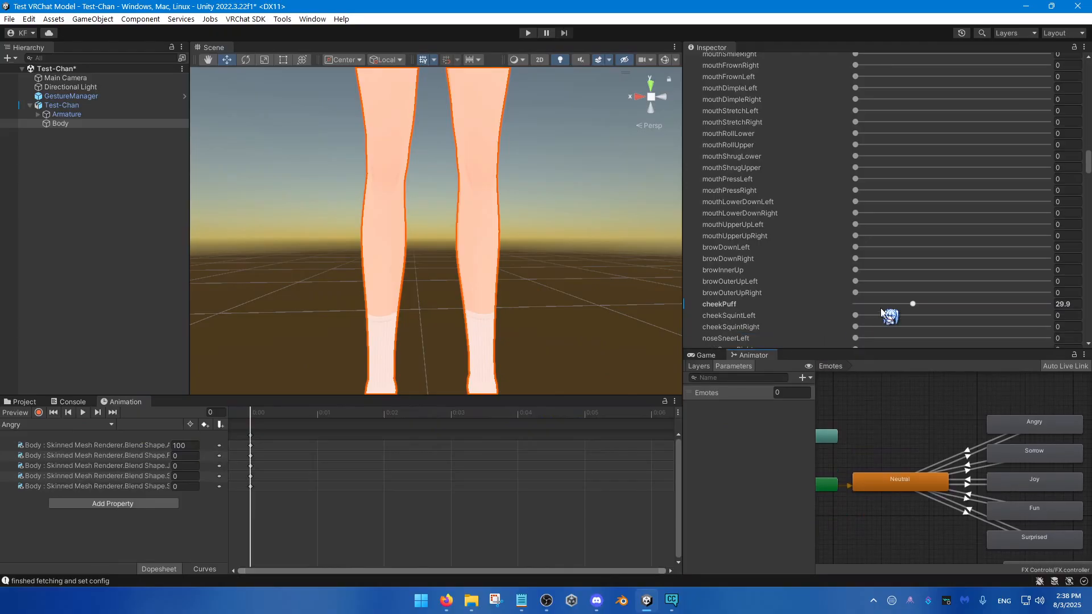
drag(880, 309, 763, 315)
drag(827, 350, 846, 158)
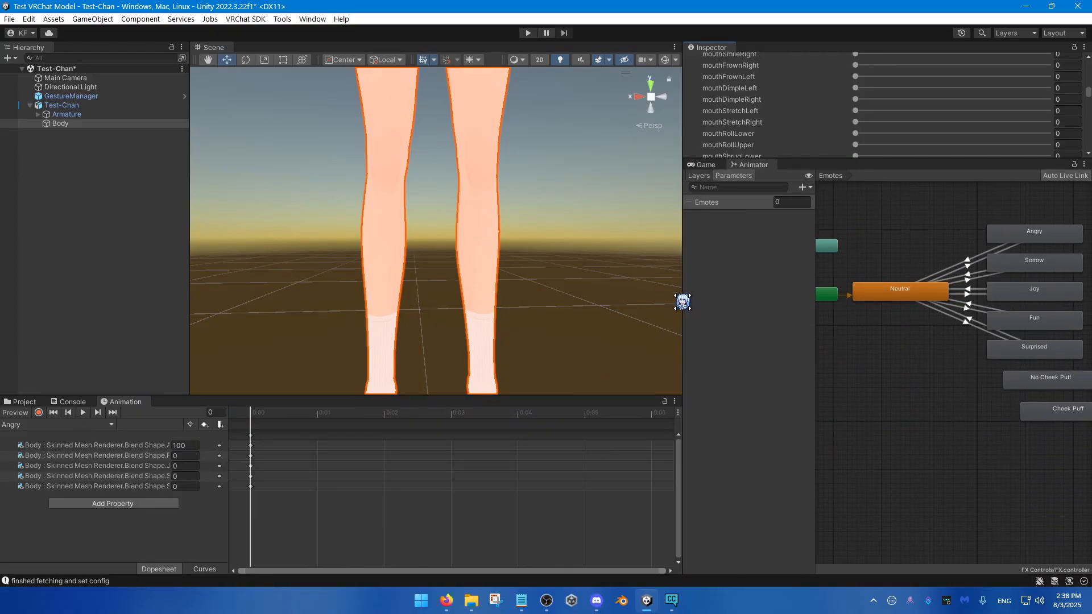
drag(682, 302, 578, 329)
scroll(1083, 398, up, 2)
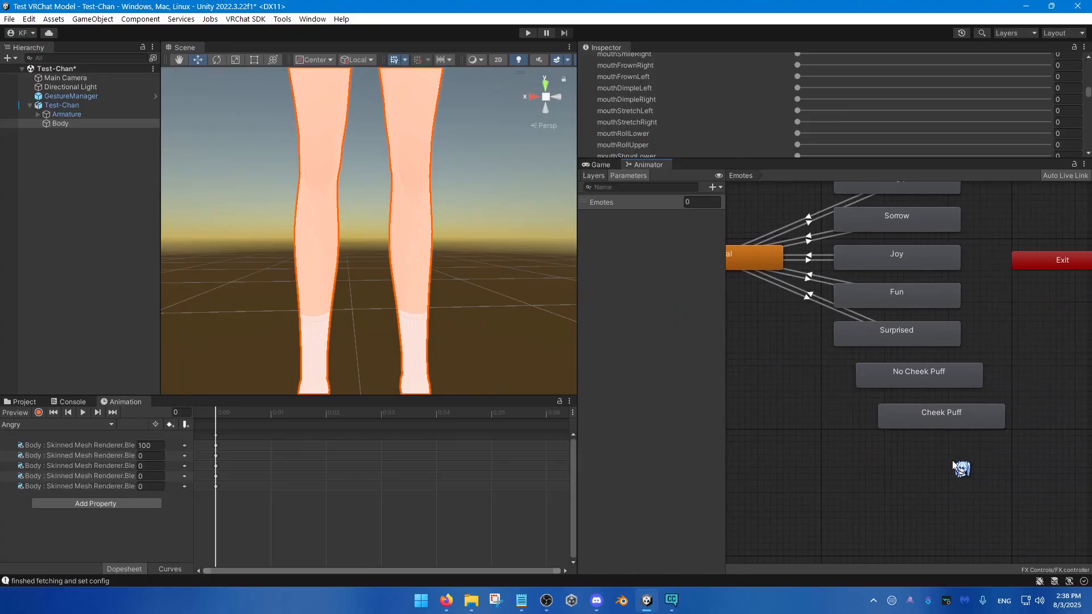
Step: Move the No Cheek Puff and Cheek Puff states slightly farther below the Surprised state in the Emotes layer
drag(951, 458, 938, 367)
click(941, 370)
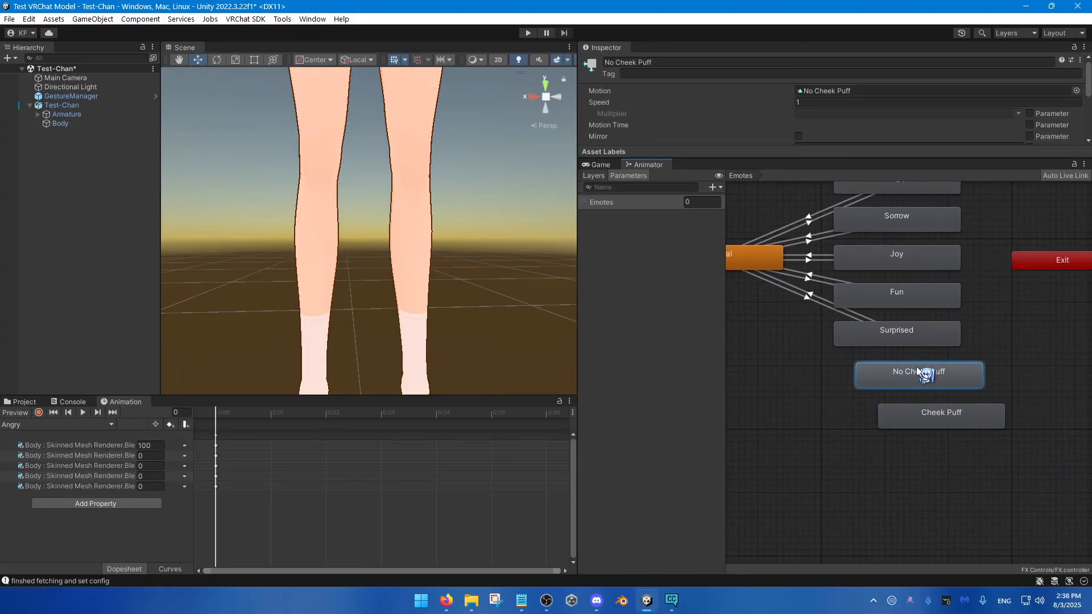
drag(825, 364, 982, 441)
mouse_move(950, 377)
mouse_down()
mouse_move(903, 407)
mouse_move(952, 399)
mouse_up()
click(823, 370)
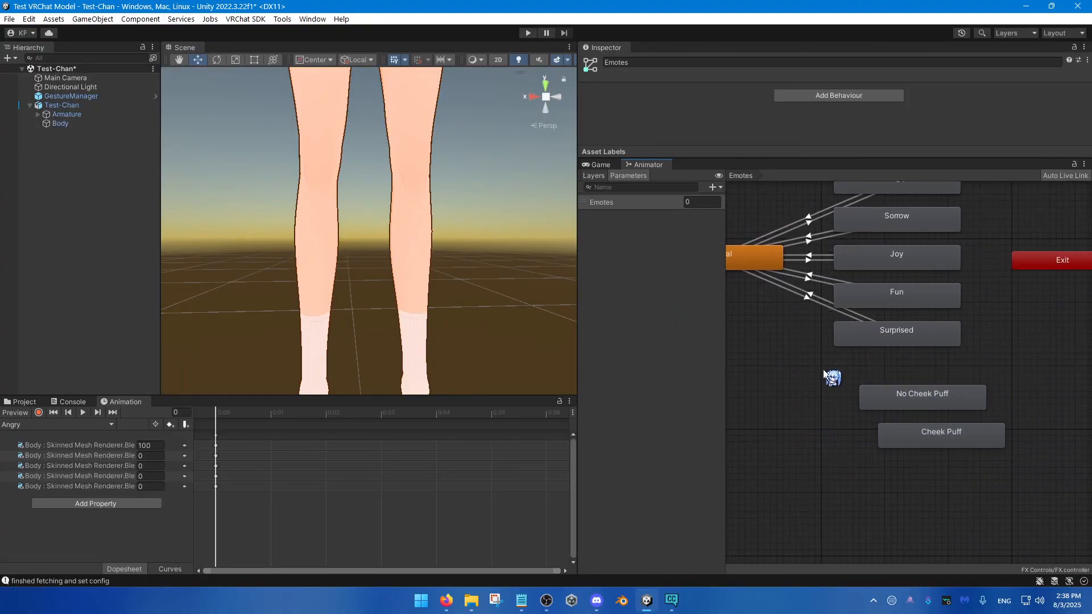
Step: Add an animator layer named Cheek Puff to the FX controller and set its weight to 1
click(593, 176)
click(715, 187)
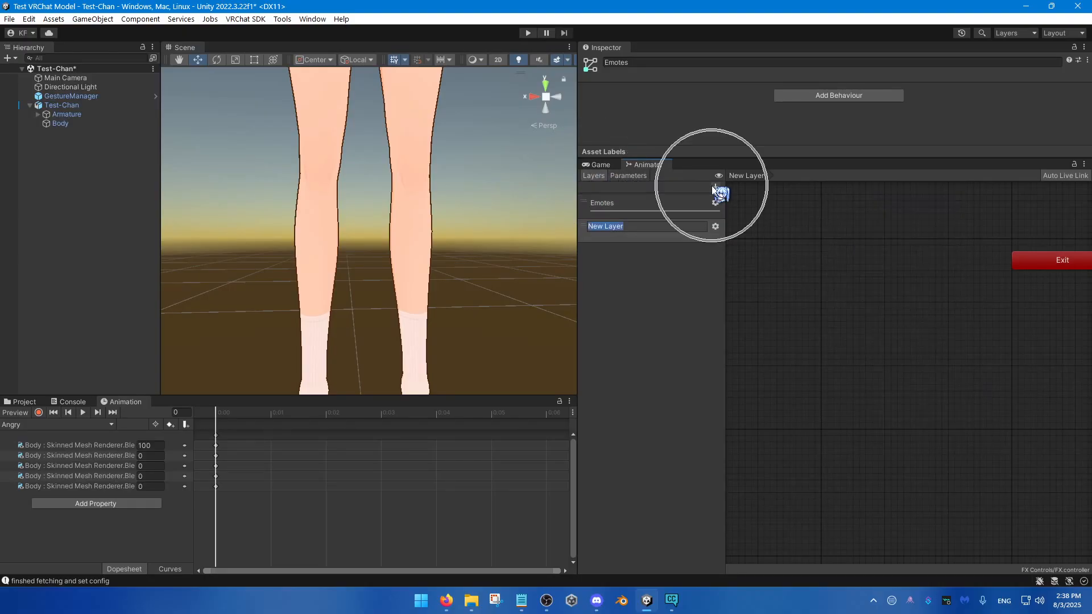
text(Cheek)
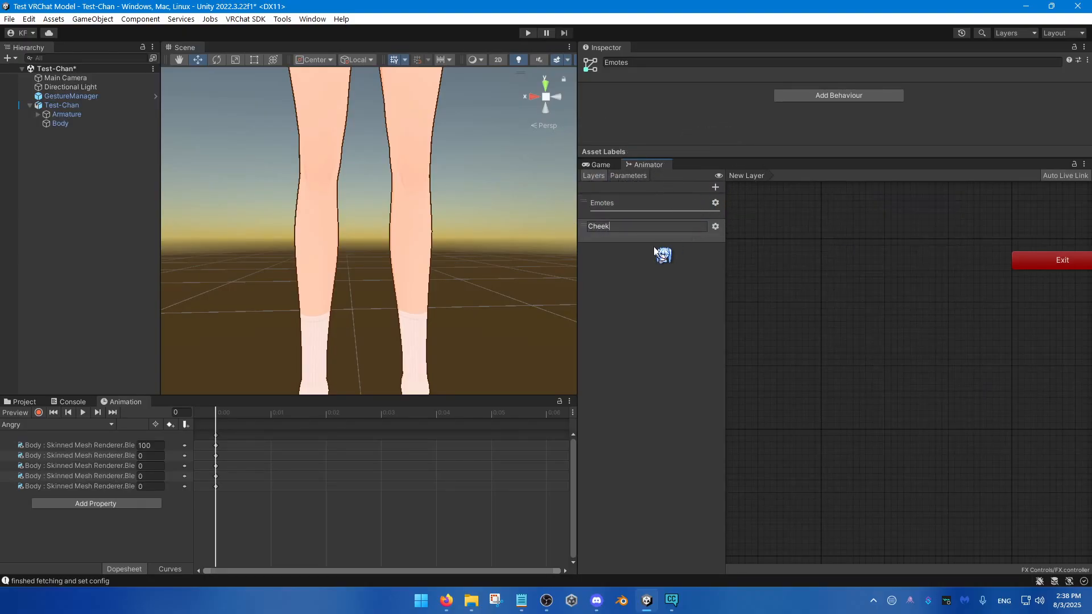
text( Puff)
key(Return)
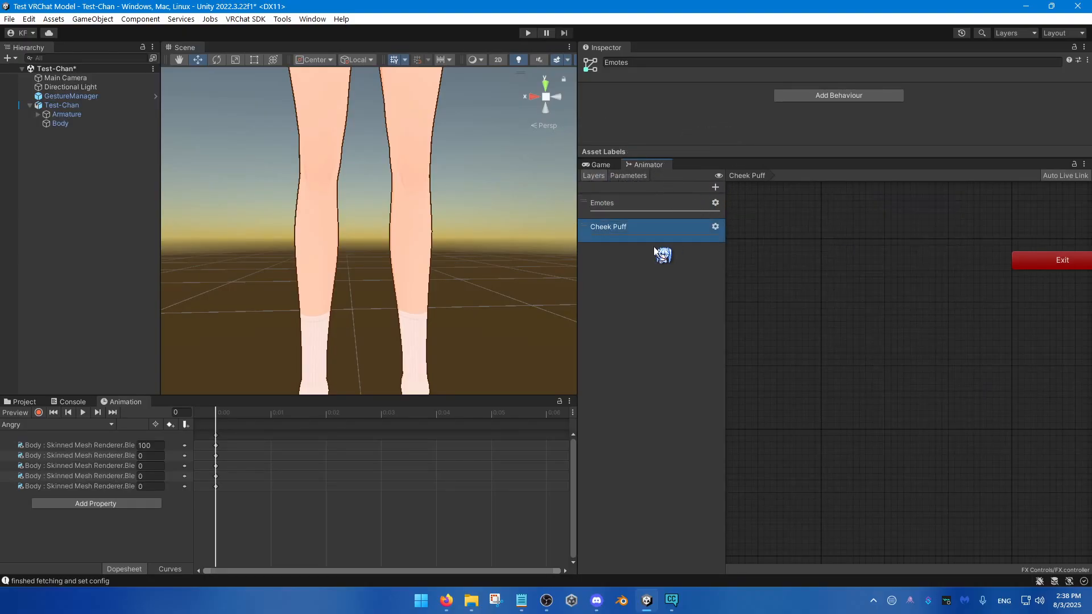
click(715, 226)
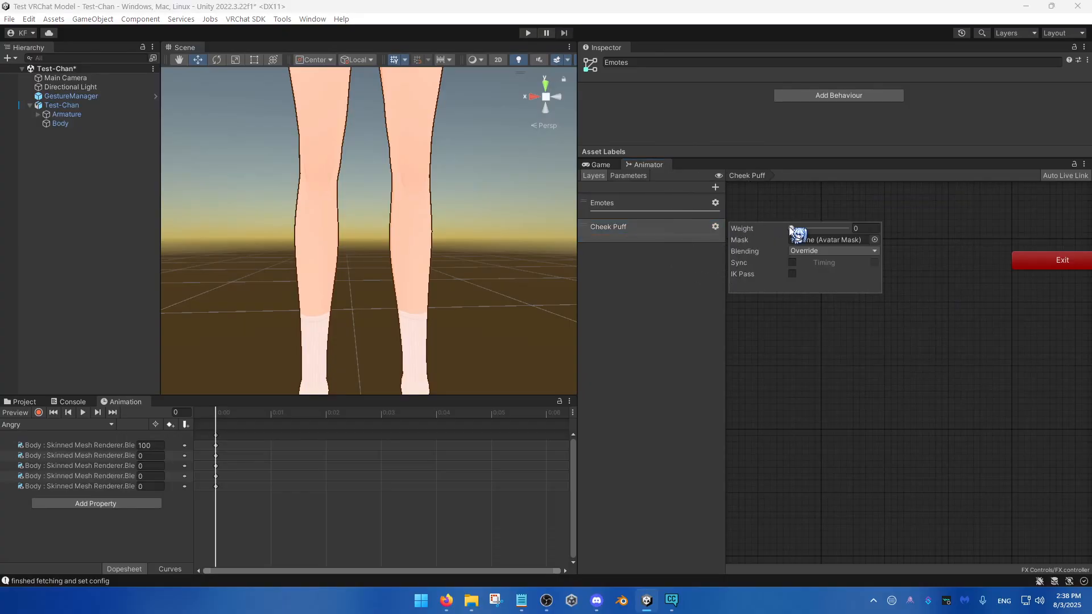
drag(795, 226, 883, 228)
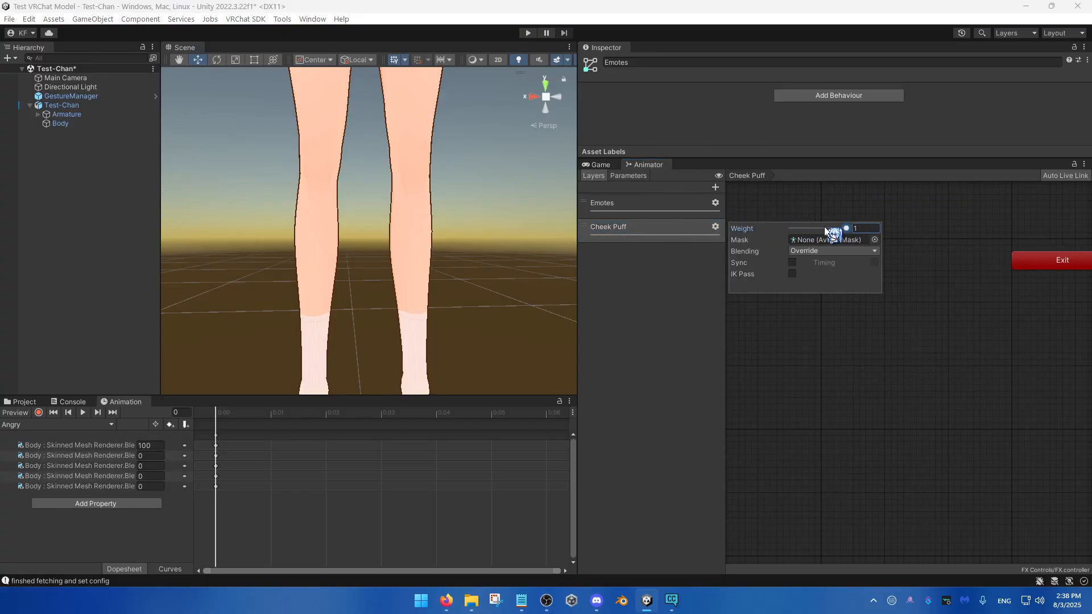
Step: Copy the No Cheek Puff and Cheek Puff states from the Emotes layer into the Cheek Puff layer
double_click(643, 203)
click(766, 323)
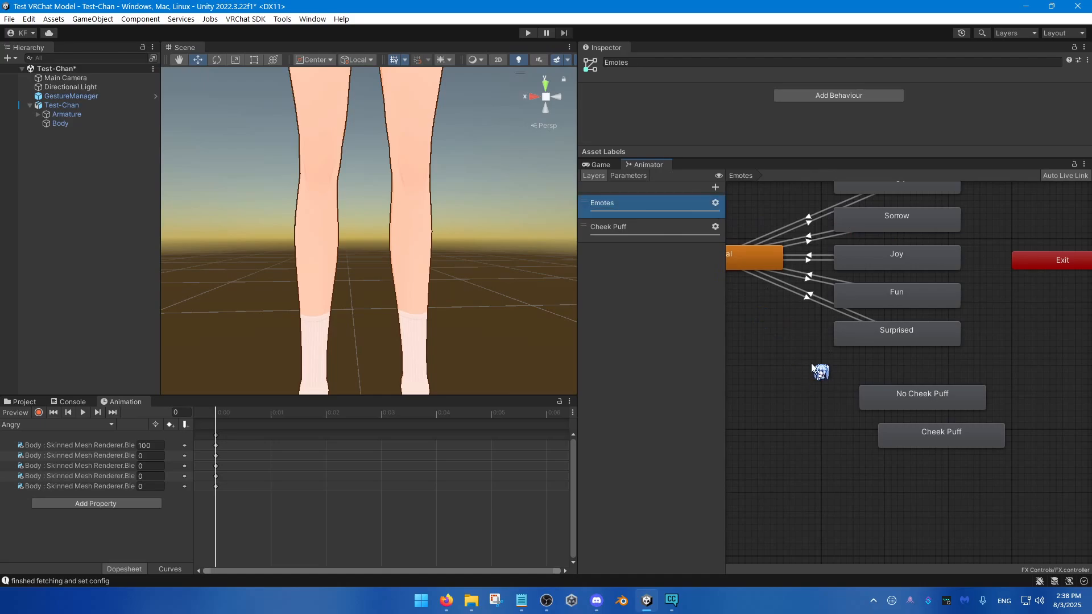
drag(809, 361, 999, 473)
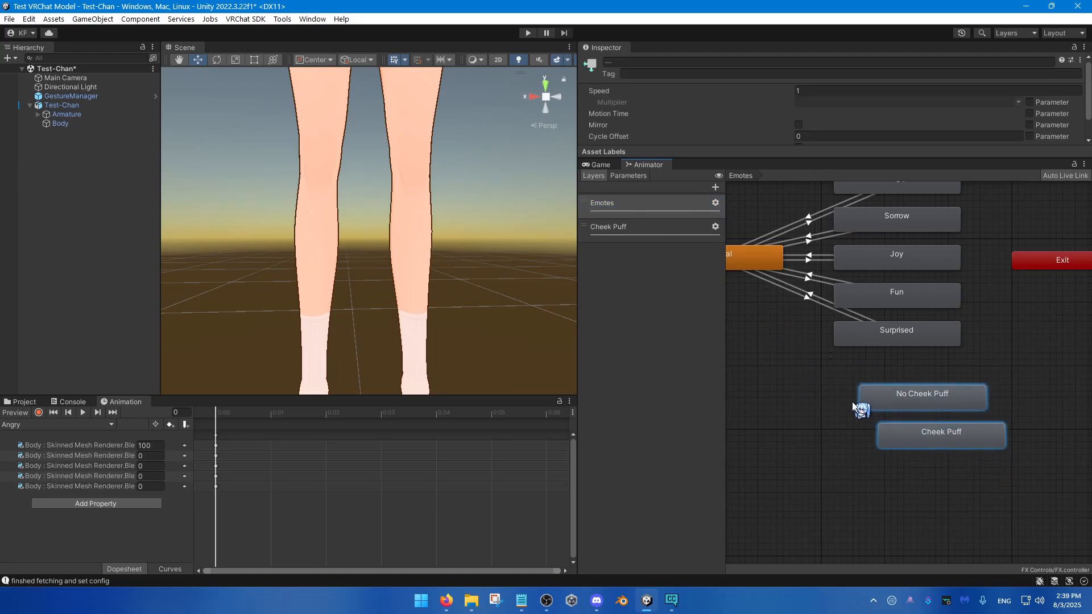
click(648, 233)
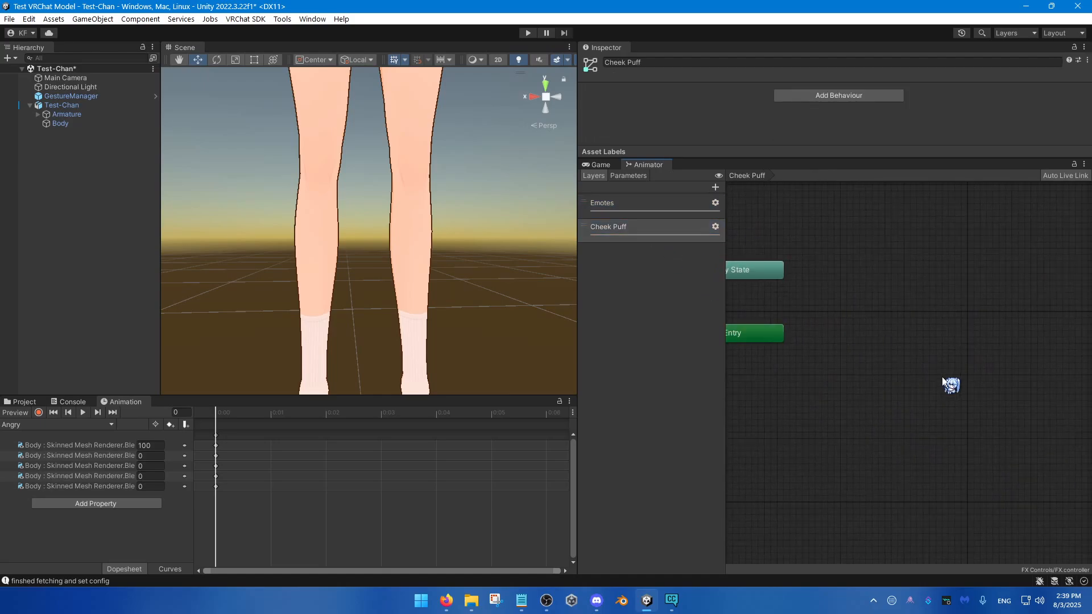
drag(762, 307, 1004, 336)
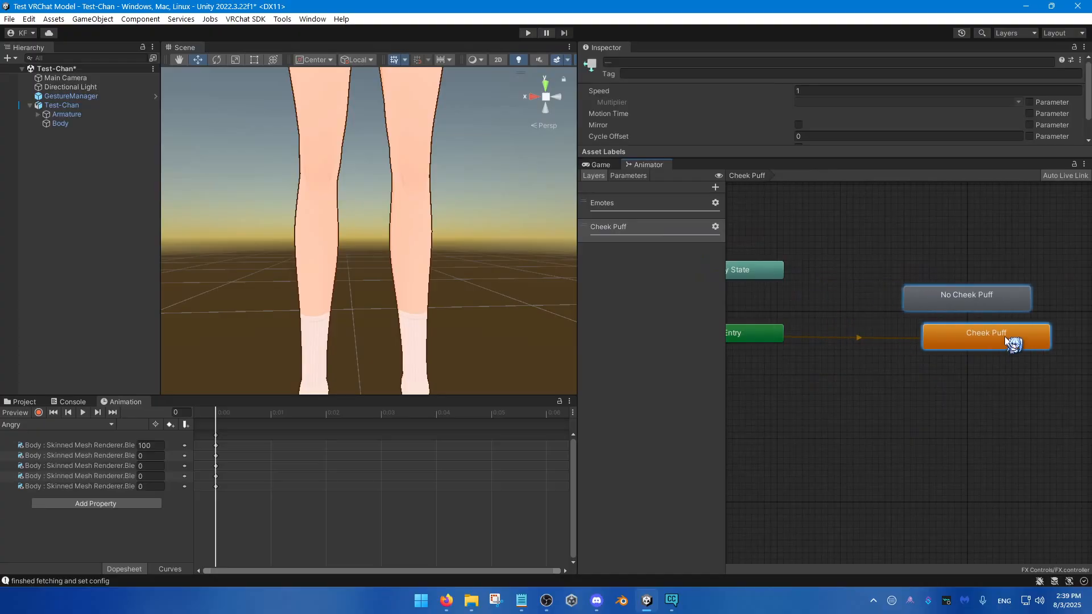
Step: Delete the No Cheek Puff and Cheek Puff states from the Emotes layer
click(641, 203)
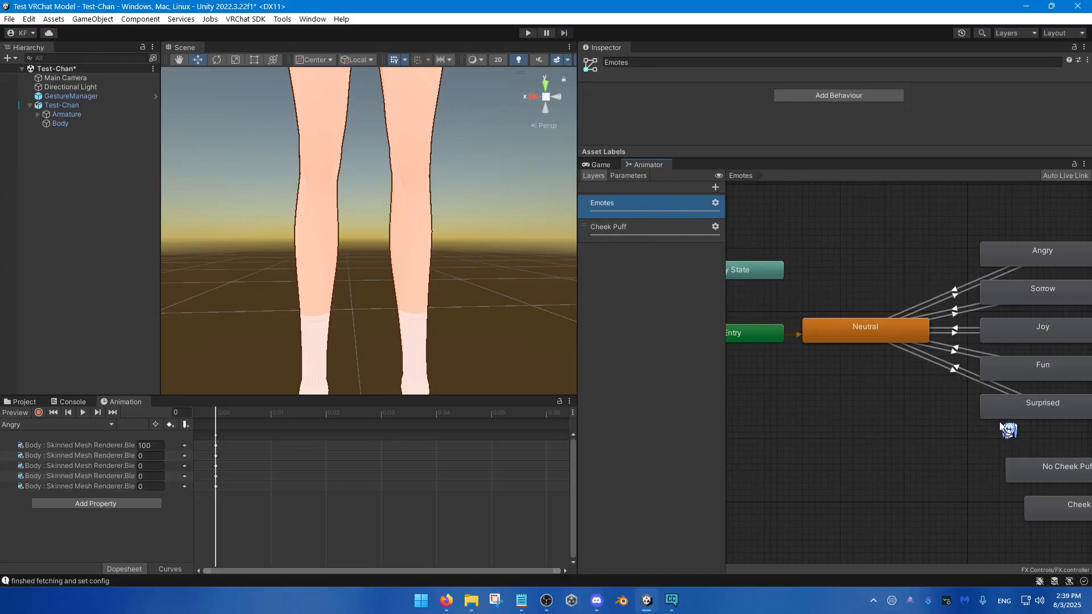
middle_drag(999, 423, 894, 400)
drag(894, 399, 1029, 496)
key(Delete)
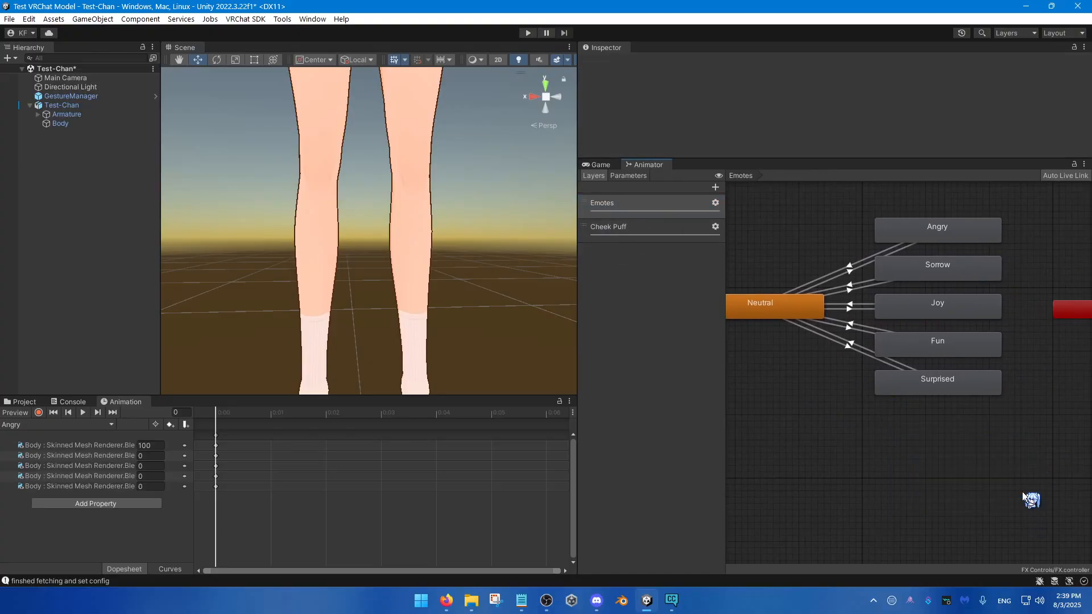
middle_drag(902, 446, 970, 432)
Step: Make No Cheek Puff the default state of the Cheek Puff layer and line it up between Entry and the Cheek Puff state
click(623, 227)
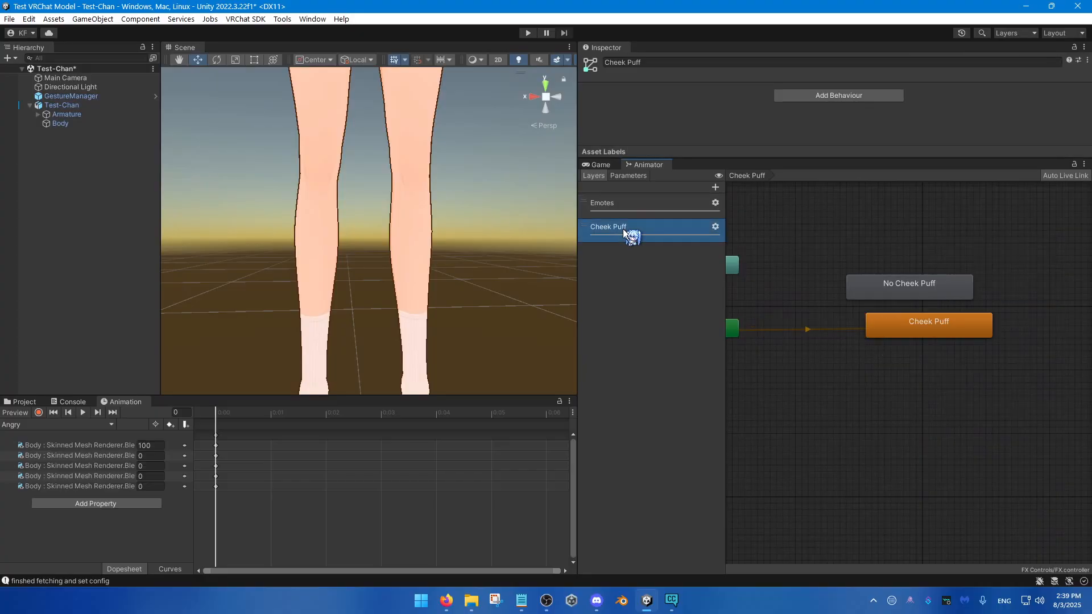
mouse_move(925, 344)
mouse_down()
mouse_move(915, 322)
mouse_move(927, 341)
mouse_up()
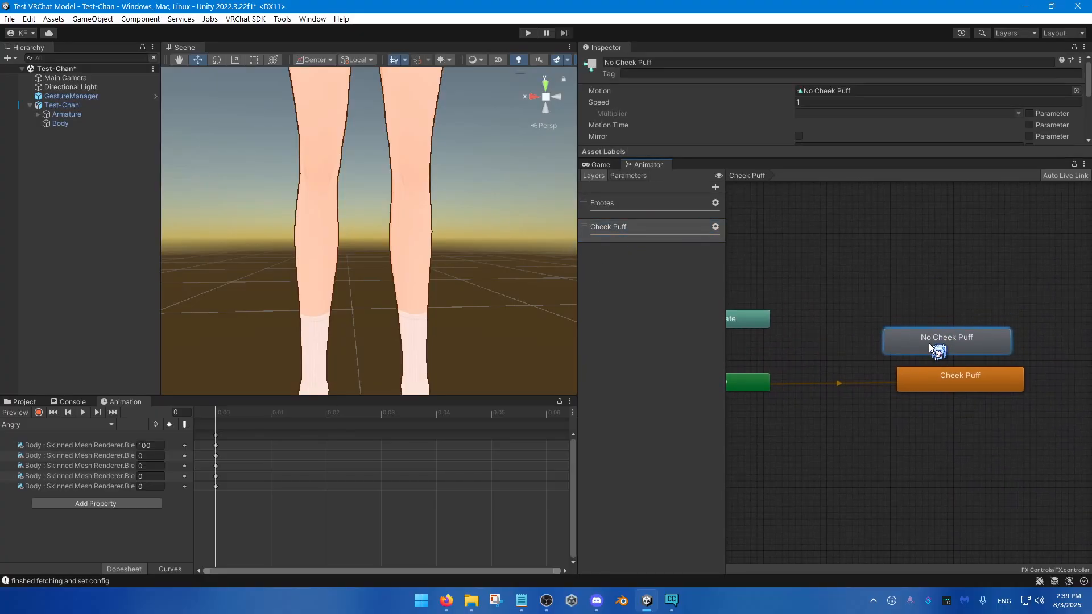
right_click(927, 342)
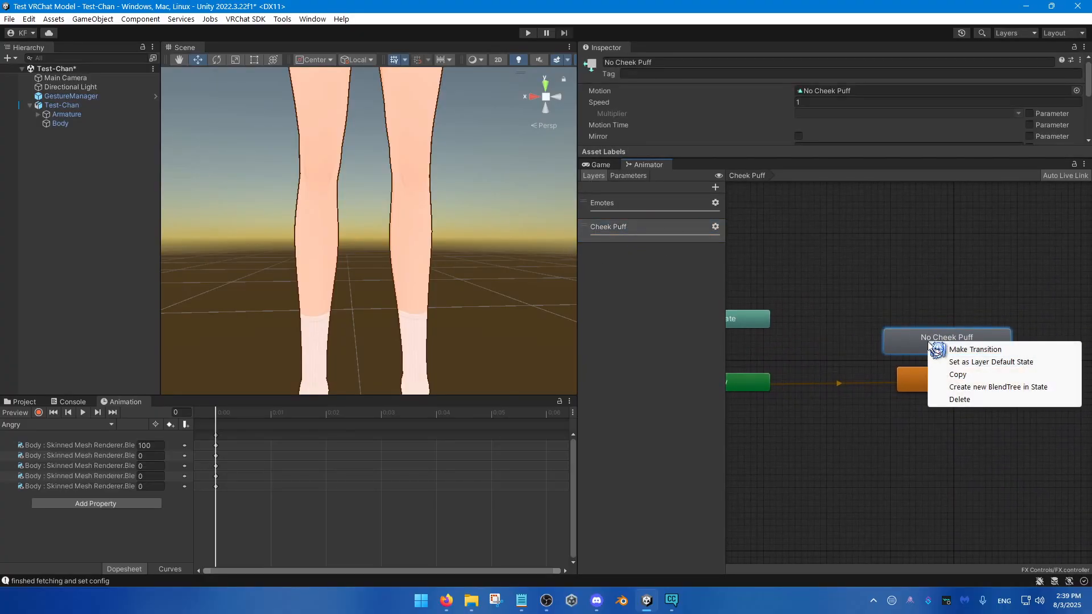
click(966, 362)
drag(913, 346, 859, 377)
middle_drag(879, 356, 819, 359)
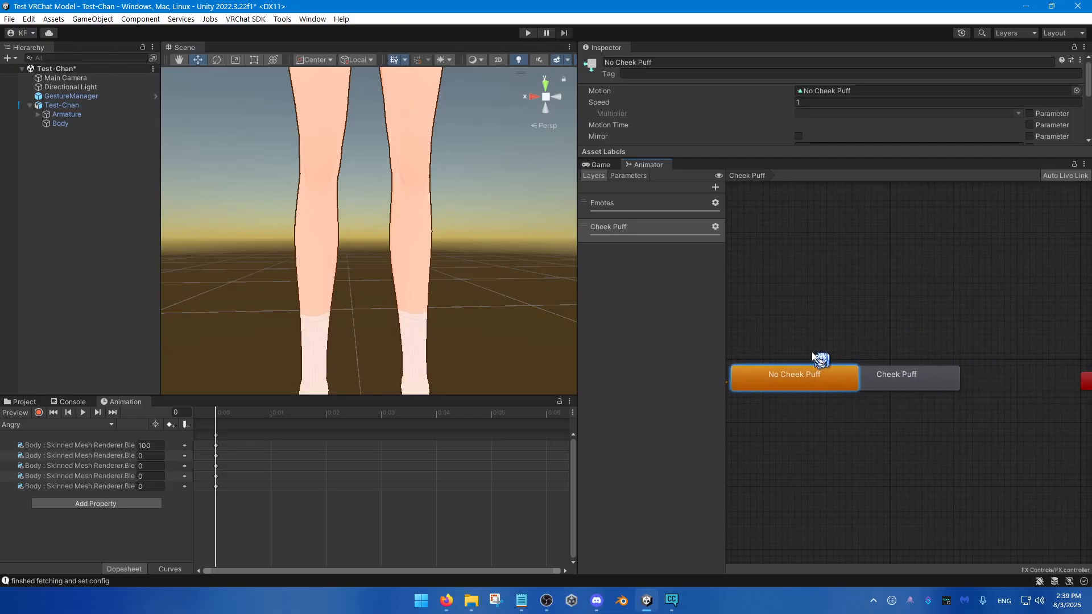
scroll(819, 359, down, 1)
click(903, 381)
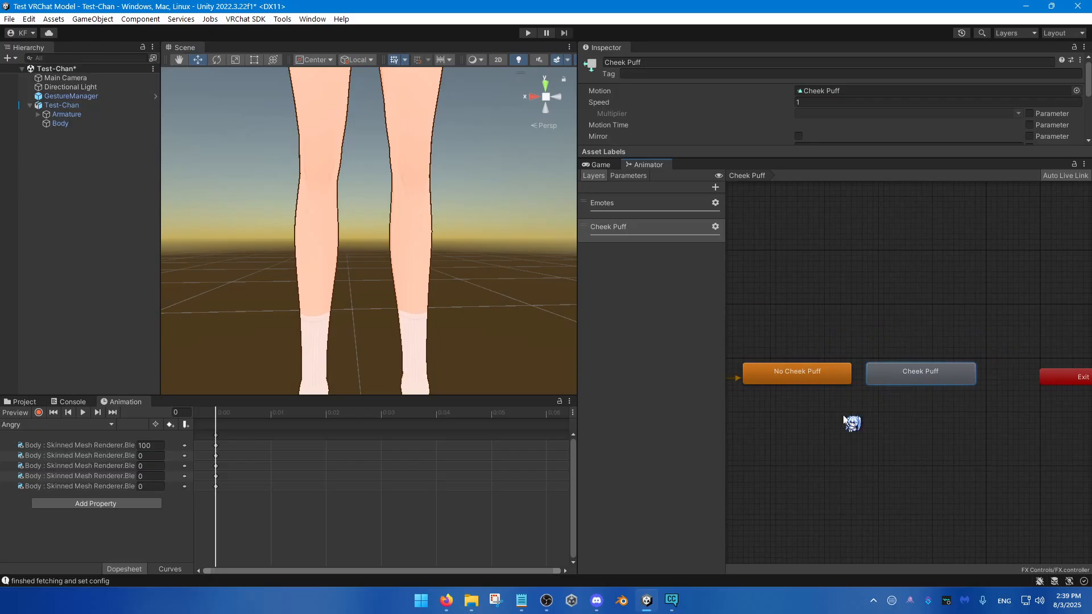
middle_drag(844, 418, 904, 427)
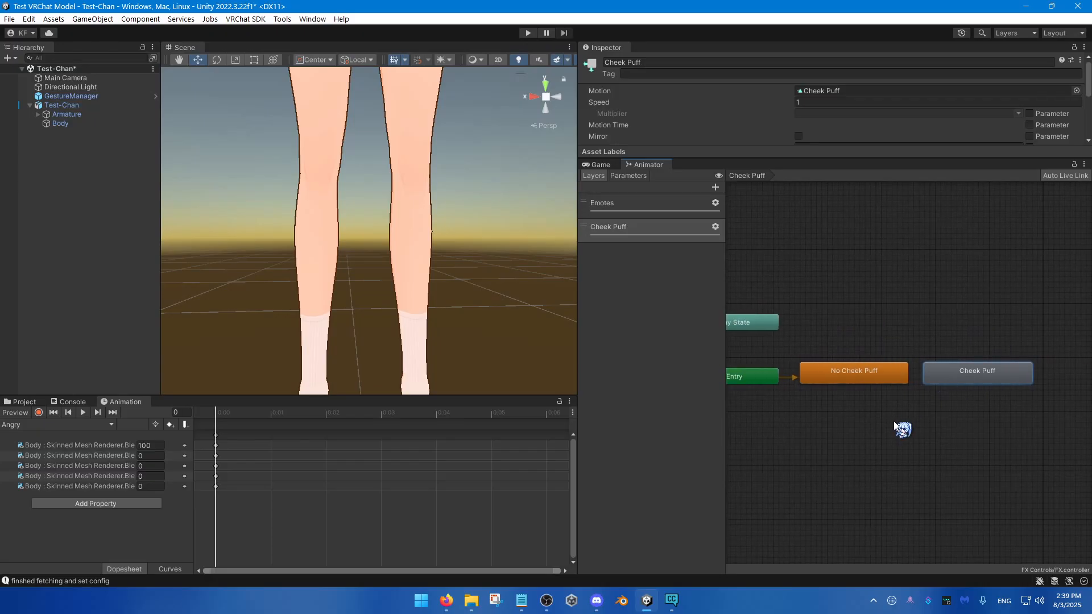
Step: Create a transition from the No Cheek Puff state to the Cheek Puff state
click(883, 376)
scroll(882, 375, up, 2)
right_click(877, 375)
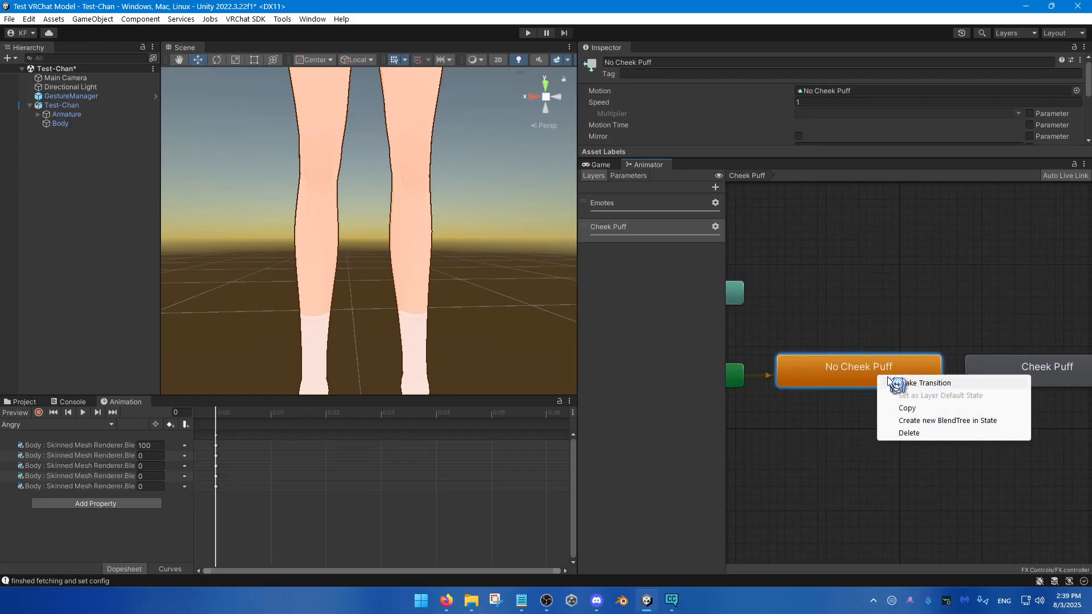
click(924, 382)
click(977, 385)
scroll(994, 377, down, 2)
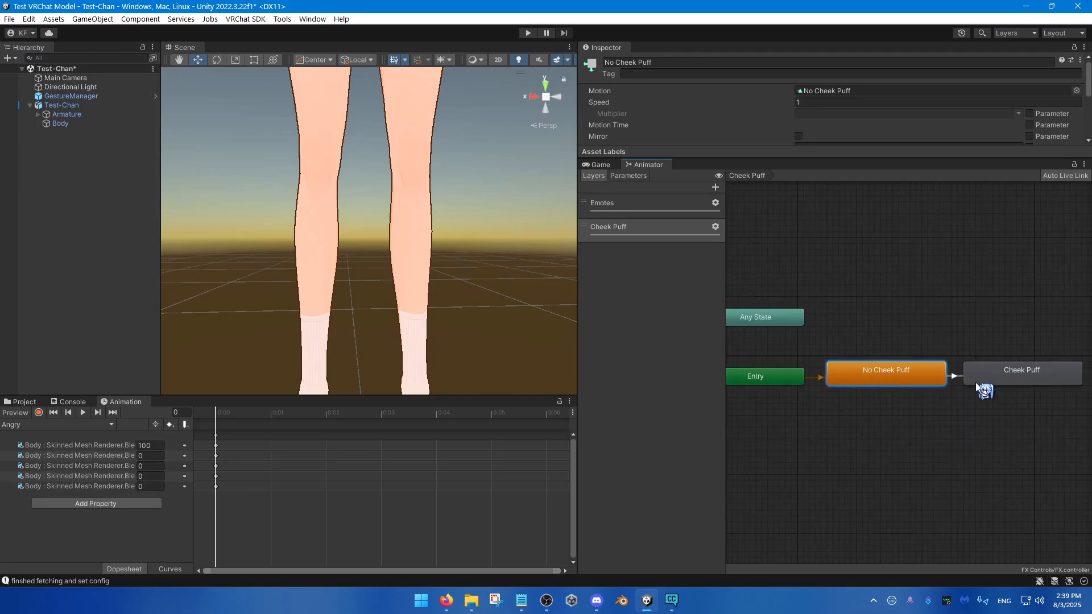
Step: Create a return transition from the Cheek Puff state to No Cheek Puff
click(952, 377)
right_click(975, 376)
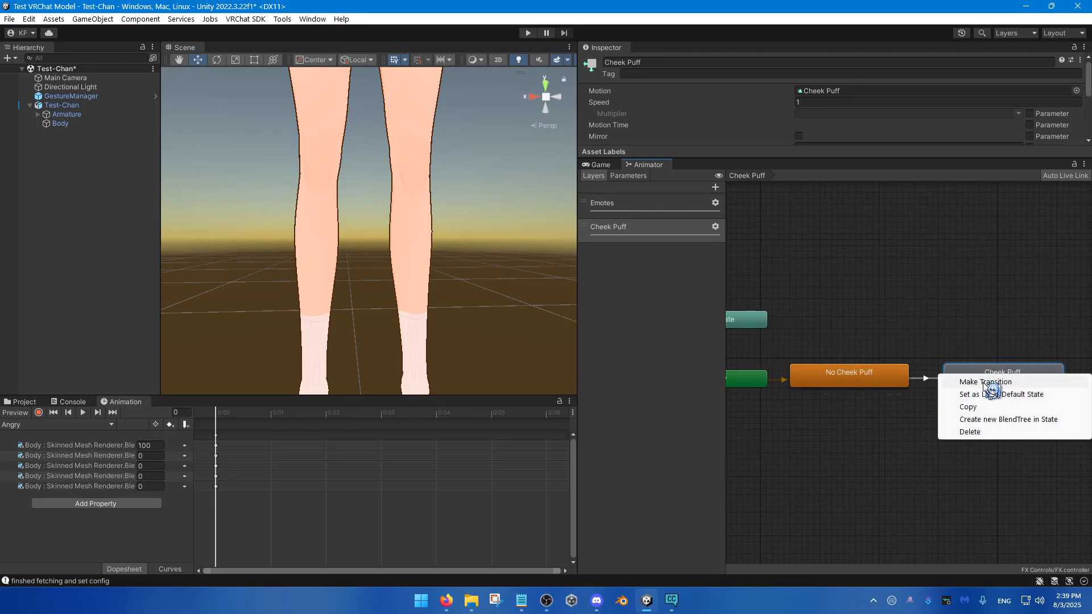
click(978, 385)
click(883, 373)
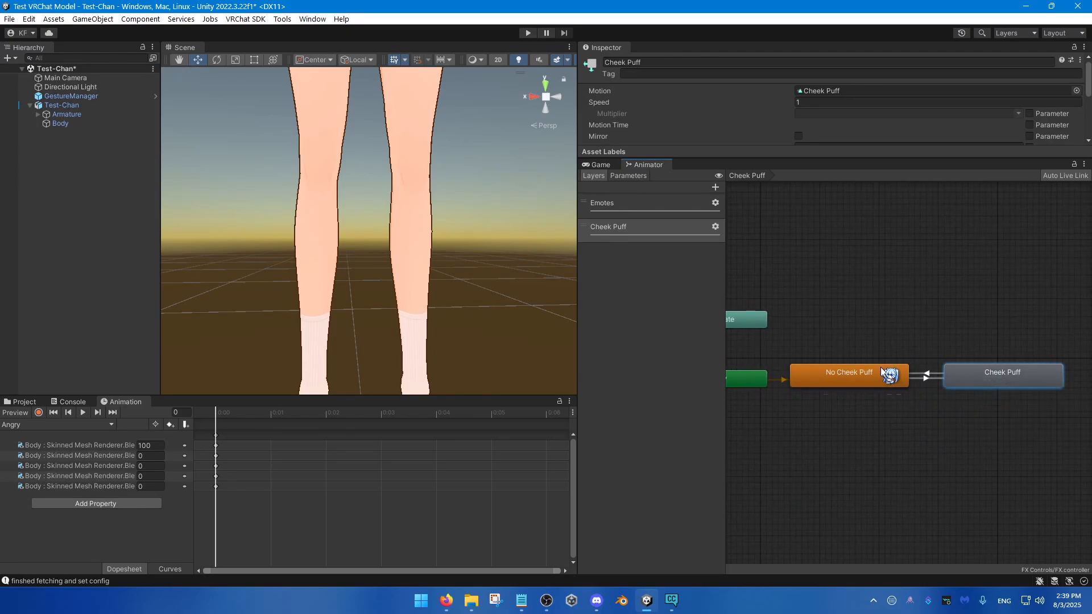
middle_drag(884, 419, 917, 401)
Step: Add a Bool parameter named Cheek Puff to the FX controller
click(628, 176)
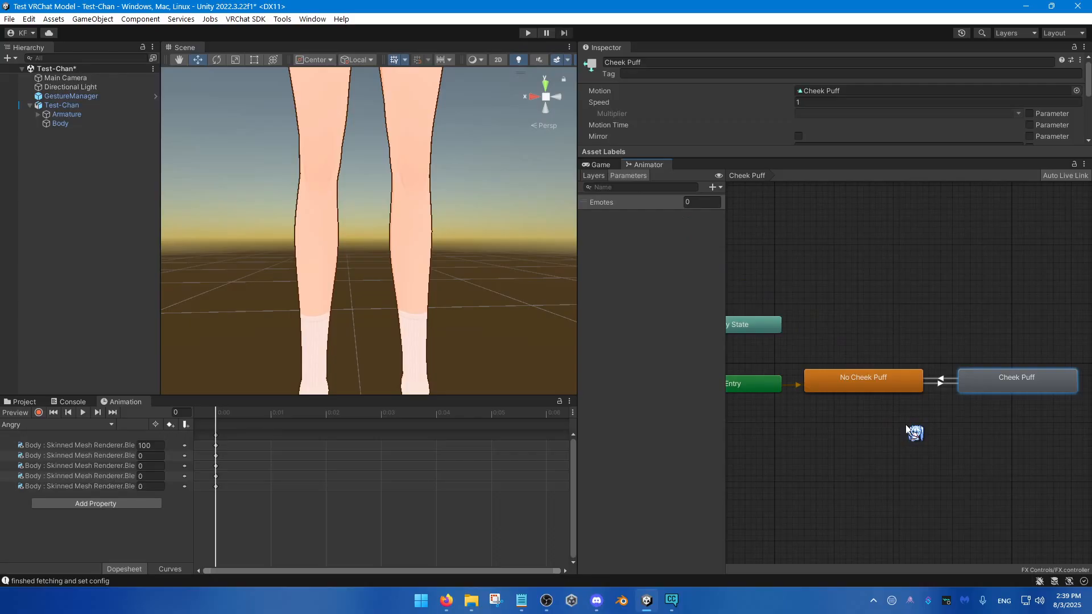
click(719, 186)
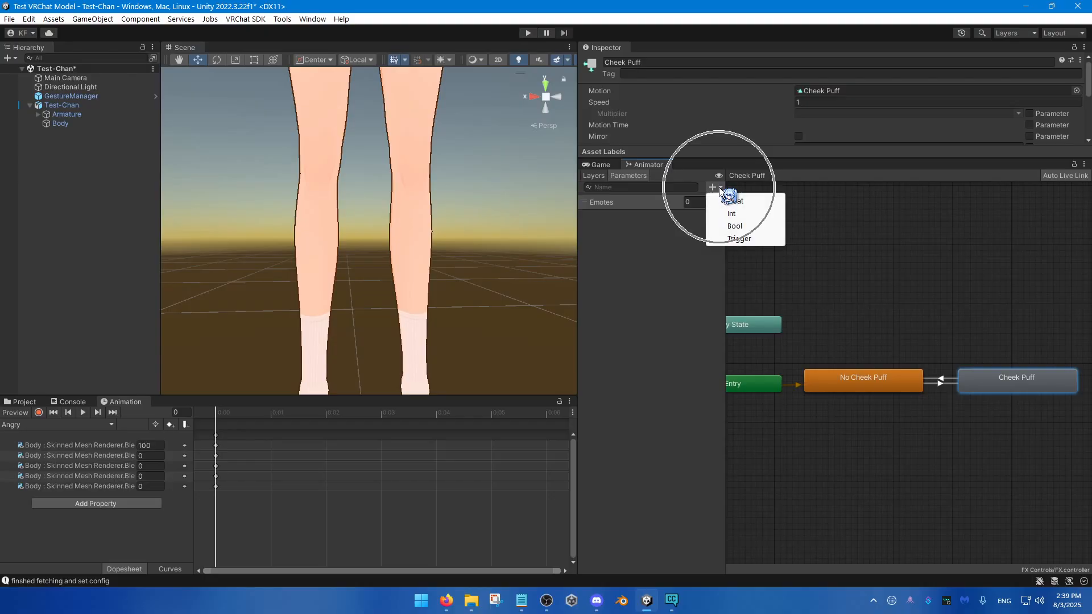
click(735, 226)
text(Cheek Puff)
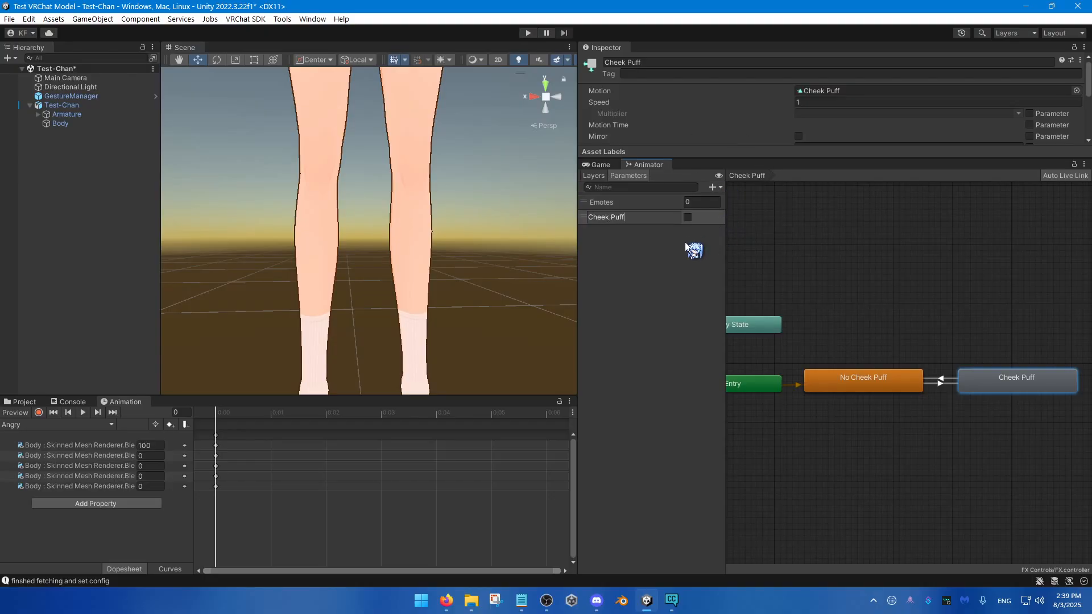
key(Return)
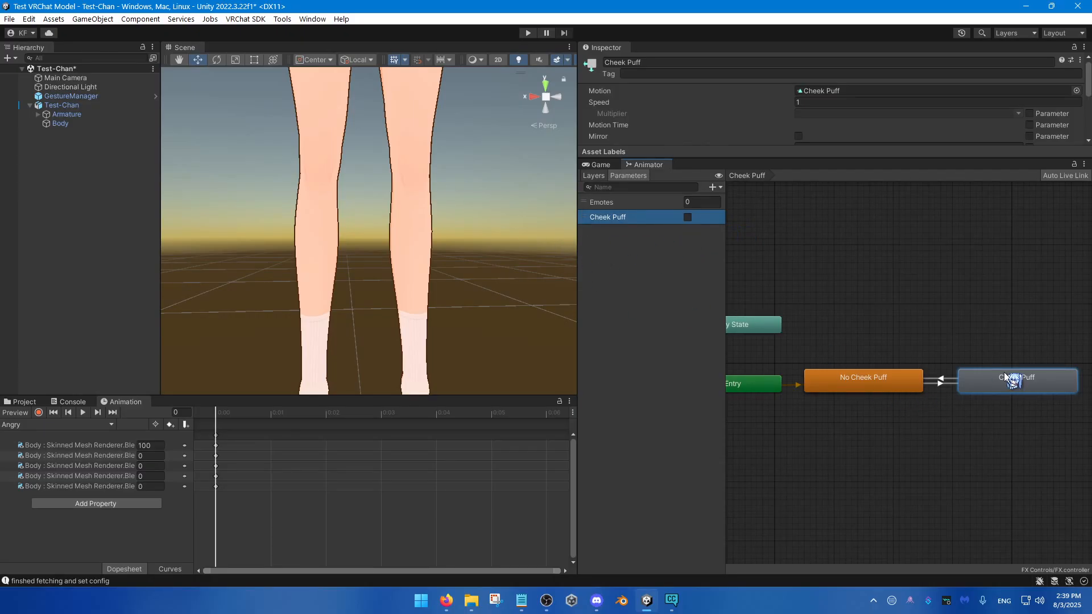
Step: Turn off Has Exit Time and set the transition duration to 0 for the Cheek Puff to No Cheek Puff transition
drag(1003, 373, 995, 375)
middle_drag(905, 378, 881, 387)
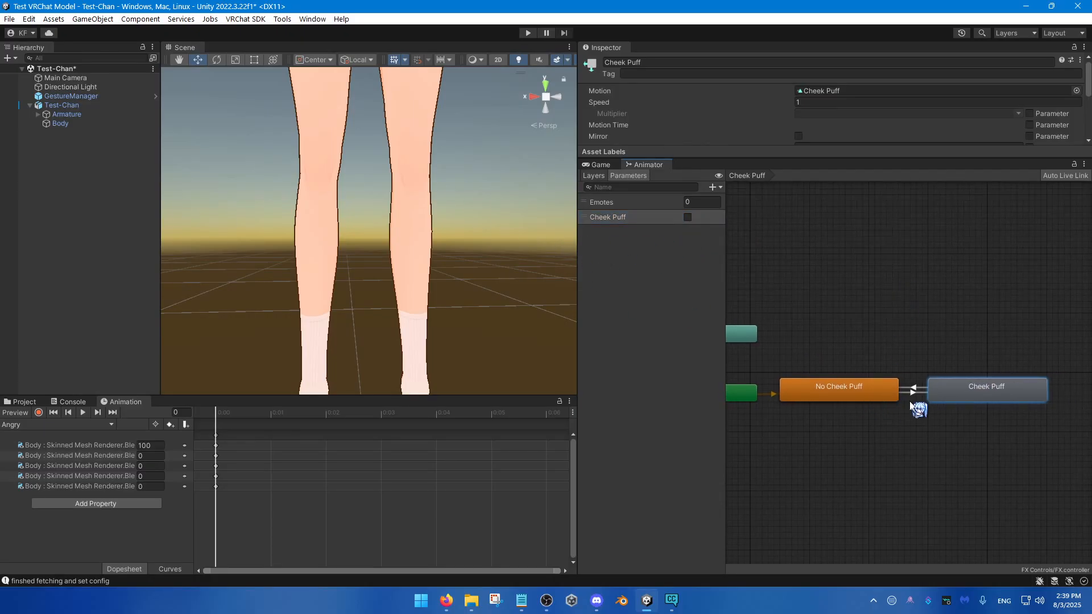
click(912, 391)
scroll(910, 398, up, 3)
click(917, 388)
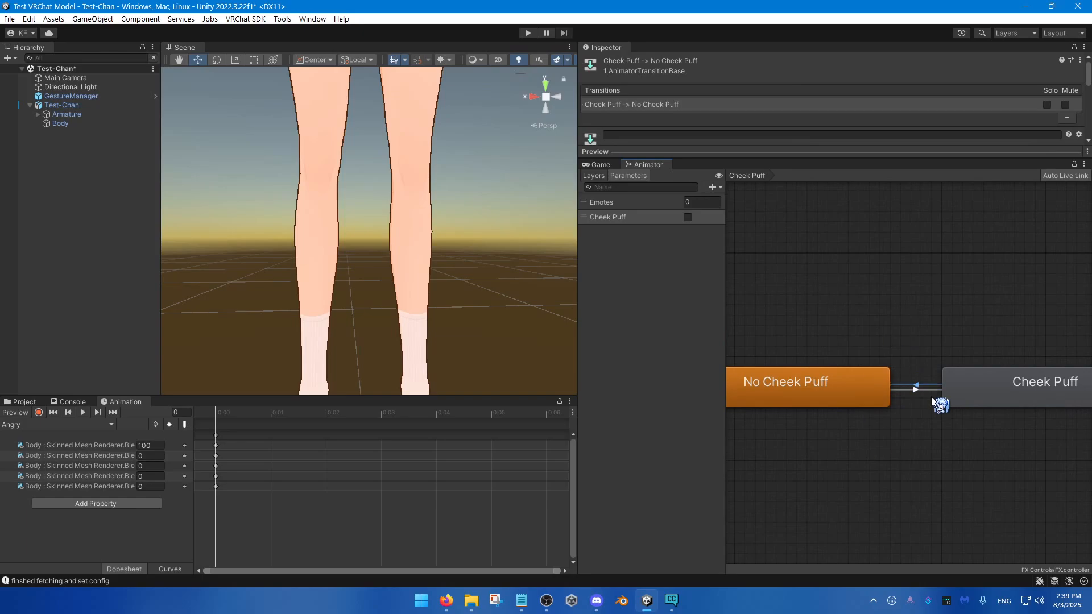
drag(821, 152, 819, 321)
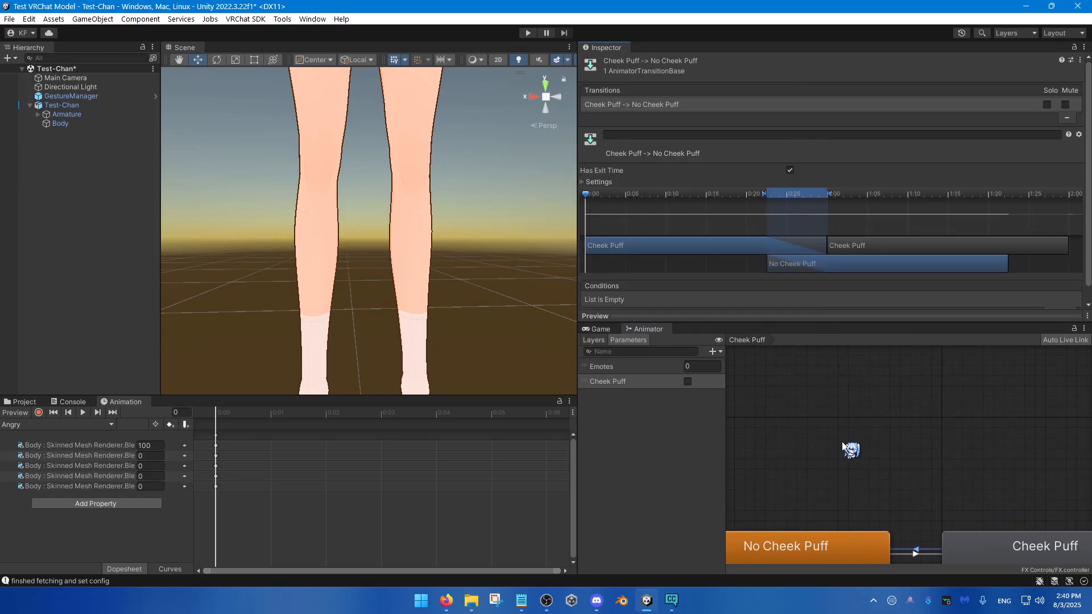
middle_drag(851, 451, 837, 380)
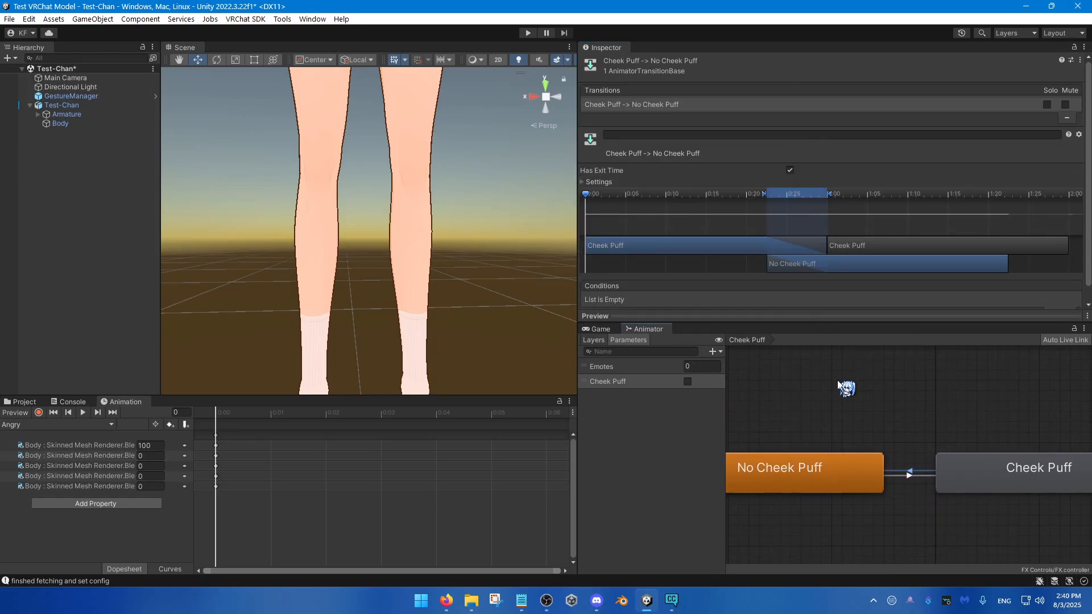
click(590, 182)
click(789, 170)
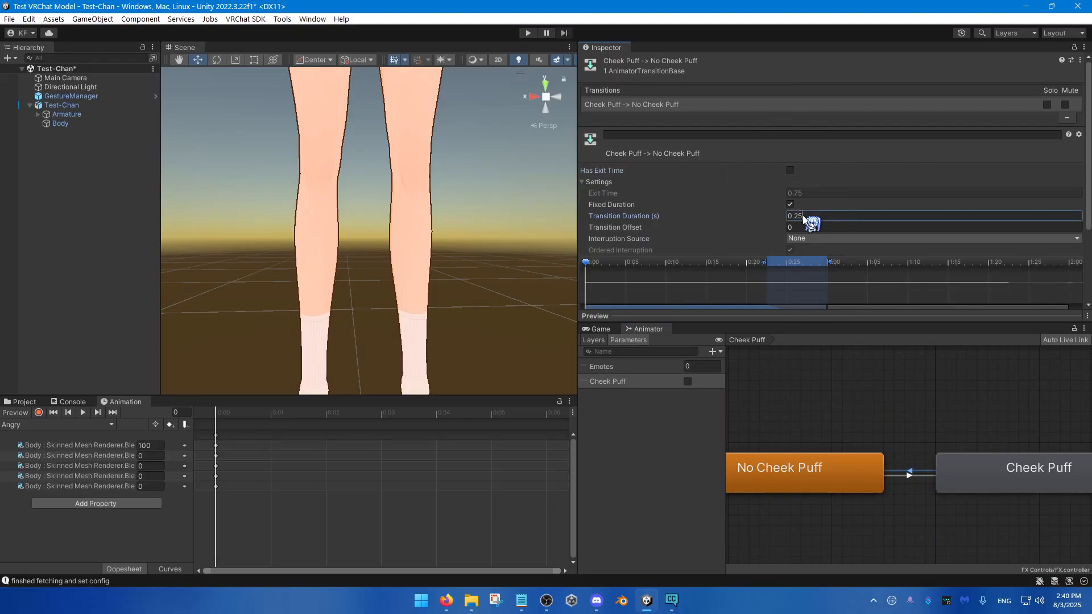
click(794, 217)
text(0)
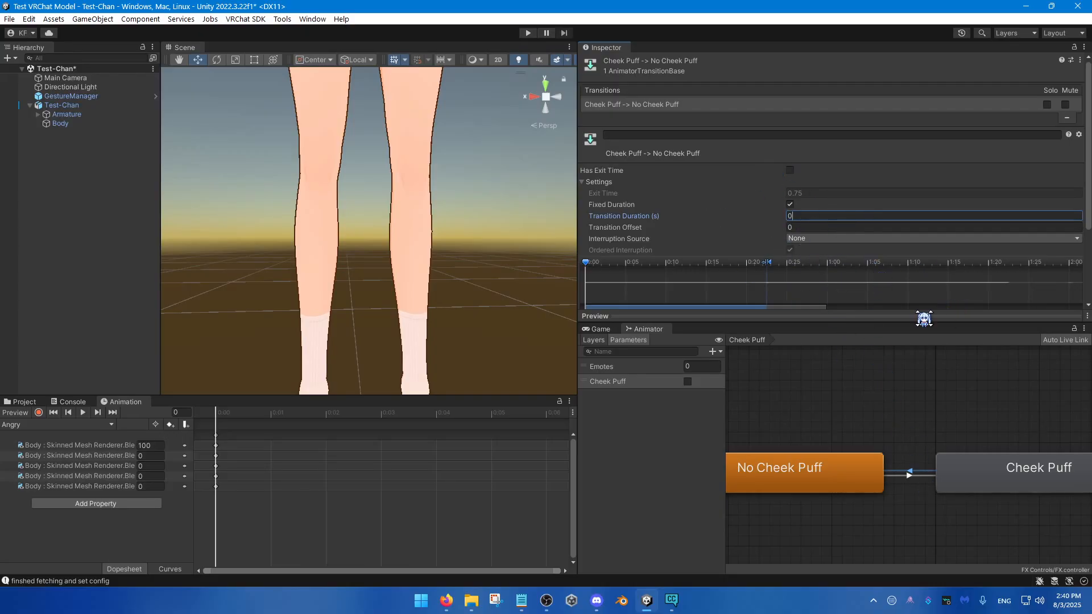
Step: Turn off Has Exit Time and set the transition duration to 0 for the No Cheek Puff to Cheek Puff transition
click(910, 475)
click(790, 170)
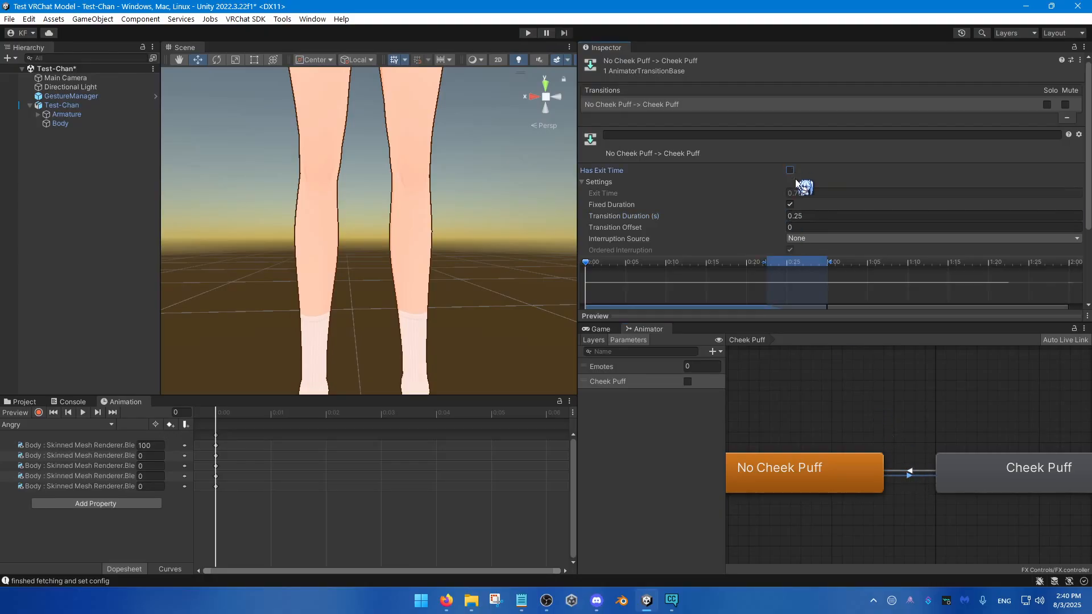
click(819, 216)
text(0)
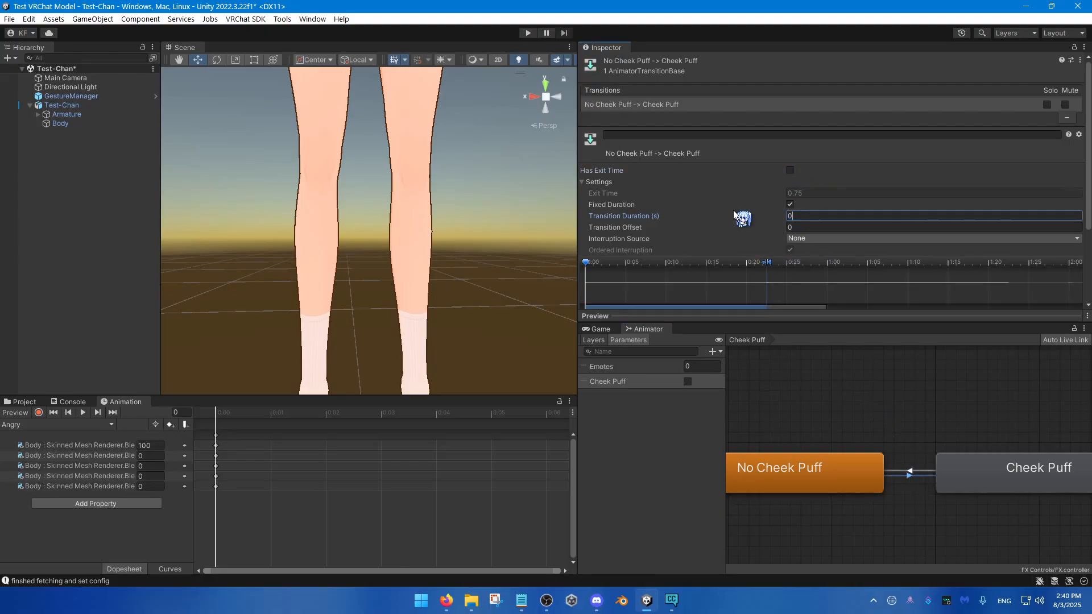
Step: Add a condition to the No Cheek Puff to Cheek Puff transition requiring the Cheek Puff parameter to be true
scroll(887, 284, down, 3)
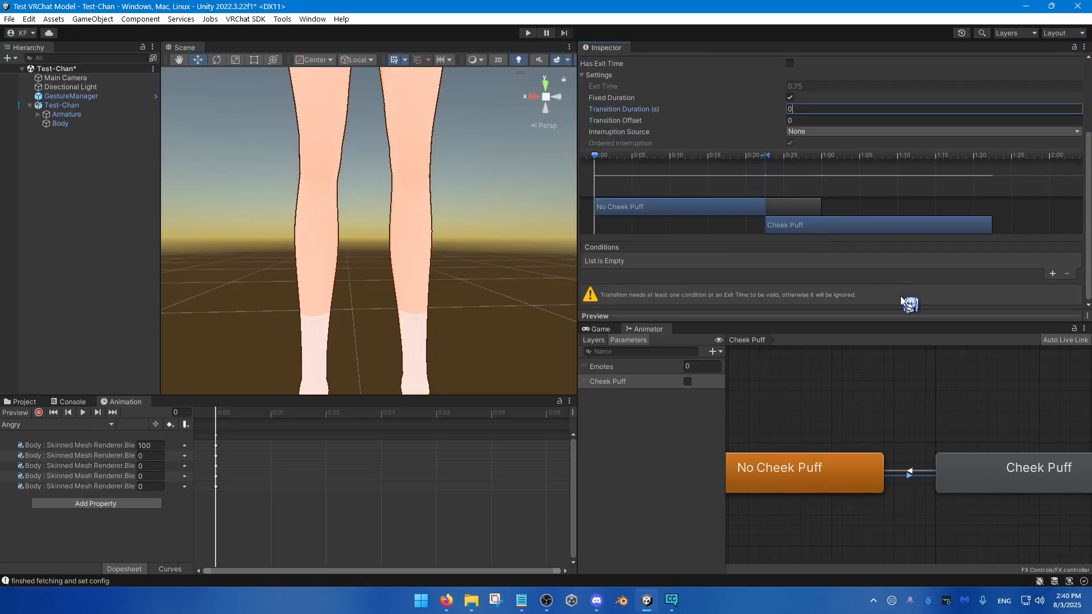
click(1052, 275)
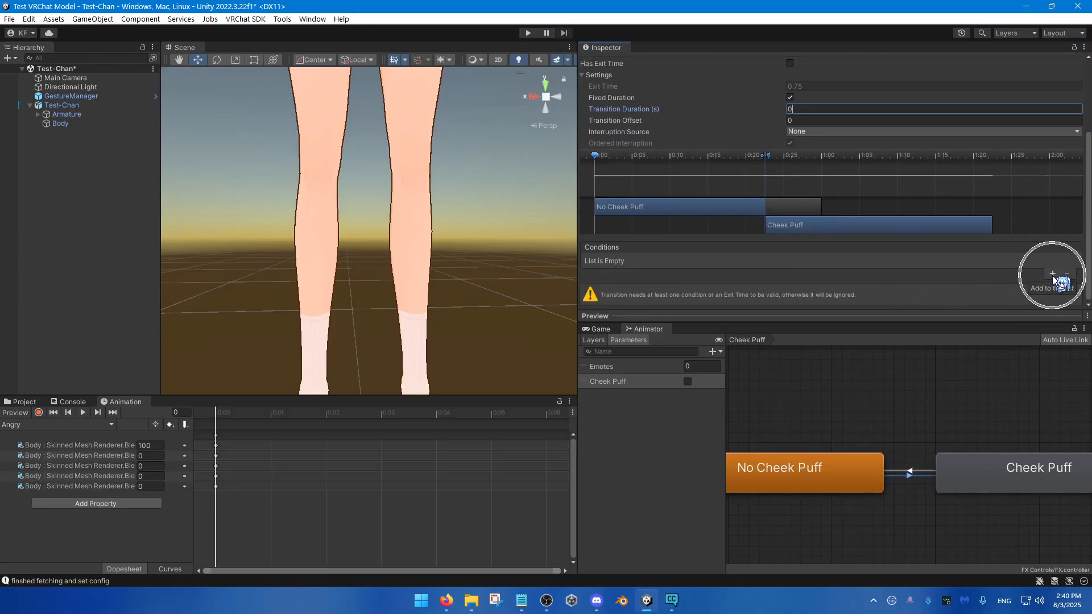
click(1052, 275)
scroll(787, 459, down, 2)
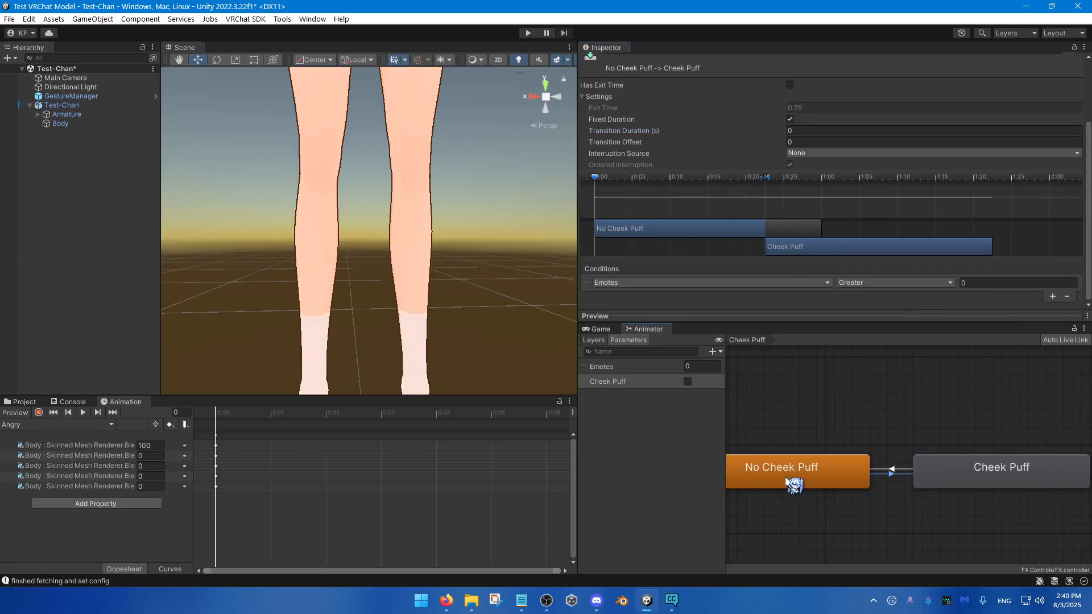
middle_drag(783, 475, 797, 462)
key(ctrl)
key(ctrl)
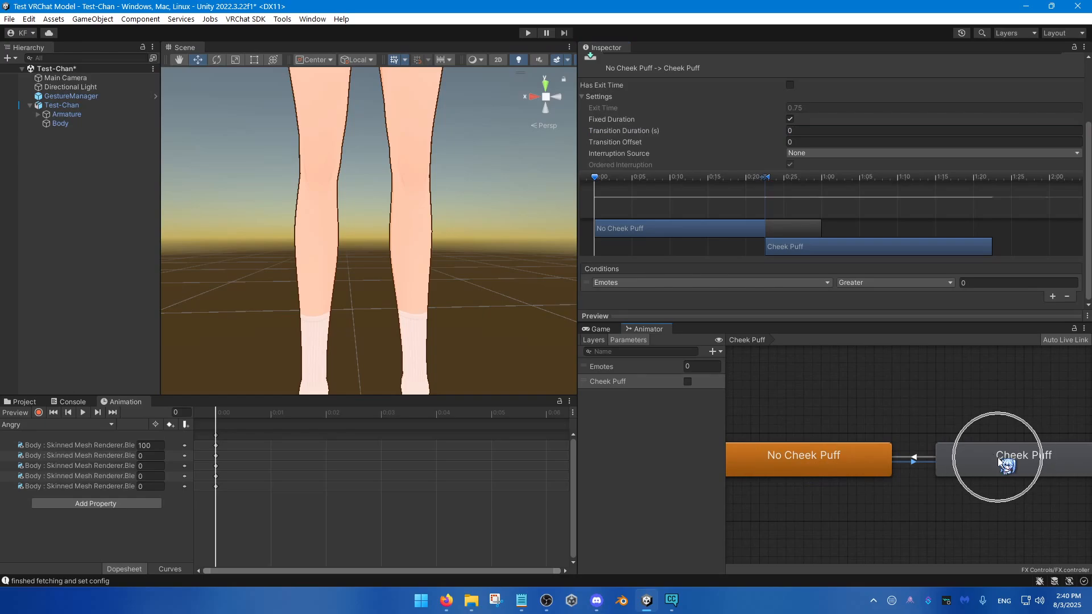
click(637, 281)
click(626, 330)
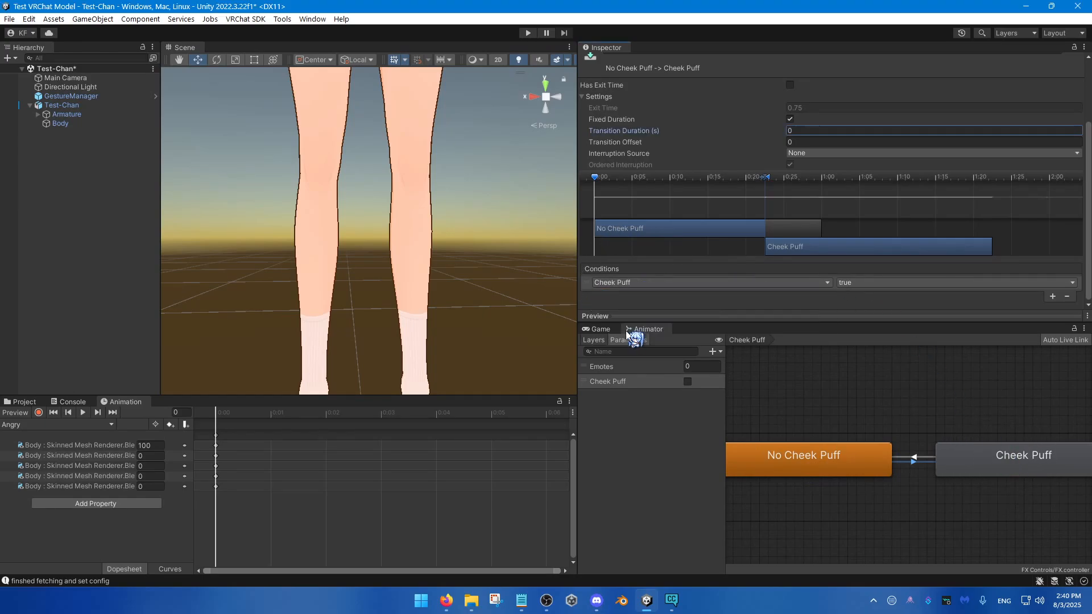
Step: Review the No Cheek Puff and Cheek Puff states and the condition on the transition into Cheek Puff
click(813, 464)
scroll(807, 469, down, 1)
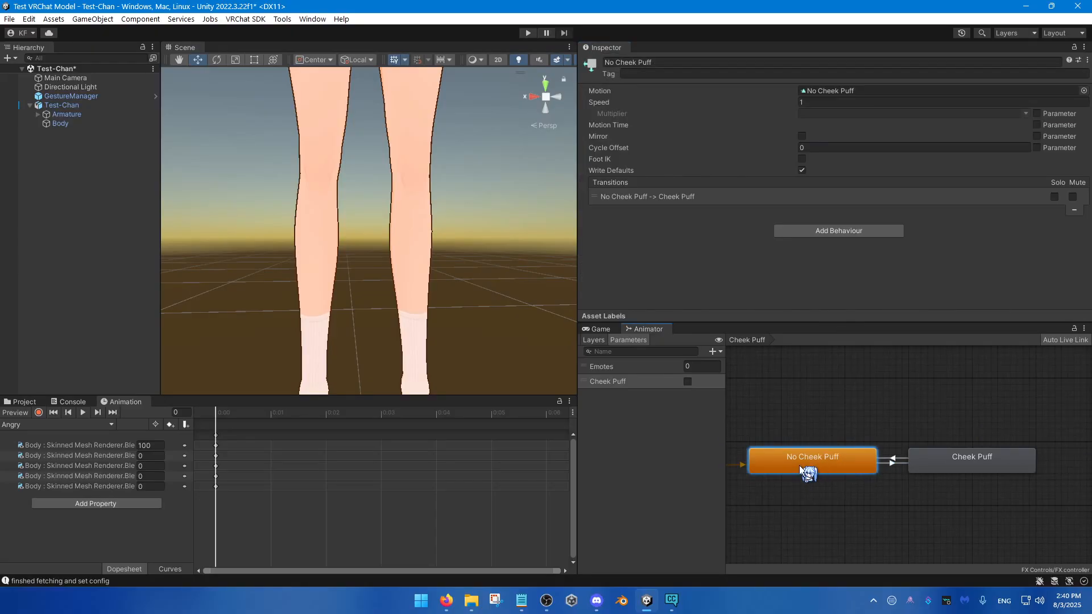
click(797, 465)
click(960, 468)
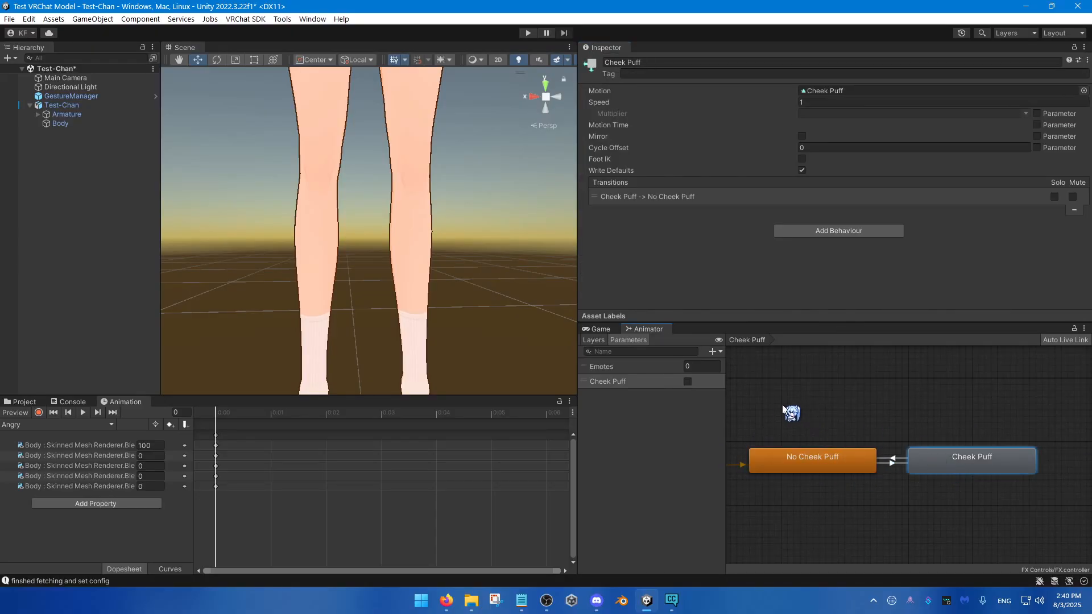
key(ctrl)
scroll(883, 467, up, 2)
click(891, 455)
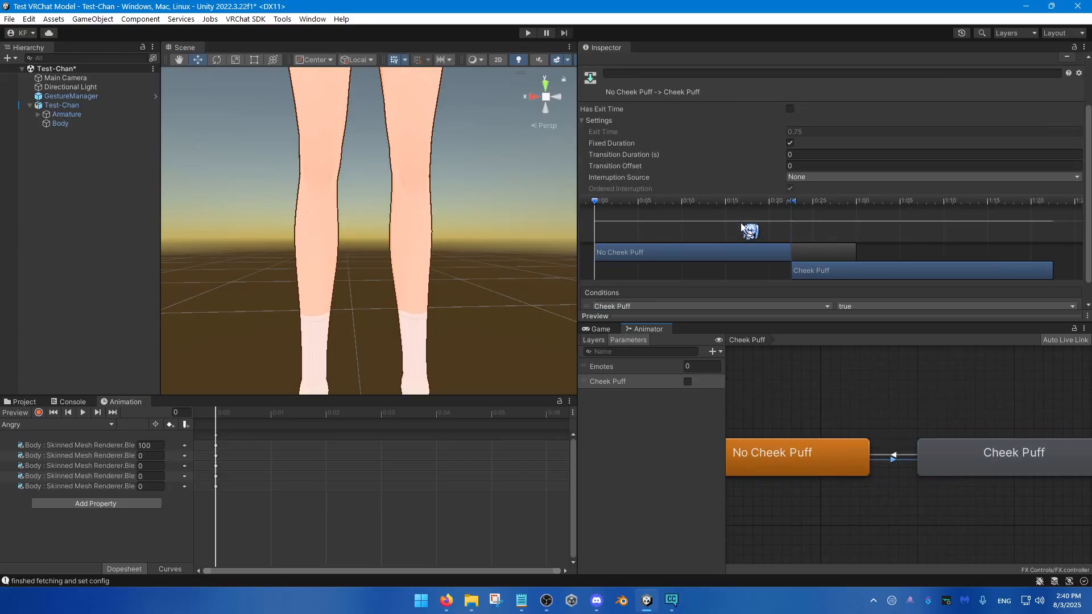
scroll(831, 217, down, 1)
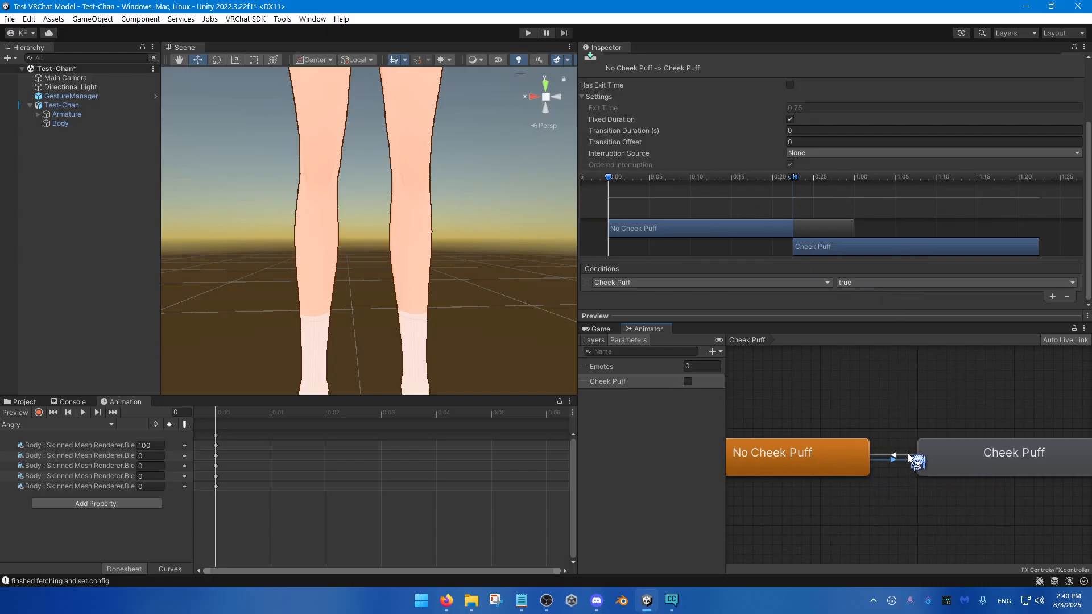
Step: Add a condition to the Cheek Puff to No Cheek Puff transition requiring the Cheek Puff parameter to be false
click(897, 455)
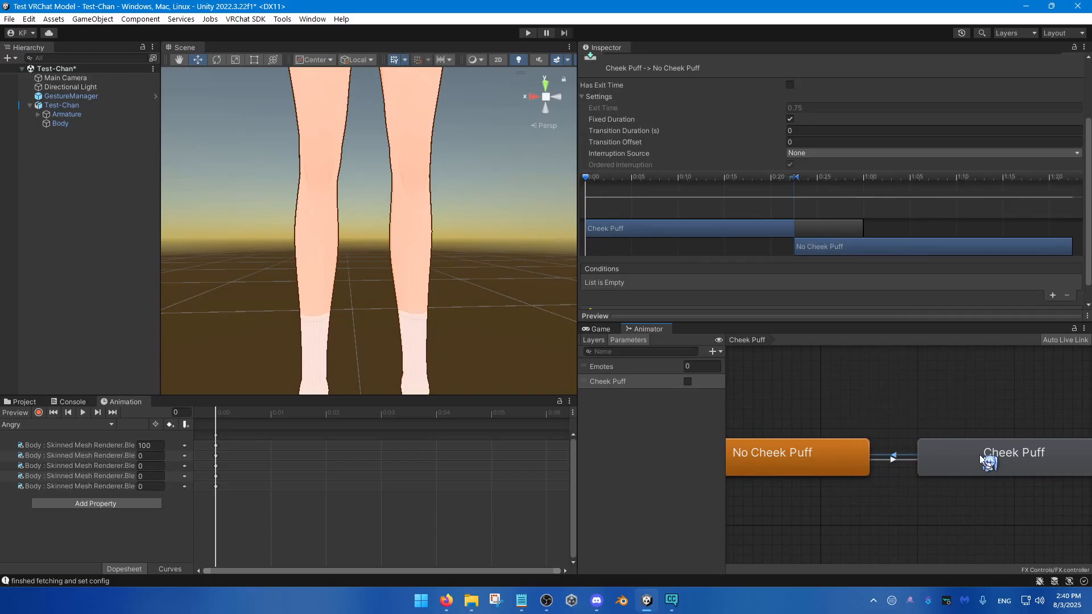
click(1054, 299)
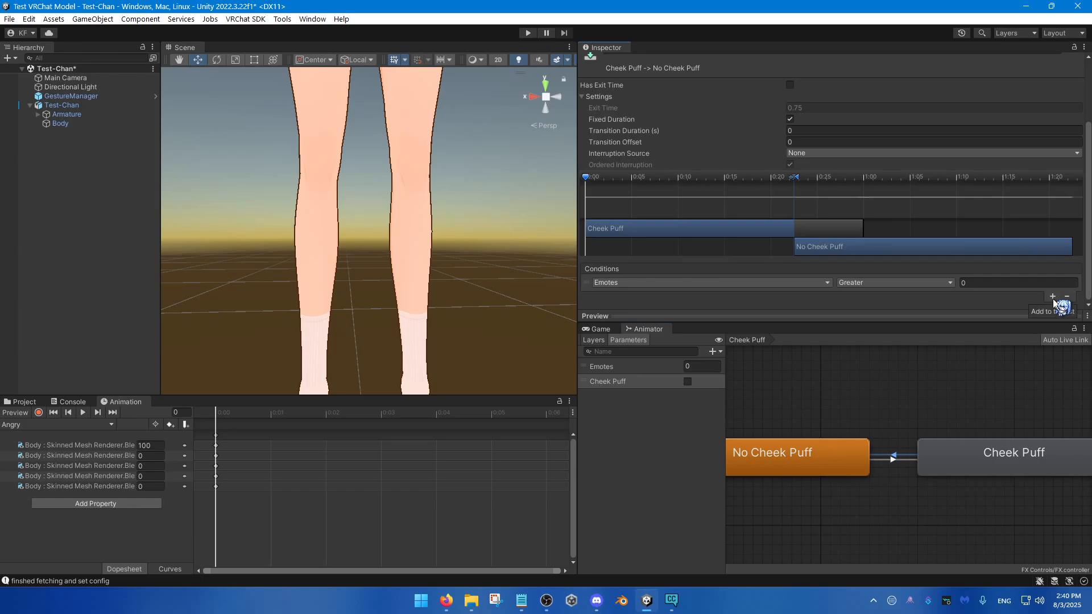
click(759, 283)
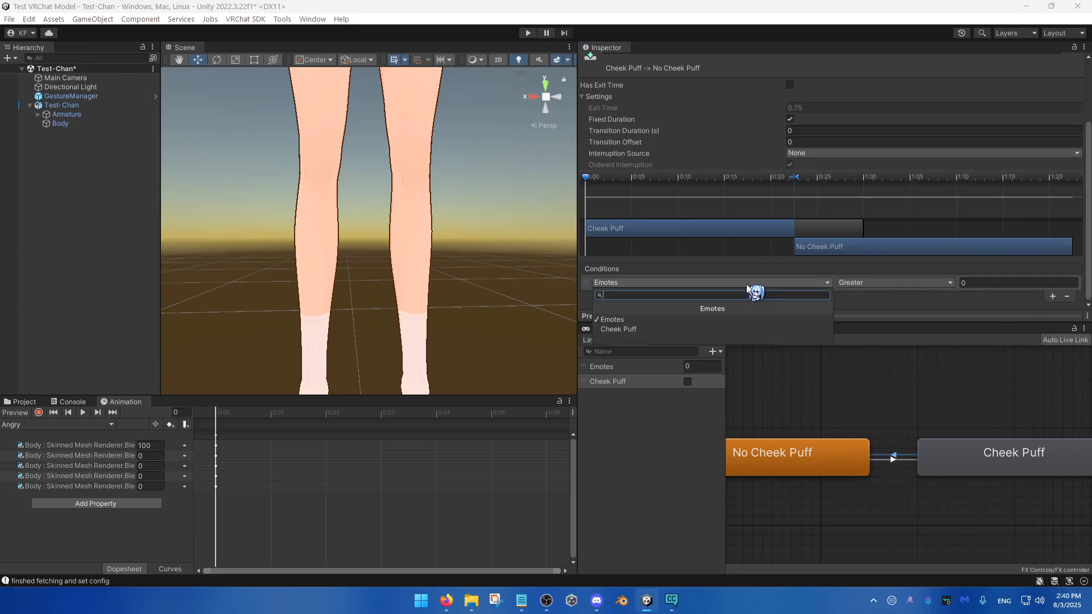
click(620, 329)
click(885, 283)
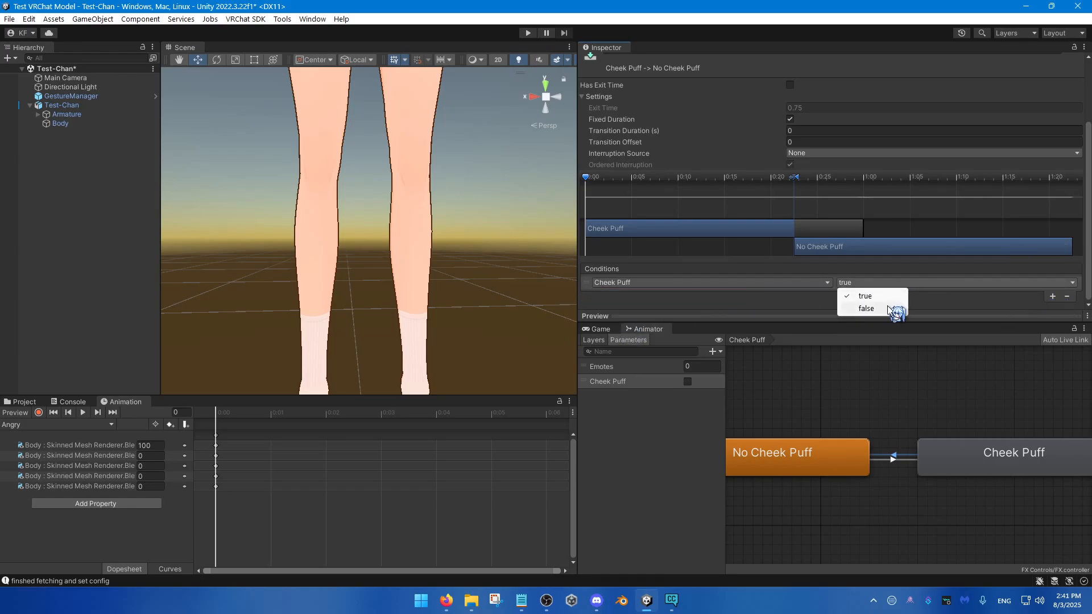
click(888, 309)
Step: Compare the motions of the two Cheek Puff layer states and check the settings and conditions of both transitions
scroll(934, 472, down, 3)
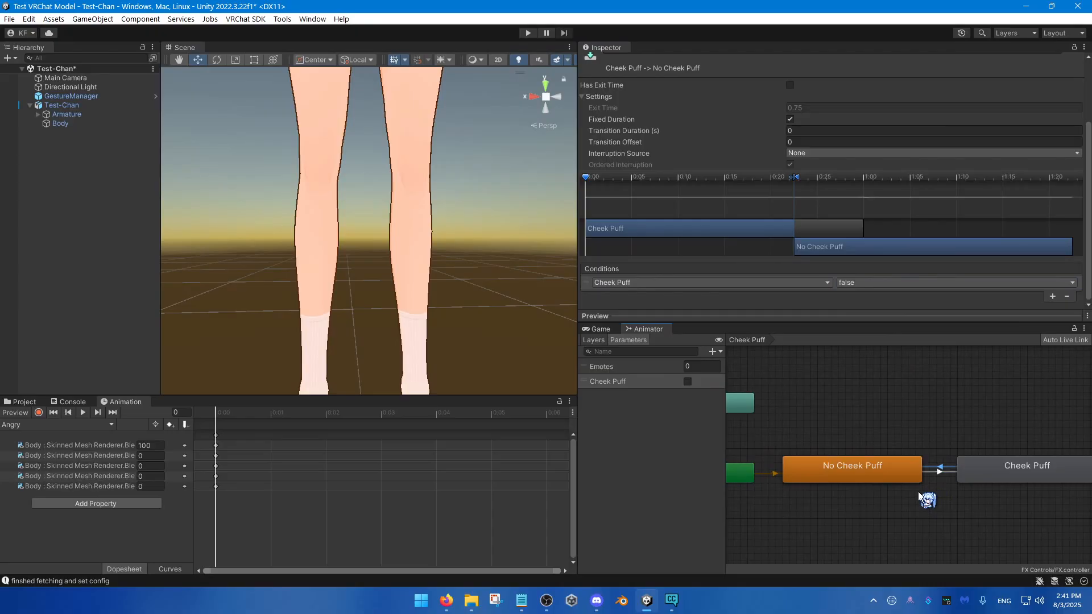
click(930, 506)
scroll(914, 483, down, 1)
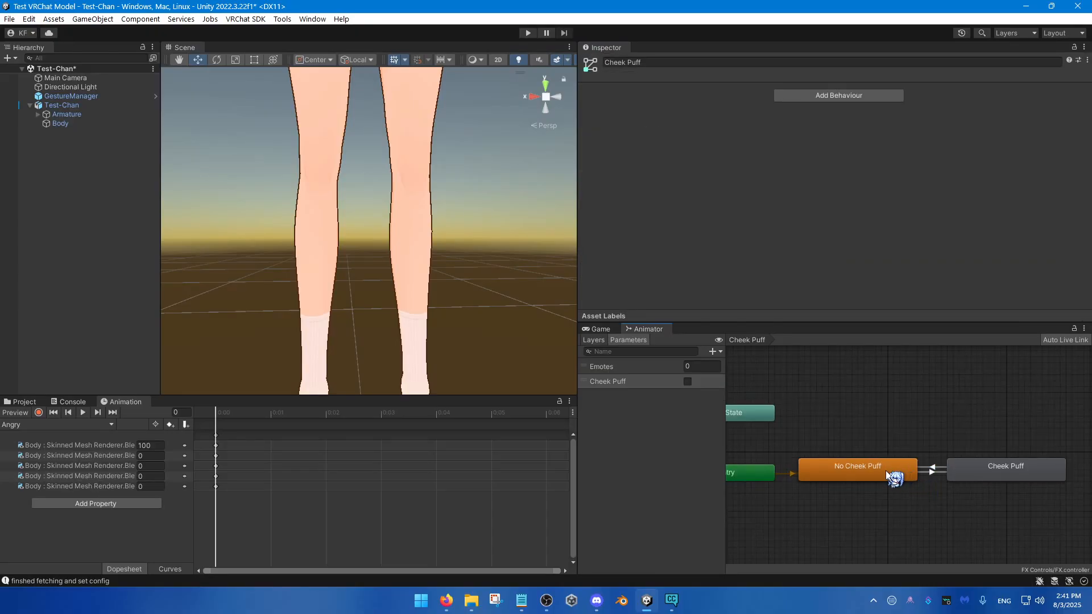
click(868, 465)
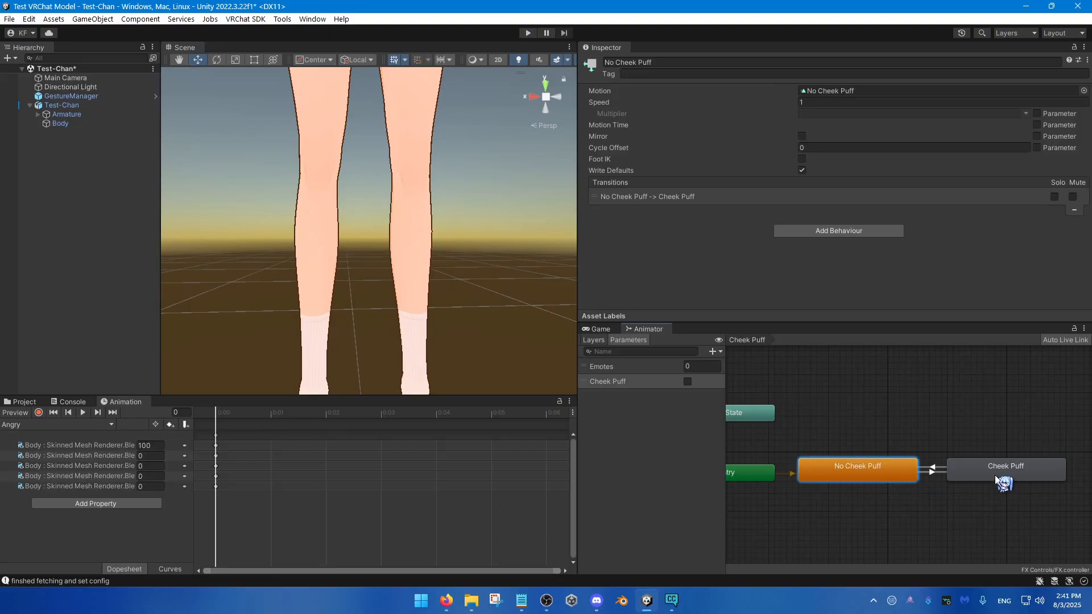
click(995, 477)
click(865, 475)
click(1016, 469)
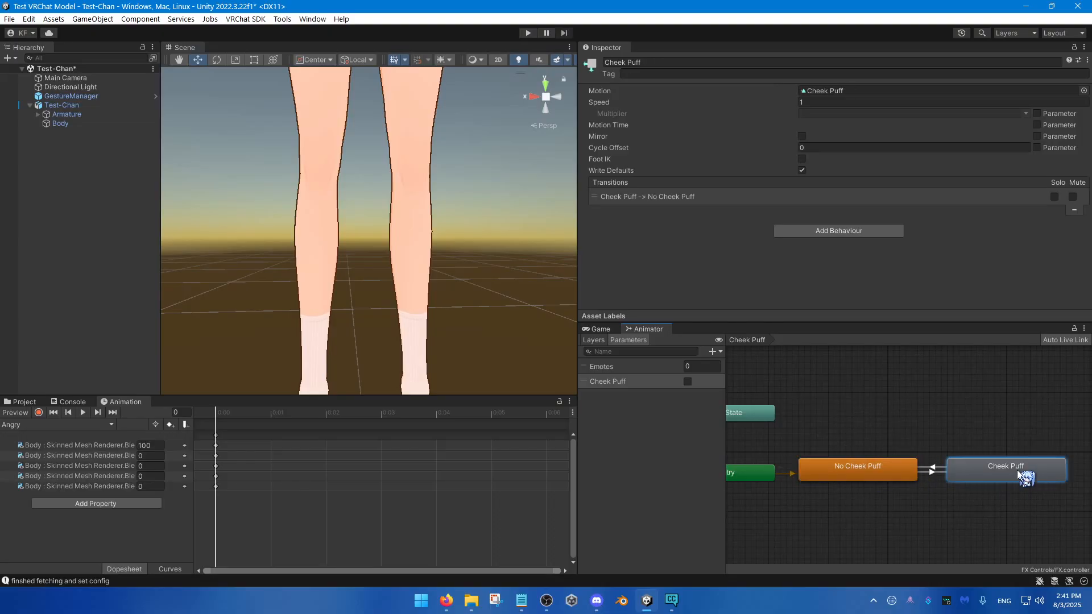
click(870, 473)
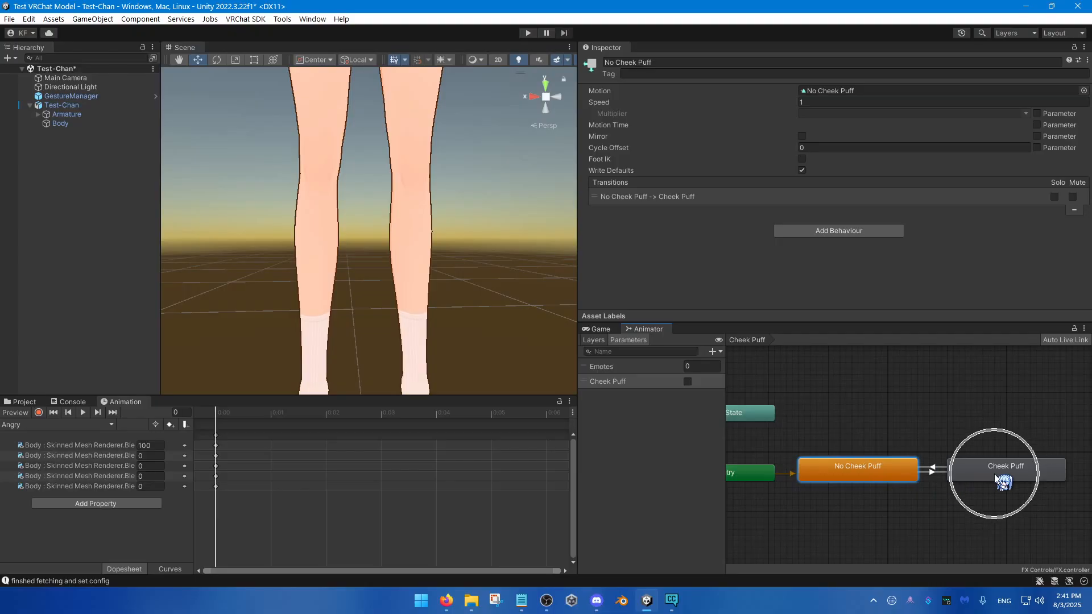
click(968, 503)
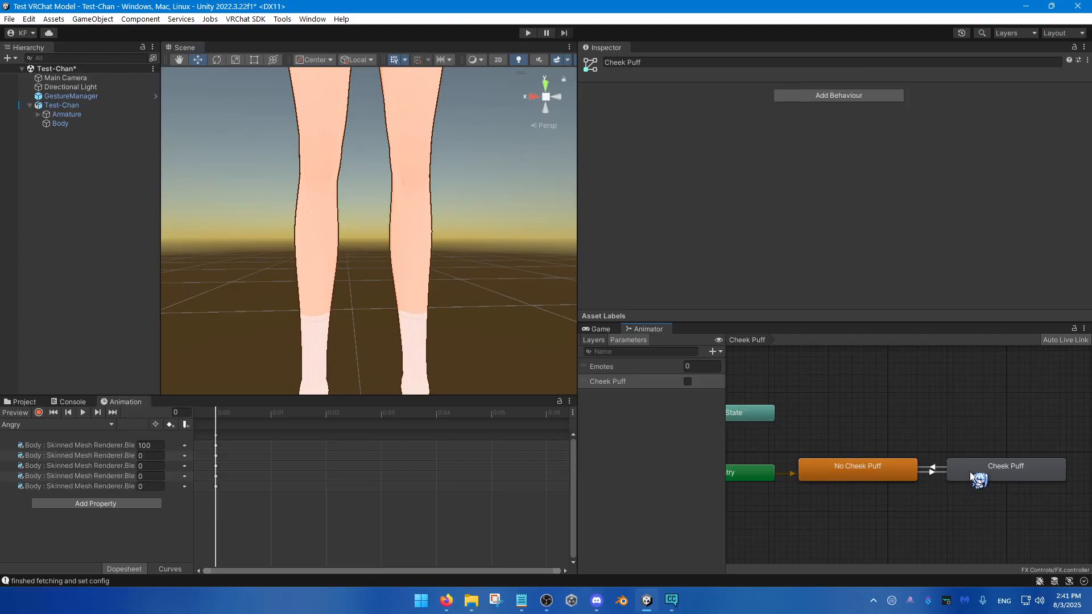
drag(970, 472, 958, 472)
click(926, 470)
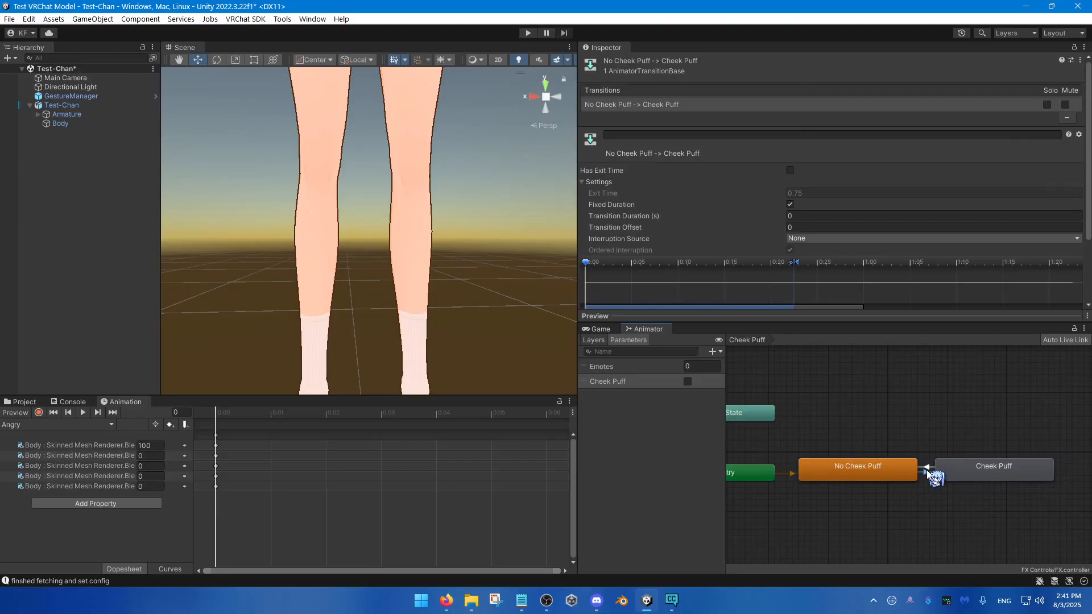
scroll(674, 168, down, 3)
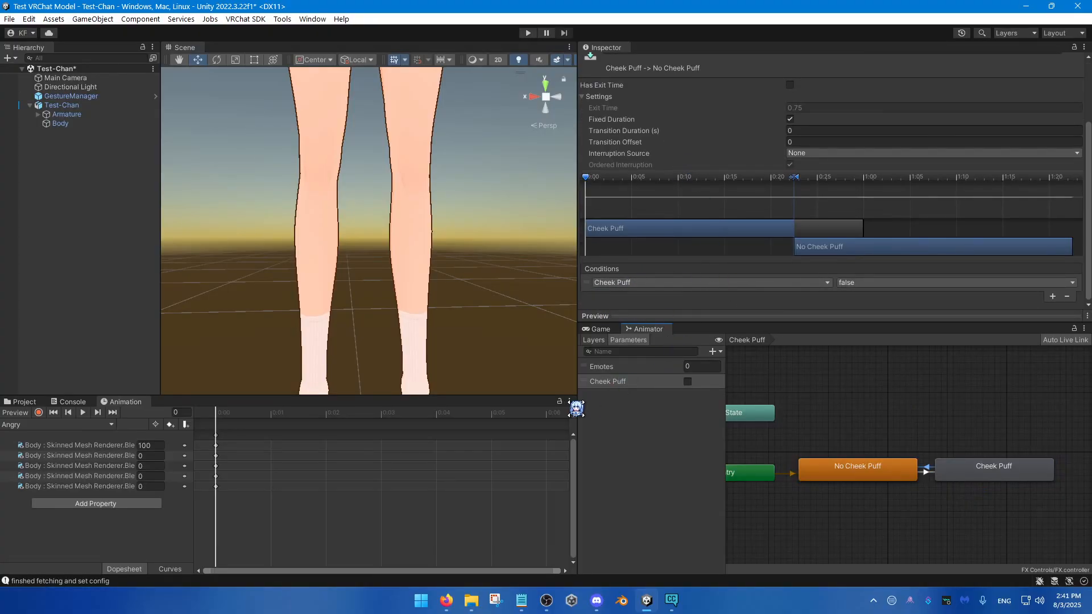
Step: Add a Cheek Puff parameter of type Bool to the Param expression parameters asset
click(35, 402)
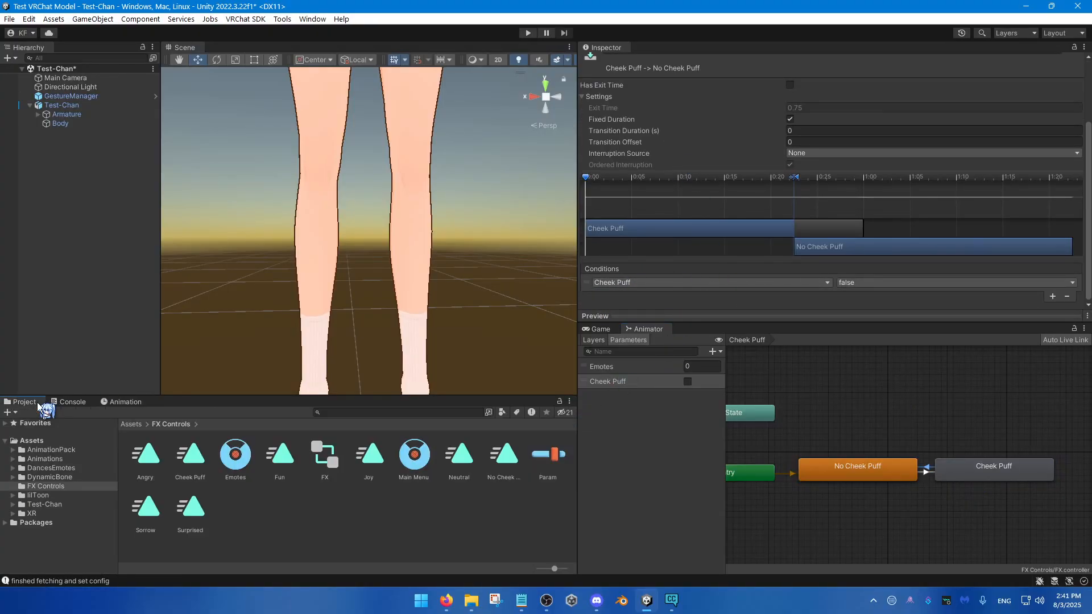
click(546, 462)
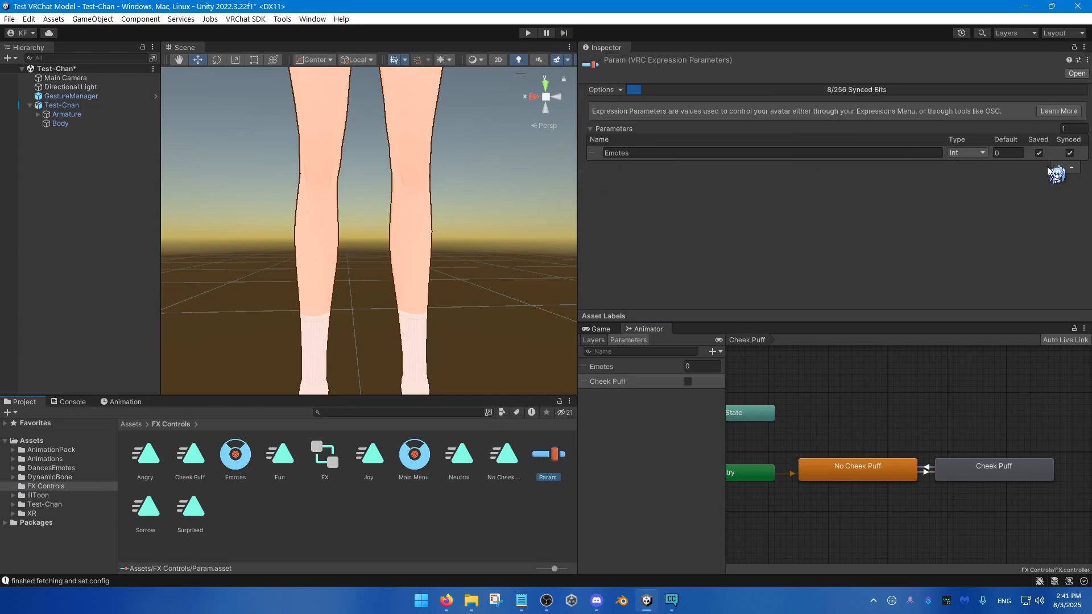
click(1057, 168)
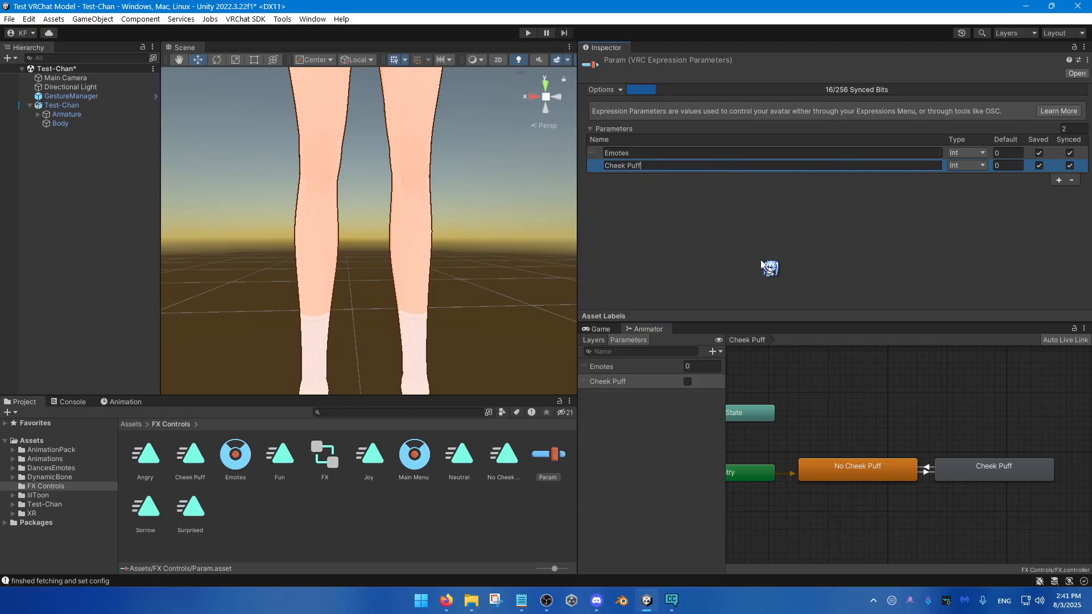
click(968, 166)
click(973, 204)
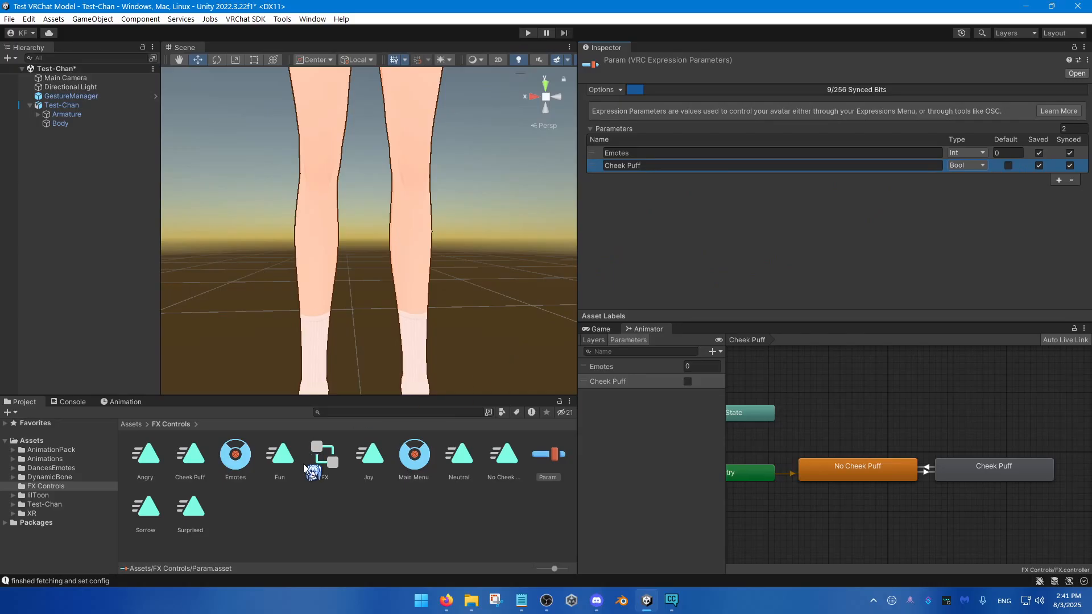
Step: Add a toggle control named Cheek Puff to the Emotes menu, using the Cheek Puff Bool parameter with its value enabled
click(241, 459)
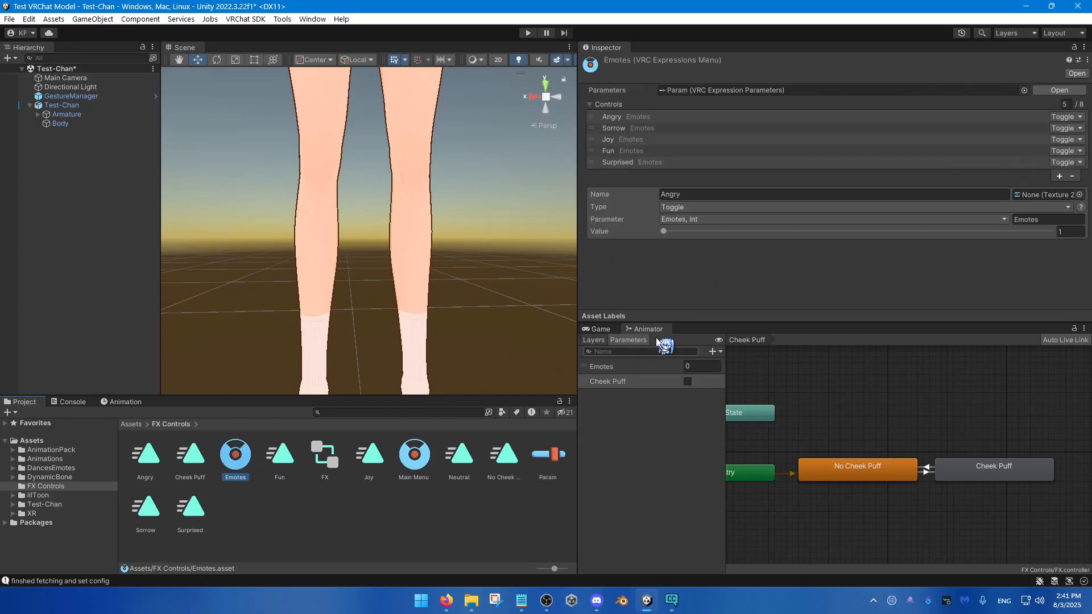
click(1058, 177)
click(699, 210)
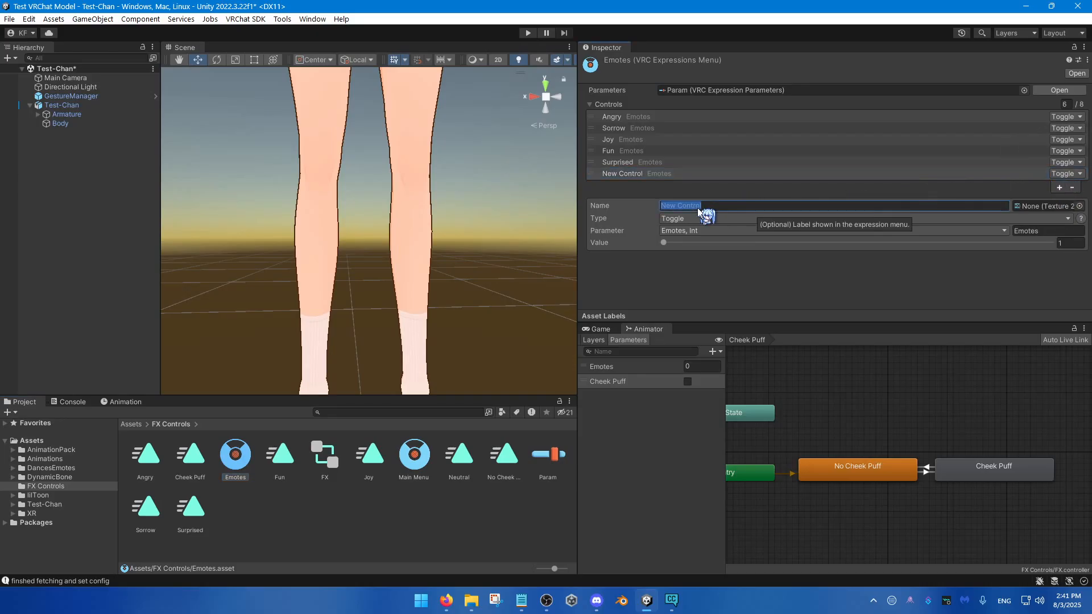
text(Cheek Puff)
click(688, 231)
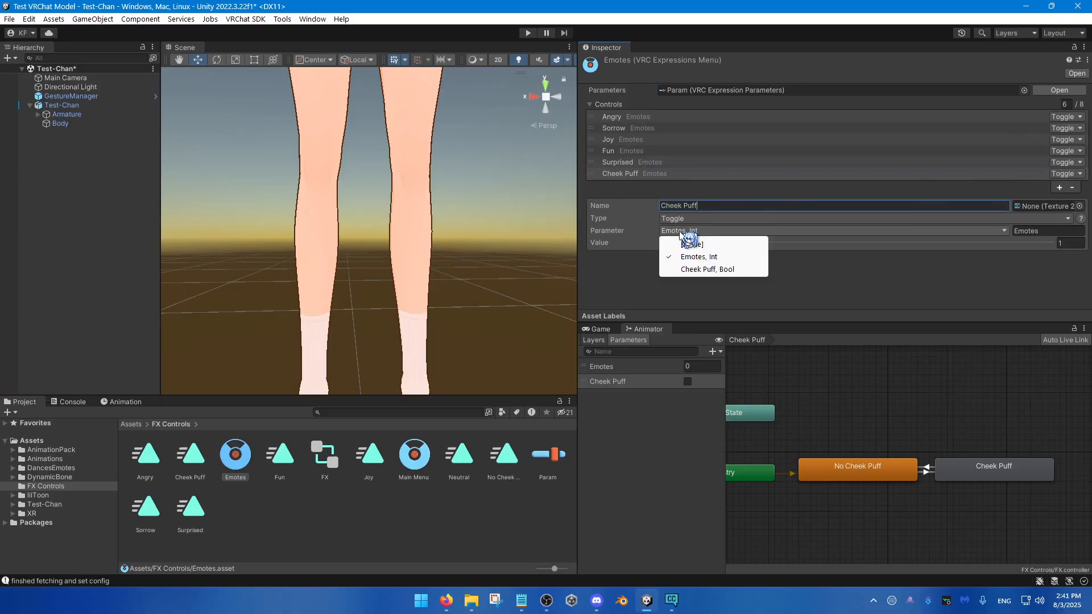
click(704, 270)
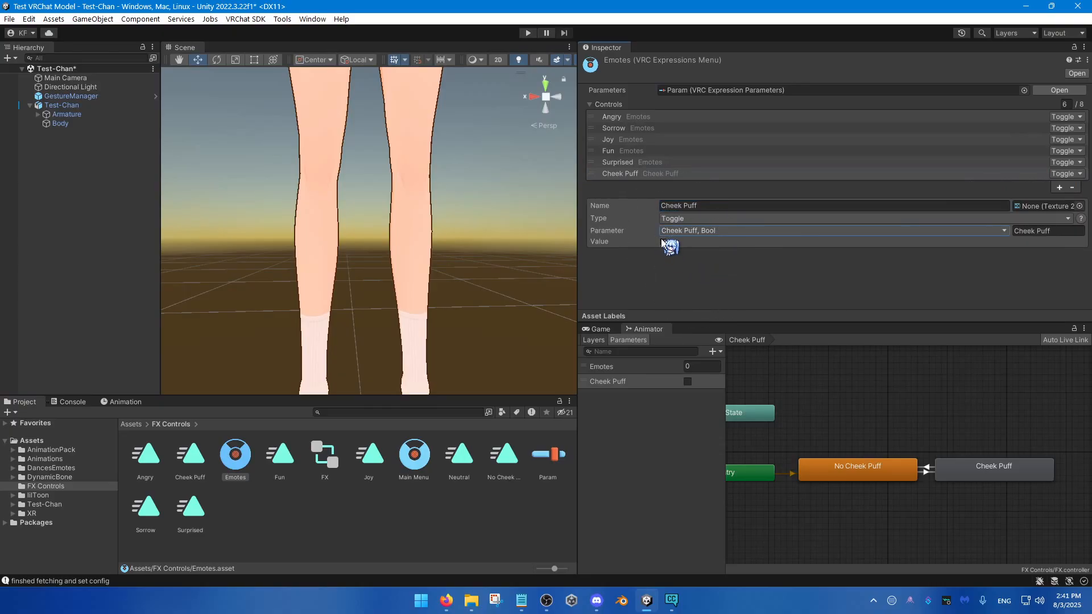
click(663, 242)
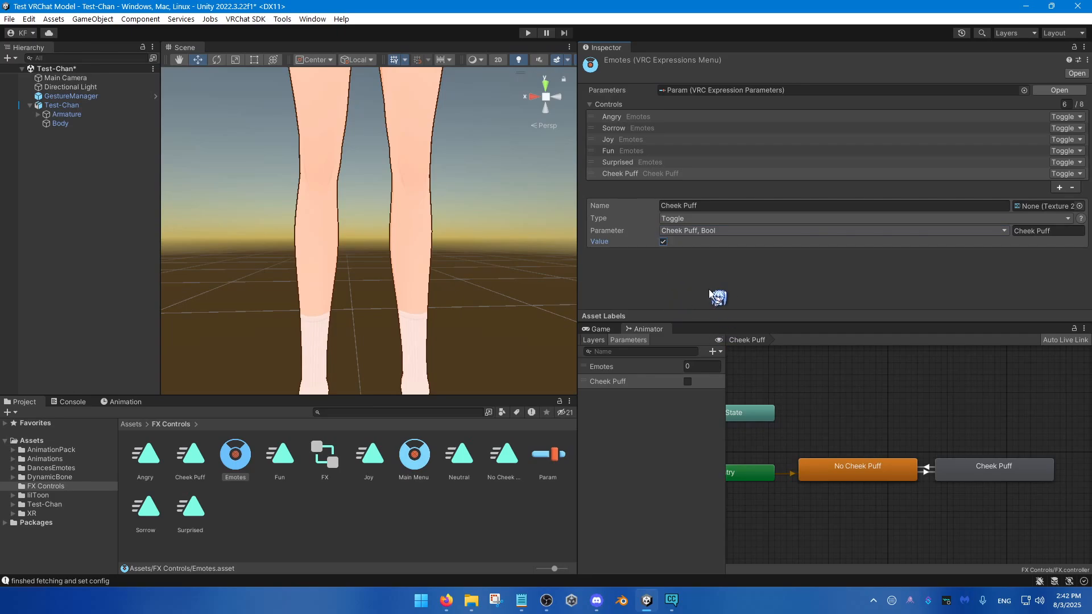
Step: Enter play mode through GestureManager and open the Emotes submenu in the radial menu to test the expressions
click(103, 97)
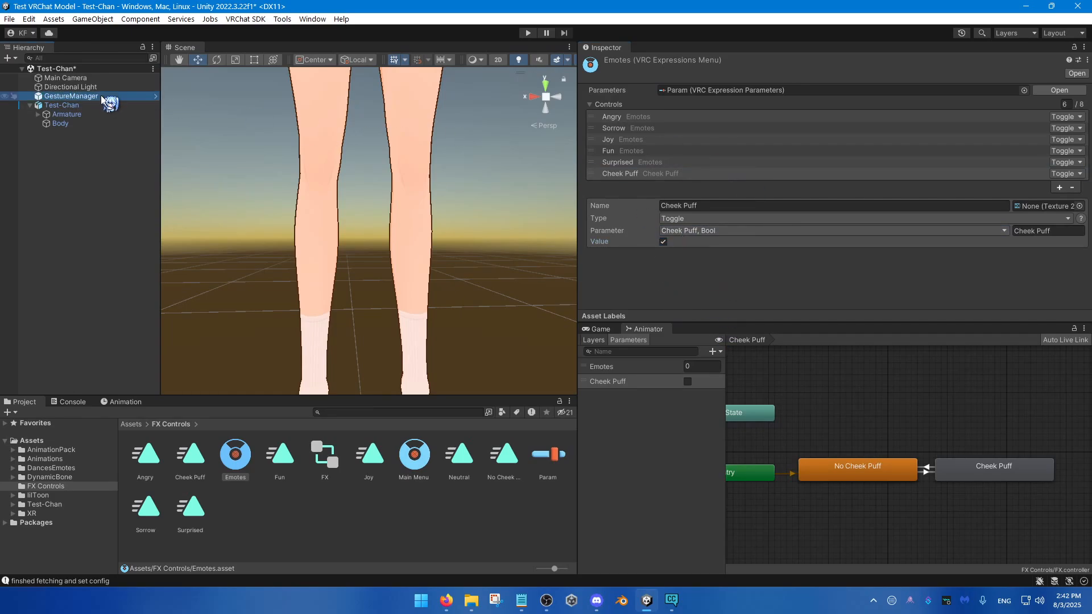
click(787, 235)
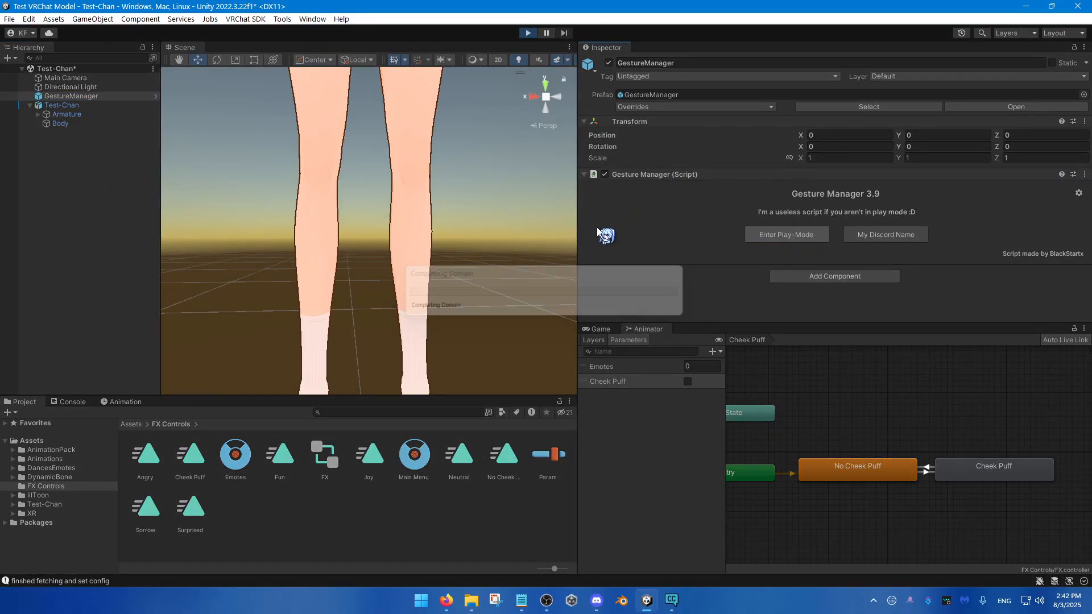
key(s)
mouse_move(455, 211)
right_down()
mouse_move(459, 253)
mouse_move(453, 234)
mouse_move(466, 224)
right_up()
key(w)
key(e)
key(s)
key(e)
key(w)
scroll(787, 223, down, 1)
scroll(787, 223, down, 3)
click(790, 218)
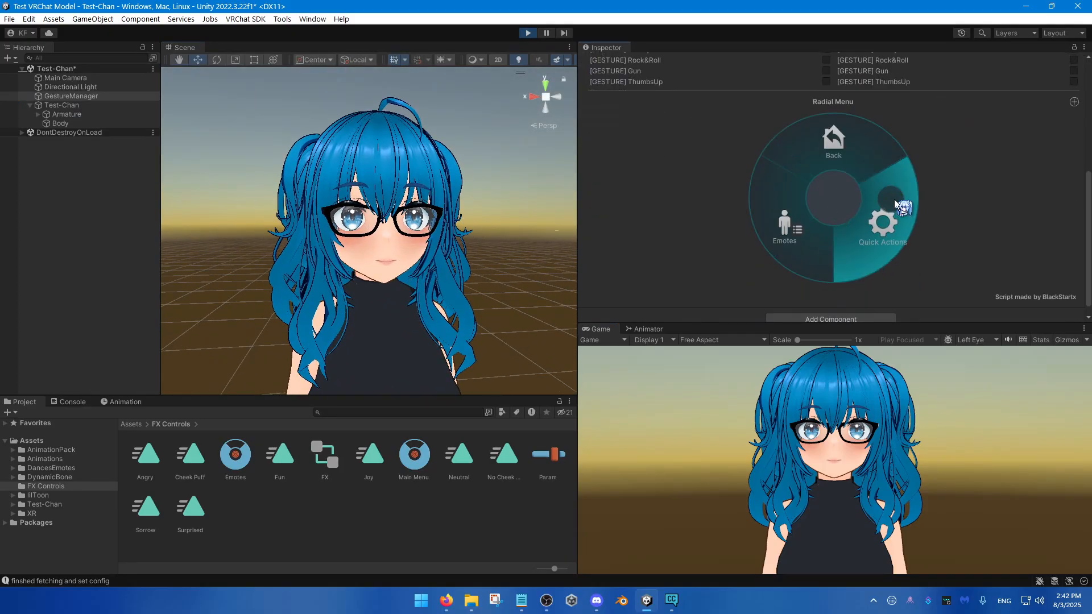
click(793, 227)
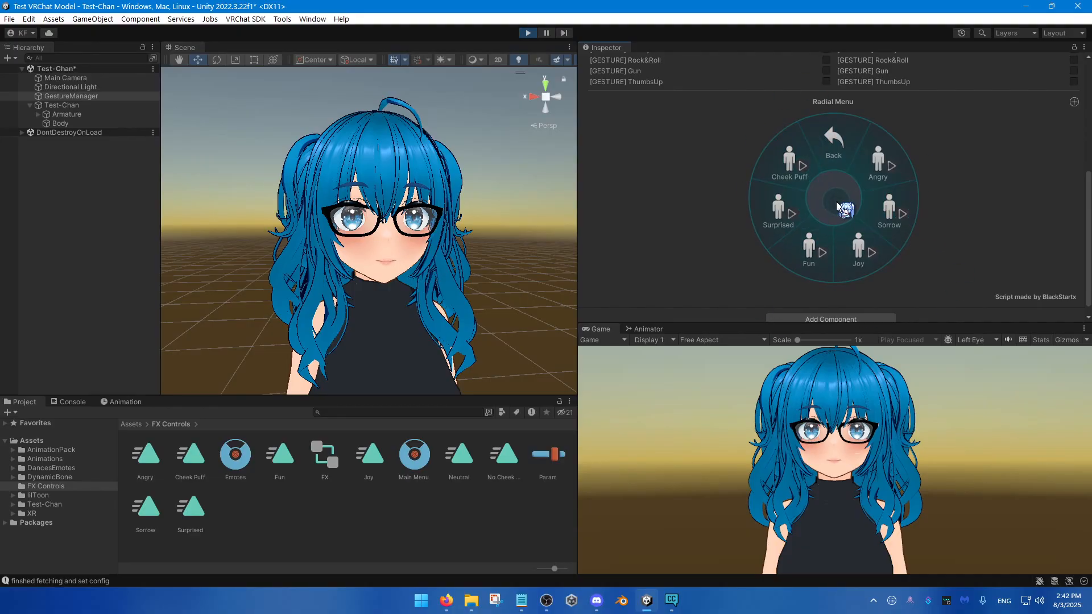
Step: Exit play mode and select the Test-Chan avatar to show its components
click(526, 35)
right_drag(490, 227, 471, 236)
key(s)
key(q)
key(w)
click(64, 105)
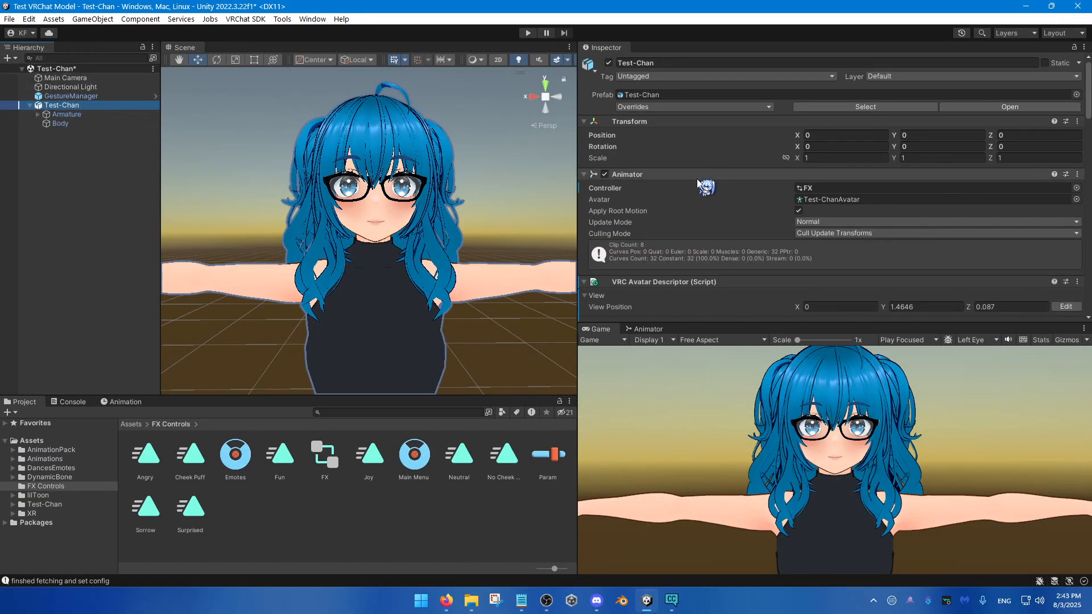
Step: Enlarge the Inspector area and set the Eyelid Type to Blendshapes in the avatar descriptor's Eye Look settings
scroll(740, 252, down, 3)
scroll(714, 226, down, 10)
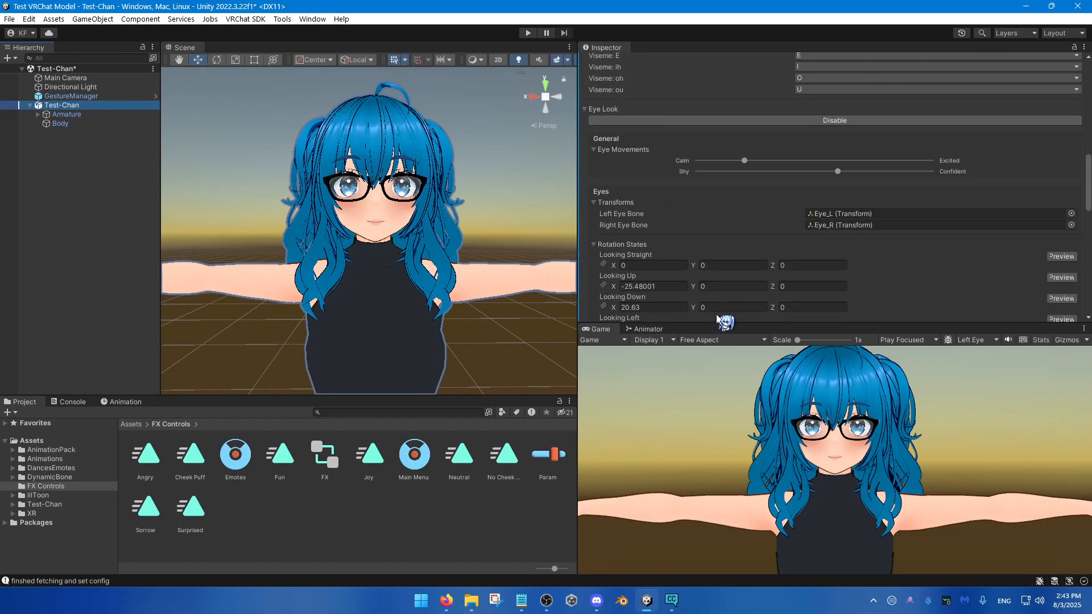
drag(720, 324, 722, 449)
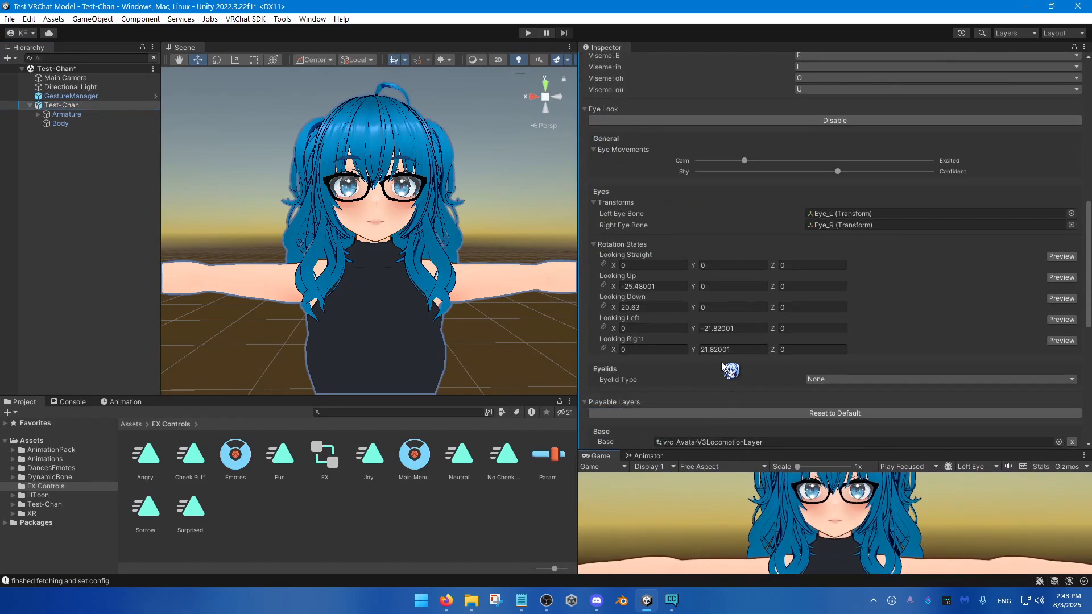
scroll(729, 340, down, 1)
scroll(722, 334, up, 3)
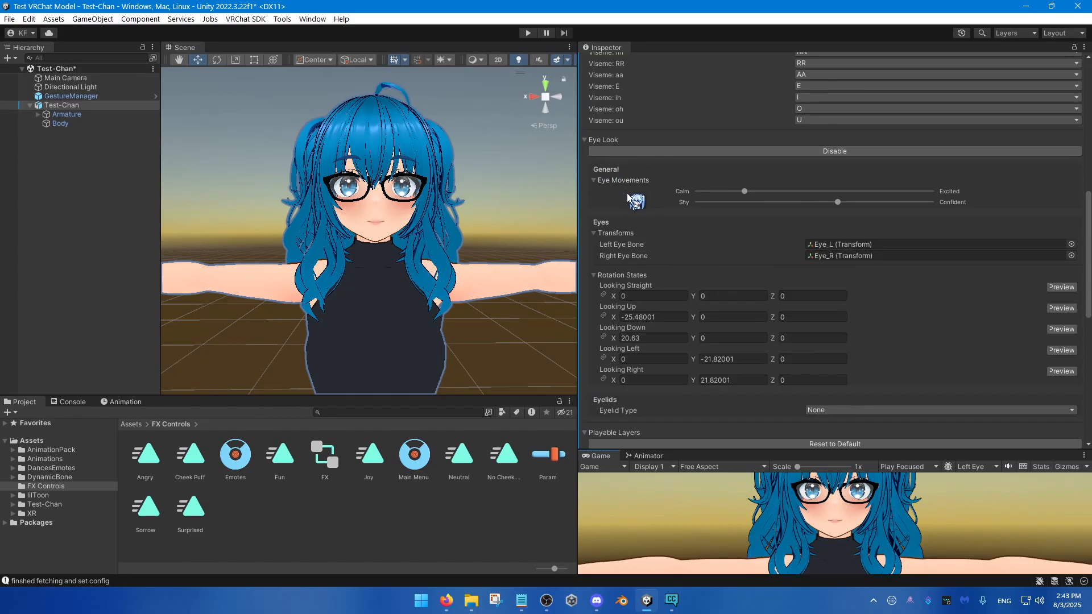
scroll(754, 409, down, 3)
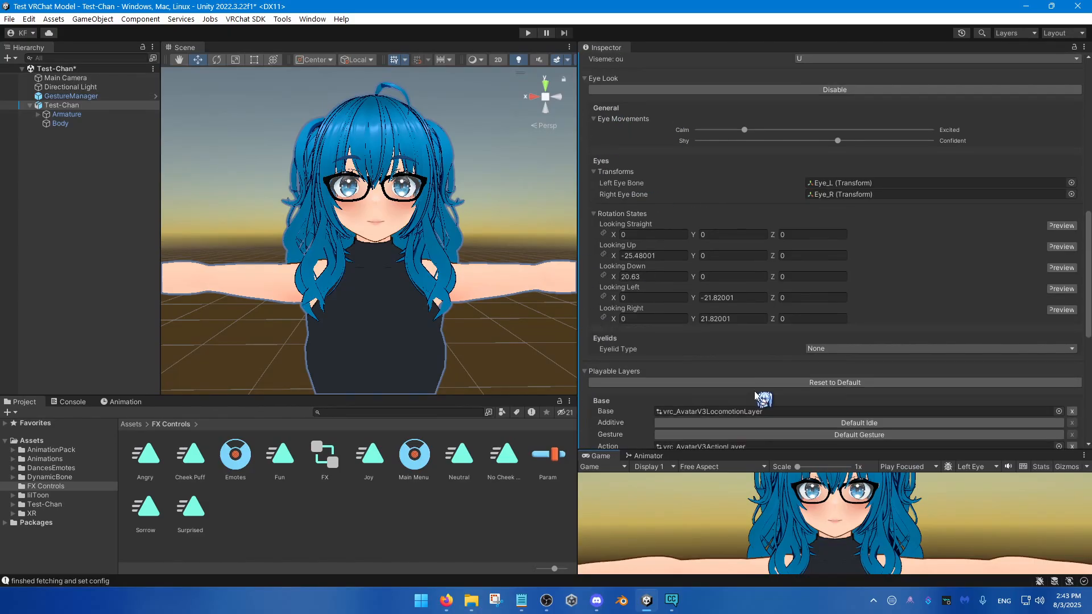
click(819, 348)
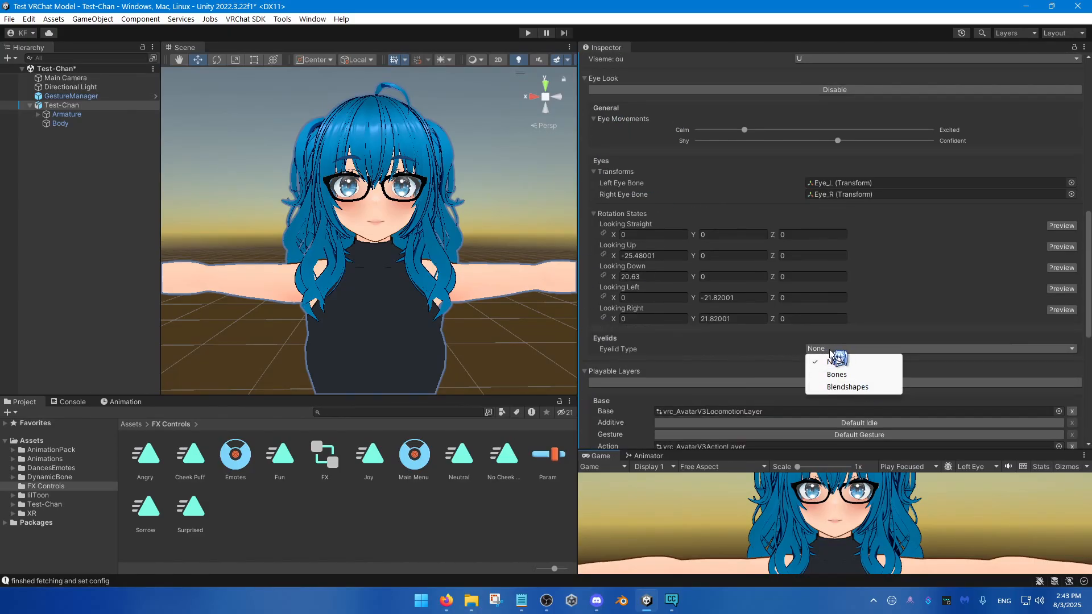
click(846, 387)
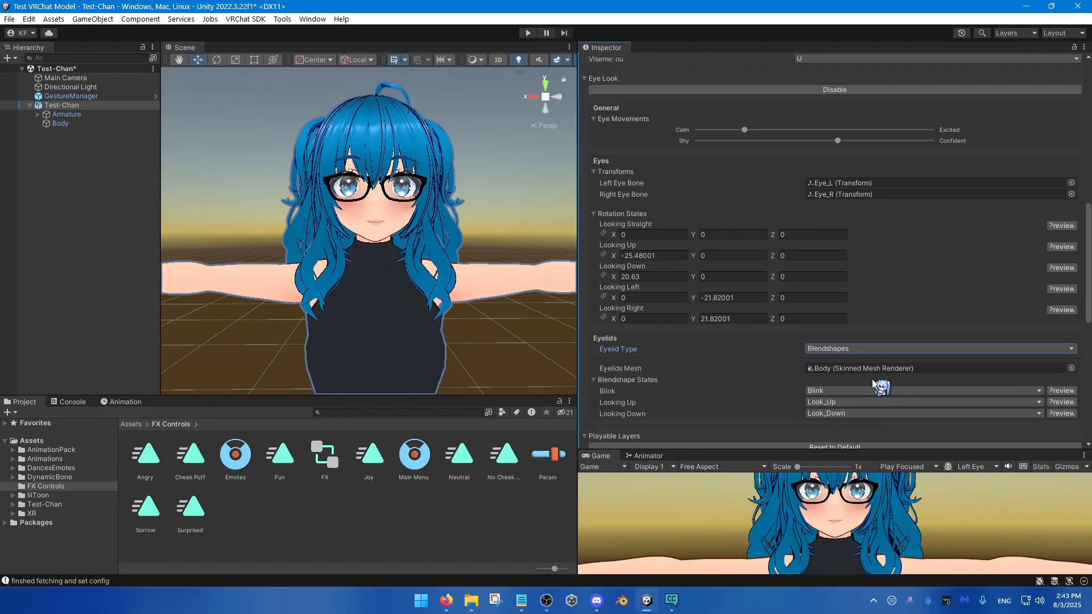
Step: Return the Eyelid Type of the avatar descriptor to None
scroll(784, 316, up, 3)
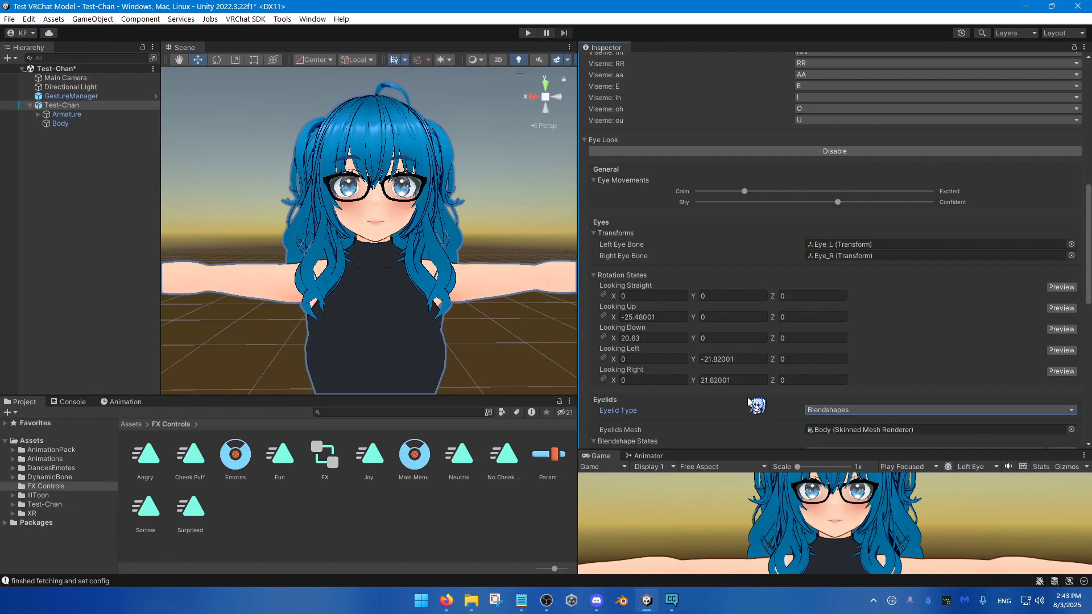
click(818, 411)
click(835, 423)
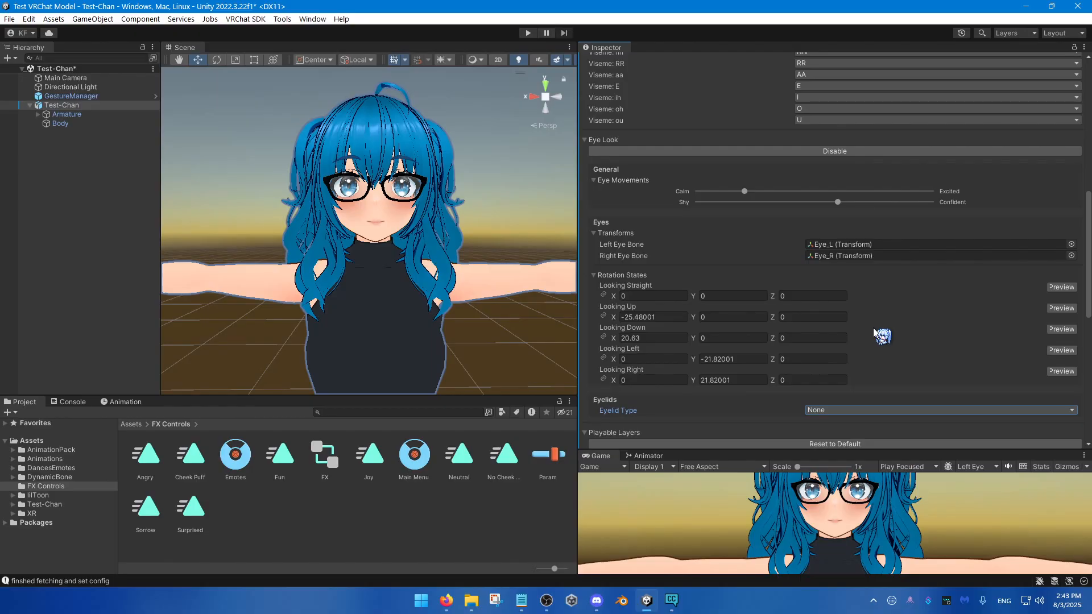
Step: Disable Eye Look in the VRC Avatar Descriptor
scroll(873, 329, up, 1)
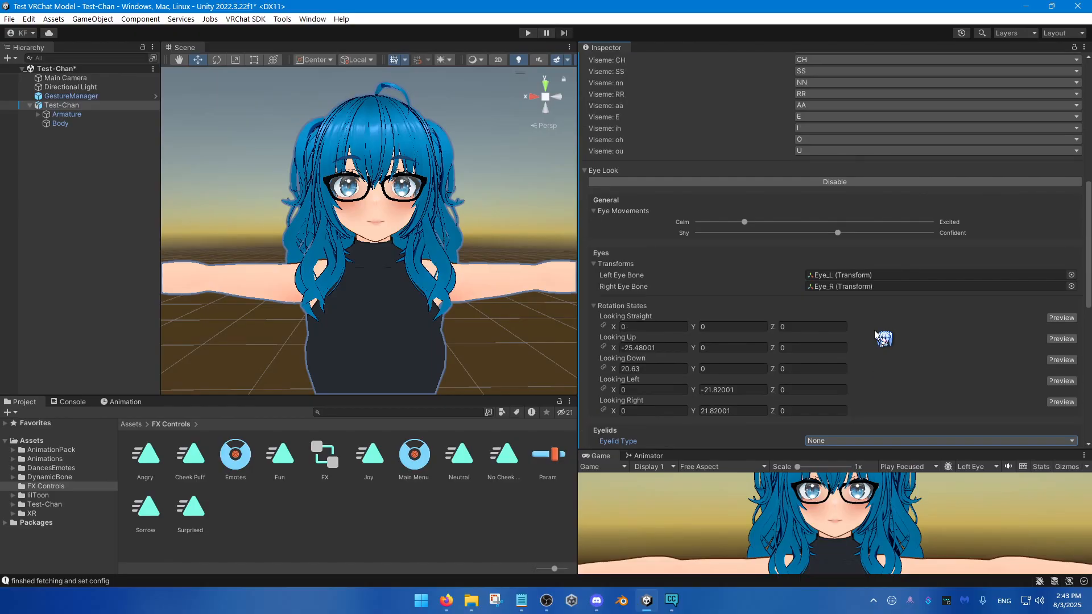
click(829, 283)
scroll(854, 393, down, 1)
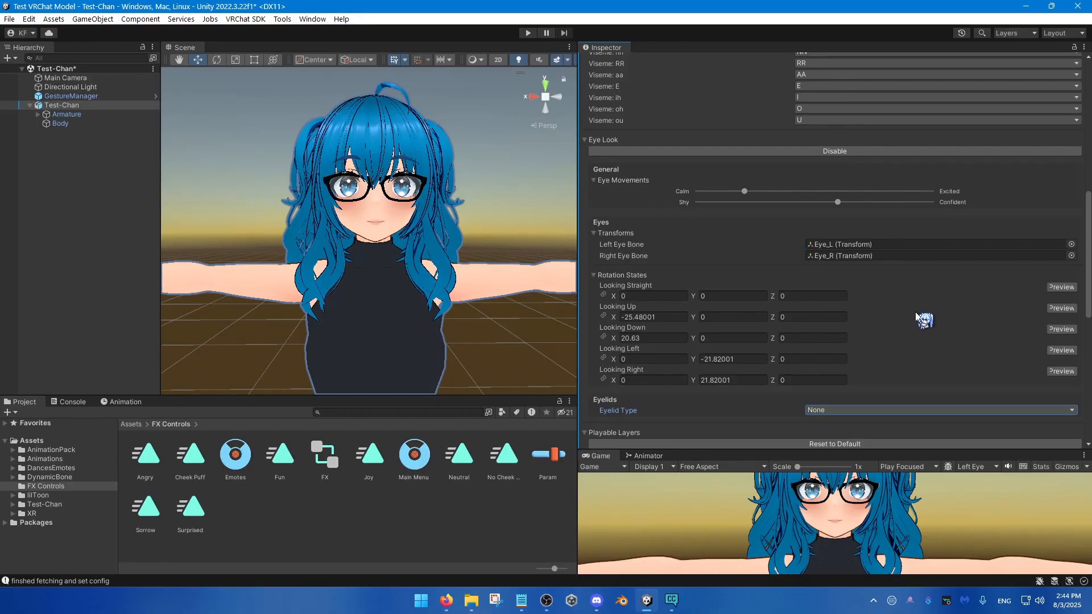
click(842, 152)
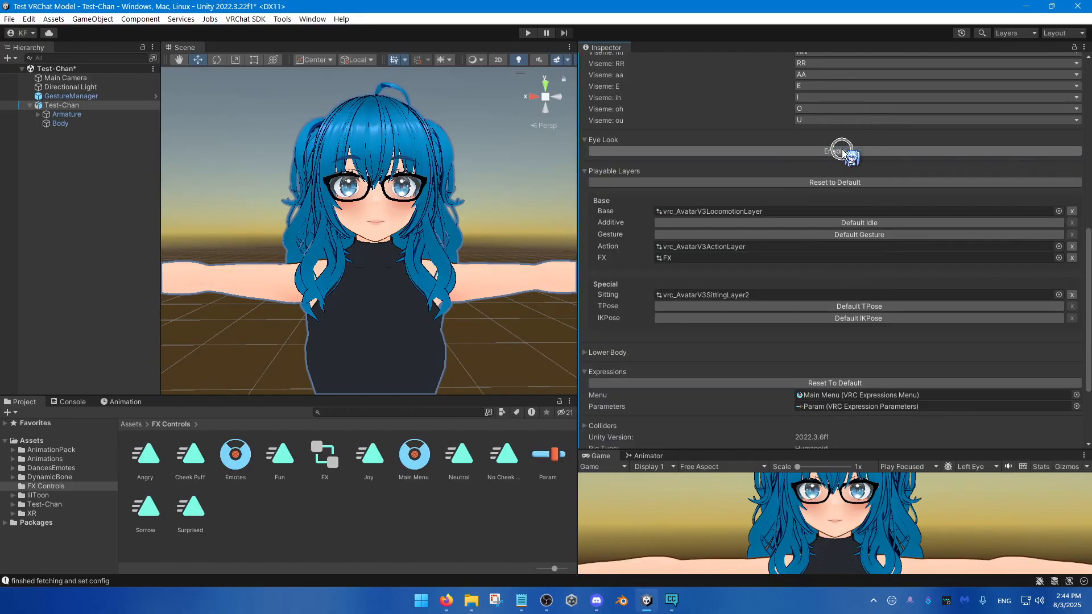
Step: Create a new animation clip named Idle Blink for Test-Chan in the FX Controls folder
scroll(830, 210, up, 5)
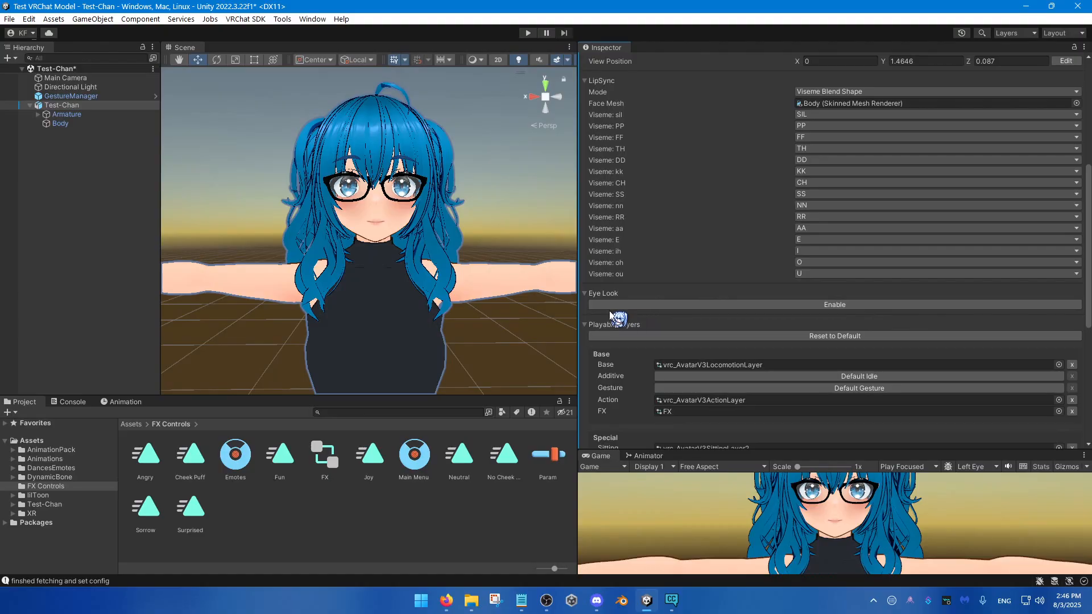
drag(579, 277, 663, 272)
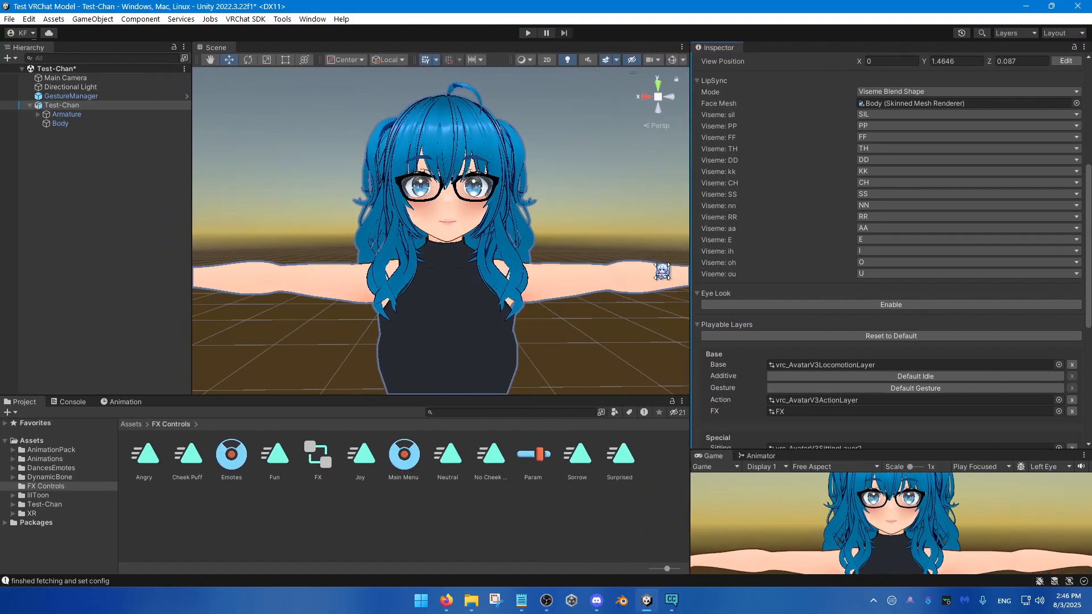
click(64, 105)
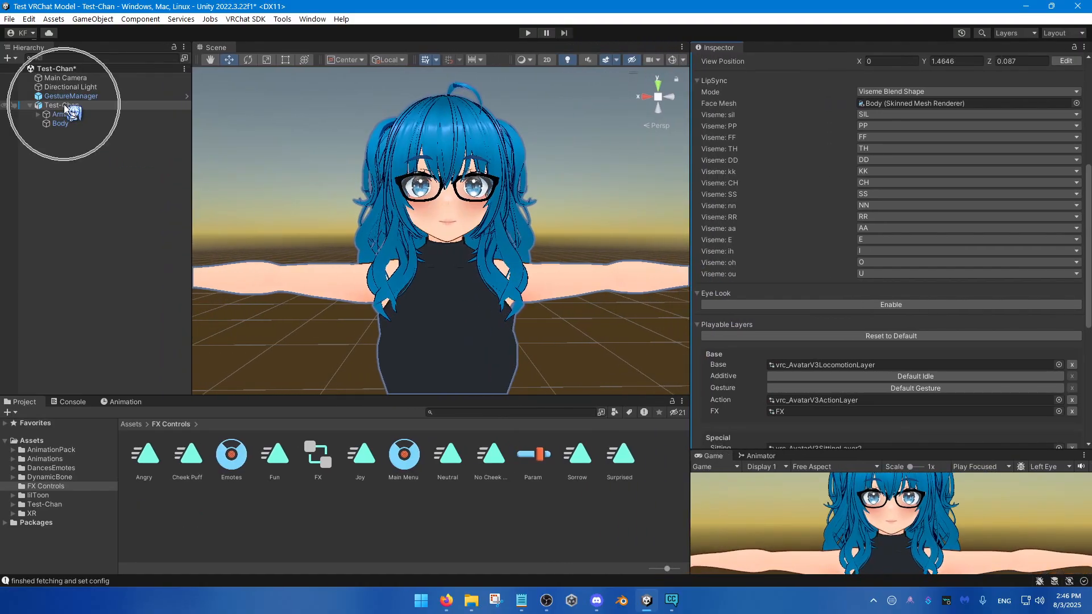
click(123, 402)
click(112, 424)
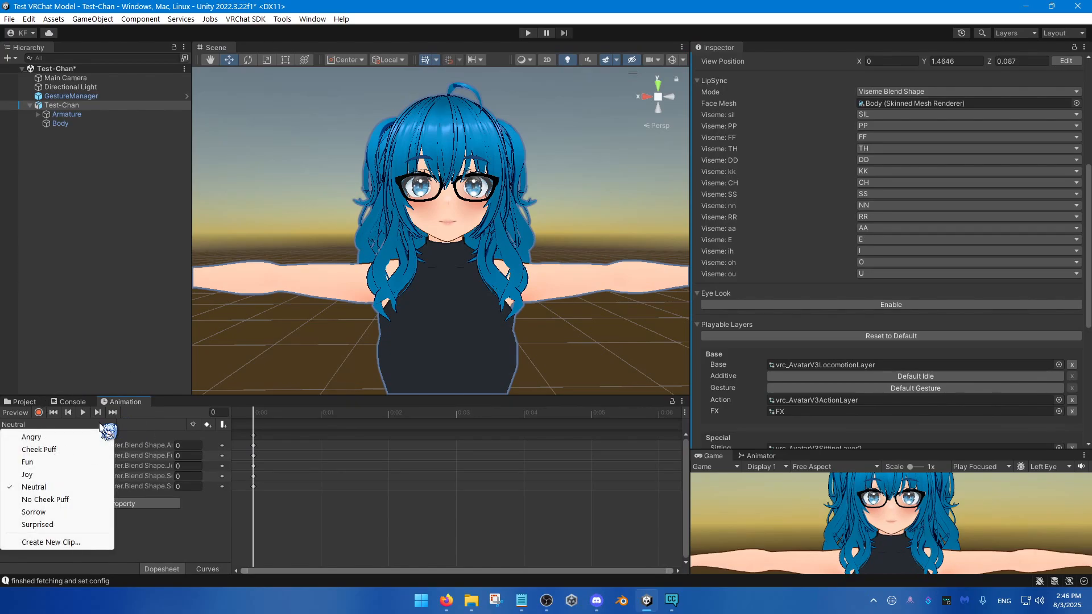
click(84, 543)
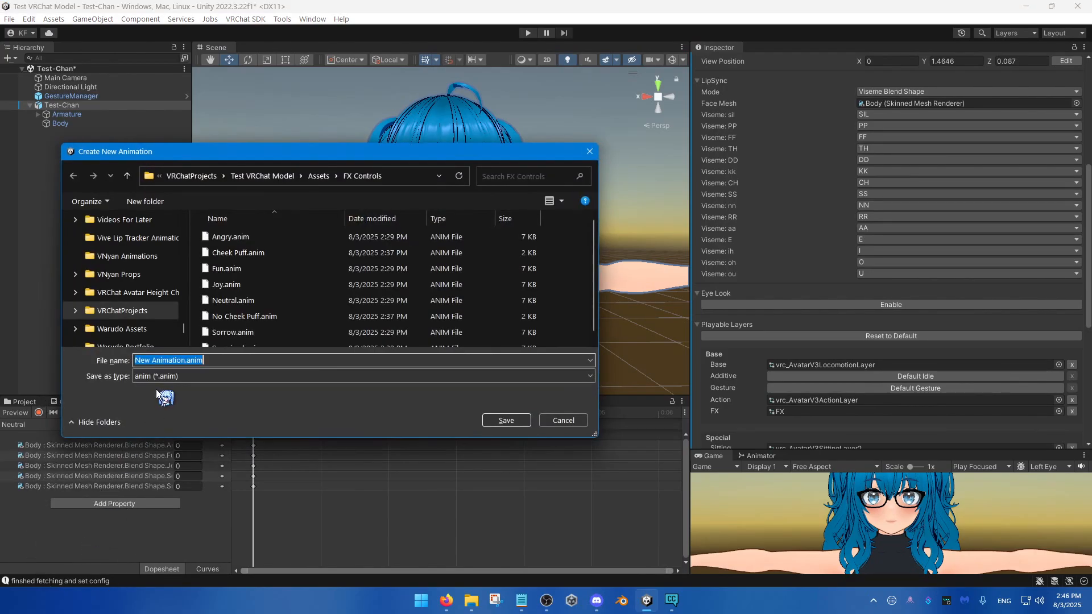
text(Idle Blink)
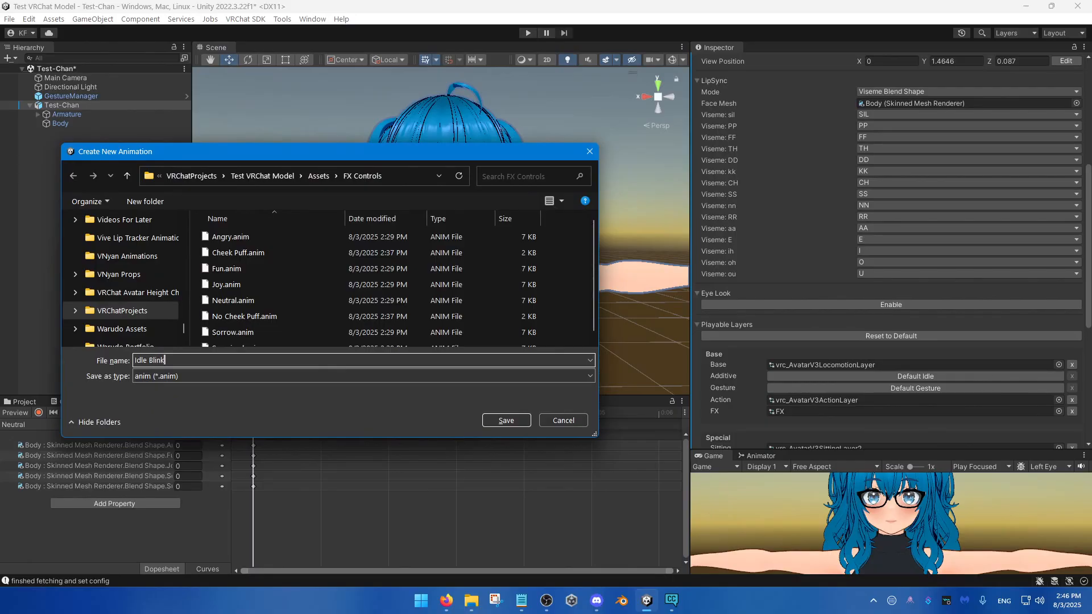
click(505, 421)
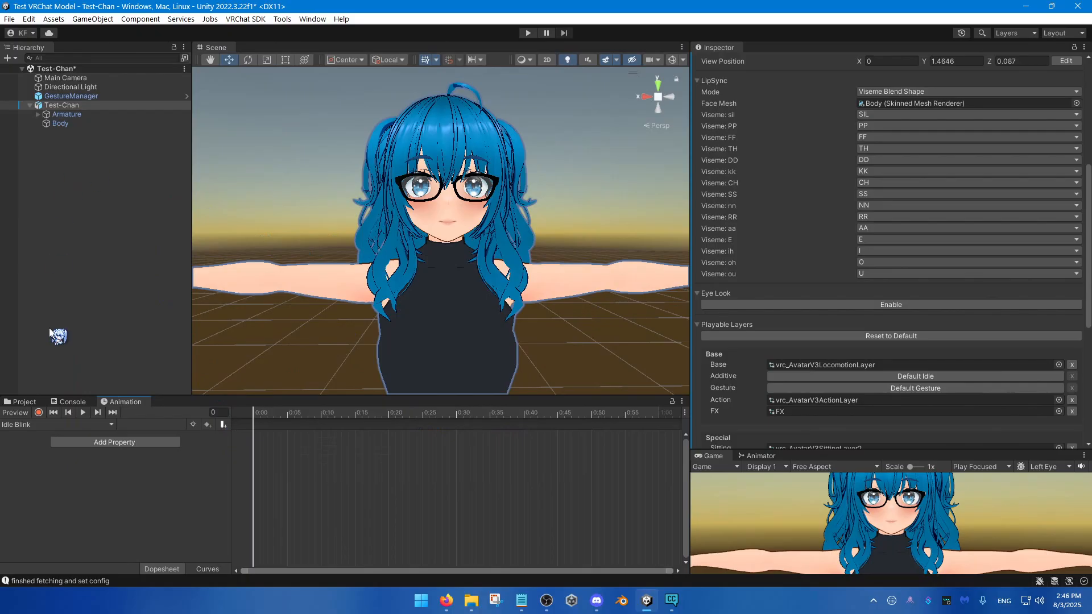
Step: Turn on keyframe recording for the Idle Blink clip and select the Body mesh with the face in close view
click(38, 413)
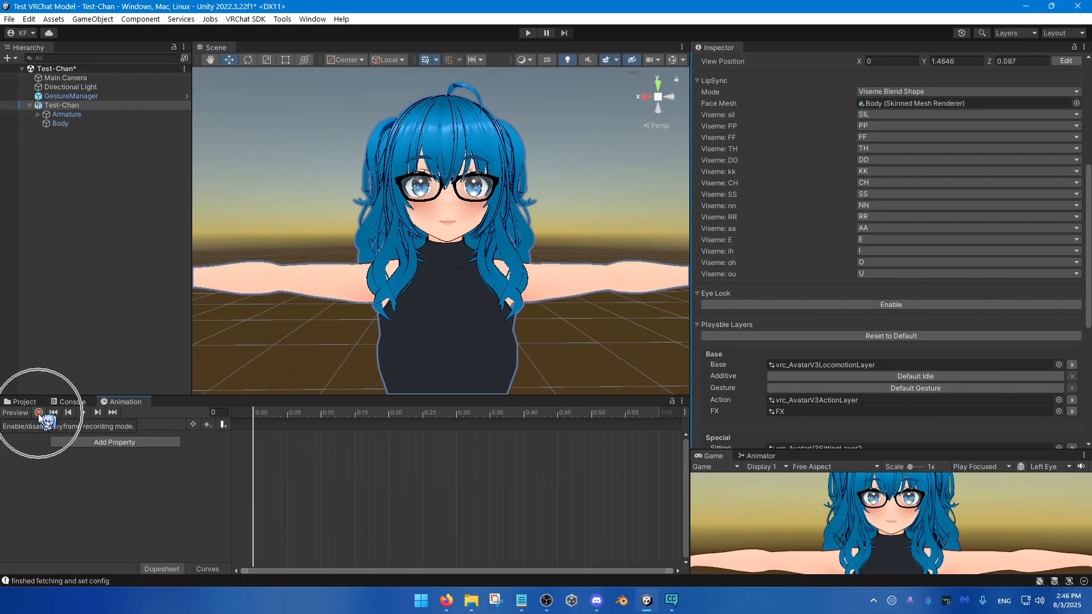
right_drag(366, 285, 364, 292)
key(s)
key(e)
key(w)
key(s)
click(99, 125)
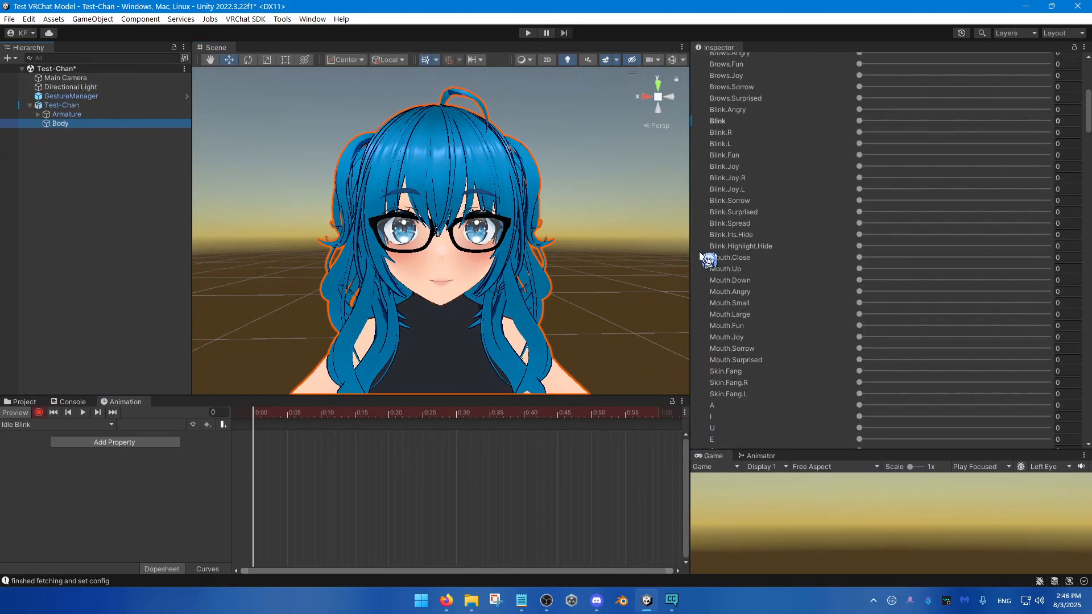
Step: Record a keyframe at frame 422 with the Body's Blink blend shape set to 100
scroll(740, 250, up, 5)
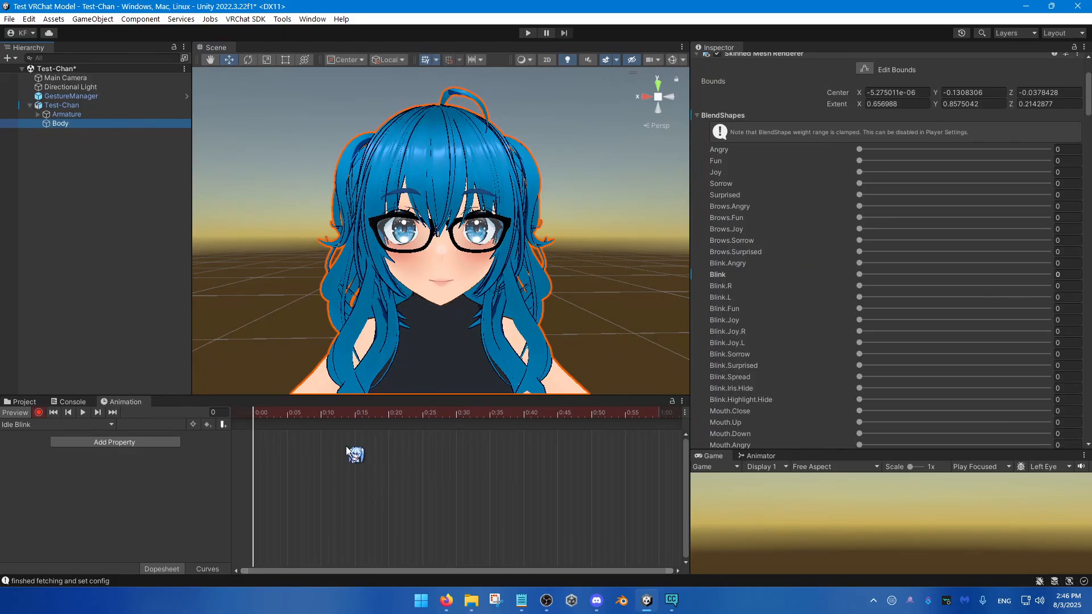
scroll(377, 476, down, 10)
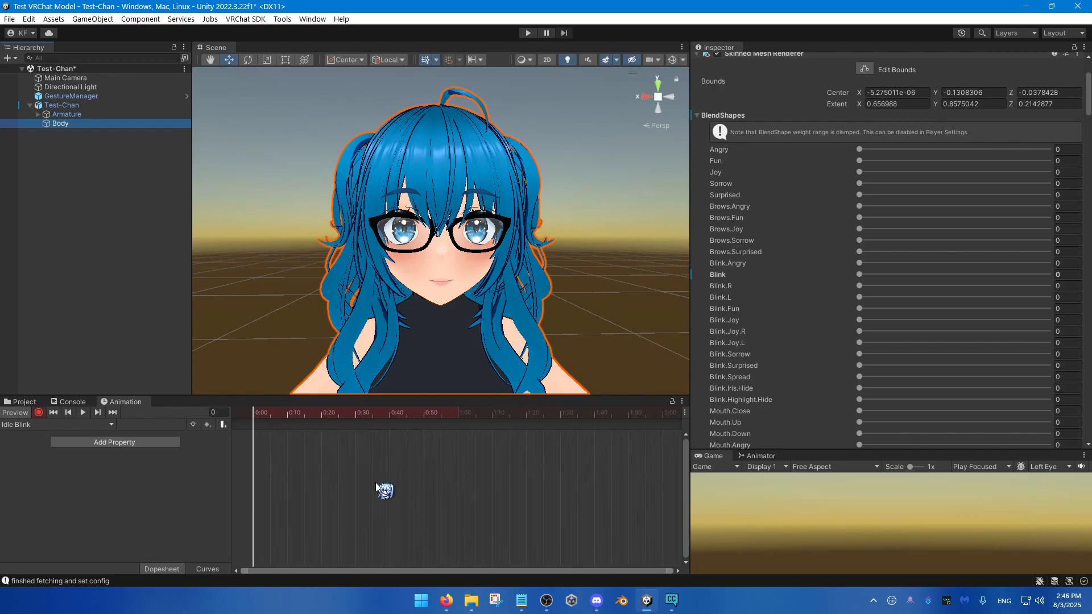
scroll(370, 494, down, 8)
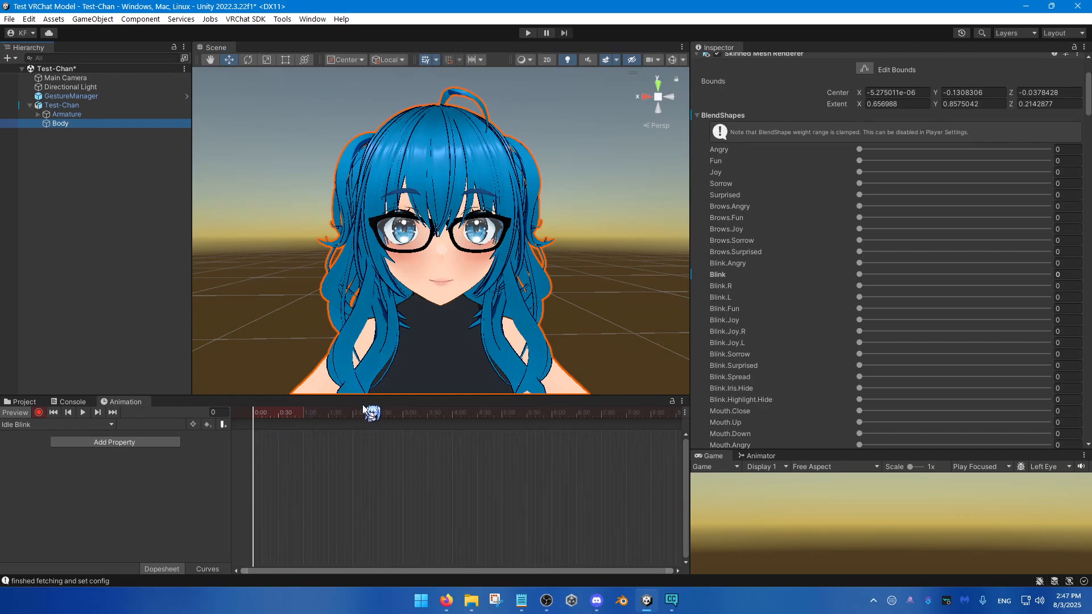
drag(470, 415, 446, 414)
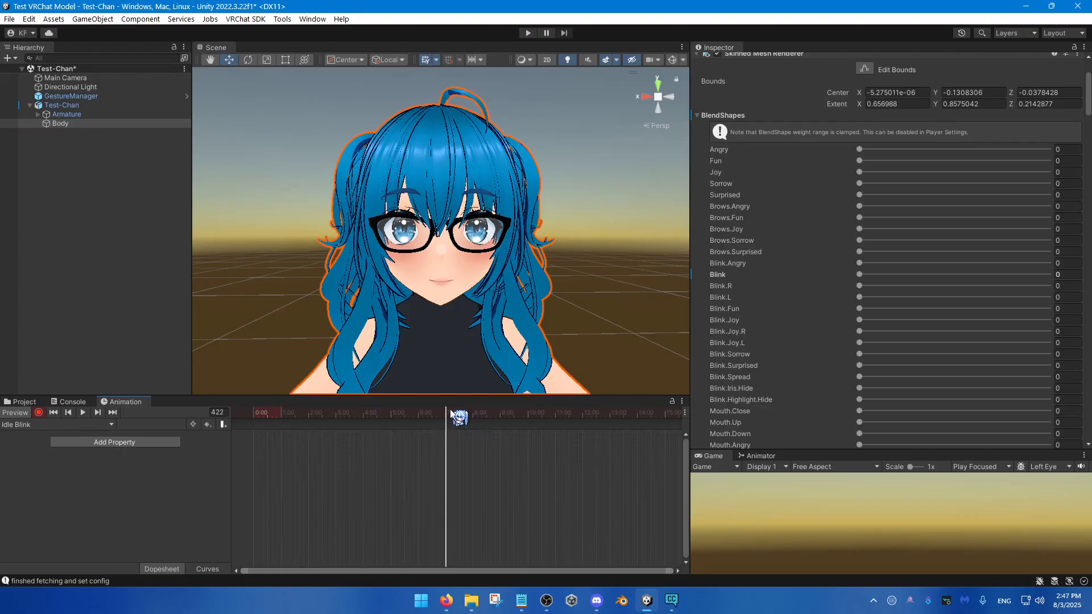
drag(866, 276, 1052, 276)
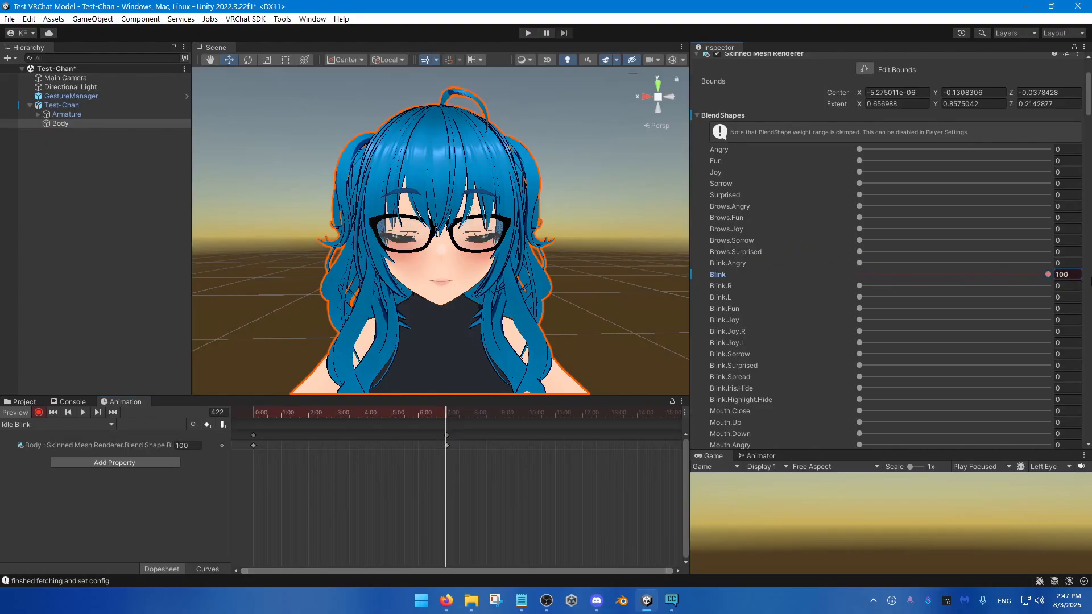
Step: Record a keyframe at frame 401 with the Blink blend shape set to 0, just before the closed-eye keyframe
scroll(438, 487, up, 4)
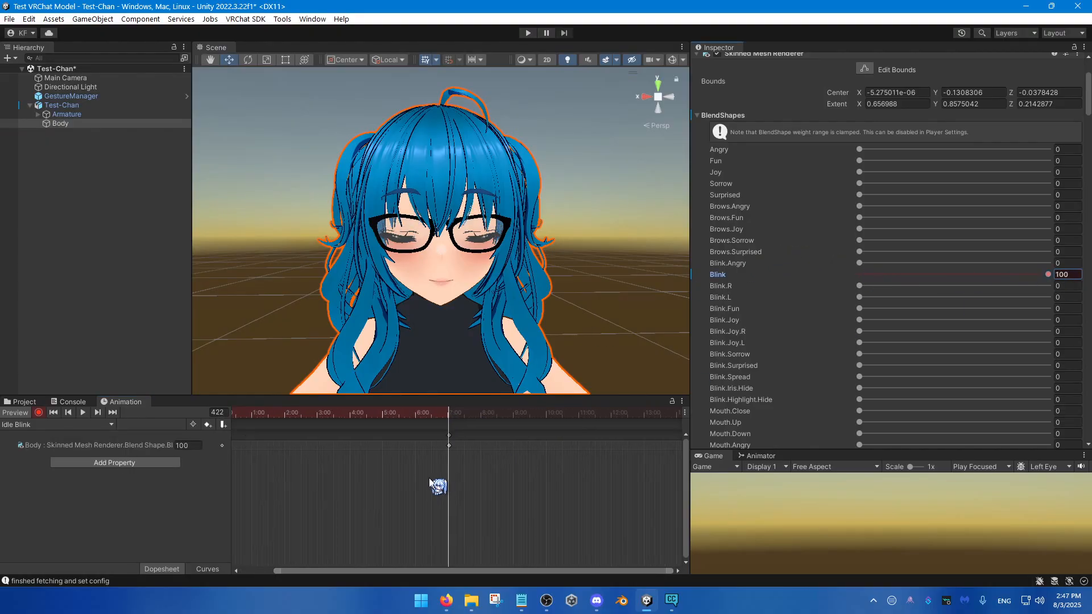
drag(489, 415, 488, 422)
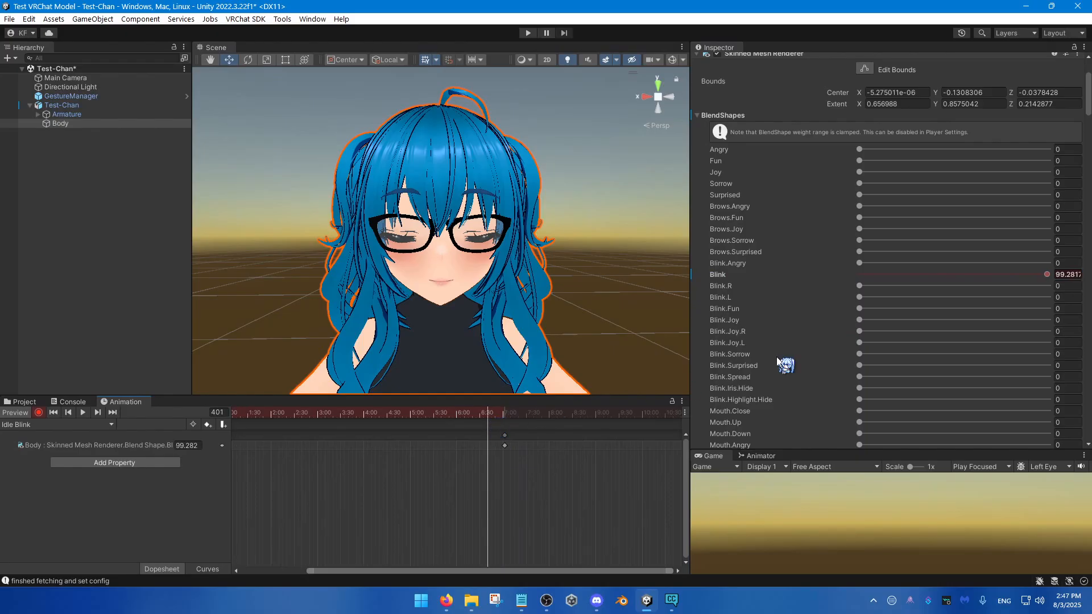
click(868, 275)
scroll(496, 466, up, 3)
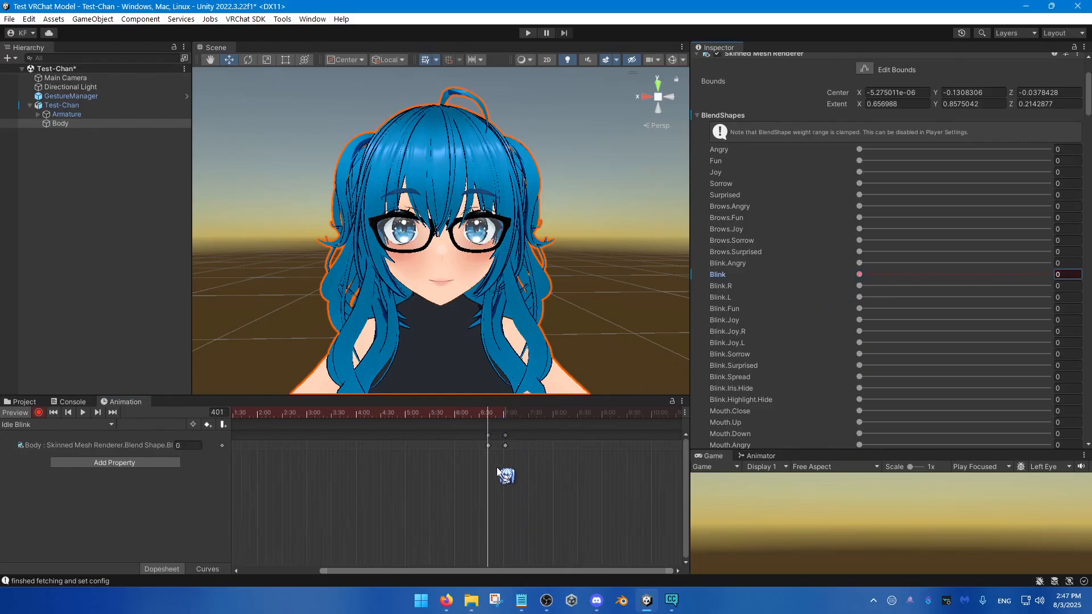
Step: Check the blink between its keyframes and record a keyframe at frame 438 with the Blink blend shape at 0
drag(392, 571, 290, 571)
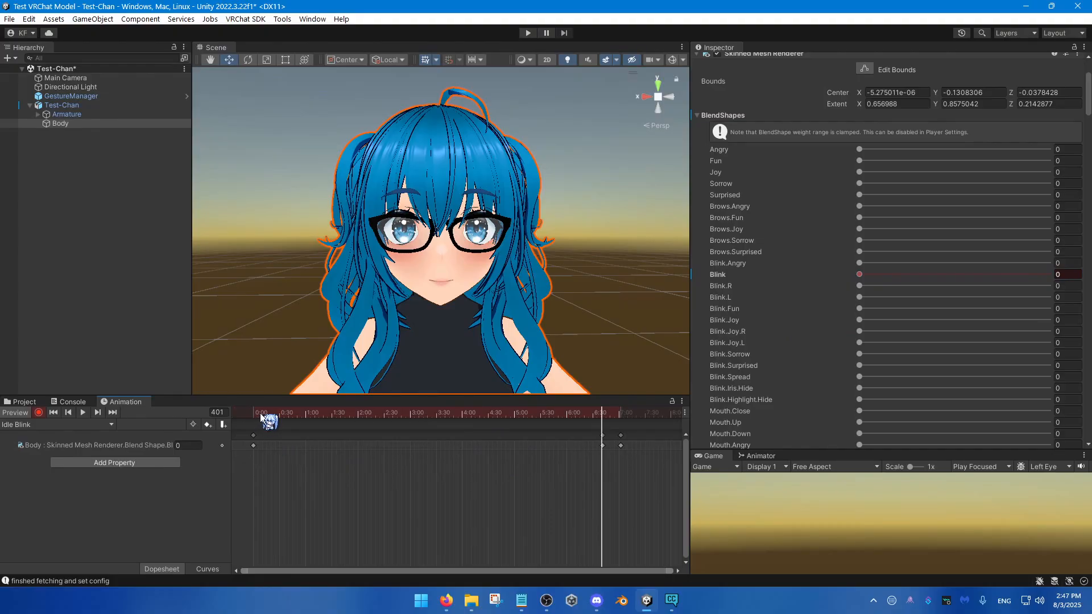
drag(603, 417, 620, 417)
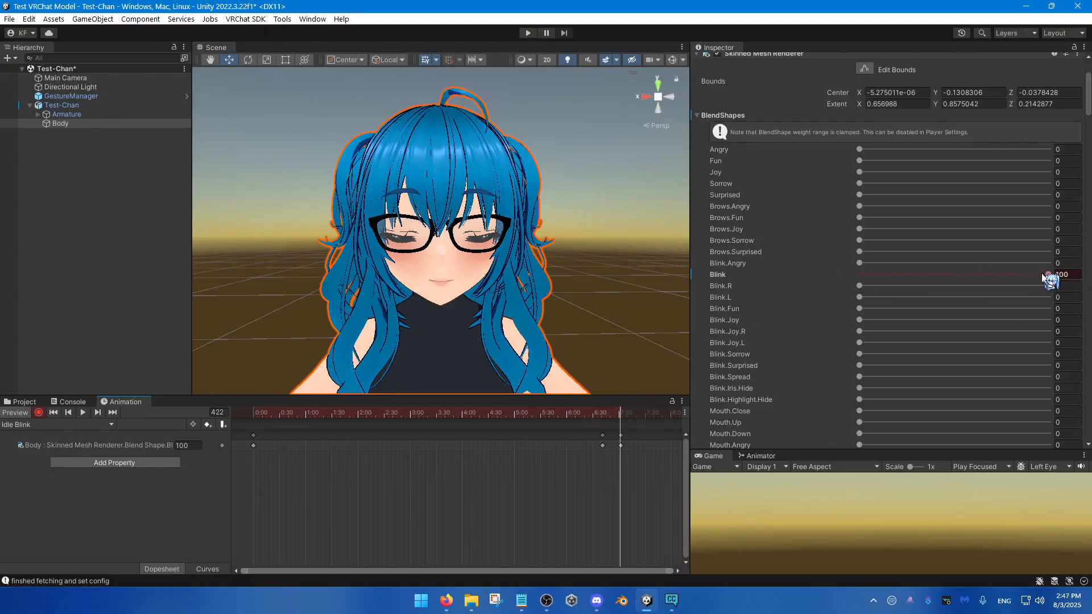
click(604, 417)
drag(604, 416, 602, 416)
scroll(604, 452, up, 6)
middle_drag(600, 462, 471, 478)
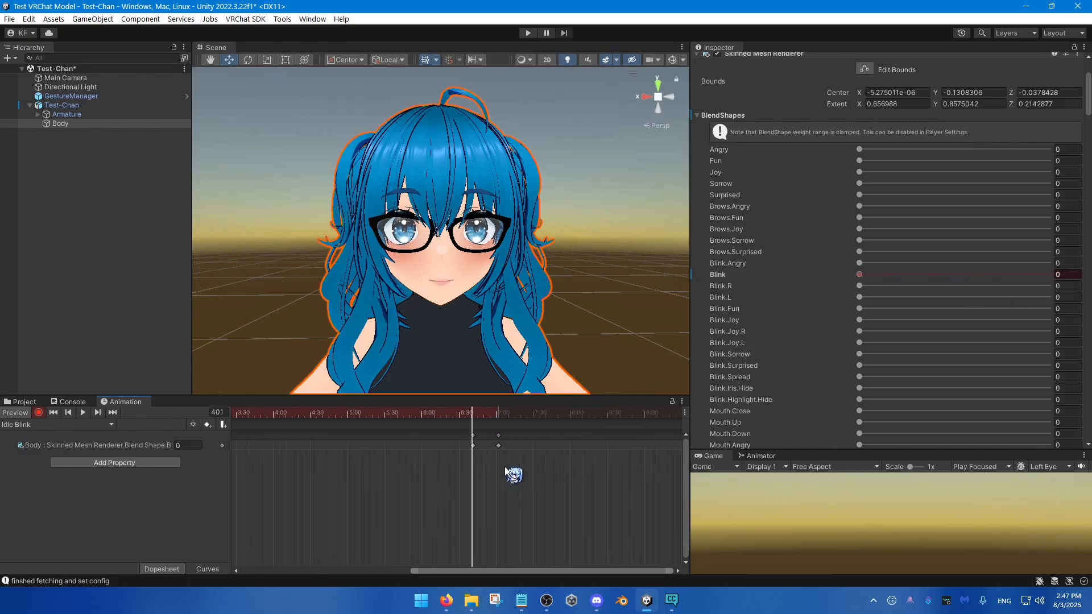
scroll(504, 466, up, 3)
drag(511, 416, 521, 416)
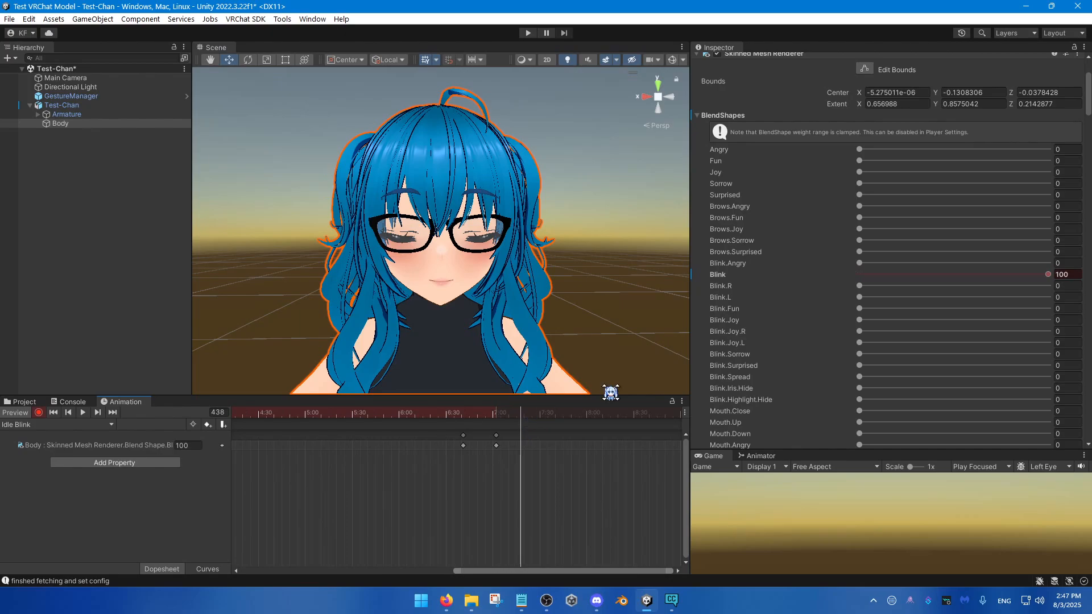
drag(888, 274, 674, 351)
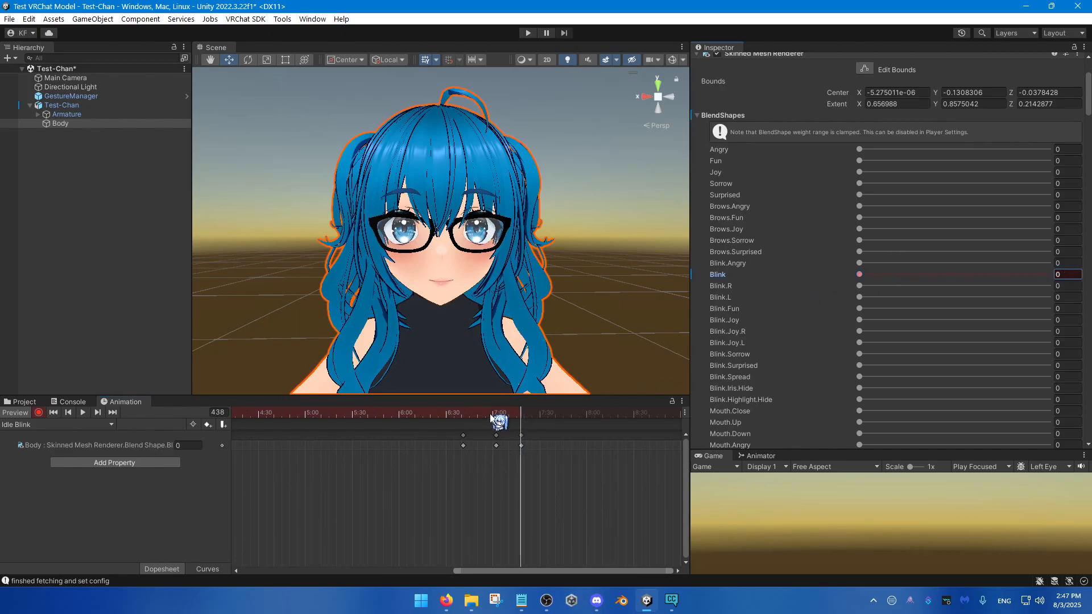
Step: Play back the blink from just before its first eye-open keyframe to judge its timing
drag(494, 419, 354, 482)
scroll(348, 490, down, 5)
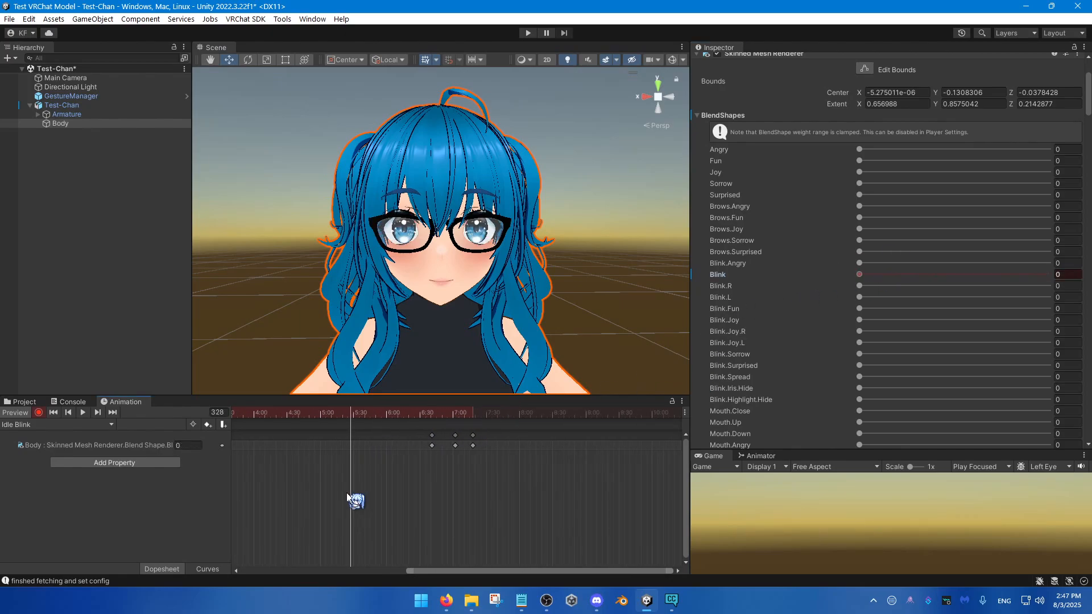
drag(606, 471, 537, 430)
click(588, 471)
scroll(587, 456, up, 5)
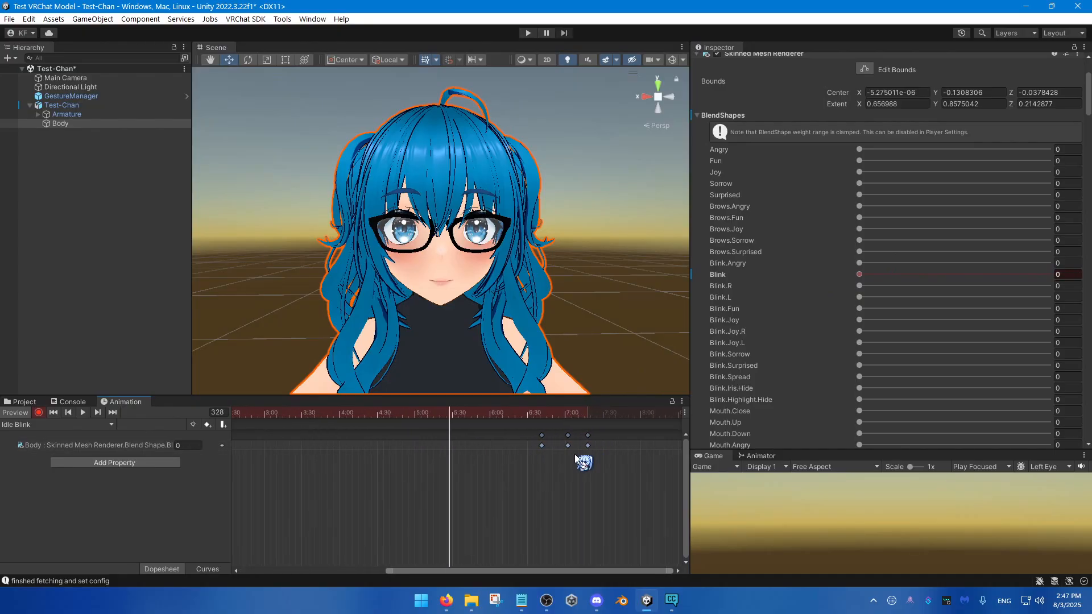
middle_drag(572, 452, 437, 471)
scroll(436, 470, up, 1)
scroll(436, 468, up, 1)
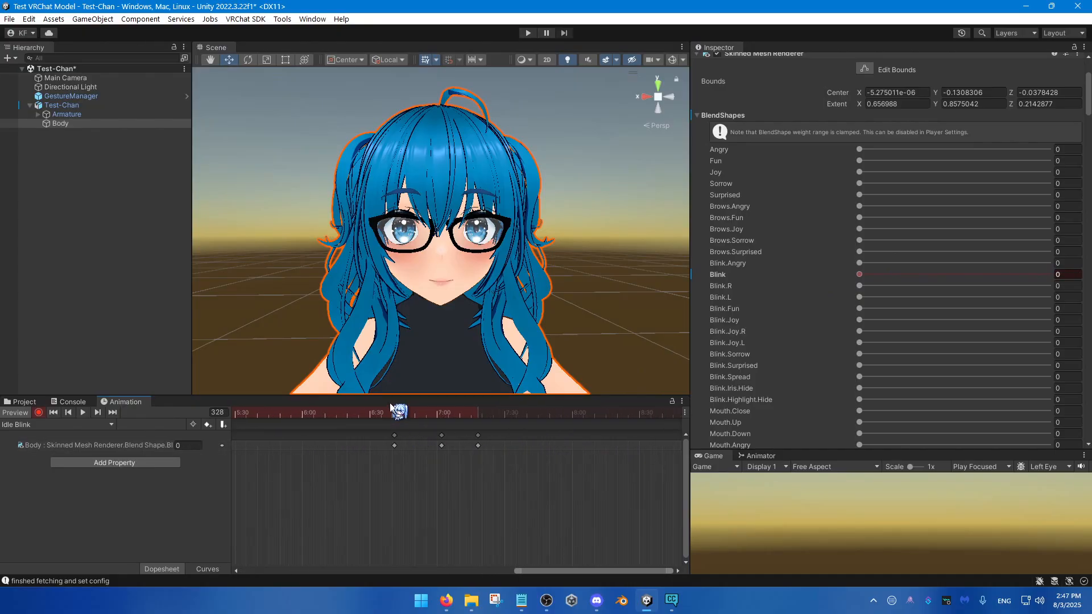
click(387, 413)
key(space)
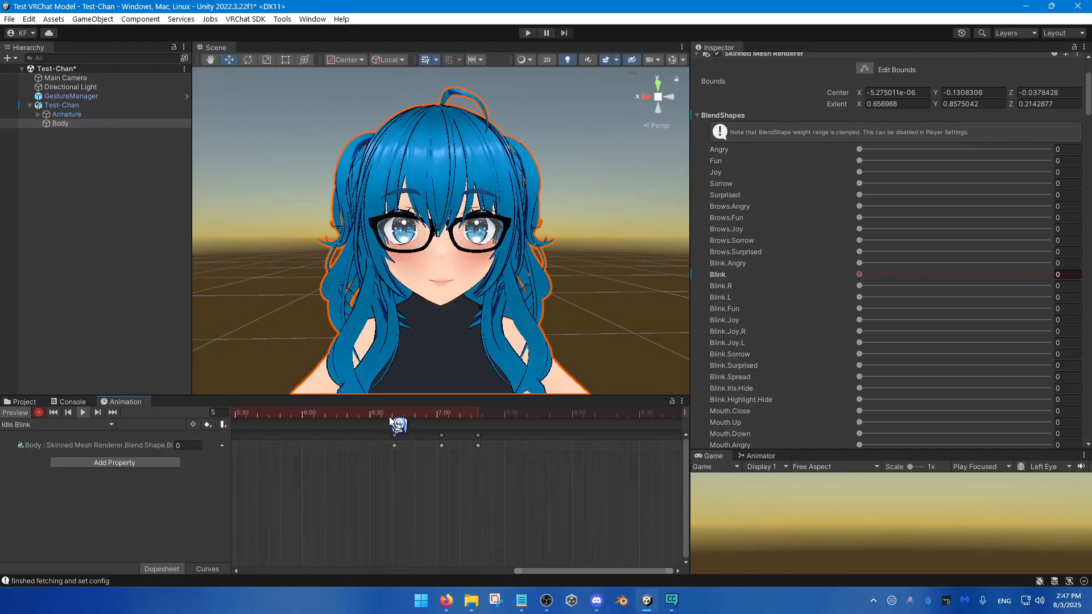
click(389, 416)
drag(391, 419, 383, 418)
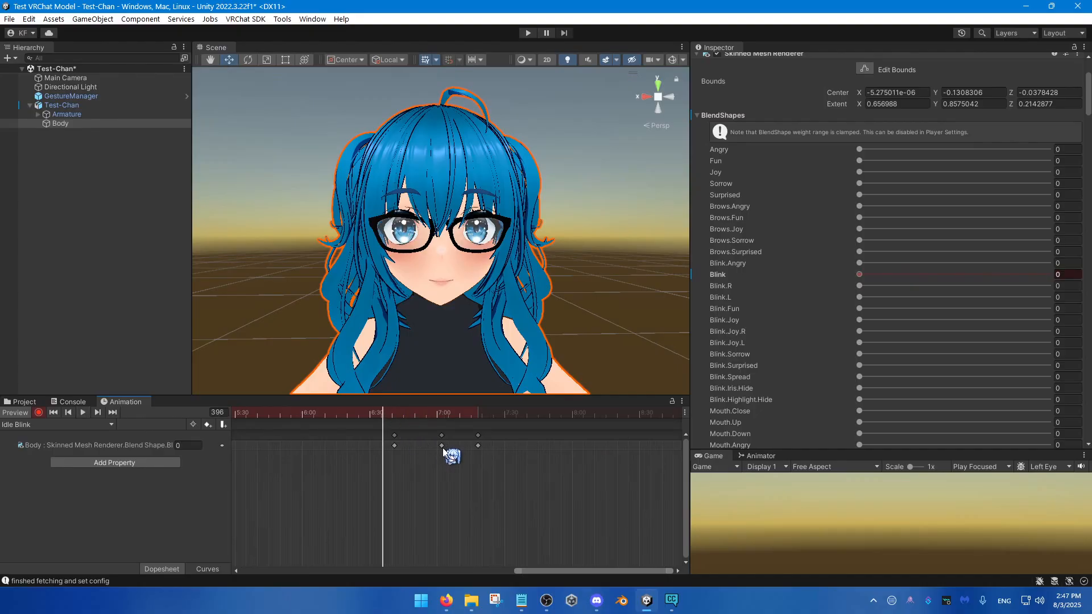
Step: Shorten the blink by moving its closed-eye keyframe to about frame 410 and its reopening keyframe to 7:00, and play it back
click(435, 445)
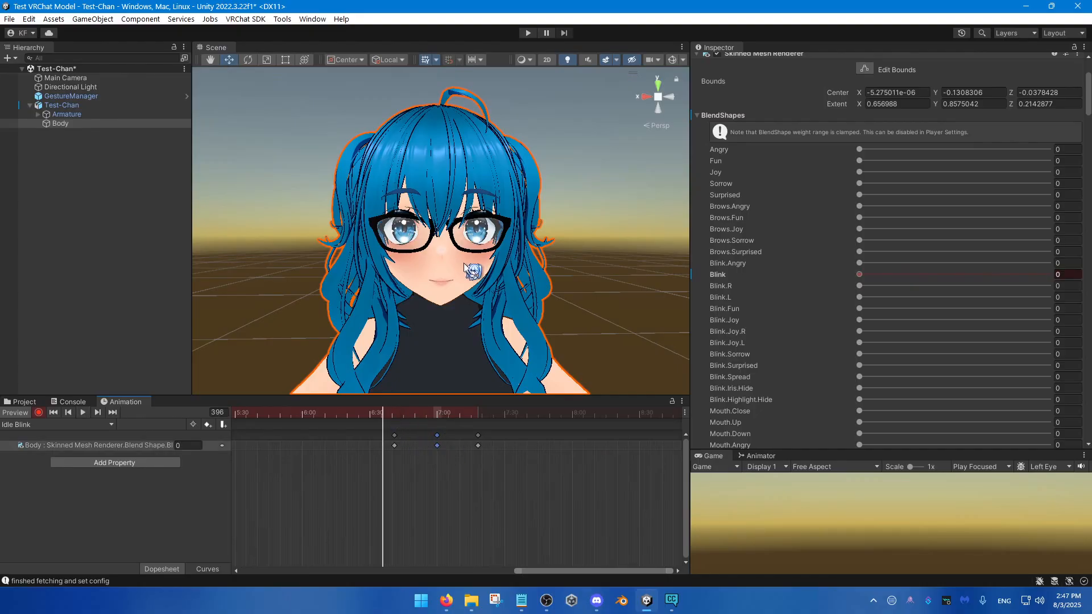
key(space)
drag(488, 450, 437, 450)
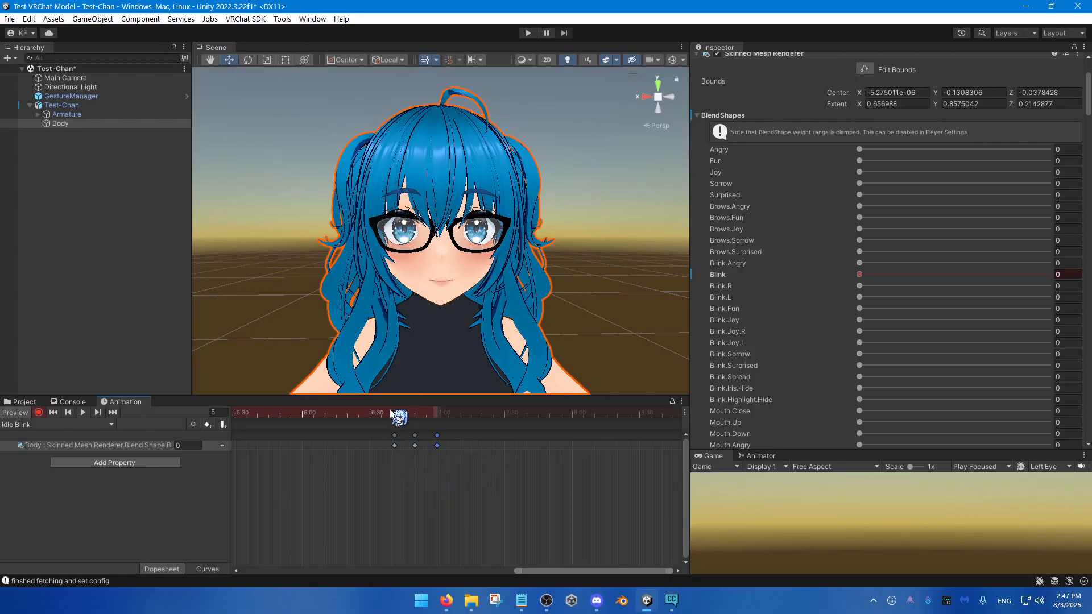
drag(392, 411, 385, 415)
key(space)
Step: Lengthen the blink slightly by moving the closed-eye keyframe to about frame 415 and the reopening keyframe to about frame 428, and play it back
drag(446, 471, 455, 446)
click(472, 469)
mouse_move(386, 414)
mouse_down()
mouse_move(364, 415)
mouse_move(400, 413)
mouse_up()
key(space)
key(space)
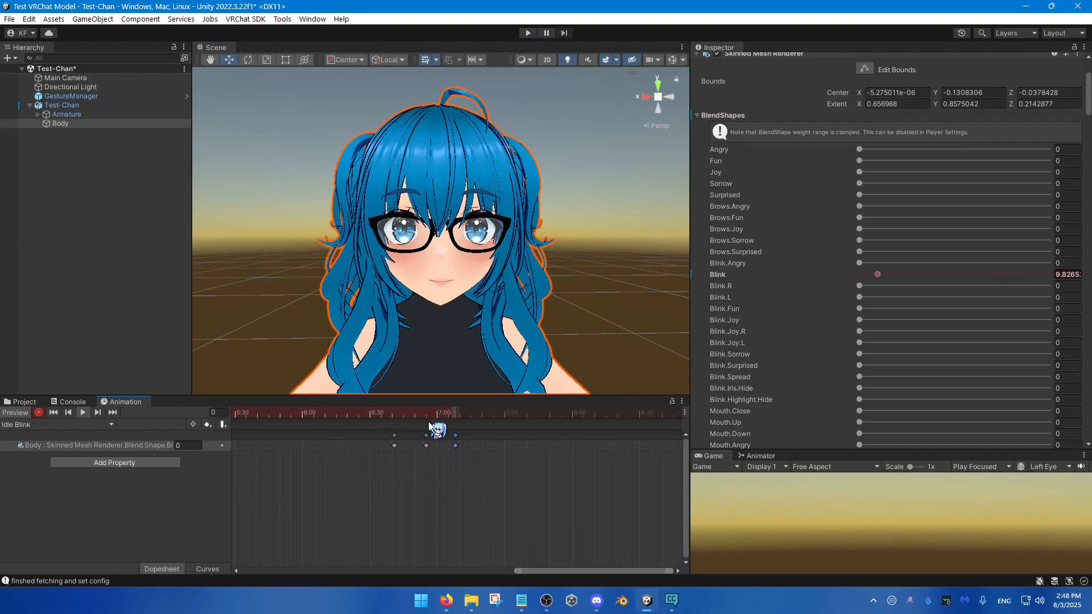
click(385, 414)
Step: Select the three blink keyframes and return the playhead to frame 0 with the whole clip in view
drag(510, 480, 361, 433)
scroll(363, 510, down, 5)
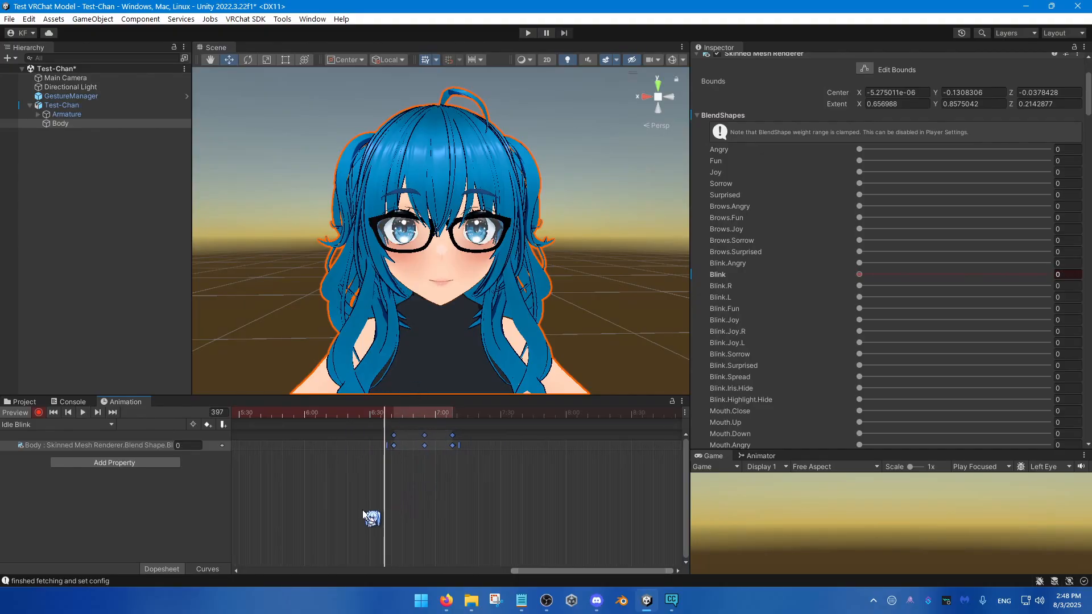
scroll(364, 528, down, 5)
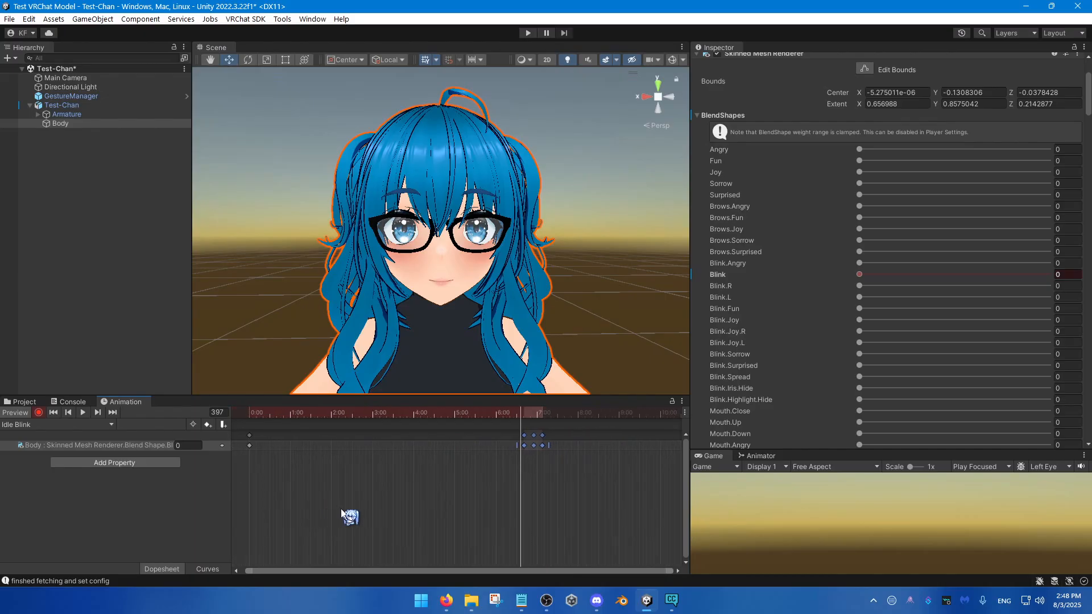
click(255, 414)
drag(255, 415, 244, 426)
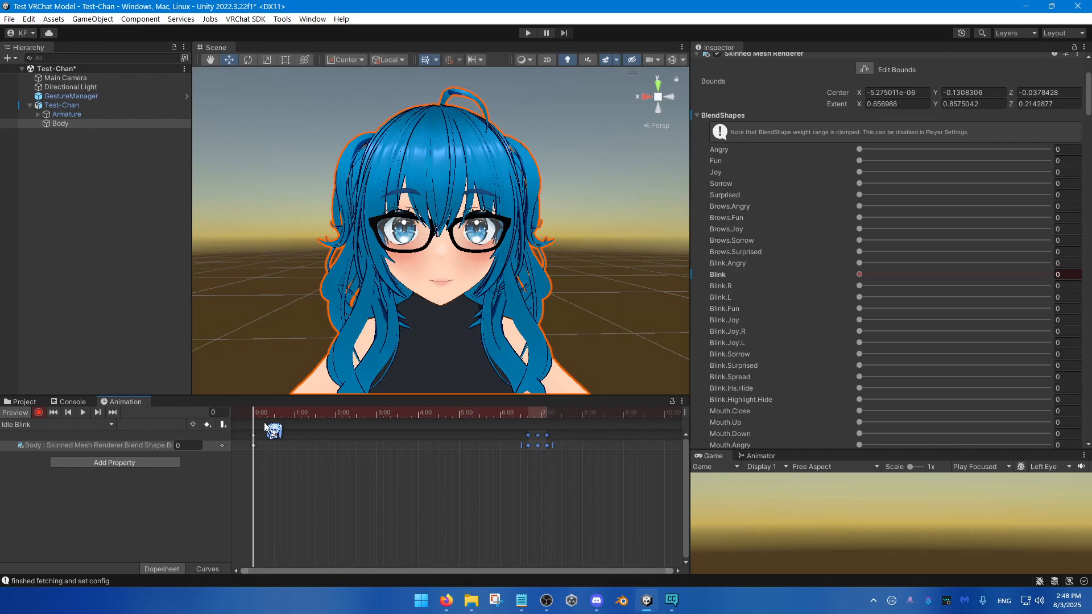
Step: Paste a copy of the blink keyframes at frame 197 of the Idle Blink clip
key(space)
key(ctrl+v)
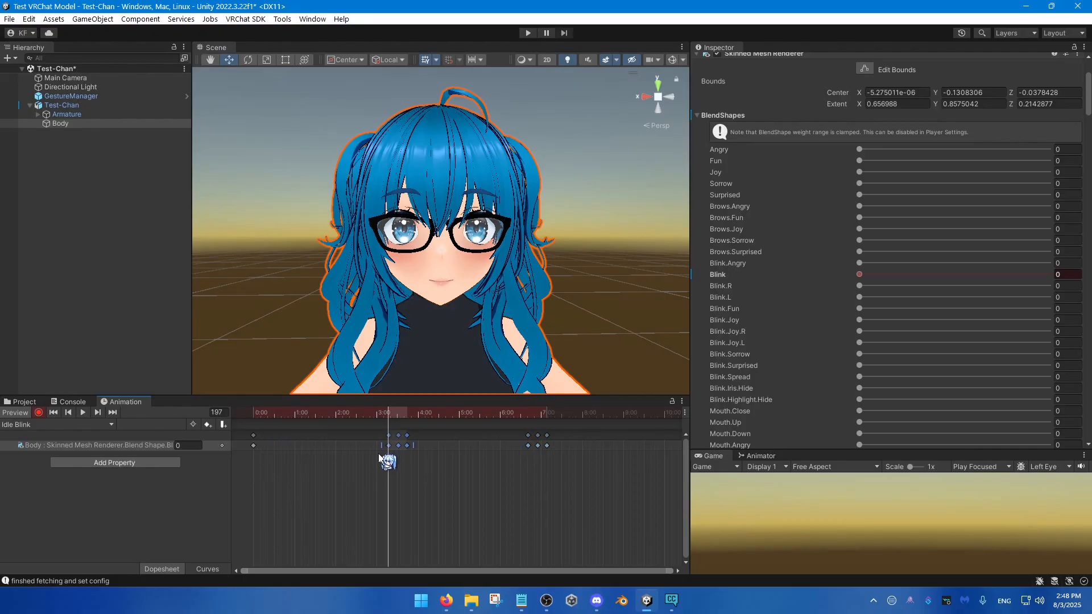
scroll(462, 470, down, 5)
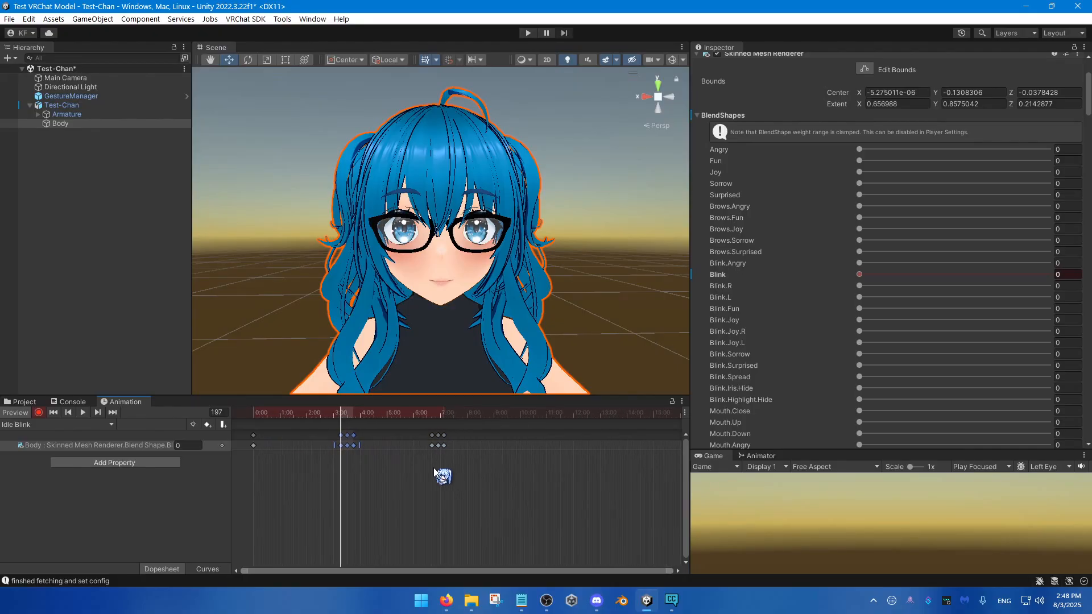
Step: Move the original blink's three keyframes from around 7:00 to just before 16:00
drag(472, 463, 415, 436)
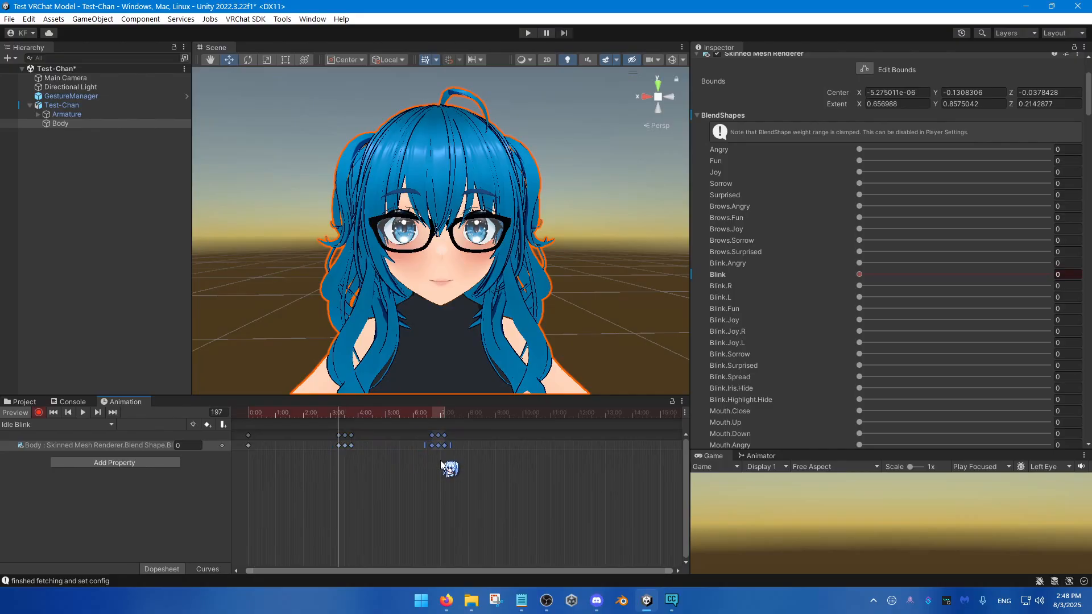
key(Delete)
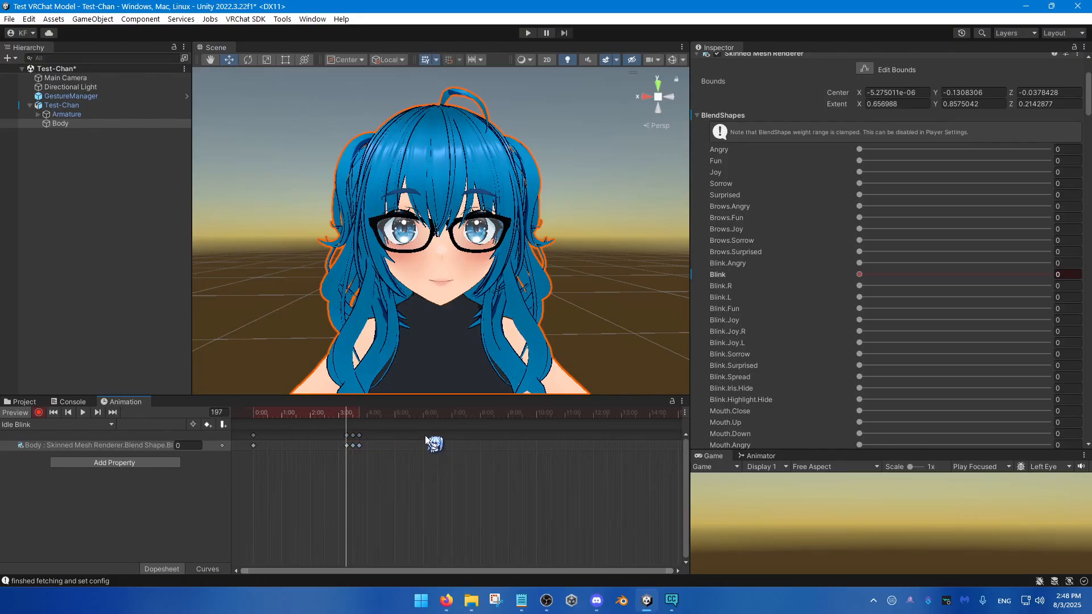
key(ctrl+z)
drag(393, 446, 564, 451)
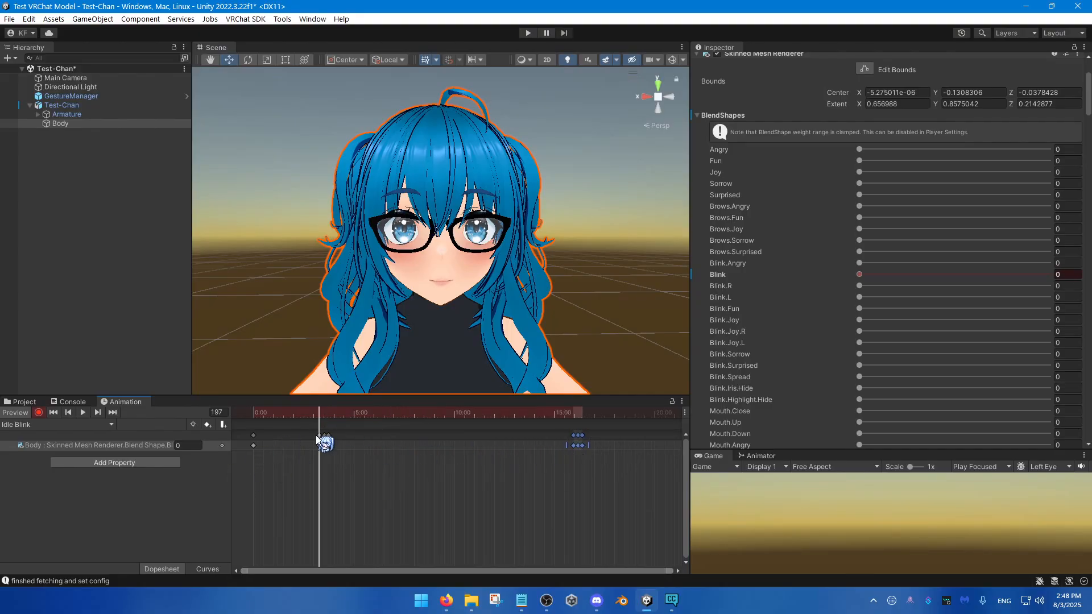
Step: Play the clip on from the first blink and paste a copy of the blink keyframes at frame 485
scroll(314, 435, up, 3)
drag(348, 416, 325, 439)
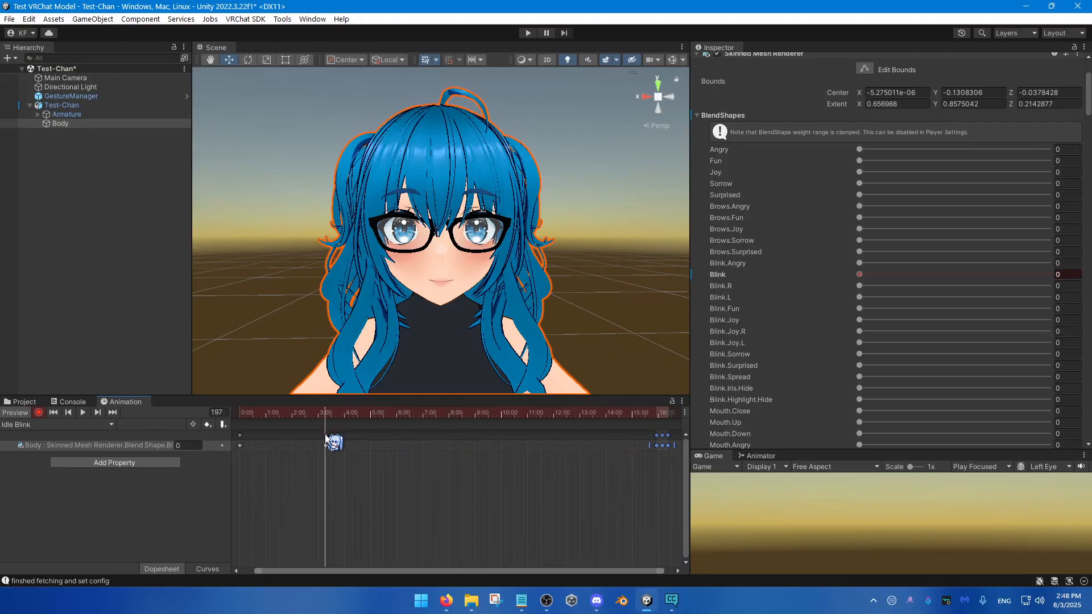
middle_drag(332, 463, 335, 467)
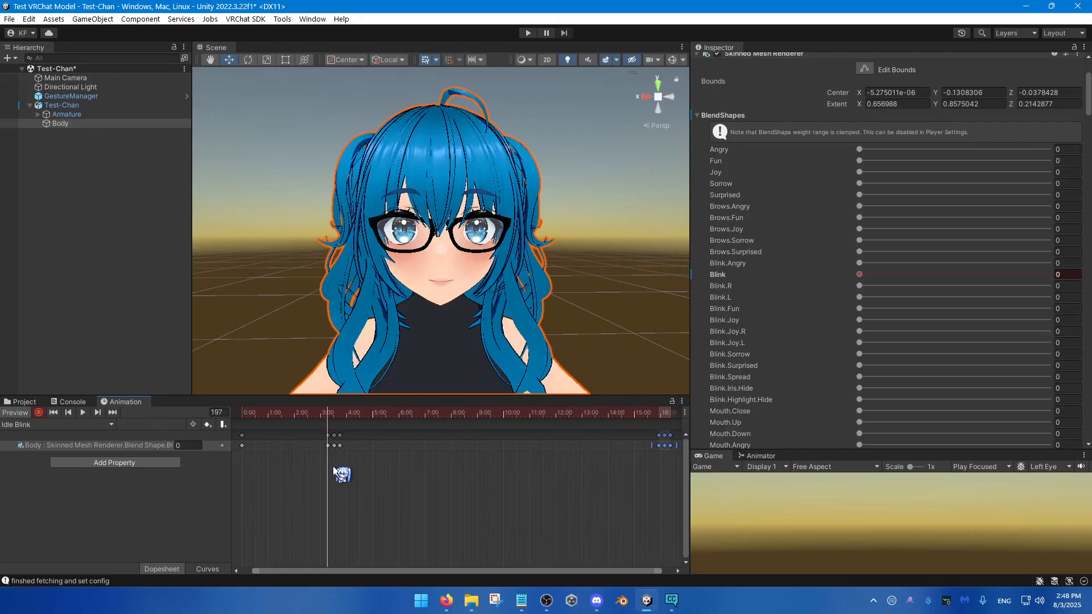
key(space)
key(ctrl+v)
scroll(486, 471, up, 3)
scroll(482, 468, up, 4)
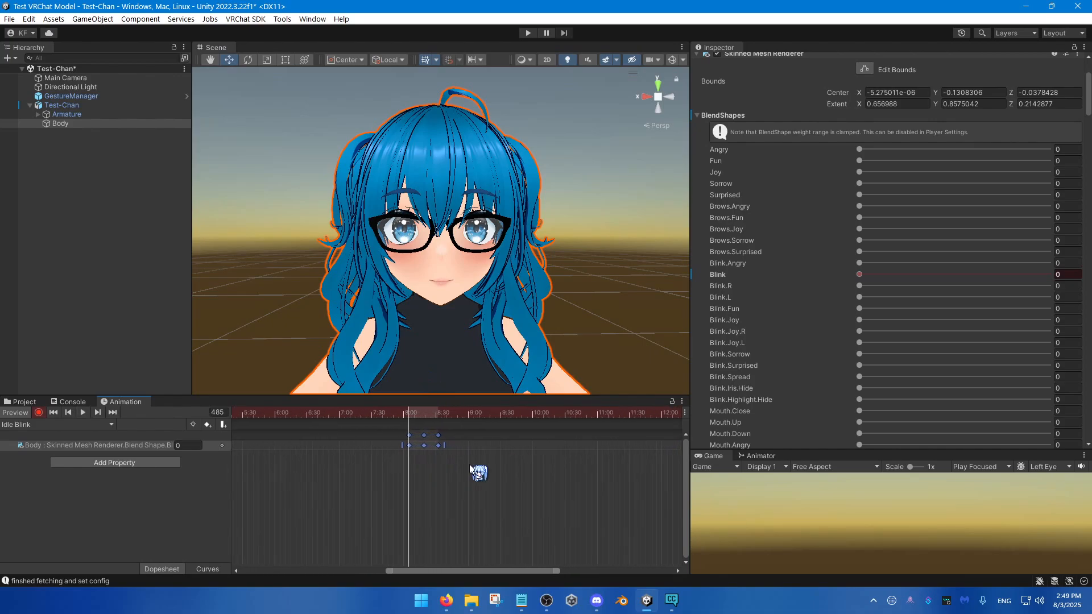
Step: Paste another blink at about frame 526 to form a double blink, and play both back
click(454, 421)
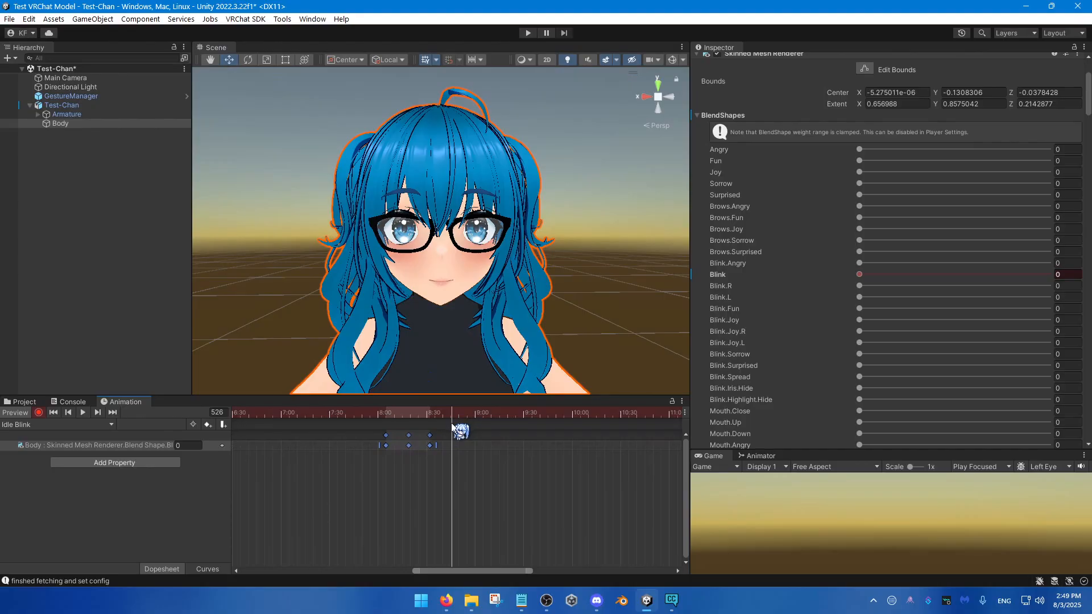
click(451, 423)
key(ctrl+v)
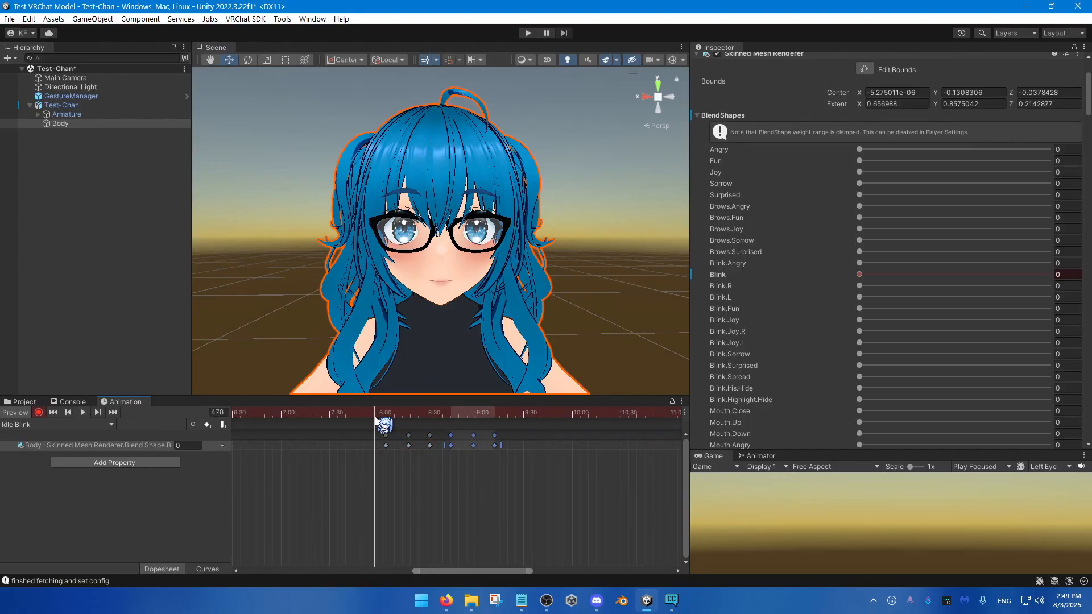
key(space)
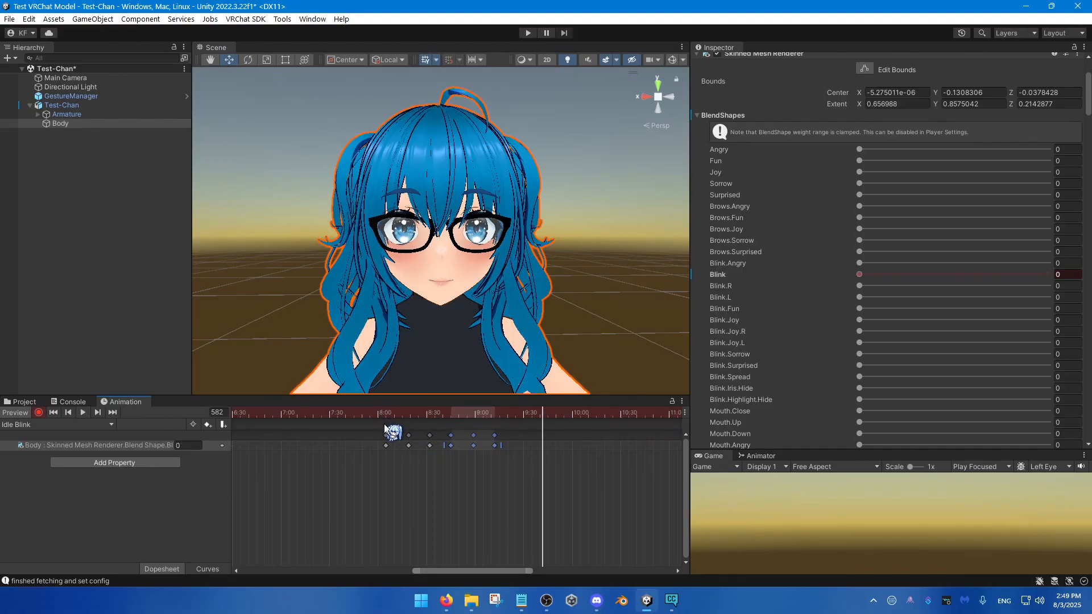
scroll(522, 495, down, 5)
scroll(522, 492, down, 3)
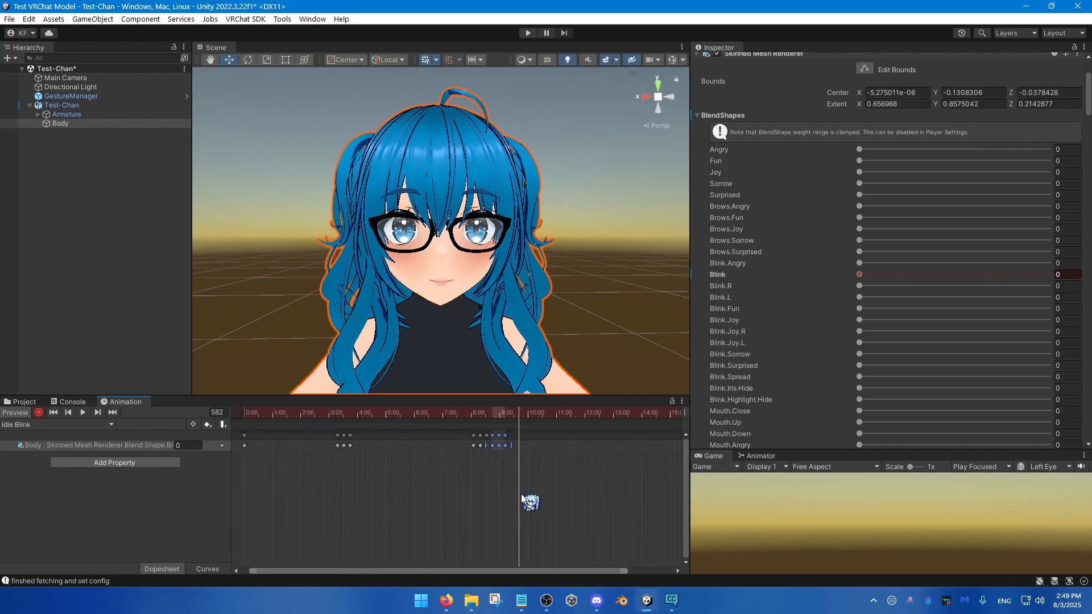
Step: Paste another copy of the three blink keyframes at frame 742, after the double blink
click(476, 414)
middle_drag(503, 463, 452, 488)
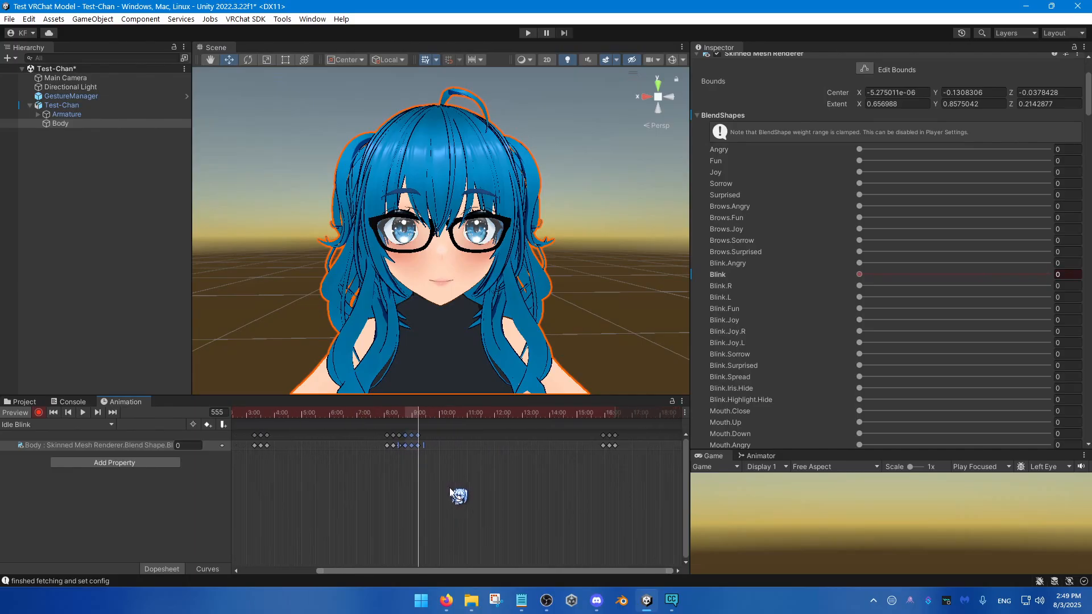
drag(587, 454, 561, 431)
scroll(546, 478, down, 10)
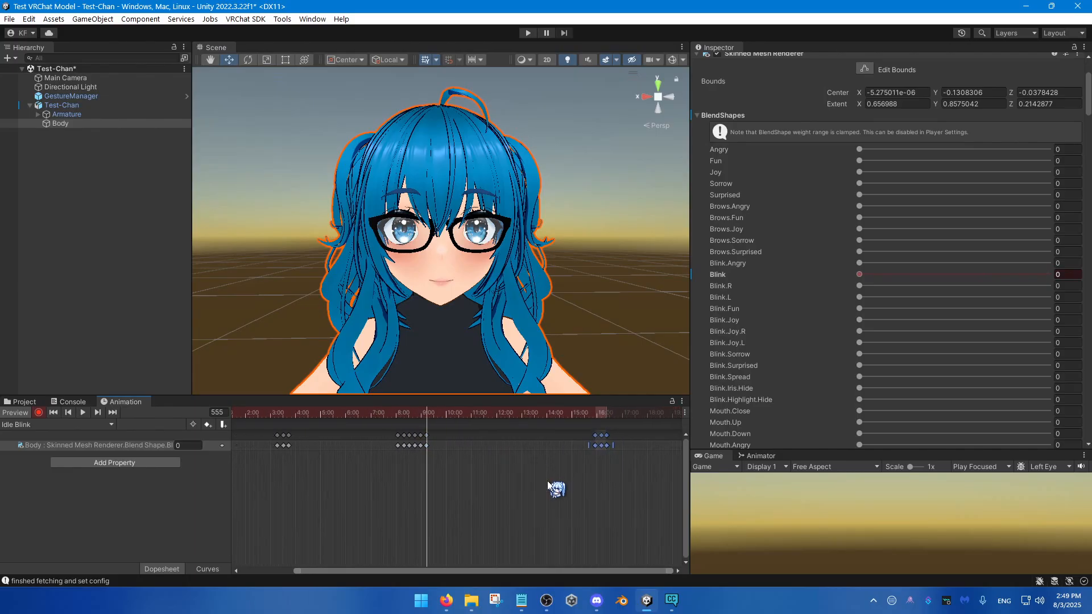
mouse_move(574, 475)
middle_down()
mouse_move(310, 495)
mouse_move(574, 495)
middle_up()
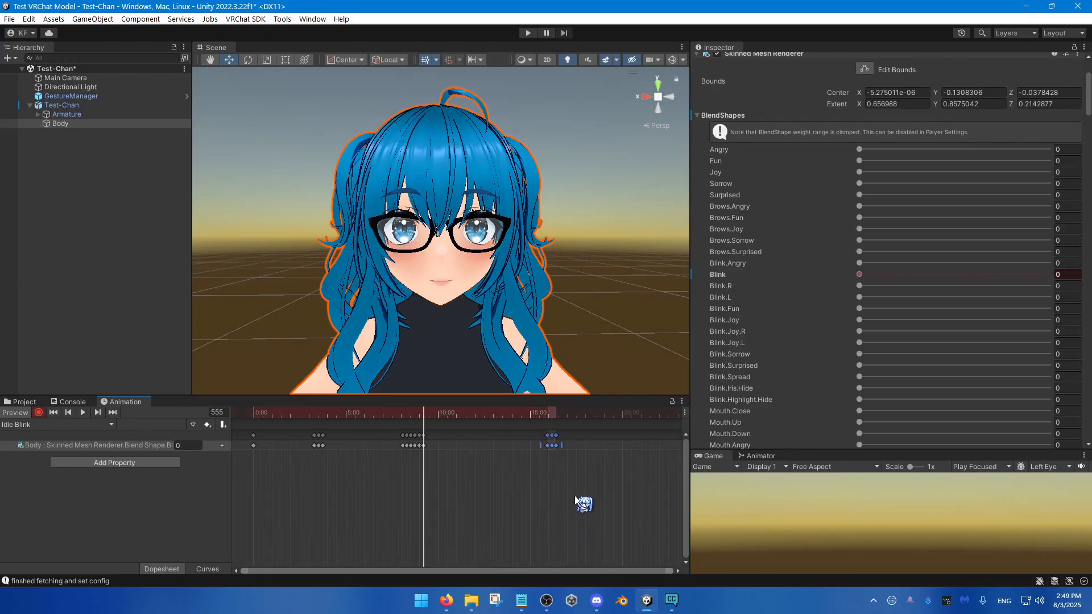
scroll(421, 449, up, 5)
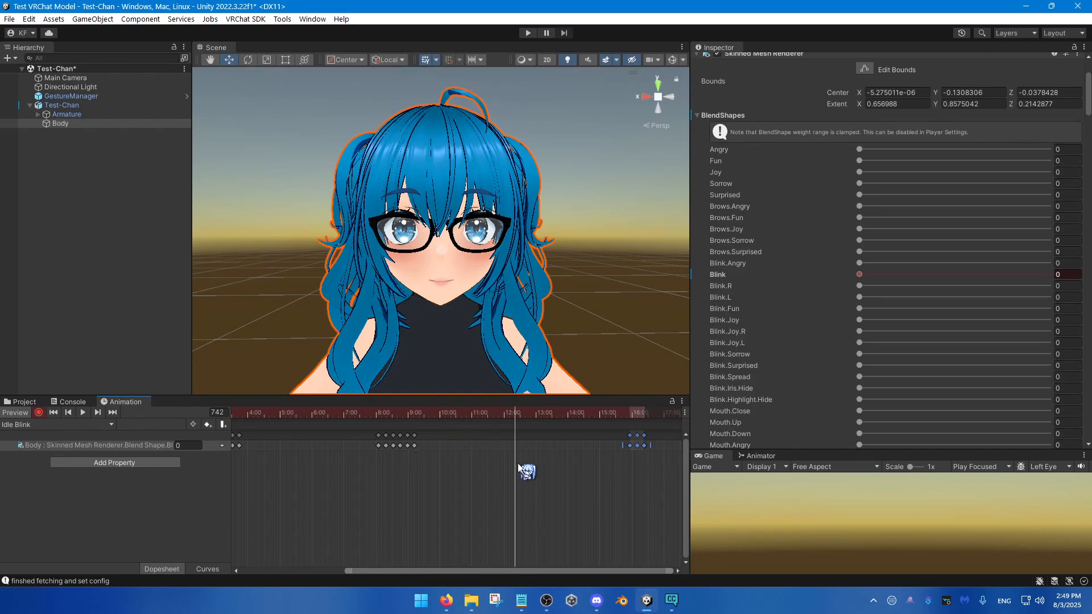
key(ctrl+v)
Step: Delete the leftover blink keyframes near 16:00 and frame the avatar's face in the scene again
middle_drag(521, 468, 409, 495)
drag(584, 481, 472, 430)
key(Delete)
key(f)
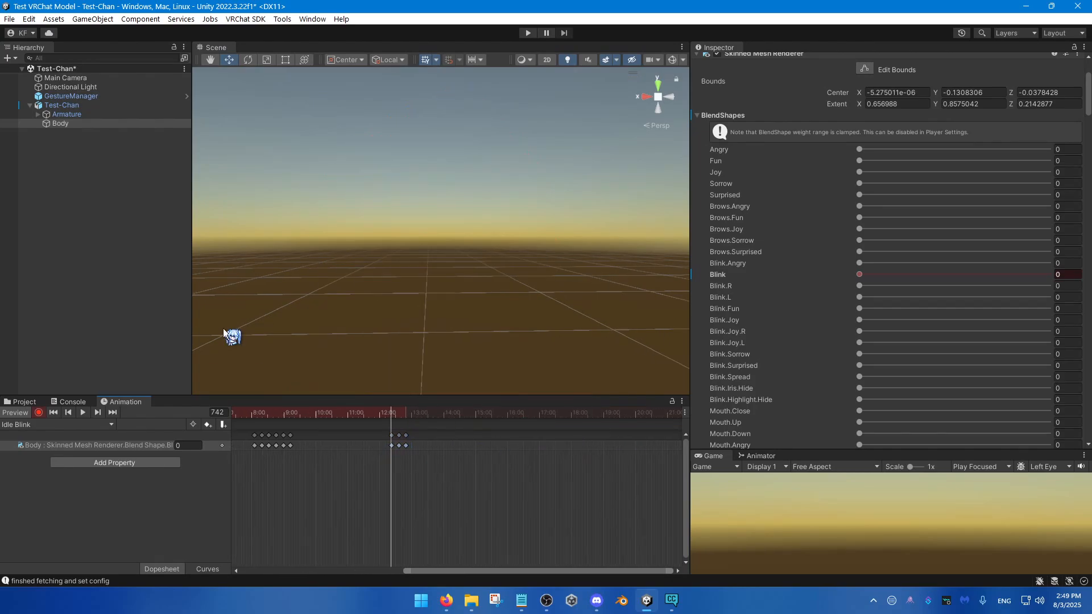
scroll(448, 344, up, 6)
scroll(441, 335, down, 3)
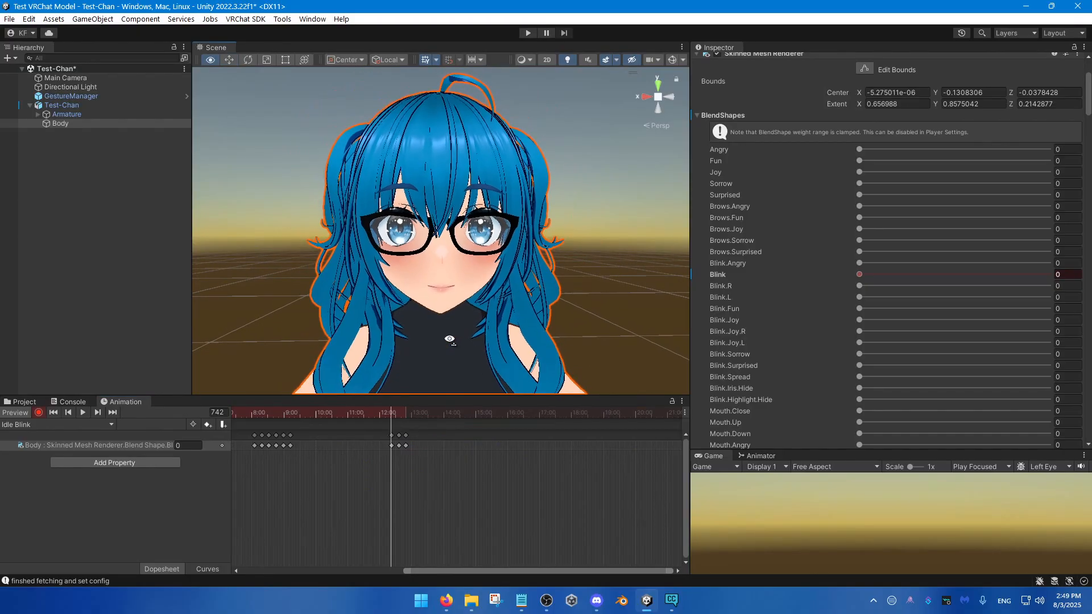
Step: Copy the final eye-open keyframe at frame 769 and paste it at frame 913 to lengthen the clip's ending
drag(430, 481, 407, 434)
scroll(415, 462, up, 3)
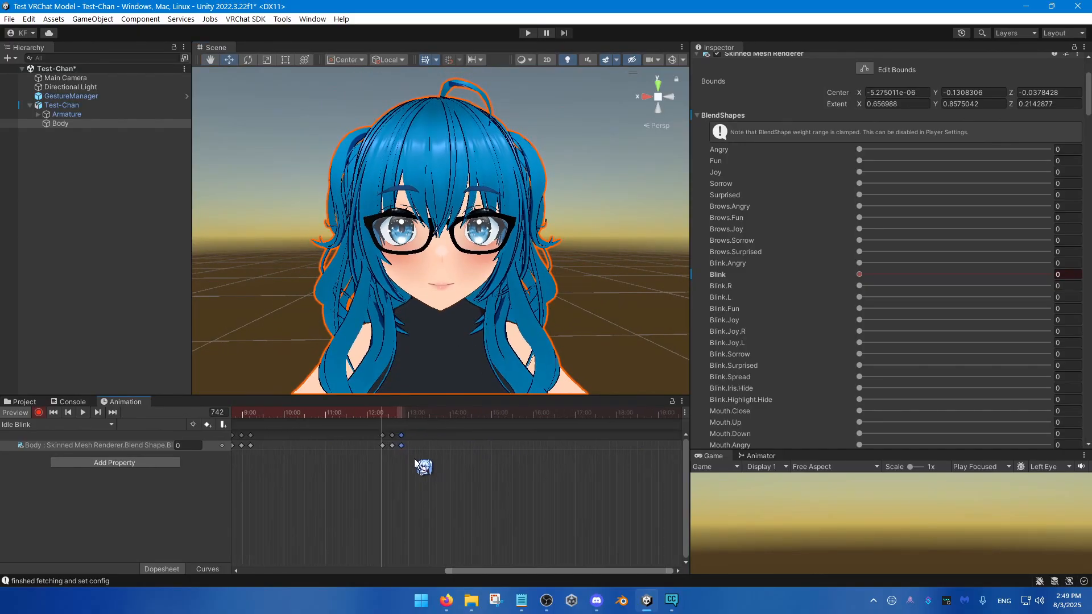
click(400, 417)
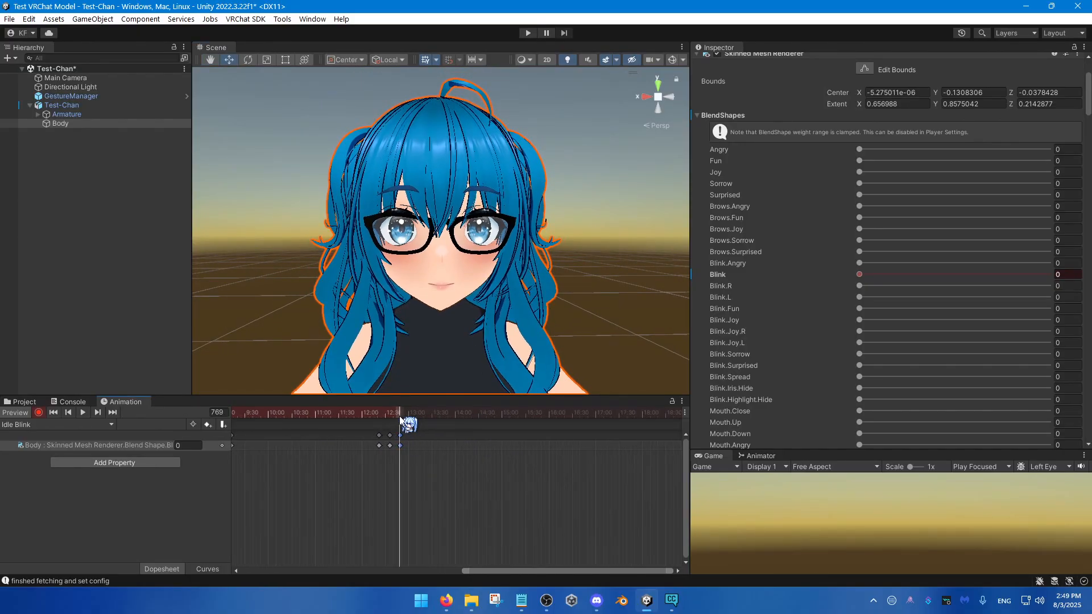
drag(481, 412, 512, 441)
scroll(389, 469, down, 5)
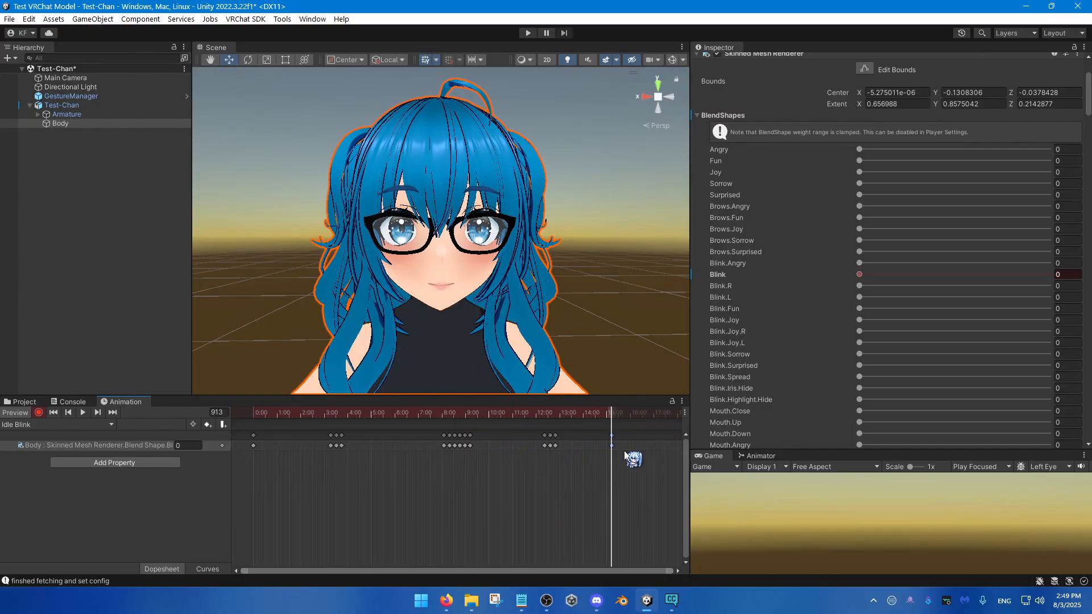
Step: Play back the whole Idle Blink clip to judge the spacing of its blinks
key(space)
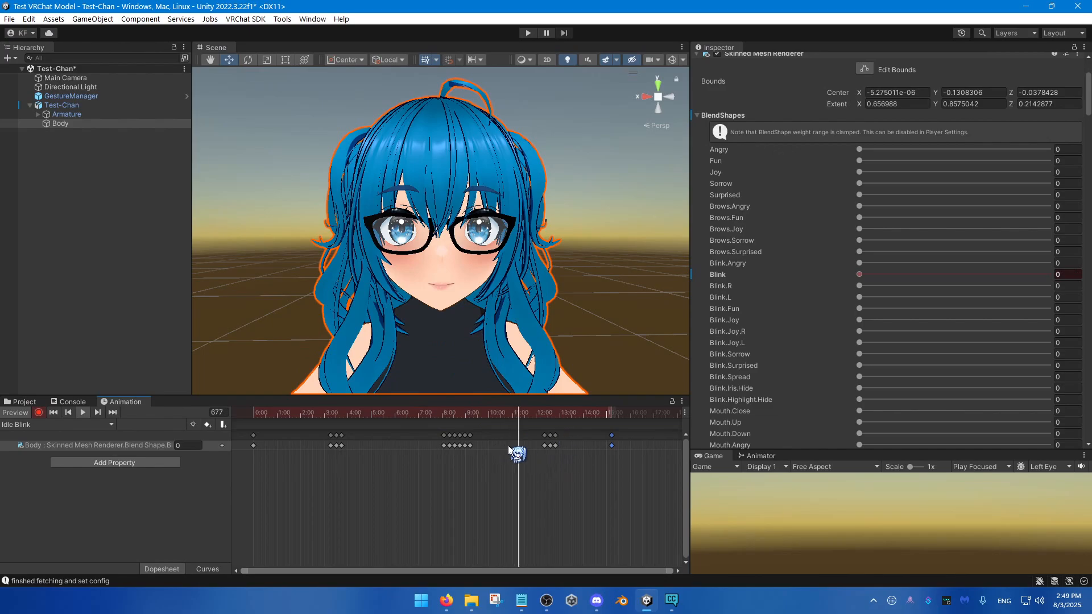
scroll(492, 476, up, 1)
scroll(492, 474, up, 4)
middle_drag(505, 479, 549, 487)
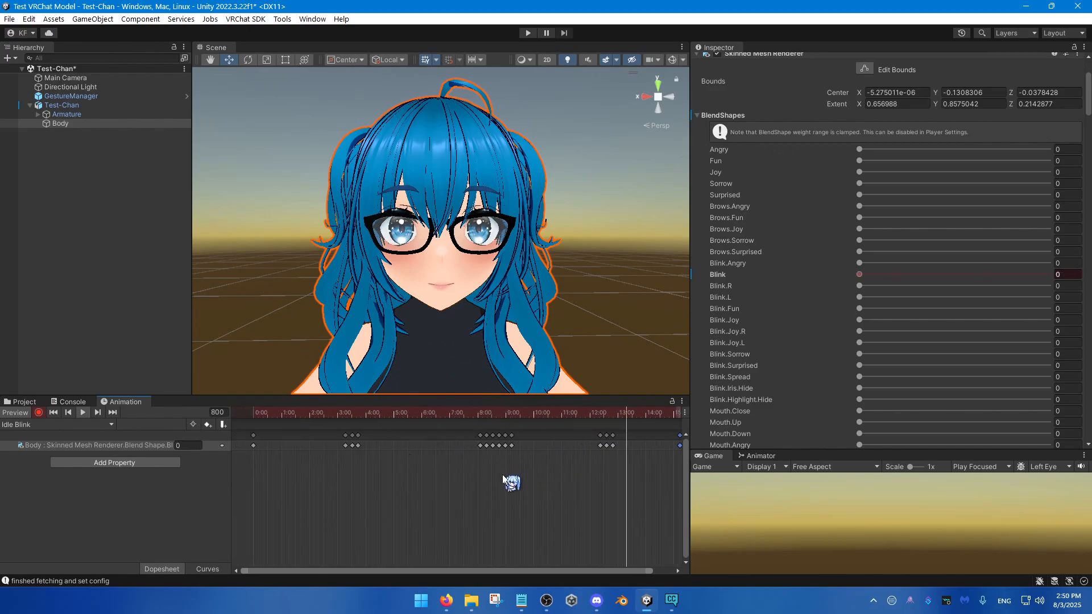
scroll(501, 473, down, 4)
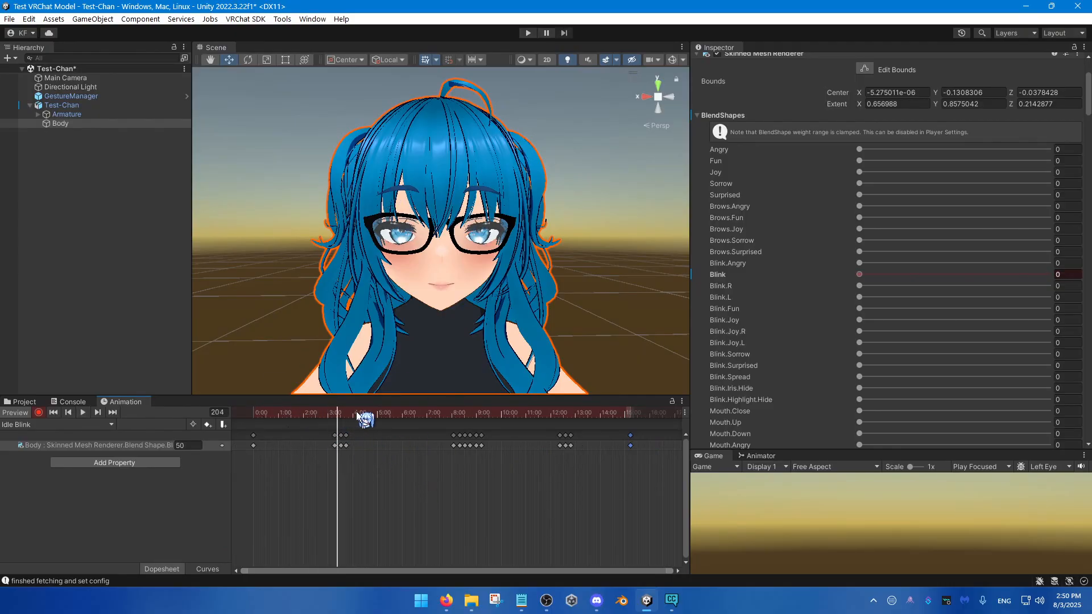
Step: Place the playhead at frame 196, just before the first blink, and look through the Body mesh's blend shapes
drag(324, 413, 333, 442)
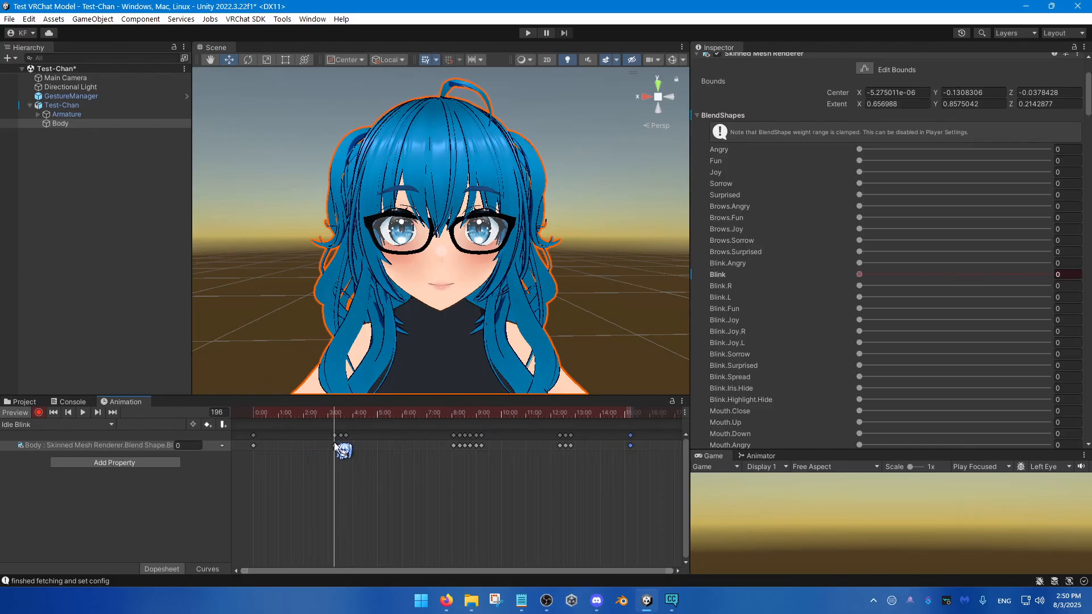
scroll(334, 449, up, 5)
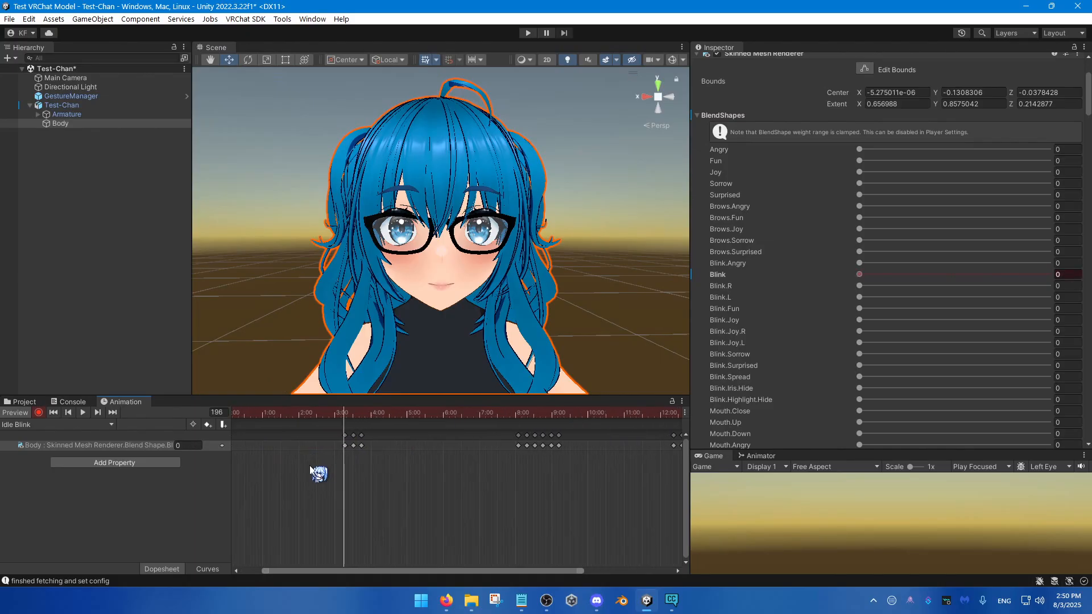
scroll(702, 340, down, 2)
middle_drag(456, 257, 453, 252)
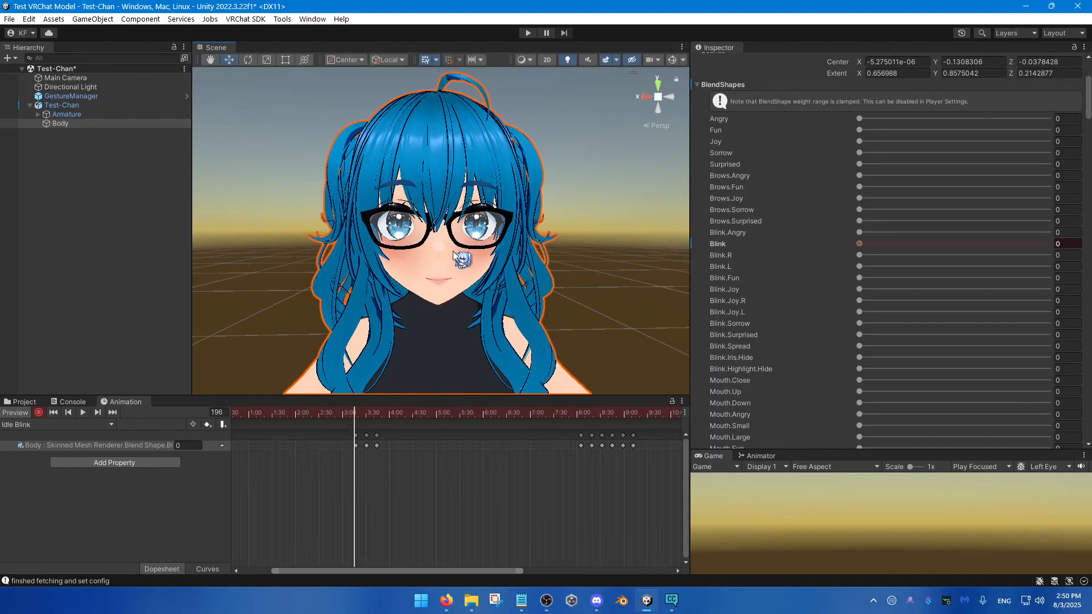
scroll(886, 292, down, 18)
scroll(853, 341, down, 15)
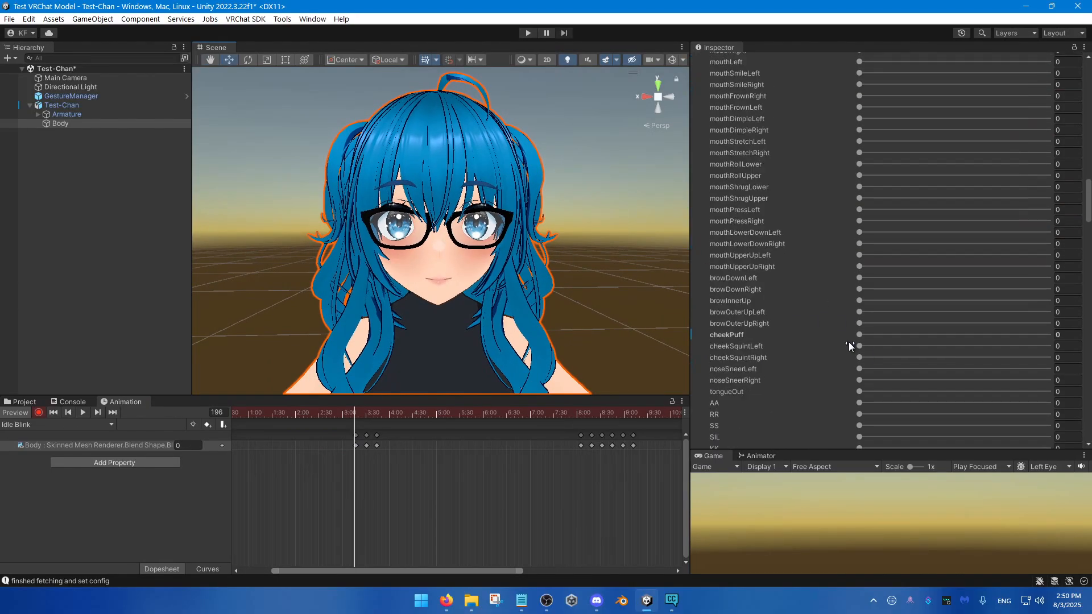
scroll(1072, 263, down, 10)
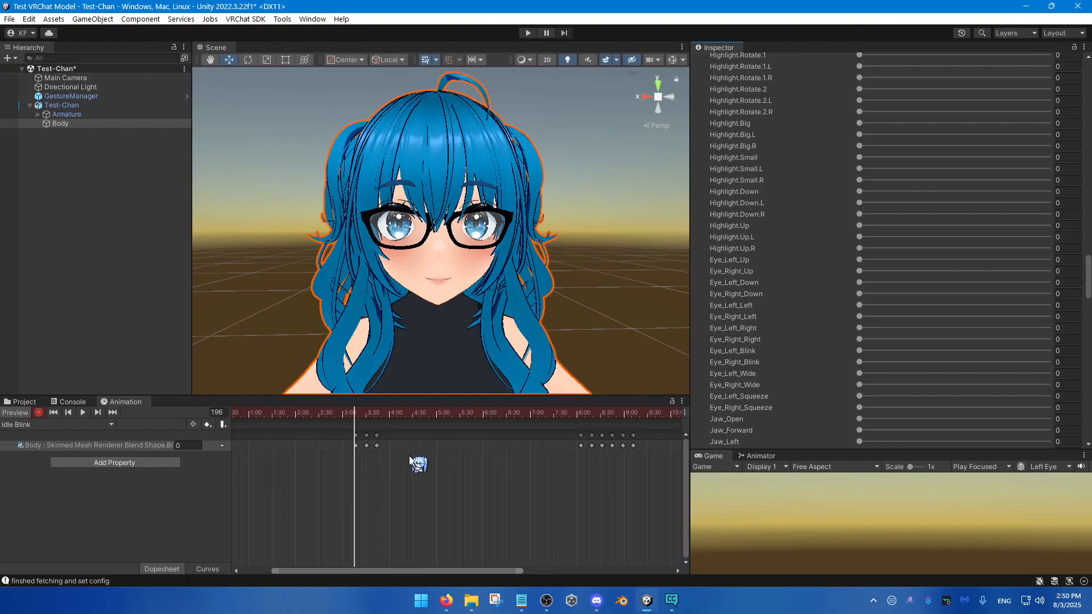
Step: Key the Big.Pupils blend shape at 39.5 at frame 205, while the eyes are closing in the first blink
scroll(349, 483, up, 5)
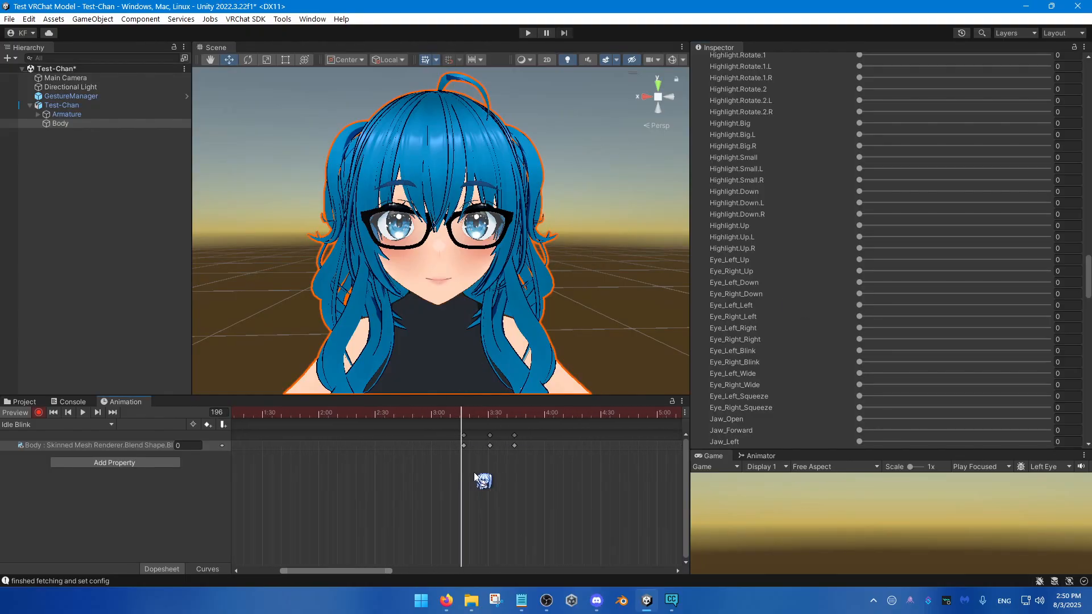
middle_drag(474, 474, 399, 469)
scroll(597, 463, down, 1)
scroll(465, 471, up, 2)
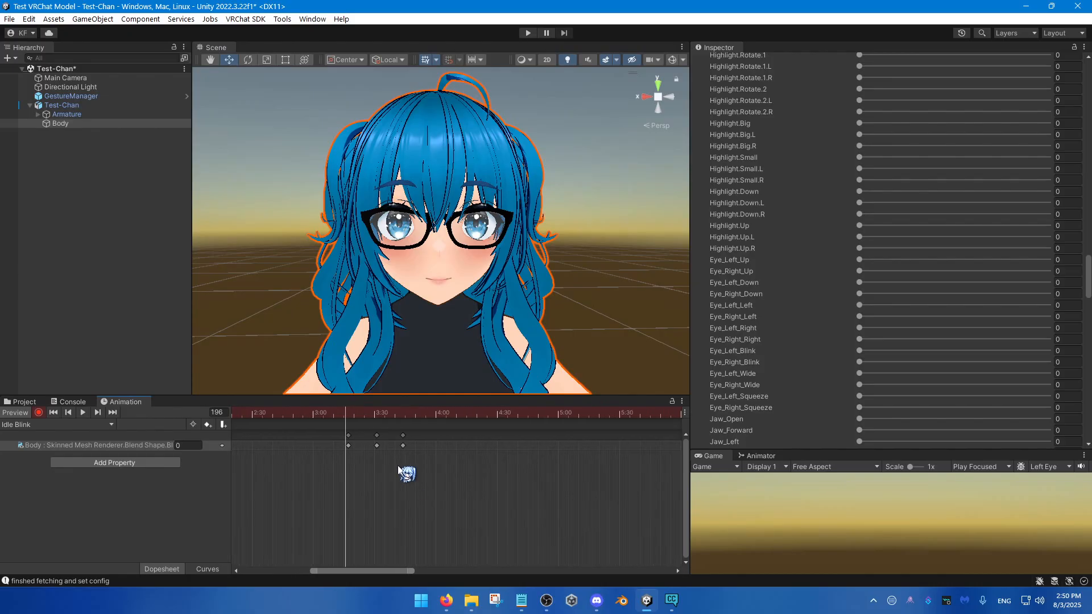
scroll(398, 467, up, 1)
drag(350, 413, 343, 413)
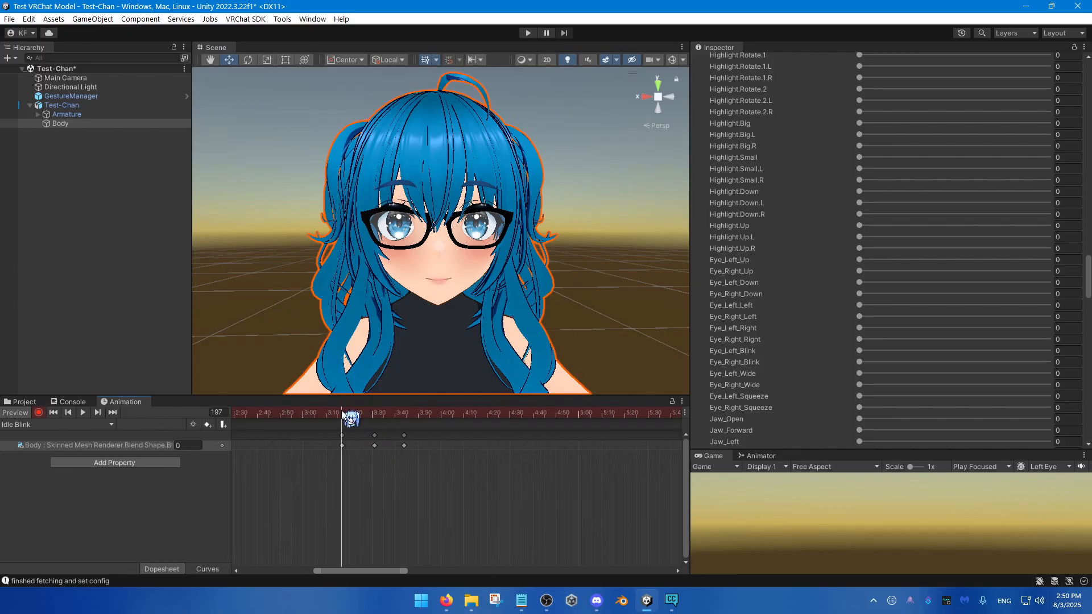
scroll(418, 313, up, 5)
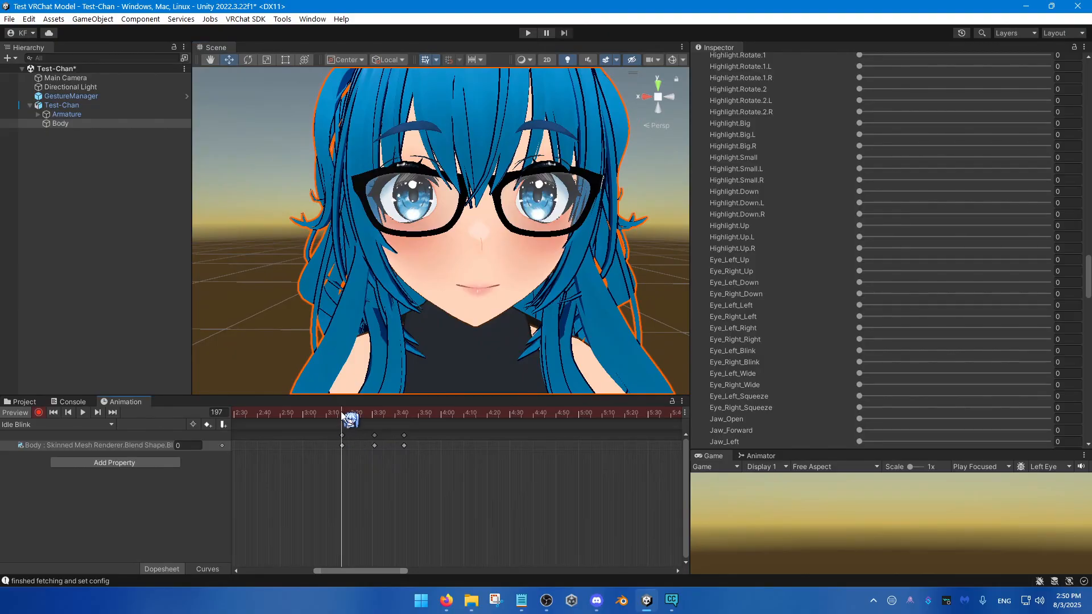
mouse_move(348, 413)
mouse_down()
mouse_move(383, 416)
mouse_move(360, 420)
mouse_up()
scroll(770, 260, up, 5)
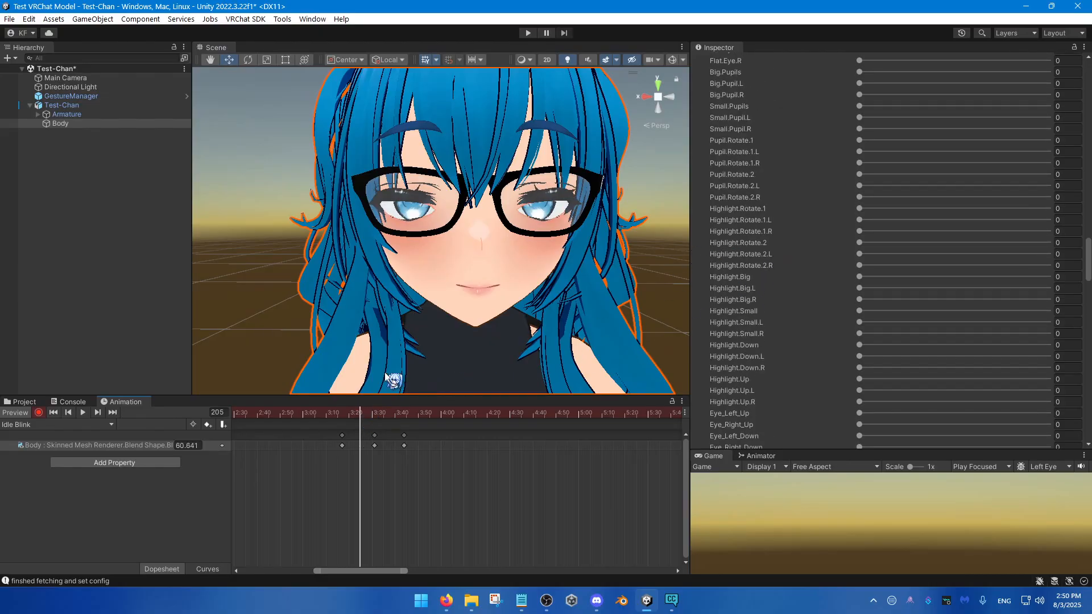
scroll(766, 181, up, 2)
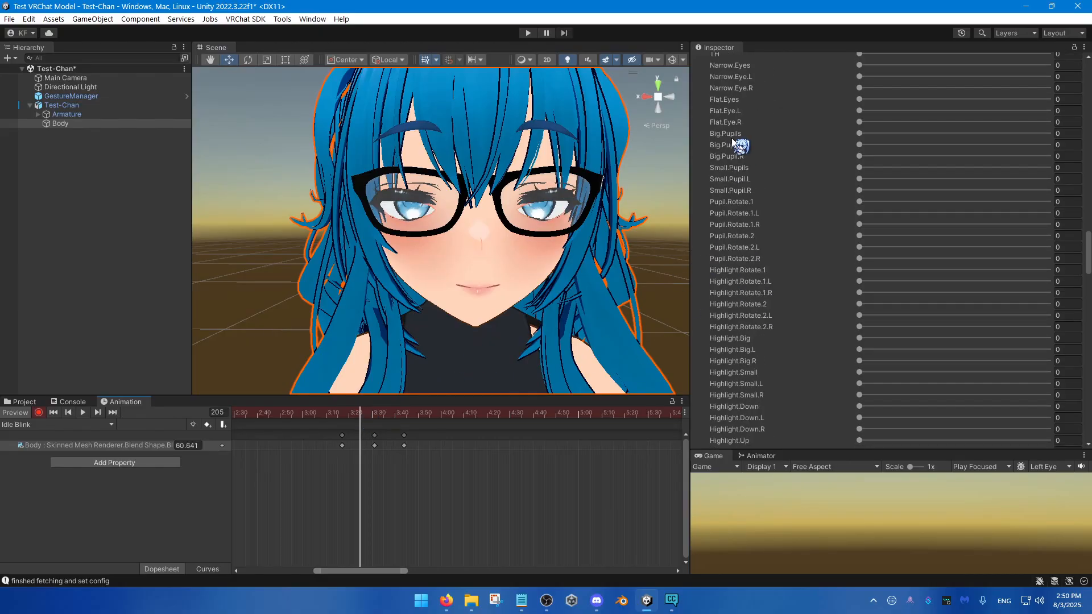
drag(867, 133, 932, 141)
click(360, 447)
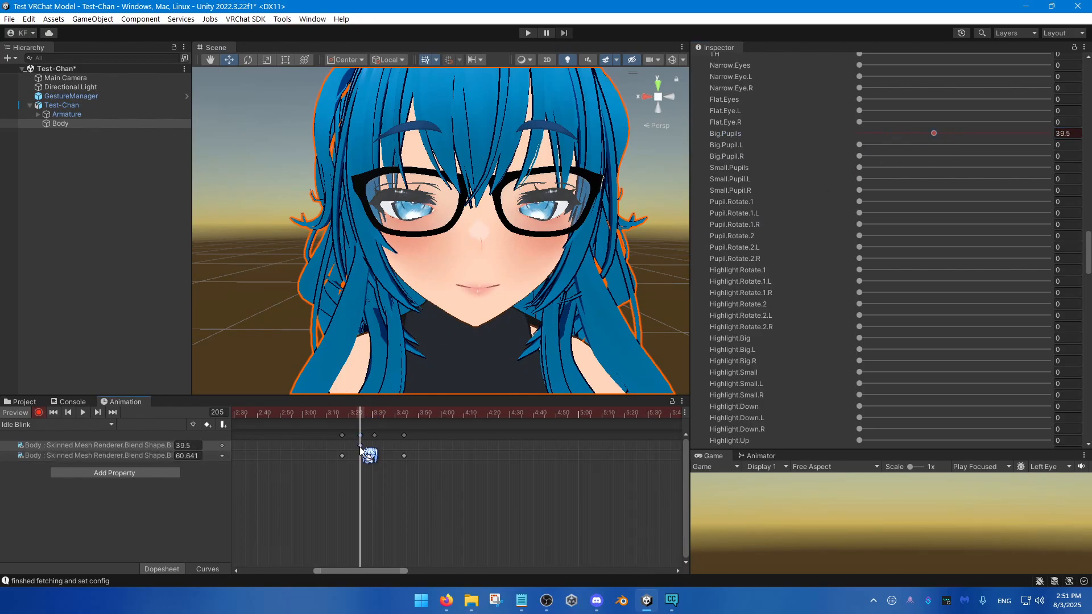
Step: Move the Big.Pupils peak key next to the first closed-eye Blink key and key Big.Pupils at 0 at frame 197
drag(368, 444, 342, 419)
click(340, 415)
key(space)
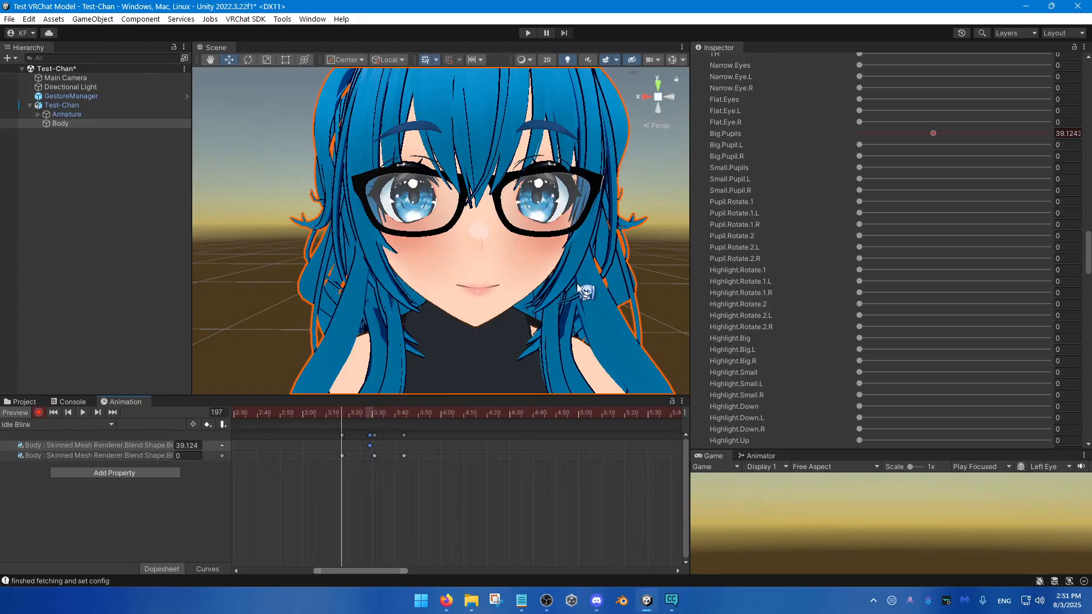
drag(877, 132, 865, 134)
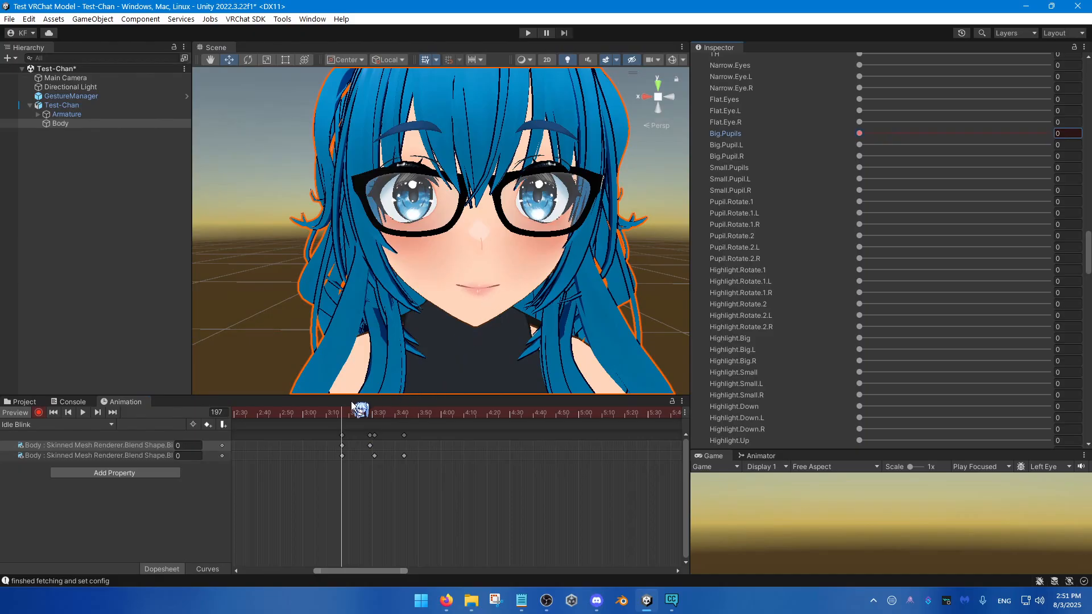
Step: Key Big.Pupils at 0 at frame 226 and move the blink's ending keys to about frames 236 and 238
drag(341, 420, 409, 418)
drag(908, 134, 858, 141)
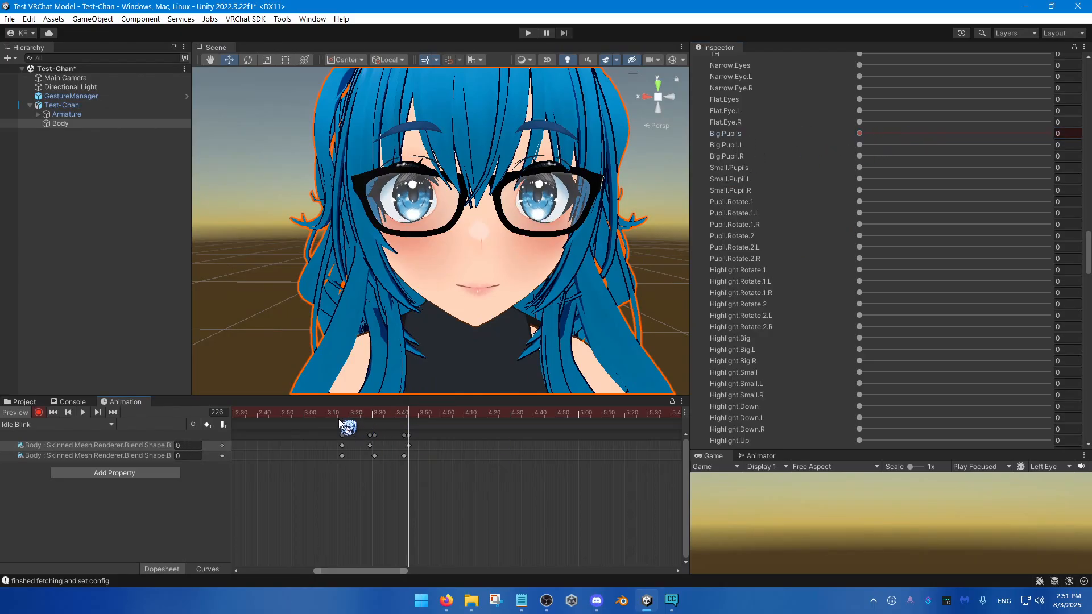
drag(332, 416, 434, 456)
key(space)
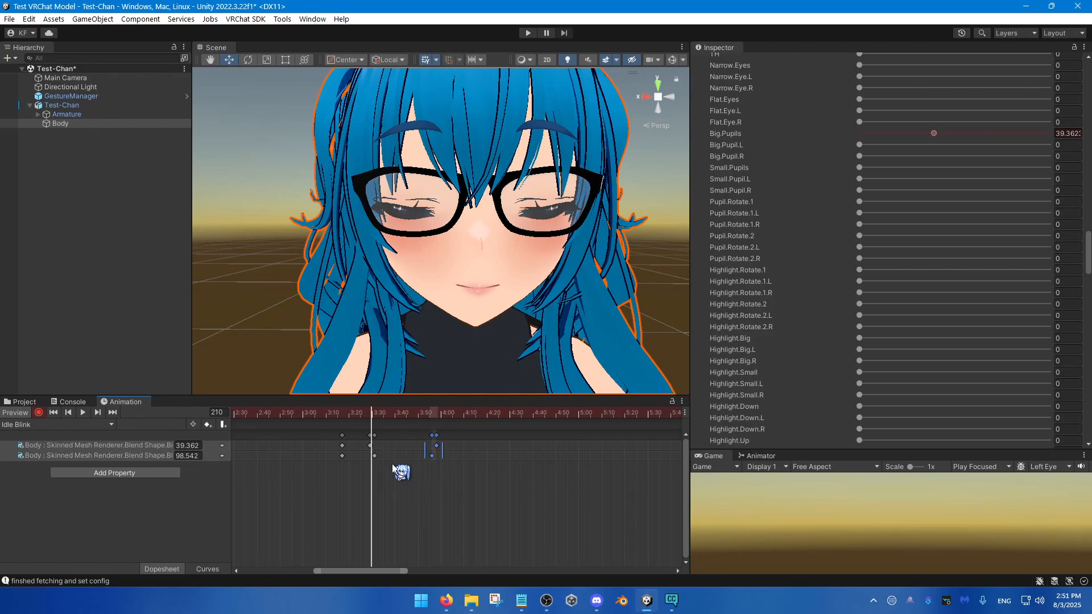
Step: Copy the closed-eye Blink key at frame 211 and paste it at frame 220 to hold the eyes shut
click(373, 456)
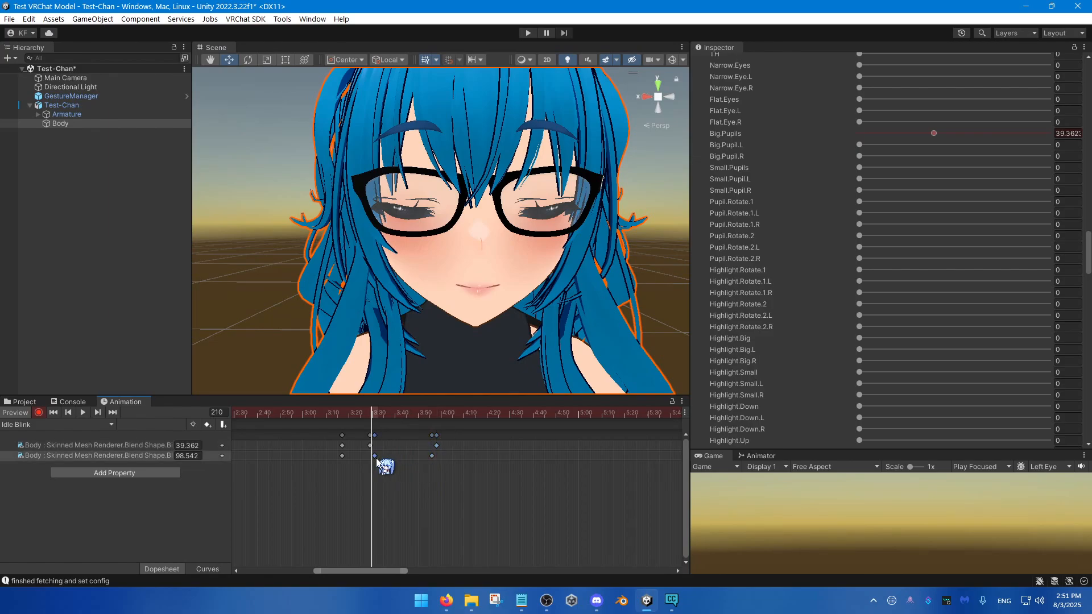
click(377, 423)
drag(375, 419, 374, 418)
drag(229, 486, 283, 481)
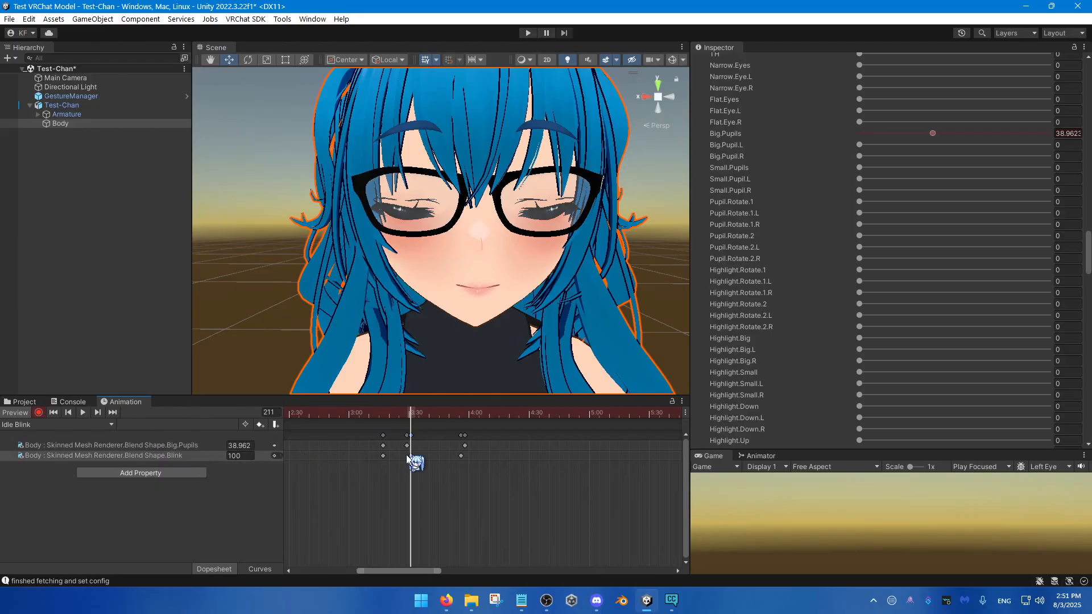
click(412, 459)
click(429, 414)
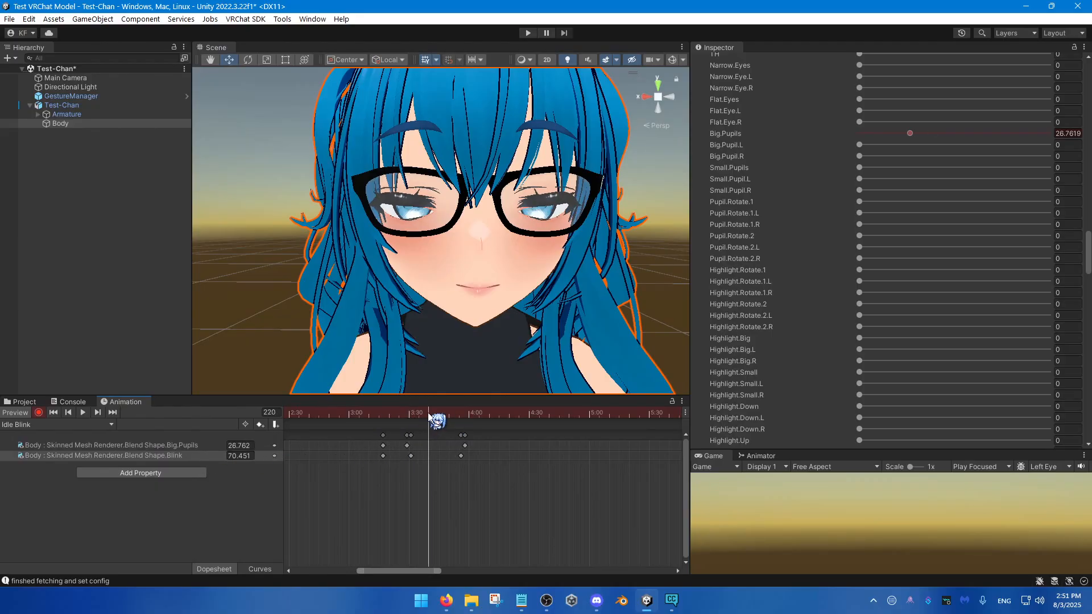
key(ctrl+v)
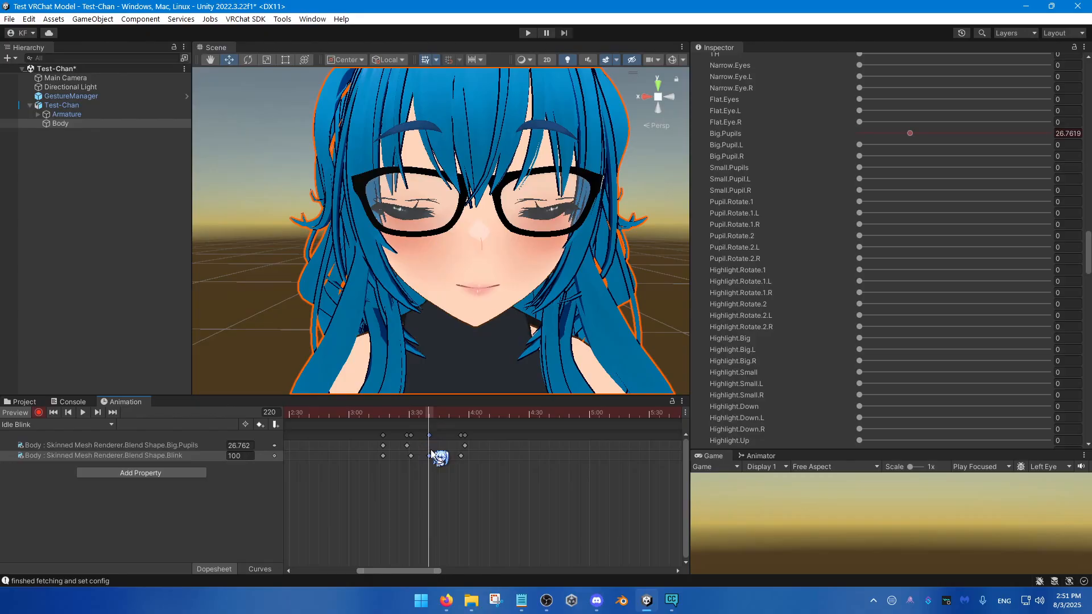
Step: Preview the first blink and shorten its closed-eye hold by moving the second closed Blink key to frame 214
drag(424, 412, 396, 416)
click(417, 414)
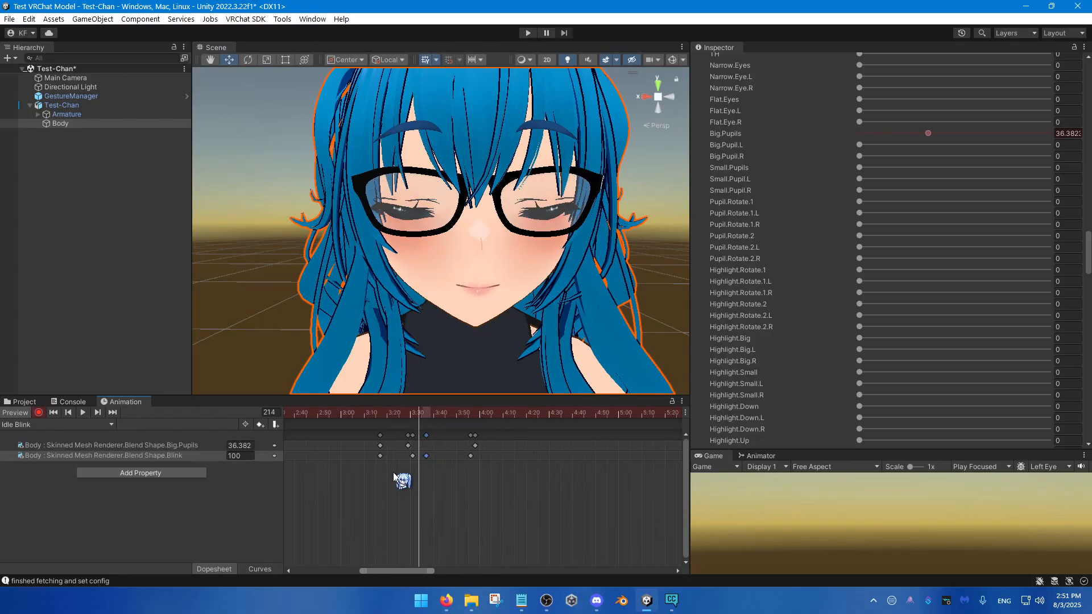
scroll(393, 472, up, 2)
click(379, 416)
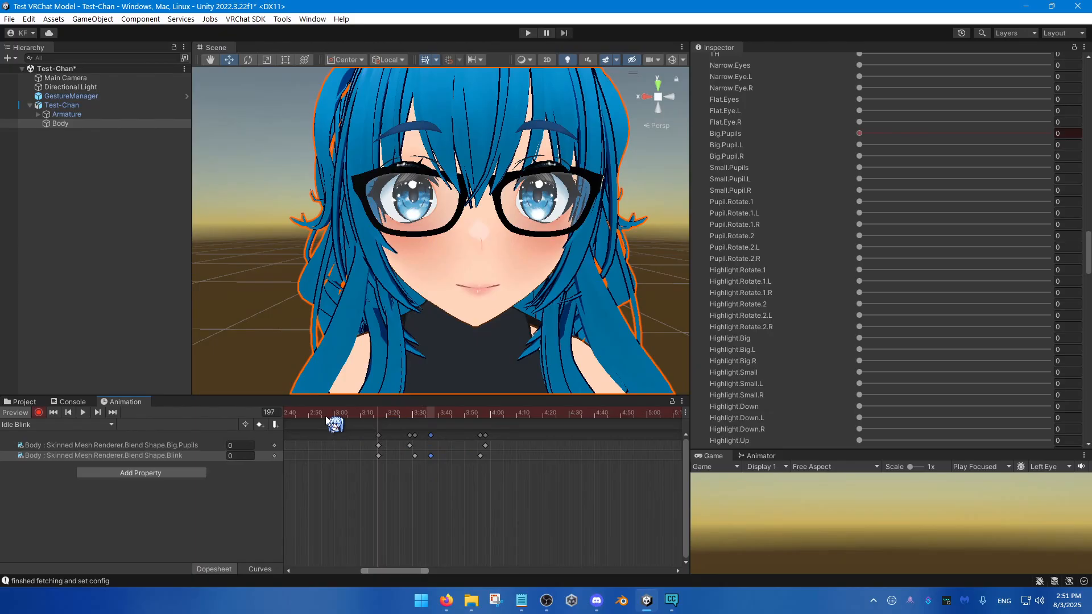
key(space)
key(space)
scroll(412, 458, up, 2)
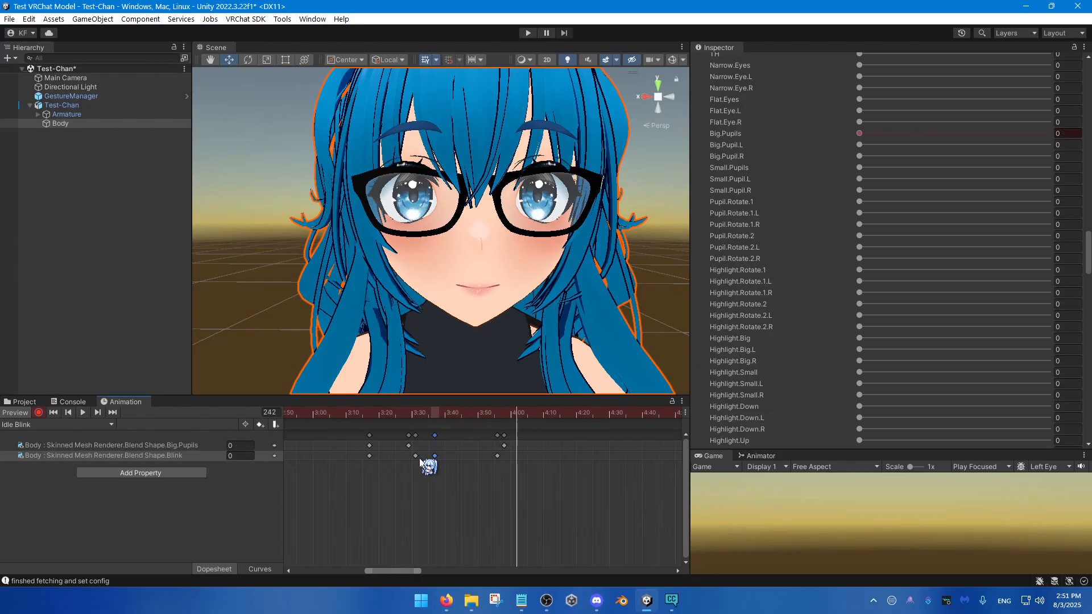
drag(432, 458, 422, 459)
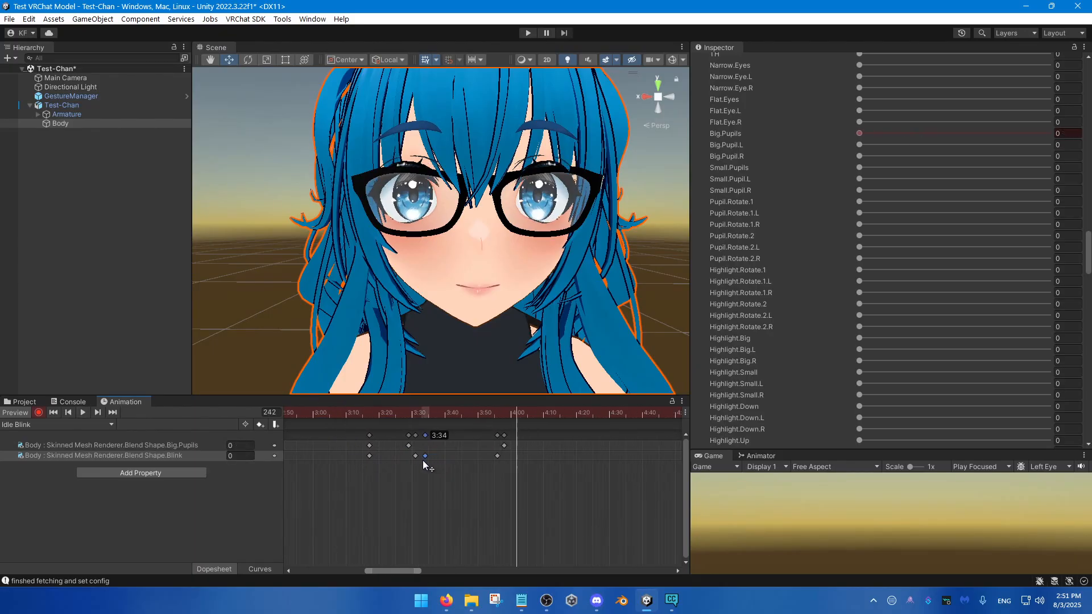
Step: Speed up the eye reopening by moving the ending Blink and Big.Pupils keys to about frames 229 and 231, and preview it
click(366, 414)
drag(367, 417, 476, 448)
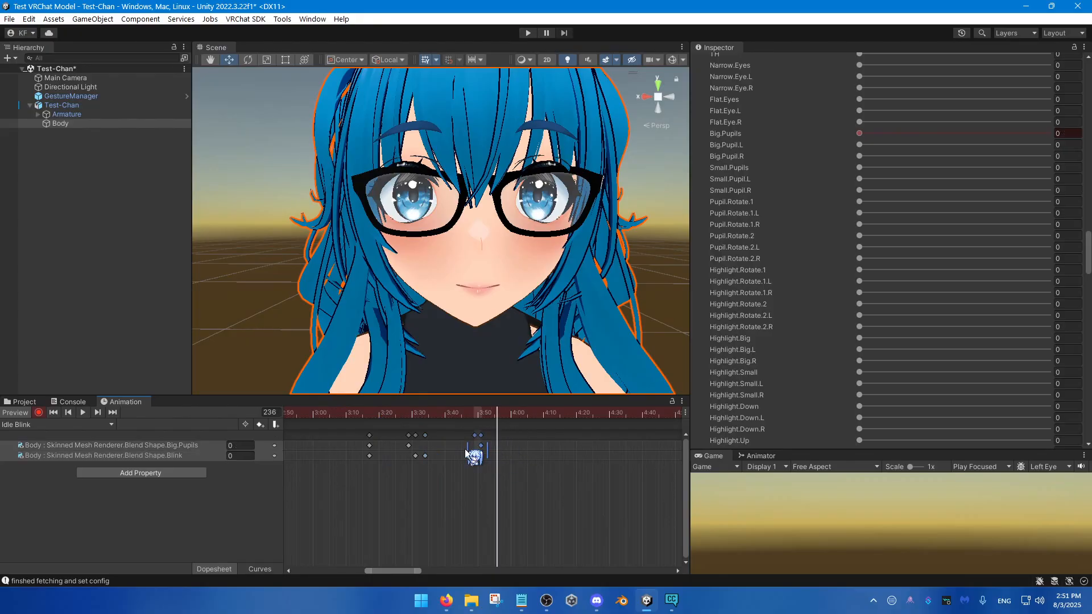
drag(425, 416, 357, 419)
key(space)
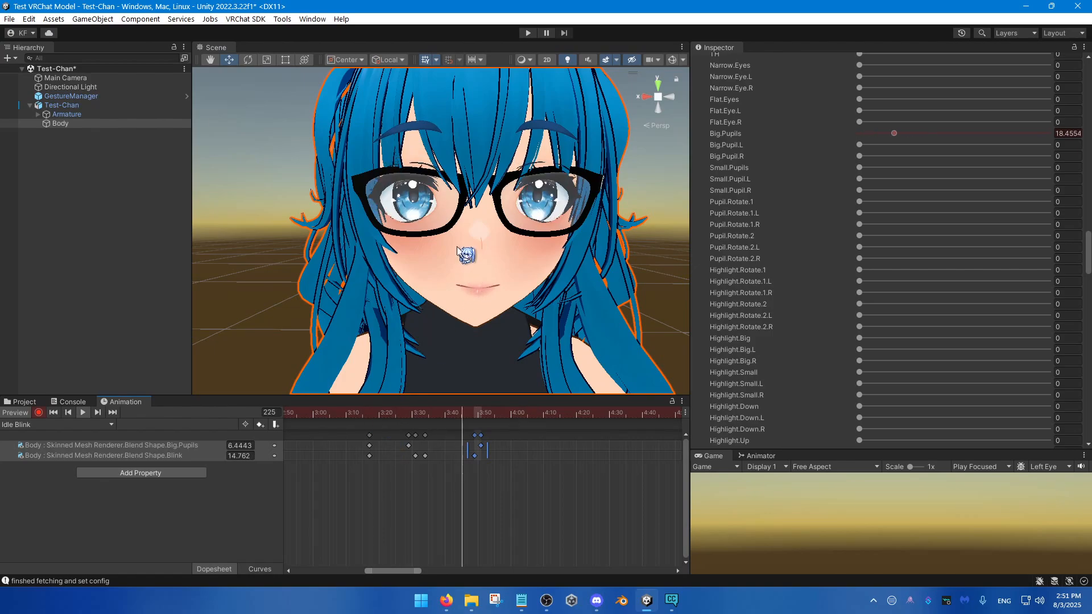
click(370, 419)
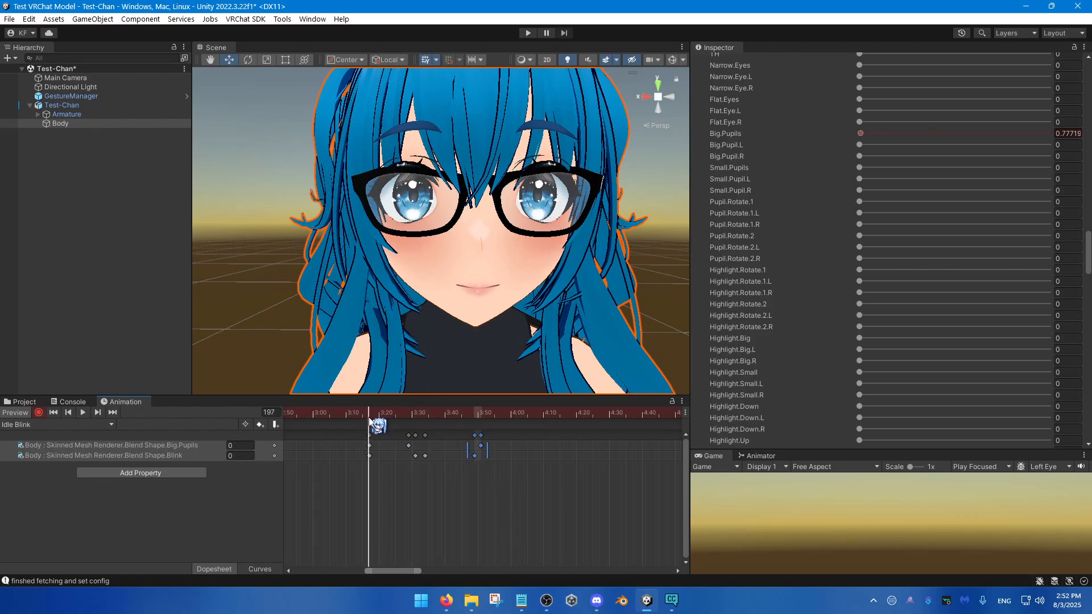
Step: Key the Small.Pupils blend shape at 24.4 during the reopening and move that key to about frame 230
drag(369, 421, 455, 423)
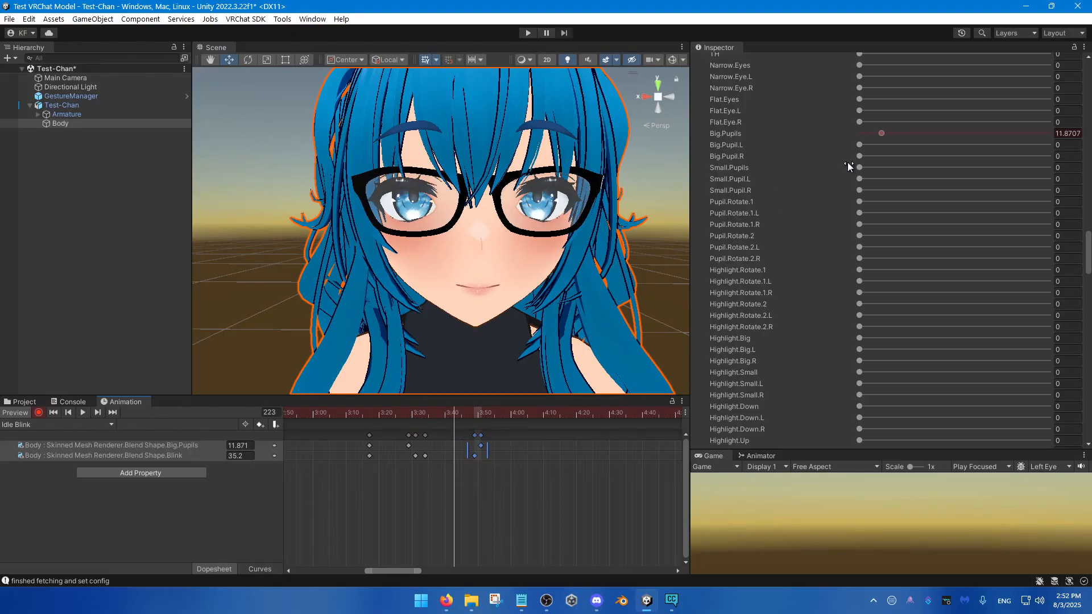
drag(863, 167, 904, 171)
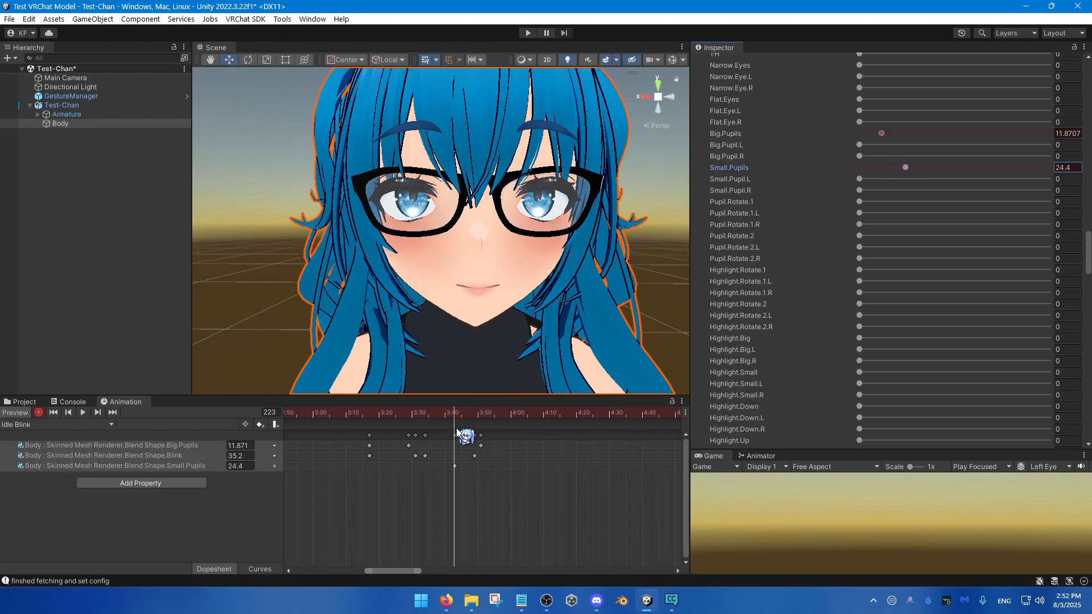
drag(455, 465, 477, 465)
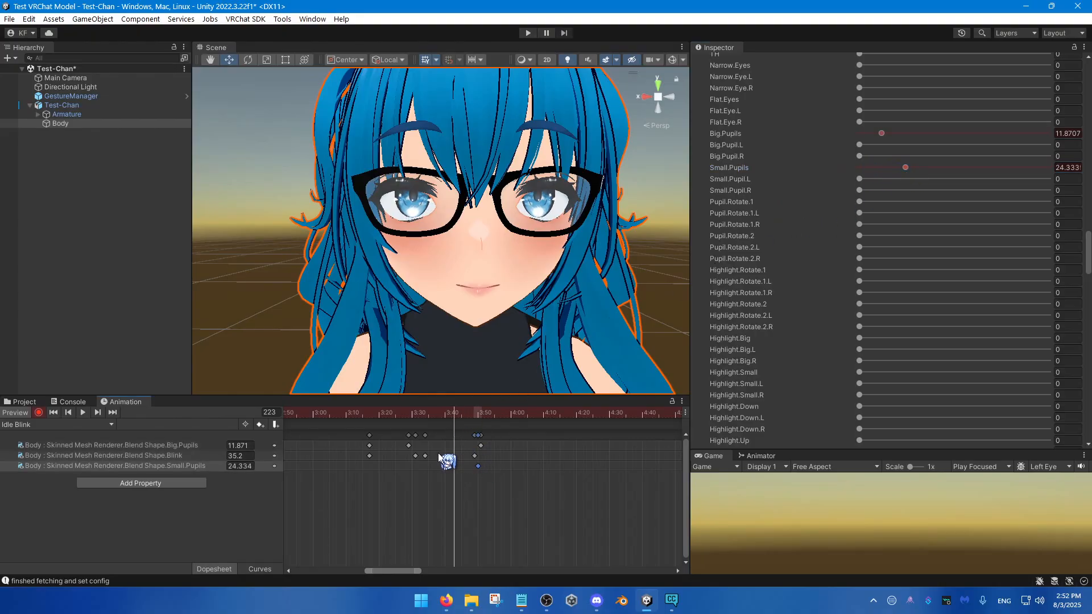
Step: Key Small.Pupils at 0 at frames 214 and 240, and play back the first blink
click(427, 415)
drag(905, 167, 817, 181)
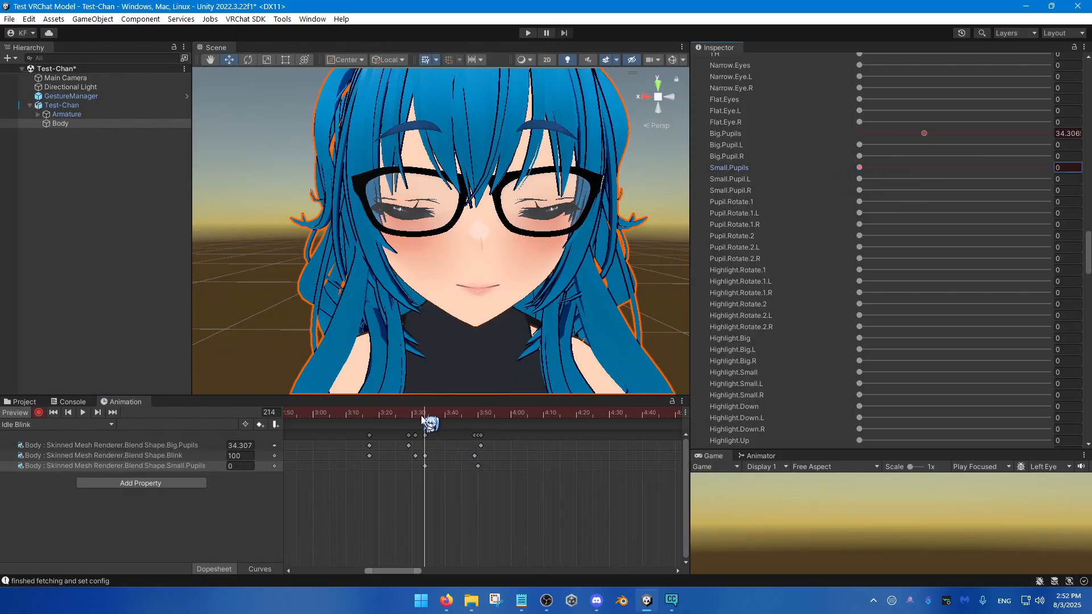
drag(421, 416, 512, 421)
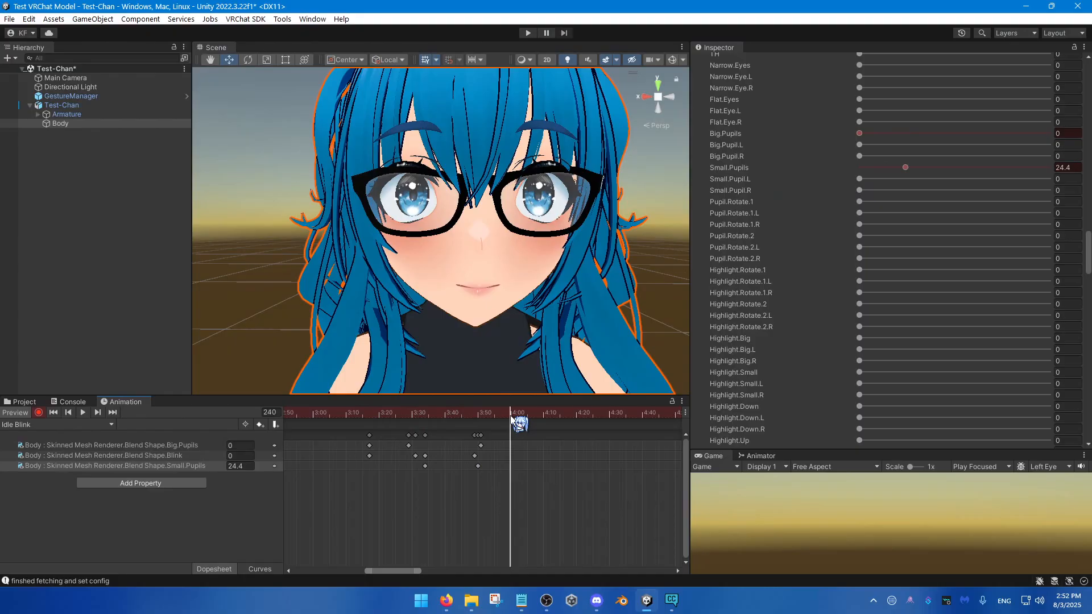
drag(887, 167, 804, 186)
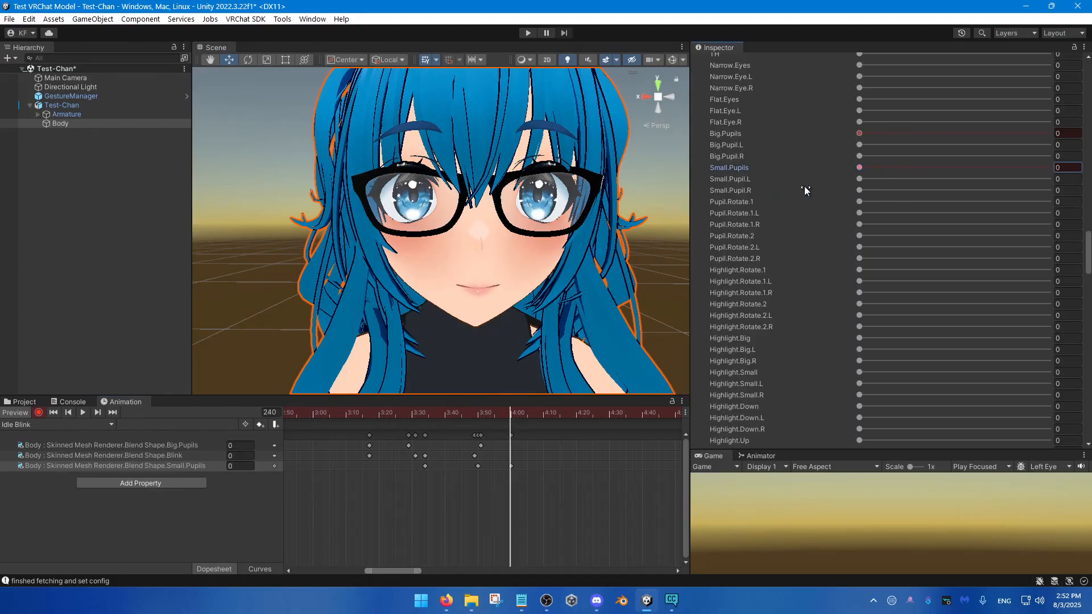
right_click(762, 172)
drag(510, 414, 367, 436)
key(space)
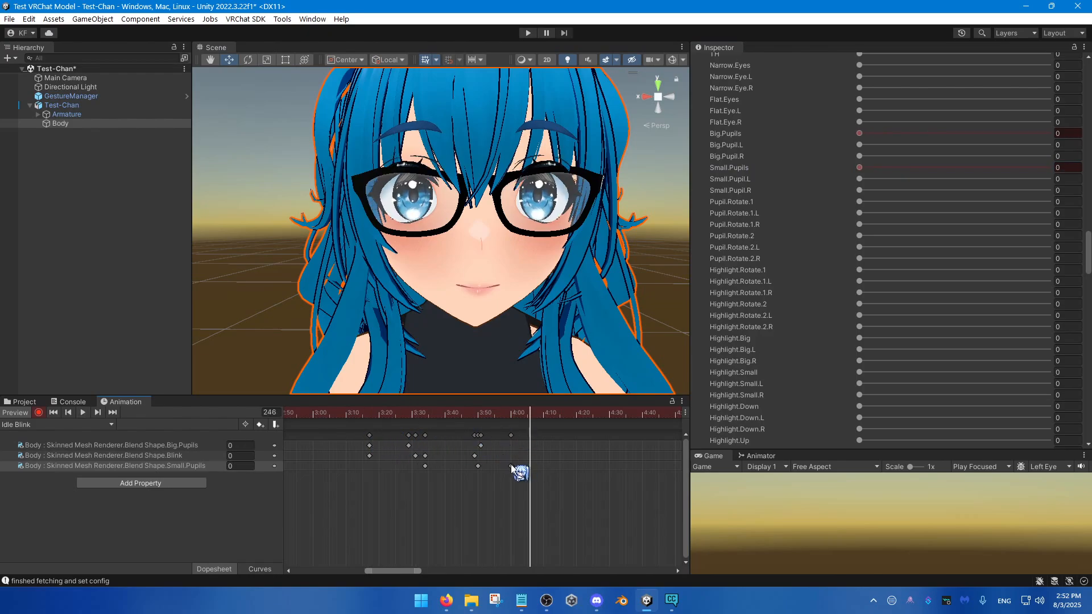
Step: Move the starting Small.Pupils key to frame 217 and the ending one to about frame 243
click(538, 475)
click(511, 466)
drag(511, 465, 520, 469)
drag(484, 415, 475, 486)
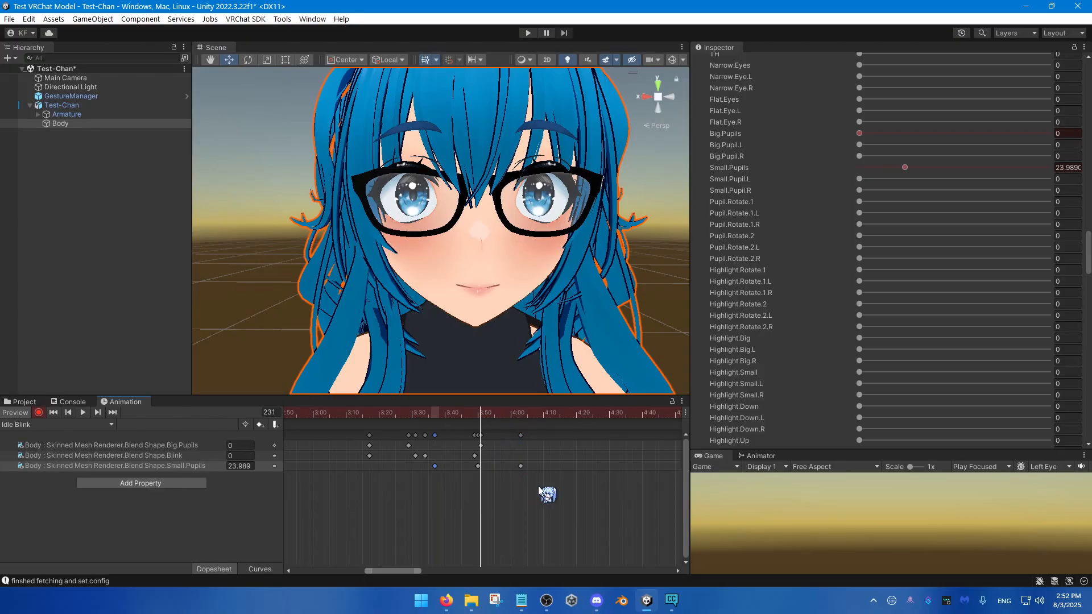
Step: Copy the three Small.Pupils keys, paste them at frame 250 for a second pupil shrink, and preview the motion
drag(538, 486, 421, 470)
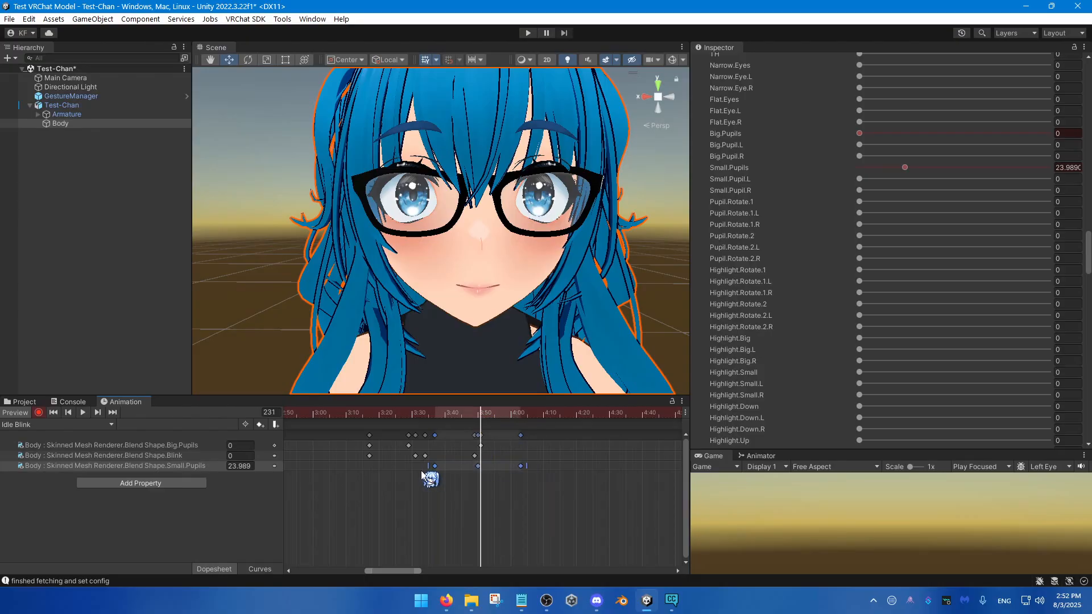
click(536, 420)
click(542, 419)
key(ctrl+v)
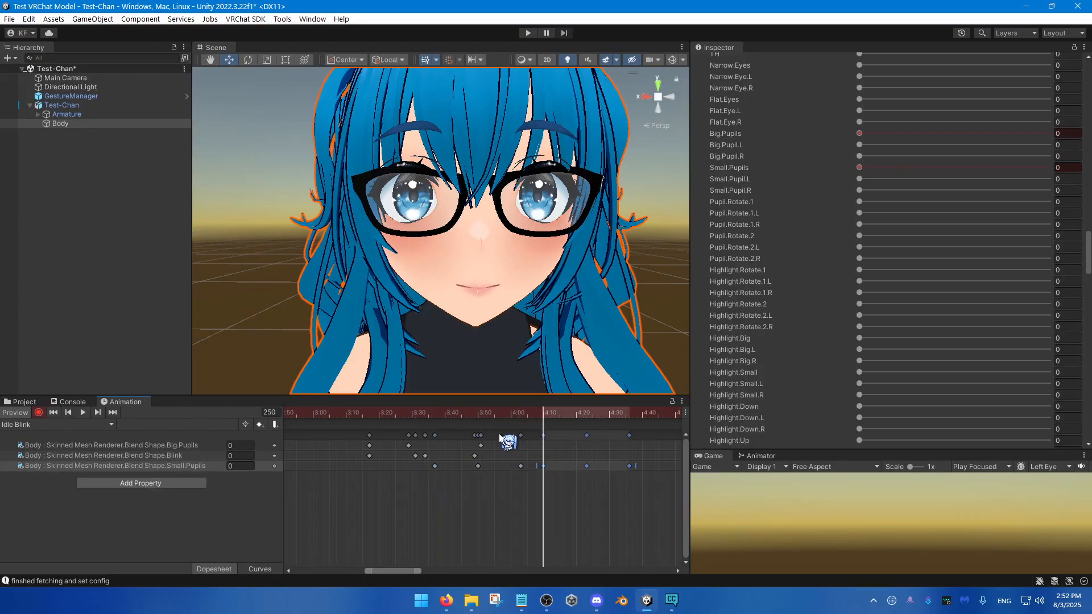
click(421, 416)
key(space)
key(space)
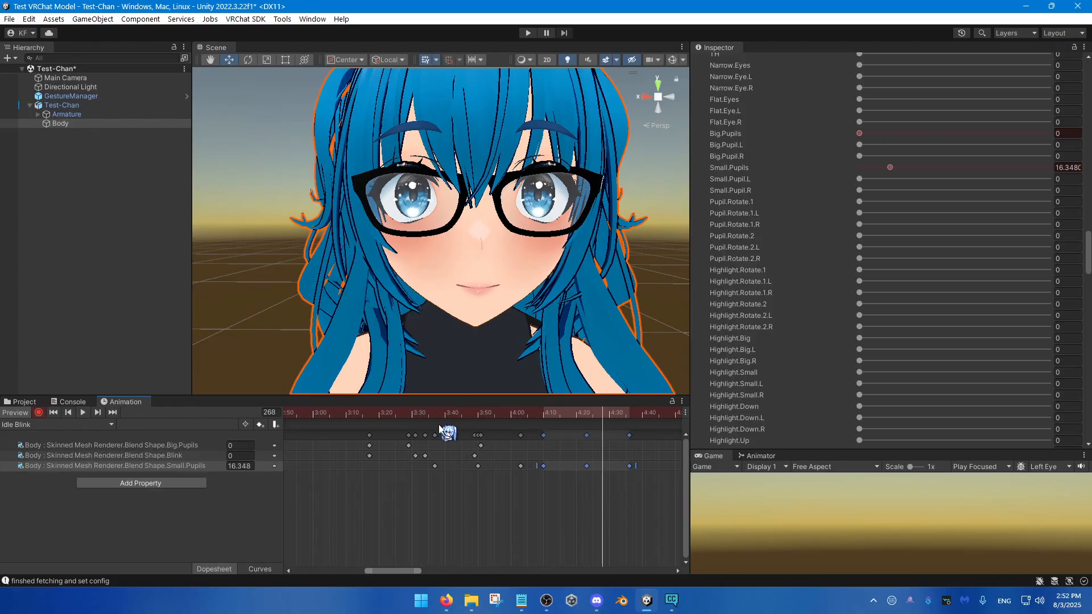
Step: Compress all six Small.Pupils keys from frame 217 to about frame 258 and play back the faster pupil motion
drag(636, 488, 435, 463)
click(435, 415)
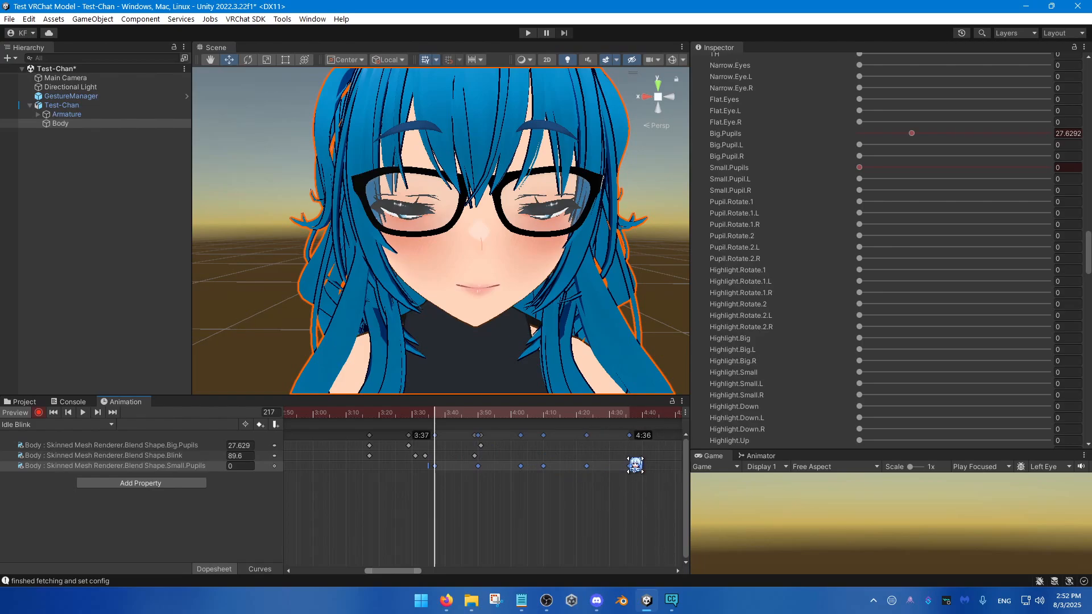
drag(635, 465, 575, 466)
key(space)
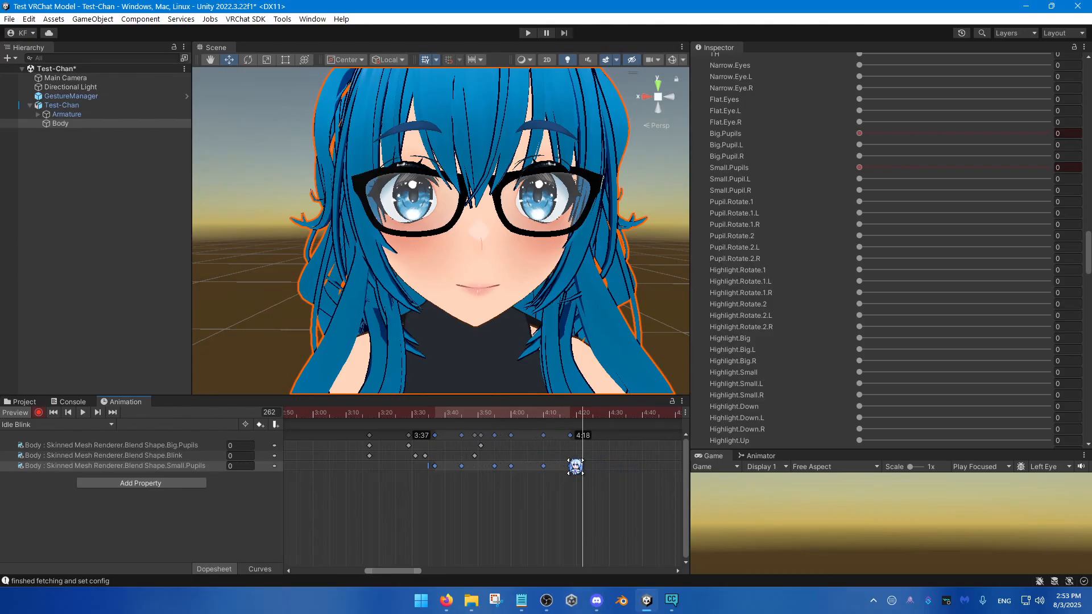
Step: Delete the Small.Pupils key at frame 240, leave the last two keys at about frames 242 and 250, and play back the motion
click(568, 500)
drag(518, 419, 542, 466)
click(511, 467)
key(Delete)
click(425, 421)
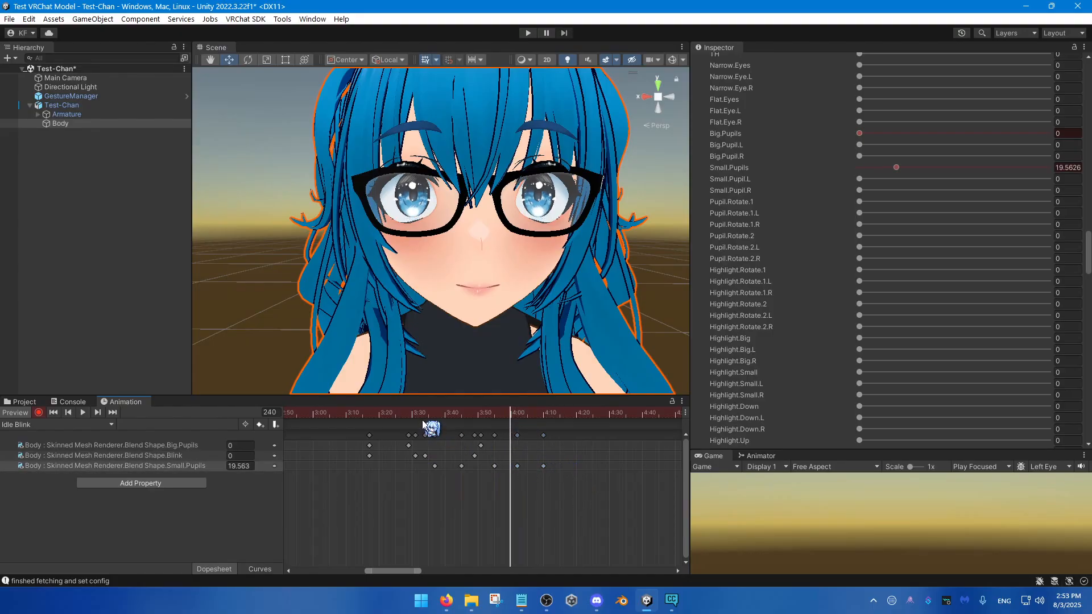
key(space)
Step: Move the middle Small.Pupils key to about frame 233 and play back the blink
key(space)
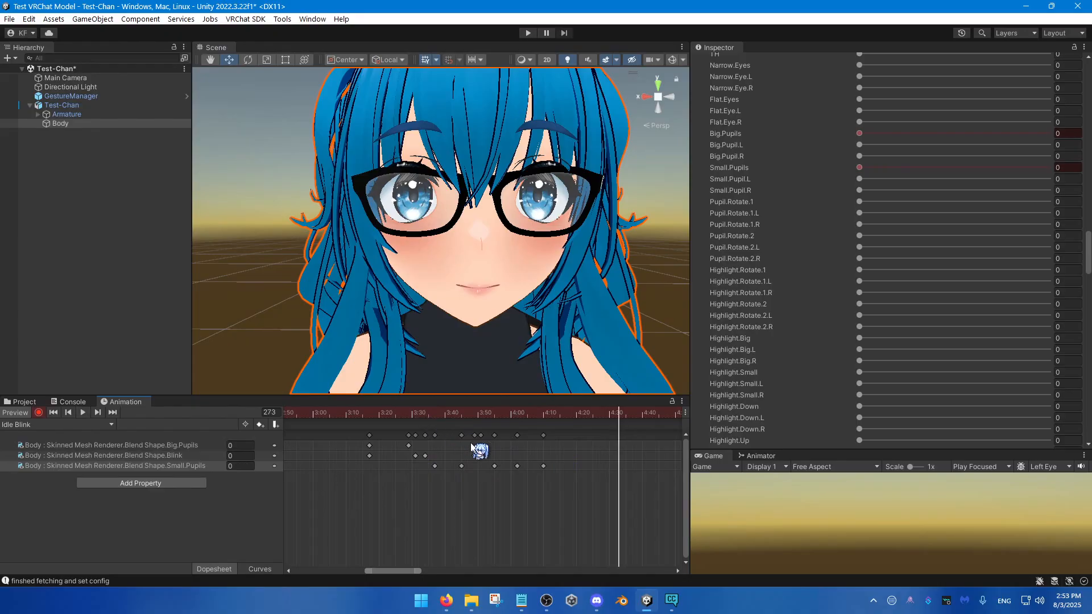
drag(494, 467, 488, 470)
click(424, 413)
key(space)
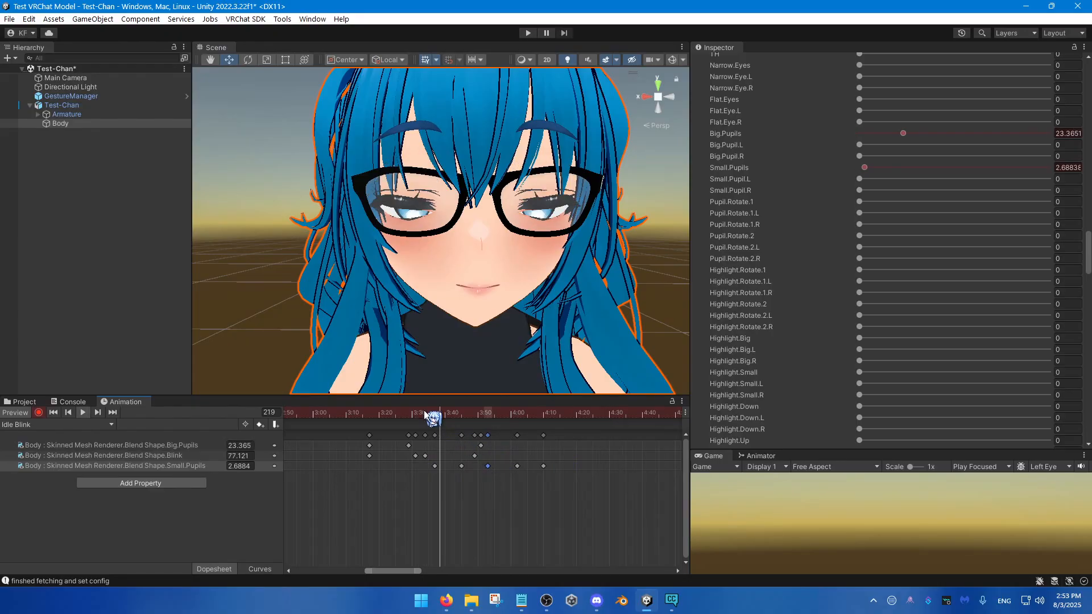
key(space)
Step: Stretch all five Small.Pupils keys so they run from frame 217 to frame 260, and preview the slower motion
drag(563, 491, 426, 472)
drag(551, 471, 583, 471)
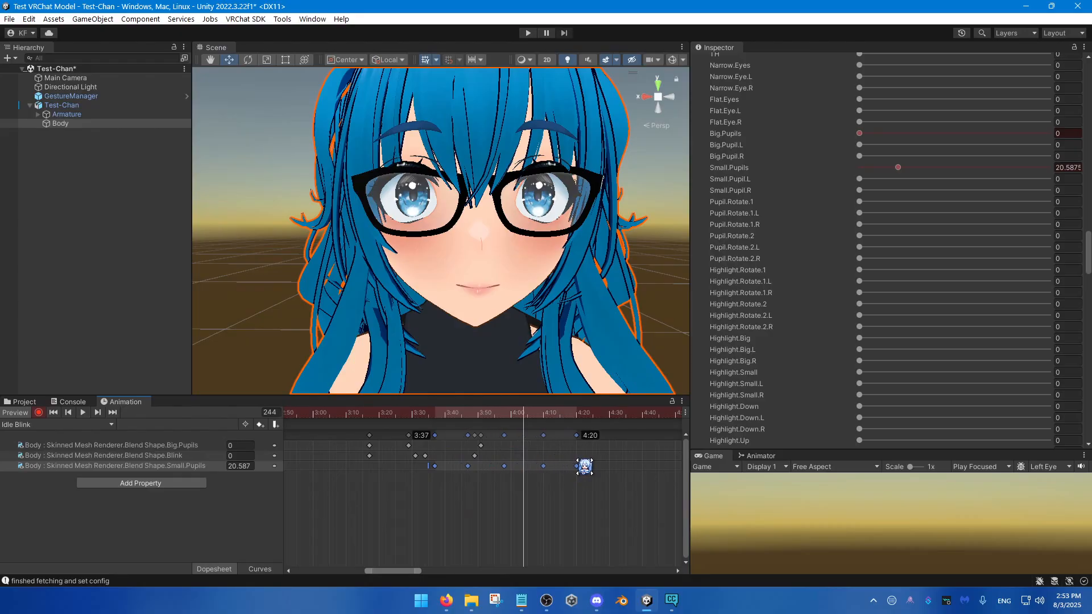
click(425, 415)
key(space)
key(space)
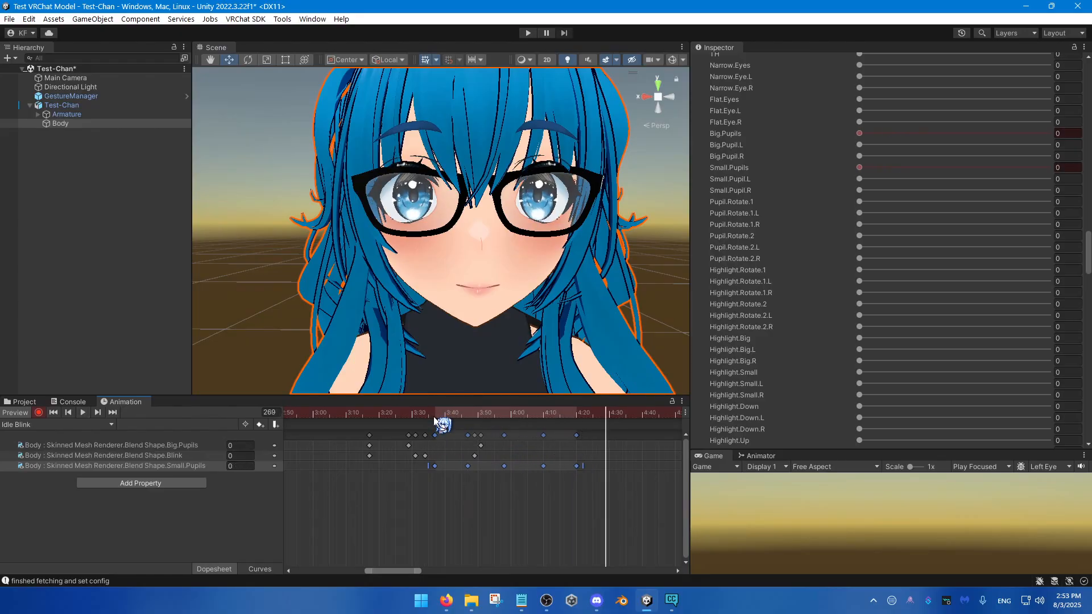
Step: Key the Highlight.Rotate.1 blend shape at 100 on frame 206 and at 0 on frame 192
drag(428, 416, 369, 452)
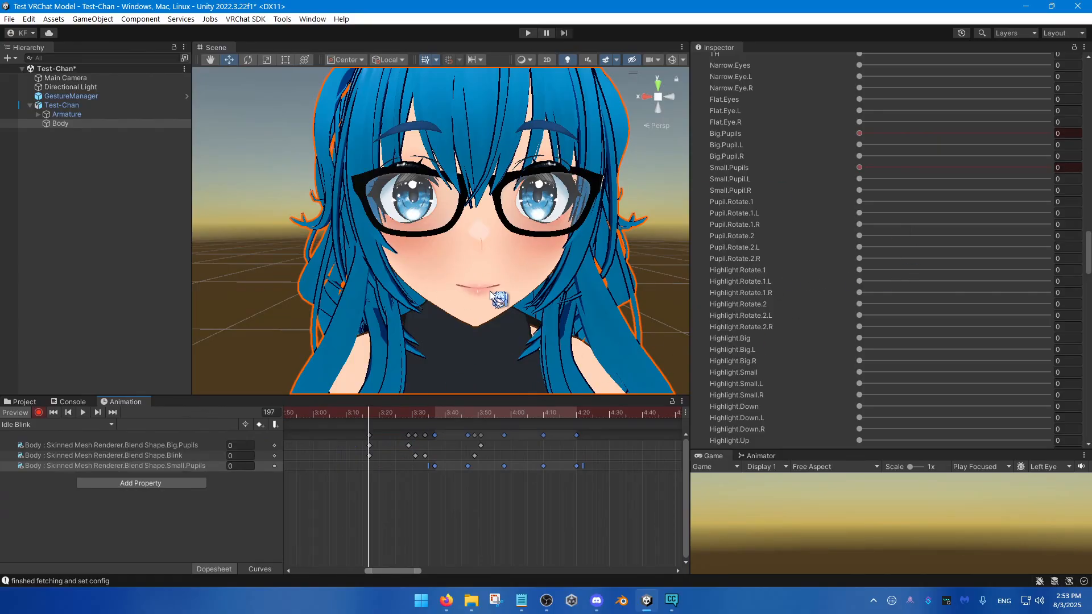
mouse_move(392, 413)
mouse_down()
mouse_move(419, 421)
mouse_move(400, 421)
mouse_up()
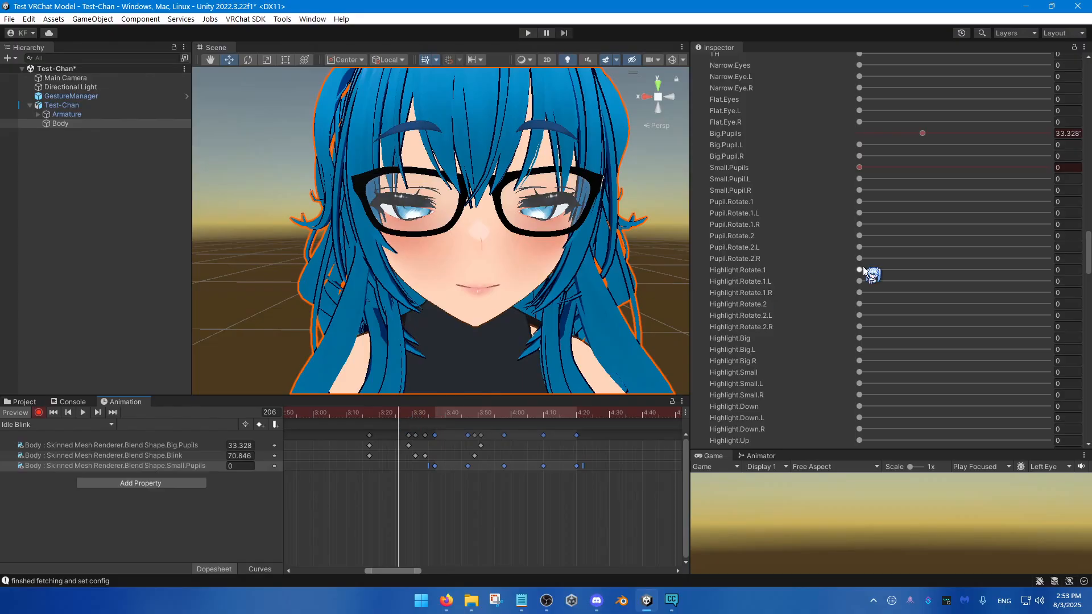
drag(865, 267, 878, 270)
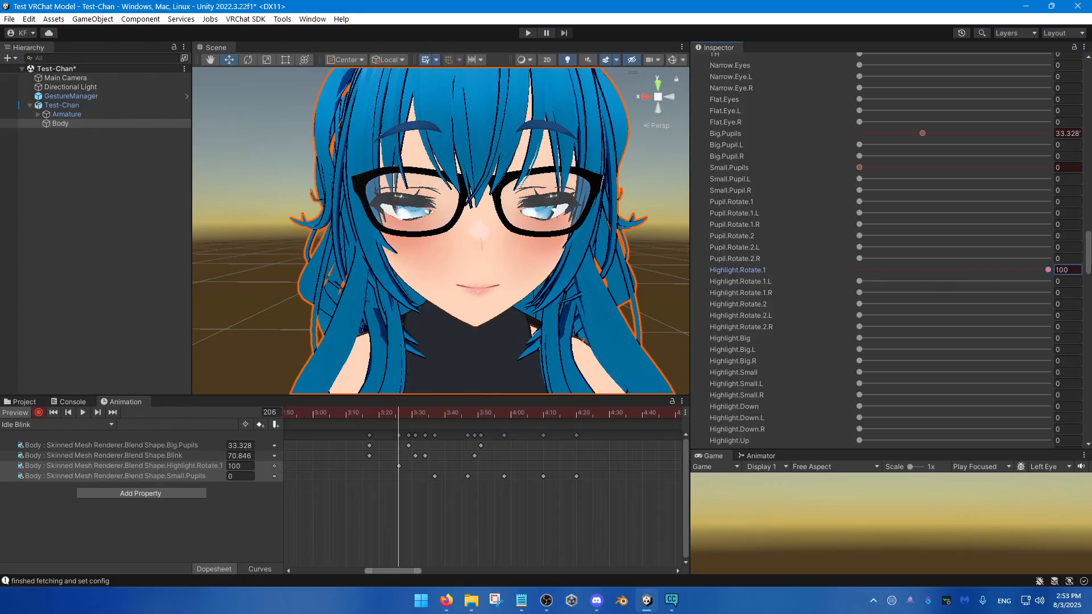
drag(393, 421, 352, 421)
click(911, 269)
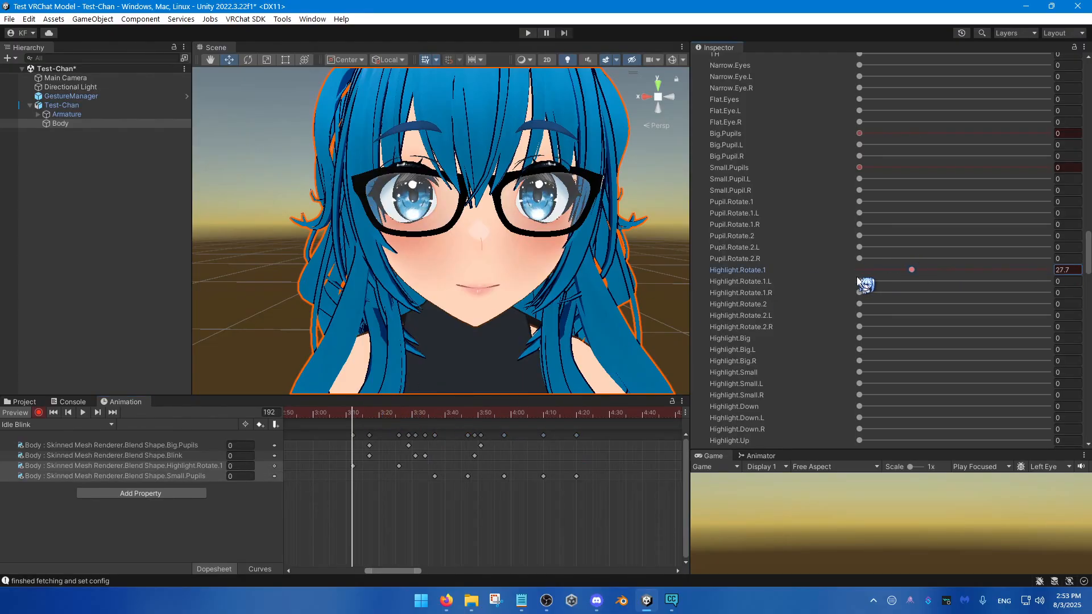
Step: Move the starting Highlight.Rotate.1 key to frame 197 and key the blend shape back at 0 on frame 223
click(385, 415)
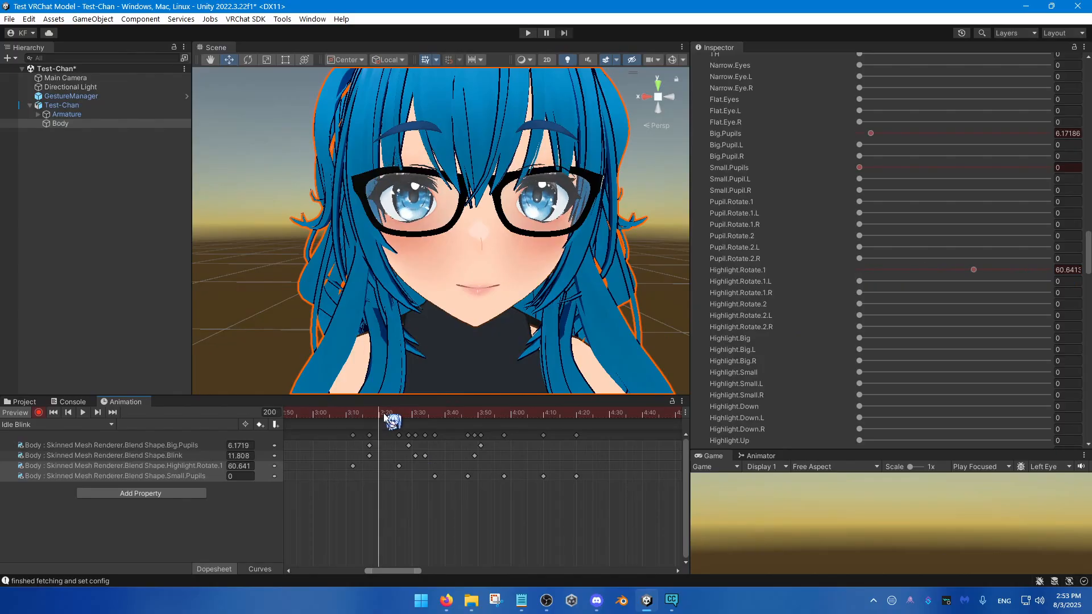
drag(385, 419, 455, 423)
click(353, 465)
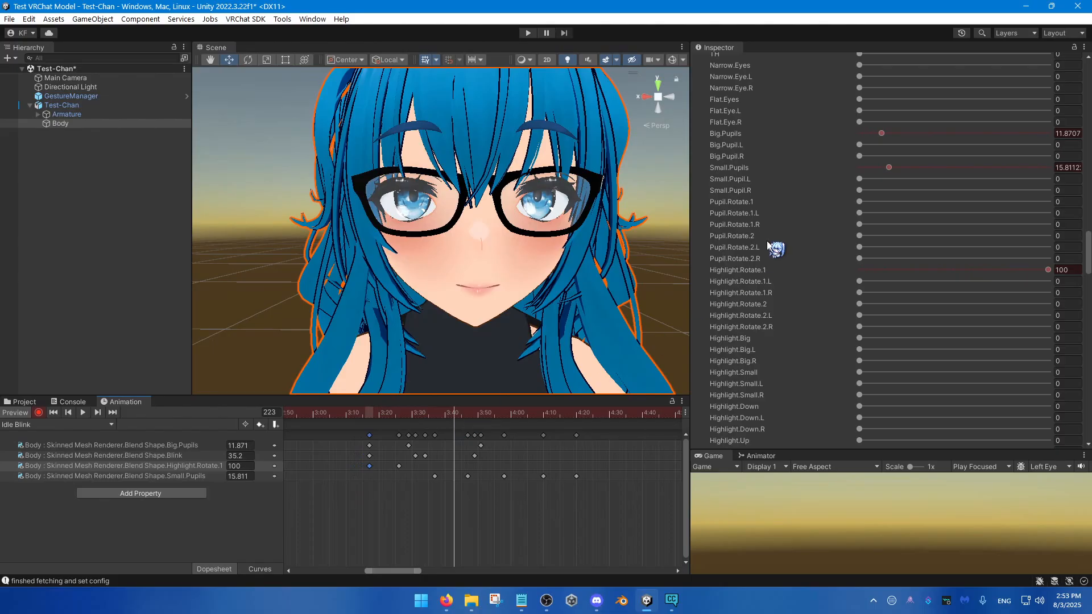
drag(920, 266, 784, 308)
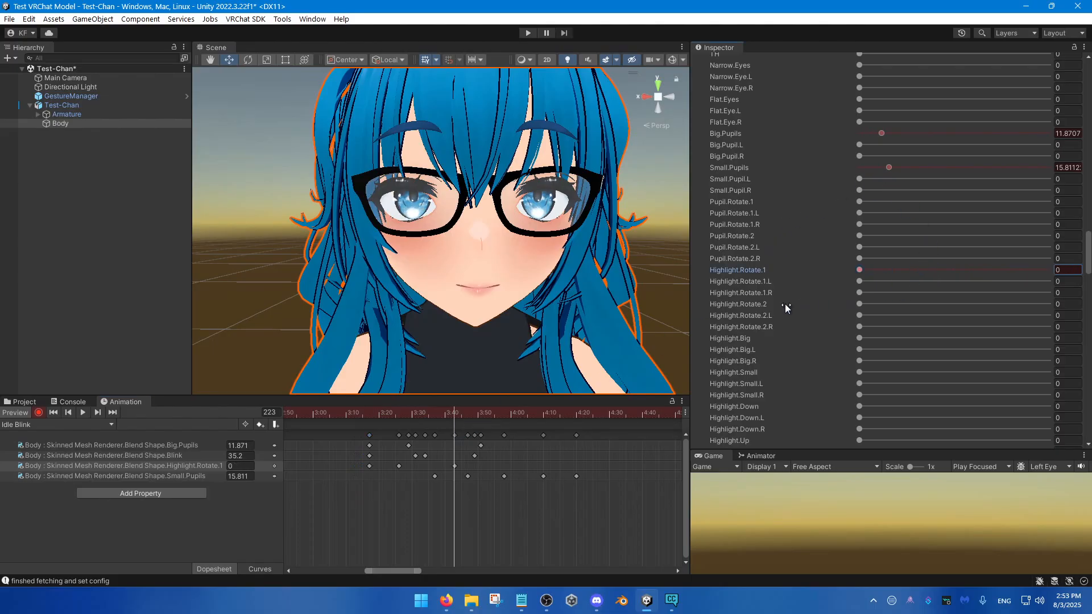
Step: Key the Highlight.Rotate.2 blend shape at 100 on frame 238 and at 0 on frame 223
drag(458, 409, 505, 422)
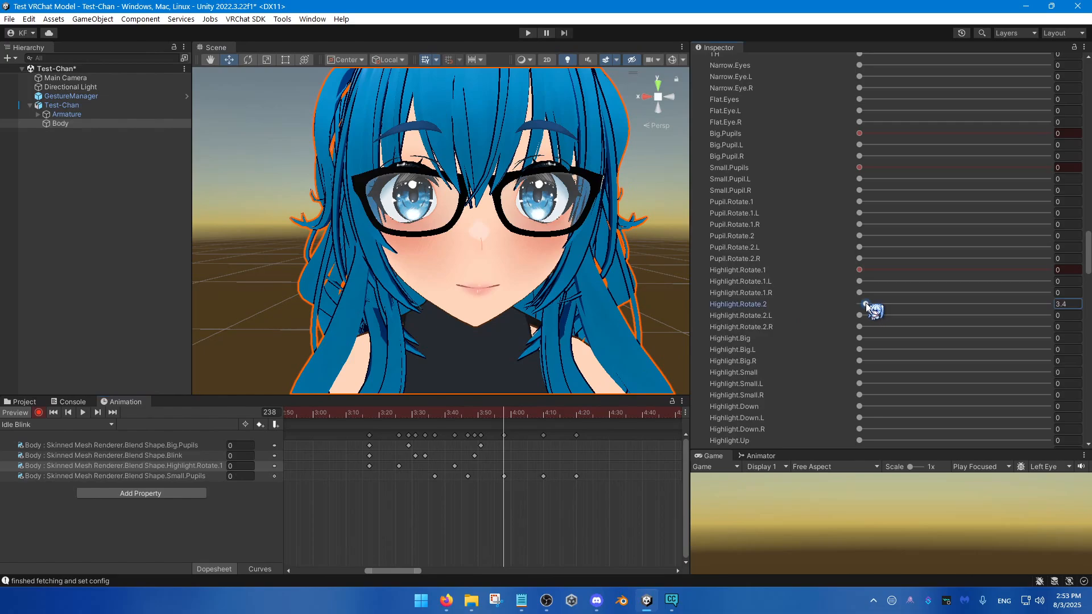
drag(865, 305, 1086, 302)
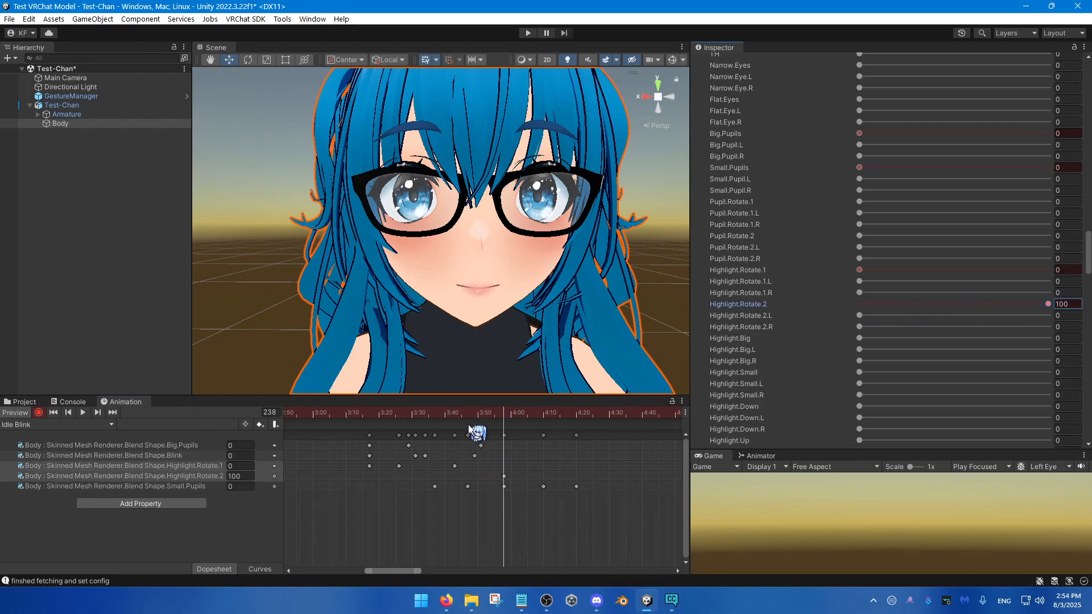
click(455, 415)
click(883, 305)
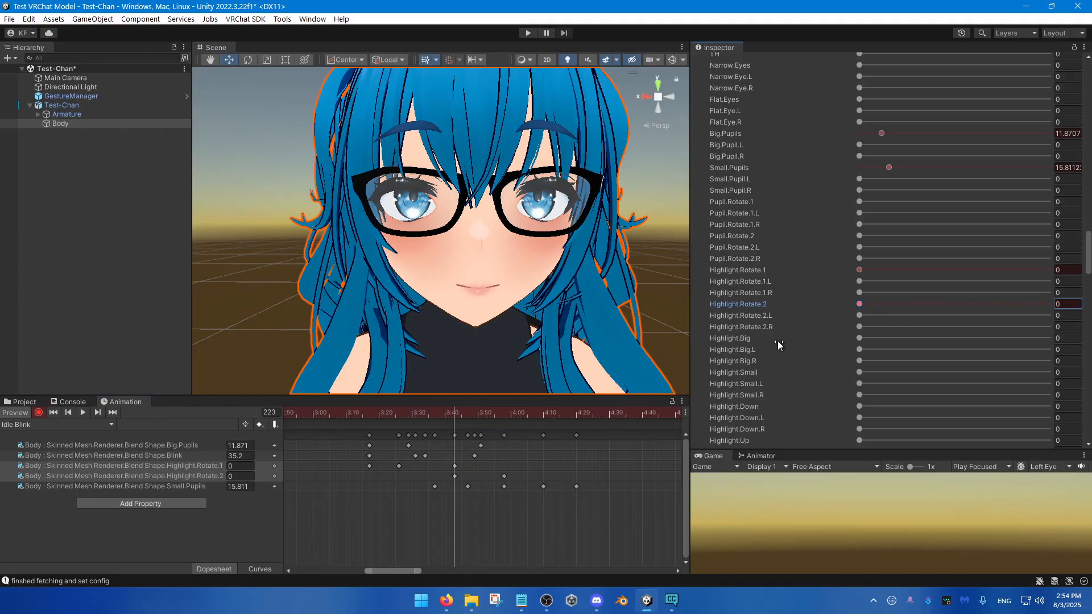
Step: Scrub through the highlight rotation from frame 197 and key Highlight.Rotate.2 at 0 on frame 249
click(173, 478)
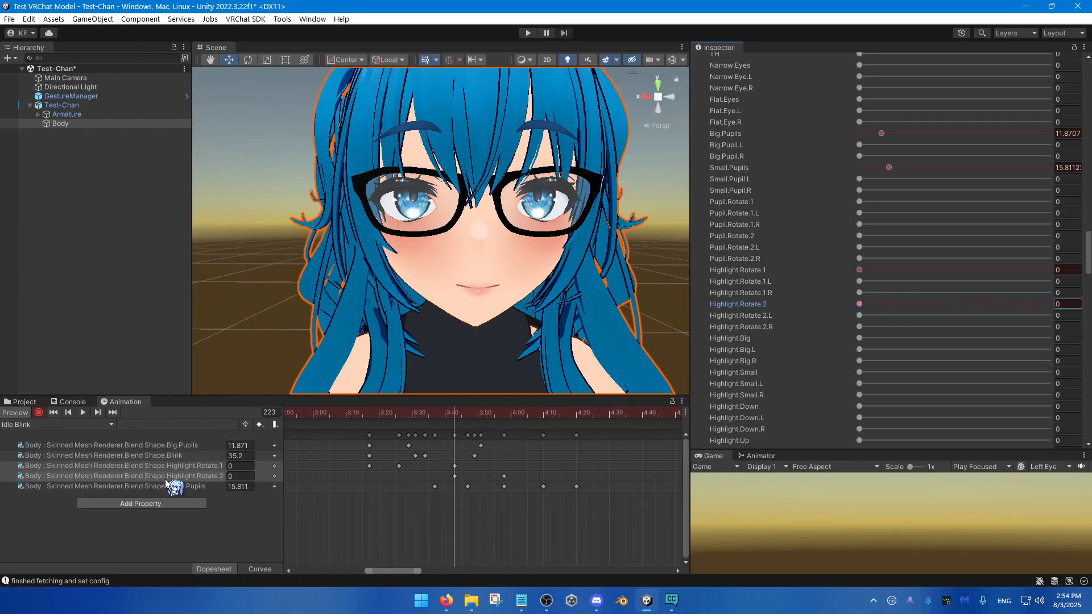
click(172, 466)
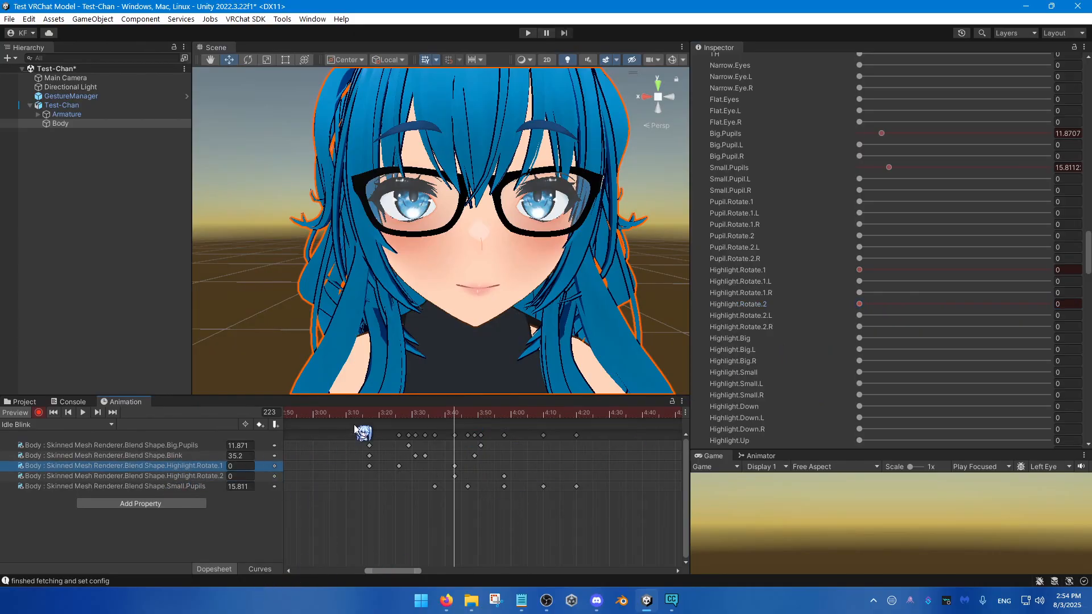
click(368, 413)
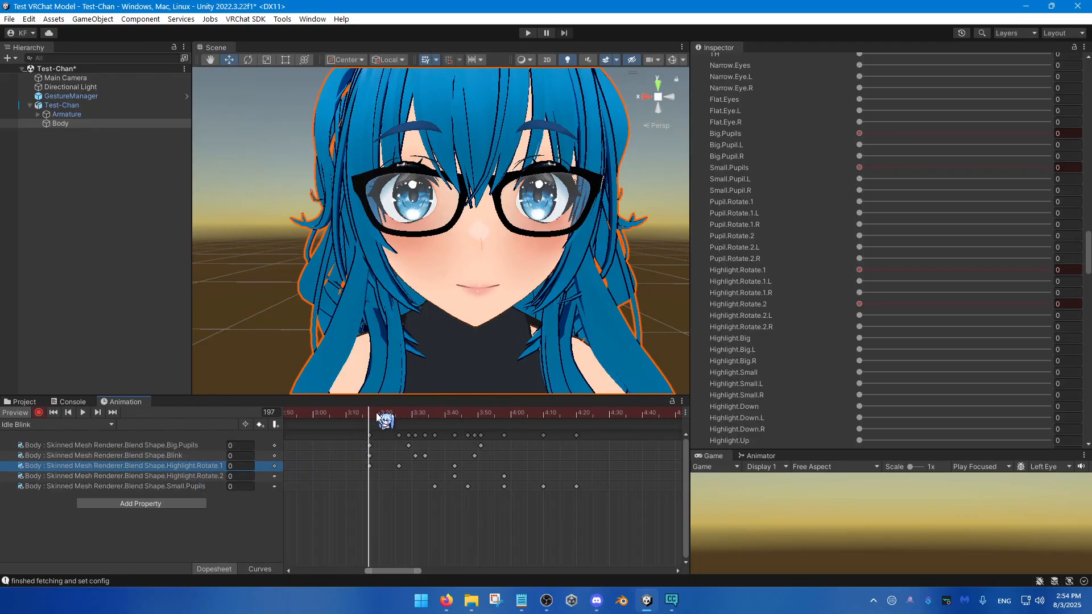
drag(378, 422, 541, 428)
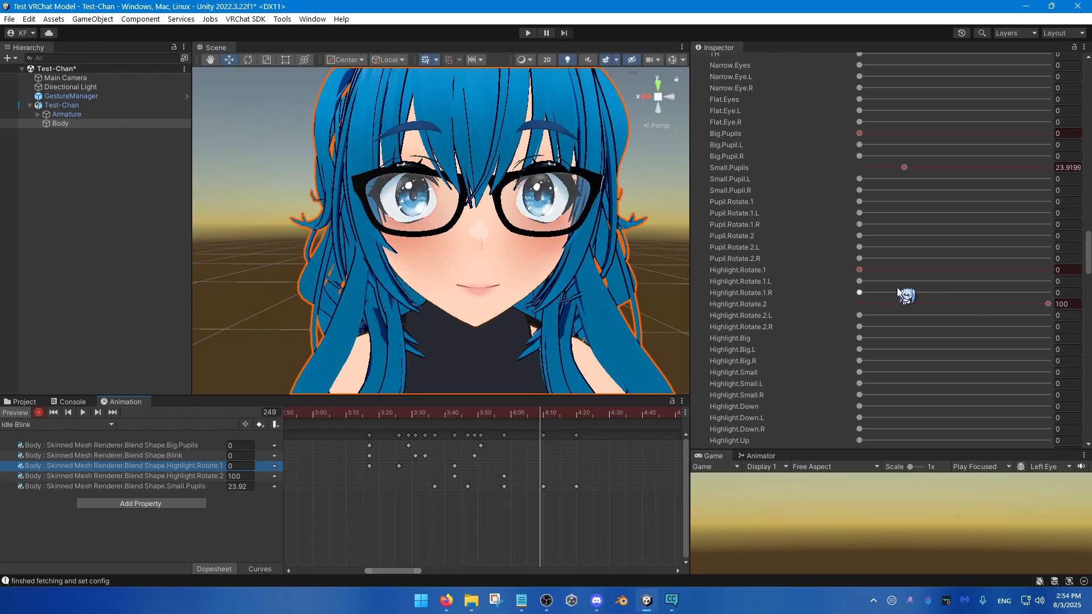
Step: Key Highlight.Rotate.2 at its maximum on frame 261 and back at 0 on frame 272
click(579, 426)
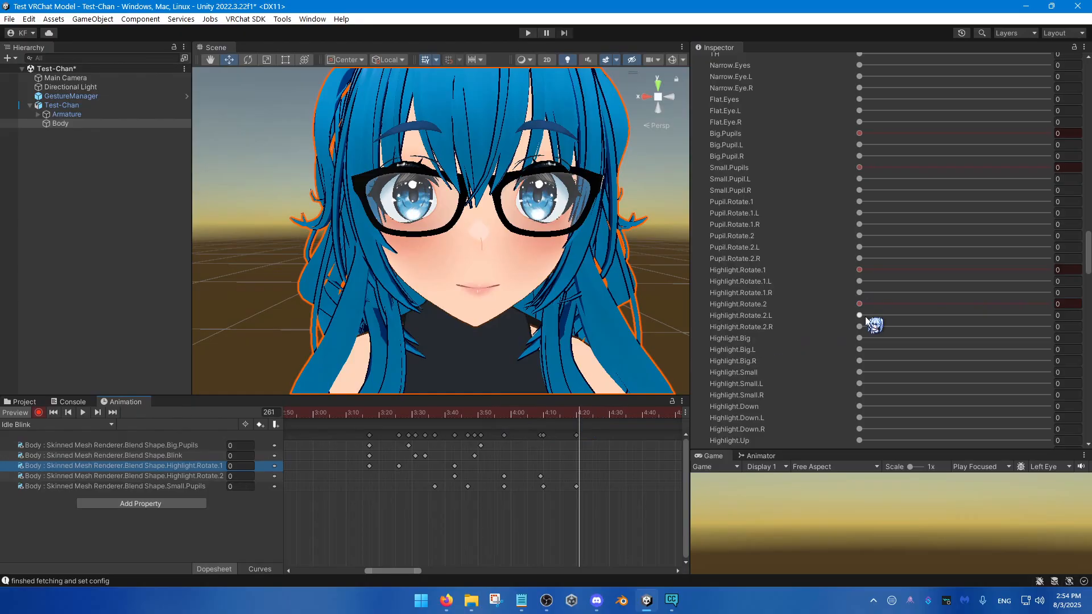
drag(860, 305, 1078, 309)
drag(607, 415, 616, 413)
drag(875, 304, 853, 305)
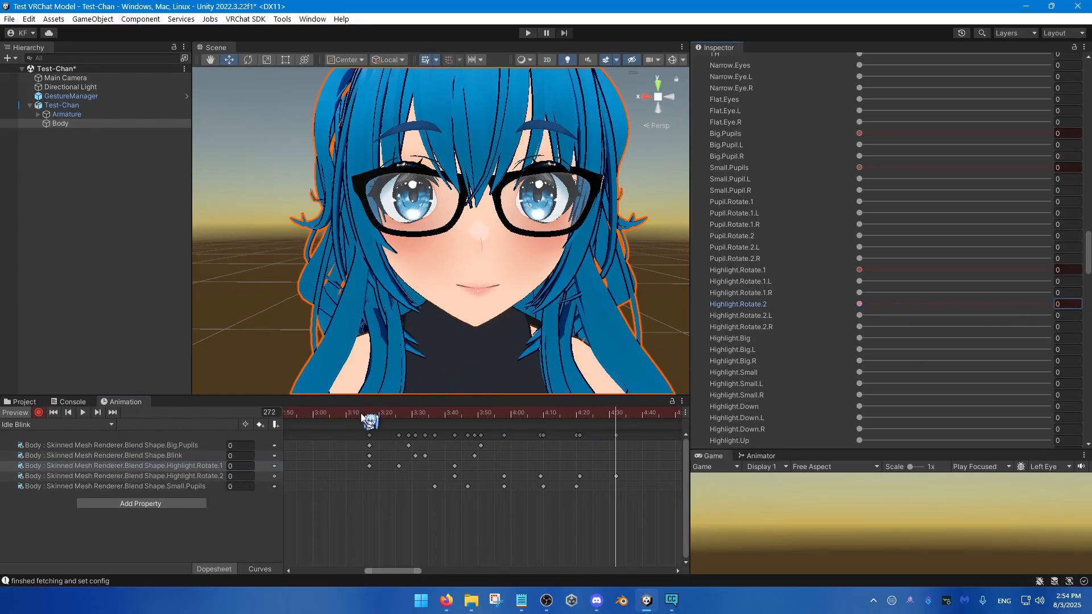
Step: Play back the blink with the highlight rotations several times, and return to frame 197
drag(359, 414, 355, 417)
key(space)
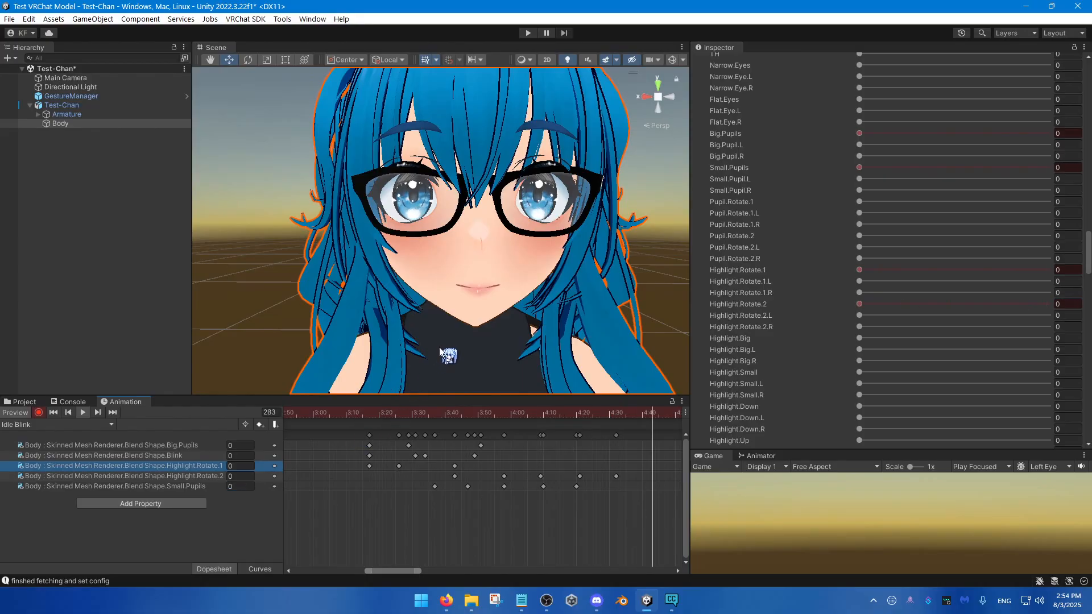
drag(410, 411, 368, 434)
key(space)
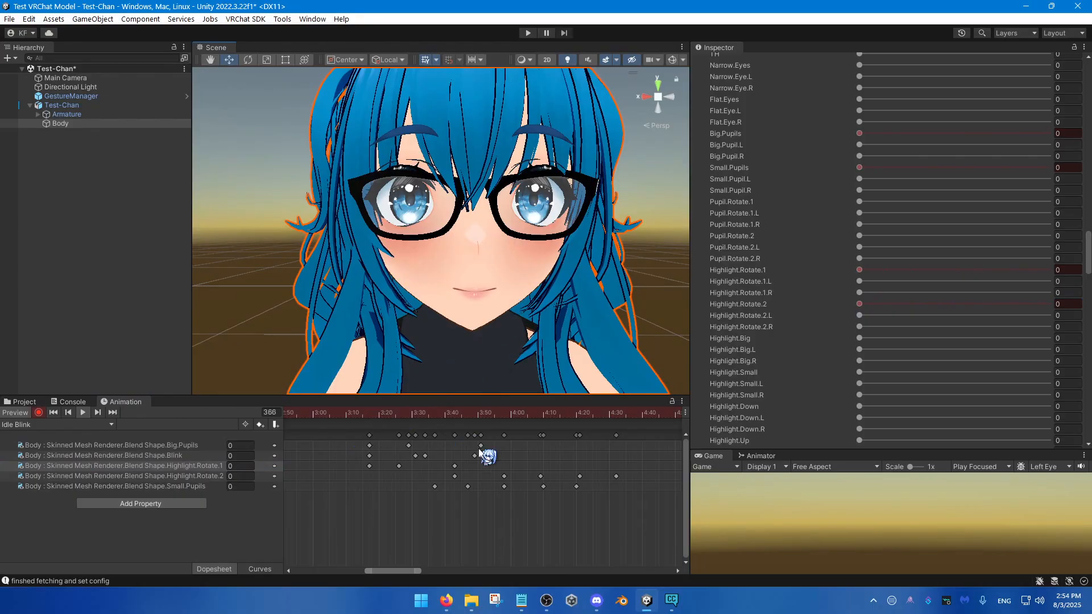
mouse_move(356, 417)
mouse_down()
mouse_move(390, 425)
mouse_move(374, 424)
mouse_up()
key(space)
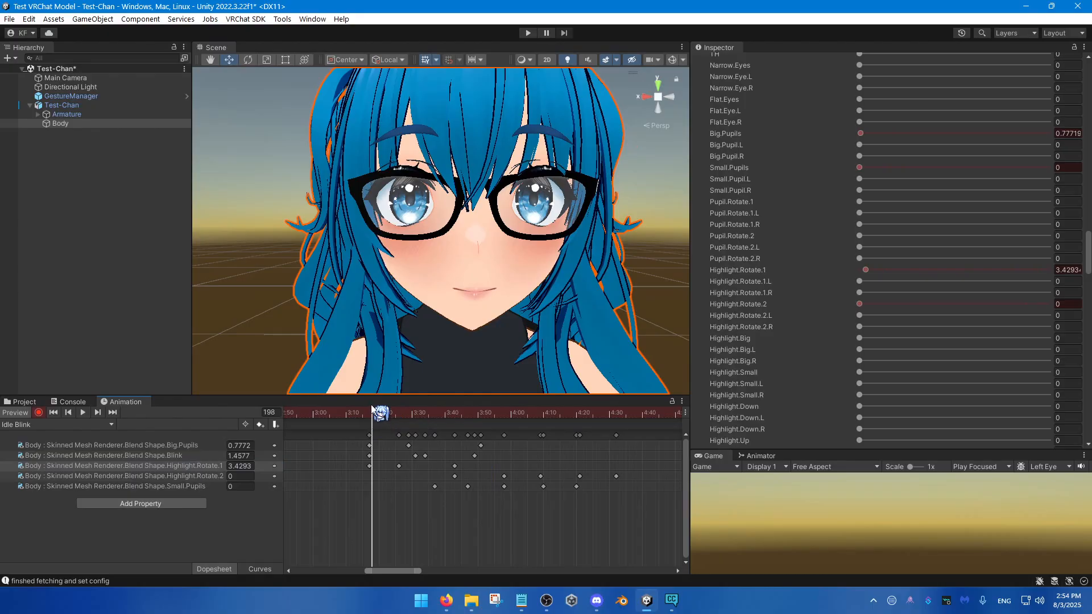
click(368, 412)
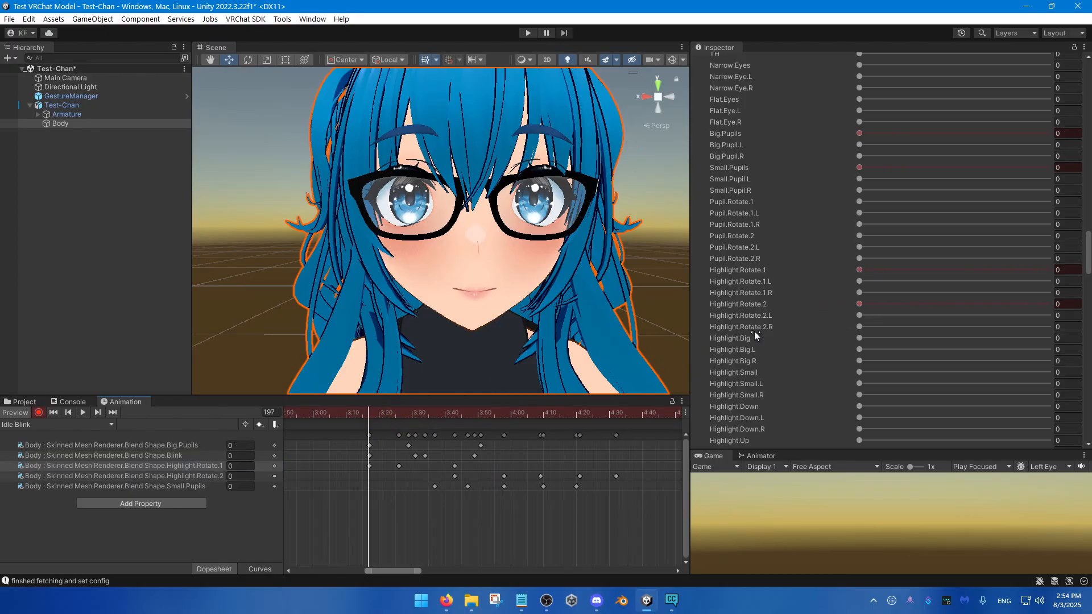
Step: Try the Blink.Surprised blend shape on the face and undo the change
scroll(755, 335, up, 3)
scroll(807, 345, down, 7)
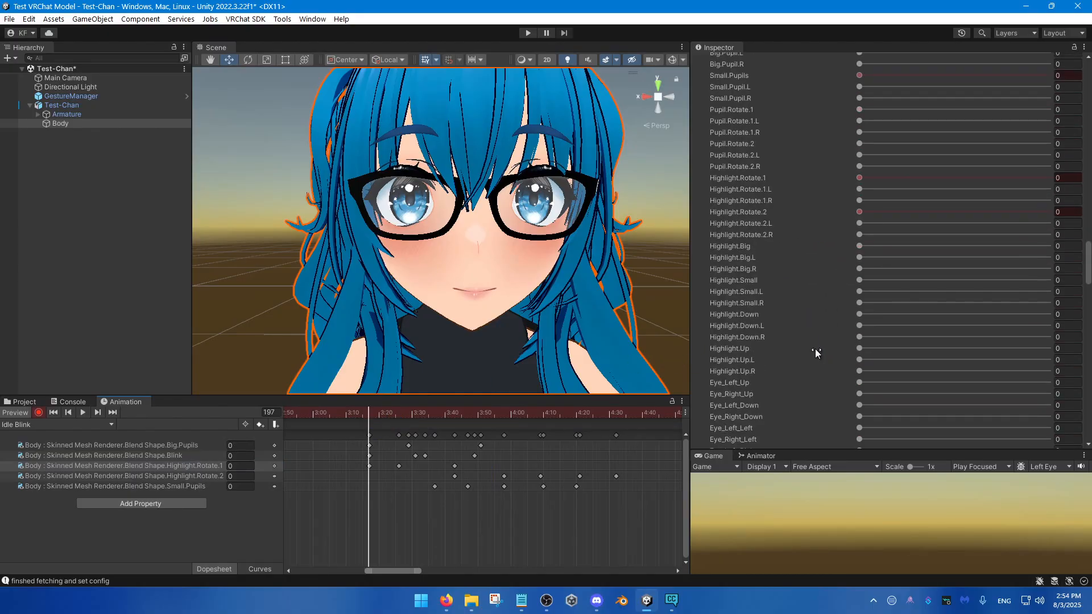
scroll(817, 347, up, 15)
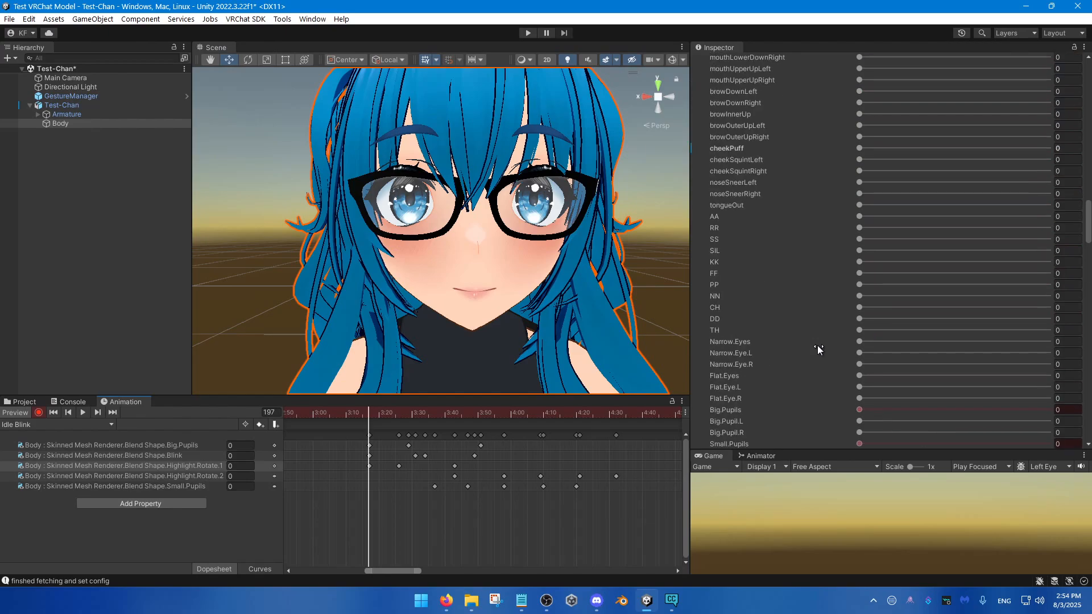
scroll(819, 341, up, 10)
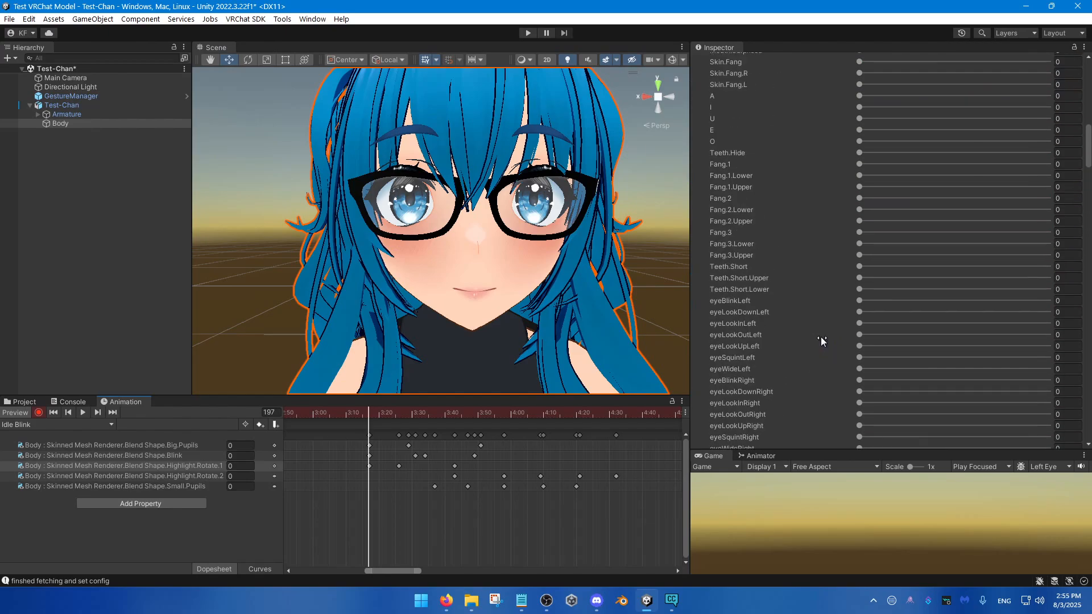
scroll(821, 302, up, 3)
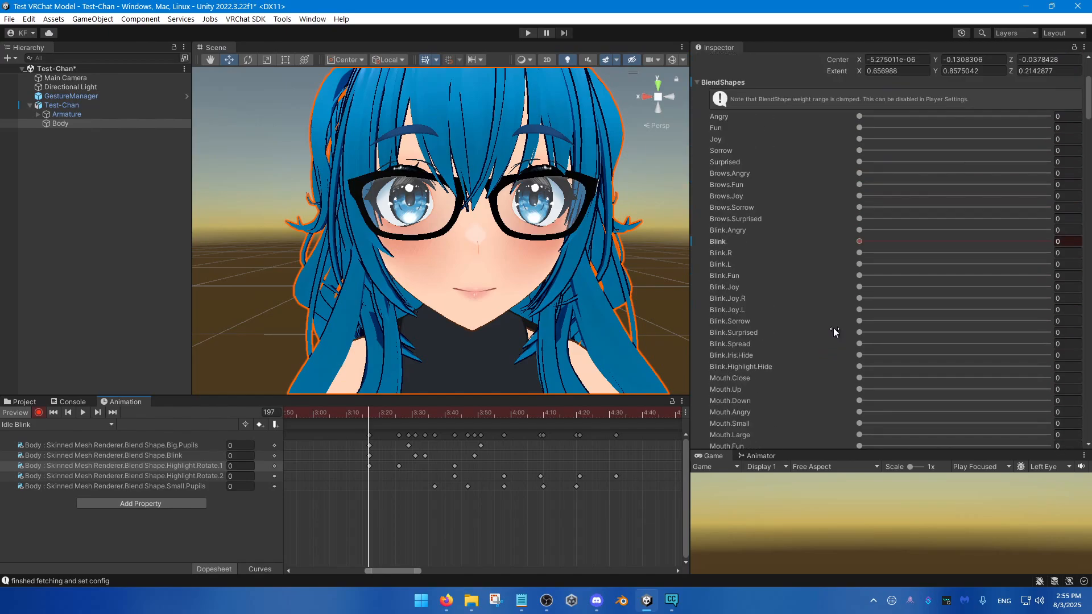
scroll(834, 341, down, 1)
drag(858, 188, 865, 213)
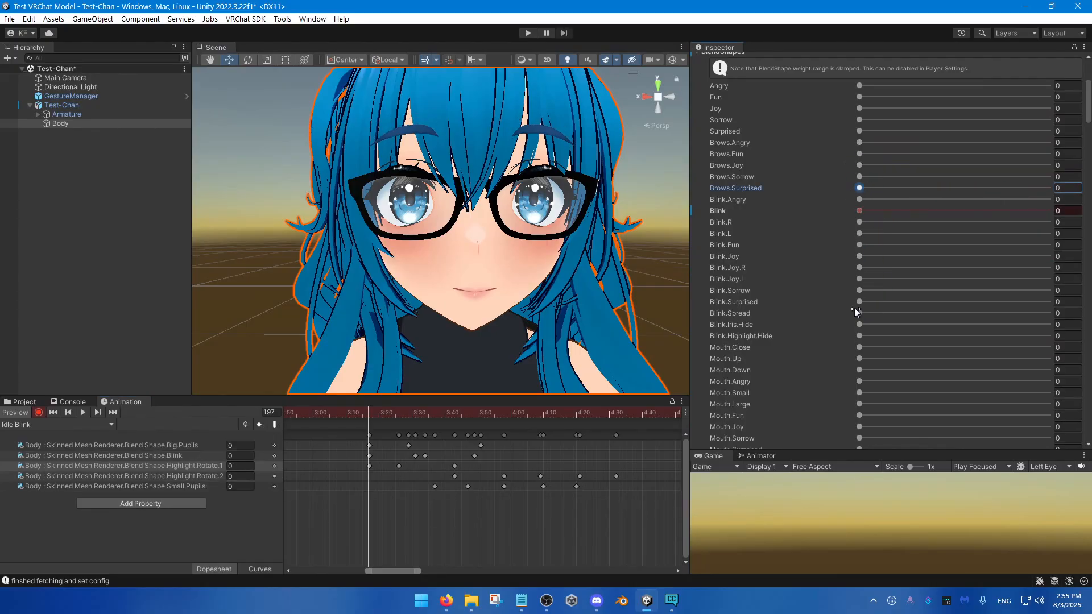
drag(860, 302, 1044, 302)
key(ctrl+z)
Step: Key the Blink.Spread blend shape at 0 on frames 197 and 217, and raise it about halfway at about frame 229
drag(860, 313, 732, 376)
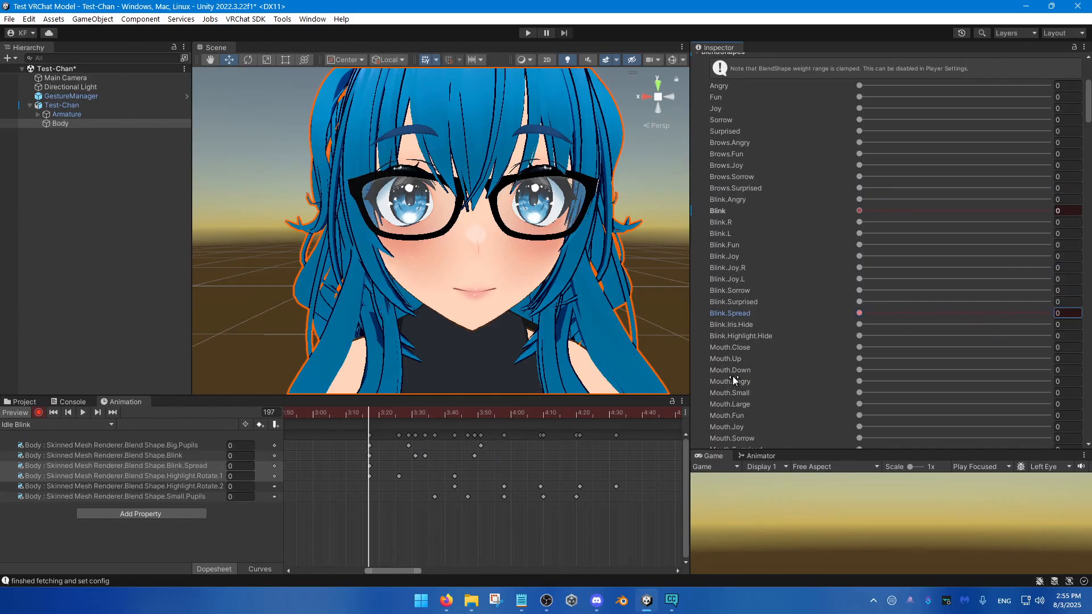
drag(412, 422, 436, 424)
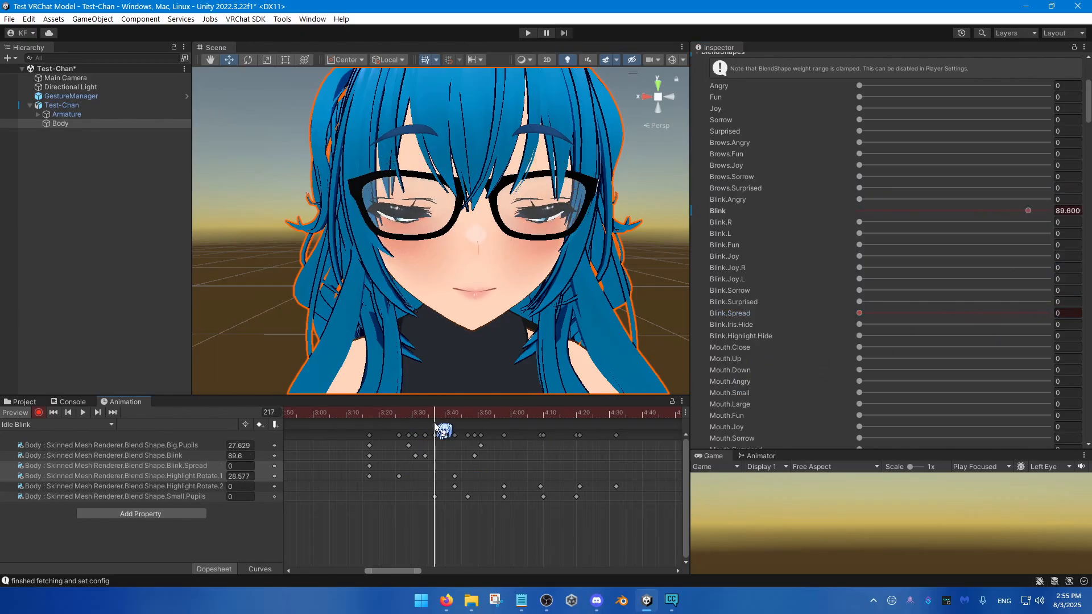
click(860, 313)
mouse_move(480, 422)
mouse_down()
mouse_move(500, 422)
mouse_move(456, 421)
mouse_move(476, 423)
mouse_up()
click(863, 313)
drag(868, 313, 963, 314)
Step: Key Blink.Spread at about 6 on frame 240, about 83 on frame 249, and 0 on frame 260
drag(485, 420, 510, 418)
drag(884, 311, 869, 318)
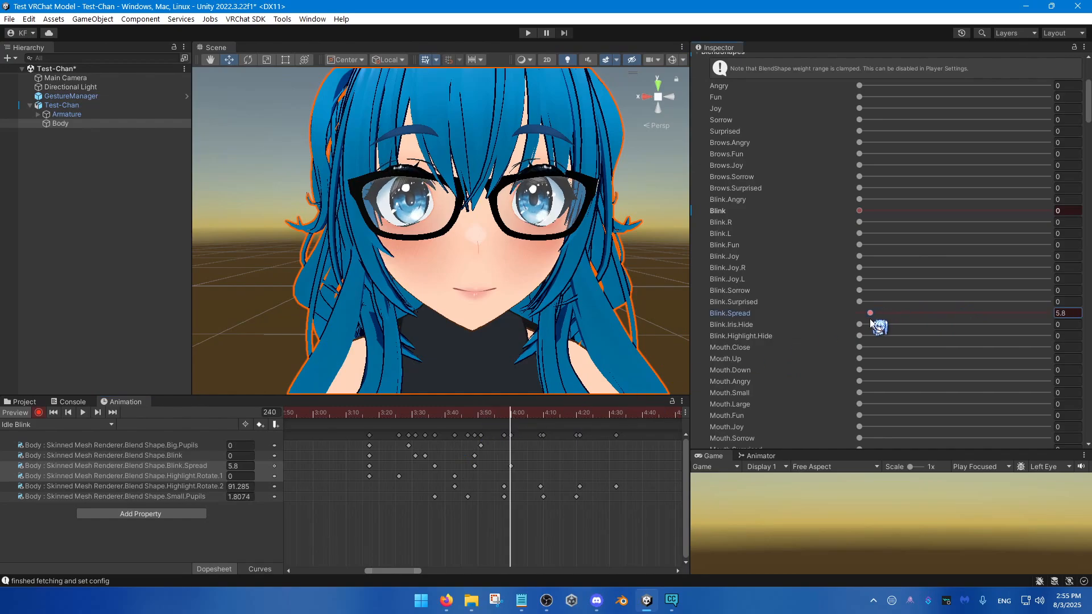
drag(535, 414, 540, 415)
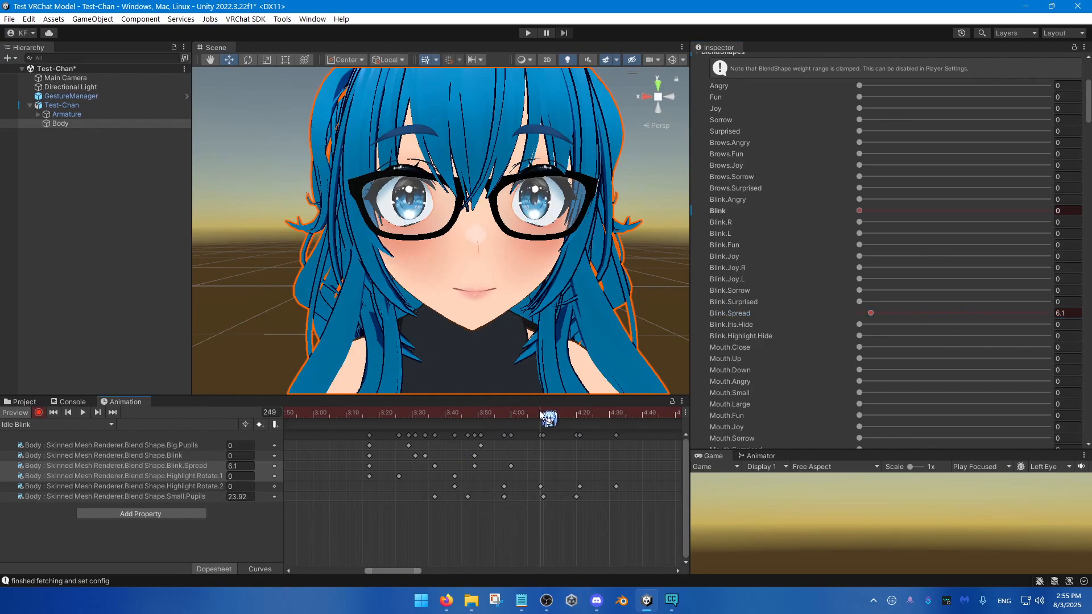
drag(881, 316, 1009, 313)
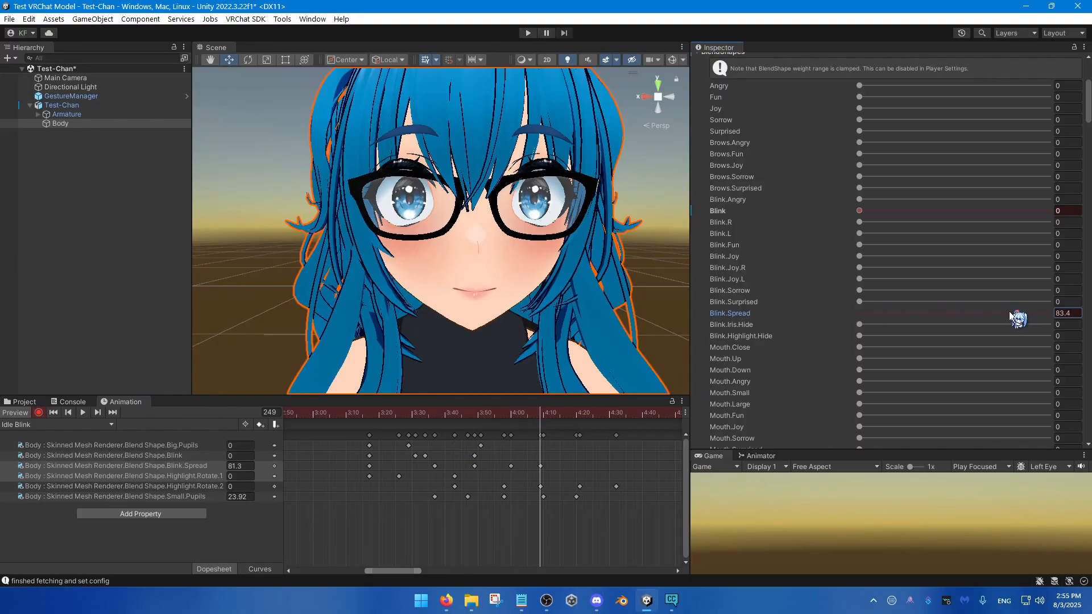
click(576, 413)
click(897, 314)
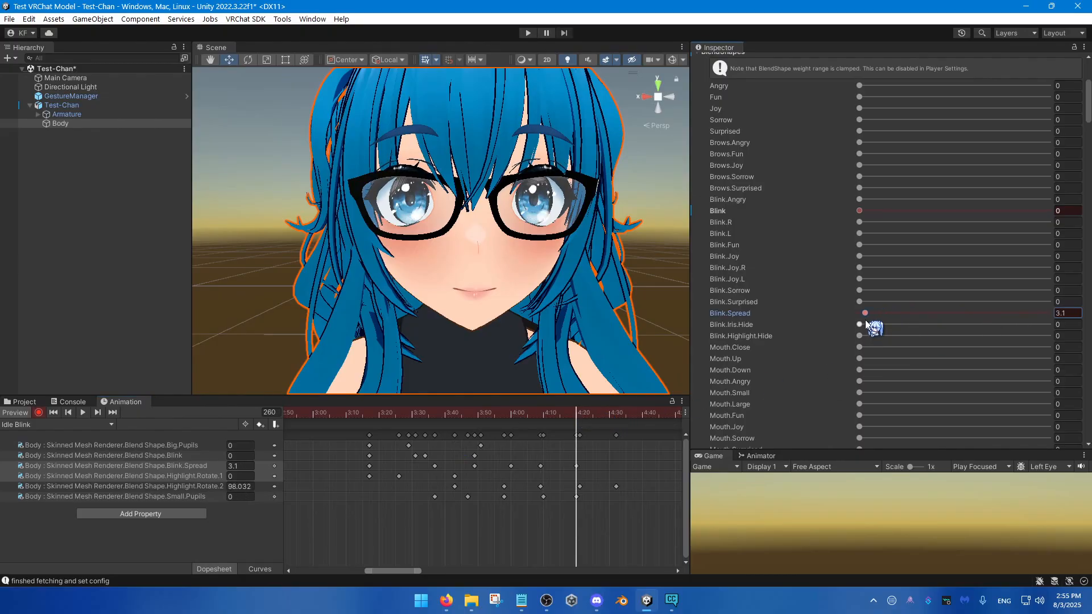
drag(865, 320, 786, 332)
Step: Play back the blink with the spread motion and return to frame 197
click(368, 415)
key(space)
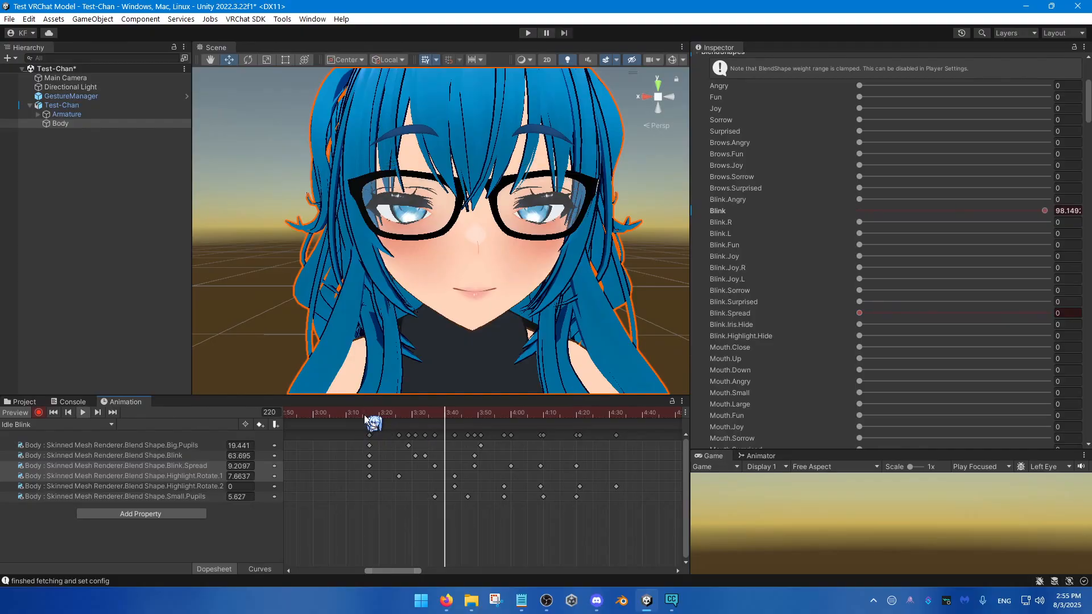
click(471, 415)
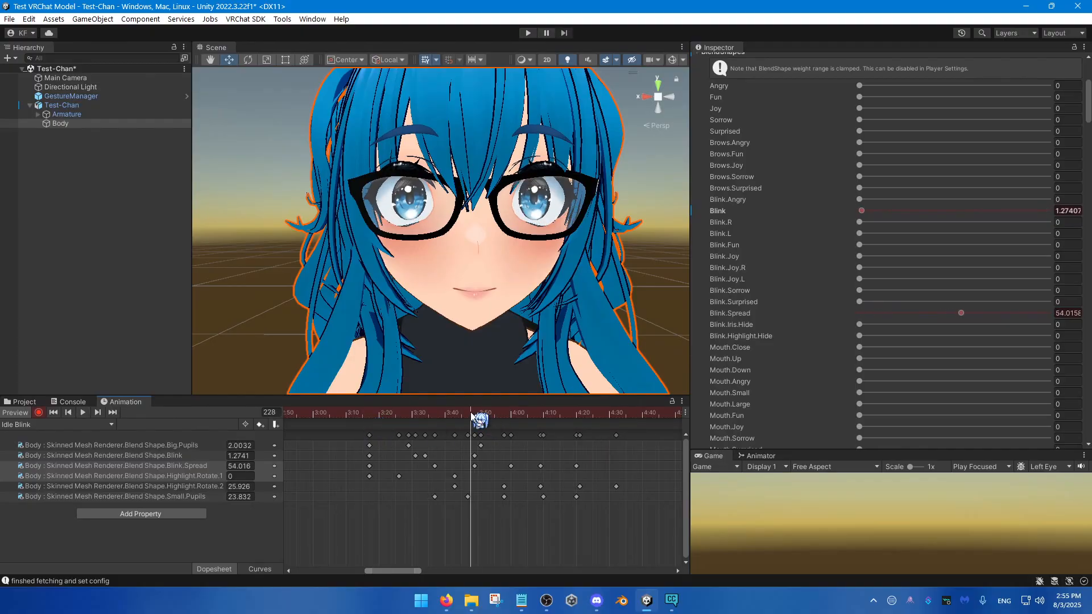
scroll(389, 497, down, 1)
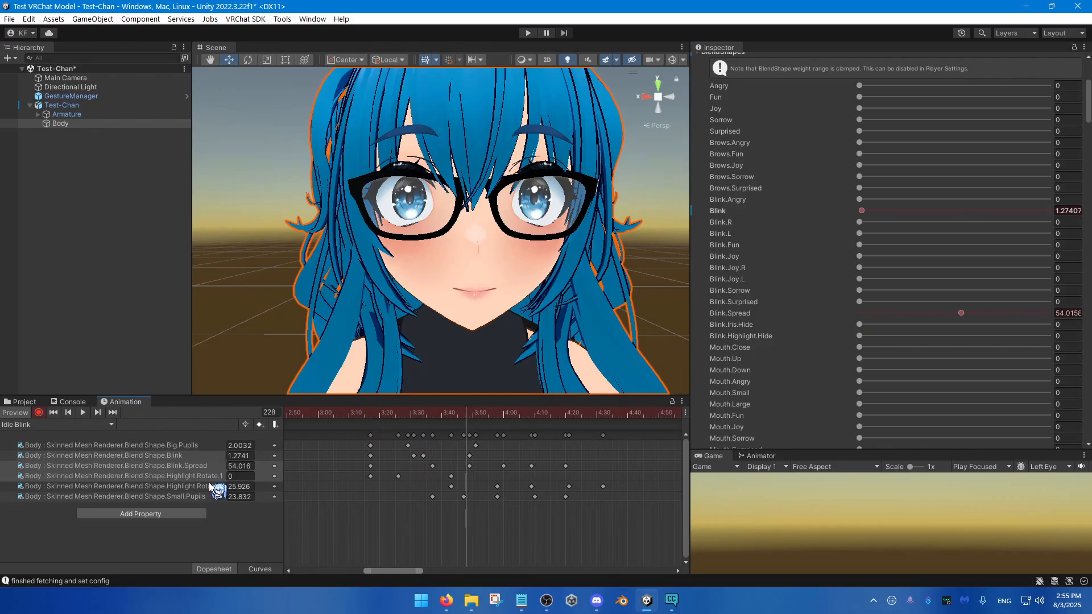
click(369, 414)
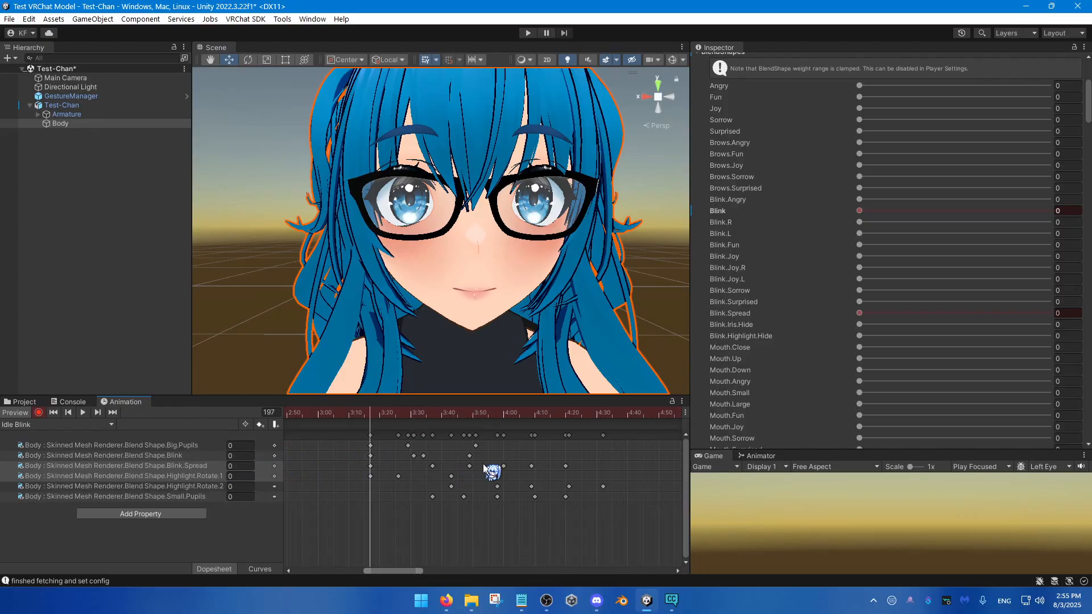
Step: Stretch the Blink.Spread keys from frame 217 onward, and the Small.Pupils keys likewise, so both sets end at about frame 276
mouse_move(436, 465)
mouse_down()
mouse_move(371, 469)
mouse_move(423, 467)
mouse_up()
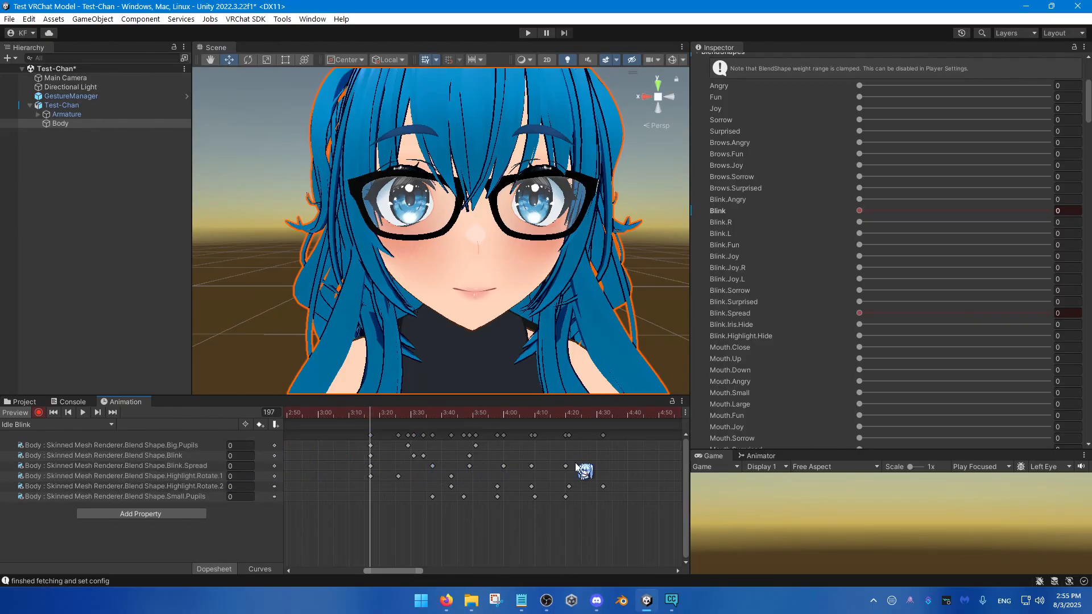
drag(576, 464, 418, 473)
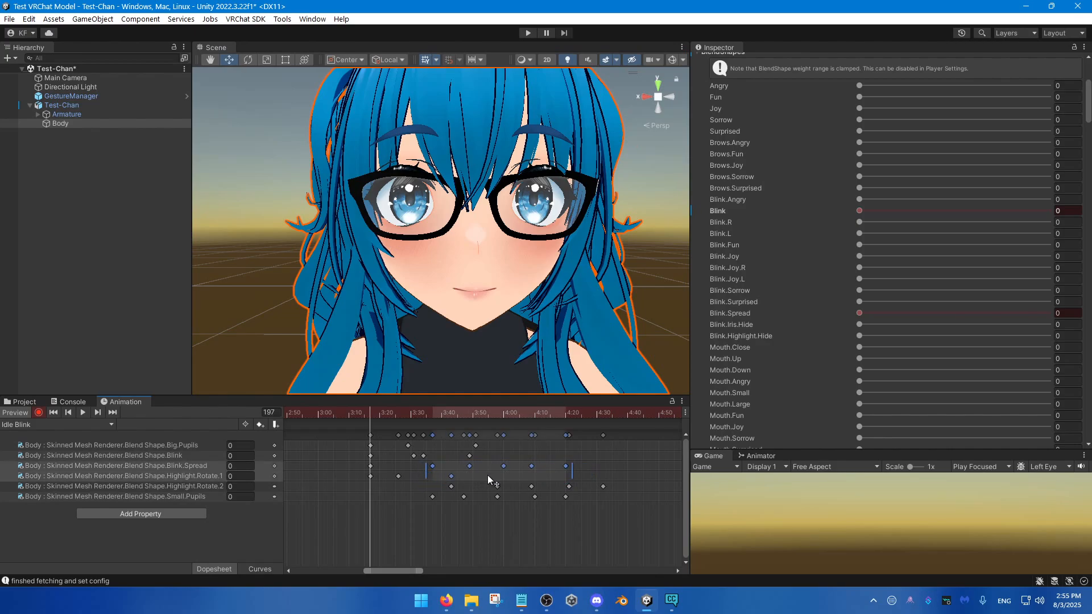
click(588, 461)
drag(446, 482, 423, 469)
drag(575, 465, 626, 467)
key(space)
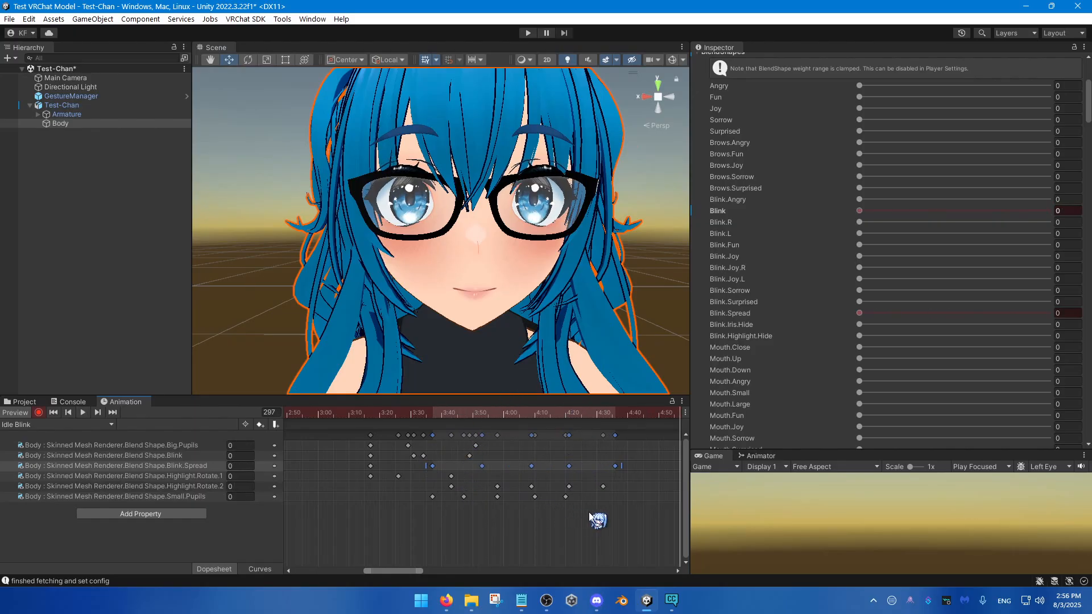
drag(597, 509, 417, 493)
drag(572, 497, 618, 503)
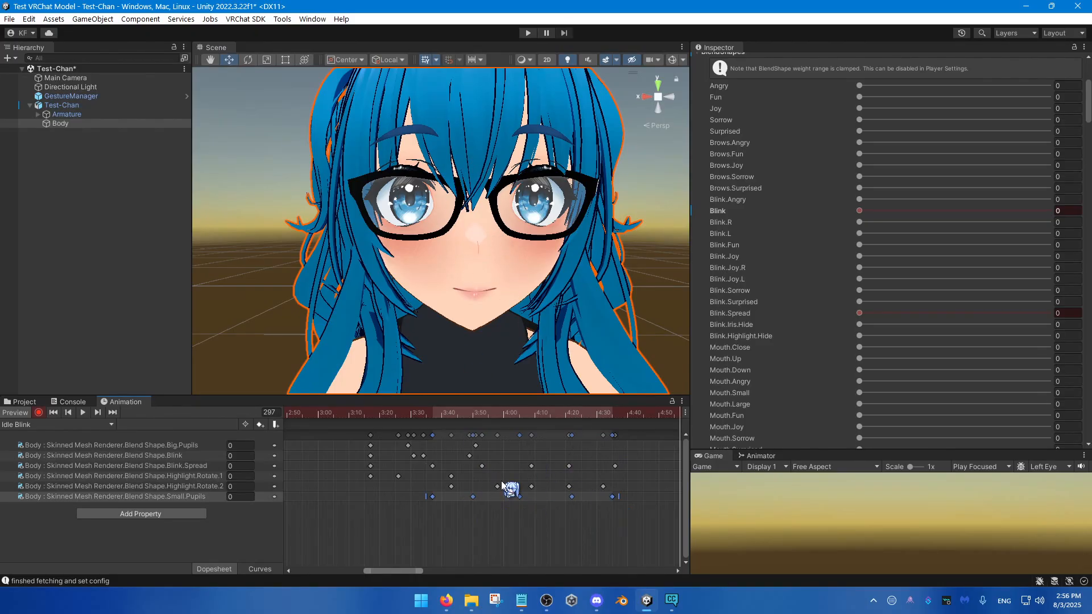
Step: Play back the slowed blink with a closer view of the eyes, and return to frame 197
click(375, 418)
key(space)
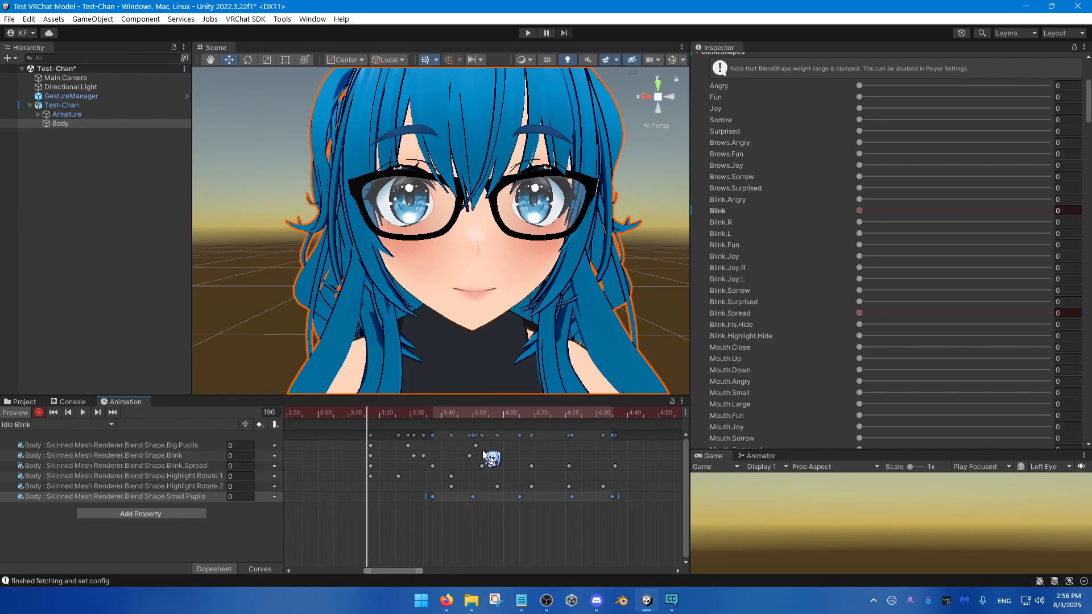
key(space)
mouse_move(520, 340)
right_down()
mouse_move(538, 325)
mouse_move(536, 337)
mouse_move(527, 333)
right_up()
key(s)
key(w)
key(s)
key(w)
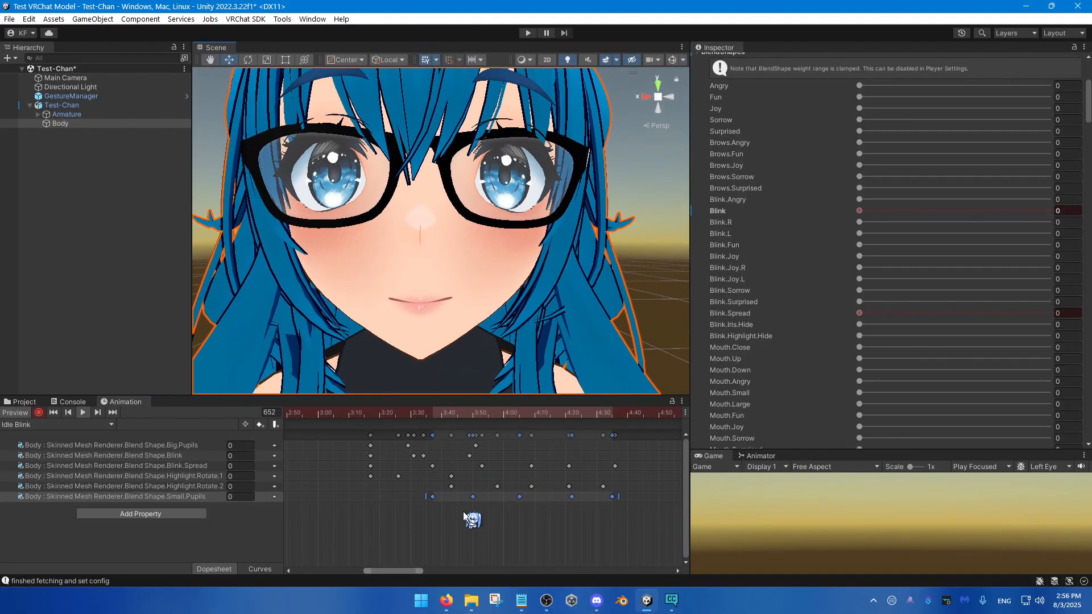
click(464, 515)
drag(372, 415, 370, 456)
Step: Delete the old Blink keys between about 8:00 and 9:15
scroll(361, 478, down, 5)
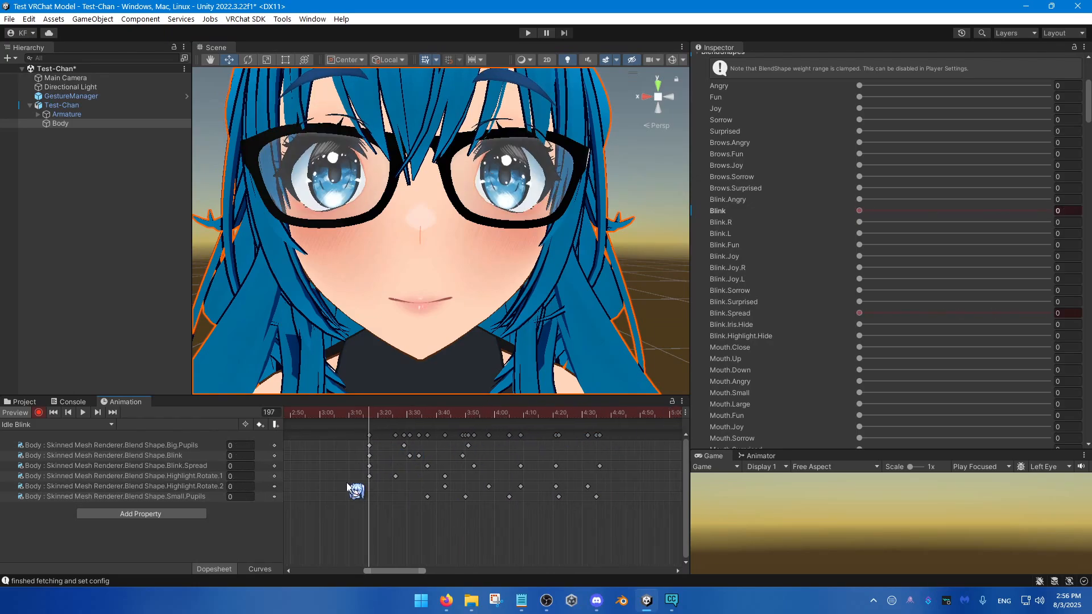
scroll(551, 482, down, 4)
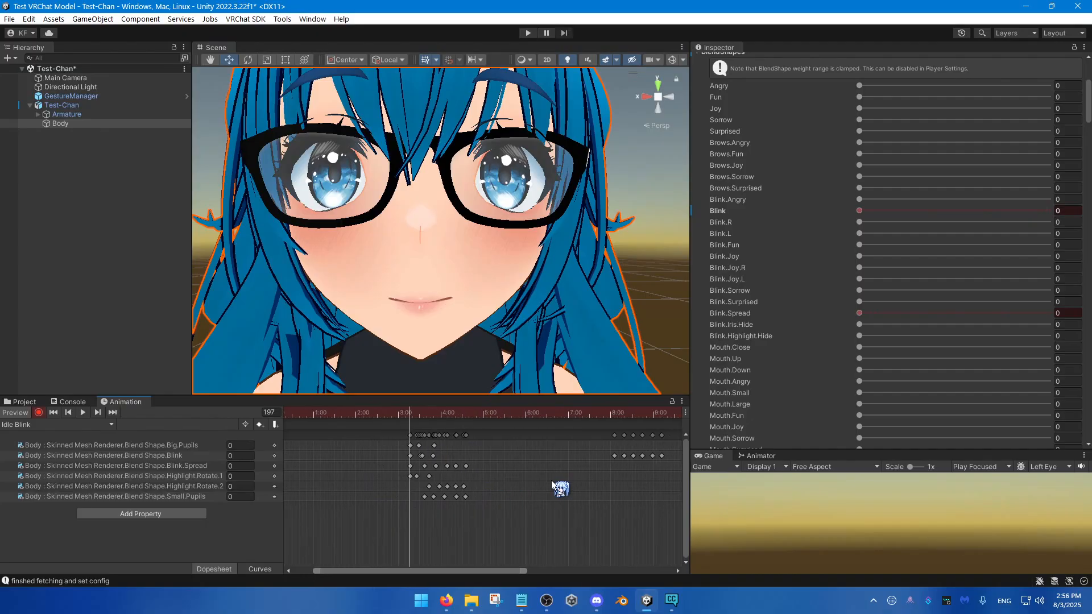
middle_drag(505, 483, 386, 484)
drag(547, 481, 473, 431)
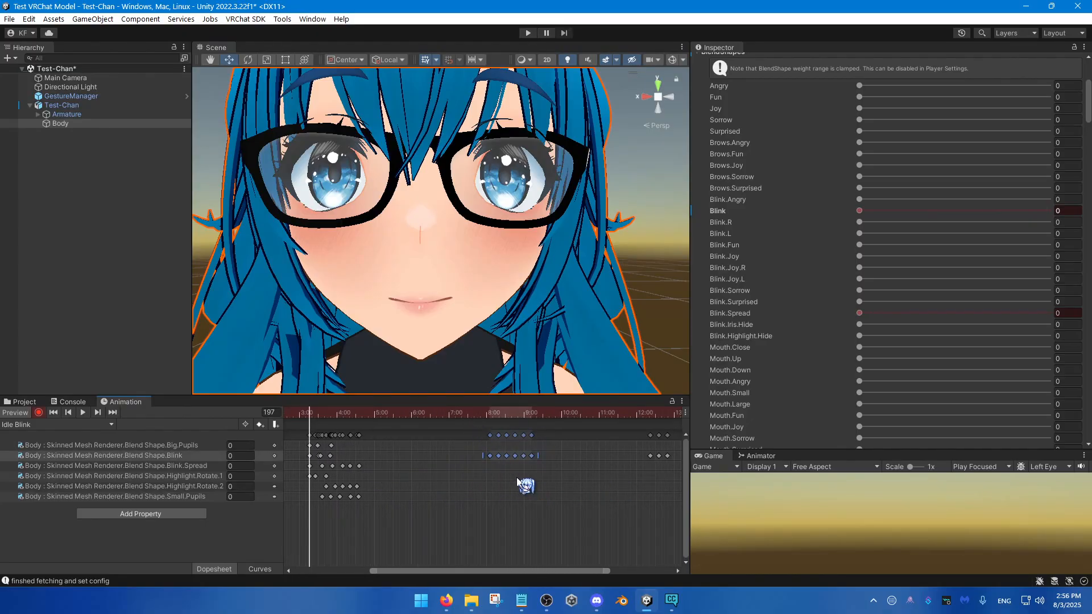
key(Delete)
Step: Copy all keys of the finished blink starting at frame 197 and paste them at frames 478 and 588
drag(401, 541, 305, 420)
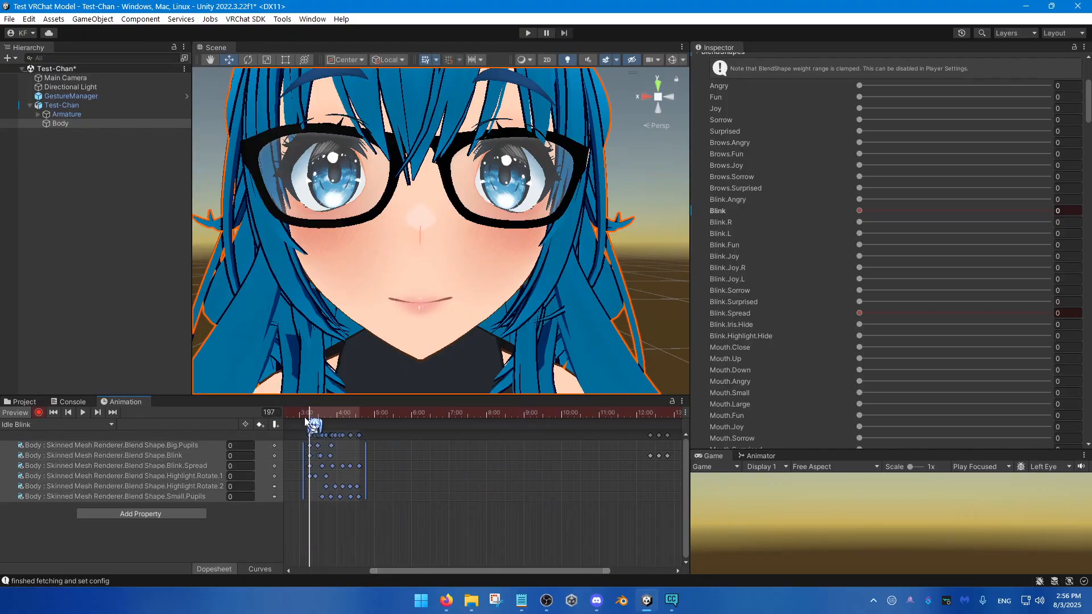
click(485, 413)
key(ctrl+v)
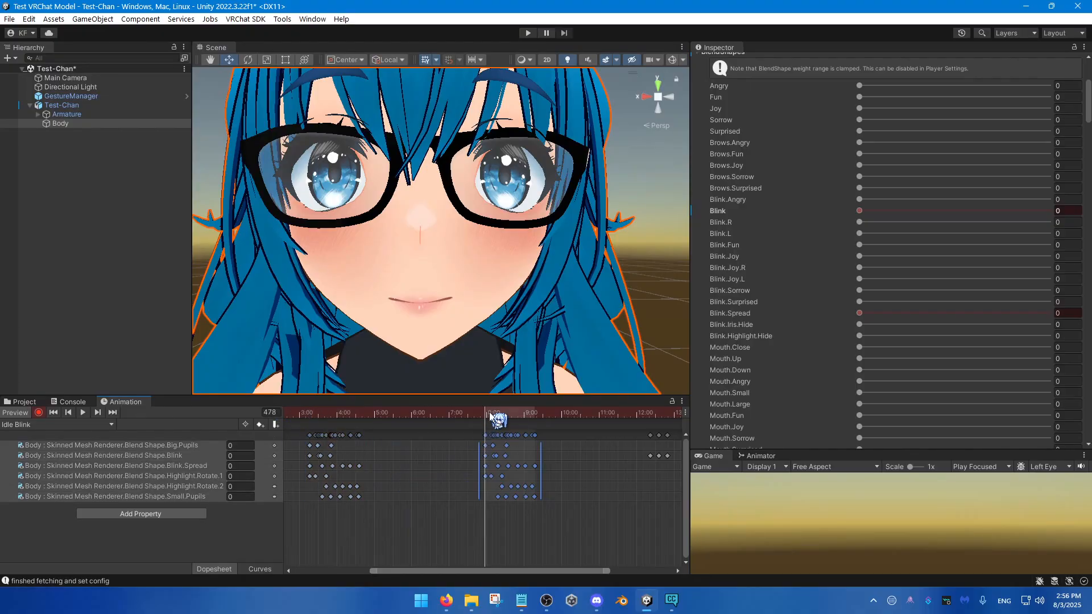
click(556, 415)
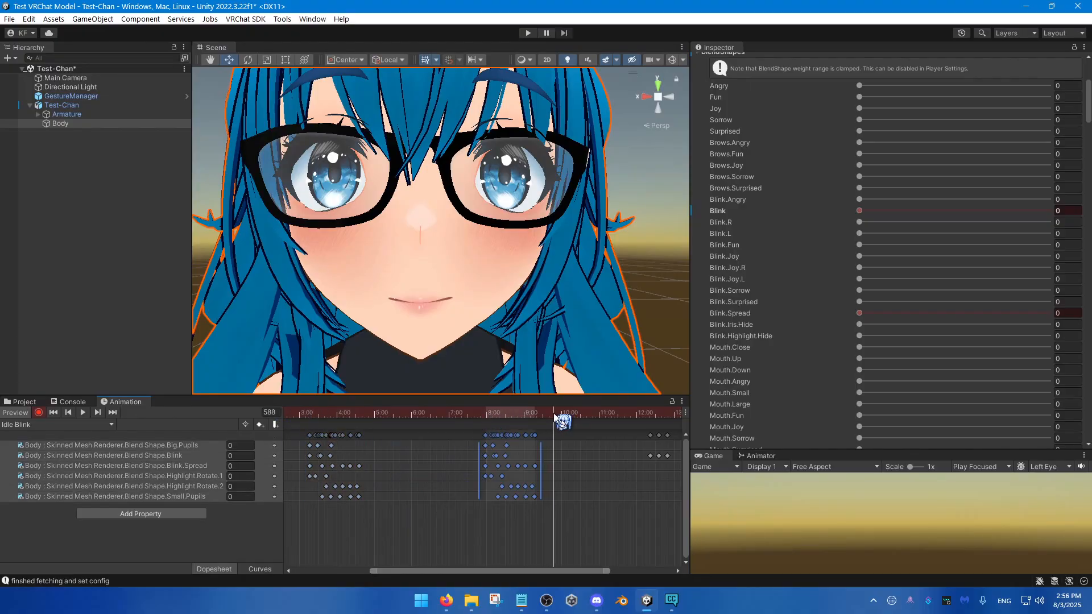
key(ctrl+v)
Step: Delete the old Blink keys between 12:00 and 13:00, and move the final Blink key out to about 18:10
middle_drag(654, 510, 429, 518)
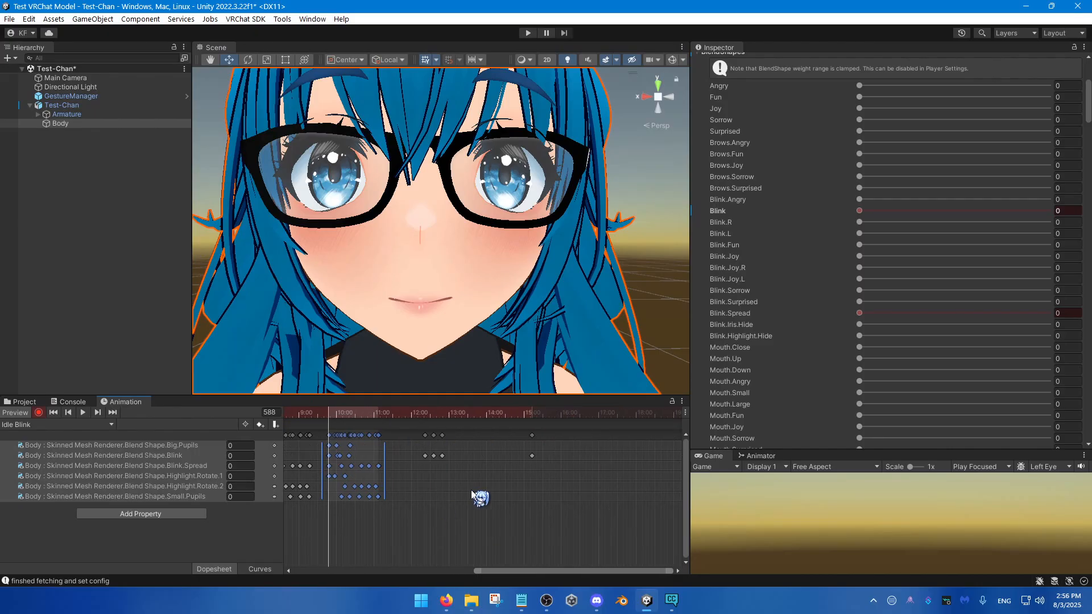
drag(568, 491, 439, 461)
drag(484, 511, 478, 425)
key(Delete)
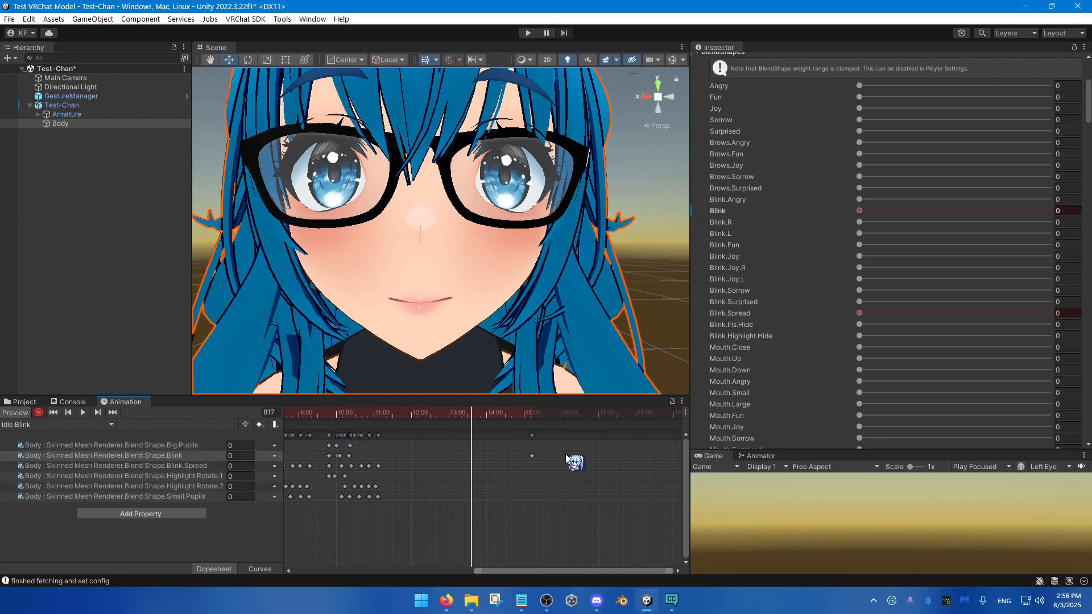
scroll(535, 499, down, 2)
middle_drag(535, 499, 489, 458)
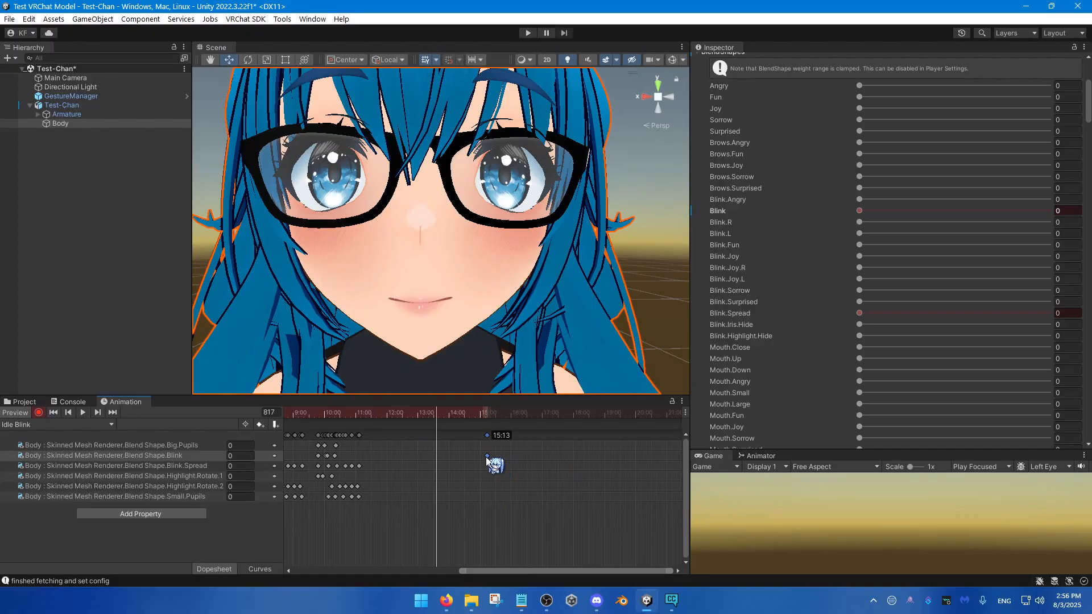
drag(486, 456, 583, 470)
Step: Paste the copied blink at frame 819, shift it to start at about 14:15, and pull the final Blink key back to about 18:00
key(ctrl+v)
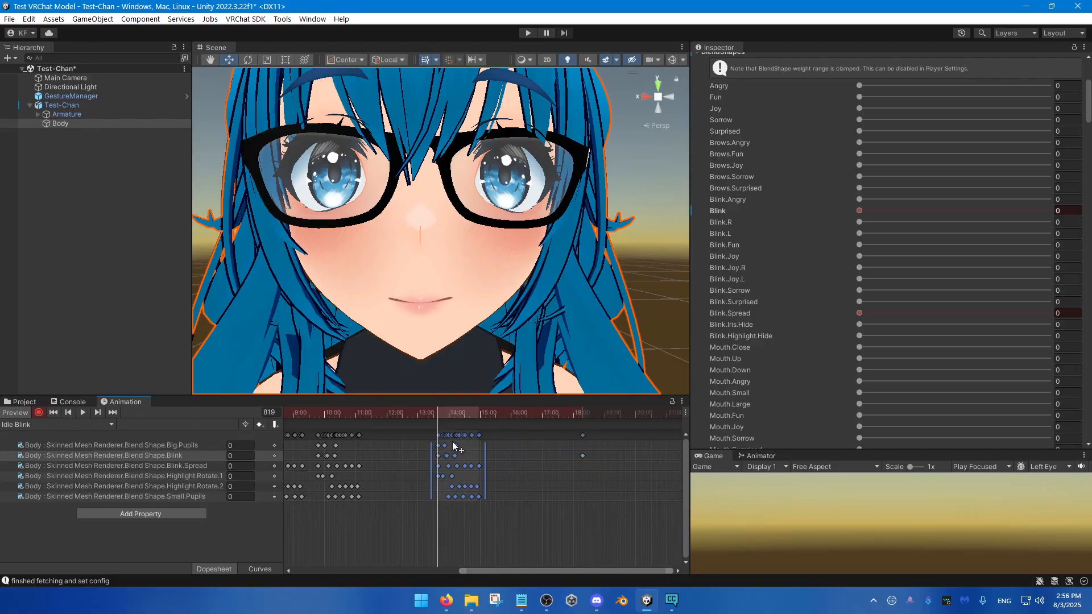
drag(453, 444, 472, 446)
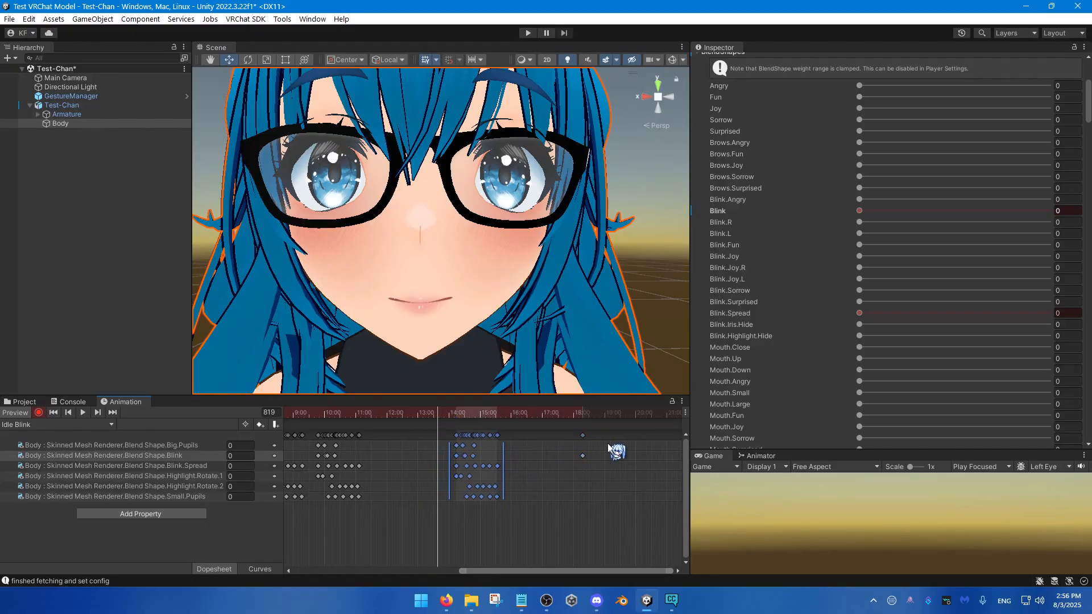
drag(582, 455, 577, 454)
Step: Play back the whole Idle Blink clip from frame 0 while watching the face
scroll(557, 467, down, 10)
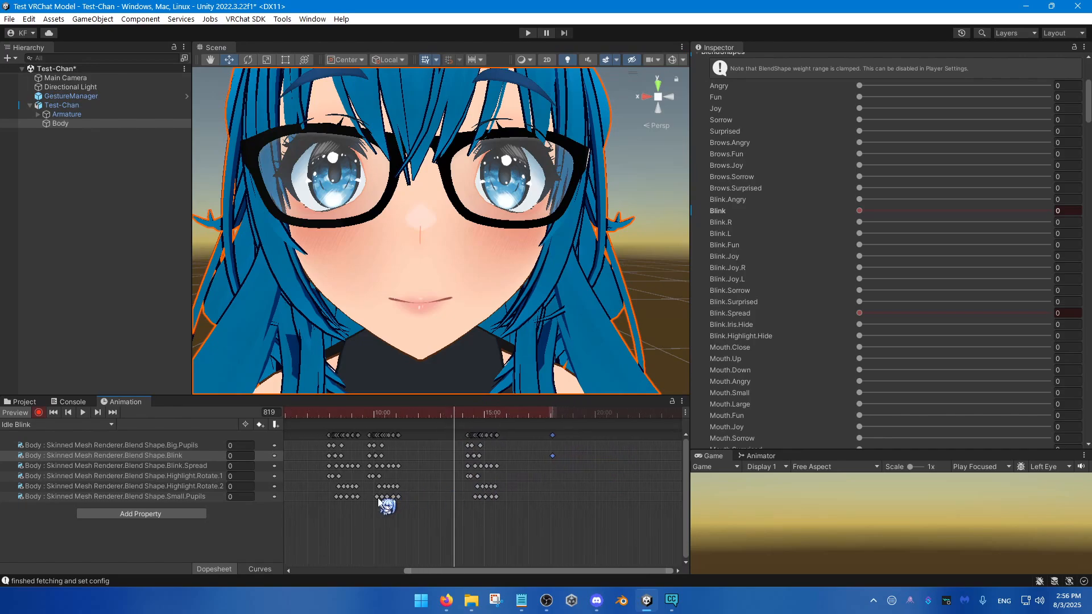
middle_drag(377, 501, 511, 495)
scroll(540, 493, down, 8)
middle_drag(441, 488, 401, 485)
drag(319, 414, 307, 423)
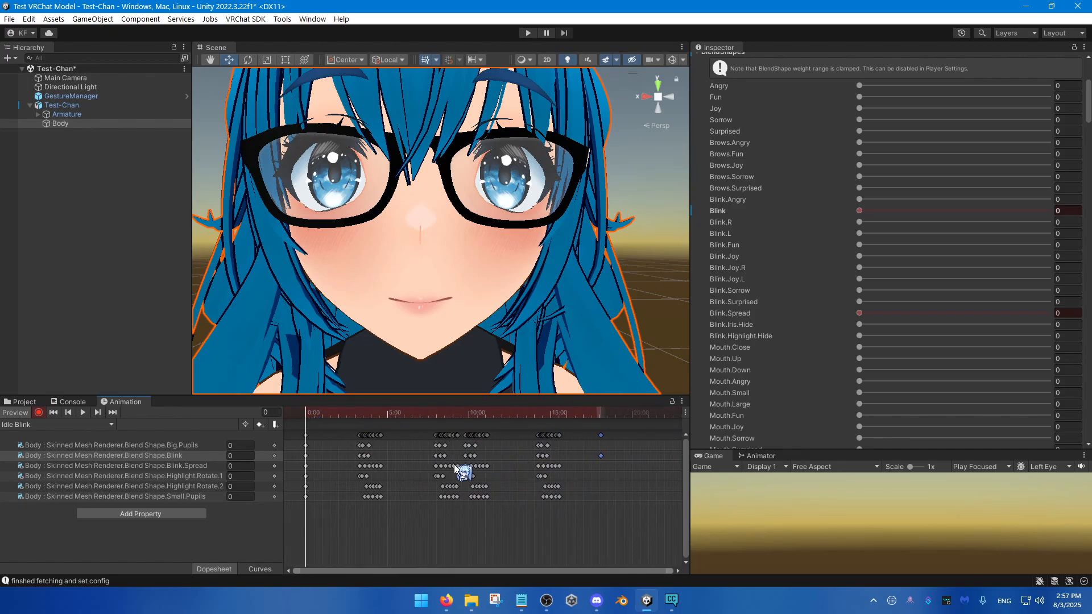
key(space)
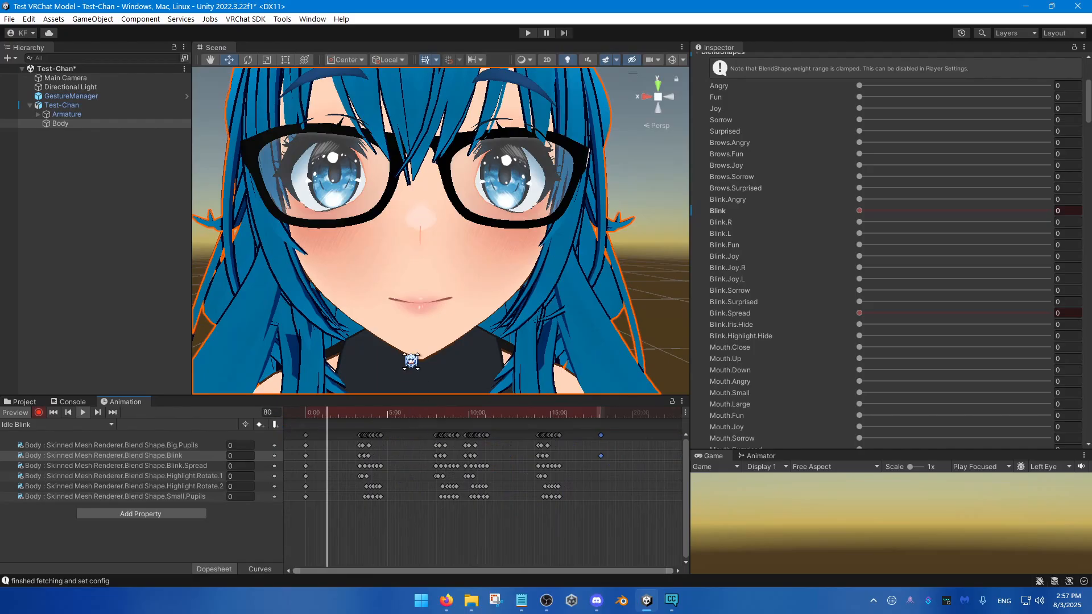
right_drag(418, 353, 402, 340)
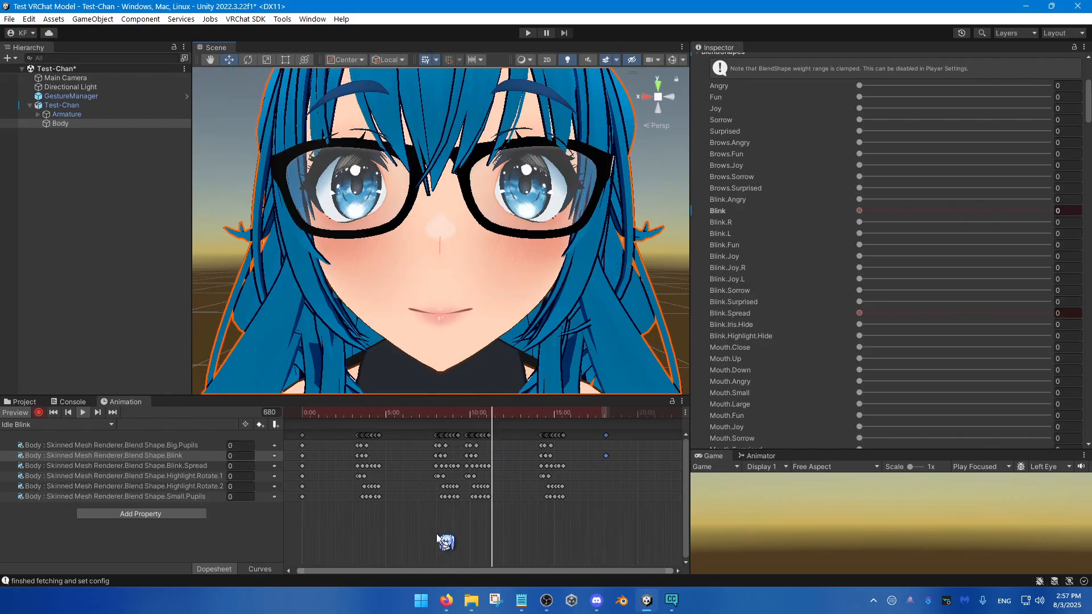
Step: Move the blink keys starting at frame 588 earlier, to about frame 552, directly after the preceding blink
scroll(472, 499, up, 2)
scroll(470, 503, up, 3)
click(422, 415)
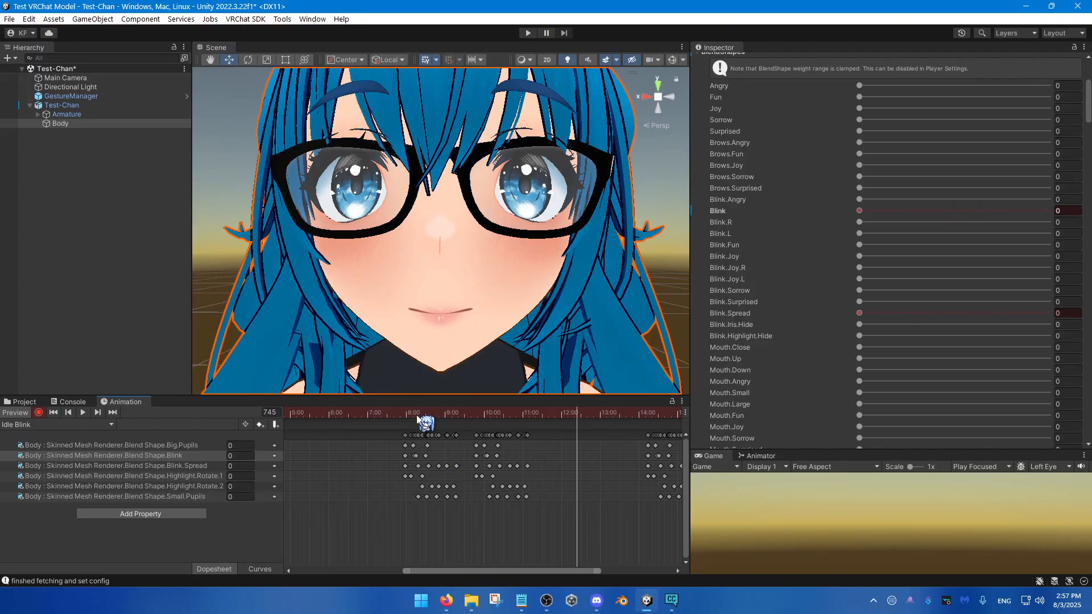
scroll(475, 478, up, 3)
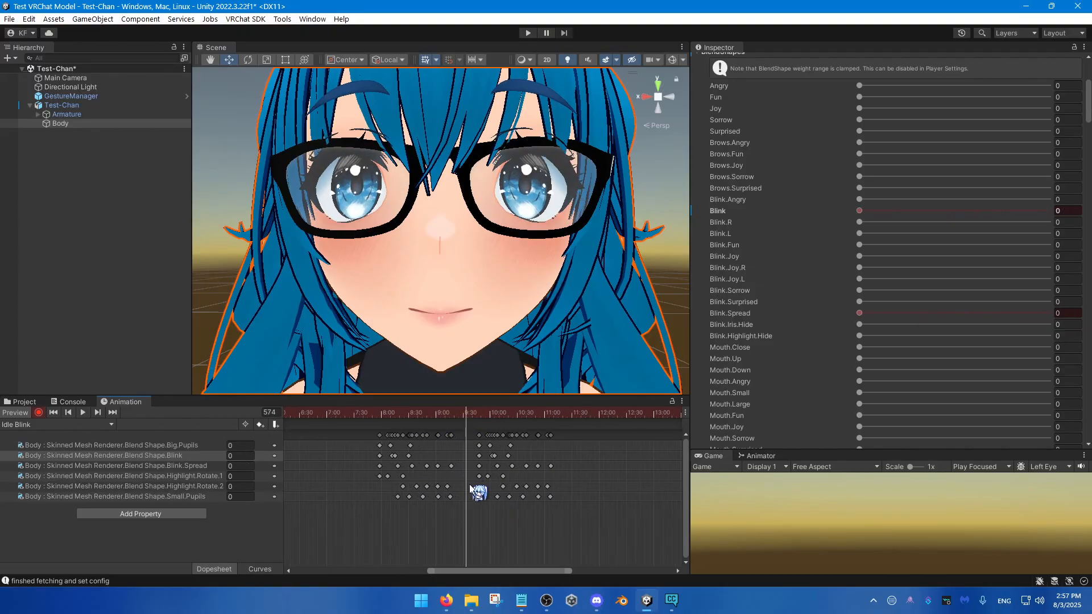
scroll(472, 500, up, 2)
drag(489, 524, 411, 421)
click(413, 415)
key(Delete)
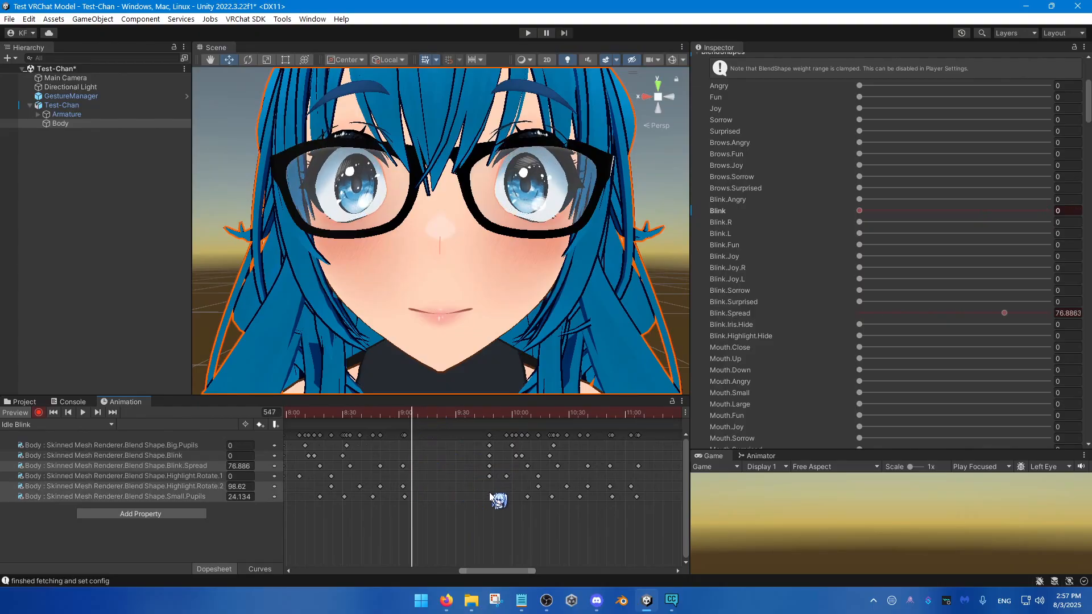
scroll(521, 499, down, 1)
drag(646, 509, 420, 455)
Step: Play back the two closely spaced blinks from frame 473
click(347, 414)
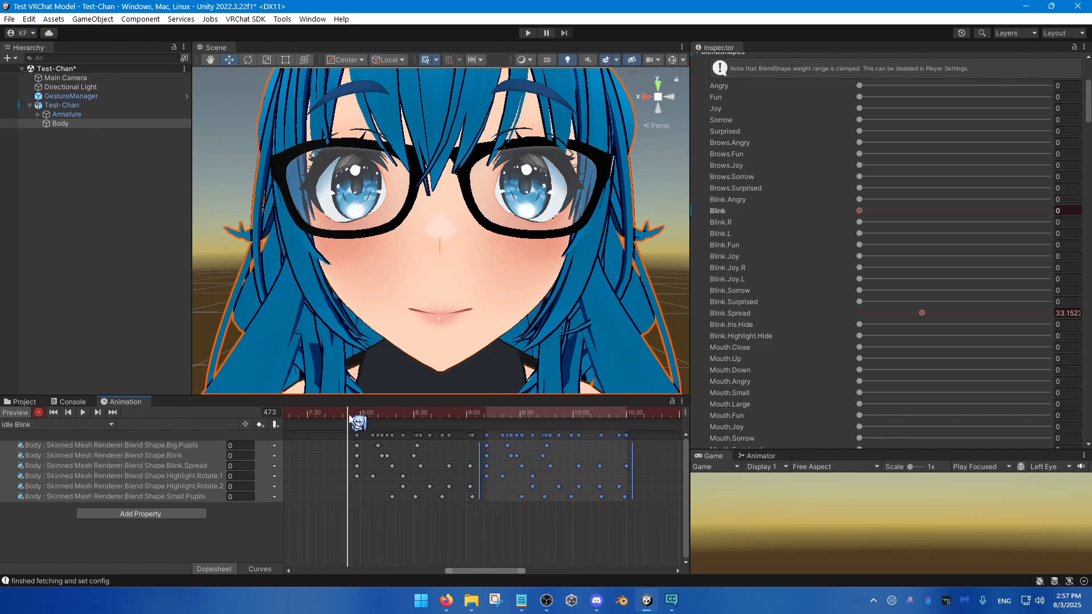
key(space)
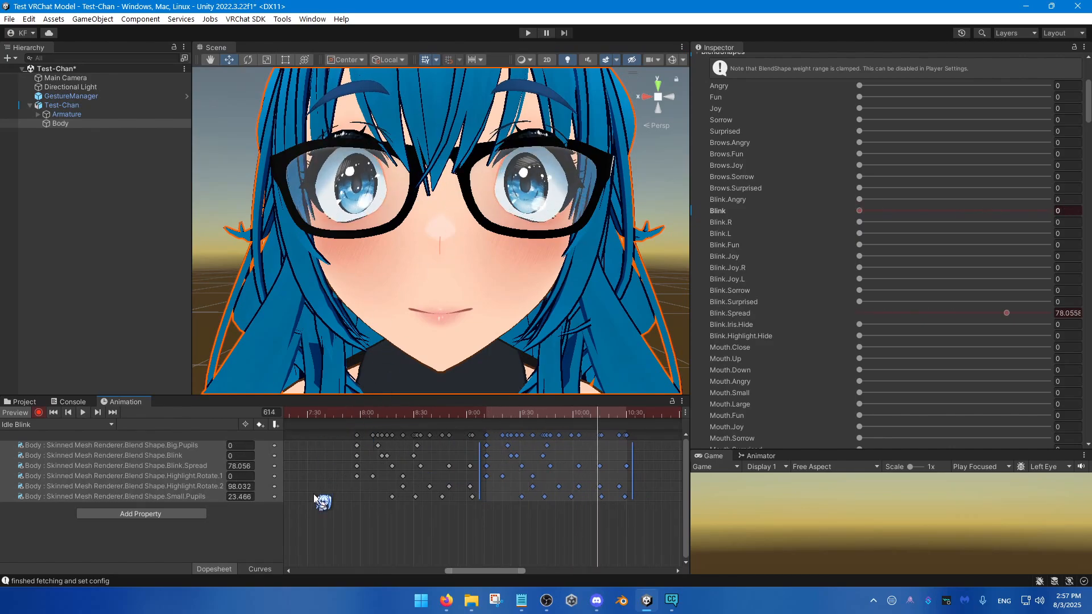
scroll(455, 515, up, 3)
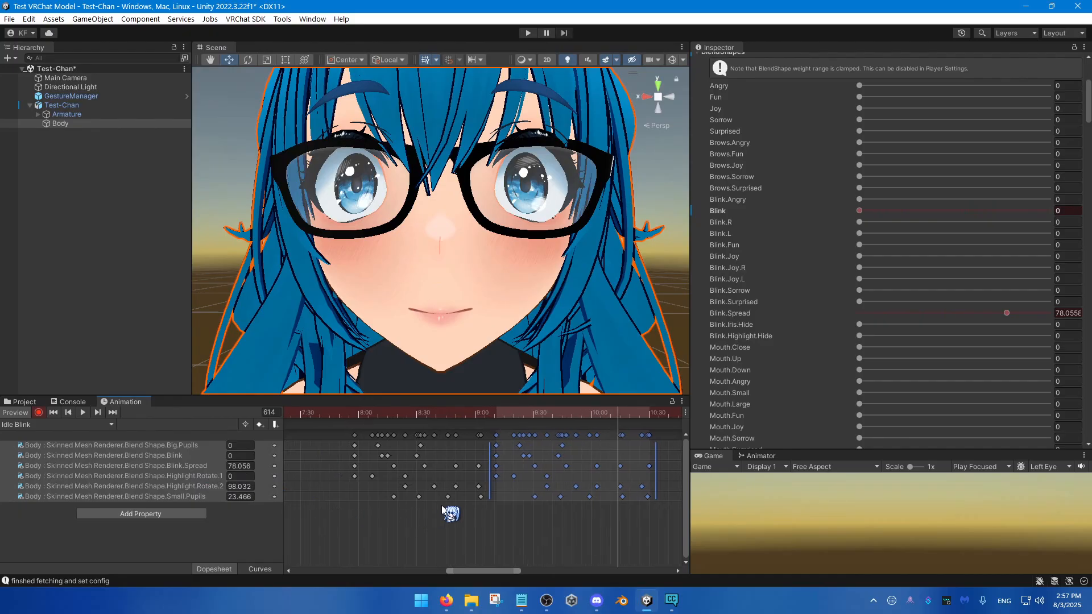
Step: Delete the Blink.Spread keys between about 8:00 and 9:00, keeping the one that starts the second blink
drag(387, 486, 488, 487)
drag(381, 462, 497, 470)
key(Delete)
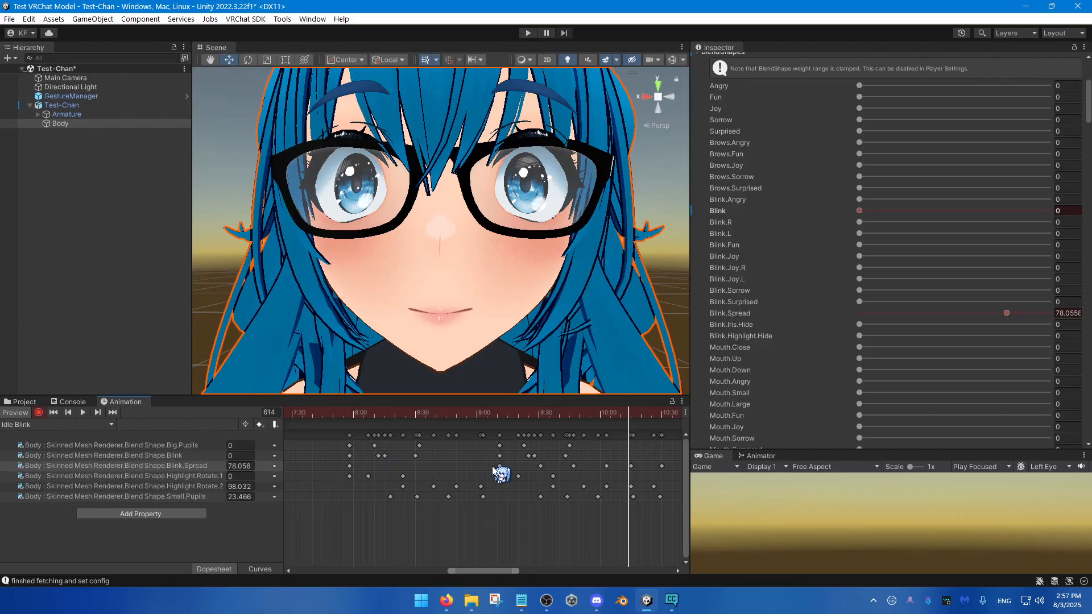
Step: Play back the closely spaced blinks from about 8:00 through the rest of the clip, watching the face from further away
click(354, 417)
key(space)
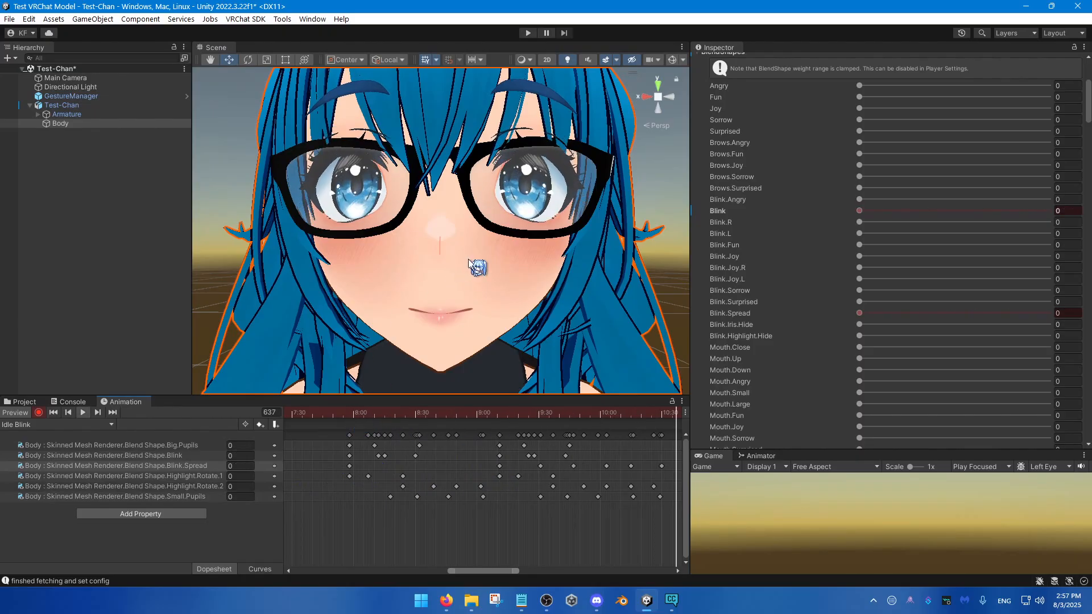
key(s)
mouse_move(468, 266)
right_down()
mouse_move(464, 294)
mouse_move(465, 286)
right_up()
key(w)
scroll(482, 516, down, 5)
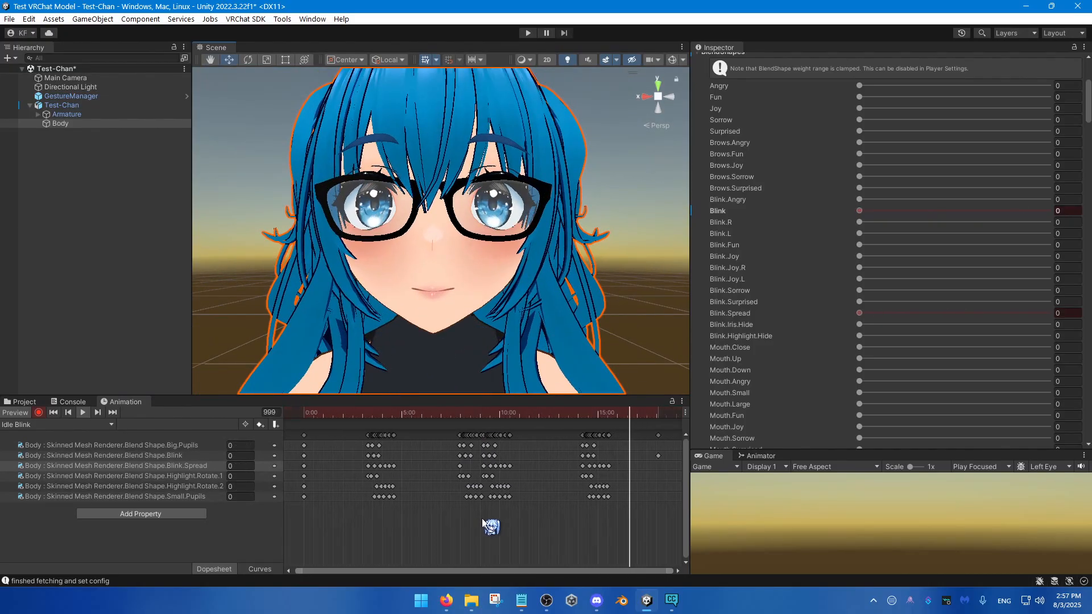
scroll(482, 517, down, 3)
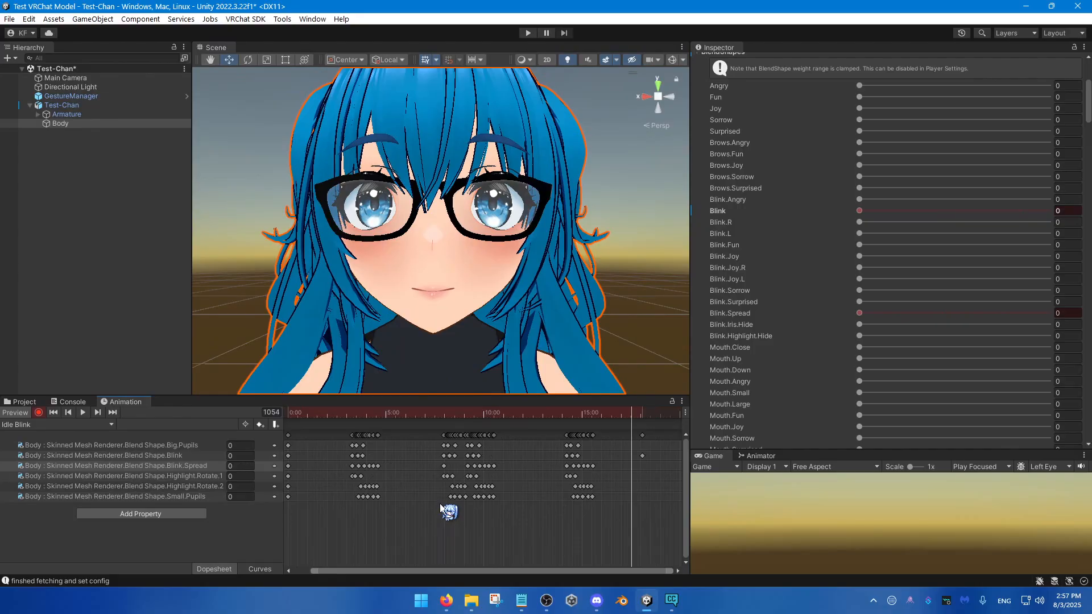
Step: Return the playhead to frame 0 and turn off keyframe recording
drag(324, 413, 239, 486)
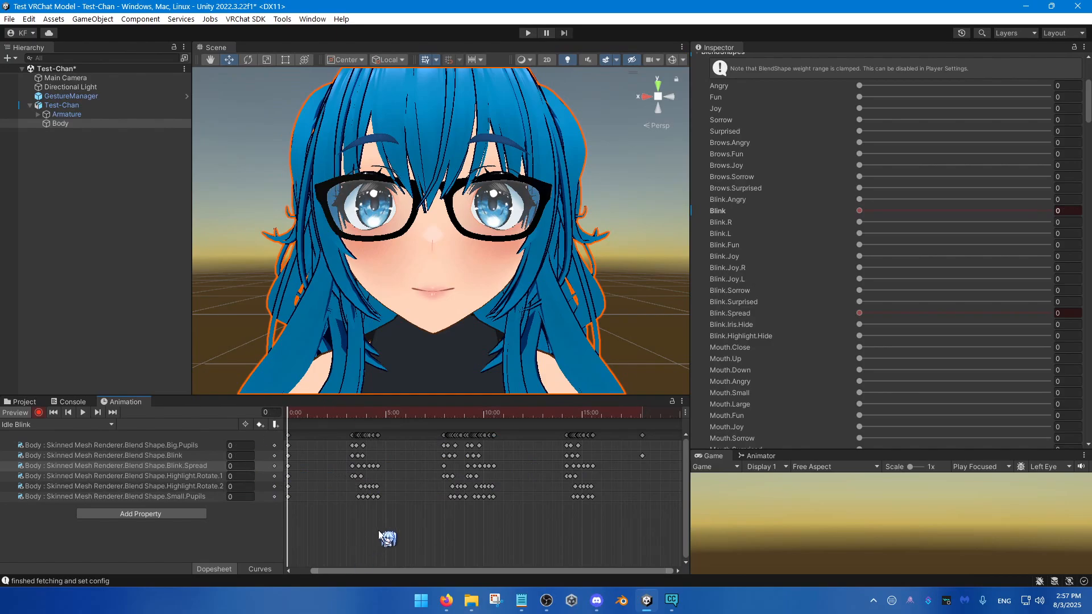
middle_drag(464, 529, 482, 524)
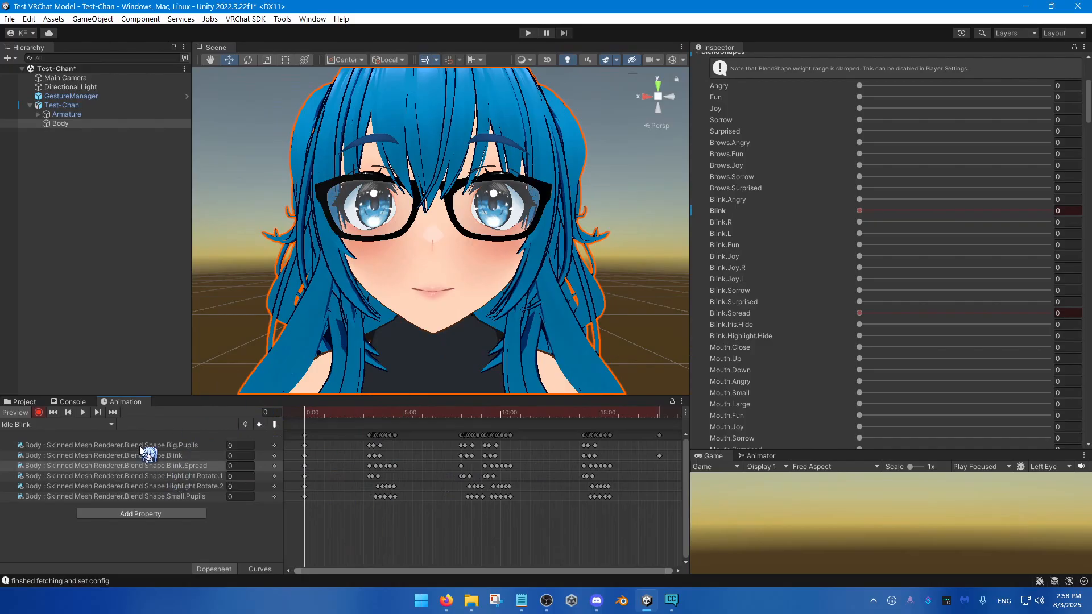
click(39, 413)
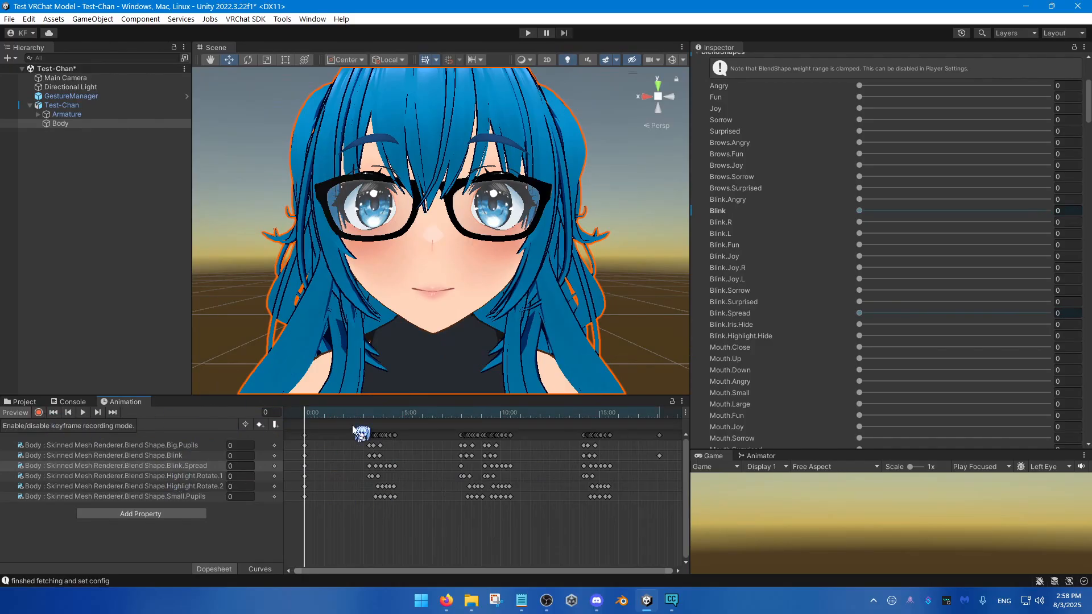
Step: Enlarge the Animator view and select the Idle Blink state in the Emotes layer
drag(794, 450, 797, 300)
click(772, 306)
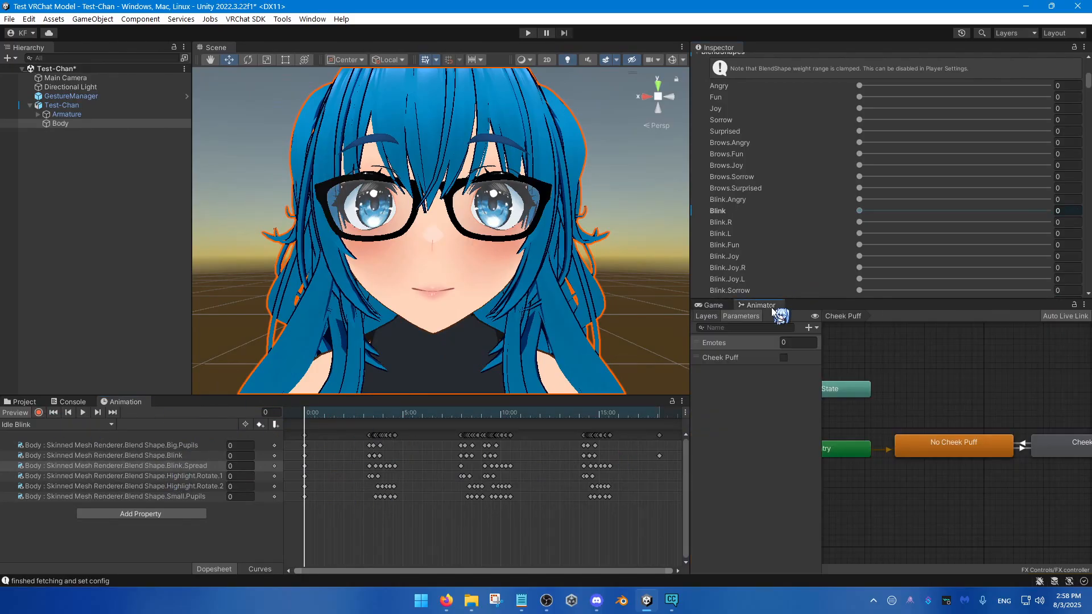
click(711, 318)
click(720, 344)
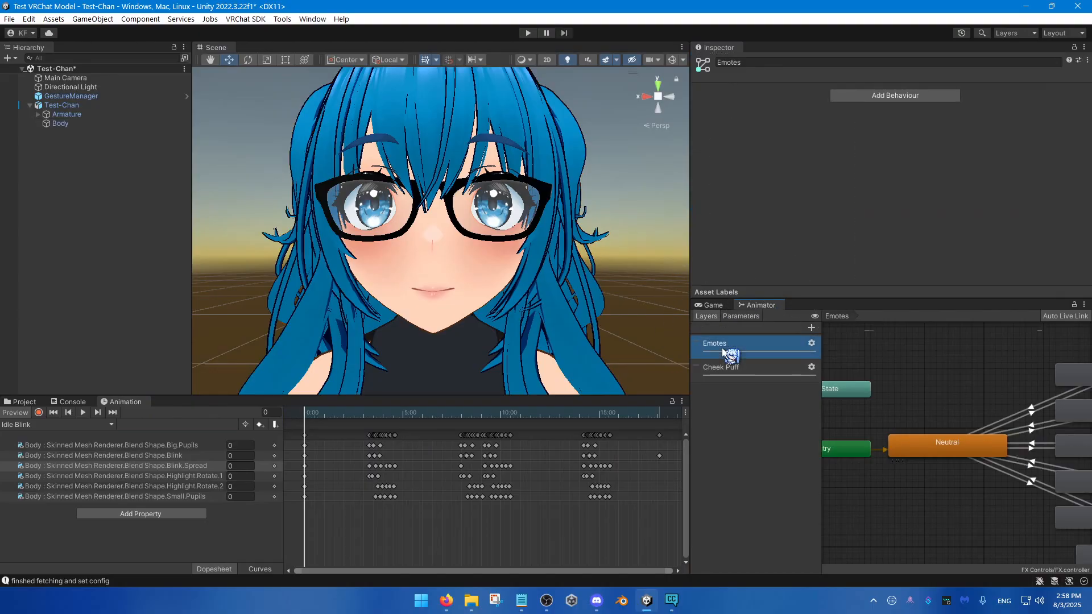
scroll(939, 477, down, 3)
scroll(949, 479, up, 4)
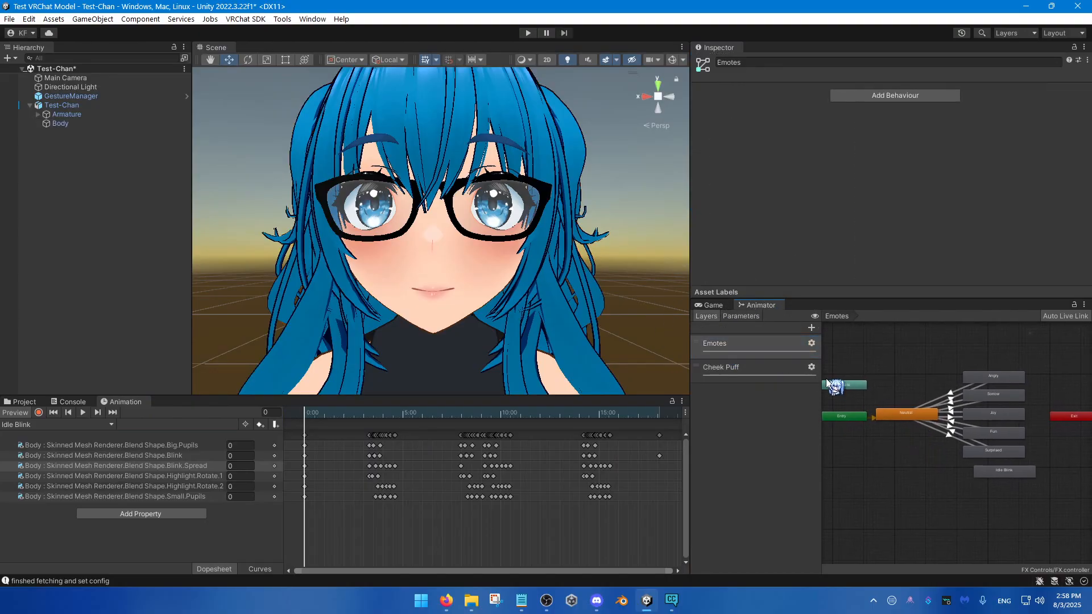
click(1002, 461)
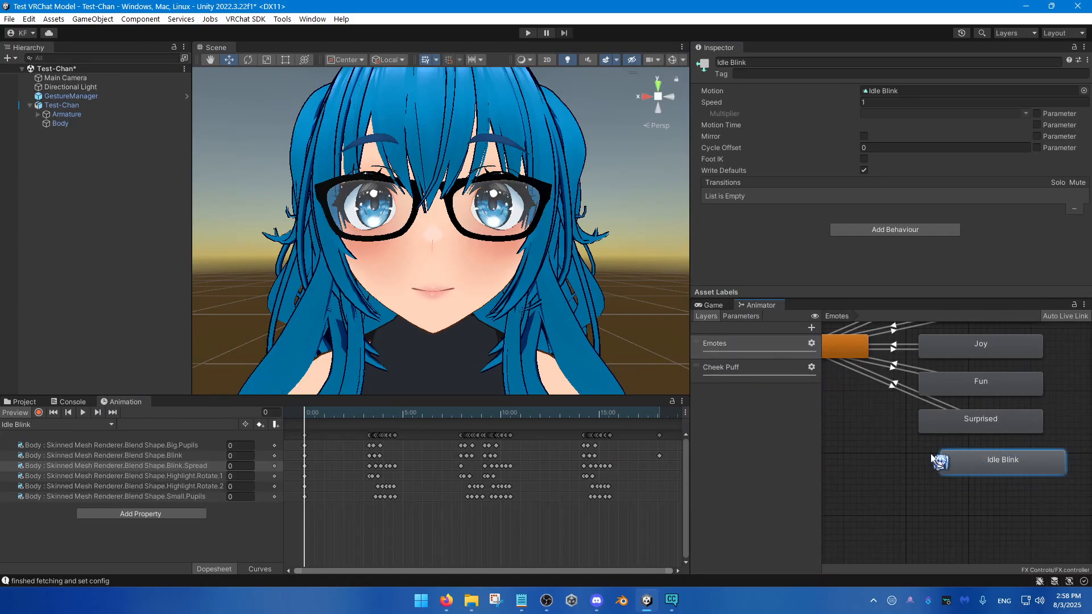
Step: Add a new animator layer named Idle Blink and move it above the Emotes layer
click(810, 328)
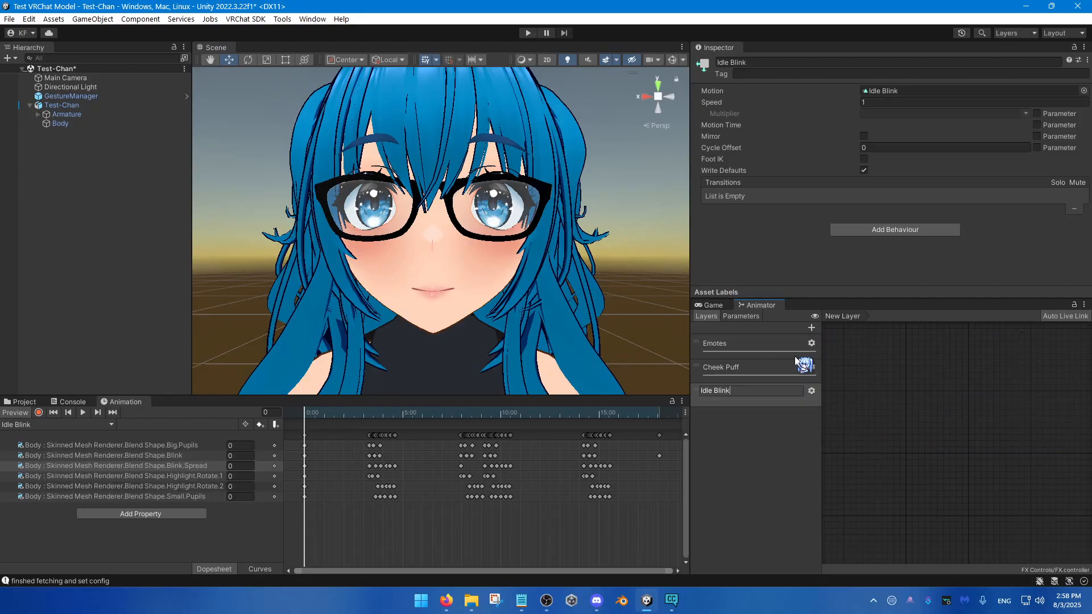
text(Idle Blink)
key(Return)
drag(739, 390, 746, 344)
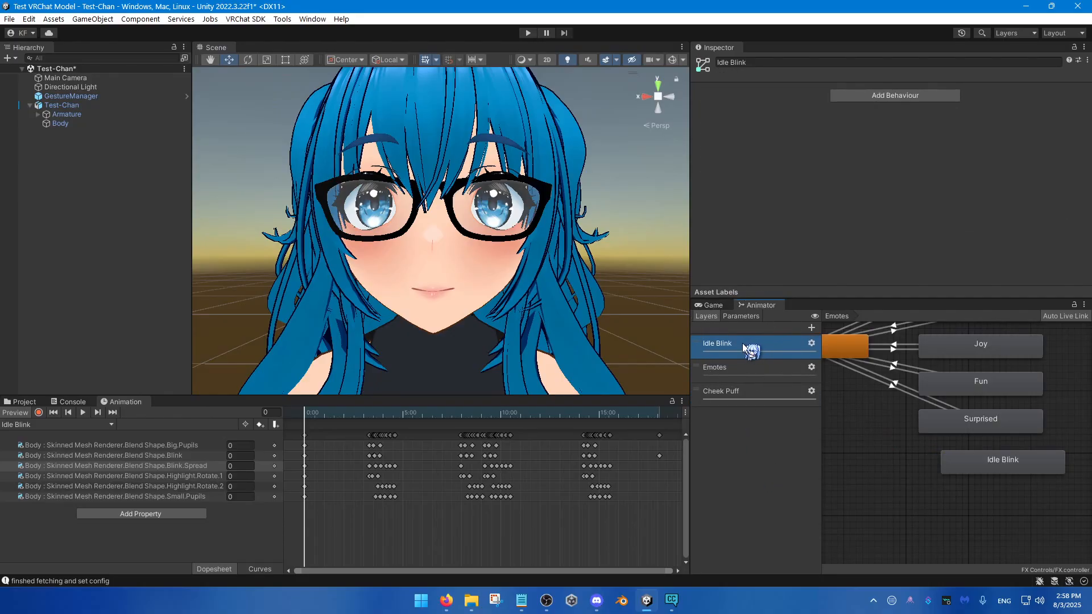
Step: Set the Idle Blink layer's weight to 1
click(811, 366)
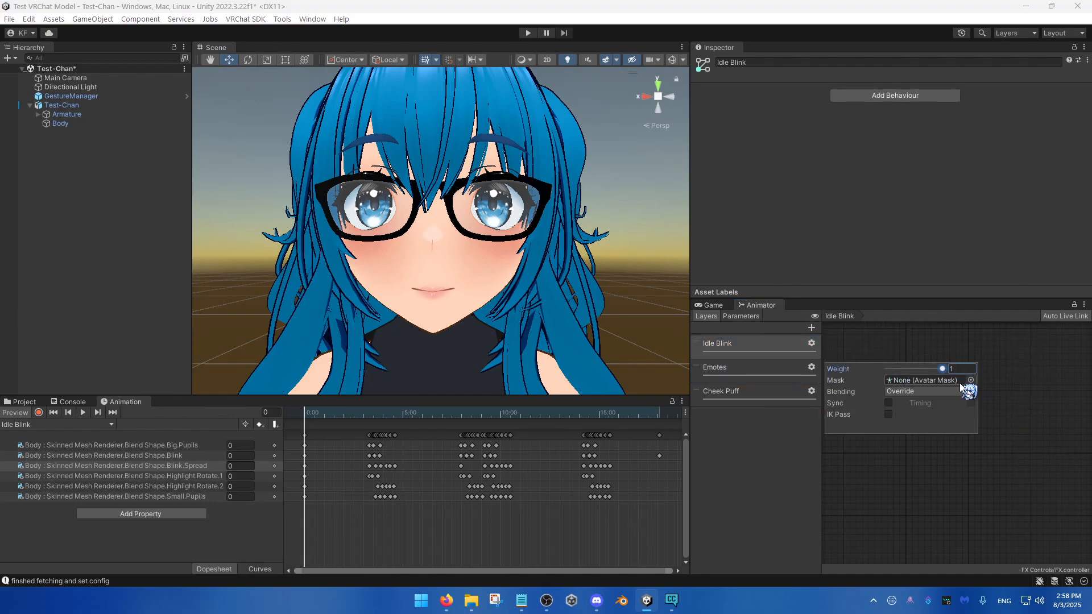
click(722, 341)
click(722, 341)
click(872, 394)
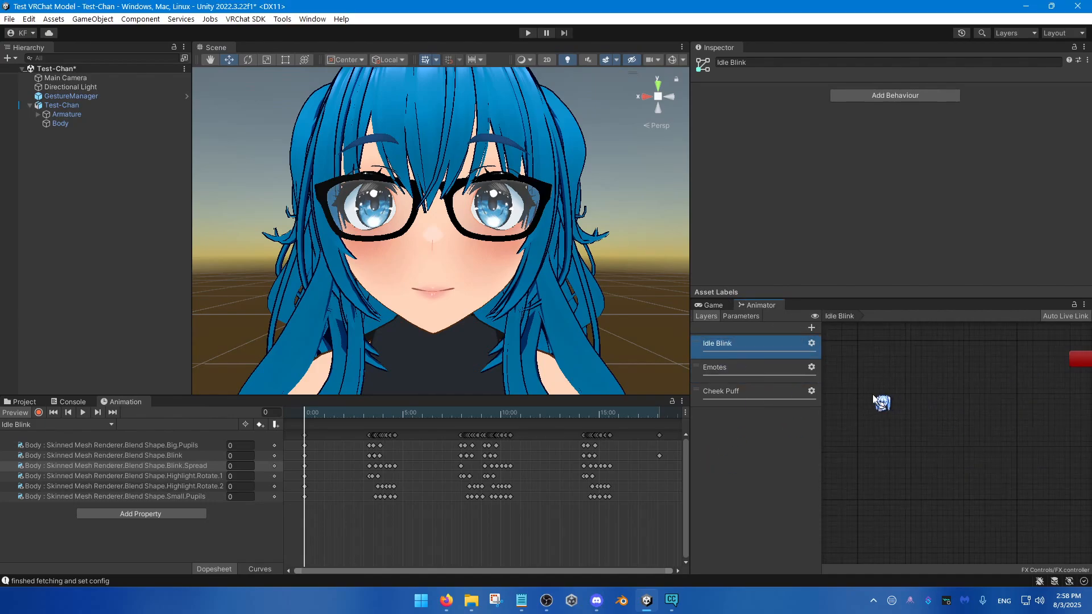
Step: Review the layer order by viewing the Idle Blink, Emotes and Cheek Puff layers in turn
click(749, 370)
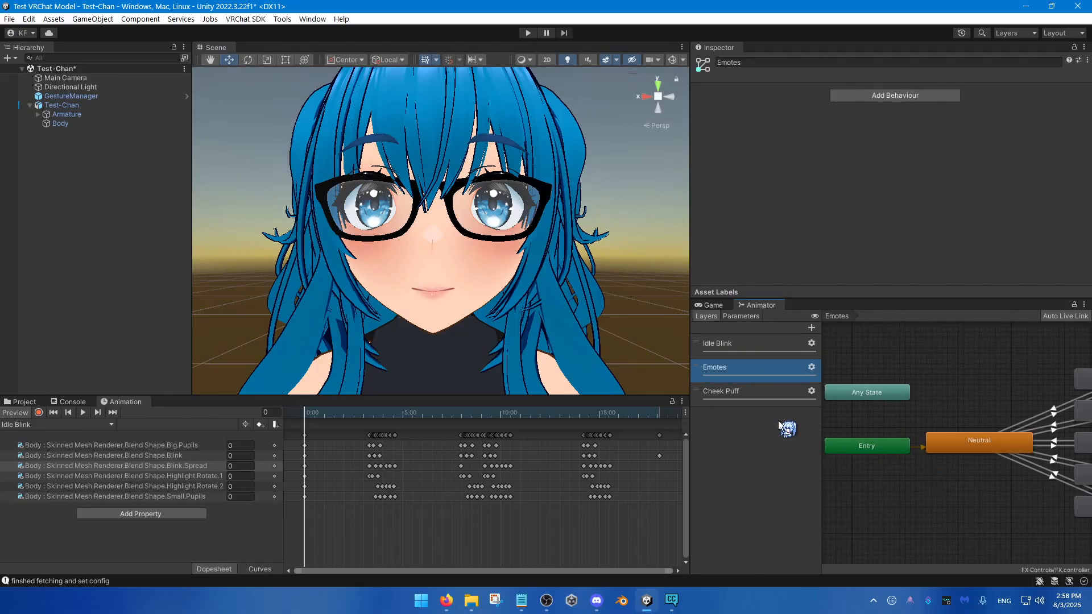
click(770, 339)
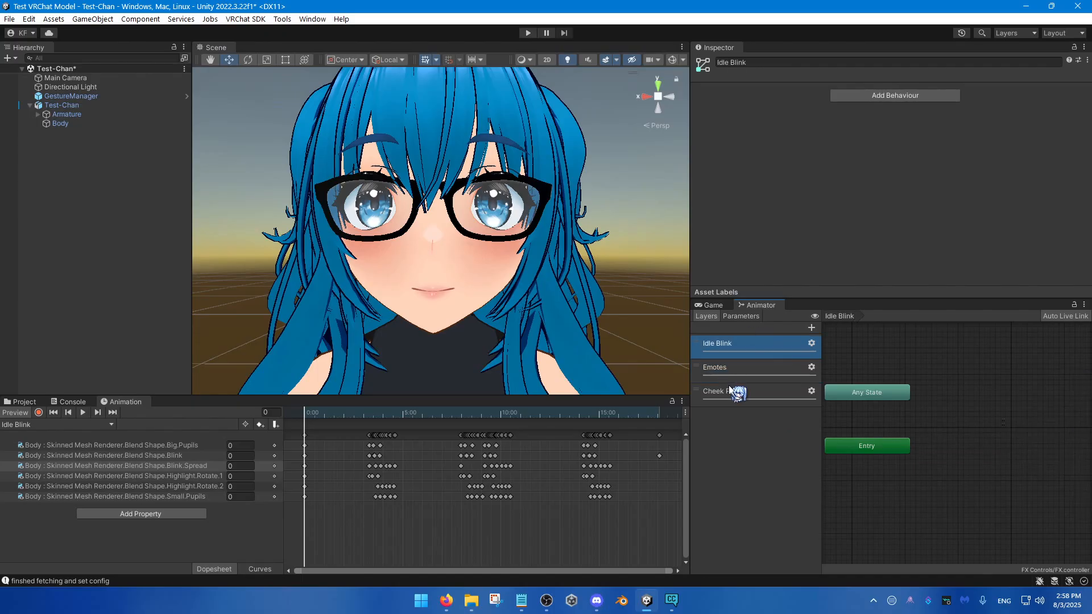
click(718, 343)
click(746, 391)
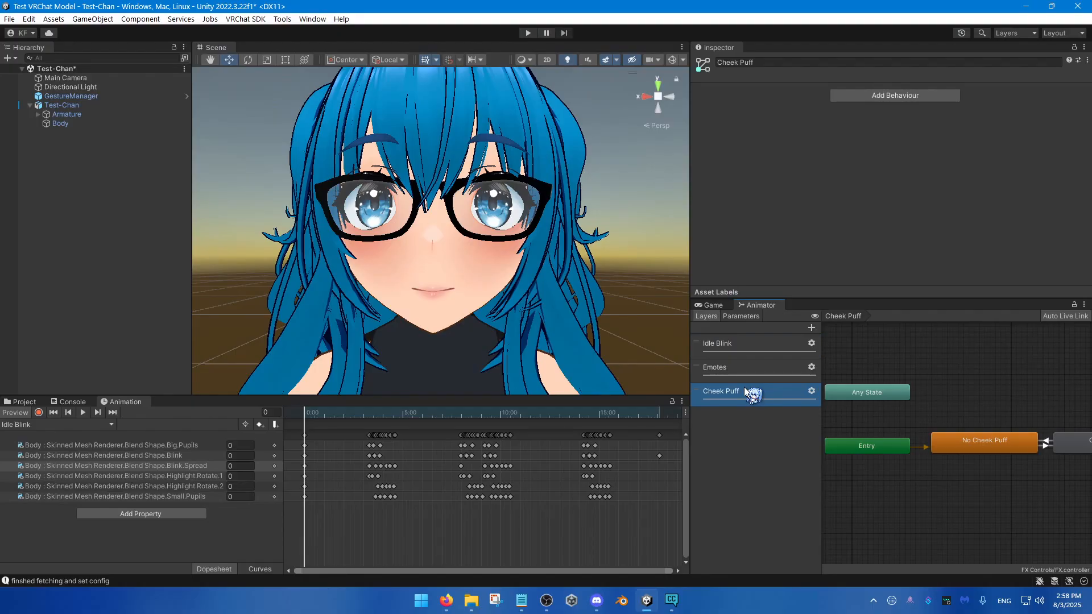
mouse_move(735, 372)
mouse_down()
mouse_move(735, 384)
mouse_move(739, 364)
mouse_up()
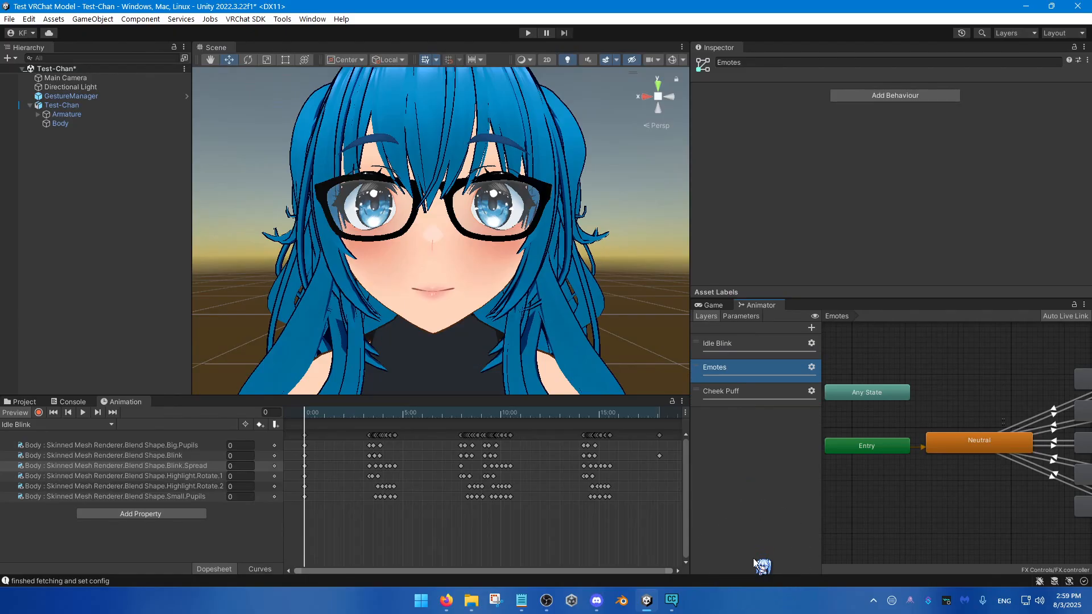
click(742, 346)
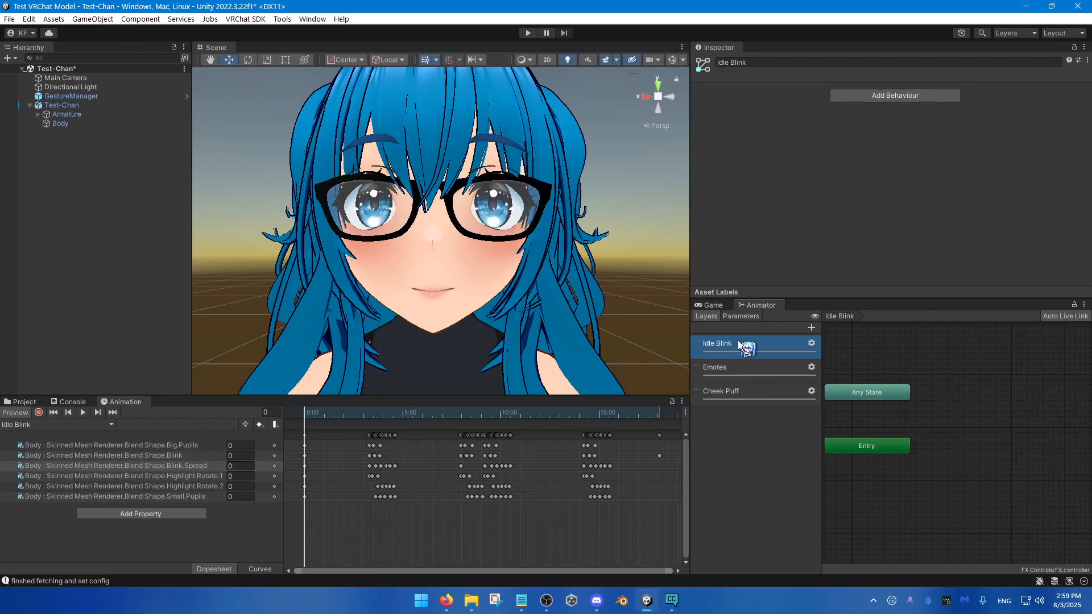
Step: Copy the Idle Blink state from the Emotes layer into the Idle Blink layer and place it beside Entry
click(766, 370)
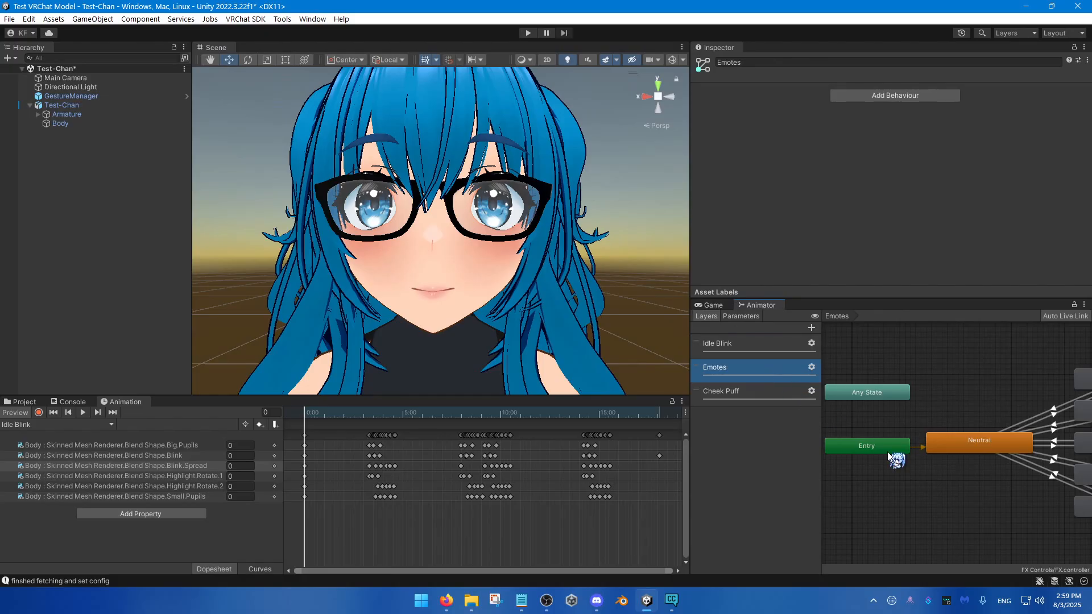
scroll(953, 472, down, 2)
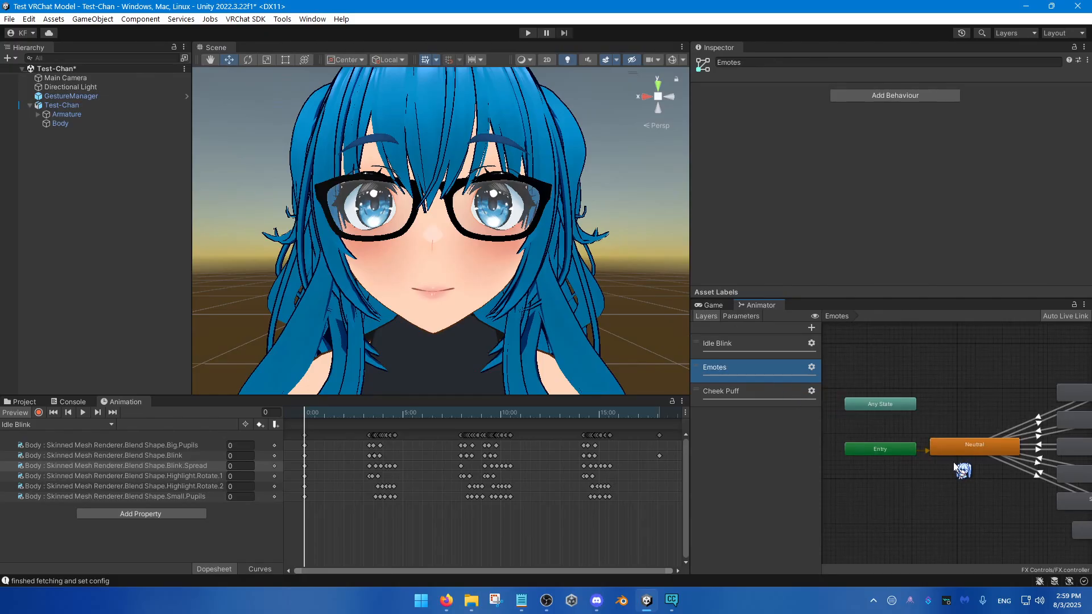
middle_drag(953, 466, 898, 442)
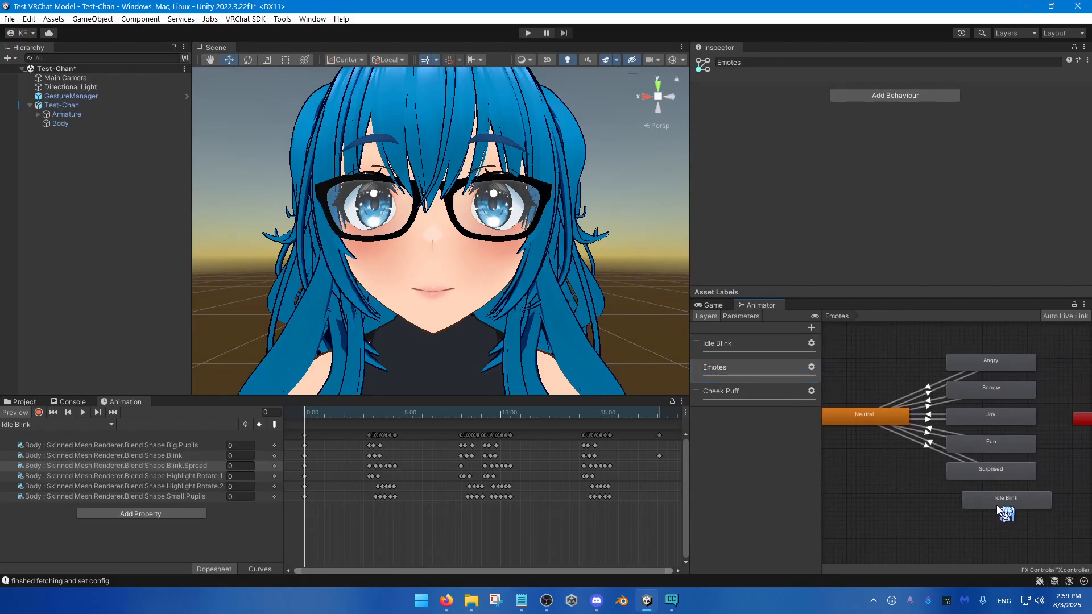
drag(997, 505, 984, 507)
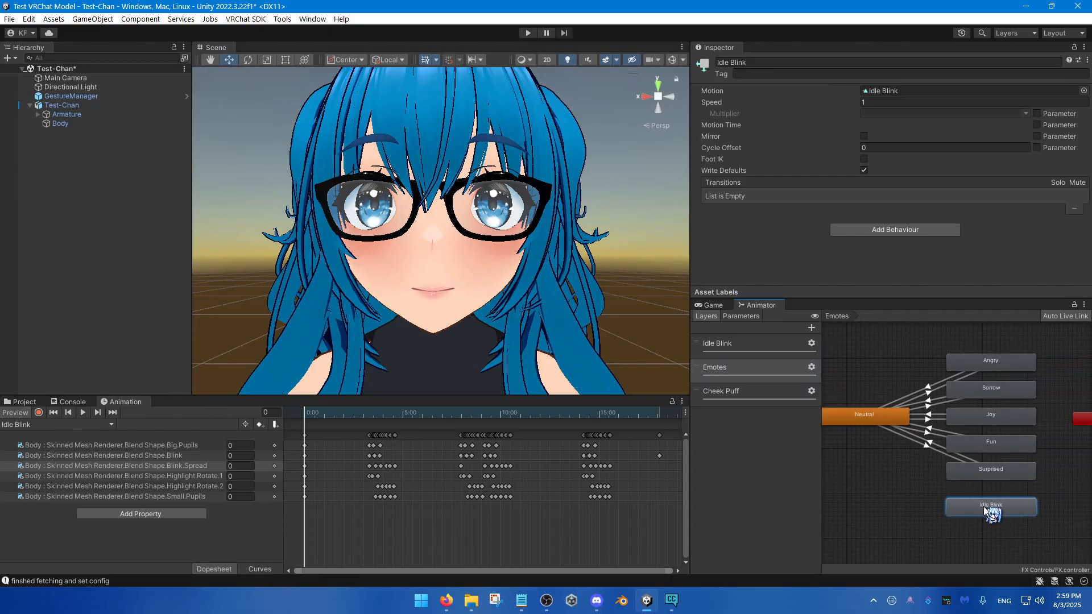
drag(983, 507, 991, 503)
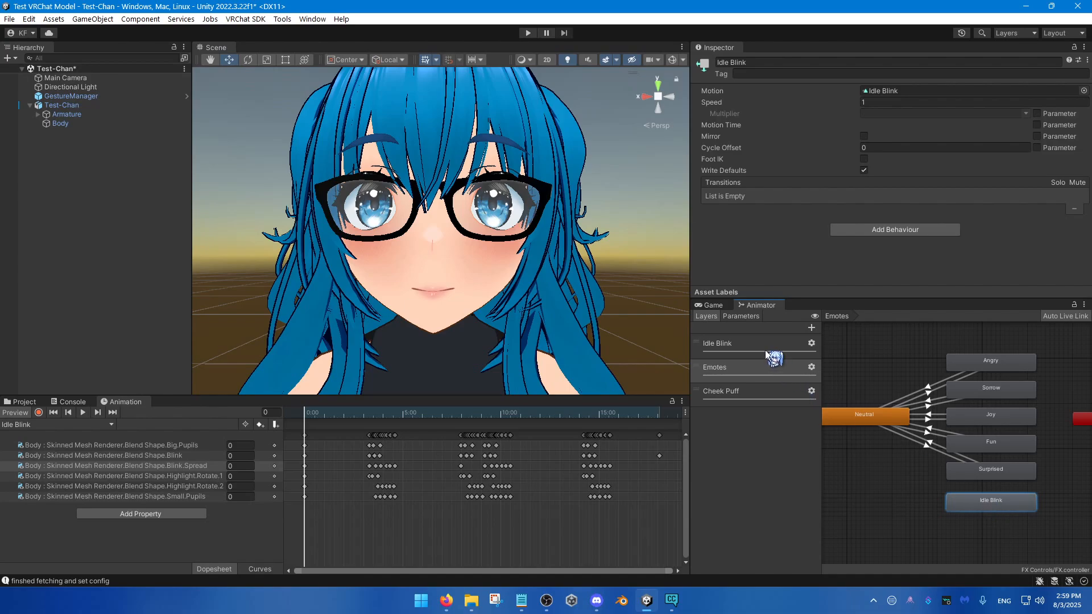
click(766, 348)
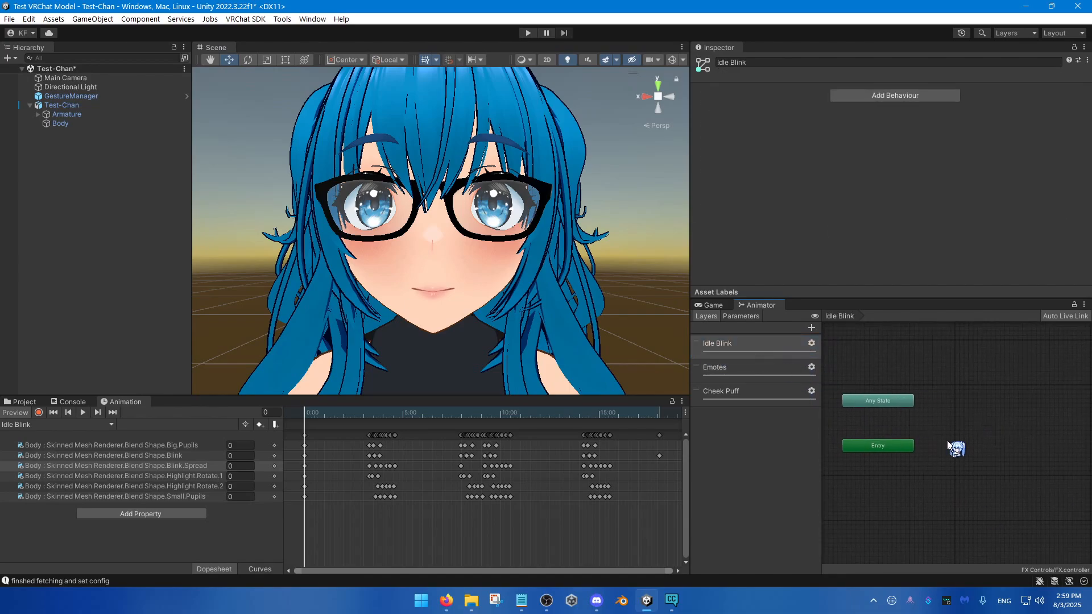
key(ctrl+v)
drag(879, 392, 985, 443)
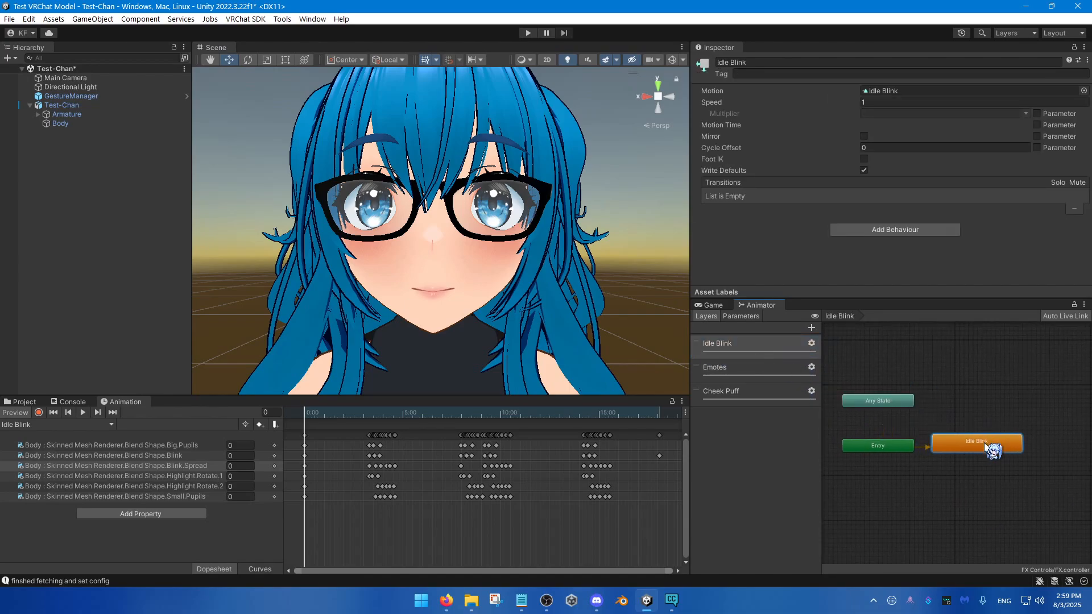
middle_drag(980, 453, 956, 453)
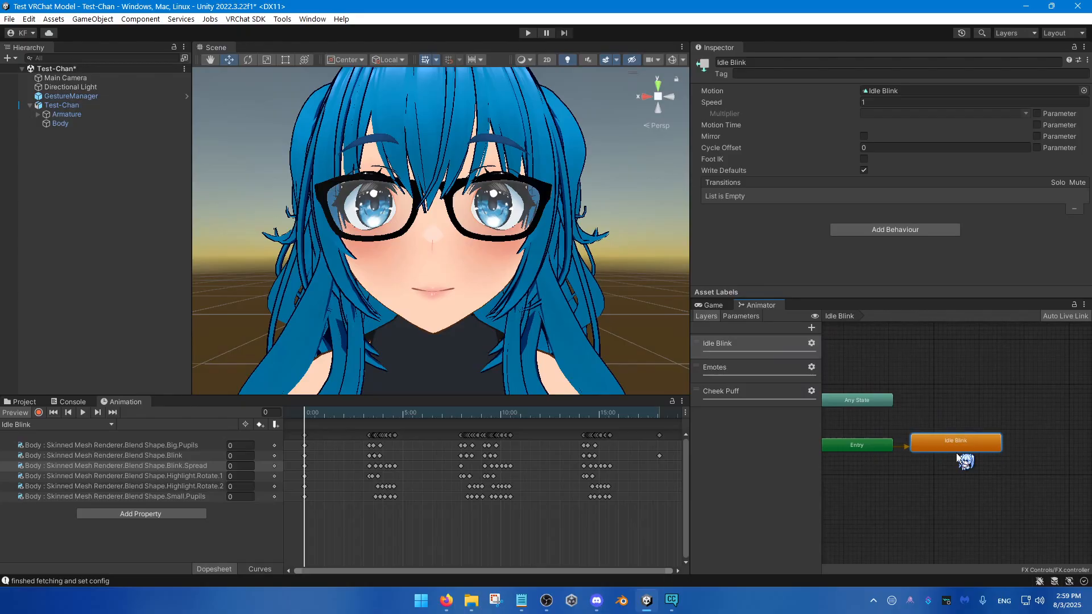
Step: Delete the original Idle Blink state from the Emotes layer
click(760, 378)
click(1028, 515)
key(Delete)
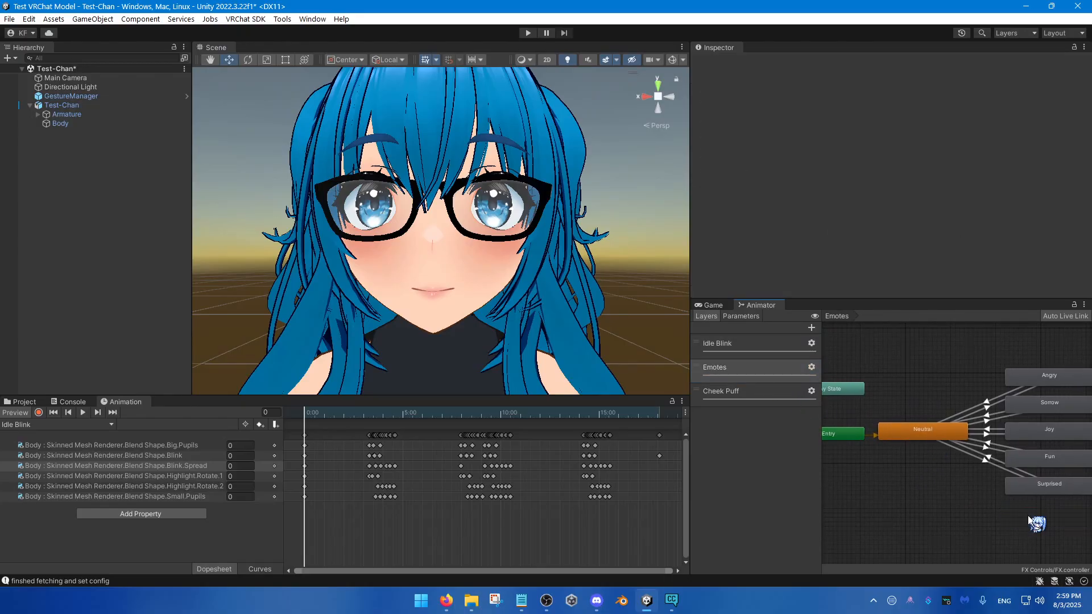
Step: Compare the default state of the Idle Blink layer with the Neutral and emote states of the Emotes layer
click(759, 346)
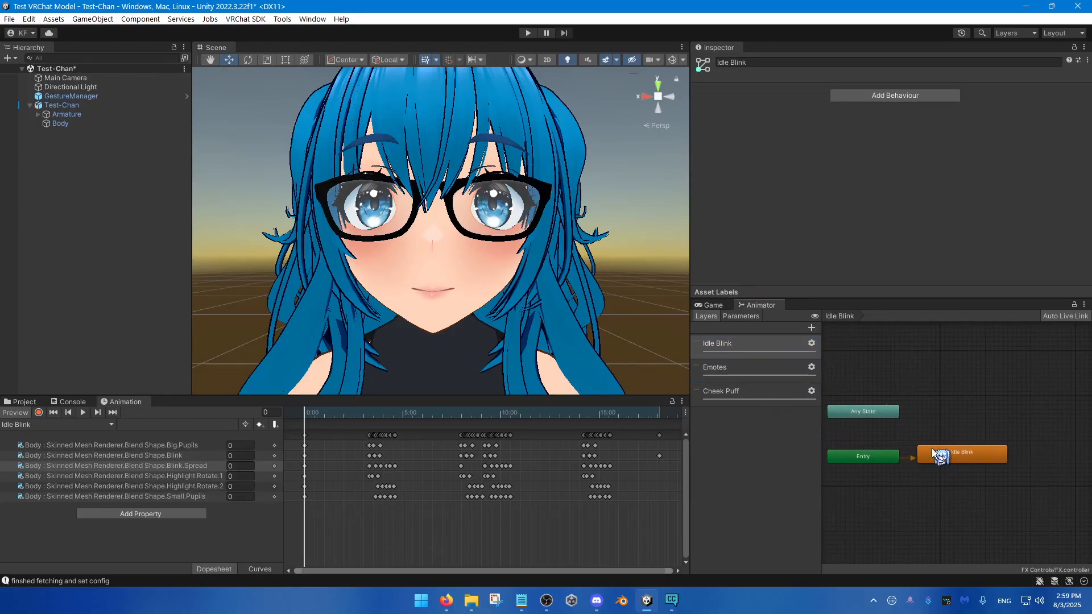
click(754, 372)
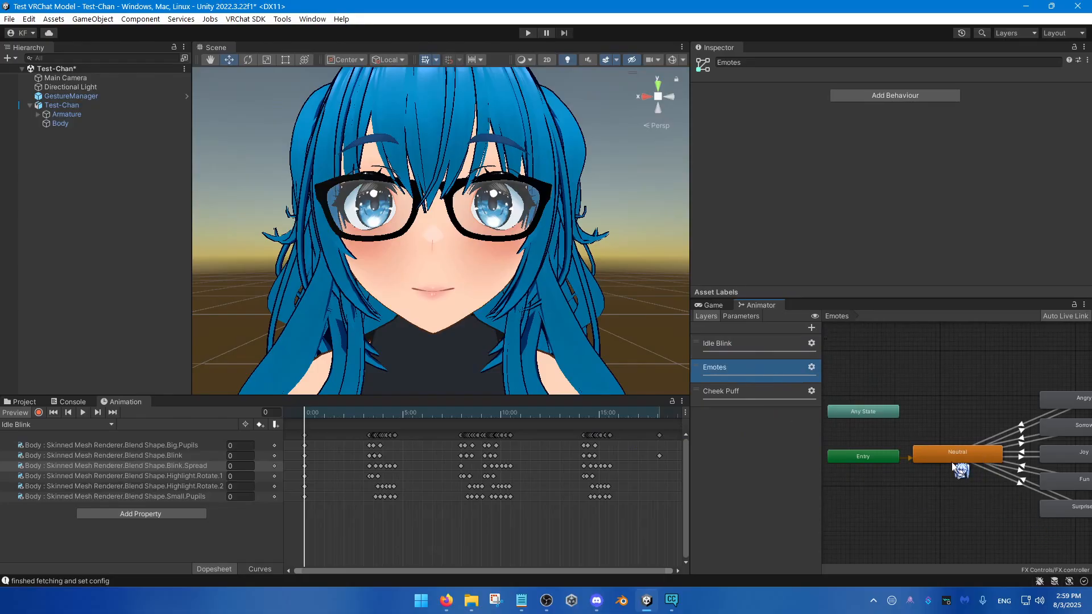
click(722, 343)
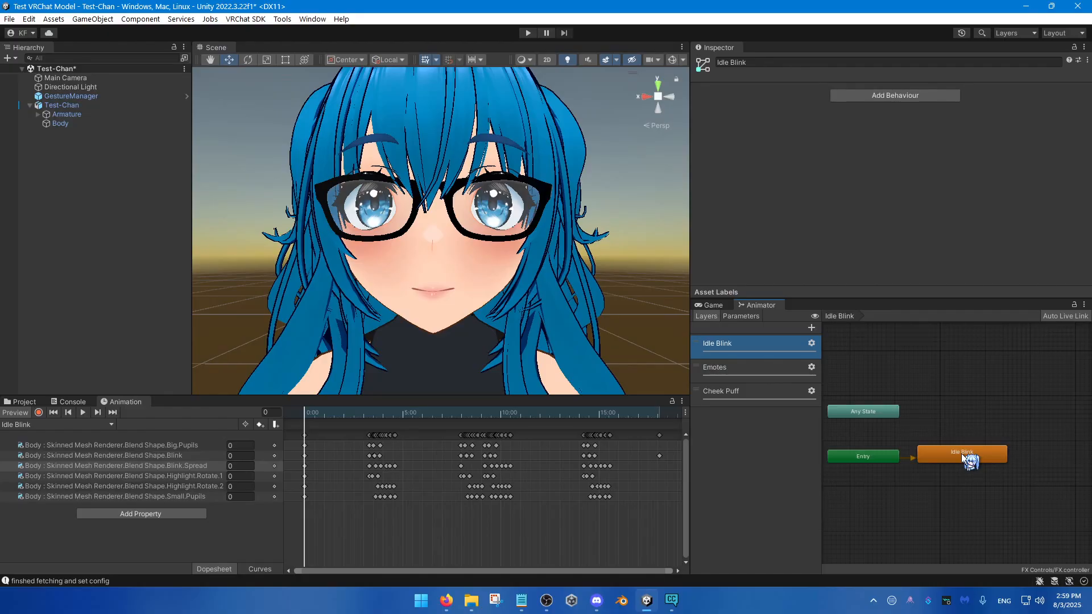
click(764, 369)
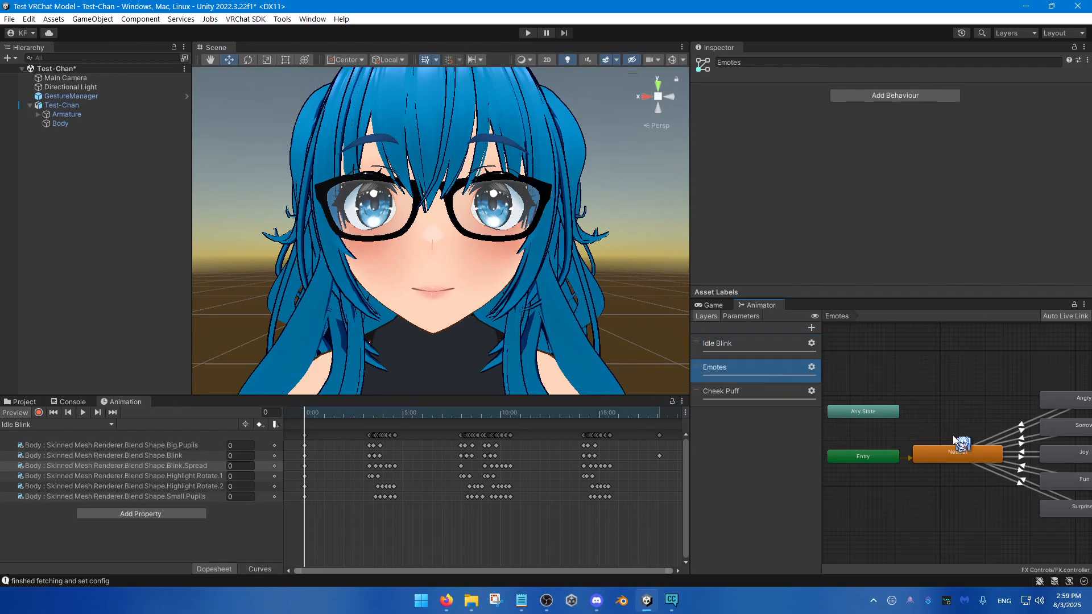
middle_drag(891, 465, 885, 459)
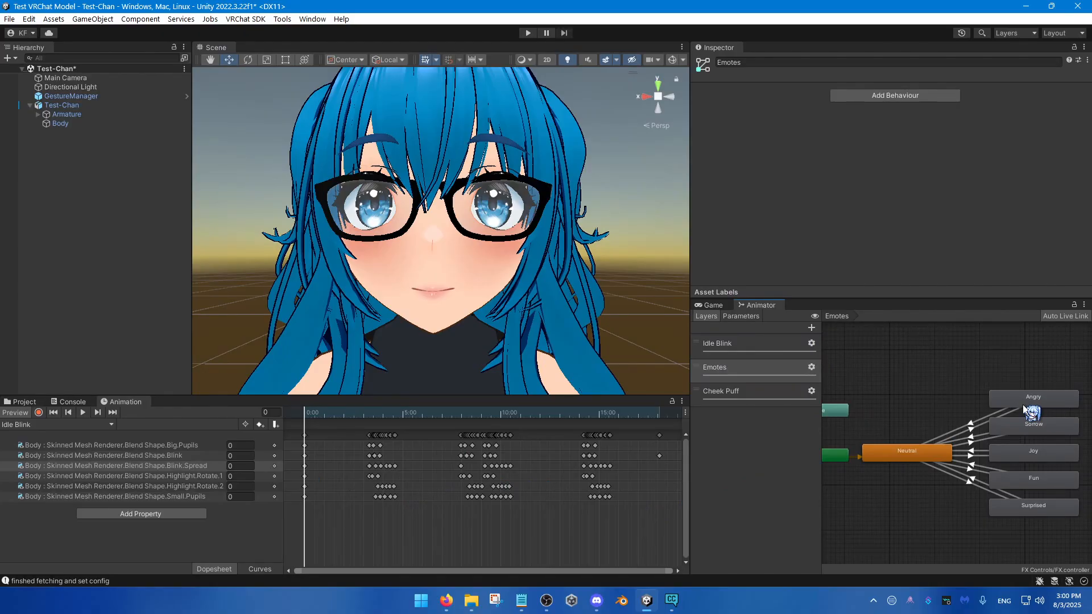
click(770, 344)
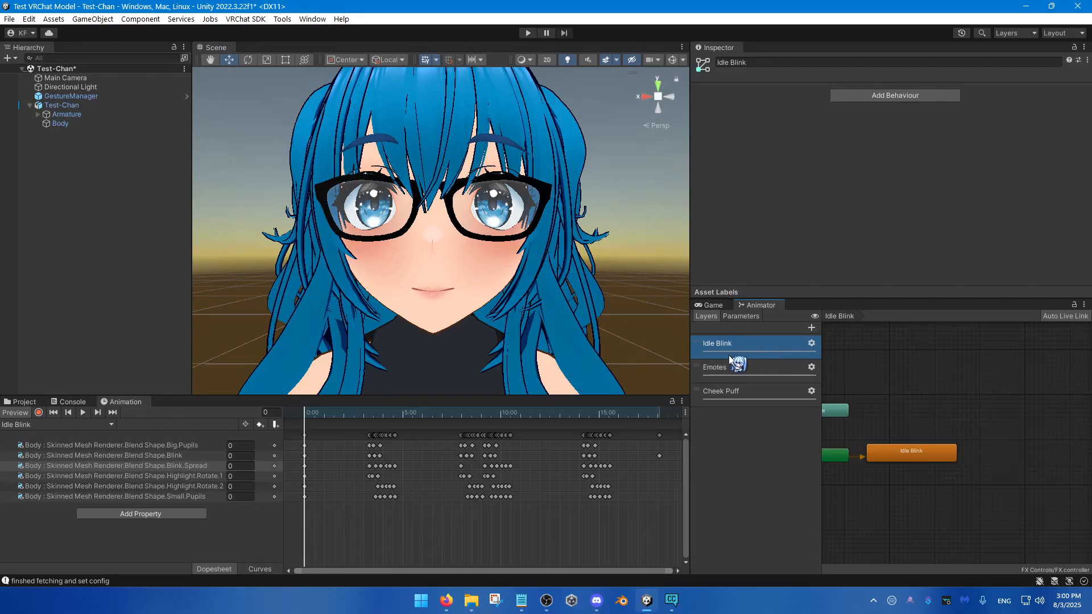
click(752, 365)
click(736, 351)
key(Delete)
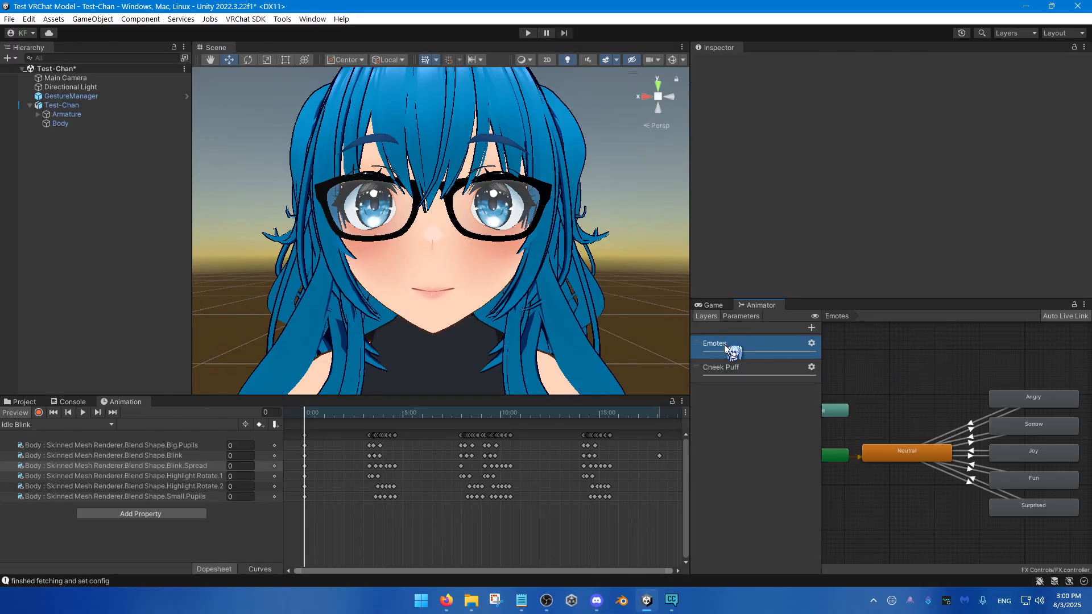
scroll(921, 460, up, 3)
click(882, 446)
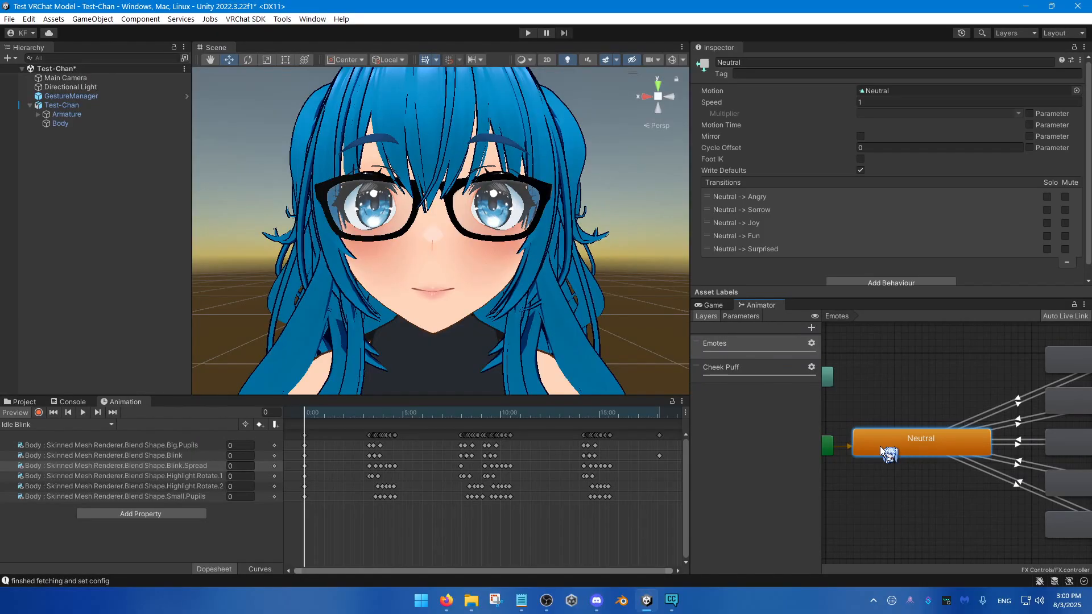
click(876, 90)
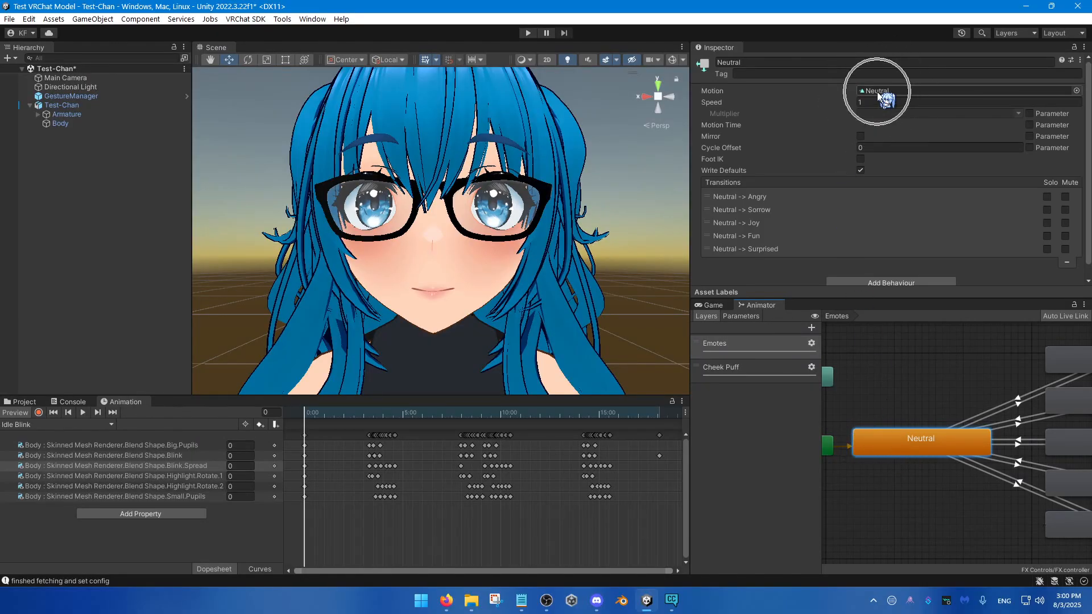
click(94, 424)
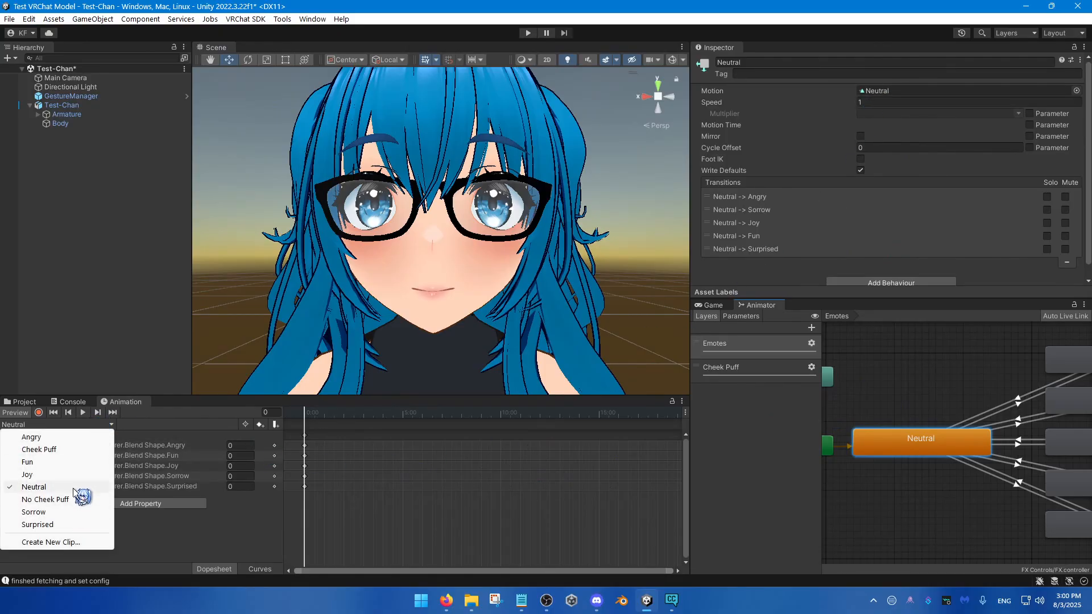
click(57, 499)
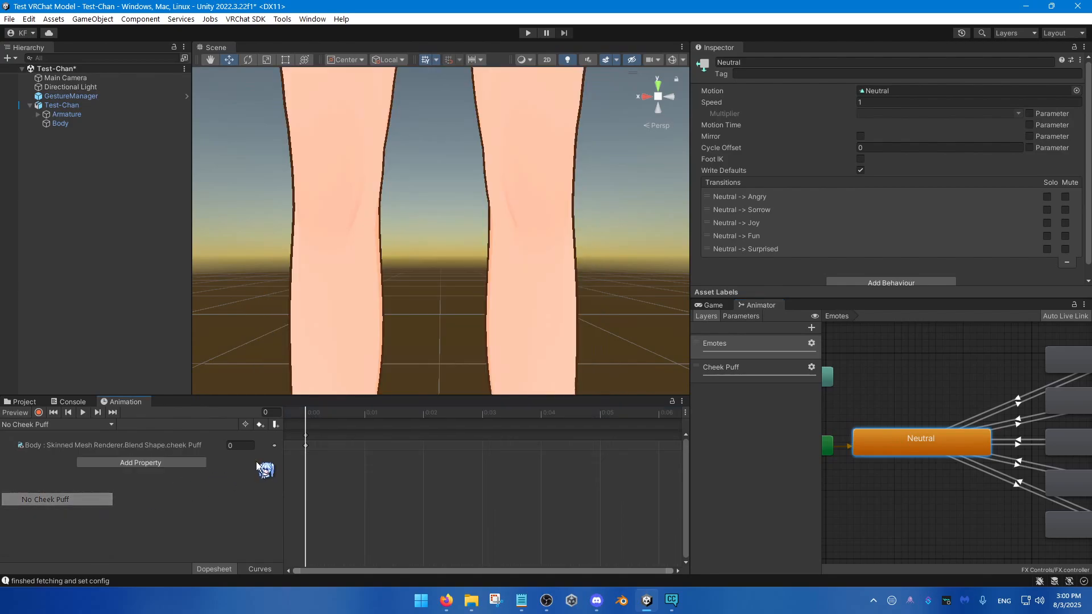
key(ctrl+z)
key(ctrl+z)
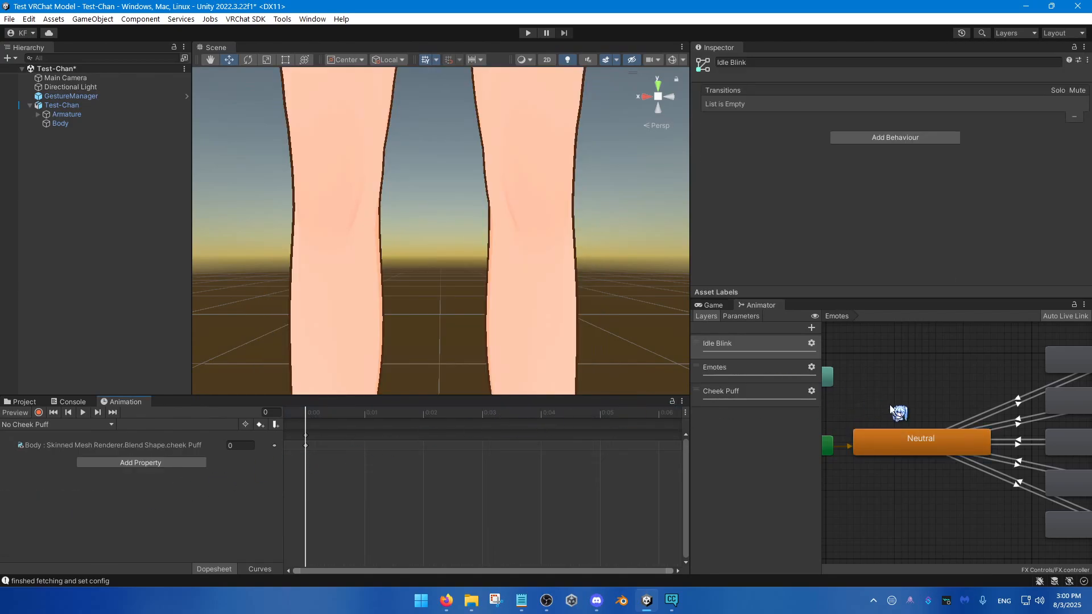
Step: Move the Idle Blink layer below the Emotes layer and display the Emotes layer's states
click(738, 350)
click(740, 366)
click(739, 343)
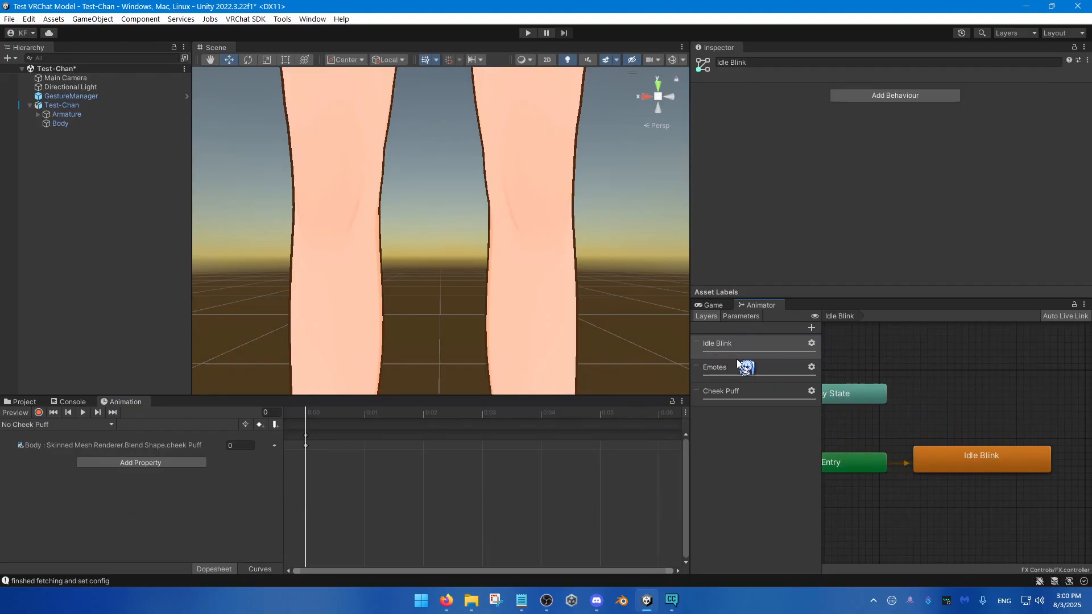
click(811, 344)
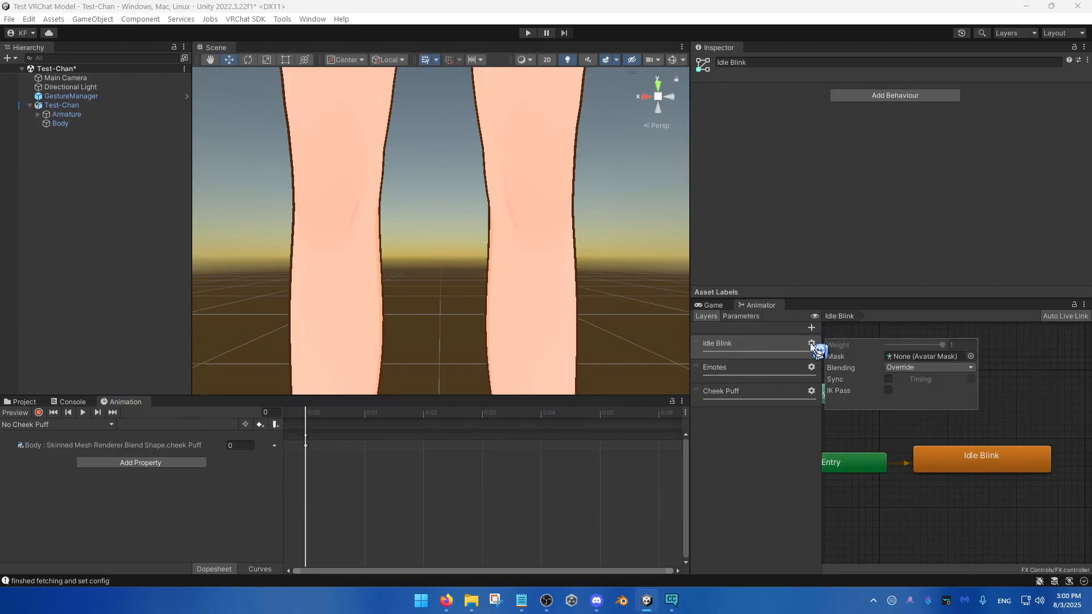
click(751, 348)
drag(752, 348, 752, 364)
click(733, 374)
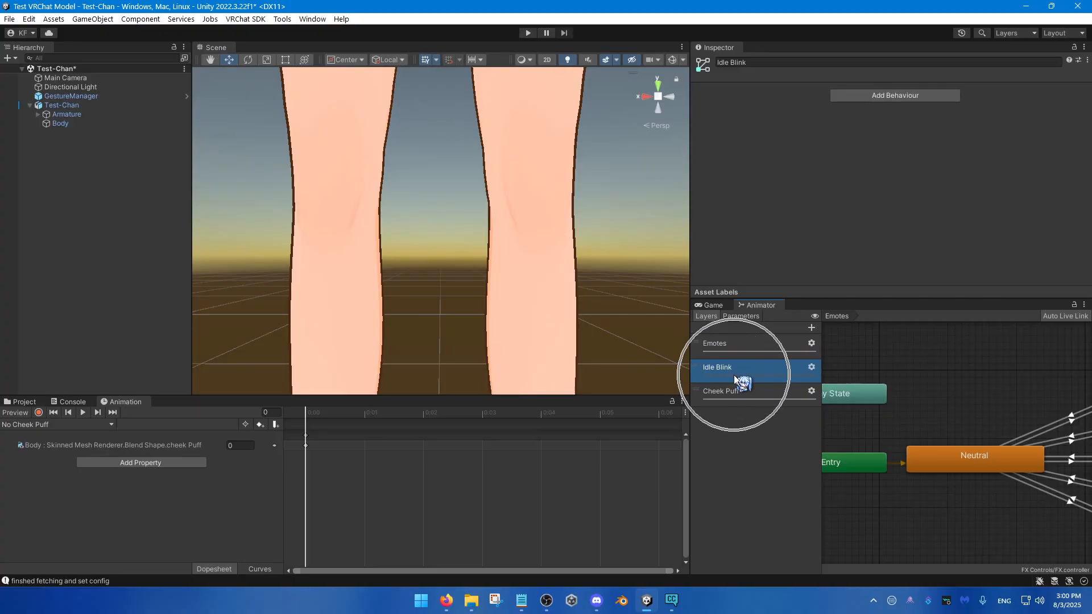
click(734, 341)
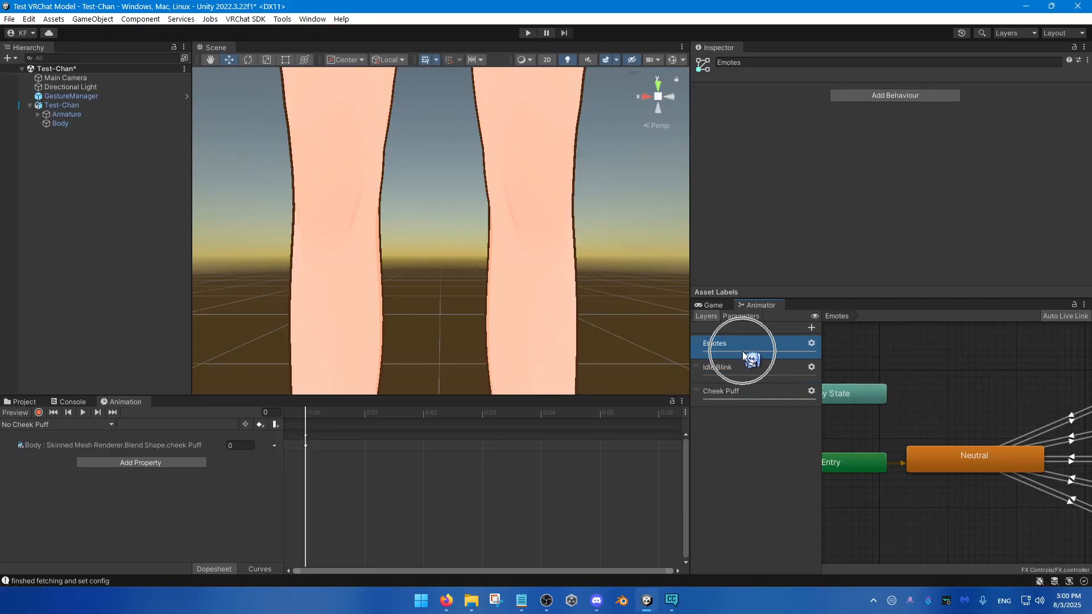
Step: Copy all keyframes of the Idle Blink clip into the Neutral clip
click(92, 425)
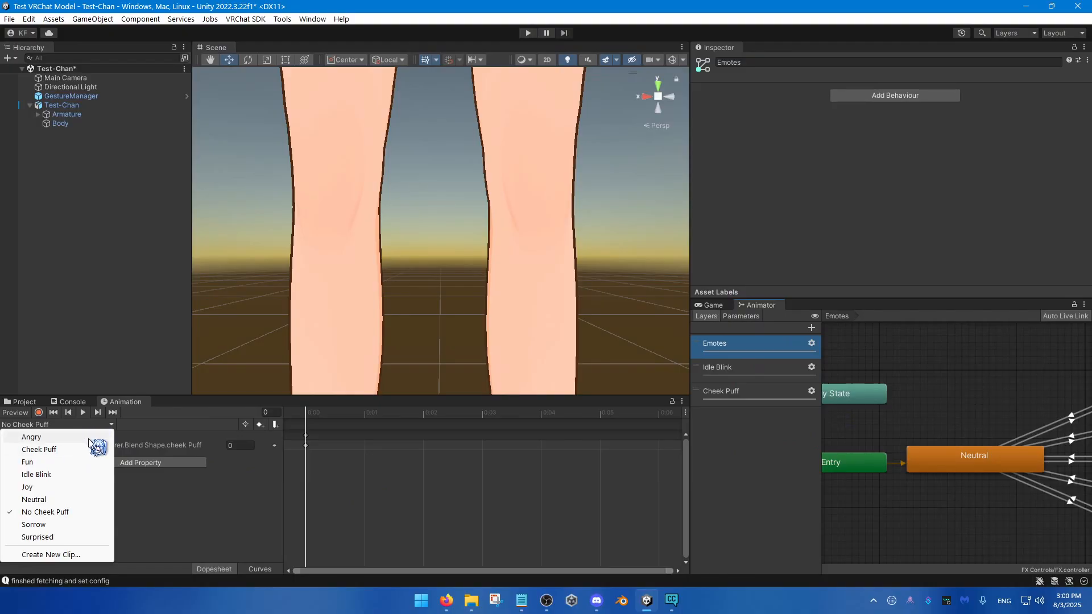
click(50, 475)
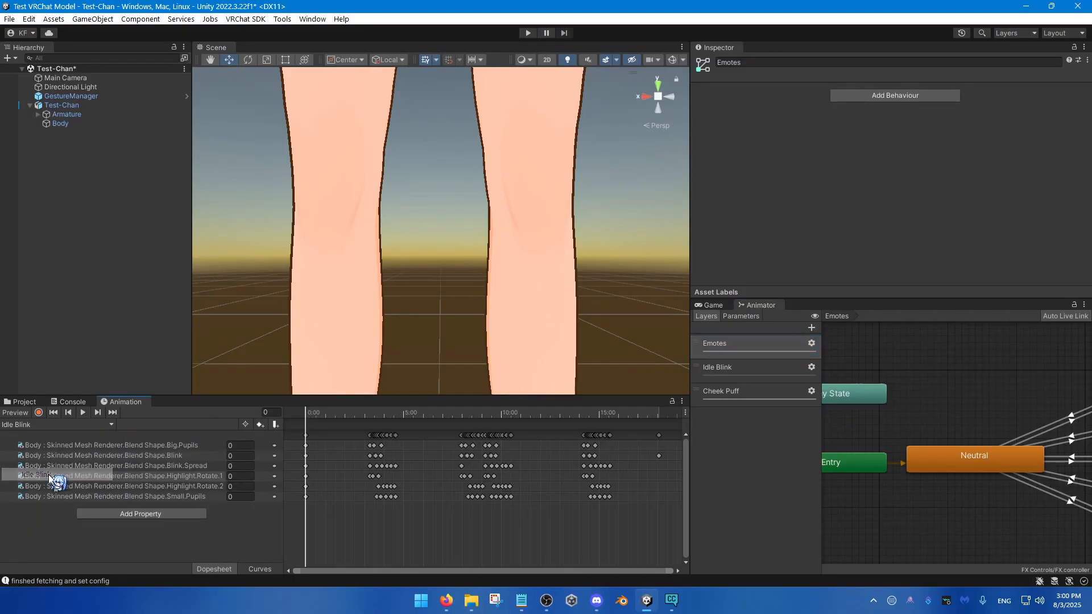
key(ctrl+a)
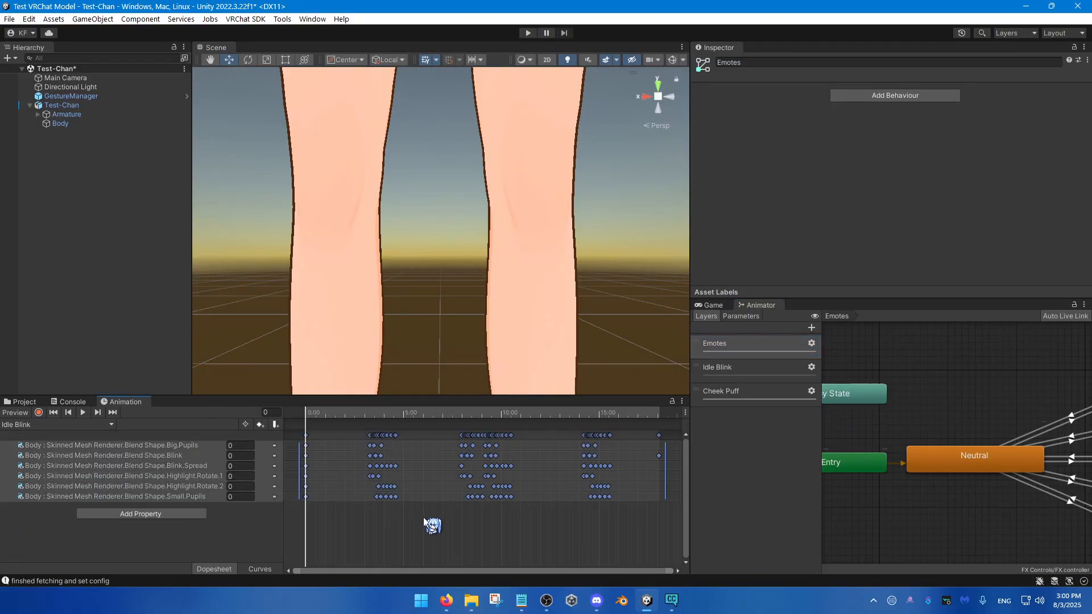
click(79, 425)
click(51, 500)
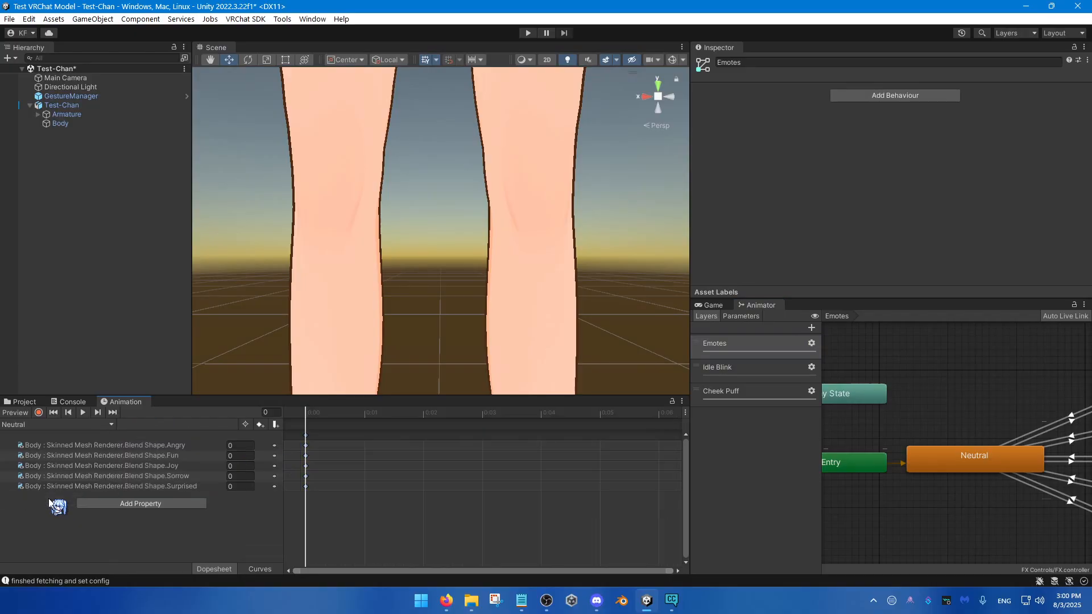
drag(57, 505, 391, 513)
scroll(392, 514, down, 10)
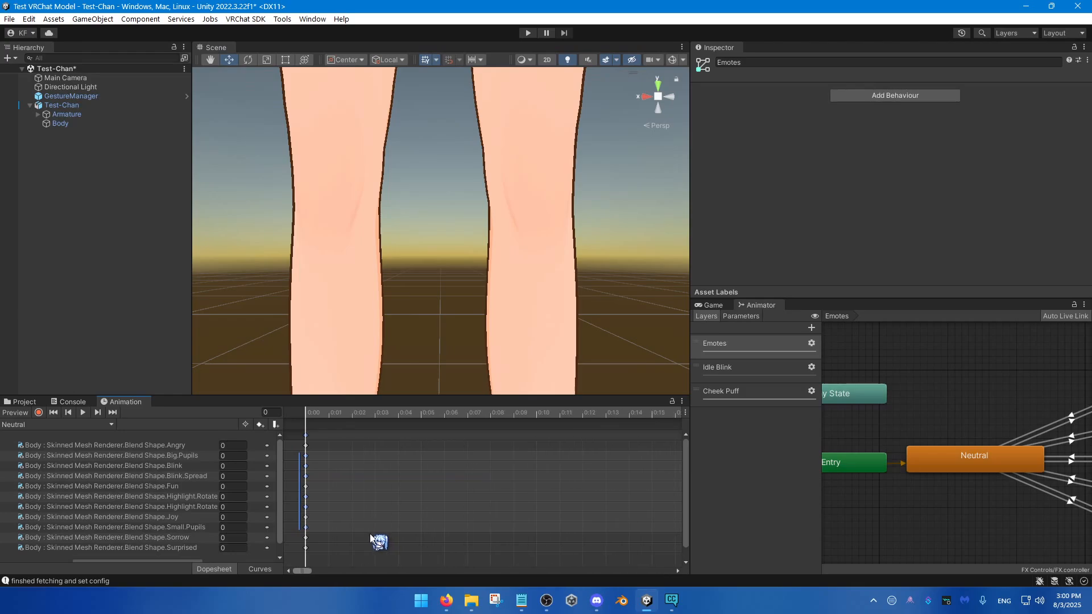
scroll(417, 469, down, 15)
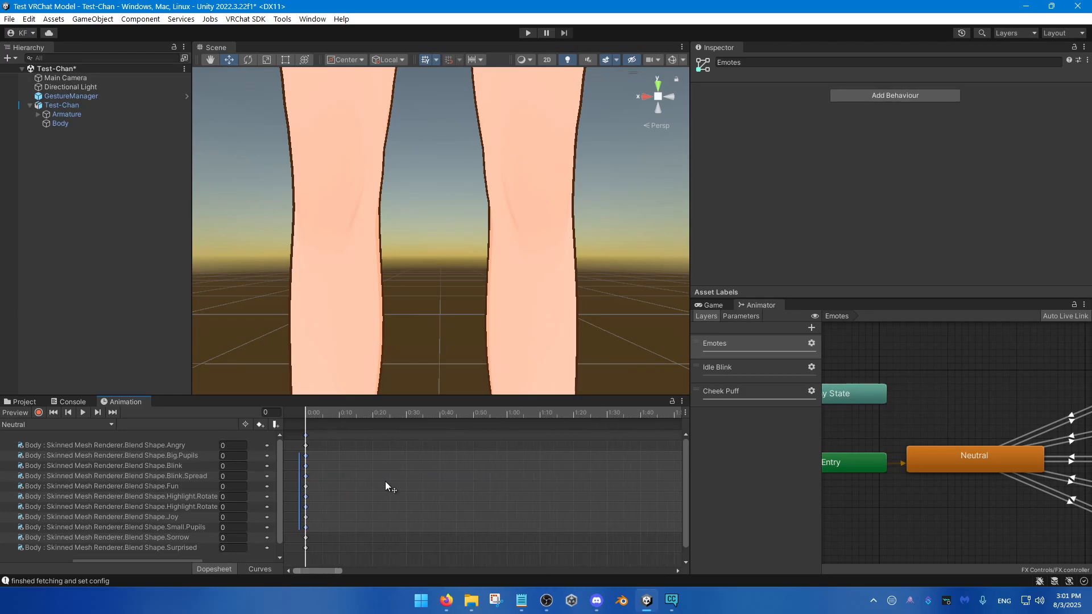
scroll(404, 490, down, 15)
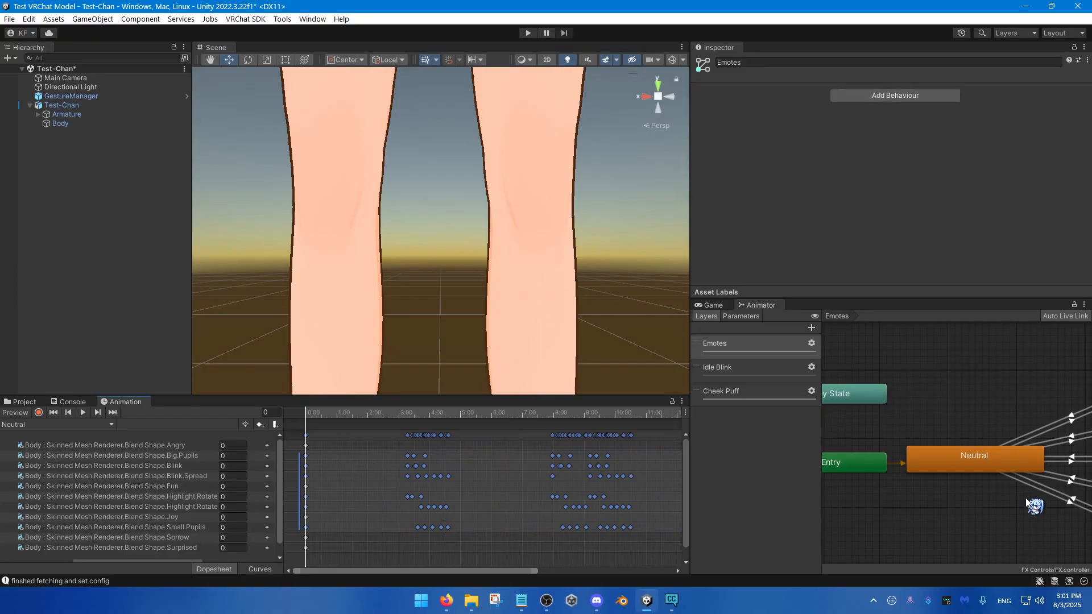
Step: Examine the motions and transitions of the Neutral, Angry, Sorrow, Joy, Fun and Surprised states in the Emotes layer
click(977, 455)
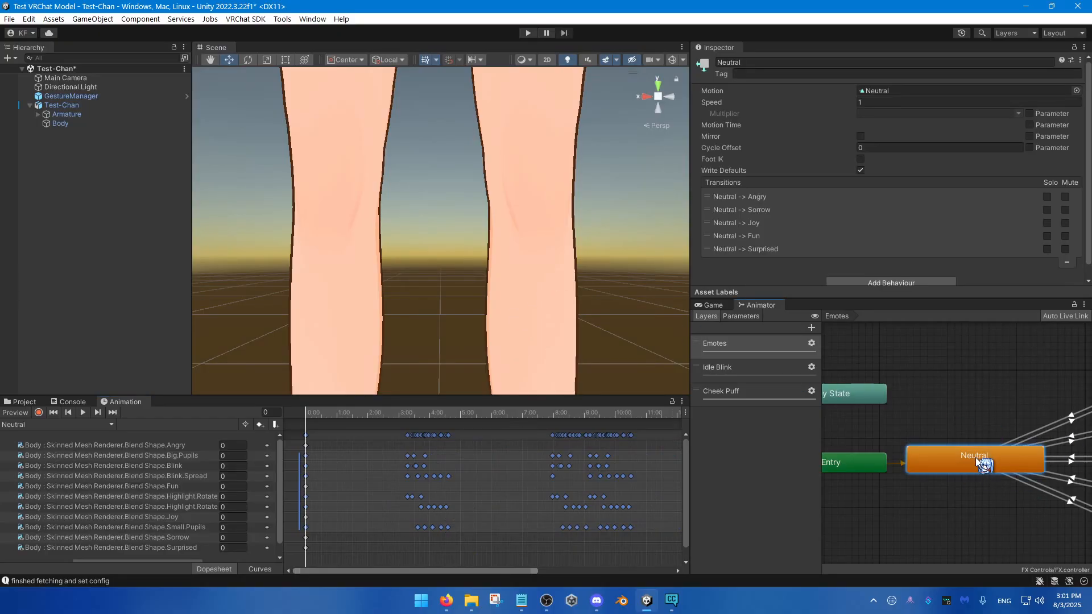
scroll(910, 432, down, 3)
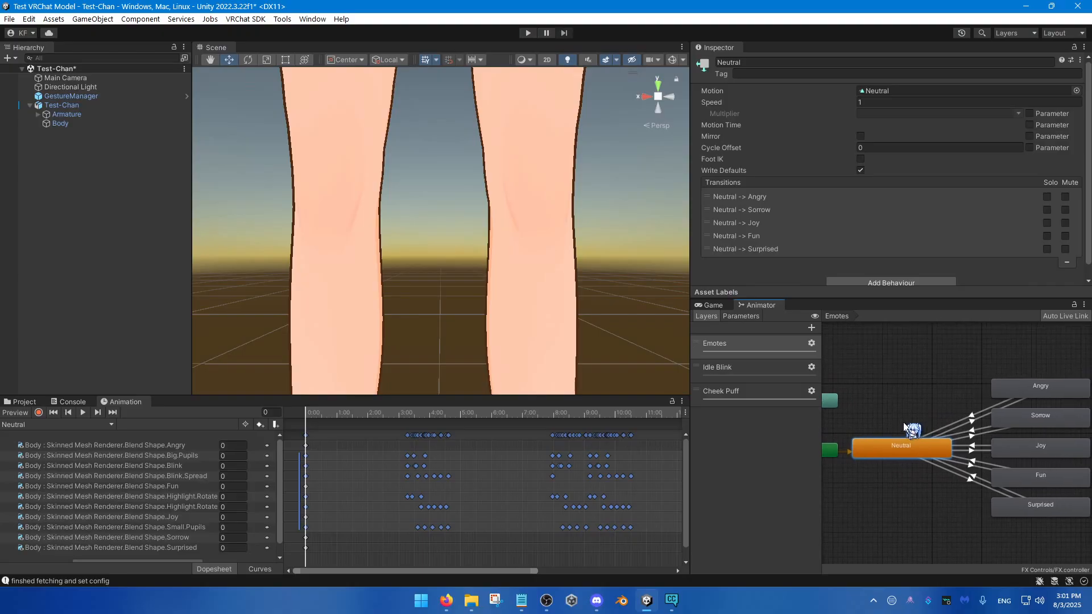
click(1040, 397)
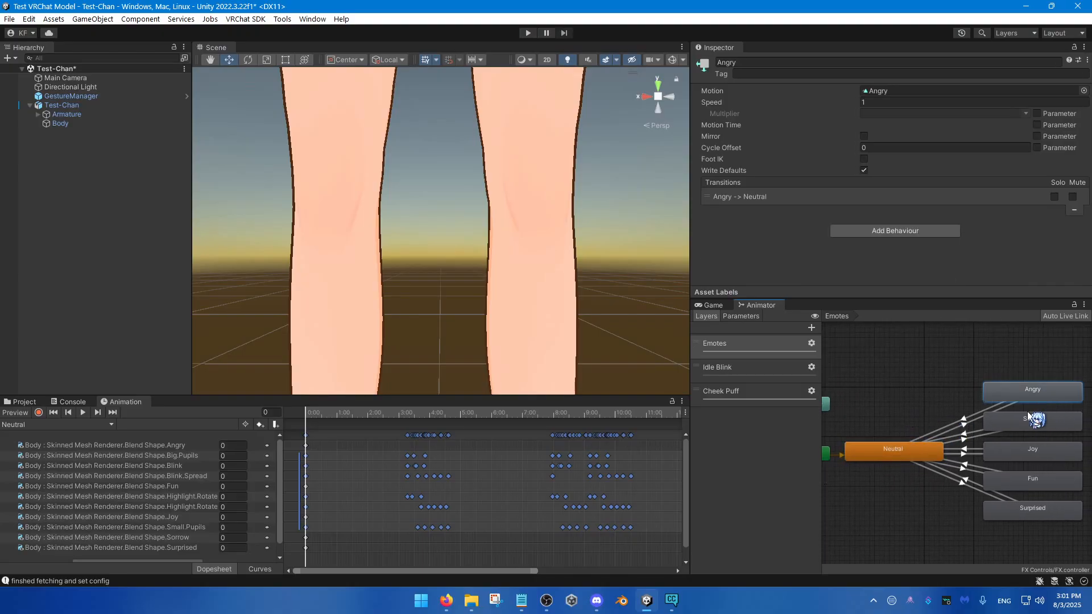
click(1030, 425)
click(1030, 450)
click(1034, 479)
click(1028, 509)
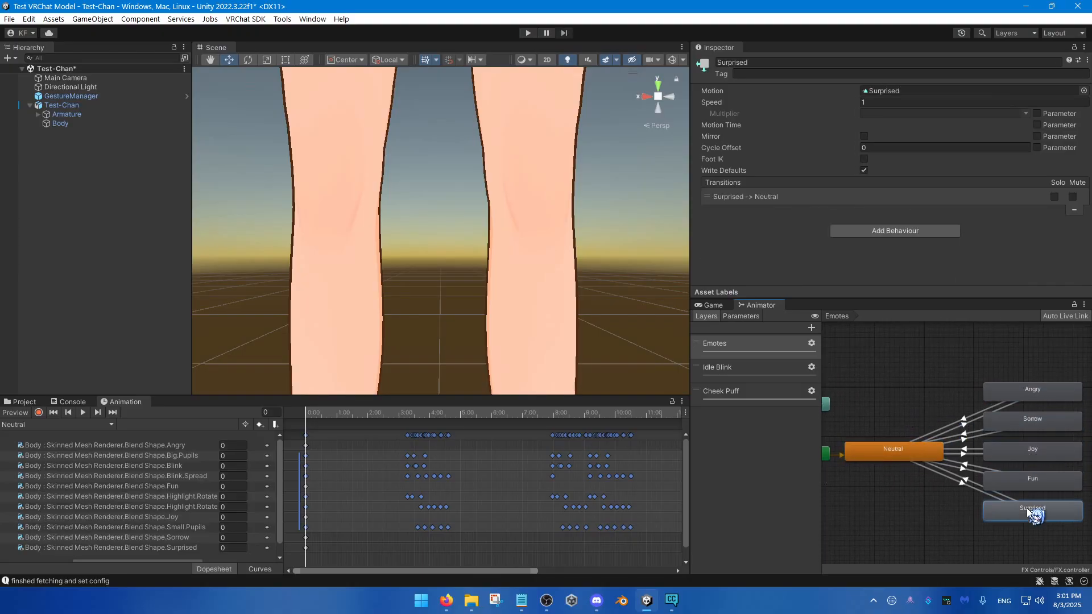
click(1028, 424)
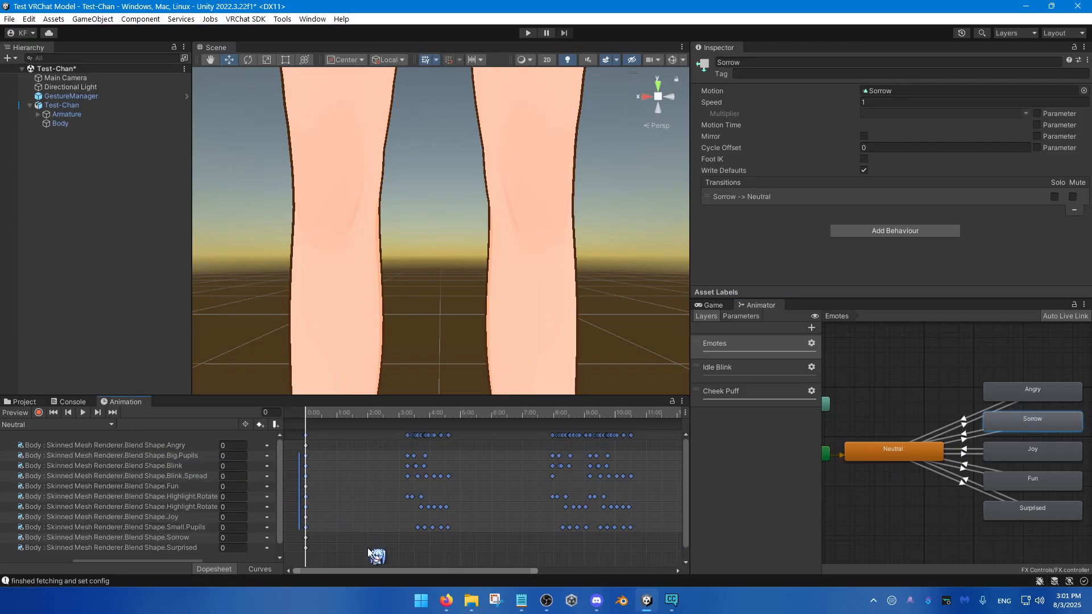
click(874, 468)
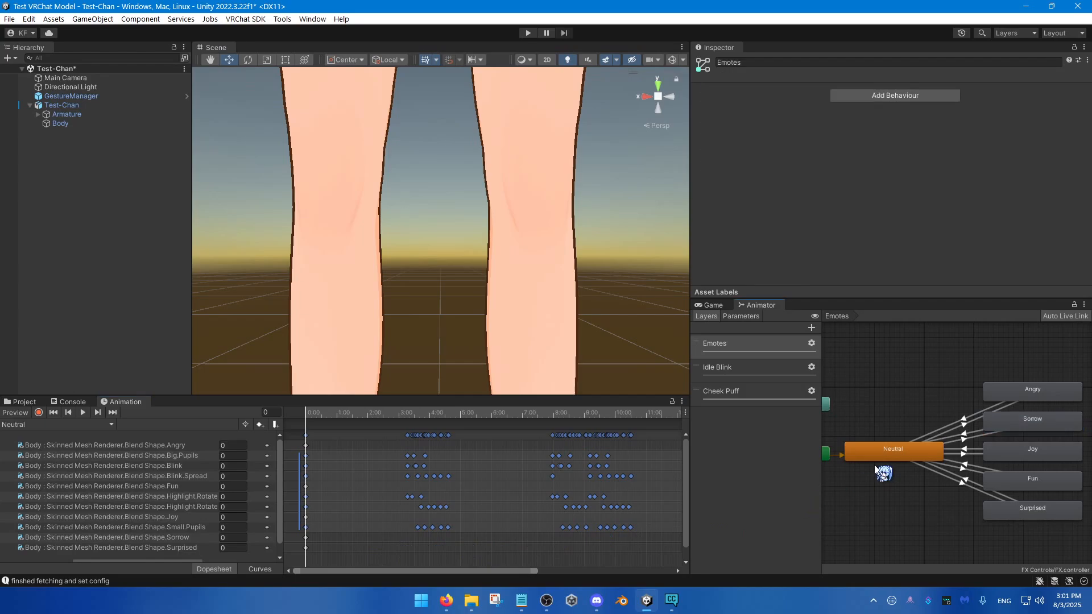
middle_drag(874, 467, 893, 466)
key(ctrl)
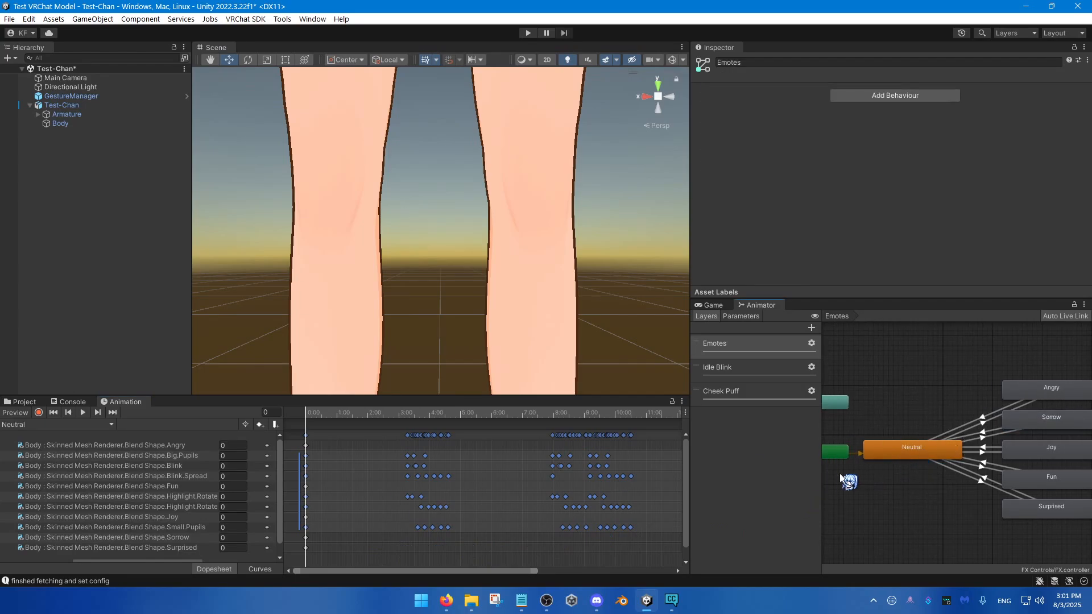
click(911, 458)
click(1041, 393)
click(1040, 422)
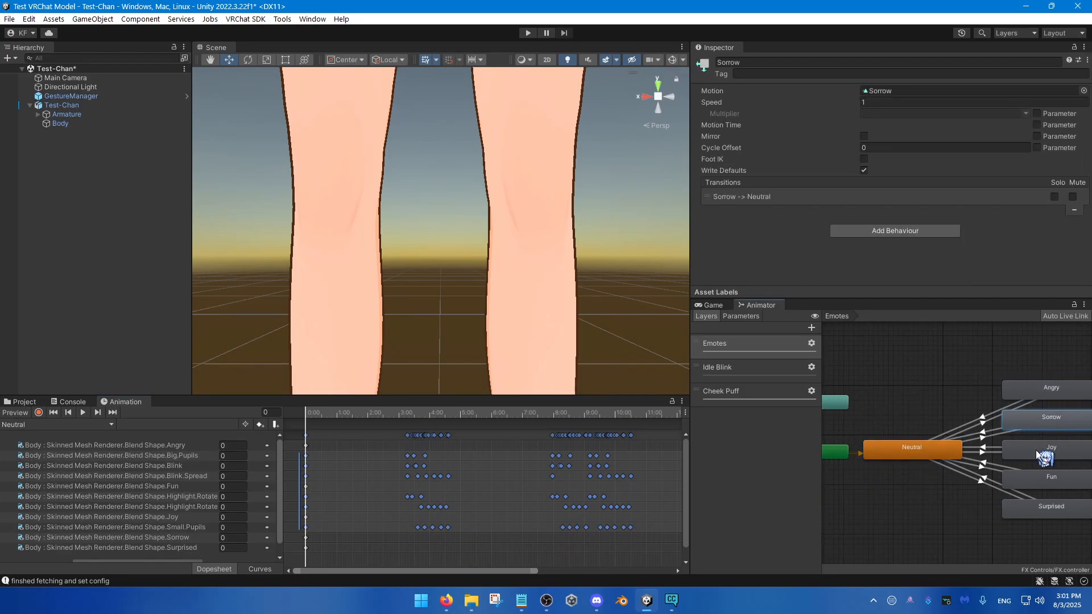
click(1038, 452)
click(1040, 483)
click(1038, 511)
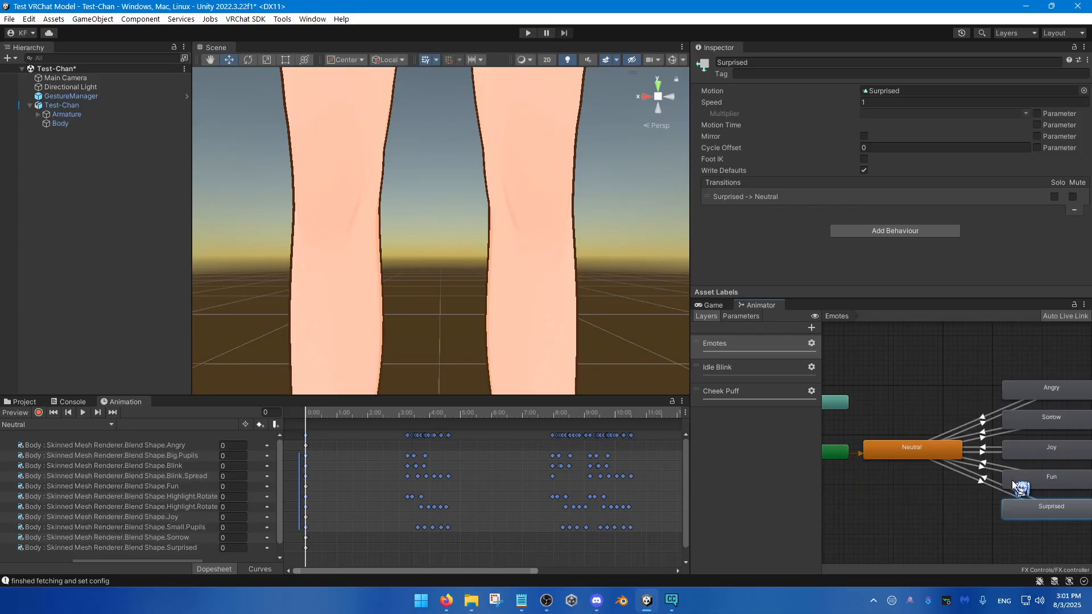
Step: Paste the copied Idle Blink keyframes into the Angry clip and check them across the full timeline
click(1040, 392)
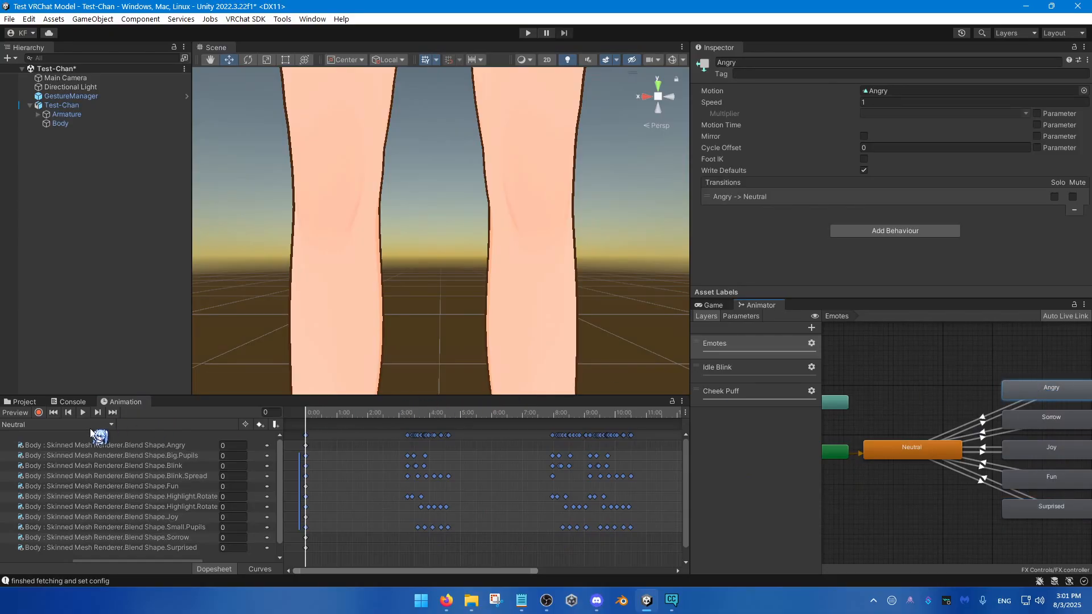
click(91, 424)
click(85, 436)
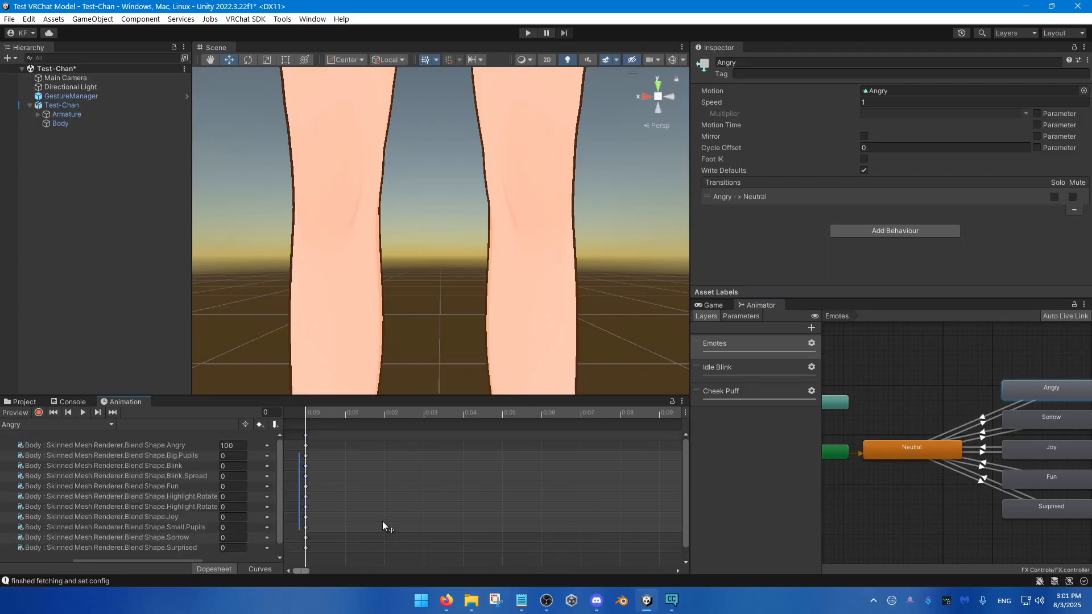
scroll(382, 521, down, 10)
scroll(367, 533, down, 15)
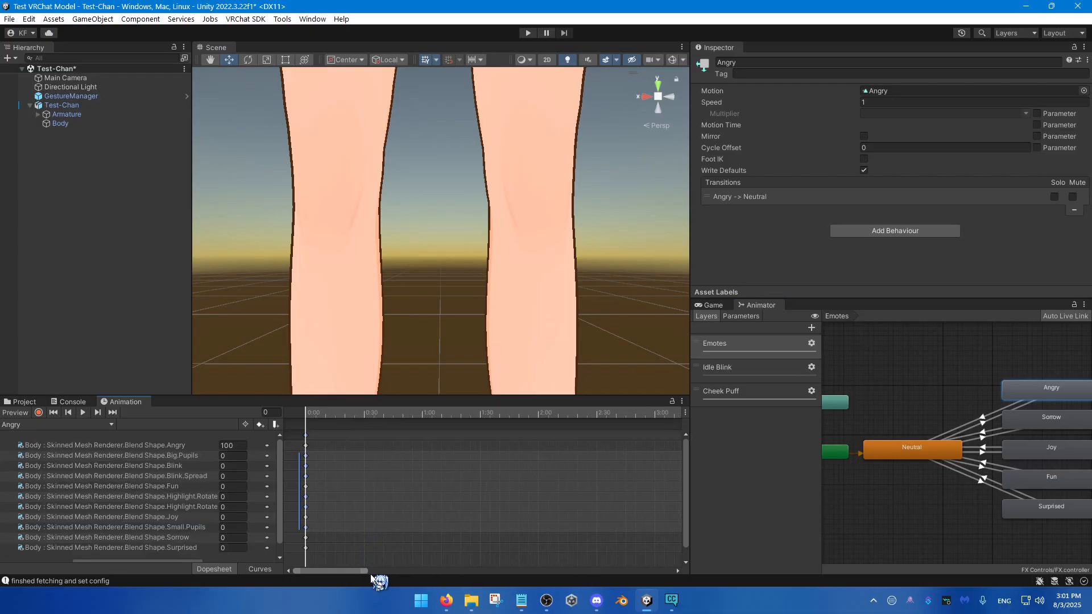
drag(369, 571, 626, 541)
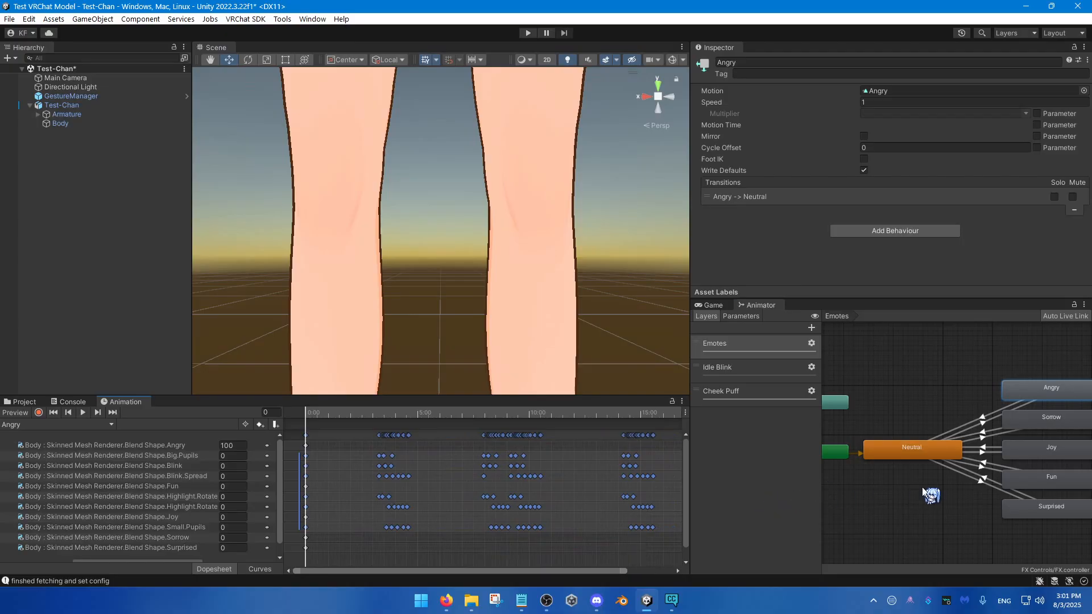
middle_drag(924, 493, 905, 496)
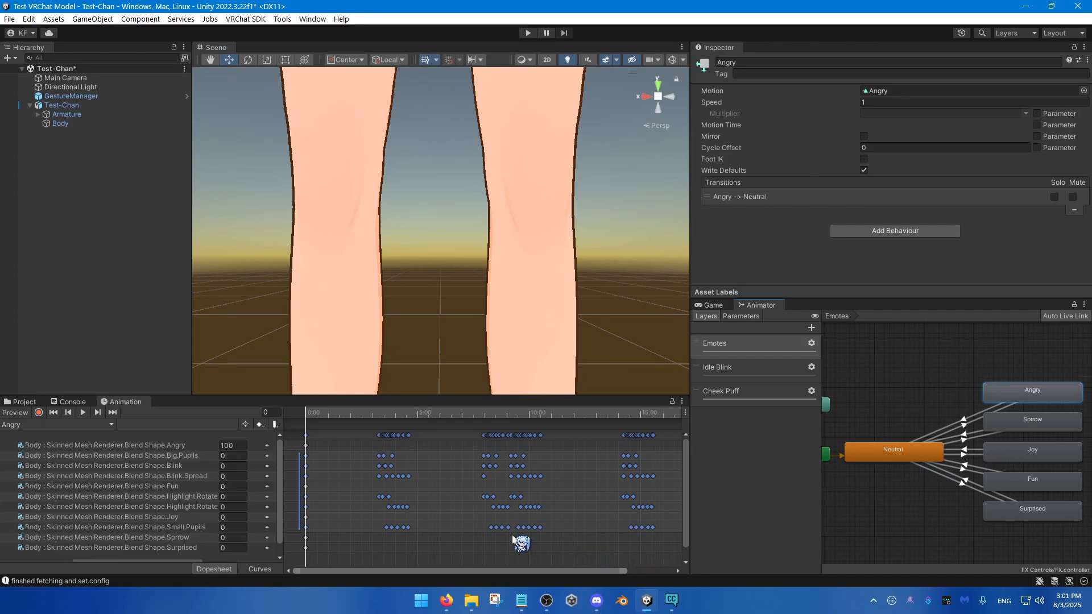
Step: Copy the first-frame keyframes of all blend shapes from the Neutral clip into the Joy clip
click(96, 424)
click(77, 500)
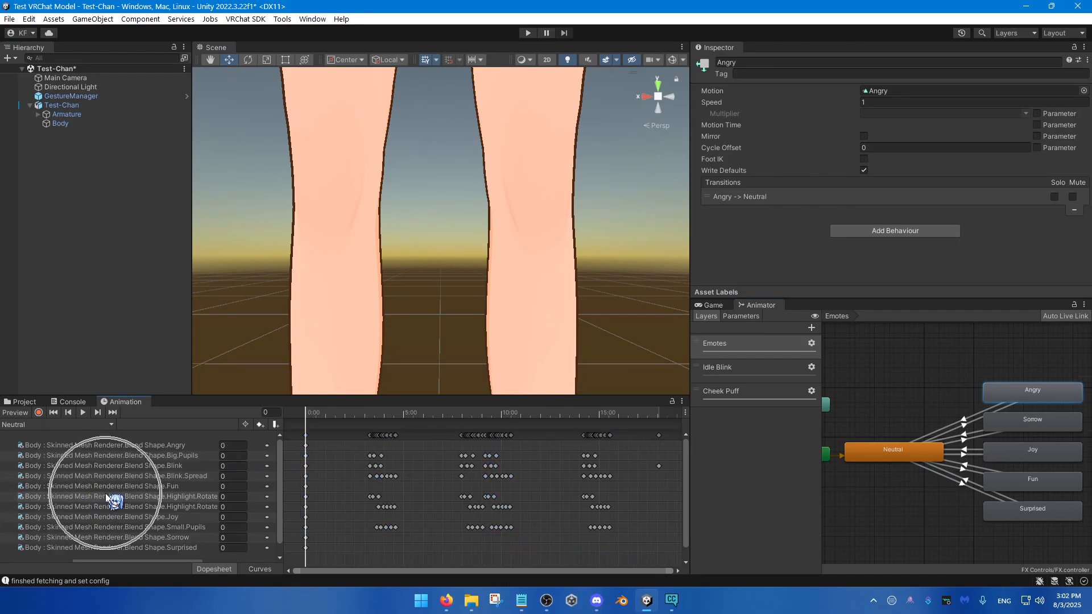
drag(320, 559, 296, 431)
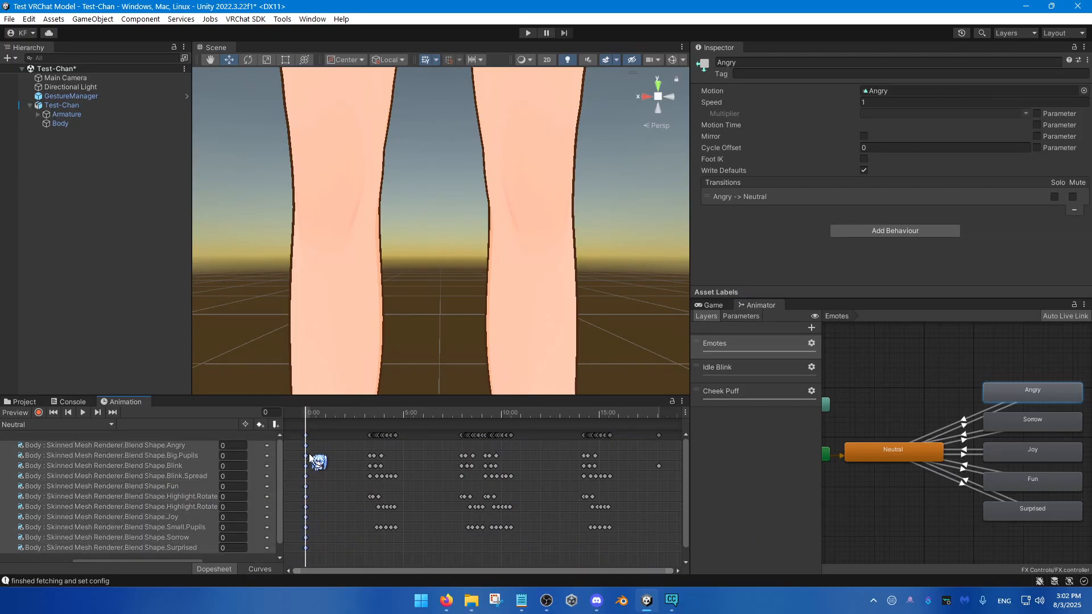
click(76, 426)
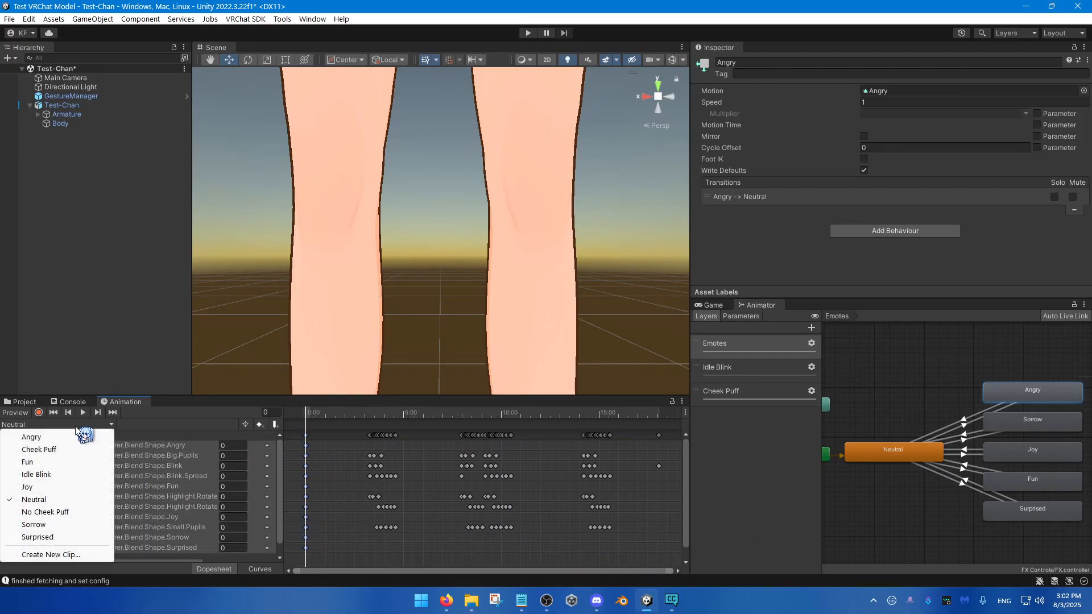
click(47, 488)
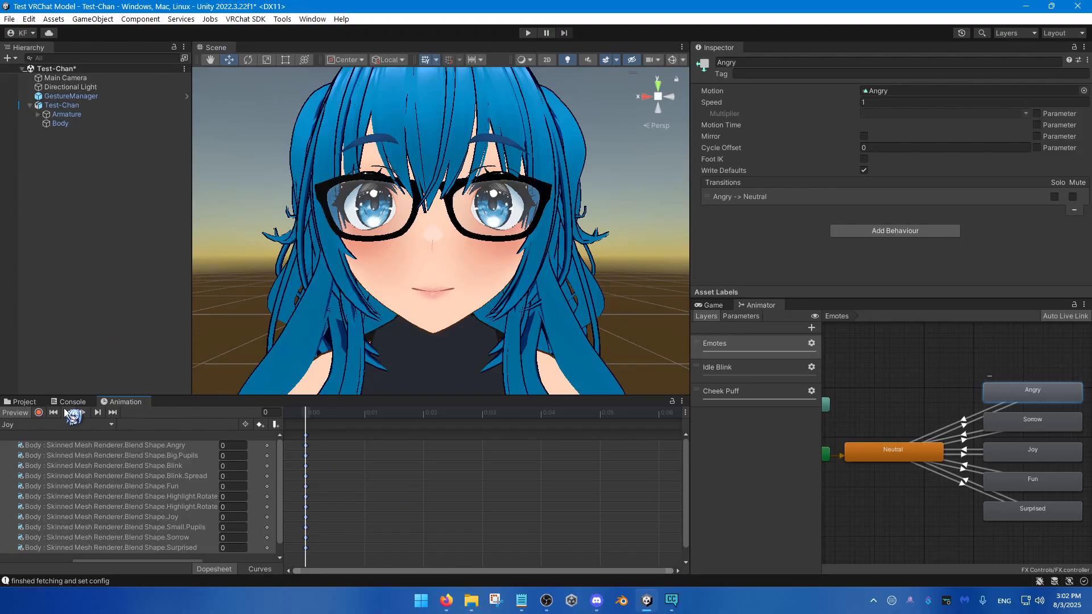
Step: Review the Body mesh's blend shapes through to the highlight and eye direction shapes
click(73, 126)
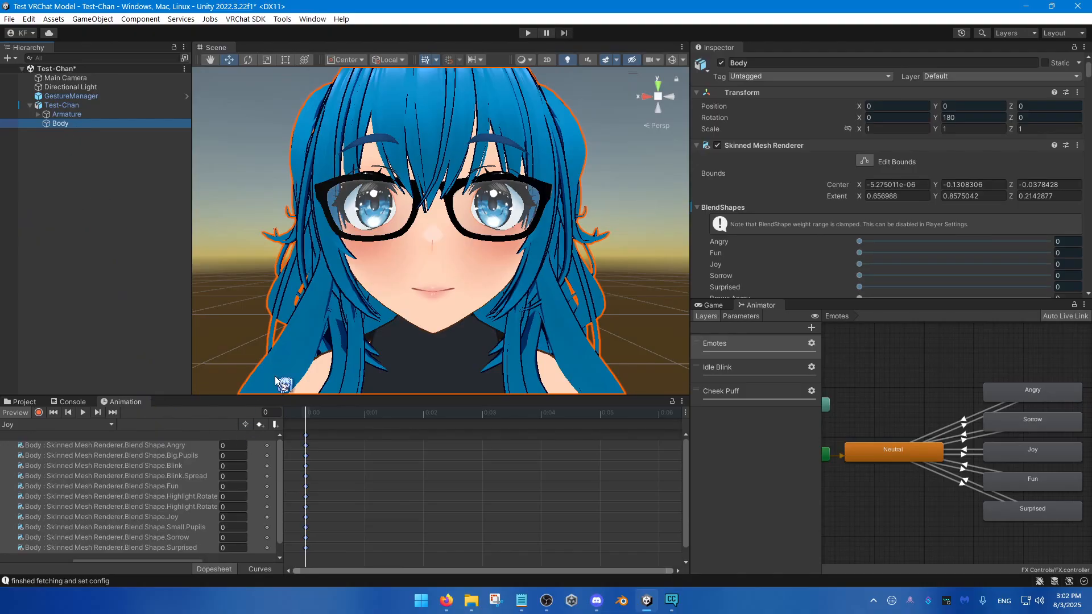
scroll(837, 221, down, 10)
scroll(837, 221, down, 15)
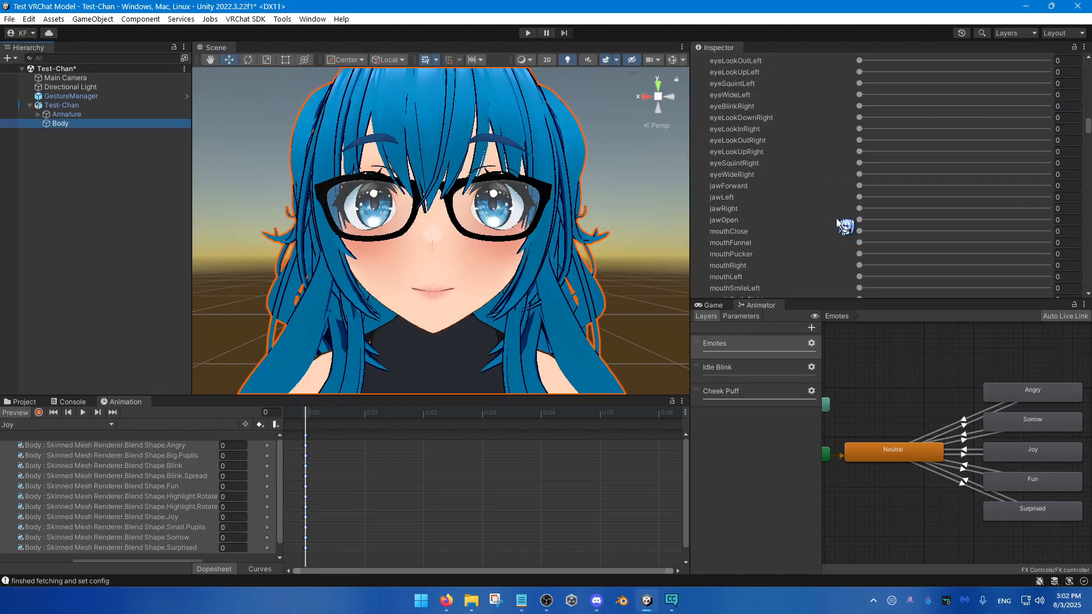
scroll(838, 229, down, 10)
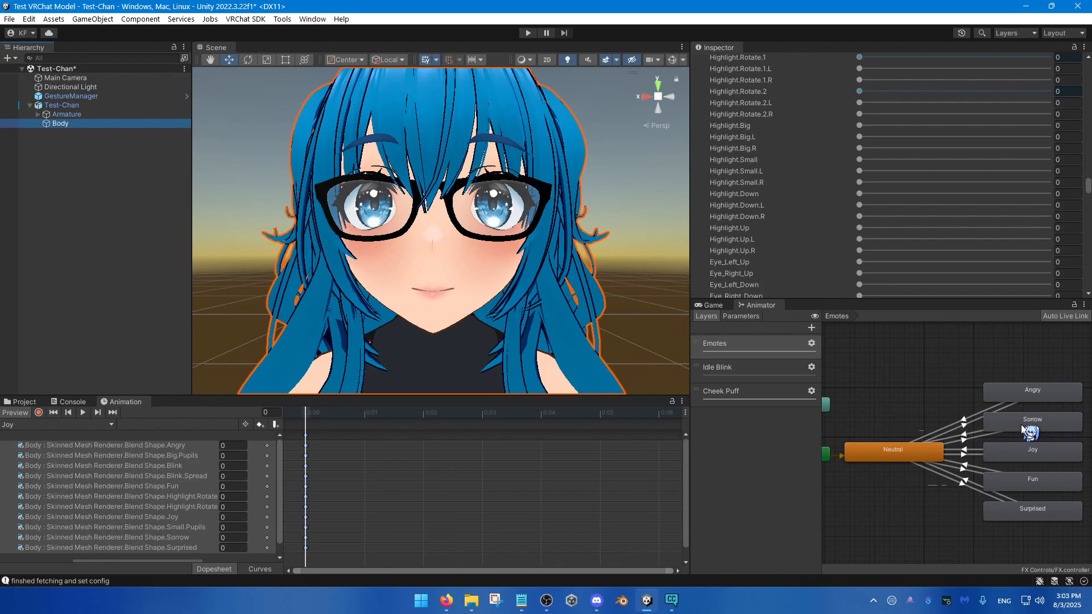
Step: Examine the settings of the Angry, Sorrow, Joy, Fun and Surprised states in the Emotes layer one after another
click(1040, 398)
click(1045, 452)
click(1038, 480)
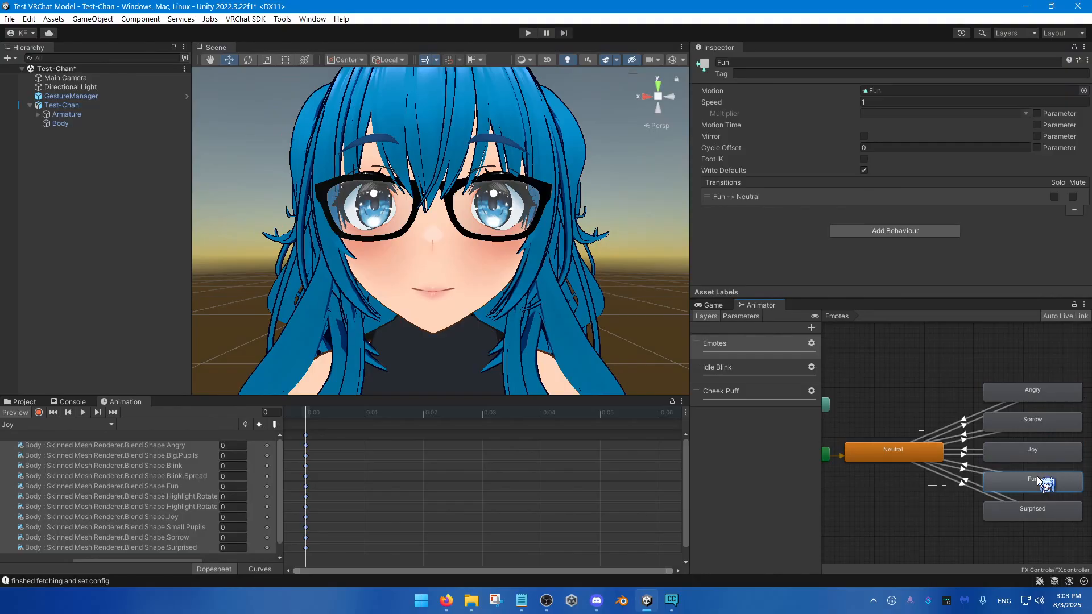
click(1037, 424)
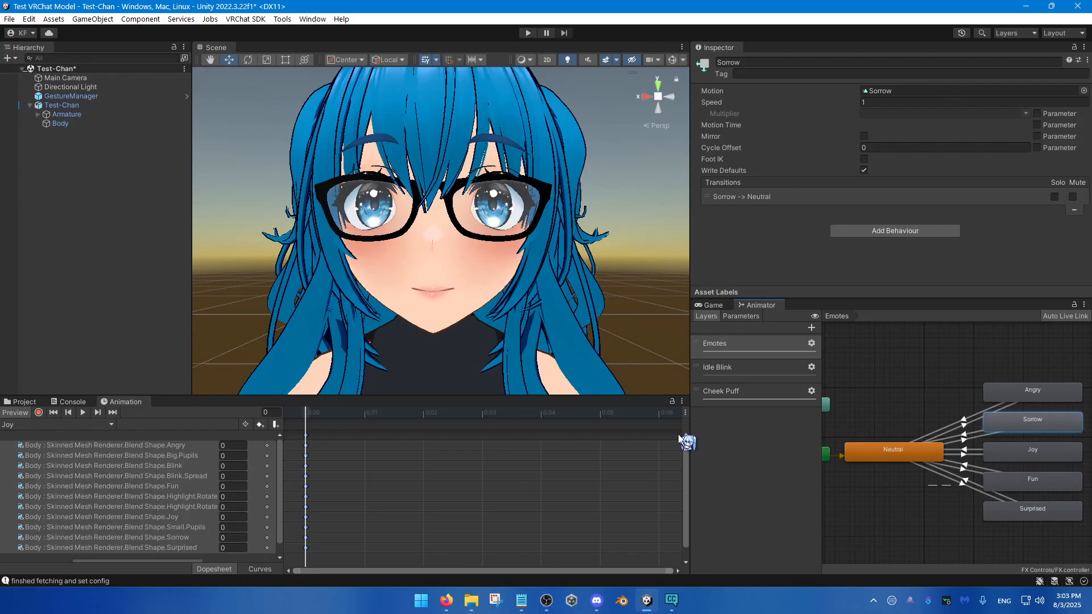
click(1037, 398)
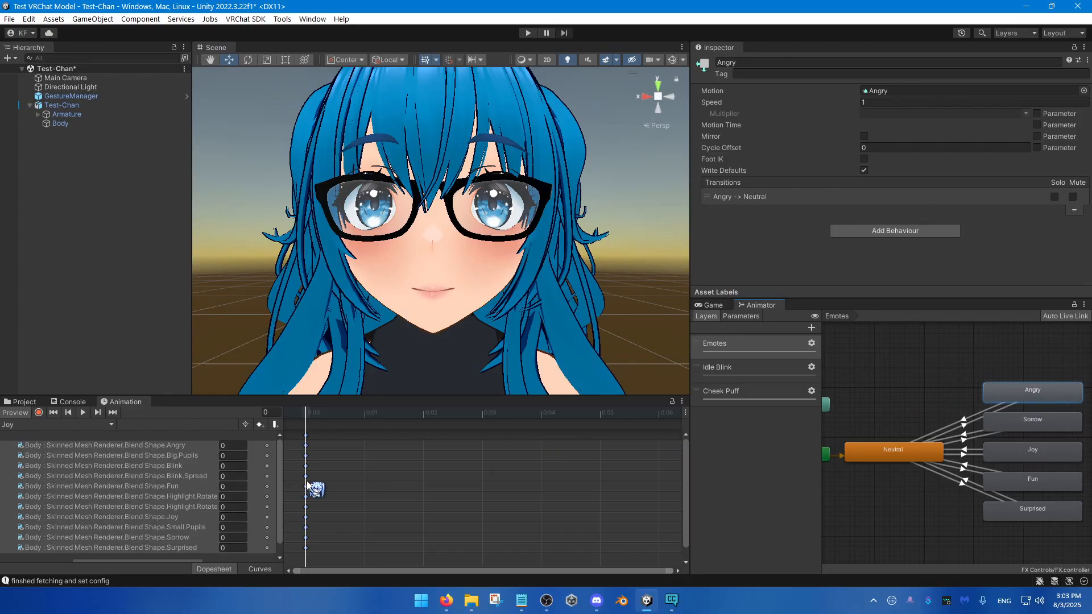
scroll(171, 513, down, 2)
scroll(172, 513, up, 2)
click(1044, 424)
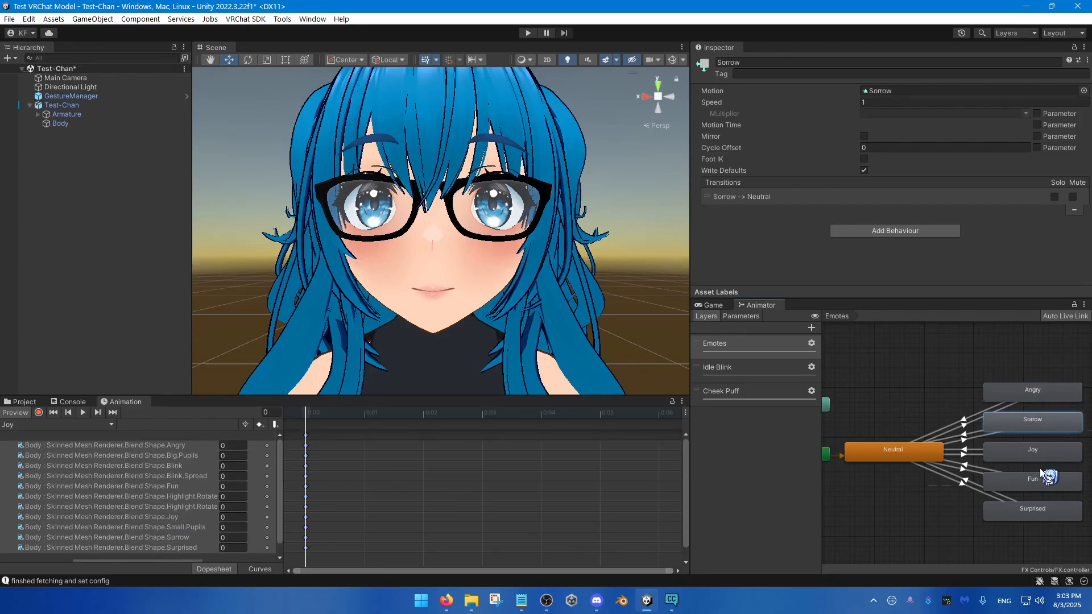
click(1039, 453)
click(1038, 482)
click(1039, 506)
click(1036, 487)
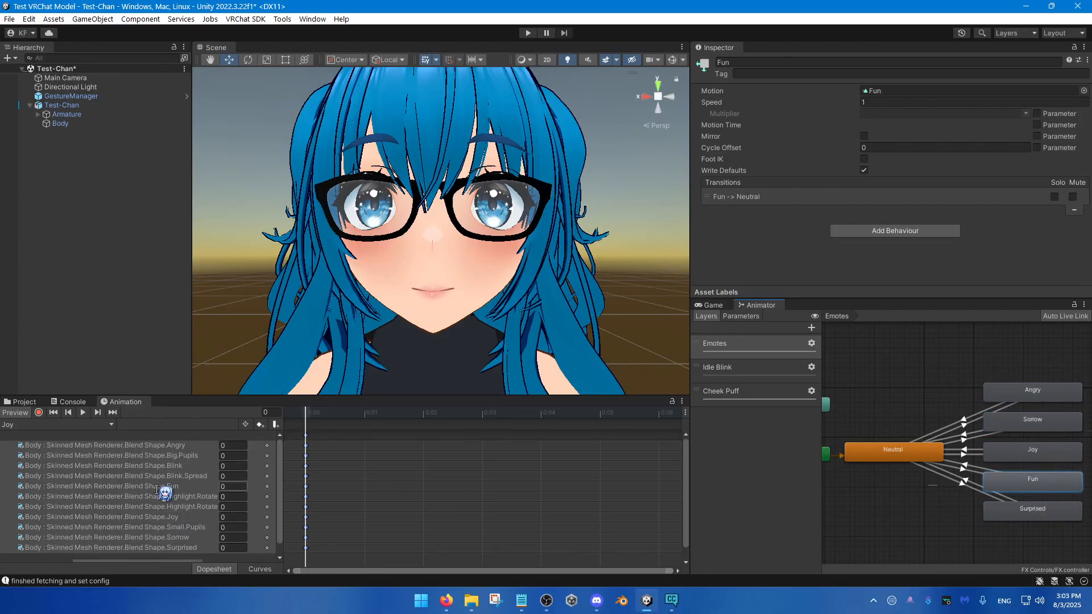
click(1032, 508)
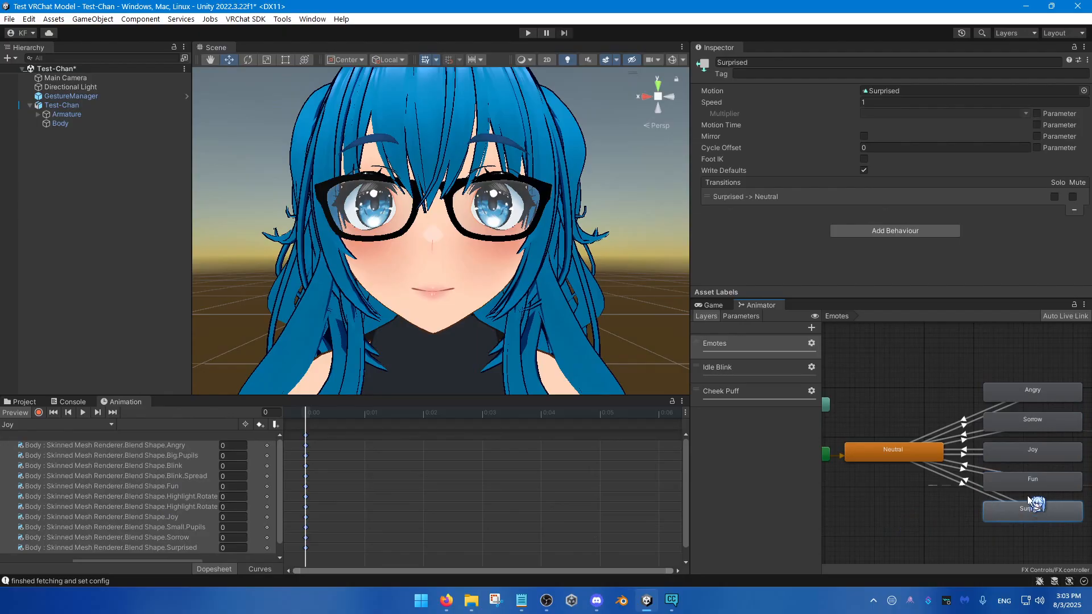
click(1038, 479)
click(1035, 428)
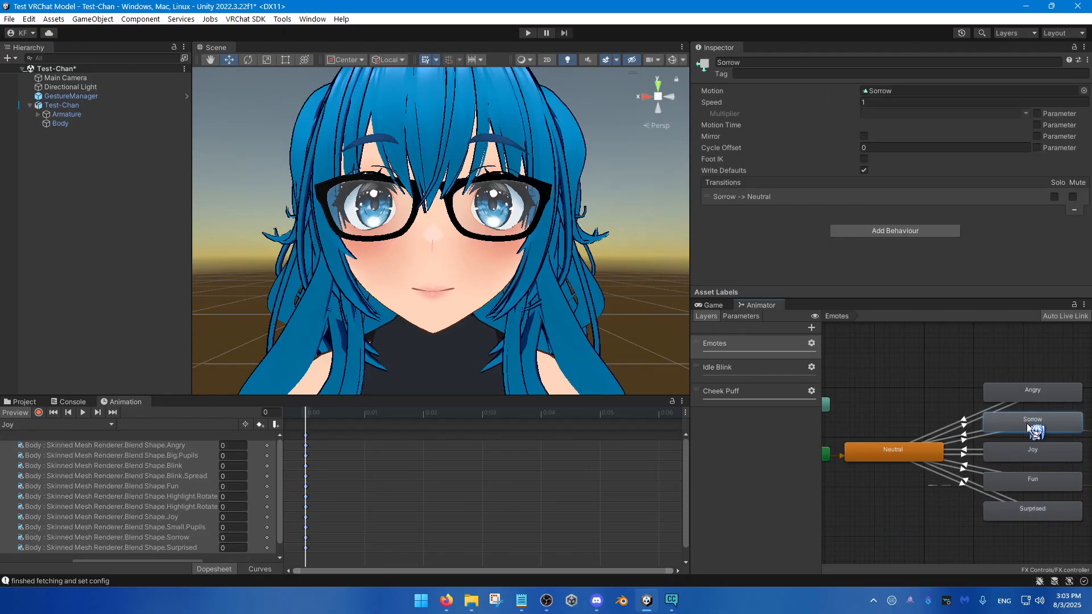
click(1032, 392)
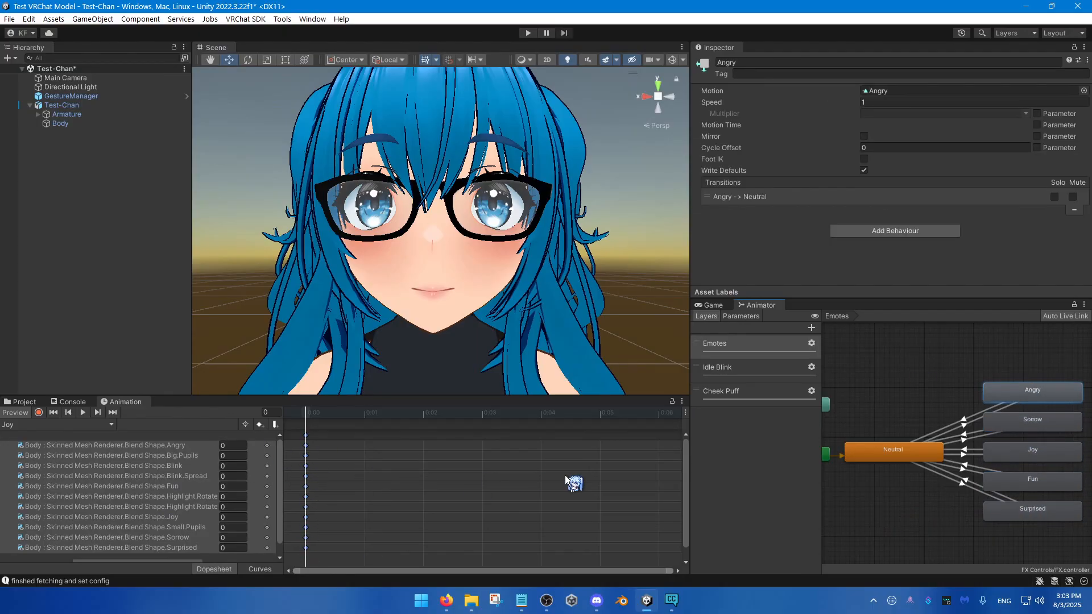
click(1048, 425)
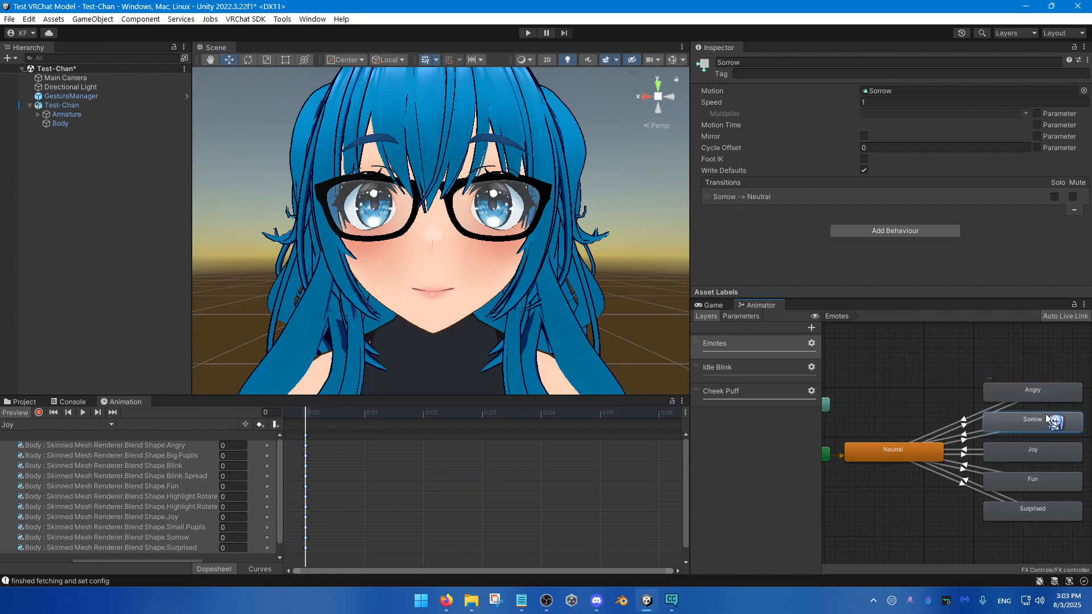
click(1050, 452)
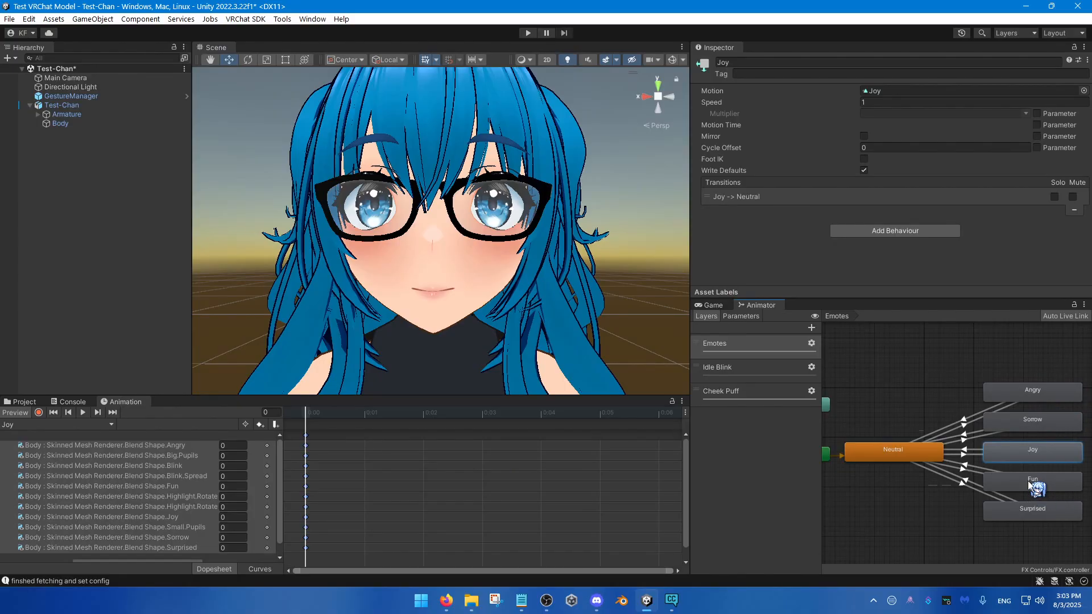
click(1029, 482)
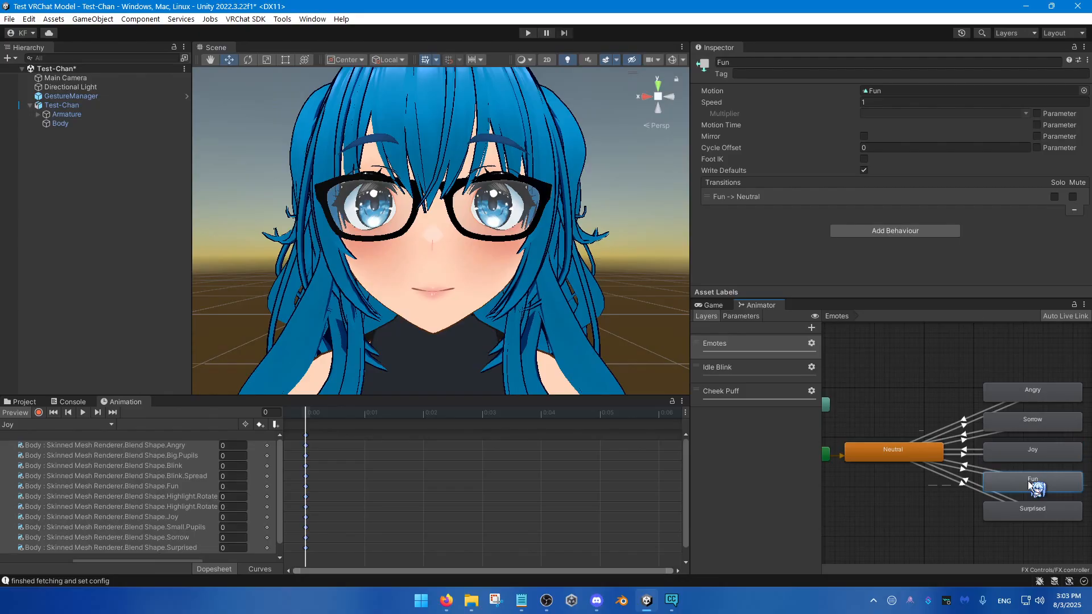
click(1044, 515)
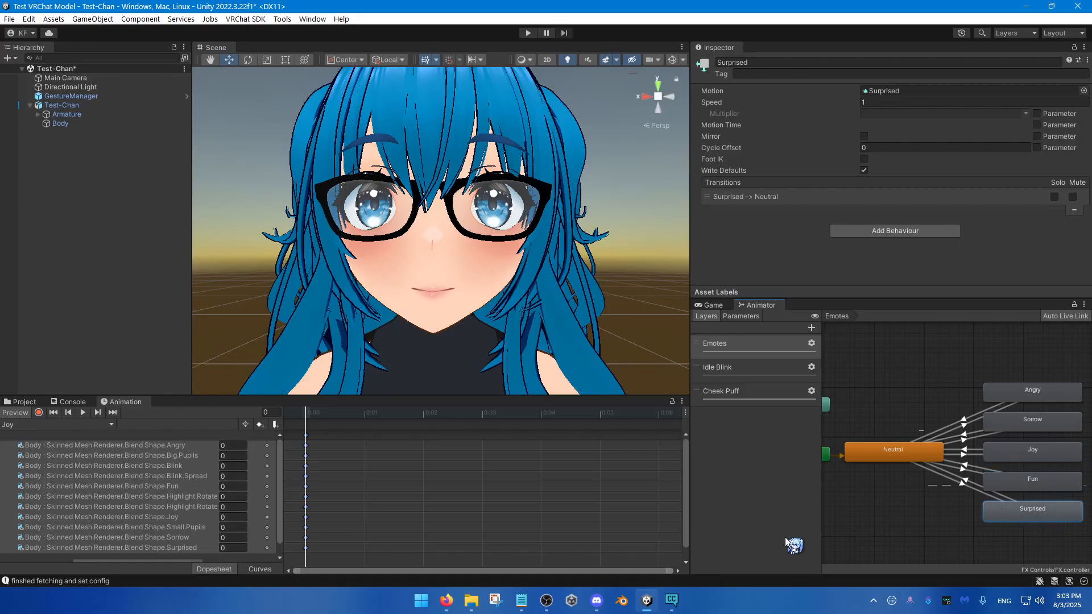
Step: View the Idle Blink clip's keyframes alongside the Joy, Sorrow and Fun states of the Emotes layer
click(95, 427)
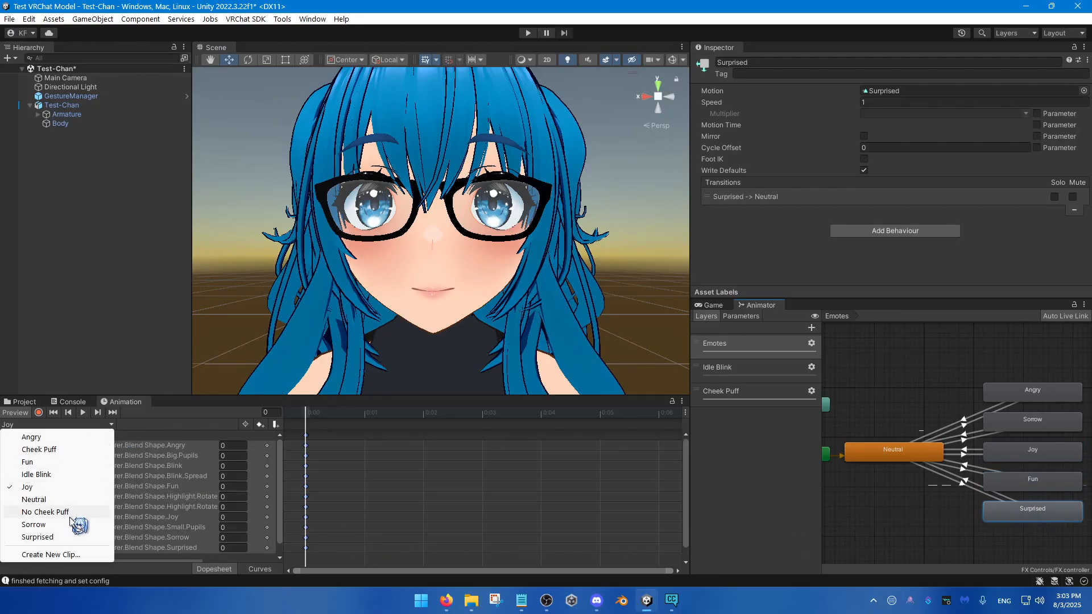
click(68, 476)
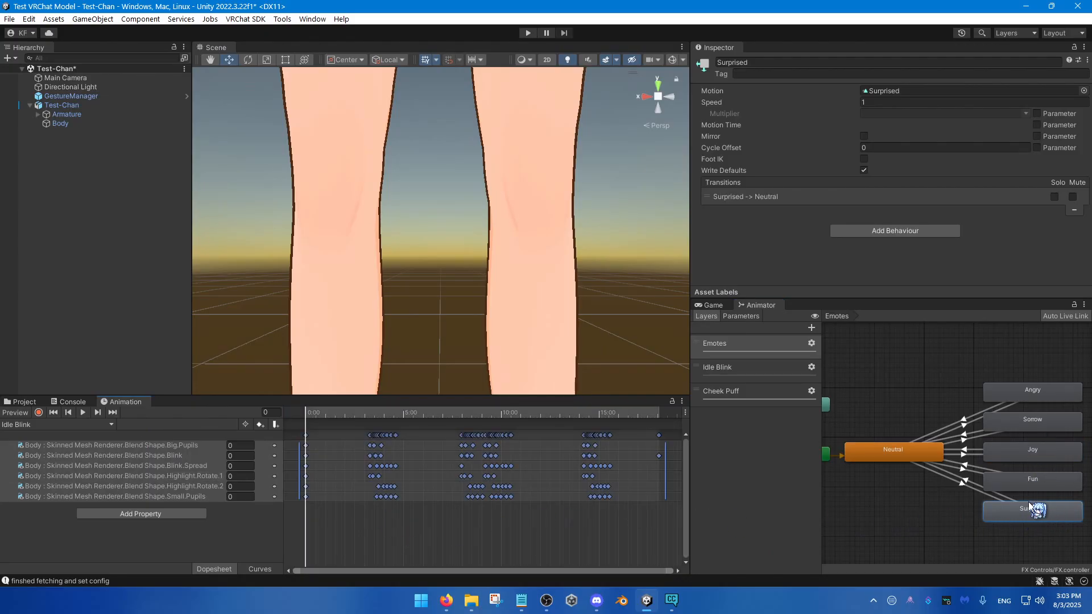
click(1036, 454)
click(1032, 424)
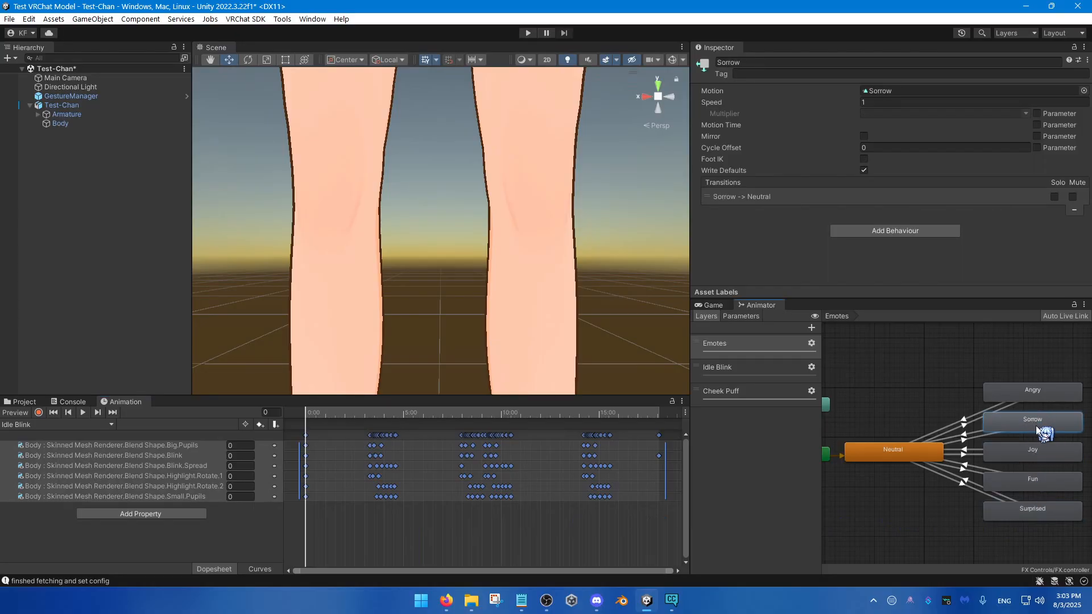
click(1047, 484)
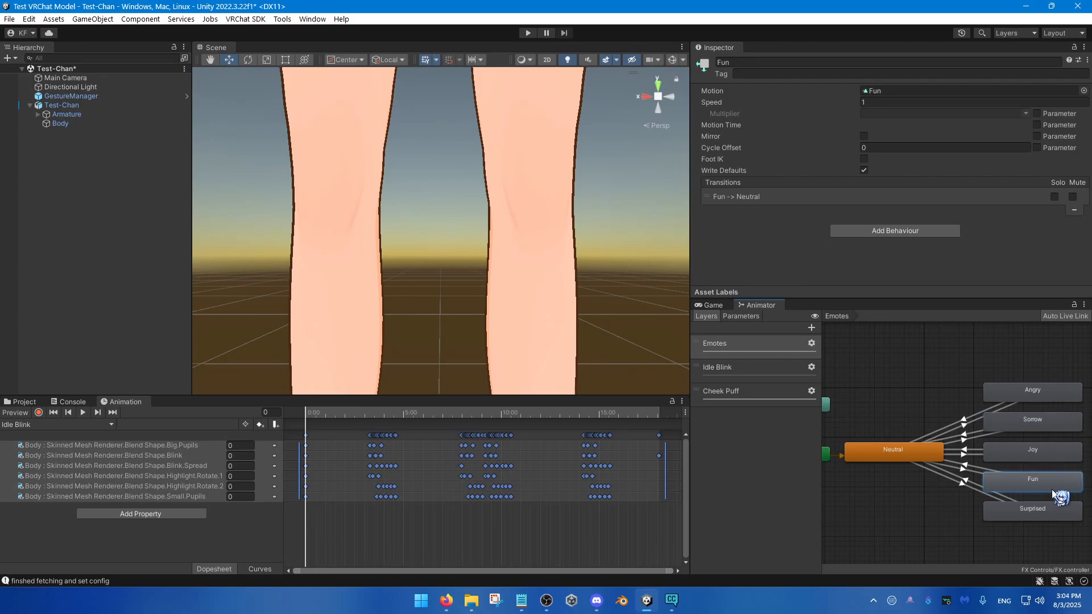
Step: Inspect the blend shape keyframes of the Fun and Surprised clips
click(85, 425)
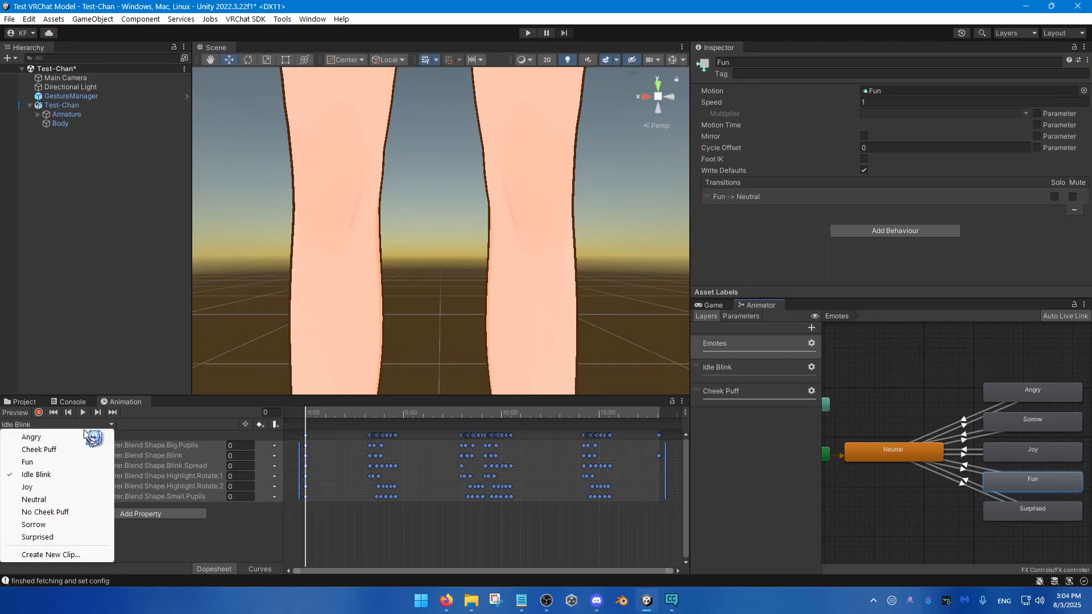
click(27, 462)
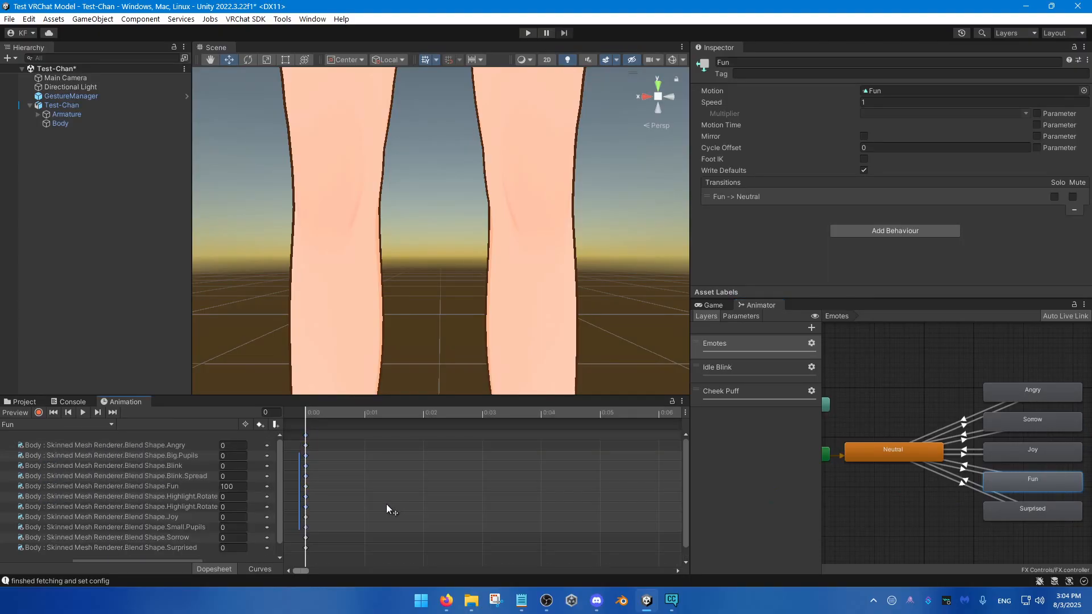
click(85, 425)
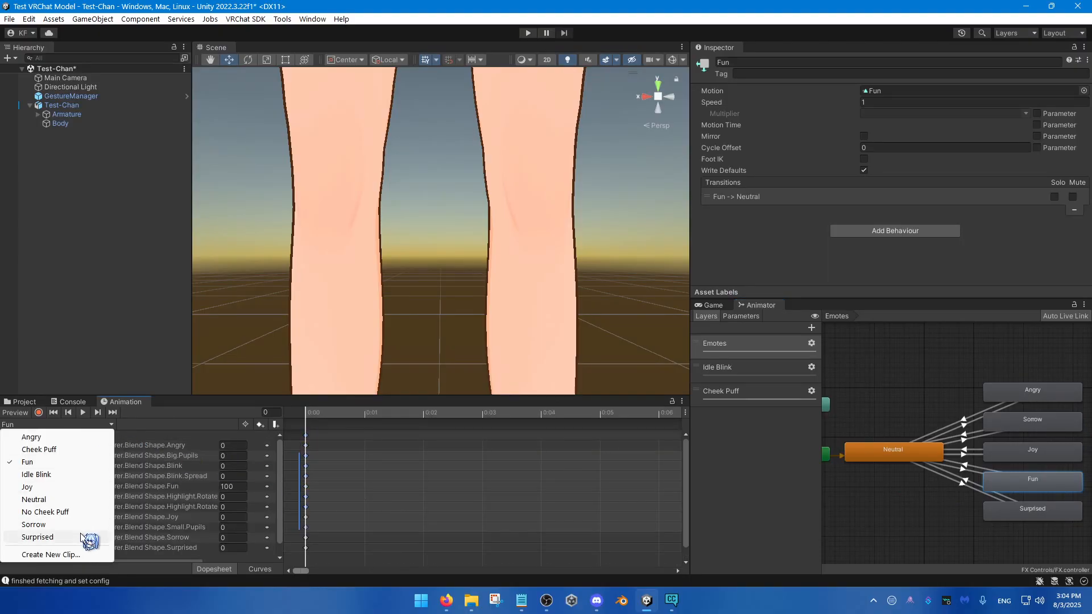
click(34, 536)
drag(321, 513, 384, 520)
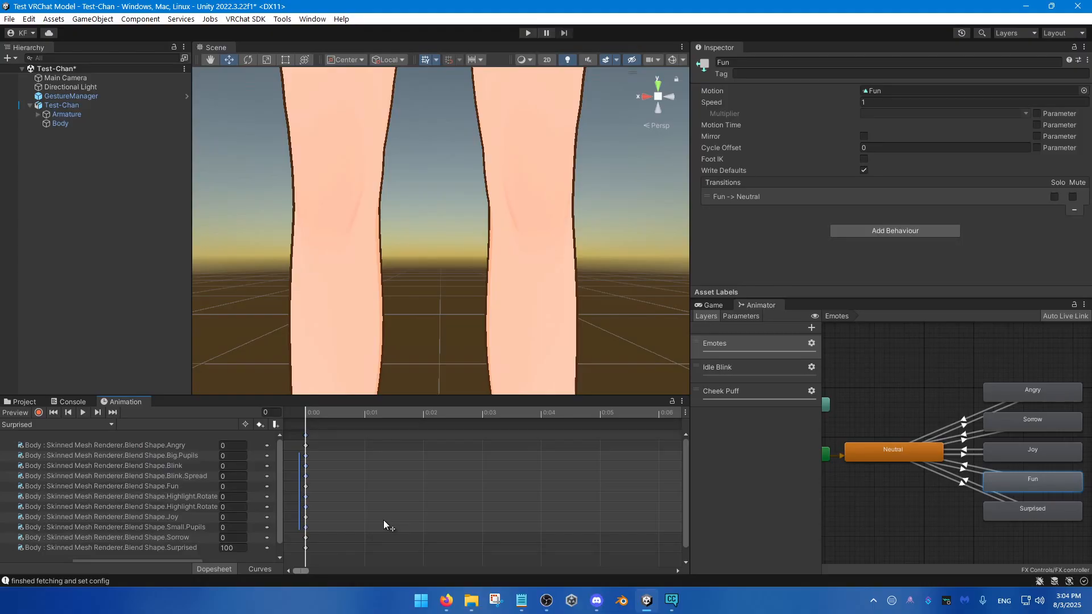
Step: Open the Sorrow clip, preview its first frame on the avatar and enable keyframe recording
click(68, 425)
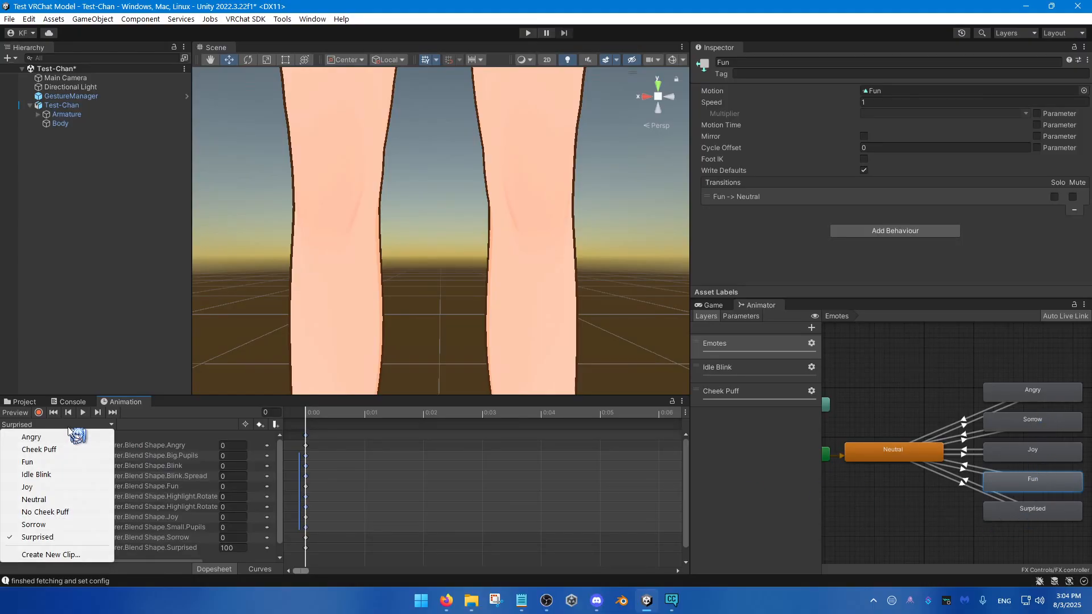
click(50, 524)
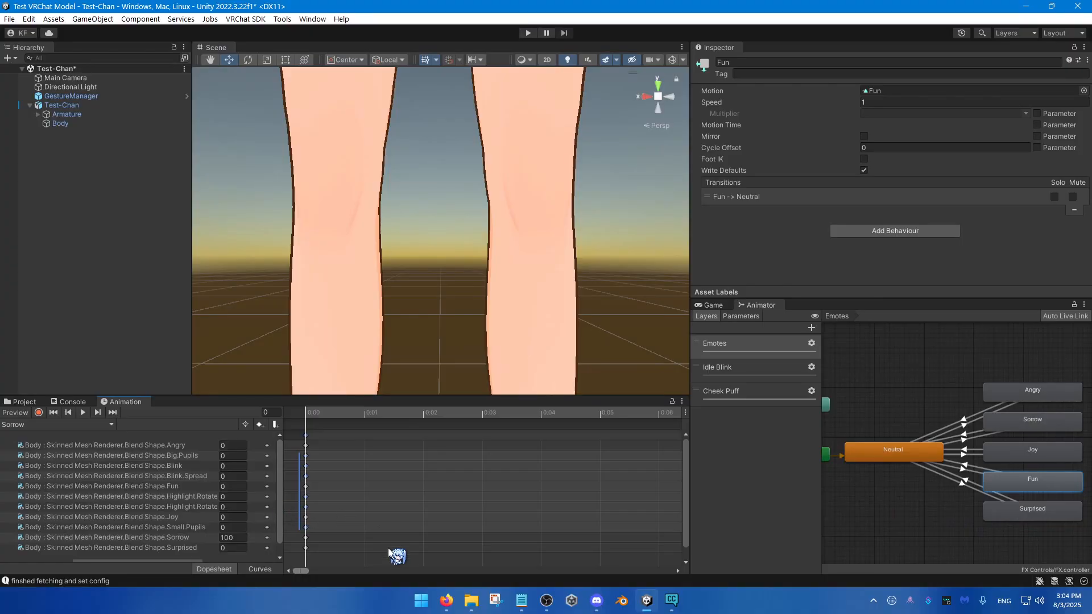
drag(340, 412, 300, 417)
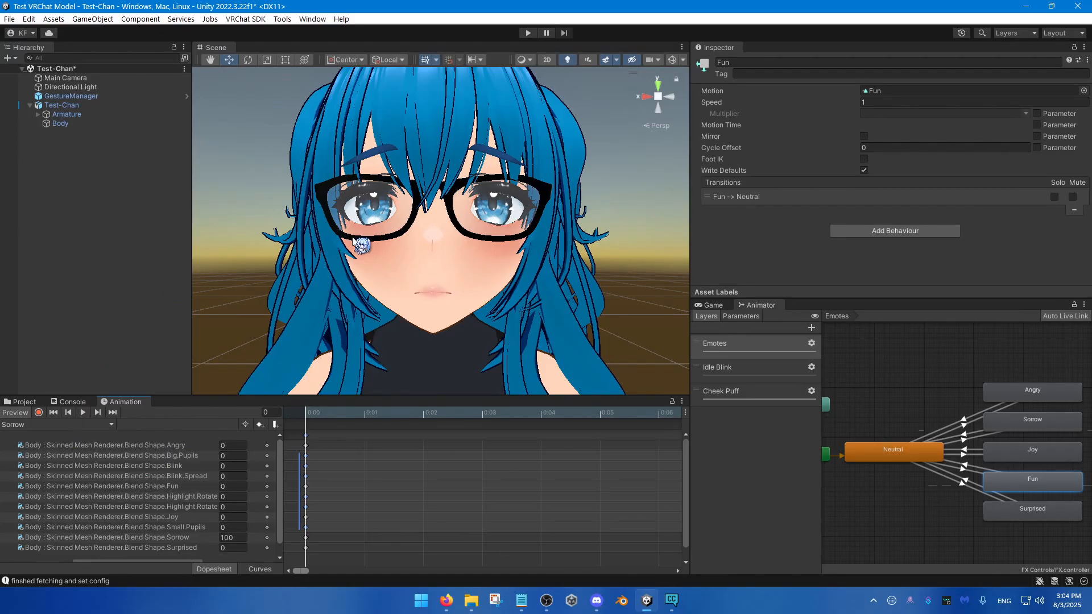
click(38, 412)
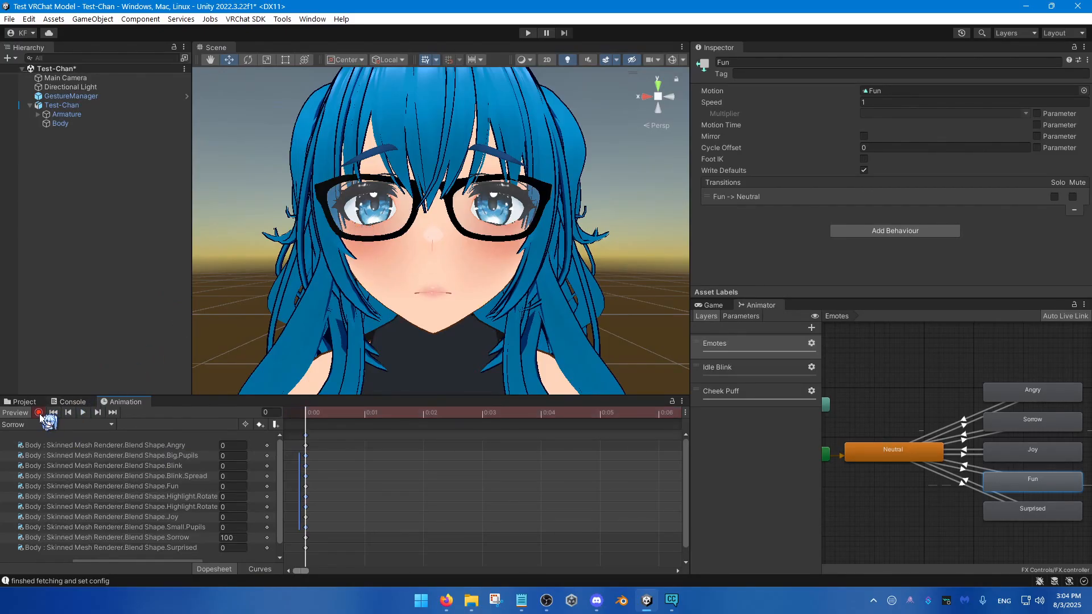
Step: Record the Body's Highlight.Big and Highlight.Down blend shapes at 100 on the Sorrow clip's first frame and check its property list
click(88, 124)
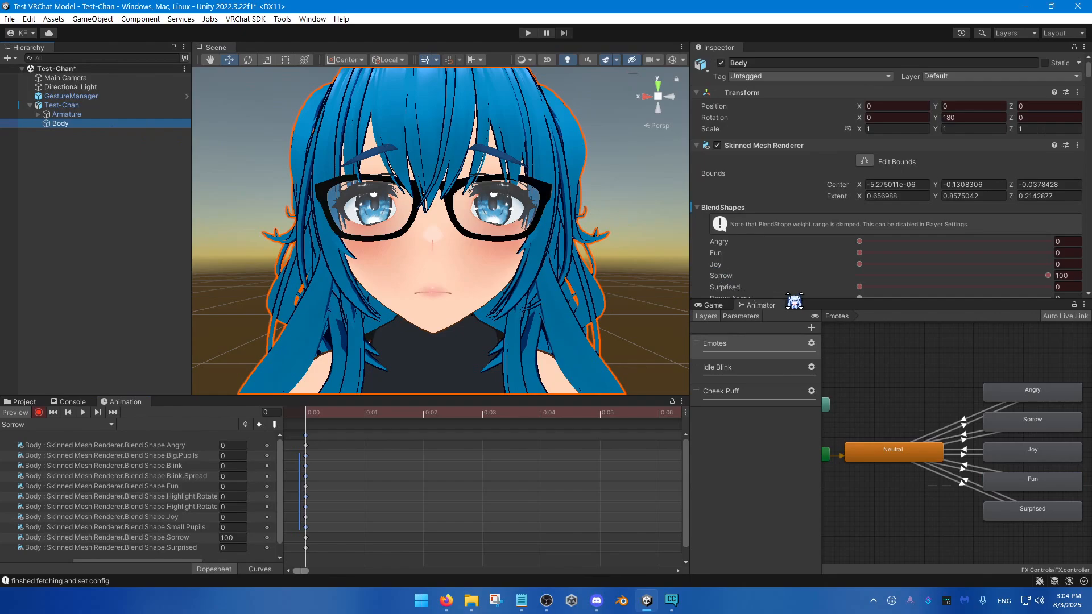
drag(796, 299, 807, 425)
scroll(776, 381, down, 15)
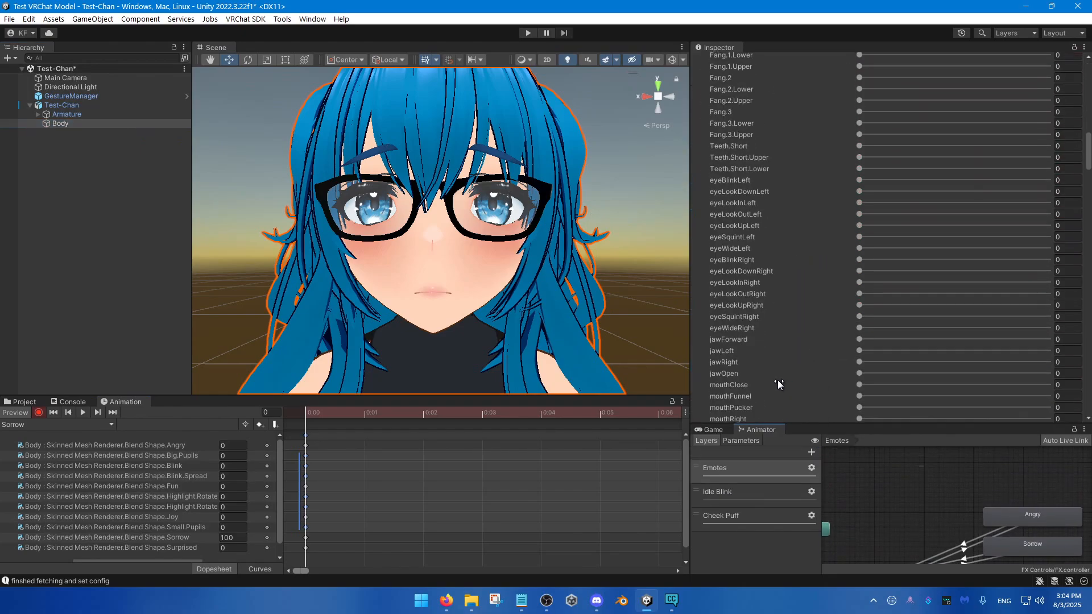
scroll(779, 374, down, 10)
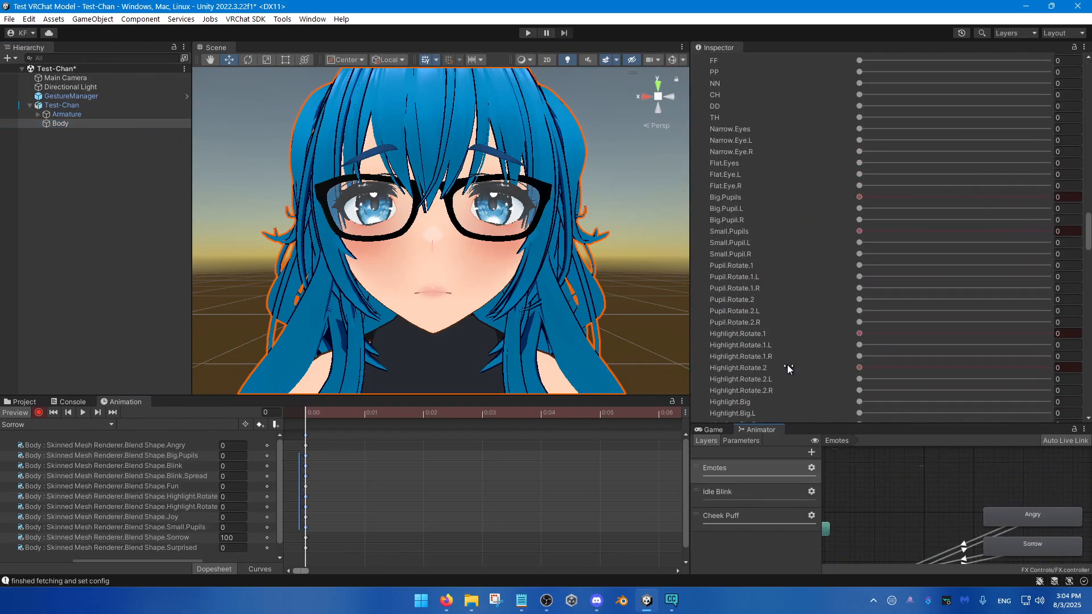
scroll(792, 319, down, 5)
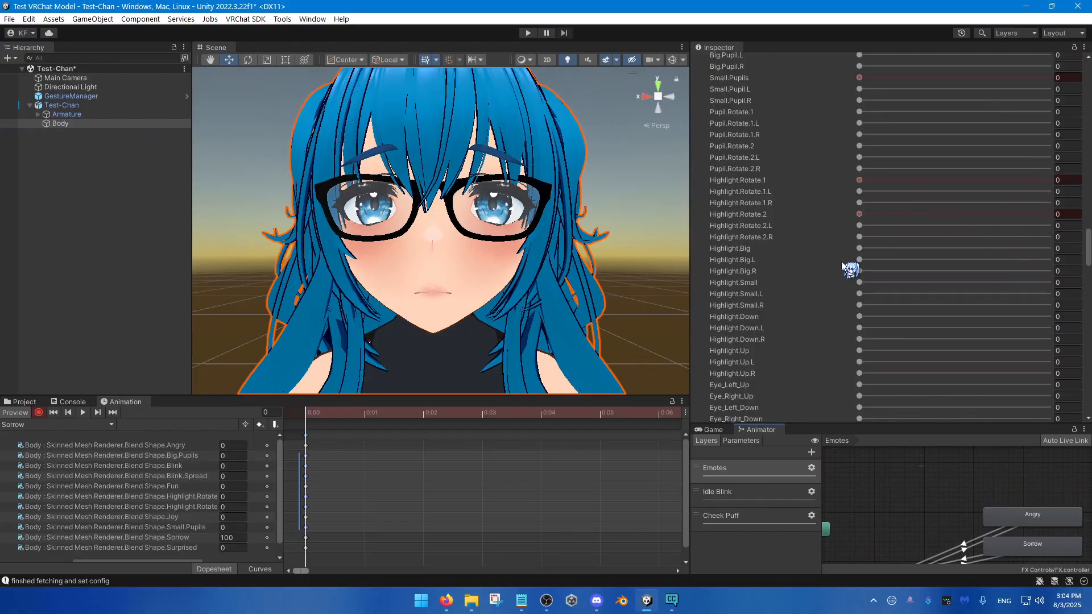
drag(861, 249, 1049, 249)
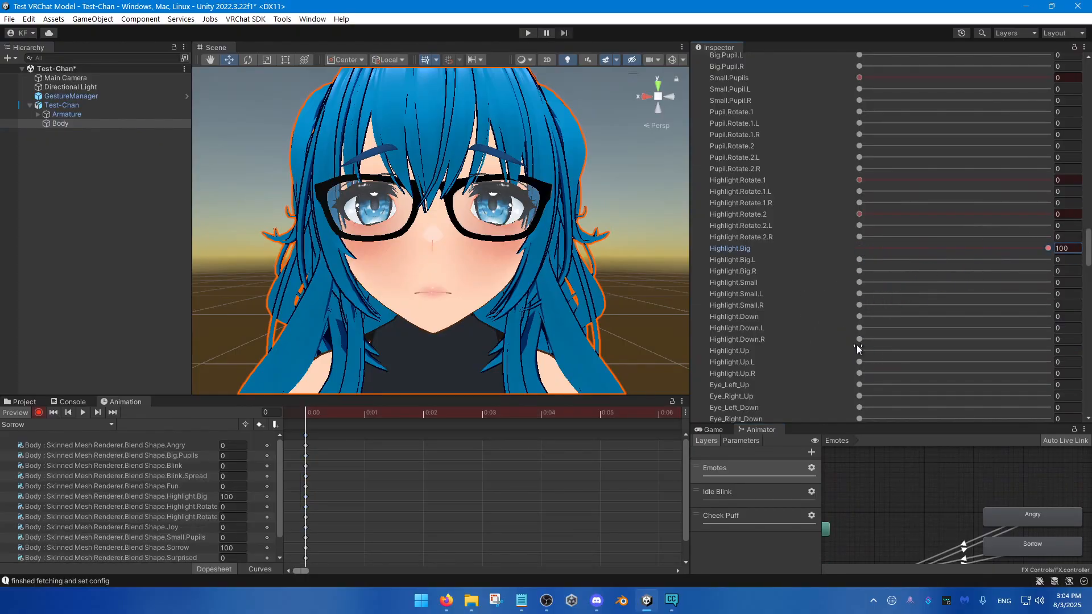
drag(859, 317, 1048, 317)
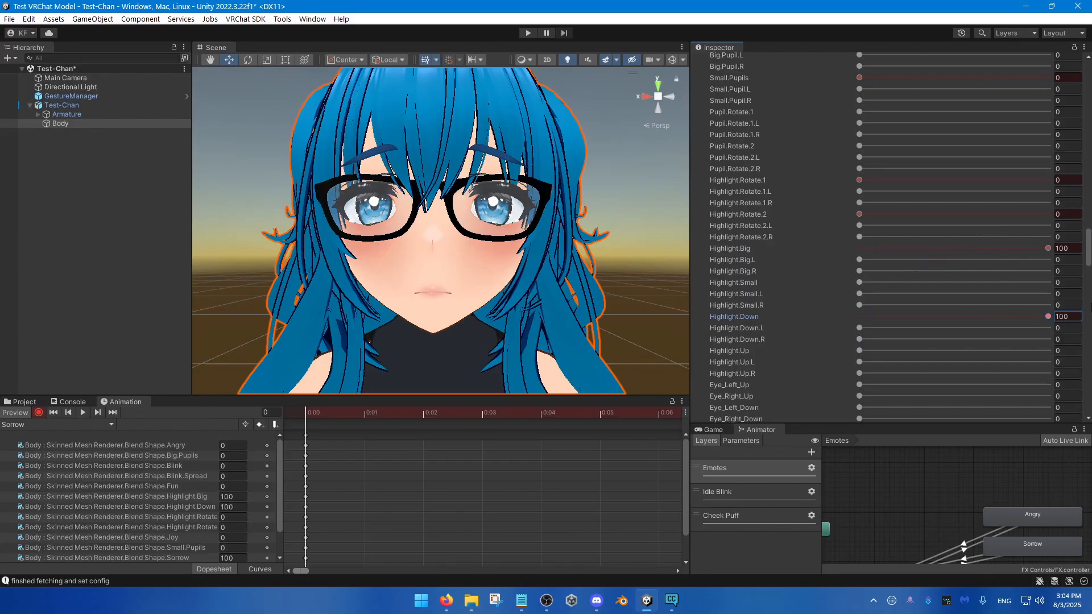
scroll(183, 535, down, 1)
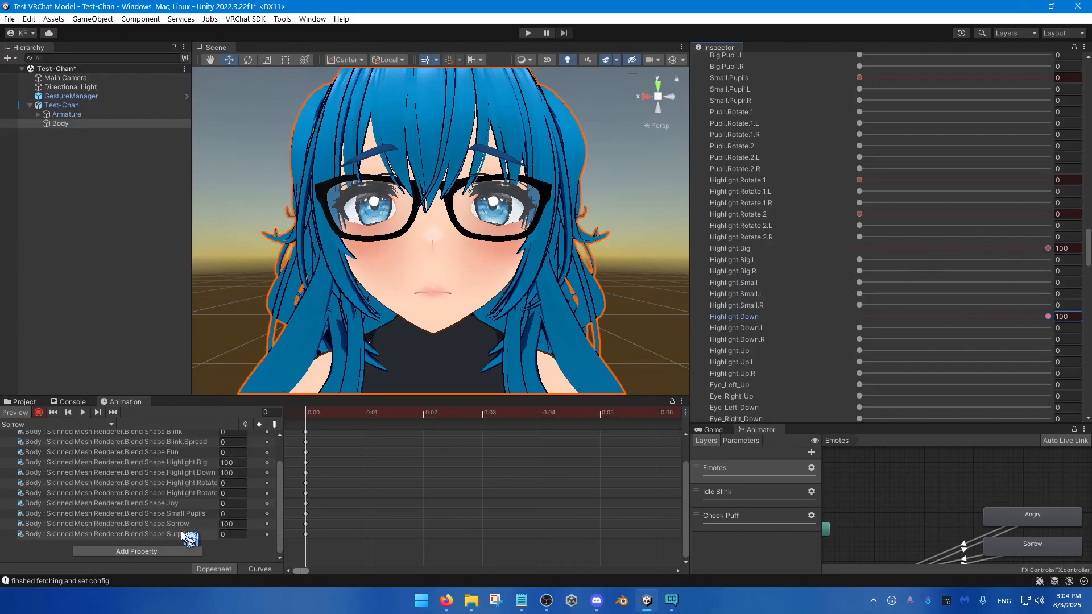
scroll(200, 518, up, 2)
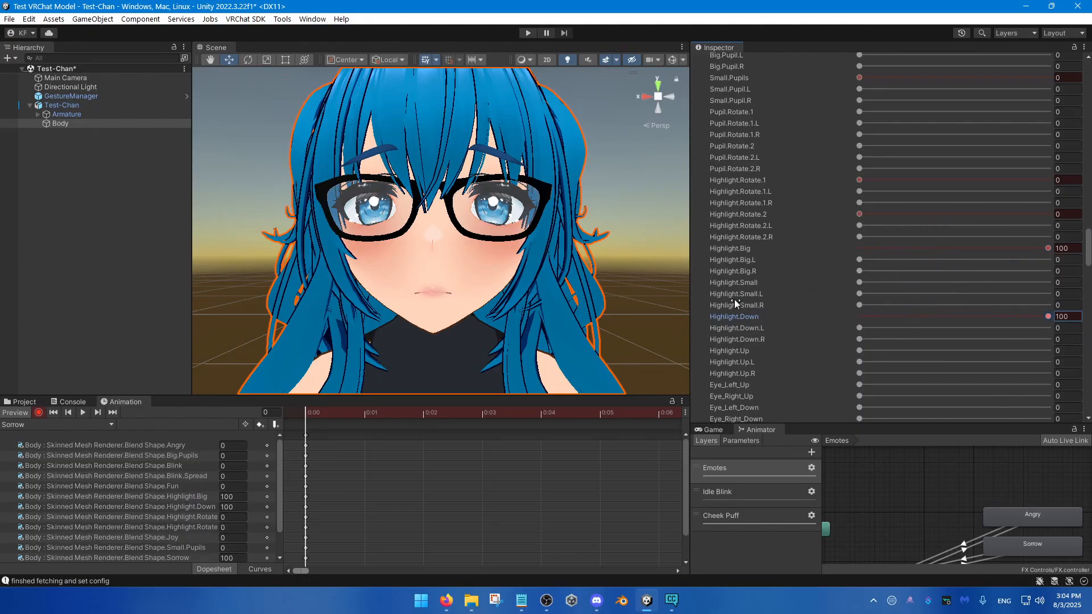
Step: Copy the Highlight.Big and Highlight.Down keyframes from the first frame of the Sorrow clip
click(208, 508)
shift+click(208, 499)
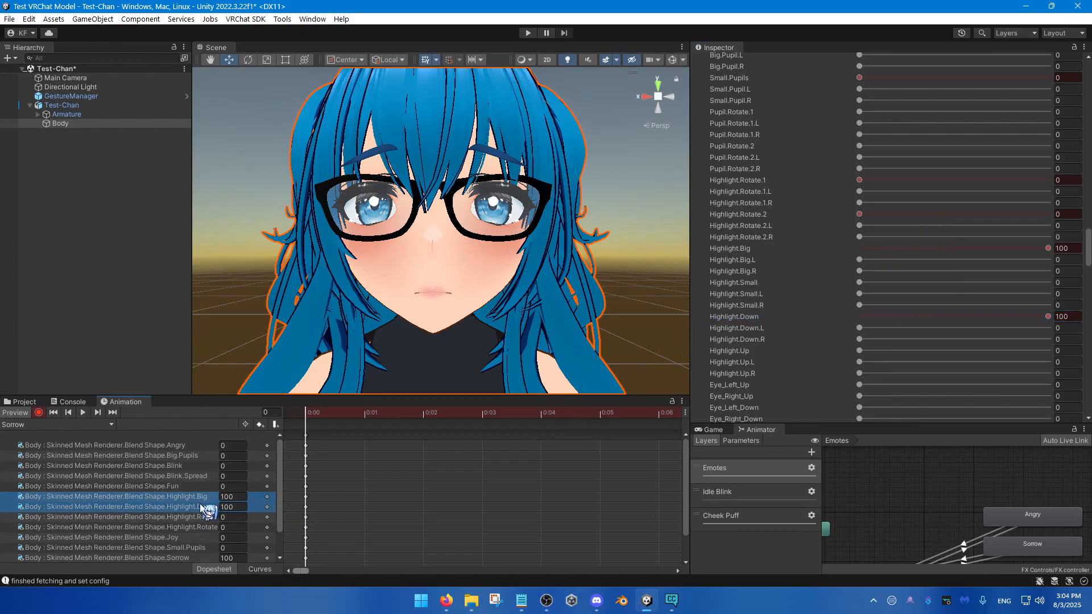
click(318, 501)
click(305, 498)
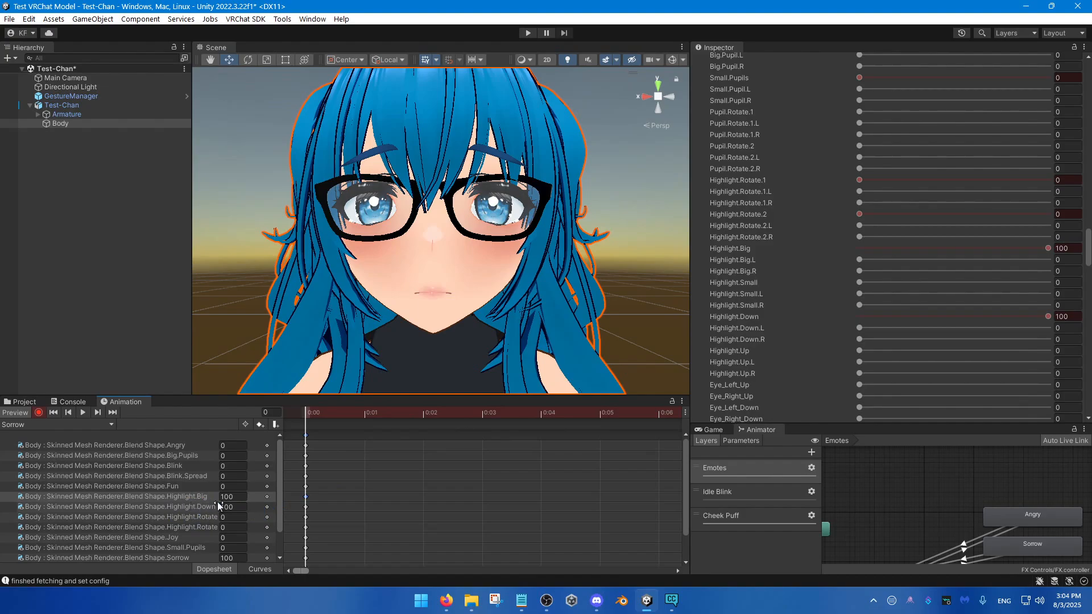
click(236, 505)
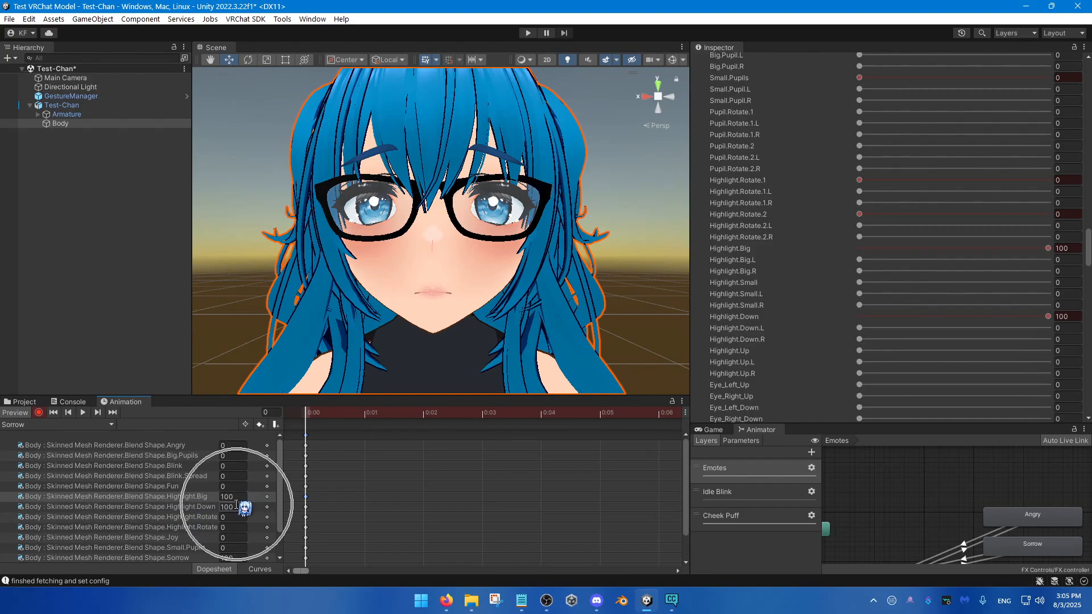
click(236, 505)
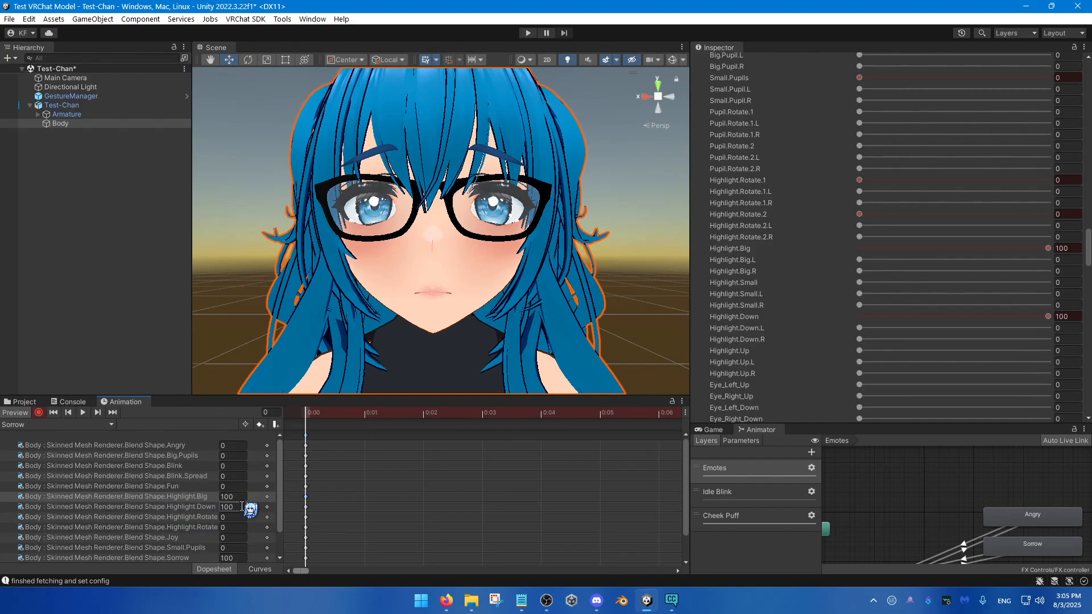
drag(311, 497, 297, 511)
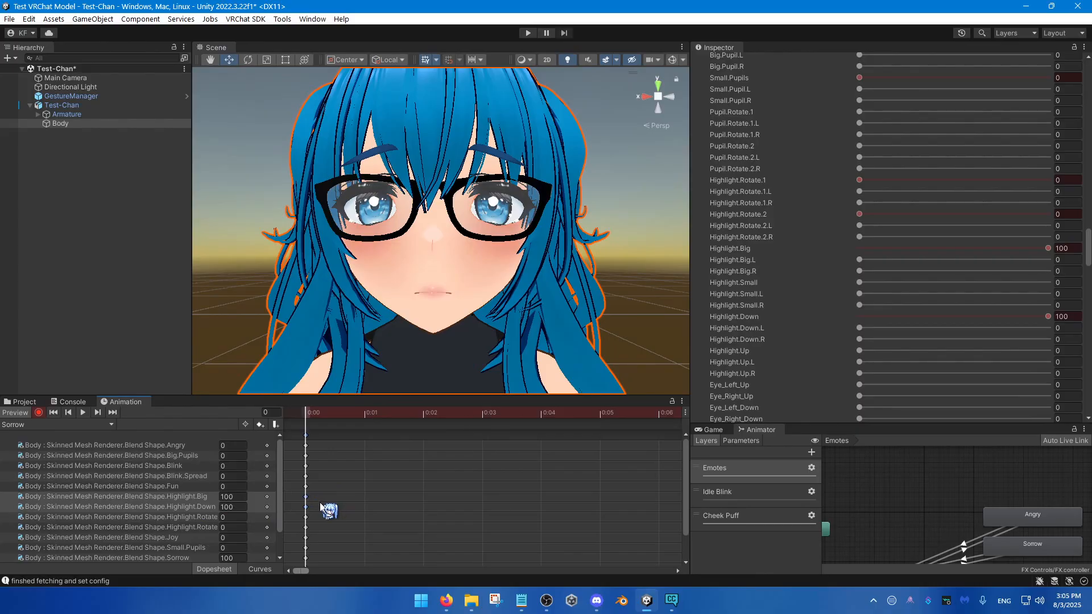
Step: Paste the copied Highlight.Big and Highlight.Down keyframes onto the first frame of the Angry clip
click(100, 426)
click(77, 437)
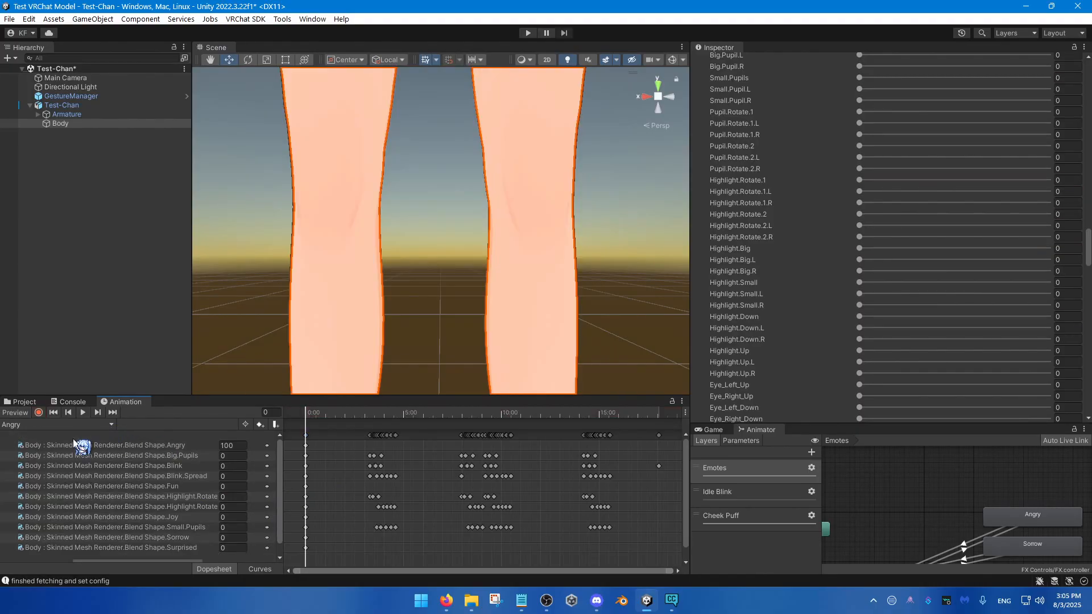
scroll(329, 495, up, 4)
key(ctrl+v)
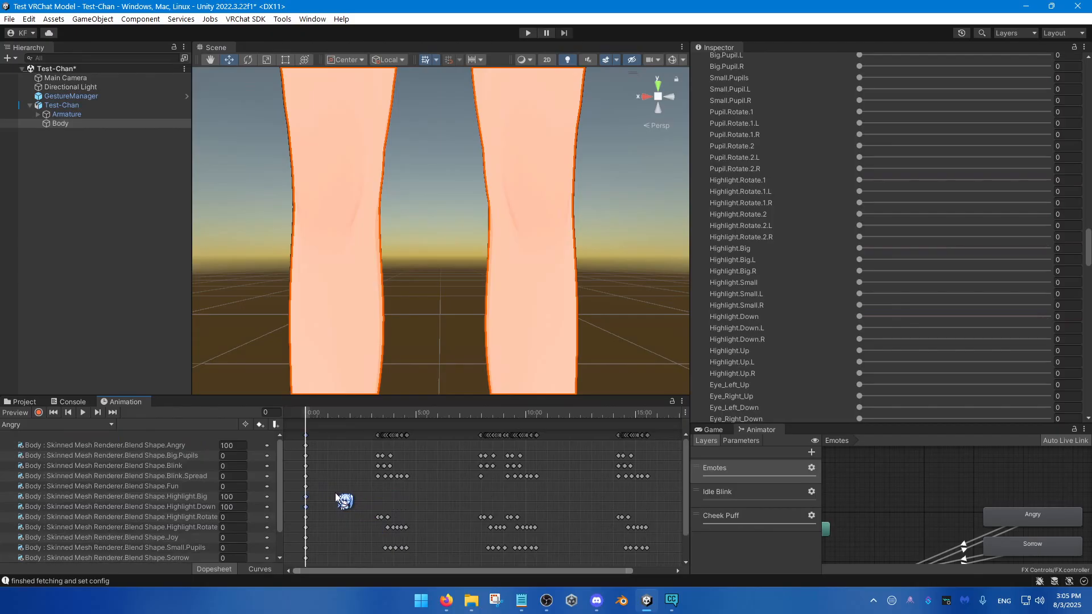
scroll(336, 492, up, 3)
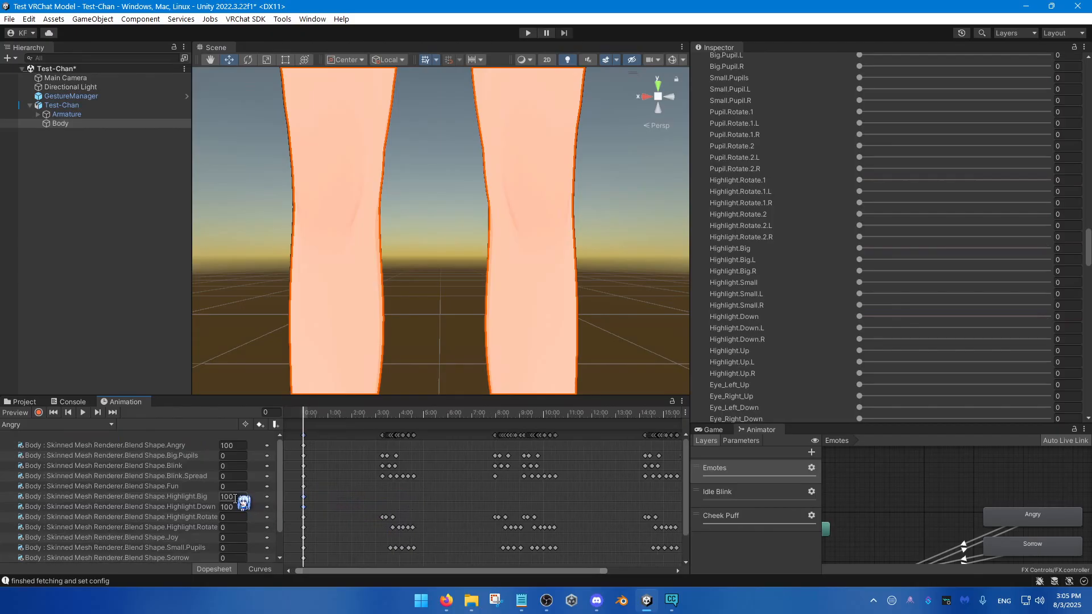
text(0)
click(242, 507)
mouse_move(336, 414)
mouse_down()
mouse_move(363, 414)
mouse_move(334, 414)
mouse_up()
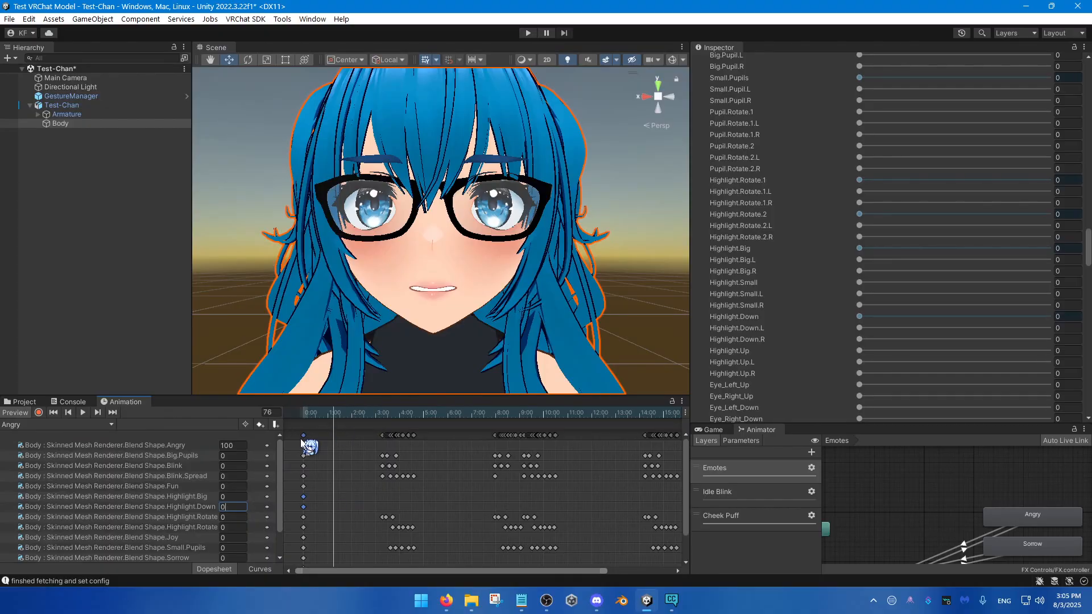
drag(241, 457, 265, 469)
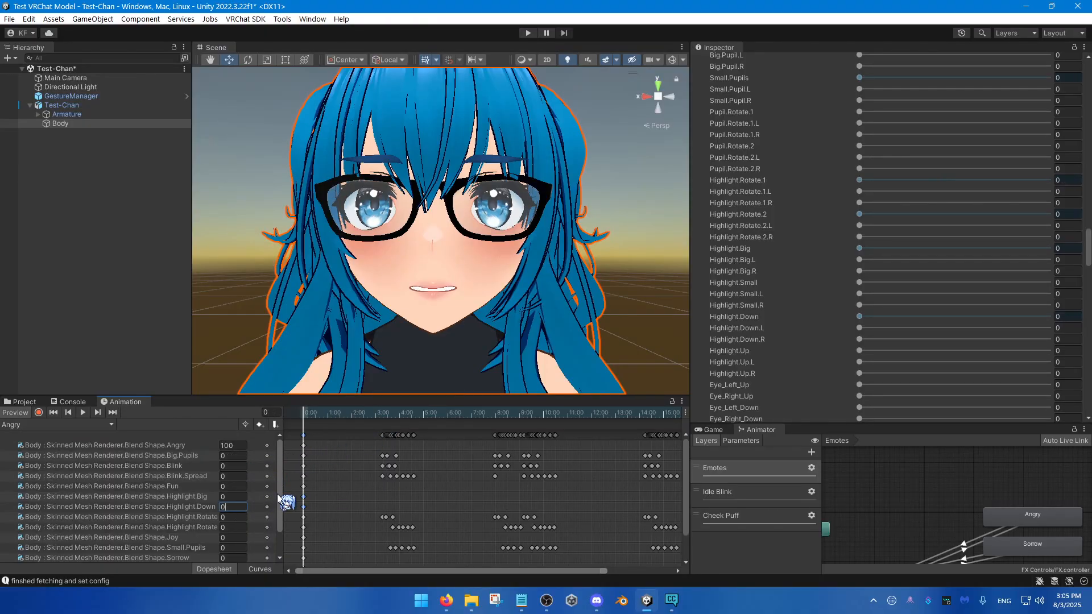
key(ctrl+z)
key(ctrl+z)
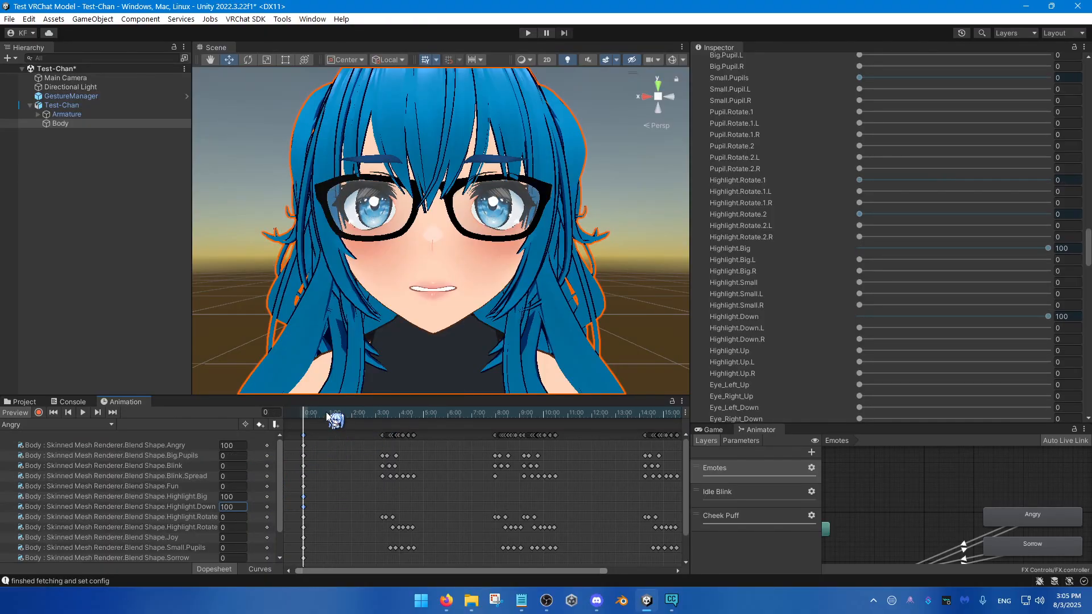
Step: Preview the Angry clip's first frame and set its Highlight.Big and Highlight.Down keyframes to 0
drag(337, 414, 296, 435)
scroll(932, 521, down, 4)
middle_drag(932, 526, 951, 508)
scroll(956, 498, up, 2)
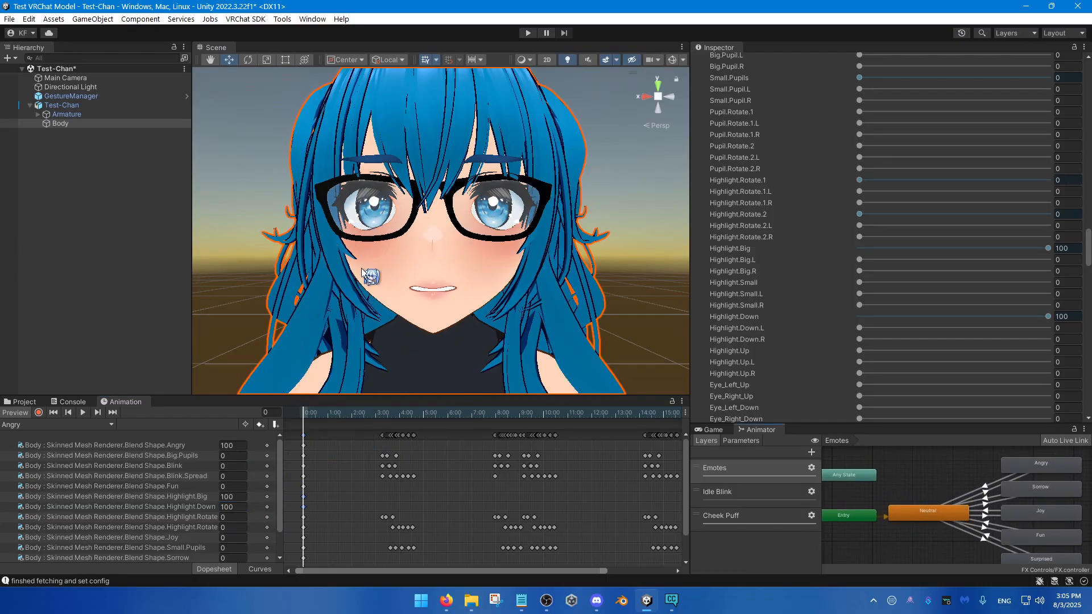
click(233, 497)
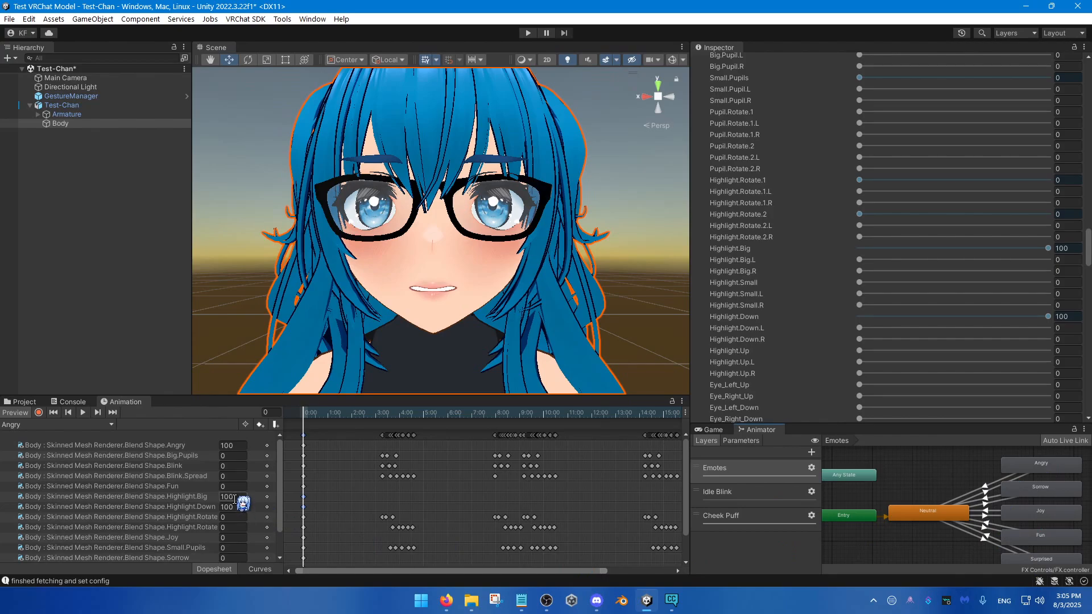
text(0)
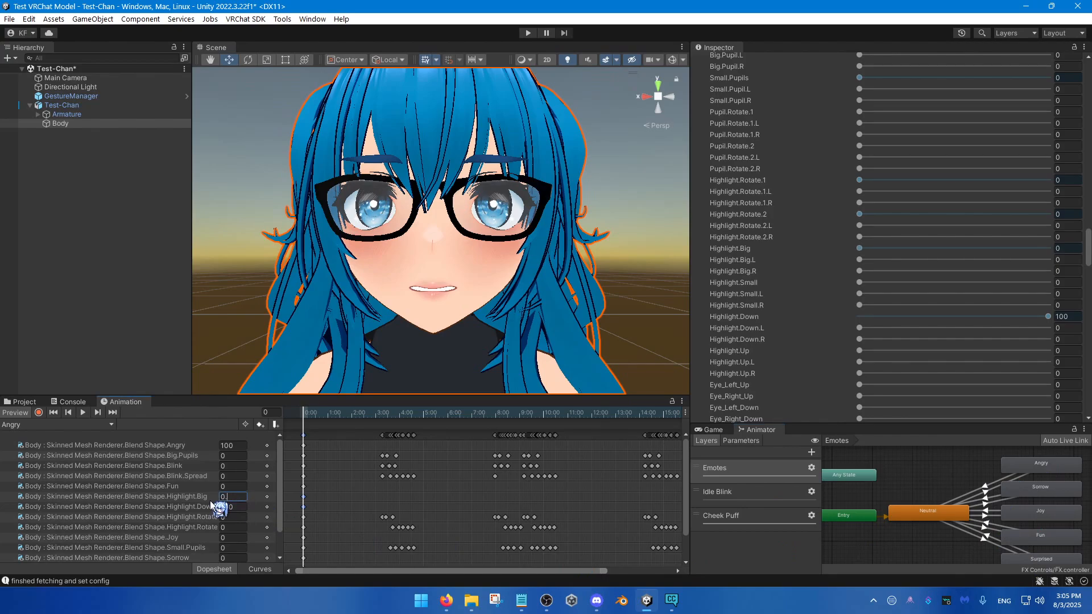
click(234, 507)
text(0)
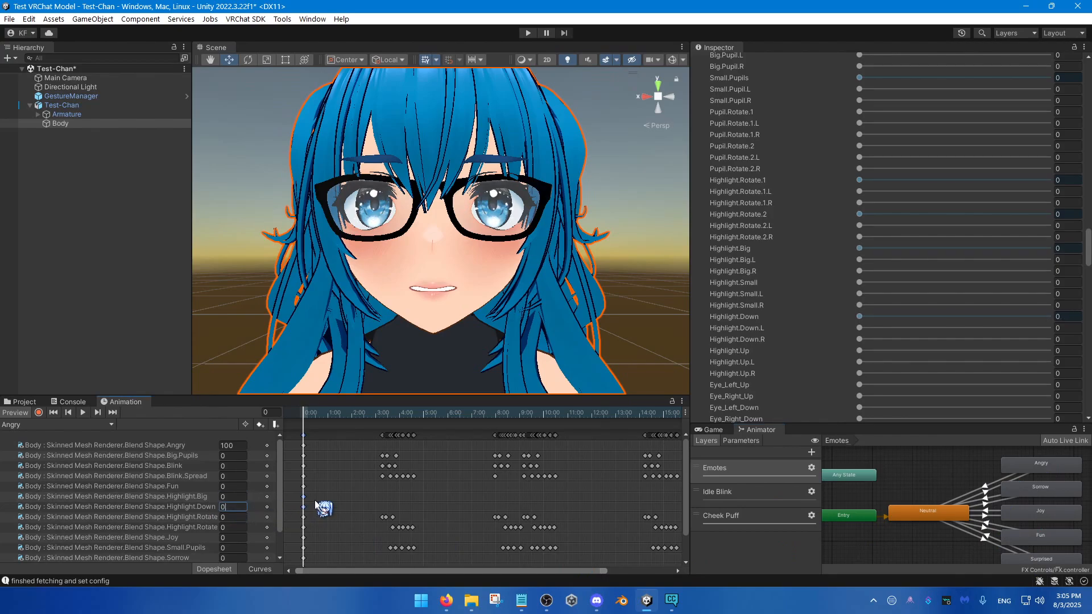
Step: Copy Angry's zeroed Highlight.Big and Highlight.Down keyframes to the first frame of the Fun, Joy, Neutral and Surprised clips
drag(318, 494, 298, 509)
click(111, 426)
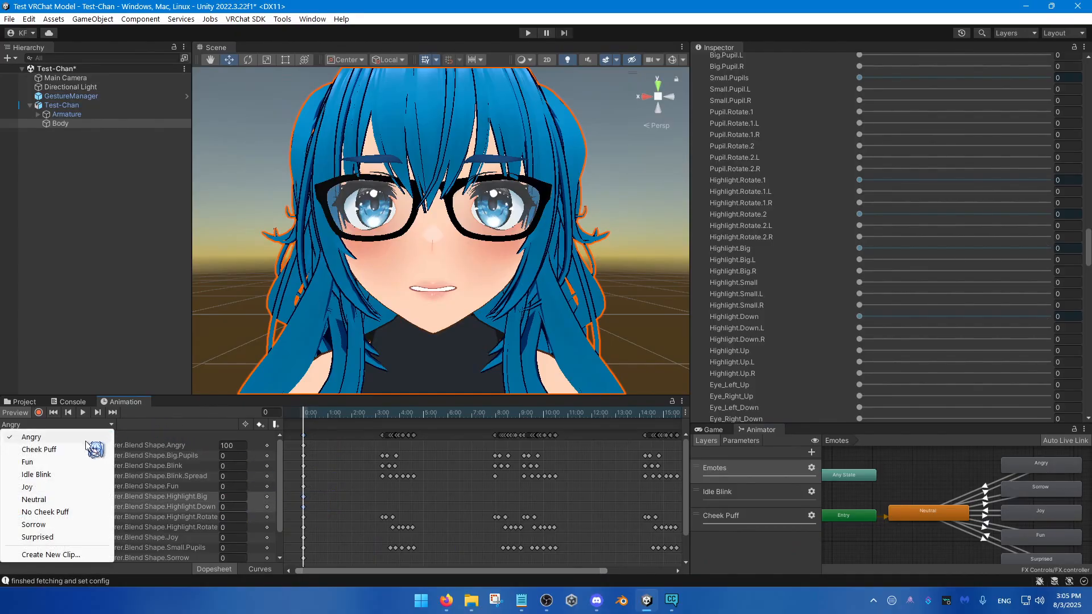
click(57, 462)
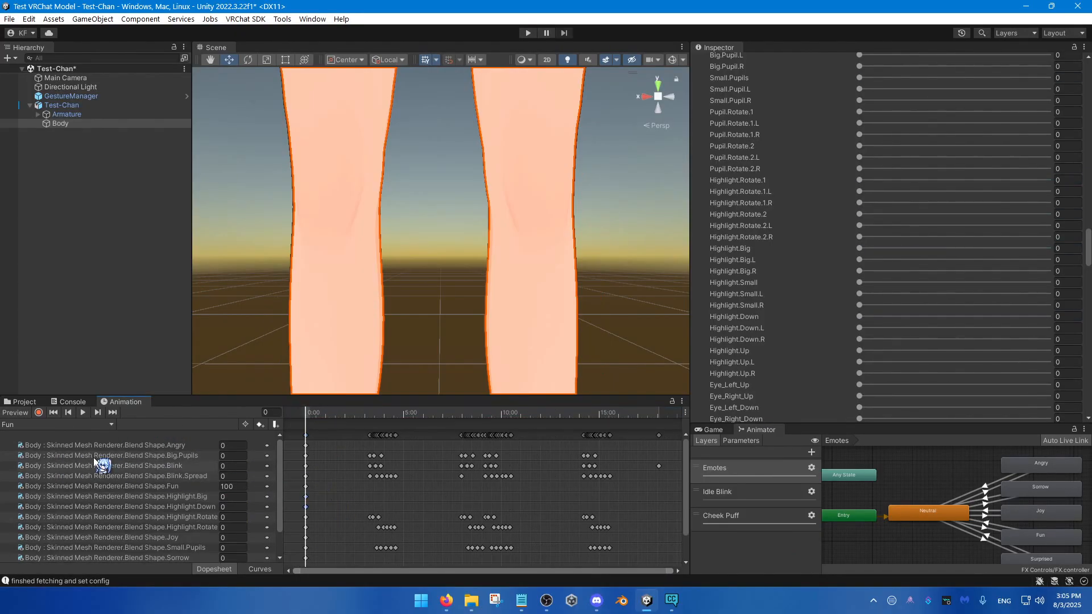
click(65, 425)
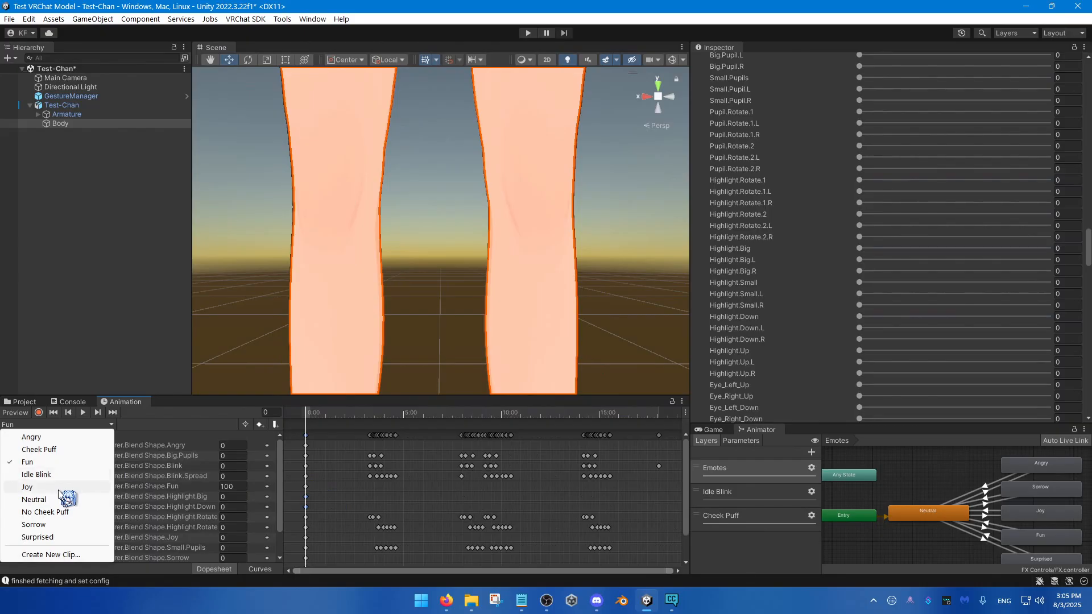
click(59, 487)
click(90, 425)
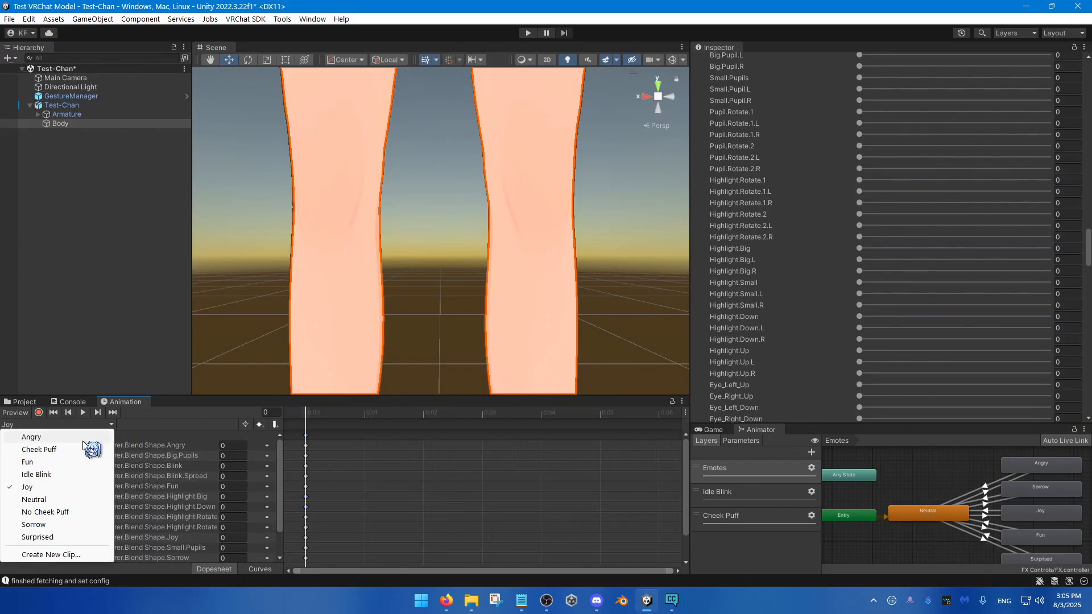
click(61, 500)
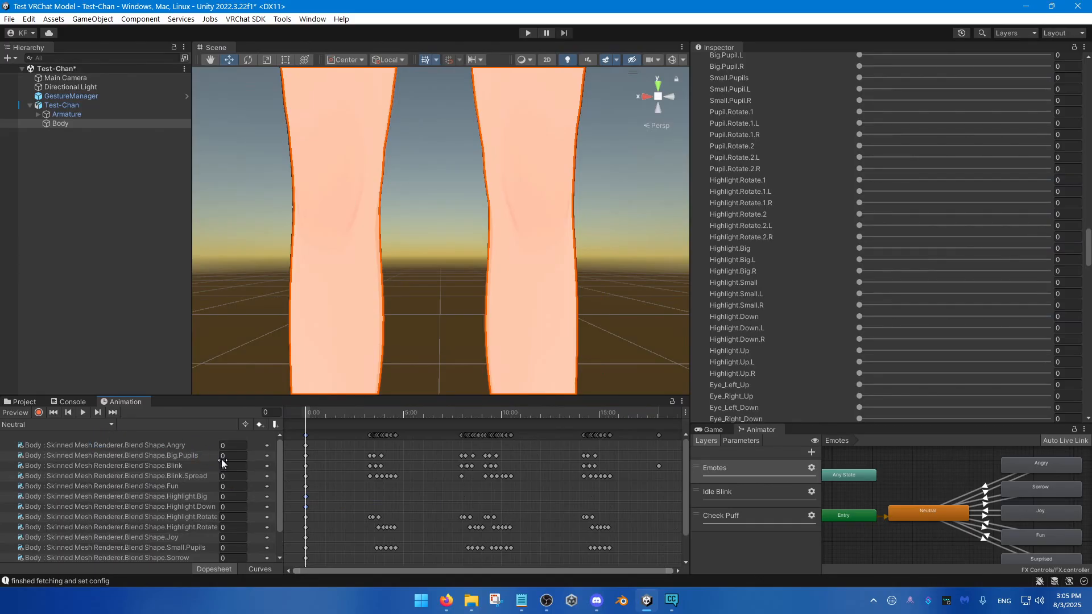
click(103, 427)
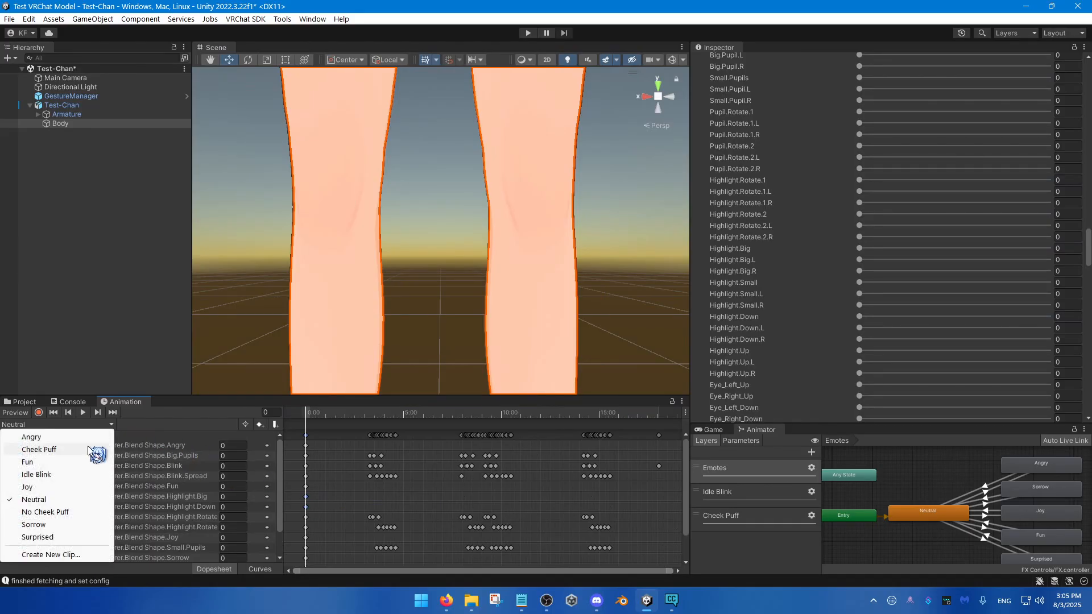
click(55, 537)
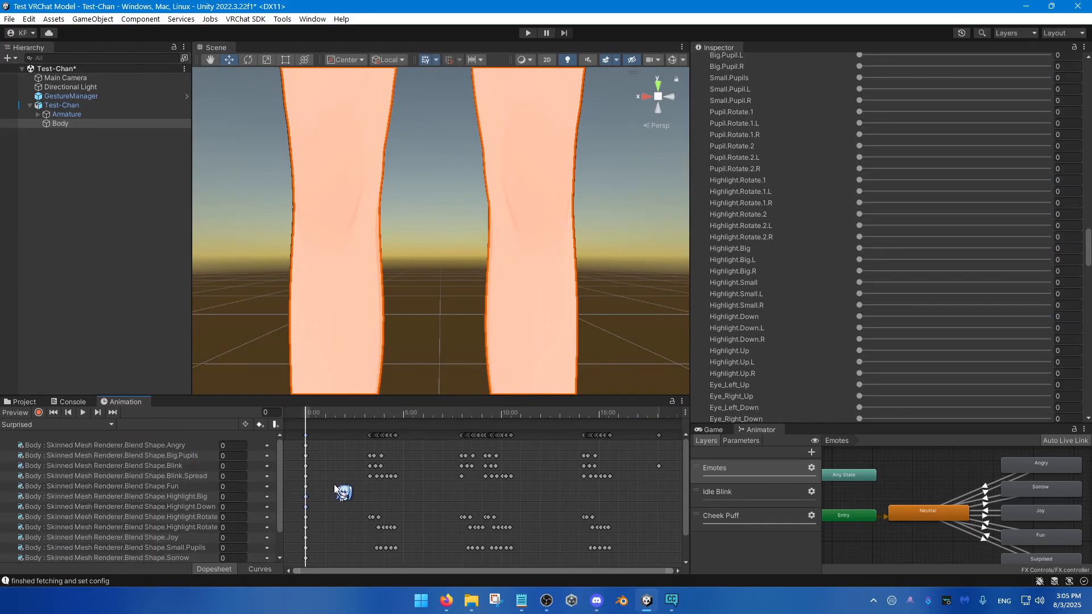
Step: Open the No Cheek Puff clip and view the states of the Emotes layer
click(37, 424)
click(74, 510)
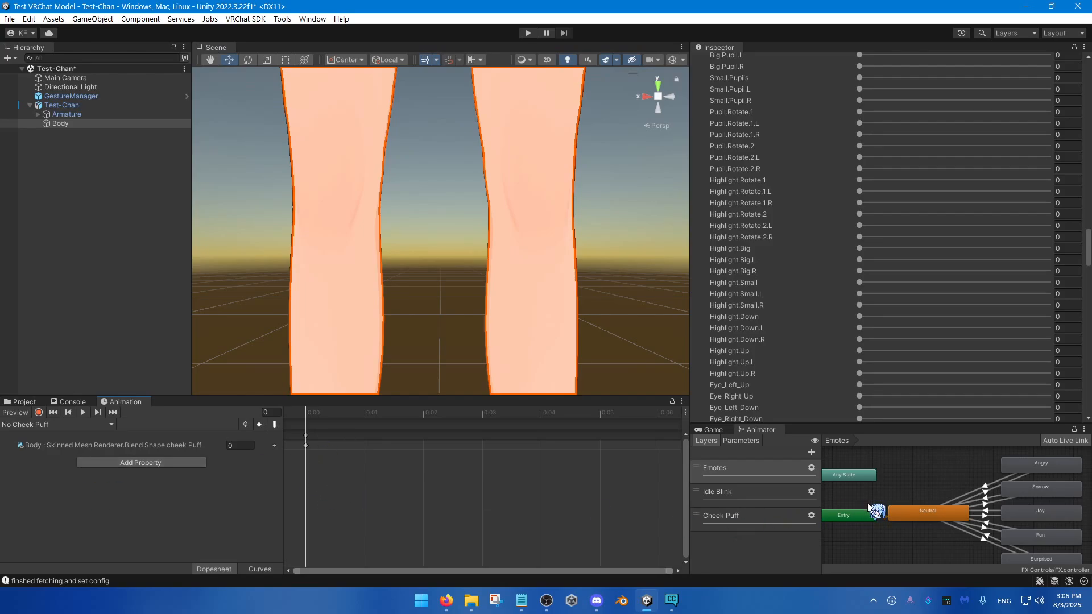
scroll(910, 512, down, 2)
middle_drag(921, 515, 890, 507)
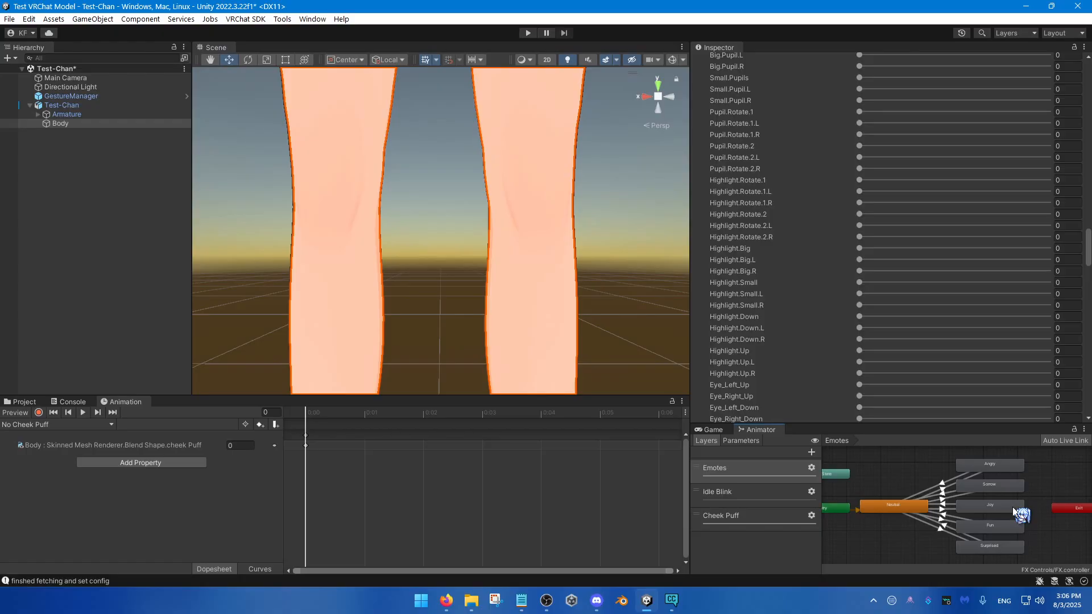
middle_drag(934, 536, 958, 537)
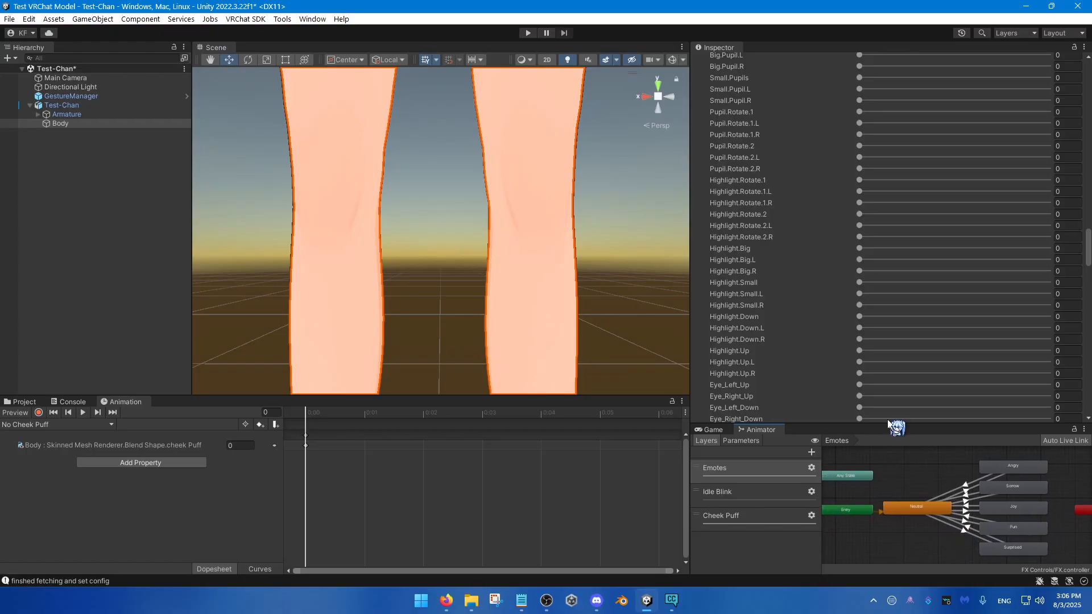
Step: Frame the whole avatar in the scene and enter play mode with the GestureManager
click(108, 97)
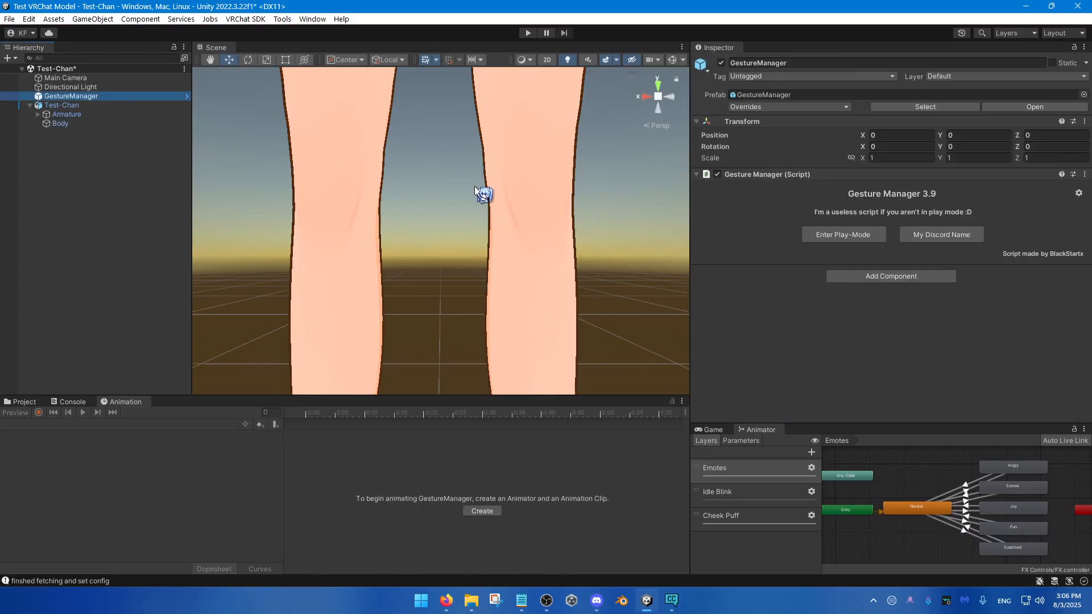
key(s)
right_drag(475, 189, 486, 237)
key(e)
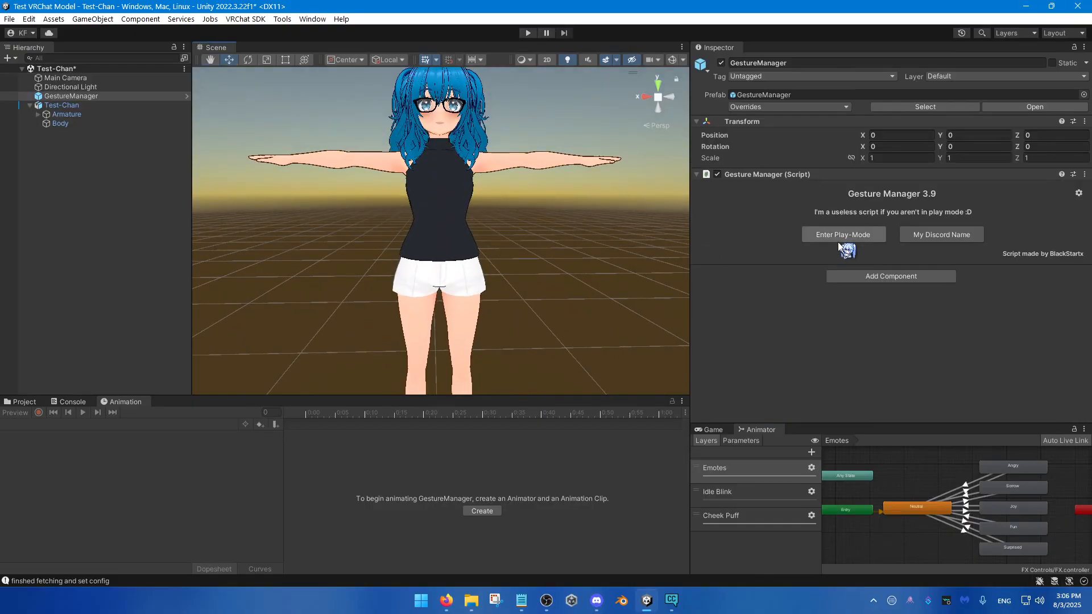
click(839, 235)
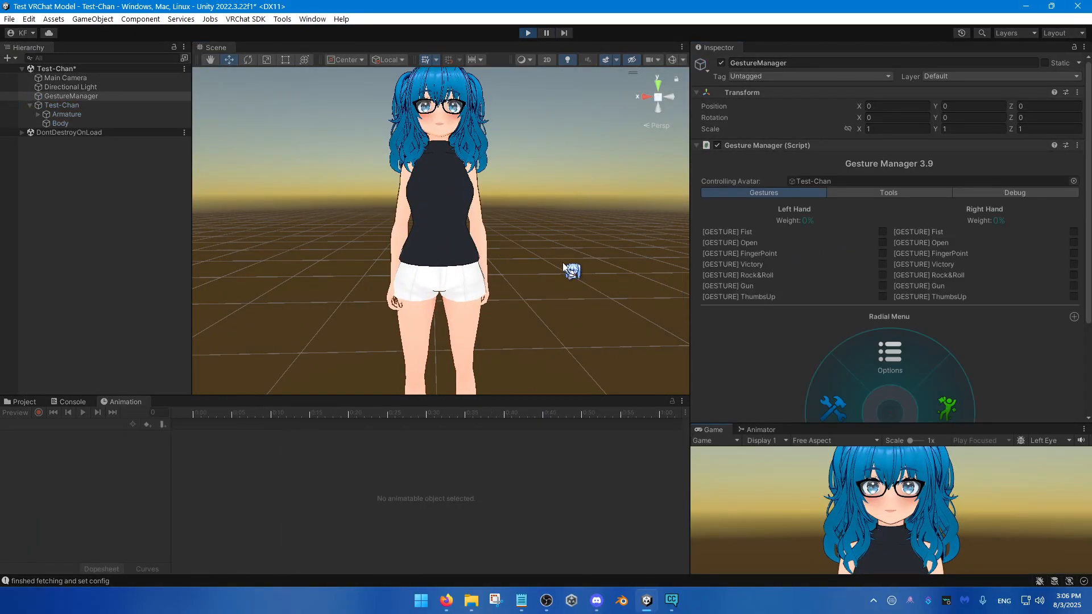
Step: Test the Joy emote from the avatar's Expressions radial menu with its face in close-up, and exit play mode
key(w)
right_drag(563, 265, 523, 253)
key(s)
key(w)
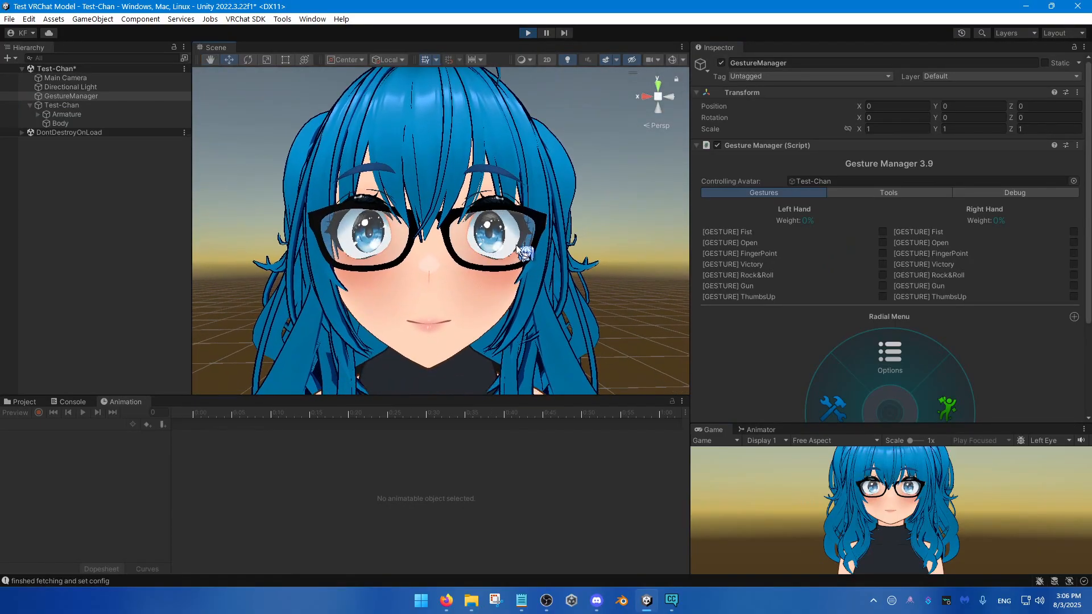
scroll(785, 336, down, 5)
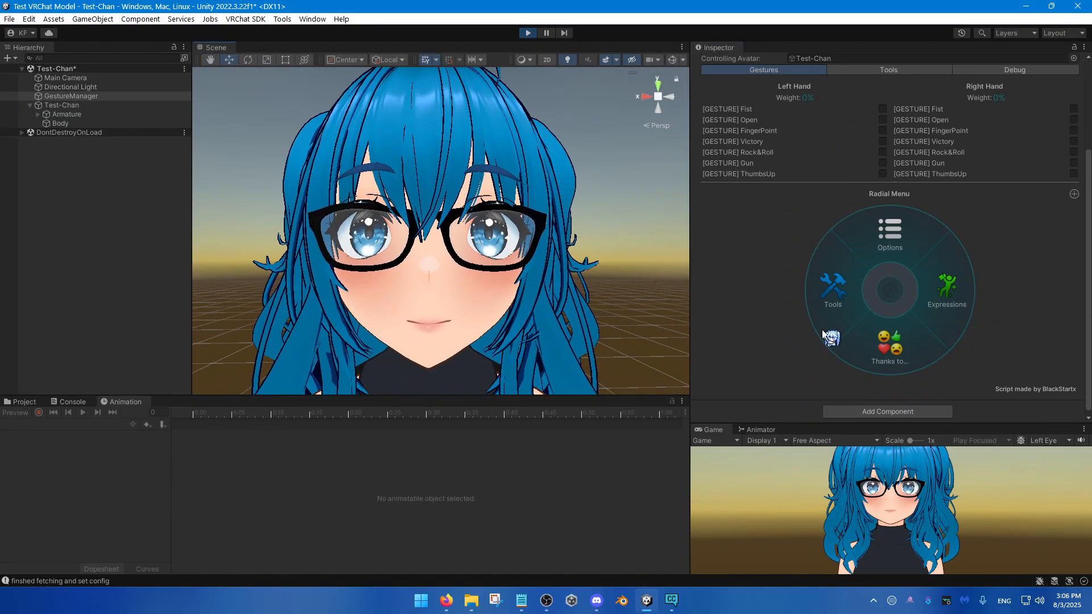
click(940, 299)
click(846, 314)
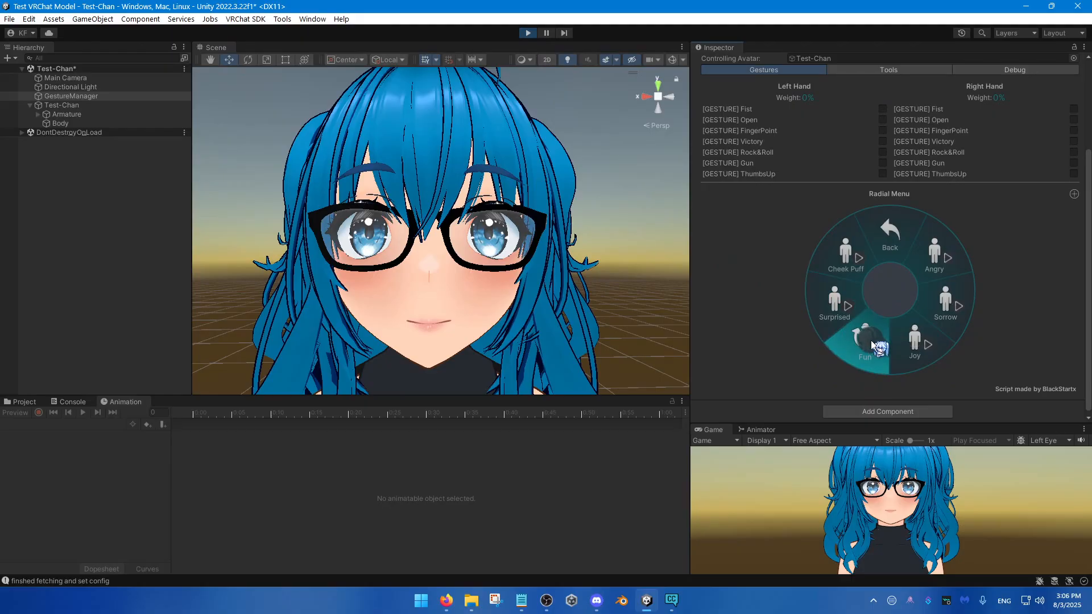
click(910, 342)
click(530, 35)
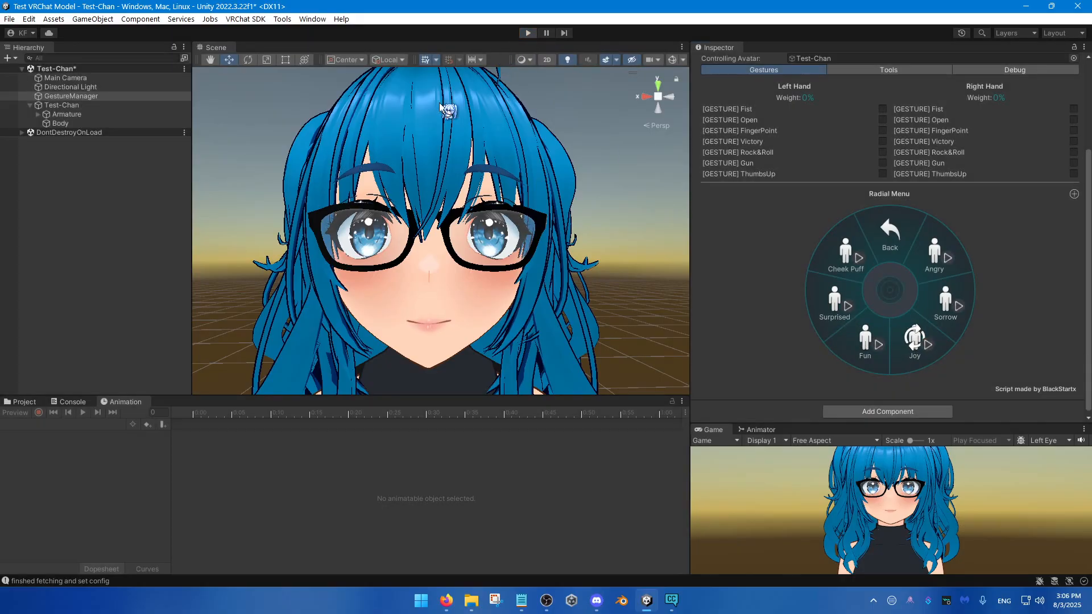
Step: Record Body's Joy blendshape at 100 on the first frame of the Joy clip, and turn off recording and animation preview
click(71, 104)
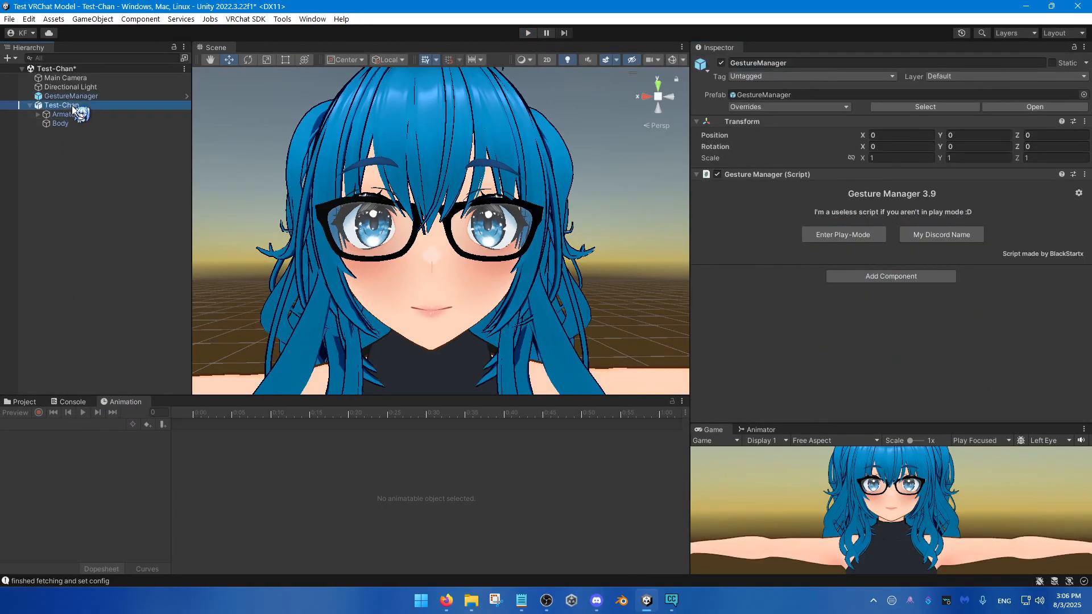
click(63, 425)
click(64, 498)
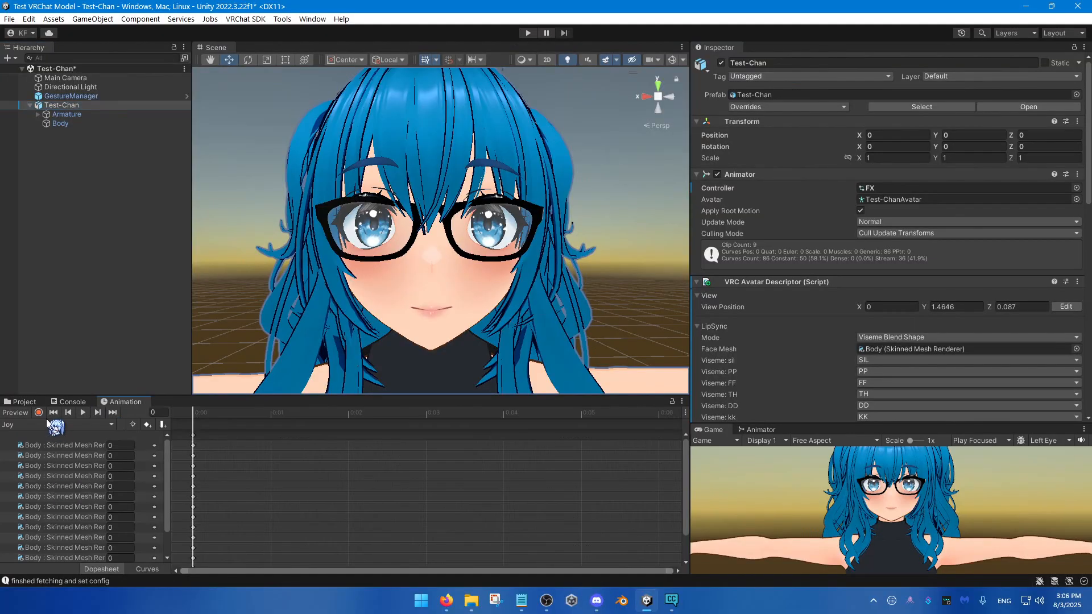
click(40, 411)
click(57, 123)
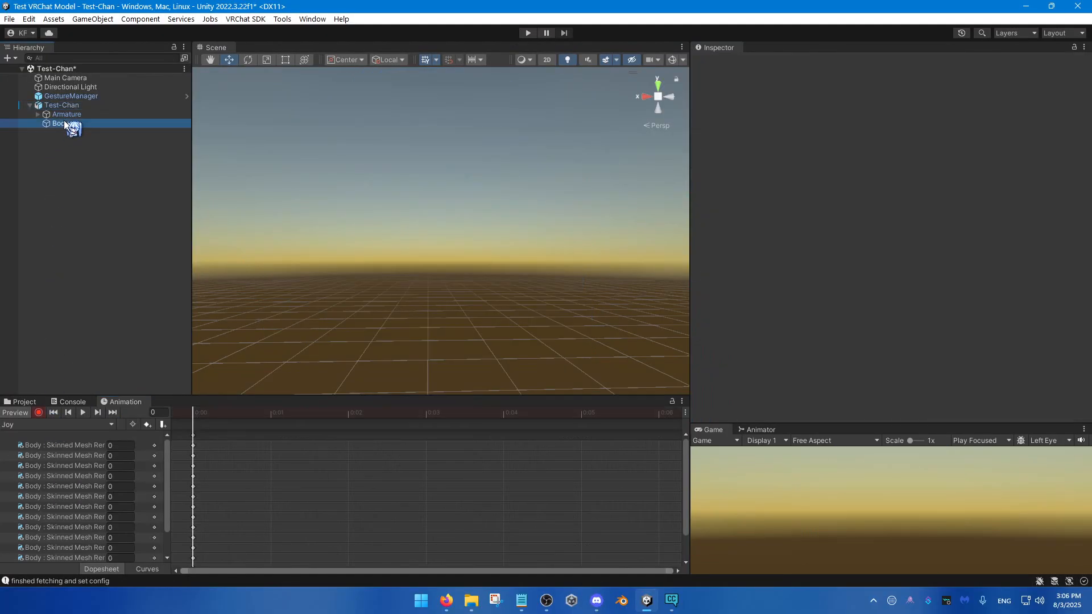
drag(865, 265, 1051, 264)
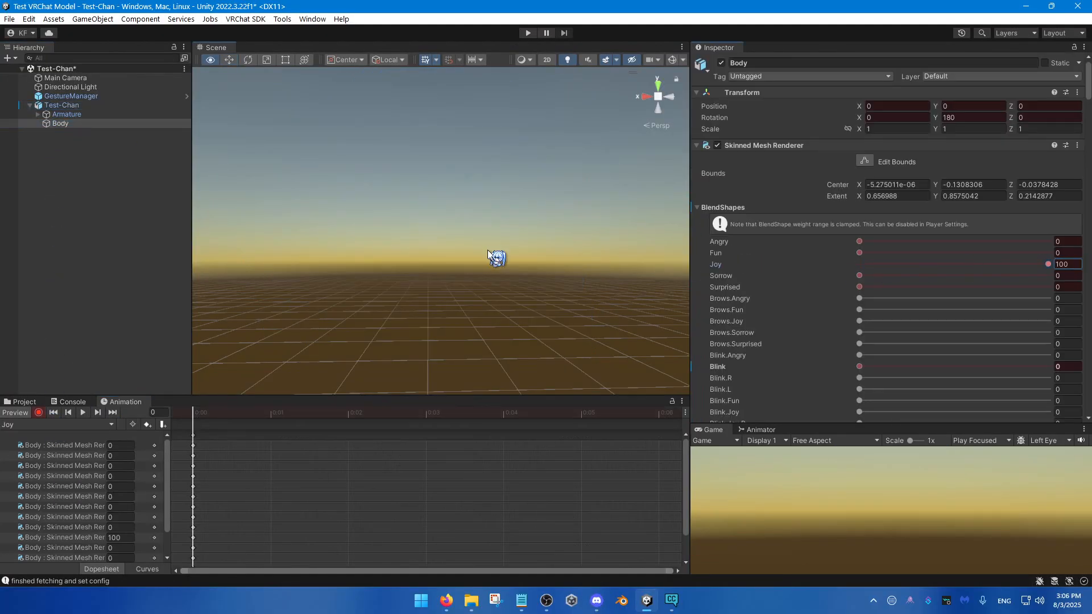
right_drag(486, 250, 499, 462)
click(38, 413)
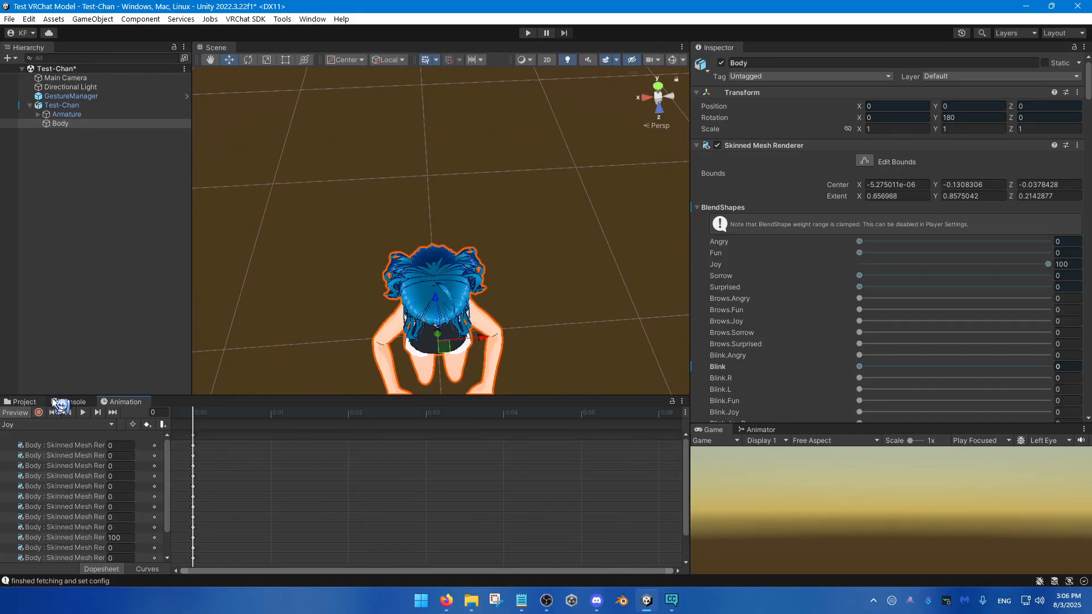
click(19, 413)
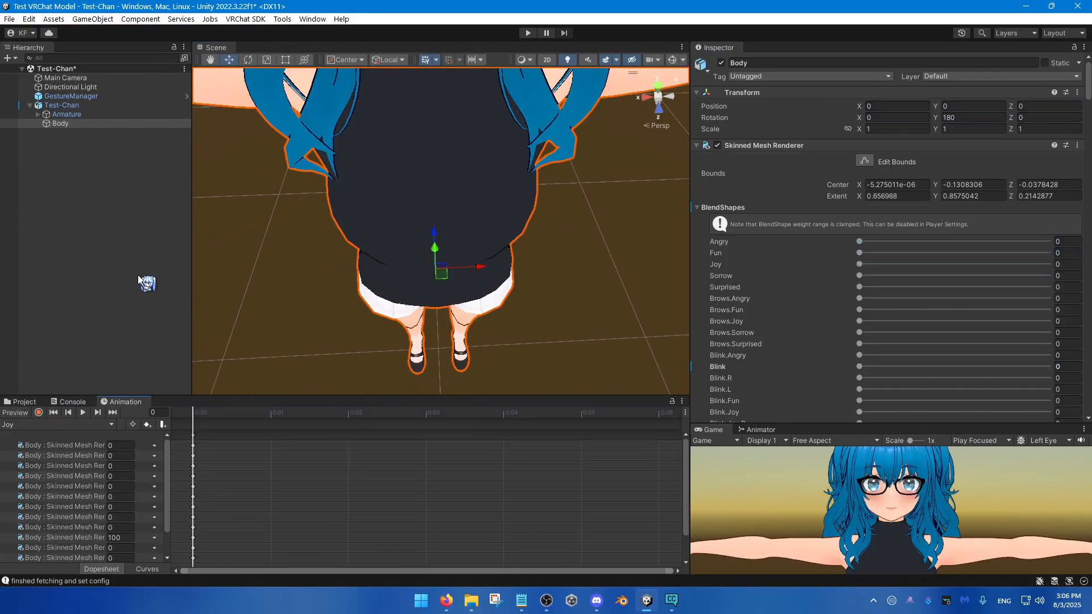
Step: Bring Test-Chan's face into view and enter play mode with the GestureManager
right_drag(227, 321, 196, 135)
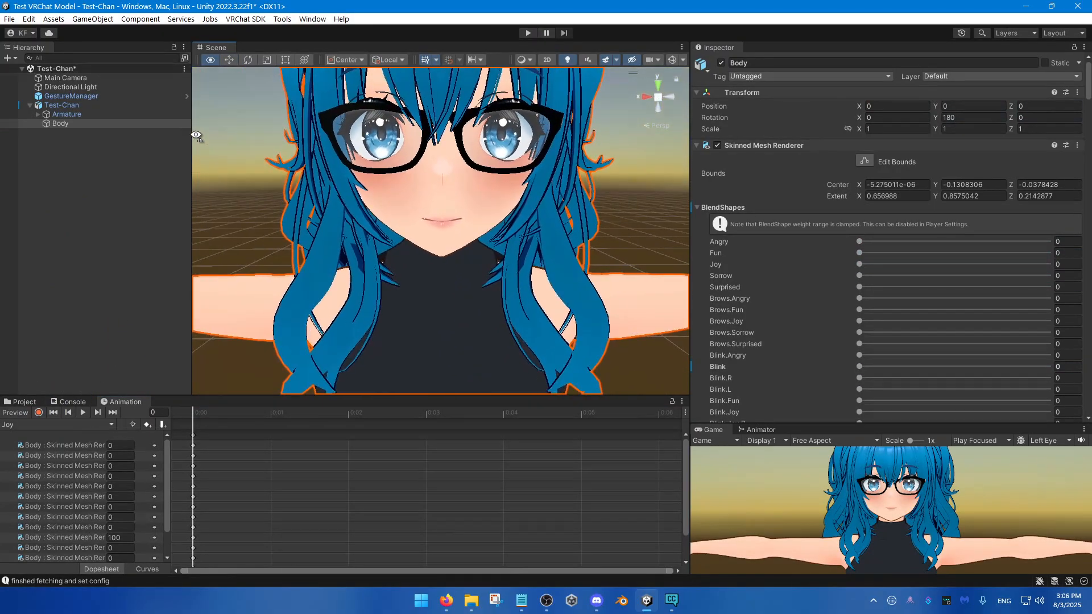
click(111, 97)
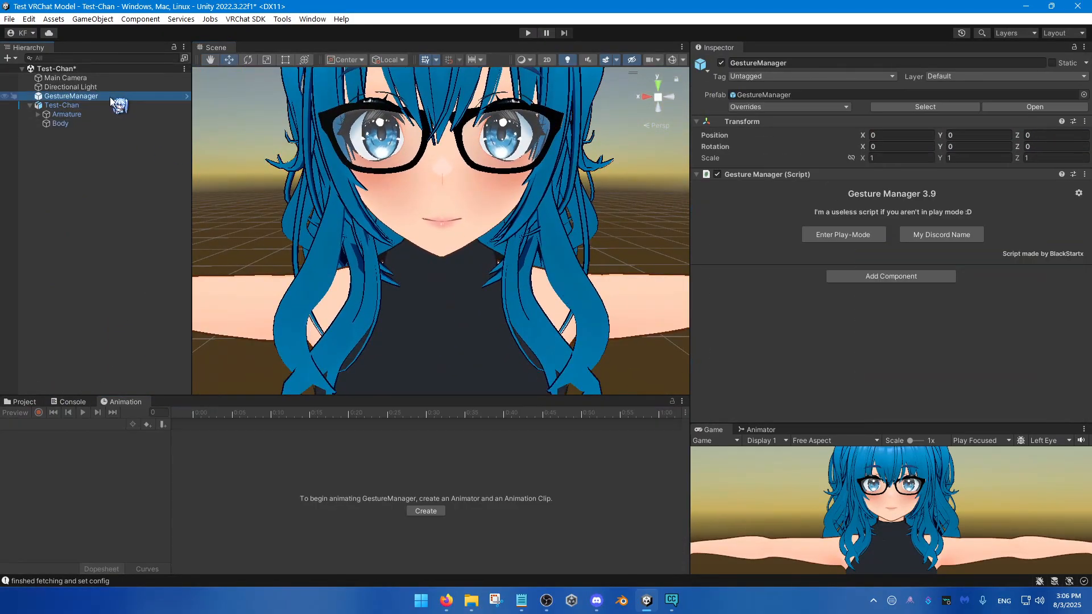
click(824, 237)
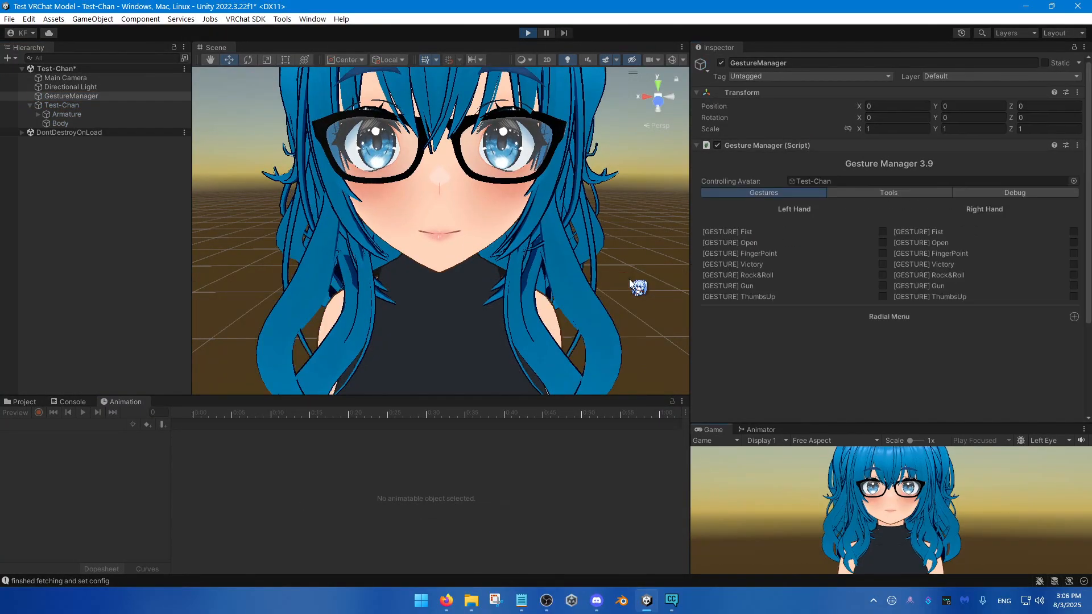
right_drag(628, 278, 626, 250)
Step: Test the Joy emote from the avatar's Expressions radial menu
scroll(912, 337, down, 3)
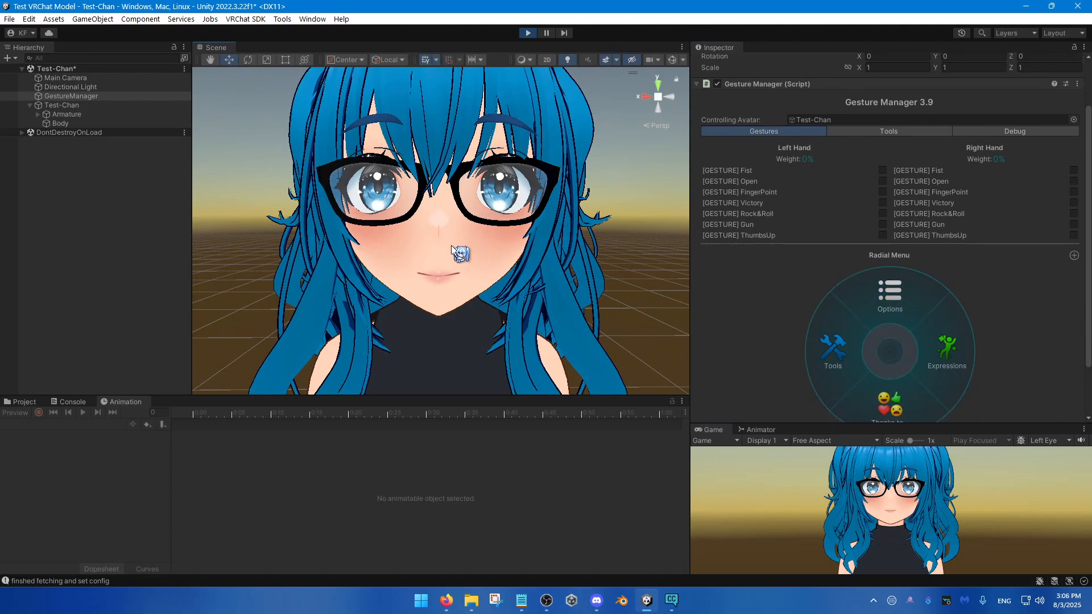
click(953, 337)
click(844, 364)
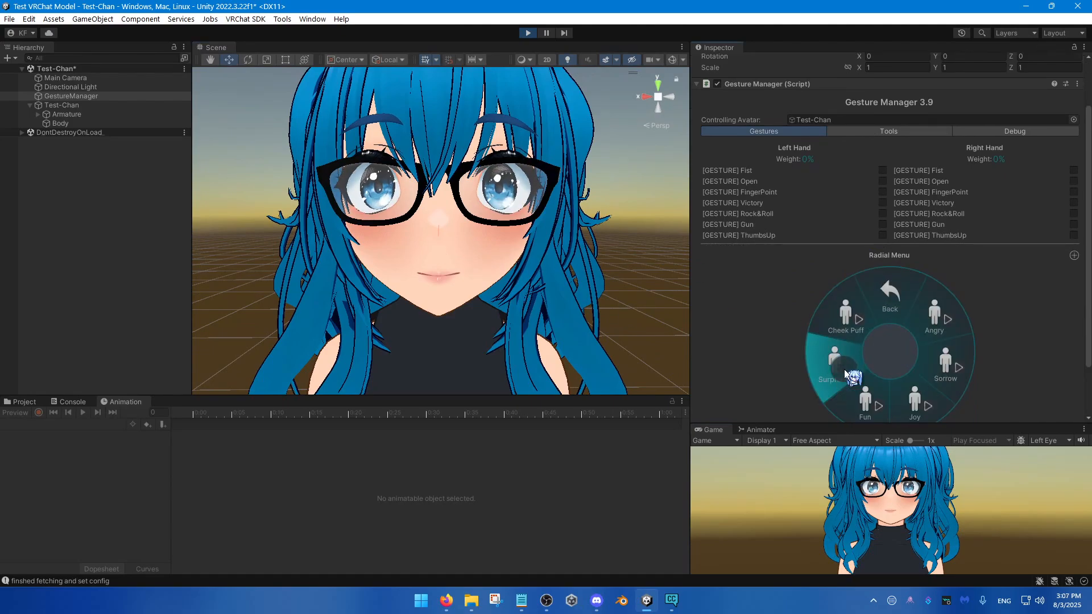
click(910, 398)
scroll(910, 394, down, 1)
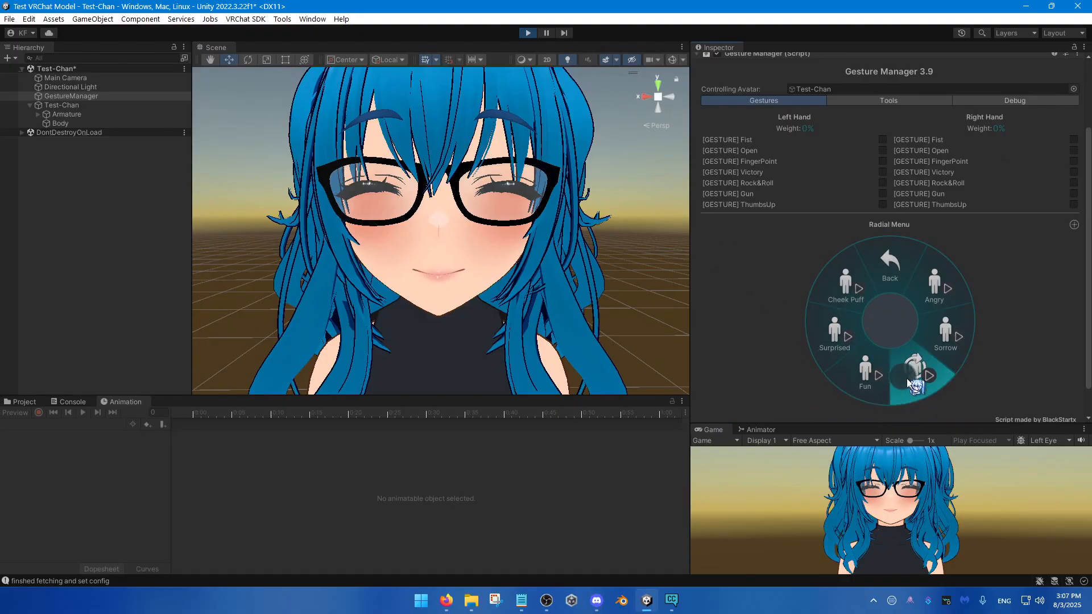
Step: Test the Fun, Surprised and Sorrow emotes from the radial menu while watching the avatar's face
click(865, 377)
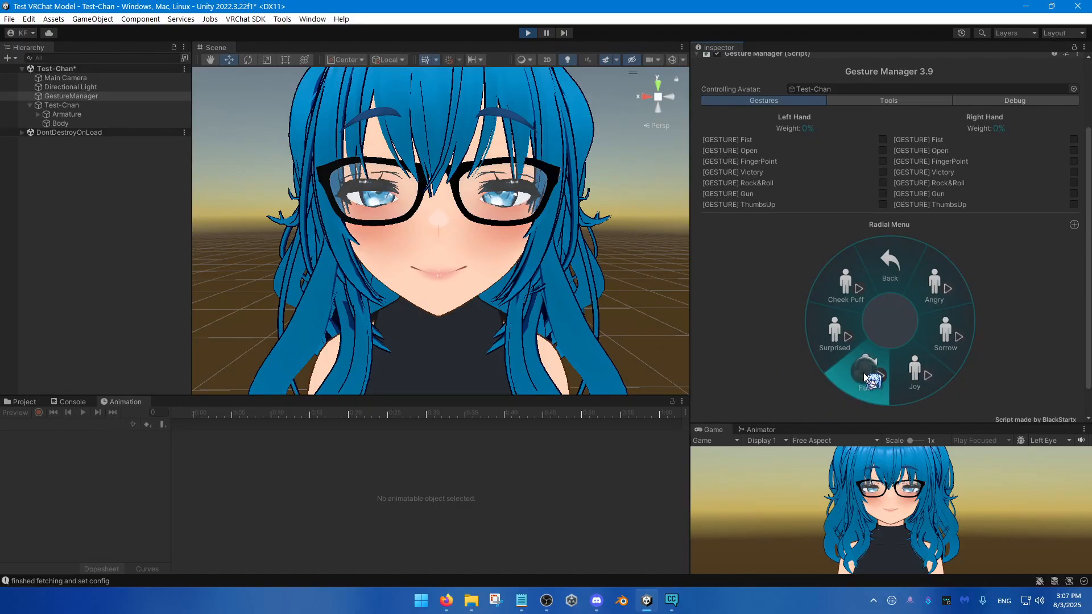
click(834, 333)
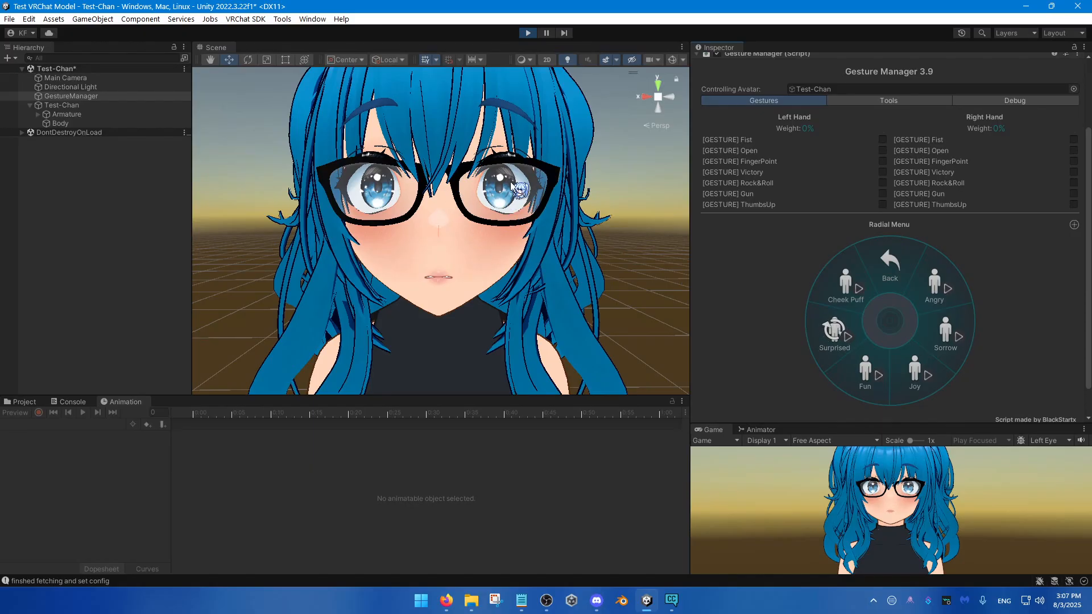
click(834, 332)
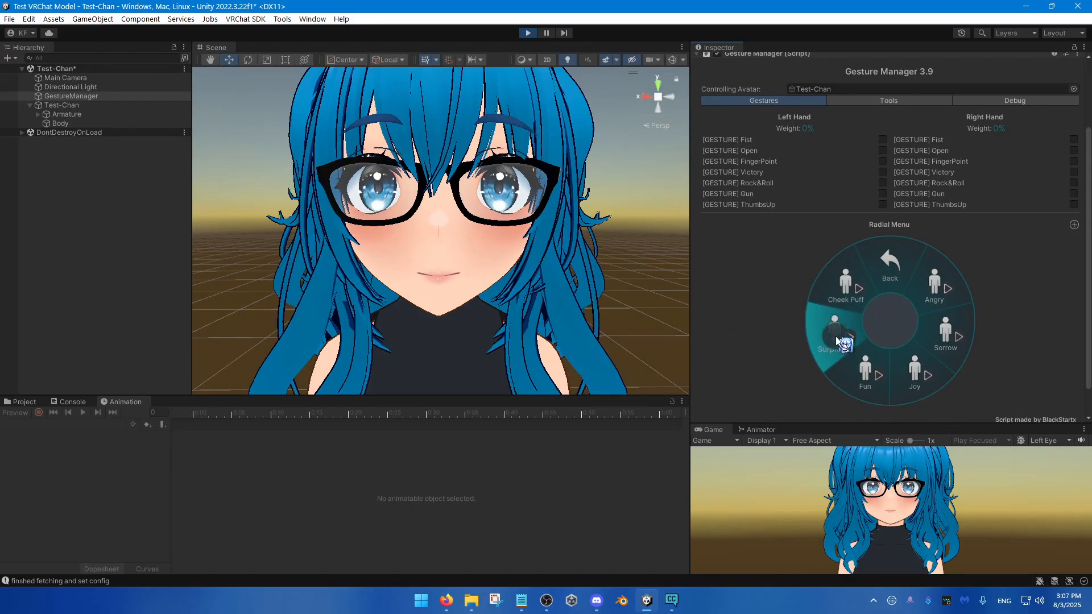
click(944, 340)
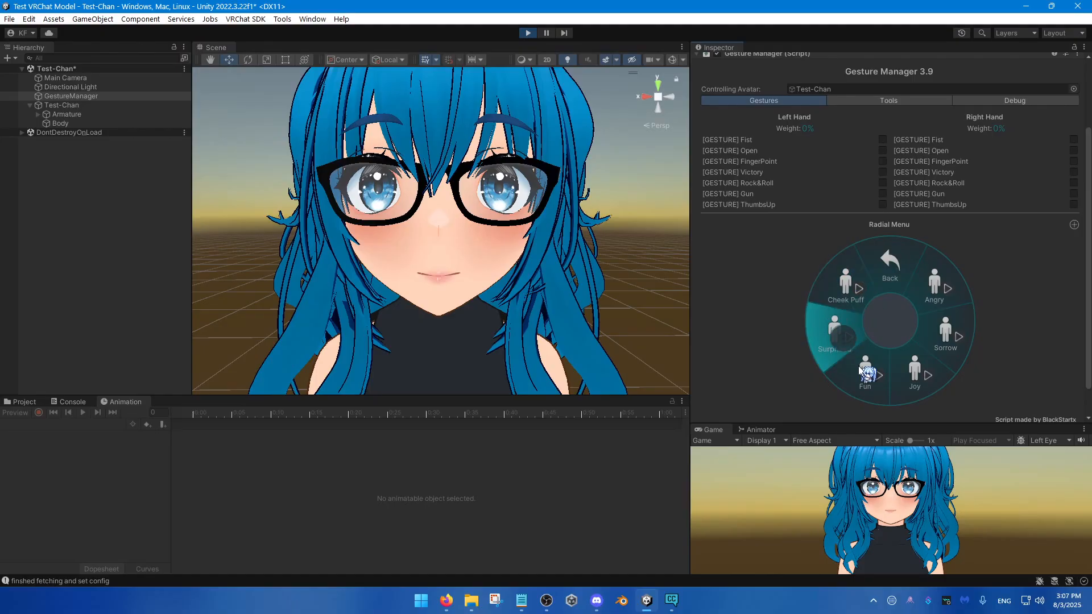
key(s)
right_drag(631, 285, 624, 285)
key(w)
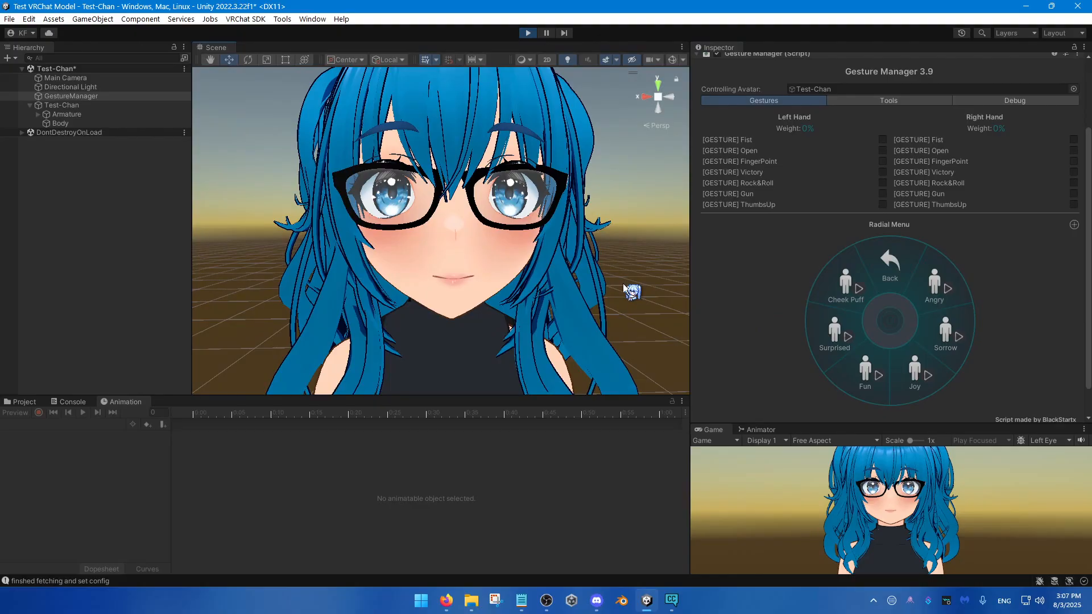
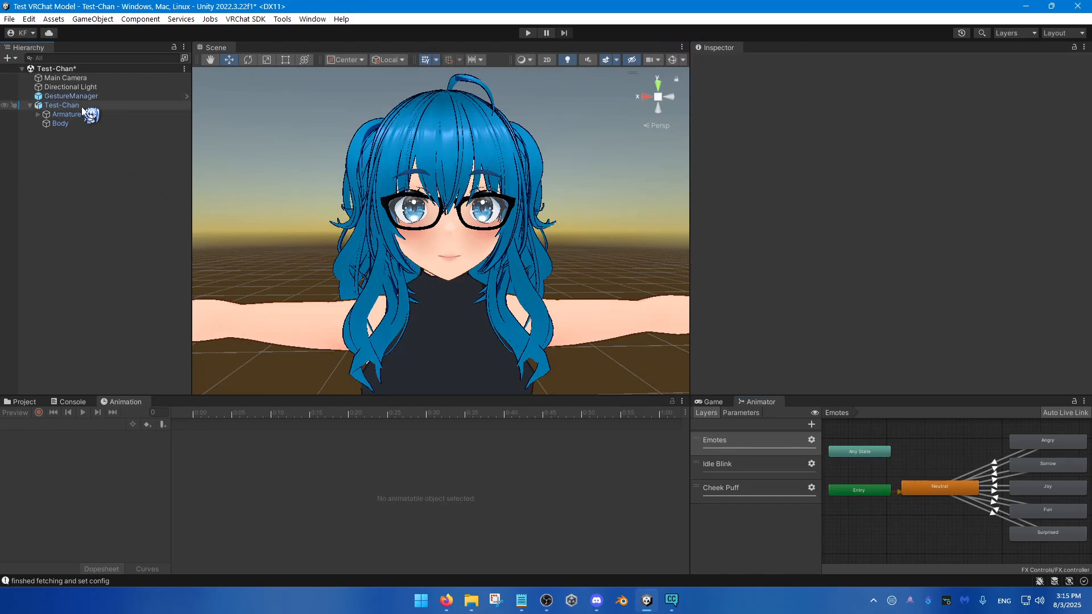
Step: Review Test-Chan's playable layers in the VRC Avatar Descriptor and the list of animation clips
click(81, 107)
scroll(822, 284, down, 5)
scroll(823, 285, down, 1)
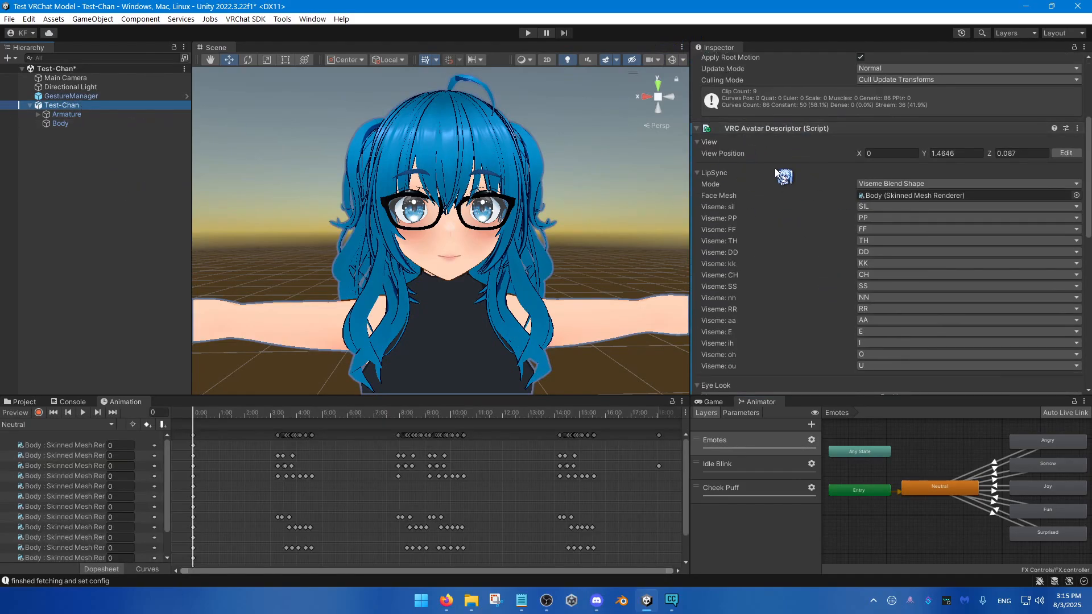
scroll(784, 176, down, 8)
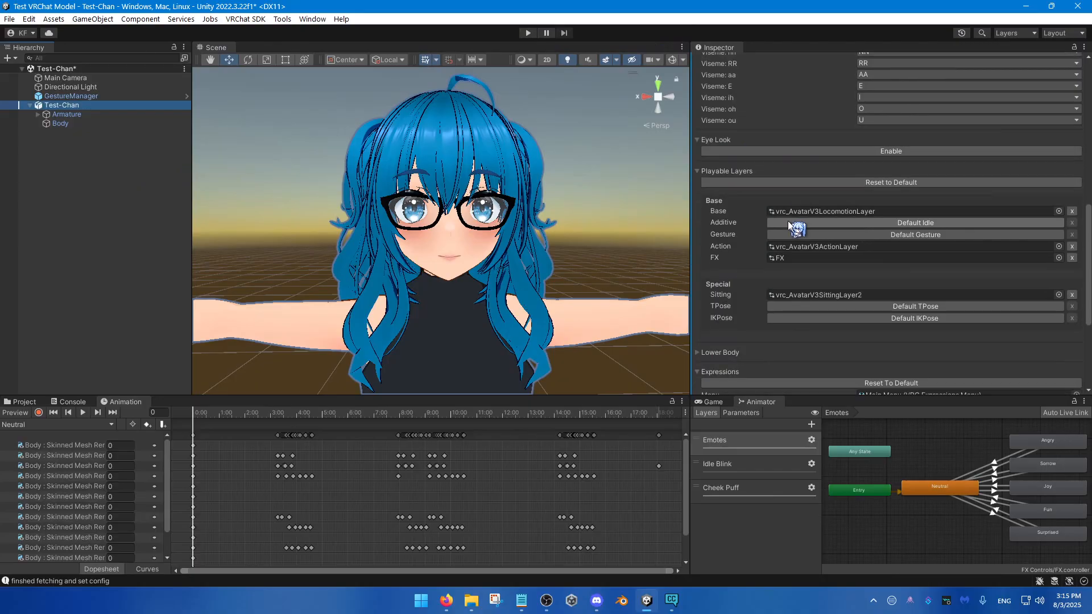
click(98, 423)
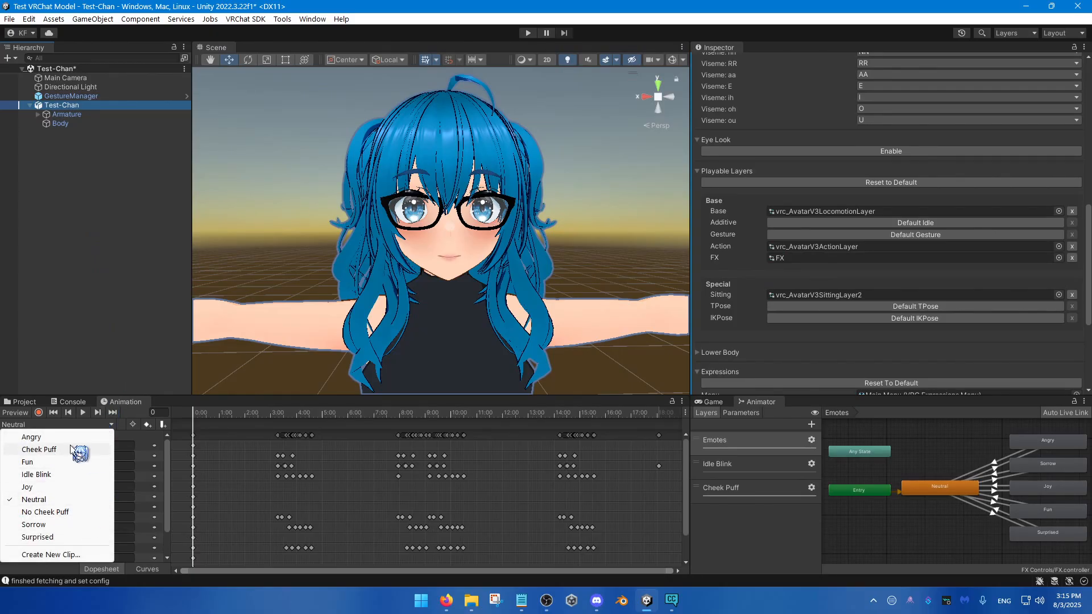
click(117, 308)
Step: Enlarge the Animator graph and inspect the Neutral state's motion and transitions in the Emotes layer
scroll(943, 471, down, 1)
mouse_move(944, 471)
middle_down()
mouse_move(904, 485)
mouse_move(937, 475)
middle_up()
scroll(906, 484, up, 1)
drag(896, 396, 901, 310)
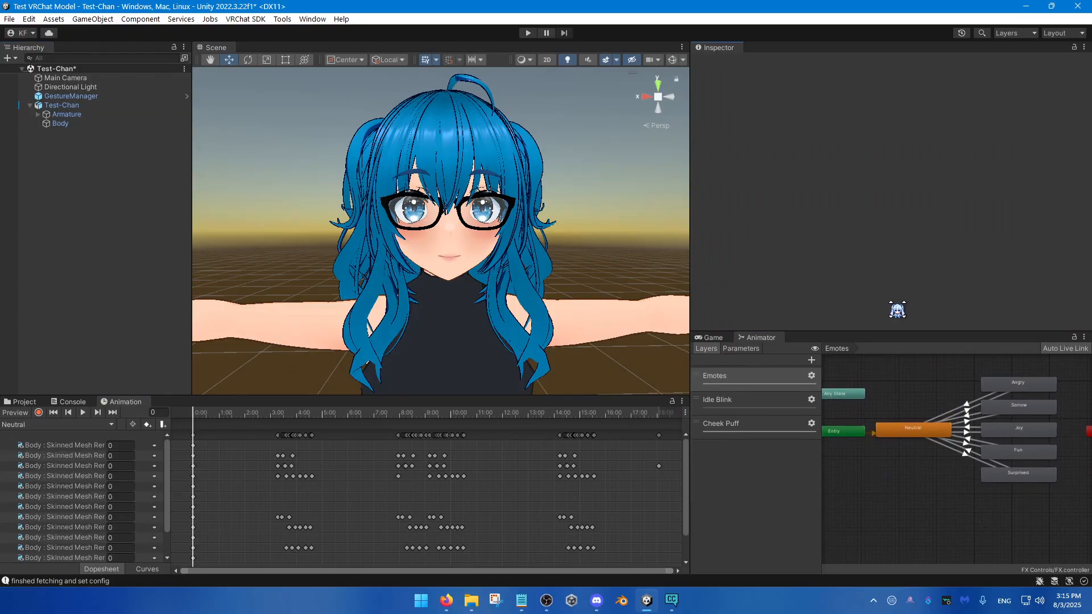
scroll(920, 391, up, 2)
click(908, 416)
middle_drag(924, 436, 878, 450)
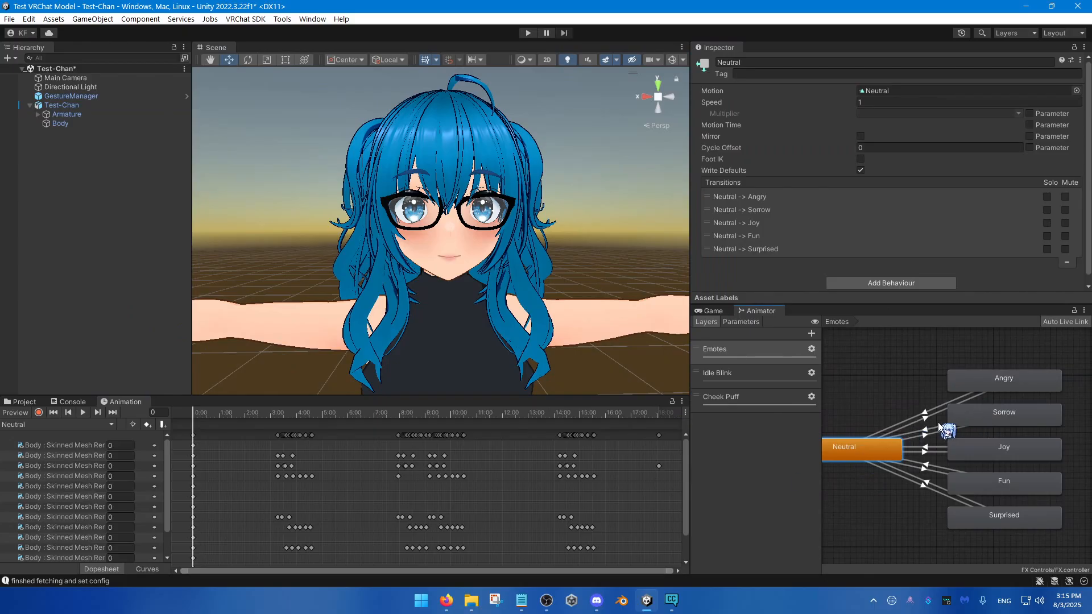
Step: Inspect the Angry state, the Neutral state and the transition from Angry back to Neutral
click(1005, 382)
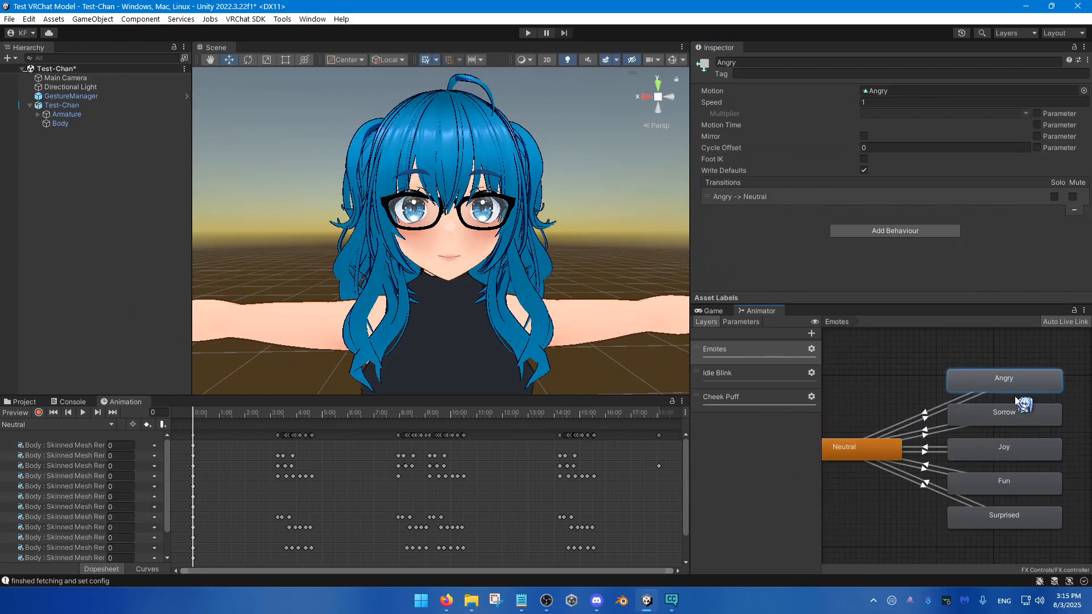
middle_drag(913, 457, 951, 456)
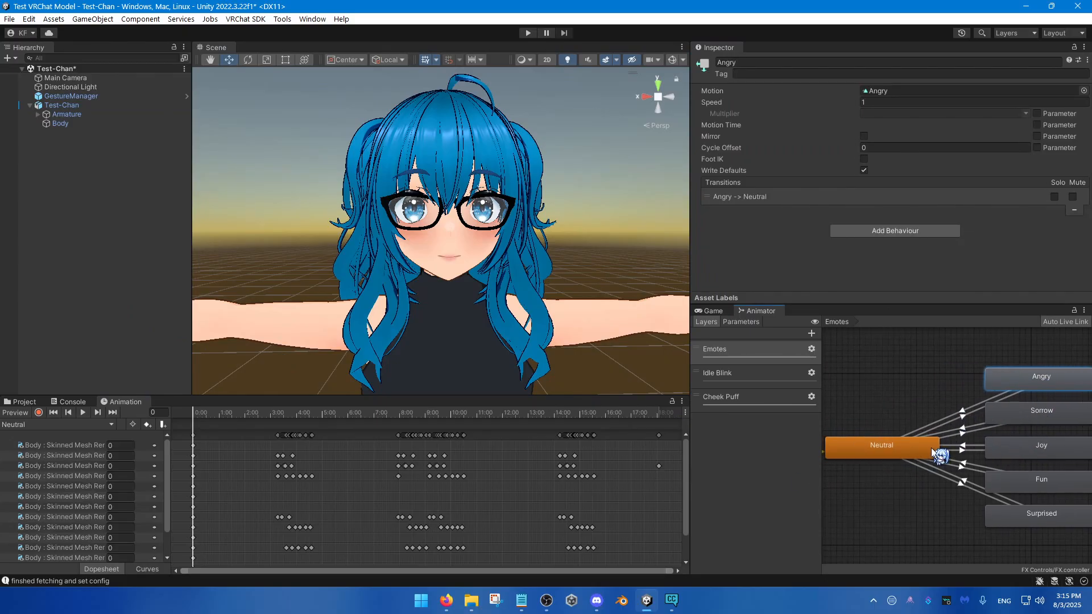
click(910, 448)
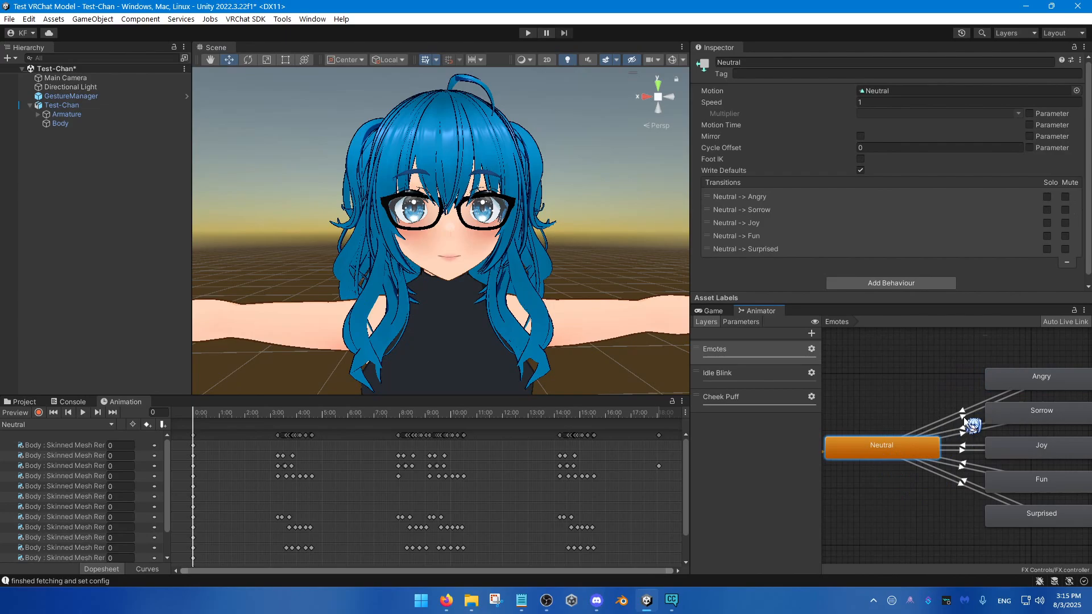
click(965, 421)
scroll(887, 398, down, 2)
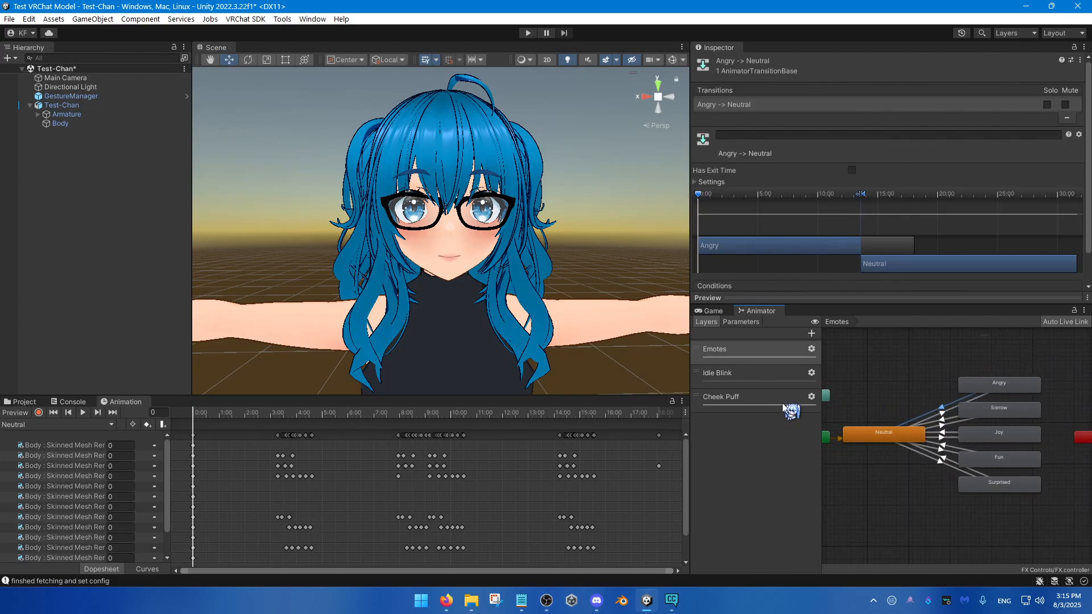
Step: Display the FX controller's parameters and check each emote state from Angry through Surprised
click(739, 322)
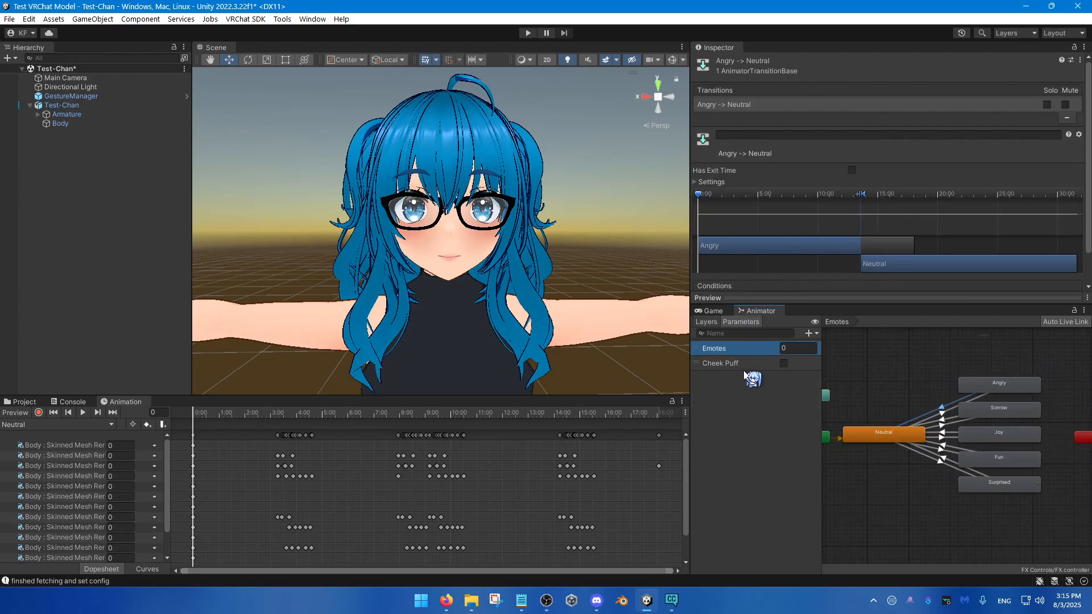
click(1014, 388)
click(1011, 399)
click(1012, 415)
click(1011, 444)
click(1012, 462)
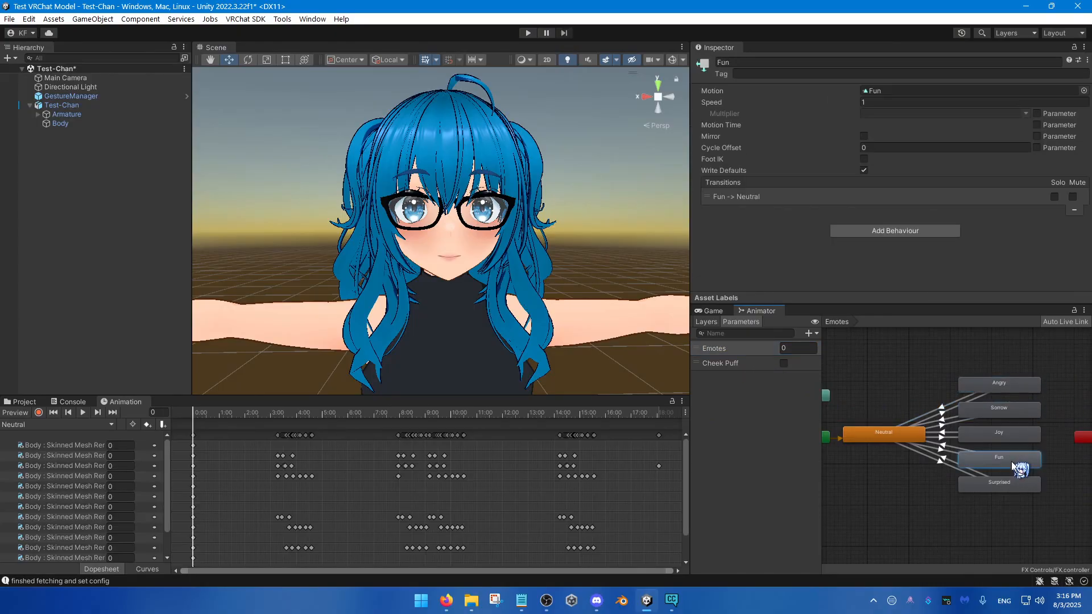
click(1008, 483)
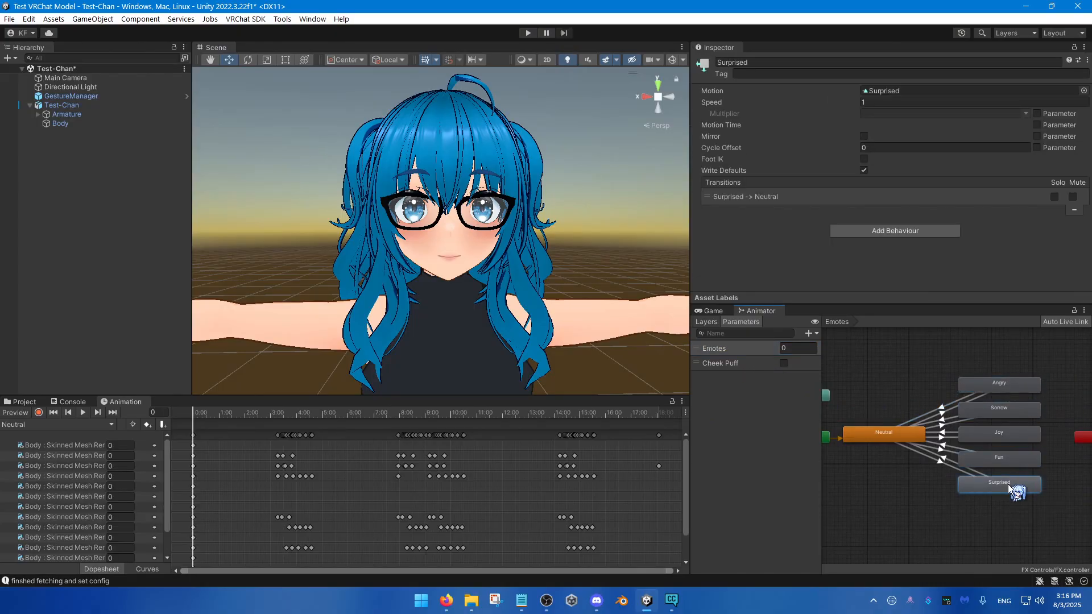
Step: Examine the exit time and duration settings of the Neutral to Angry transition
scroll(917, 470, up, 4)
middle_drag(917, 471, 955, 473)
scroll(924, 511, down, 3)
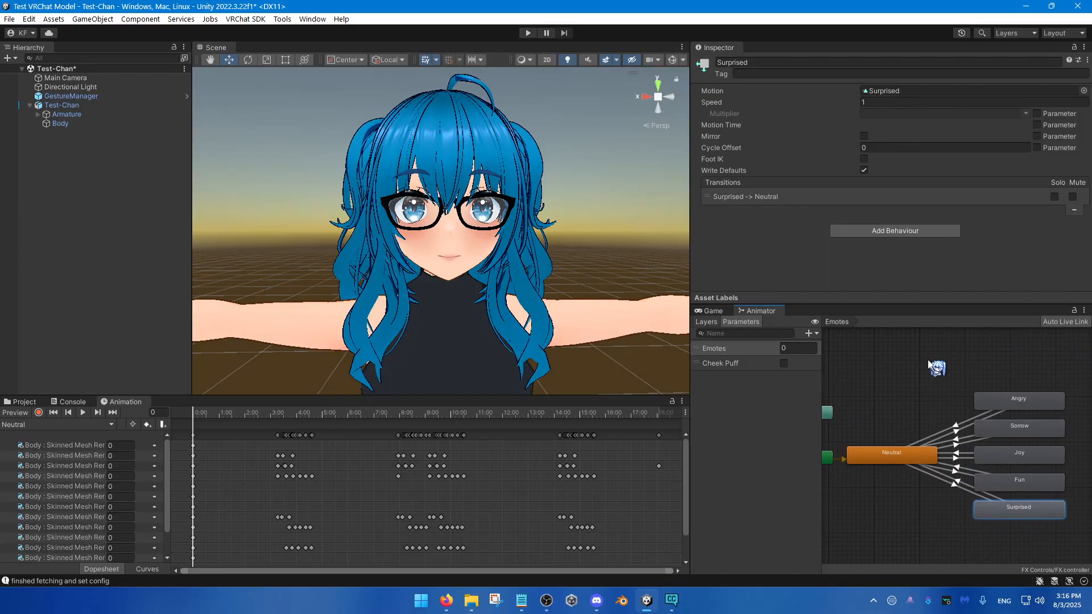
click(955, 431)
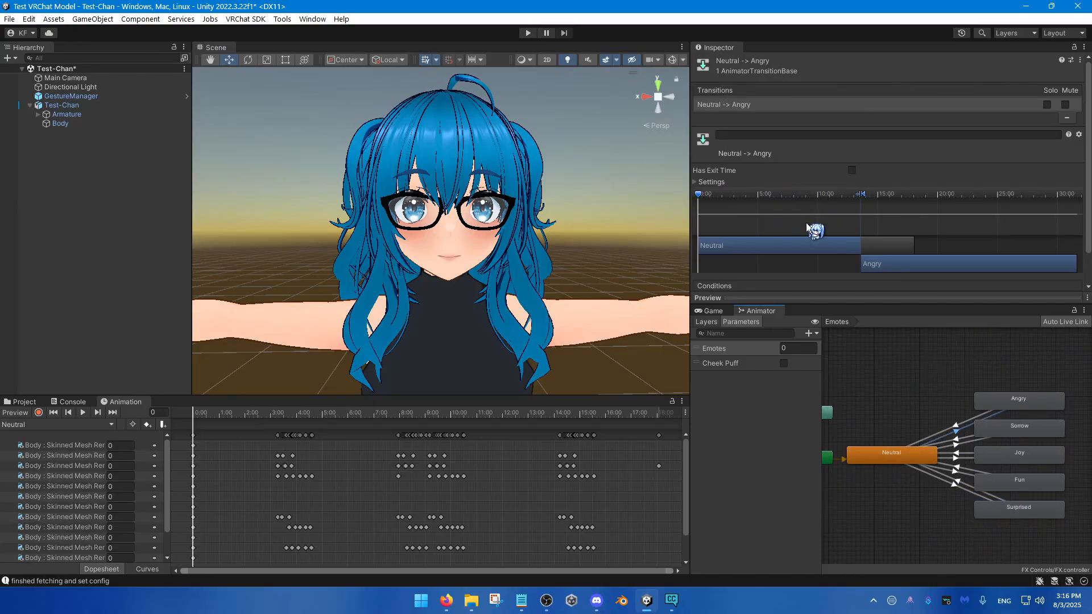
click(720, 182)
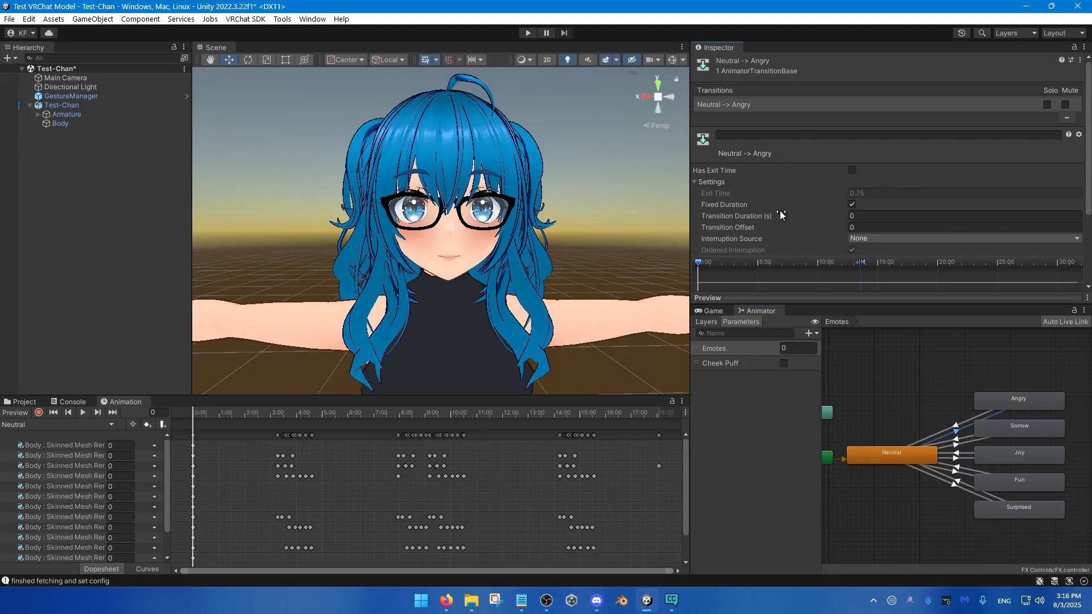
key(ctrl)
click(705, 182)
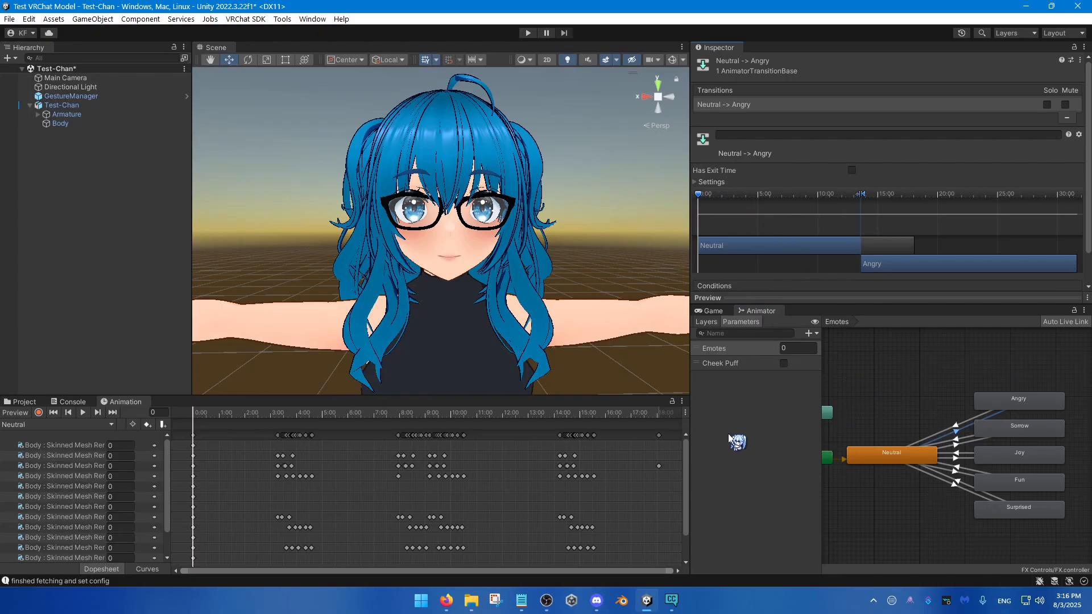
Step: Check the expressions menu and parameters assigned in Test-Chan's avatar descriptor
click(125, 106)
scroll(831, 230, down, 6)
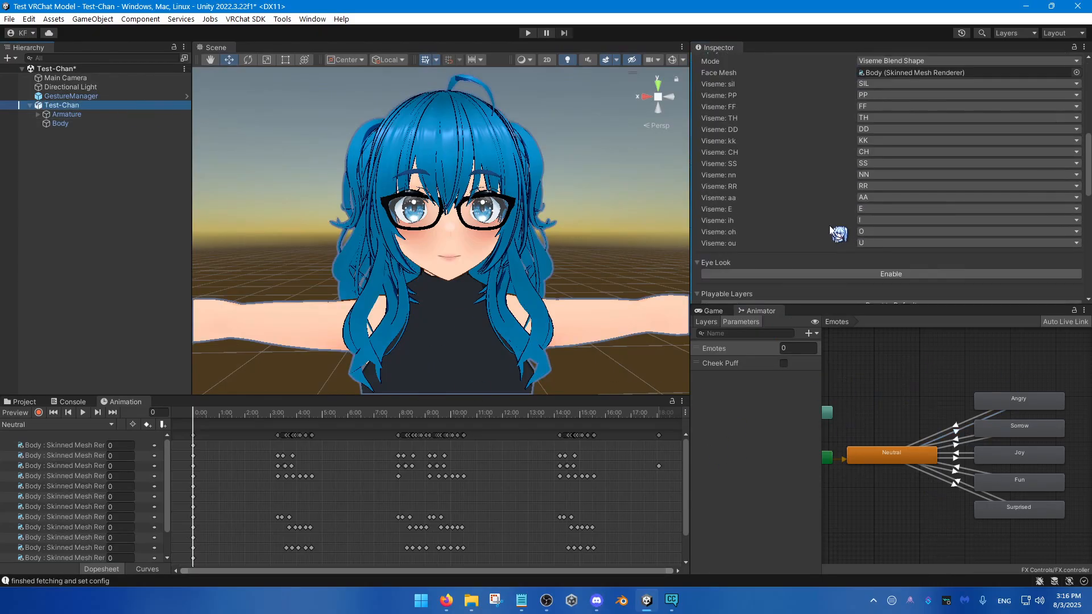
scroll(831, 230, down, 6)
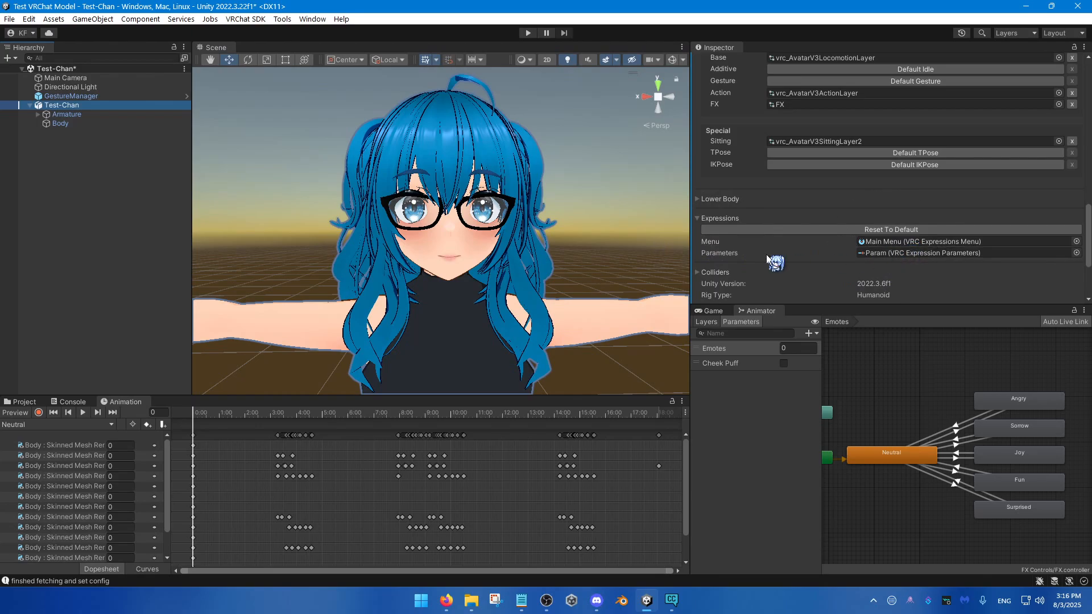
Step: Look up the VRChat avatar asset types that can be created in the FX Controls folder, without creating one
click(43, 402)
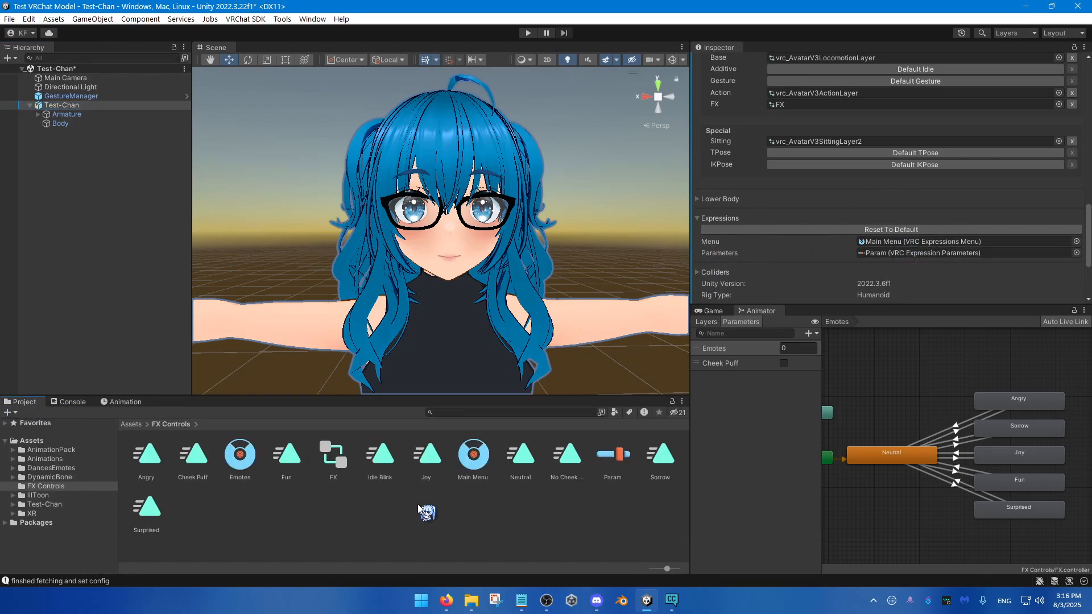
right_click(447, 508)
mouse_move(626, 121)
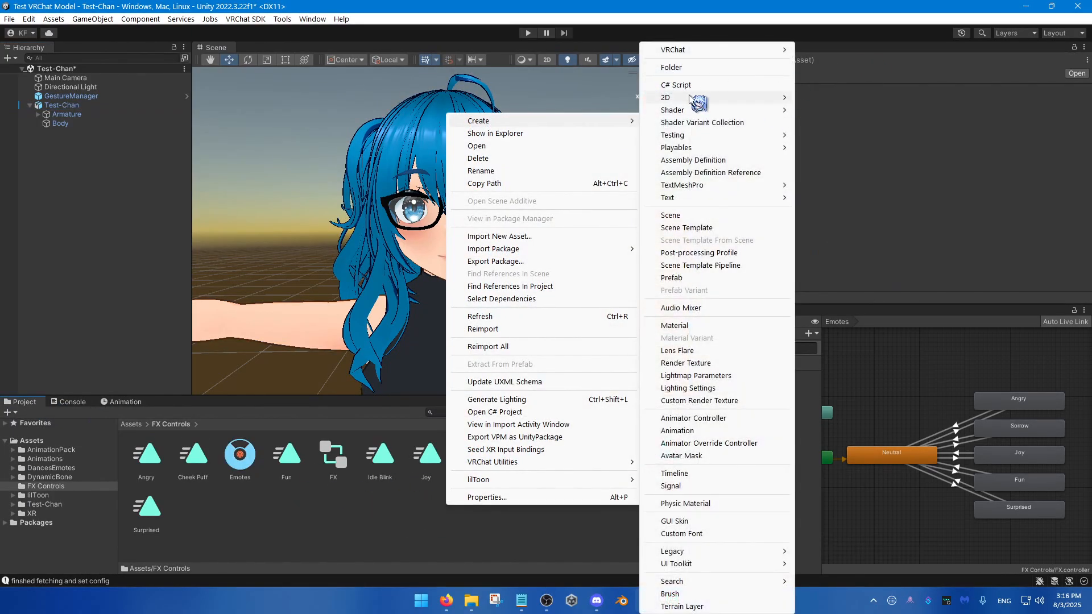
mouse_move(780, 54)
mouse_move(836, 51)
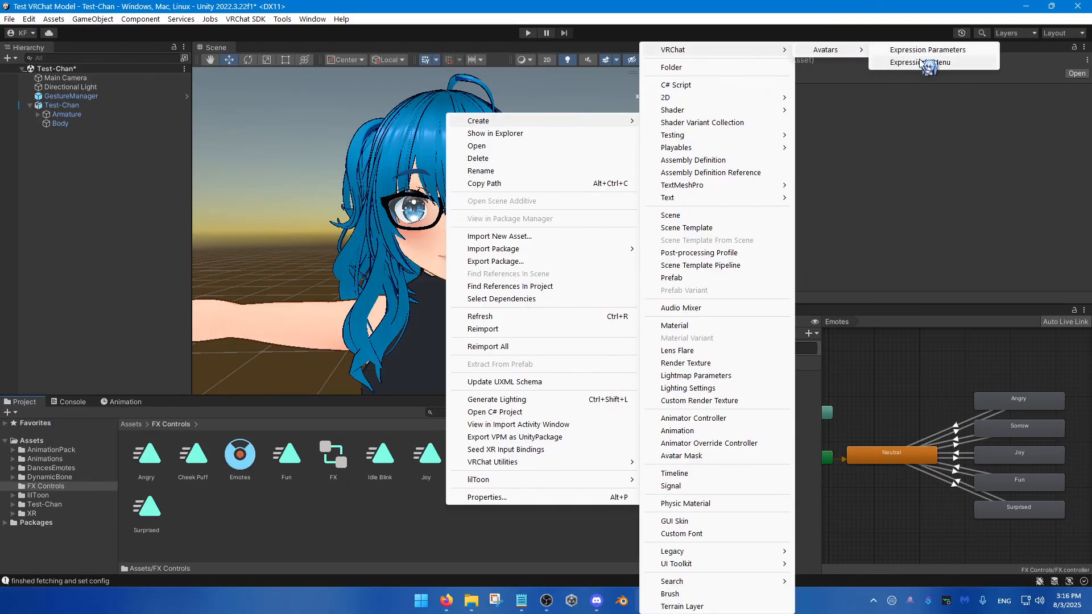
click(371, 523)
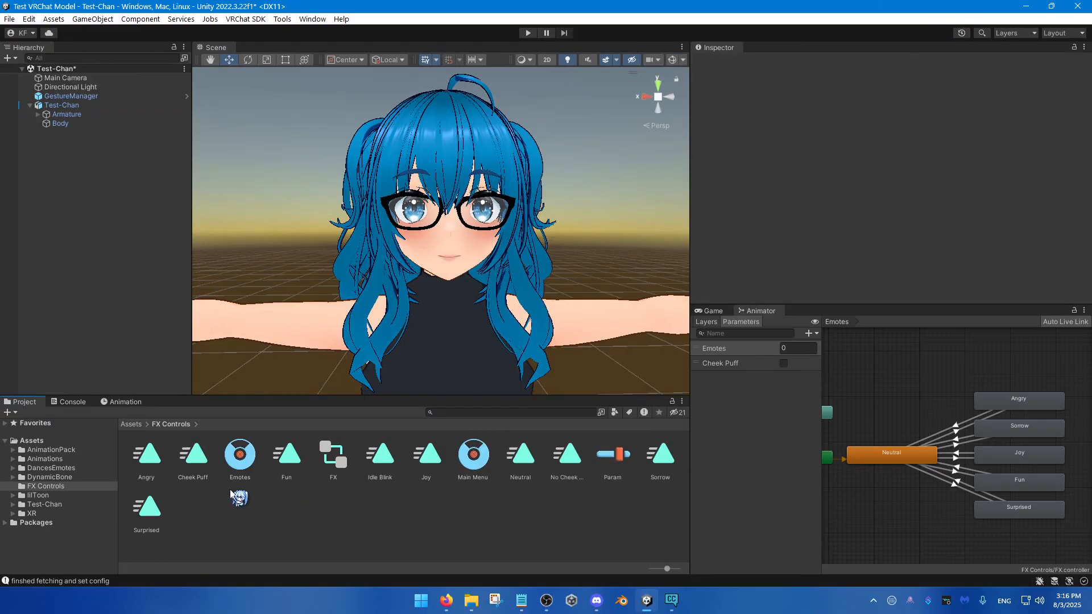
Step: Review the Param asset, the Main Menu and the Emotes submenu, including the parameter choices for the Angry toggle
click(473, 463)
click(613, 455)
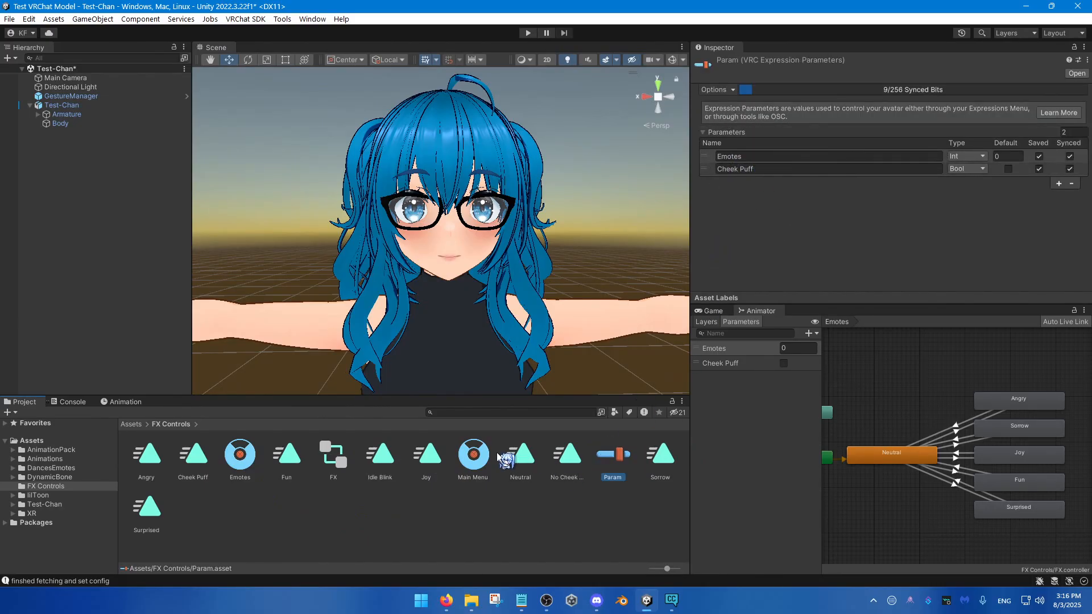
click(475, 458)
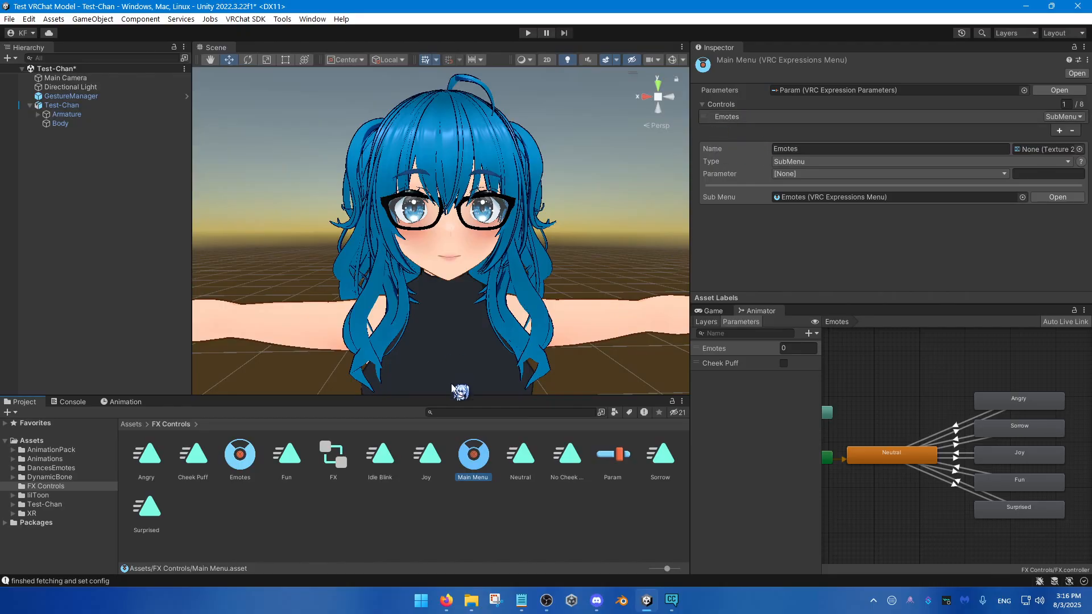
drag(267, 446, 239, 469)
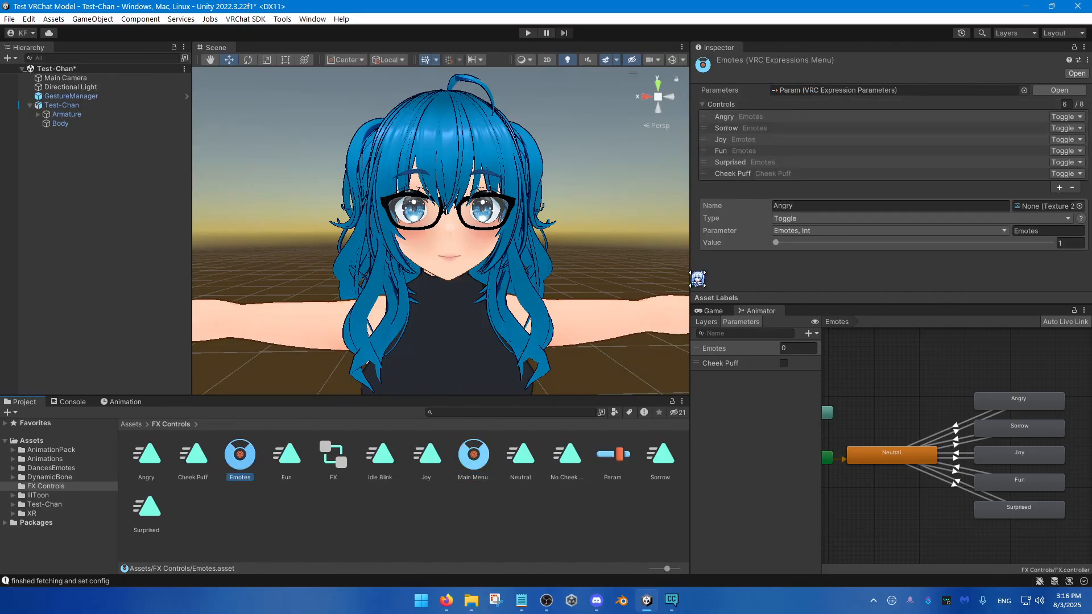
click(802, 231)
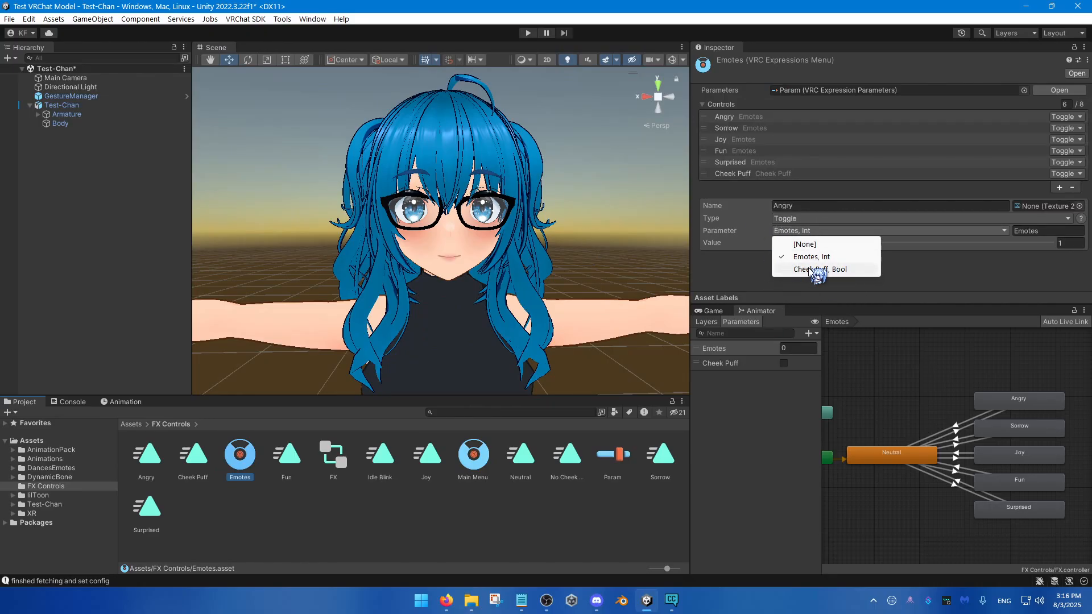
click(739, 121)
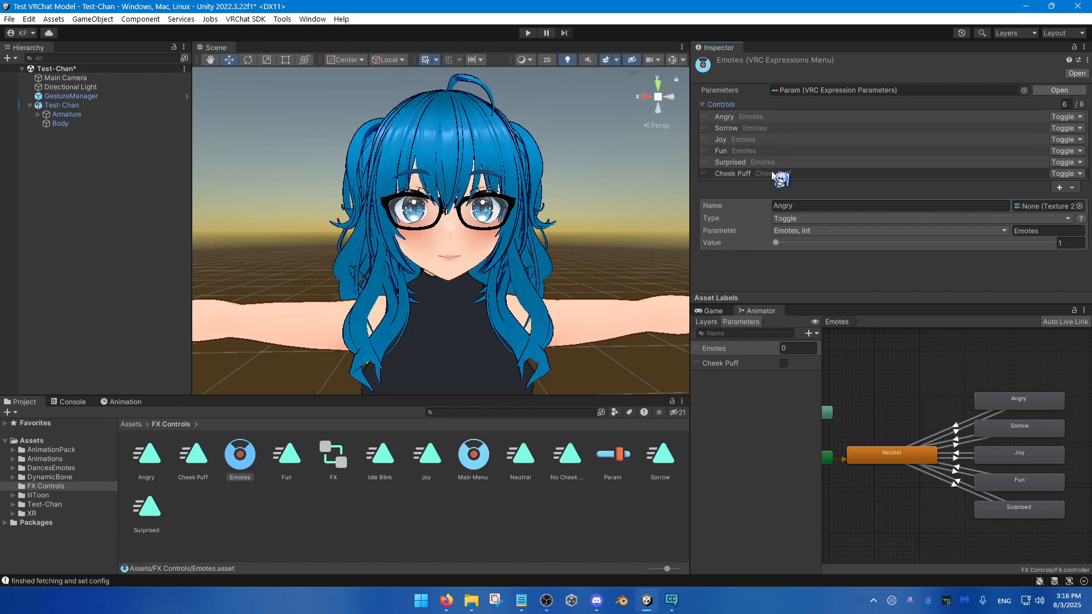
Step: Display Test-Chan's Neutral clip timeline and inspect the Neutral state in the Emotes layer
click(120, 106)
click(124, 402)
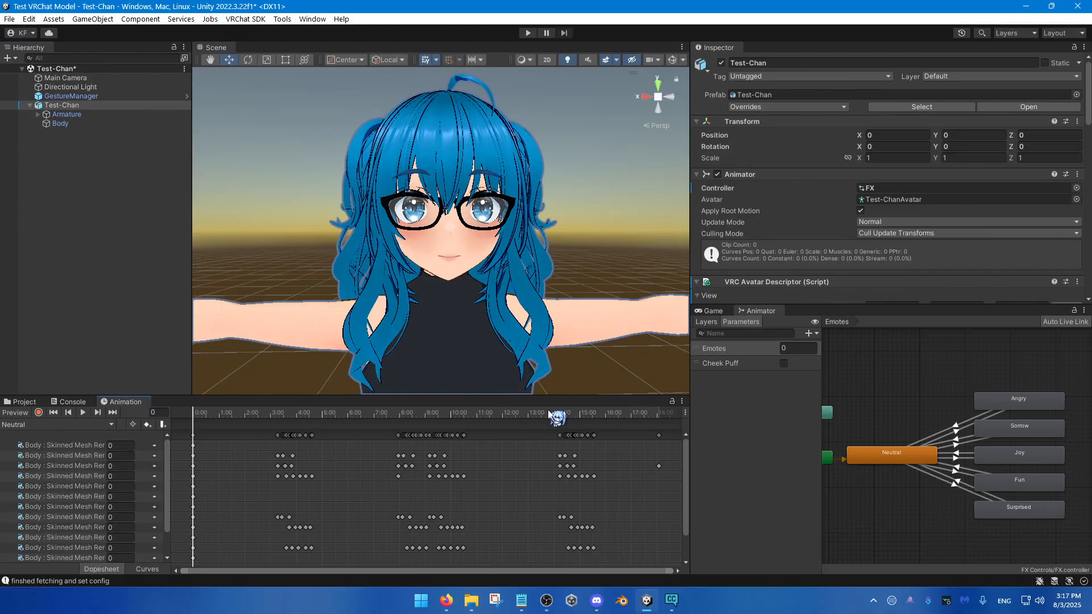
middle_drag(939, 482, 968, 479)
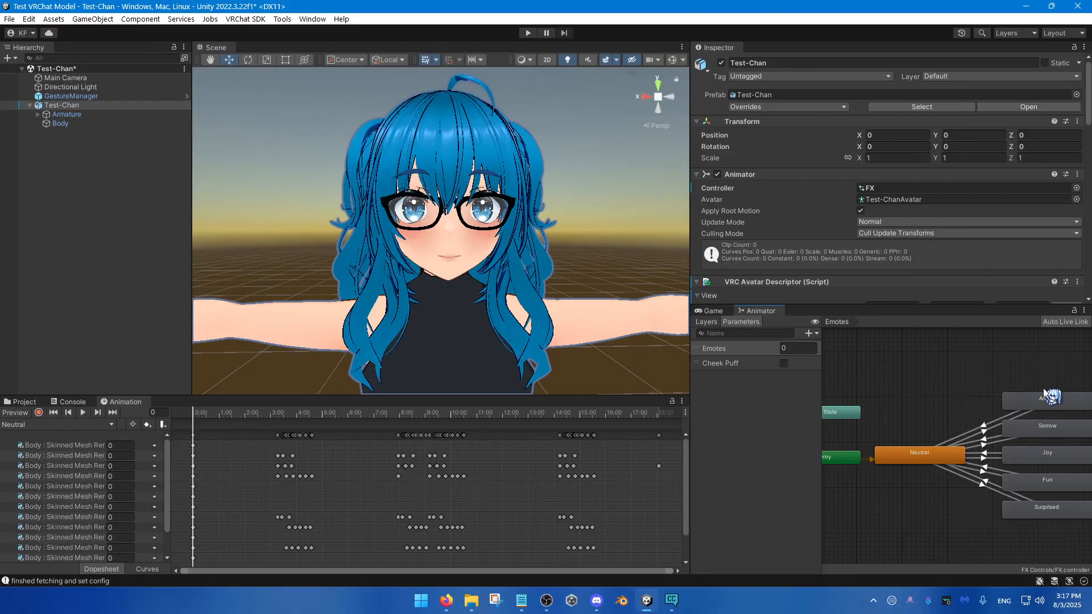
click(926, 455)
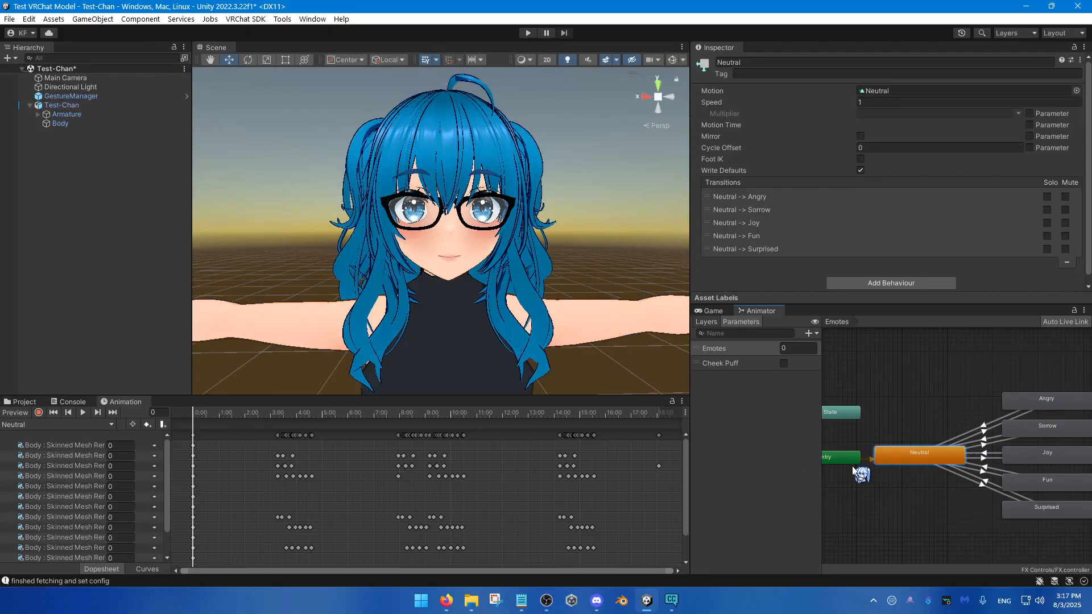
middle_drag(937, 455, 849, 449)
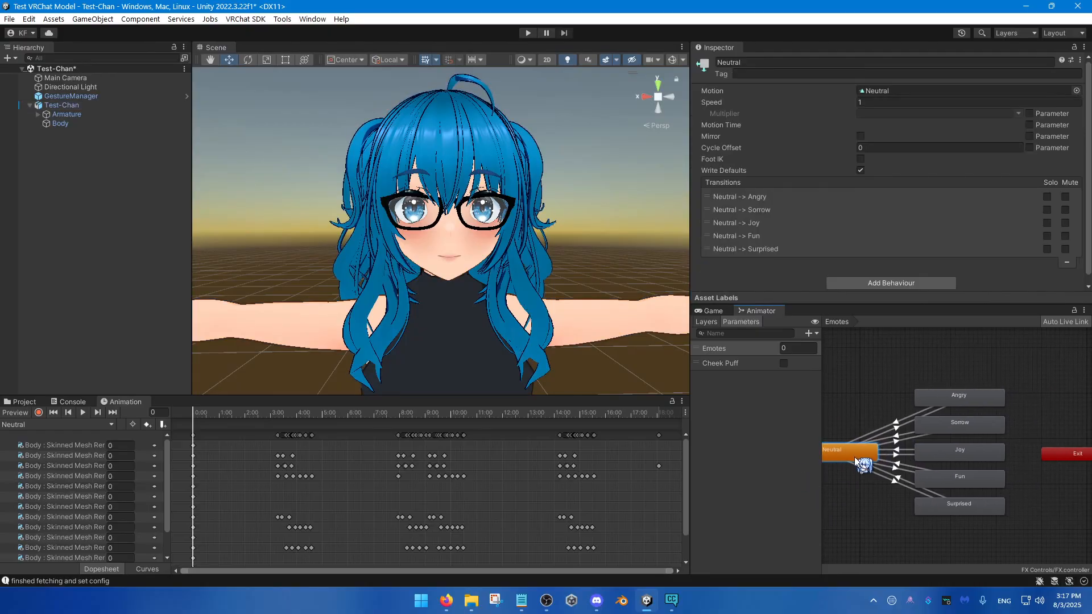
Step: Compare the motions assigned to the Sorrow, Joy, Angry, Fun and Surprised states
click(970, 420)
click(972, 457)
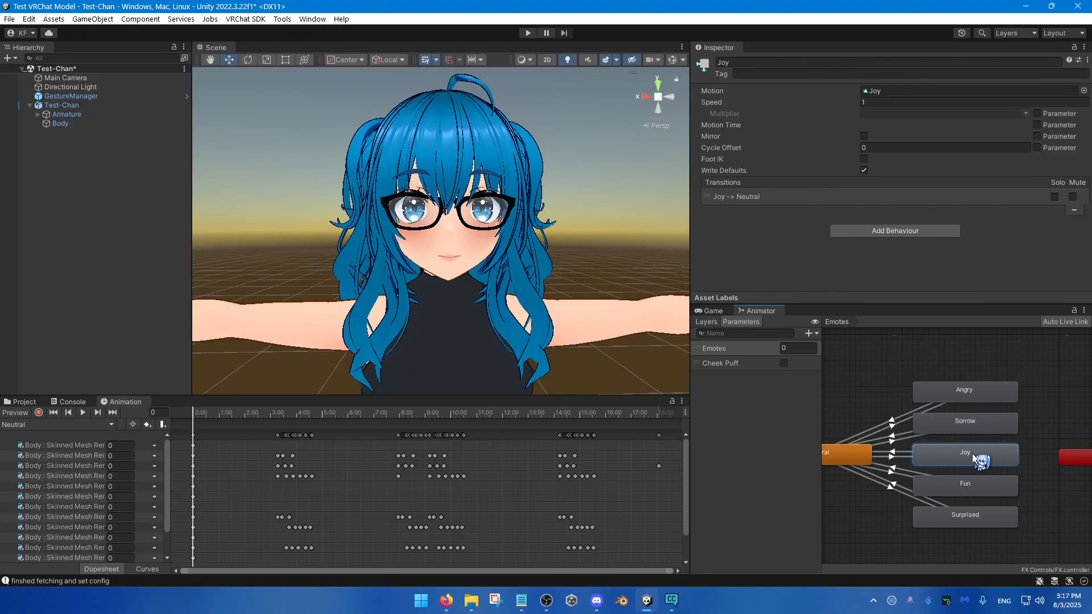
click(974, 424)
key(ctrl)
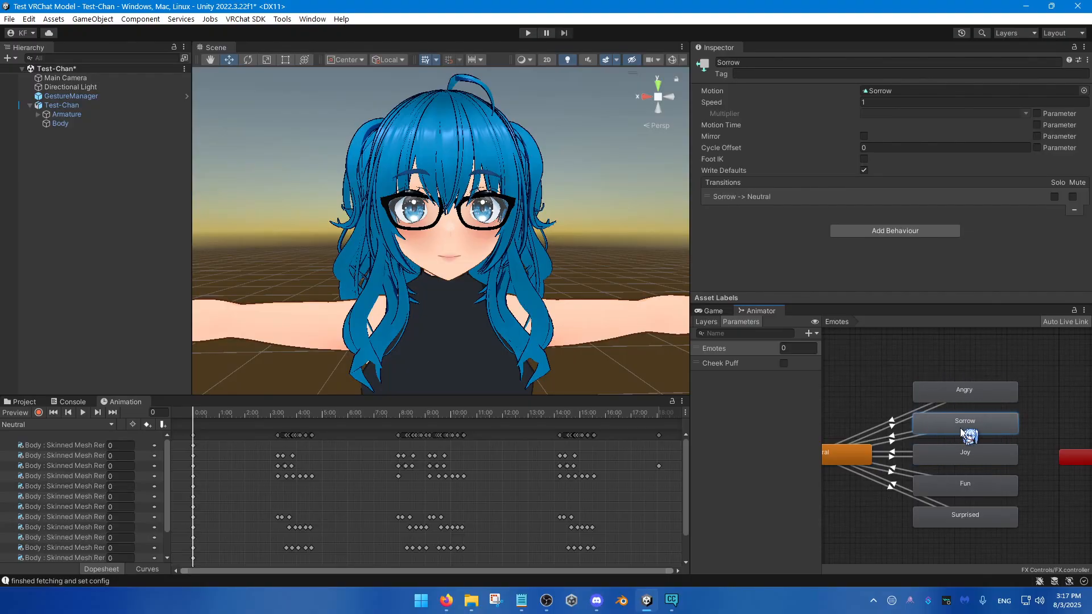
click(973, 393)
click(986, 490)
click(986, 516)
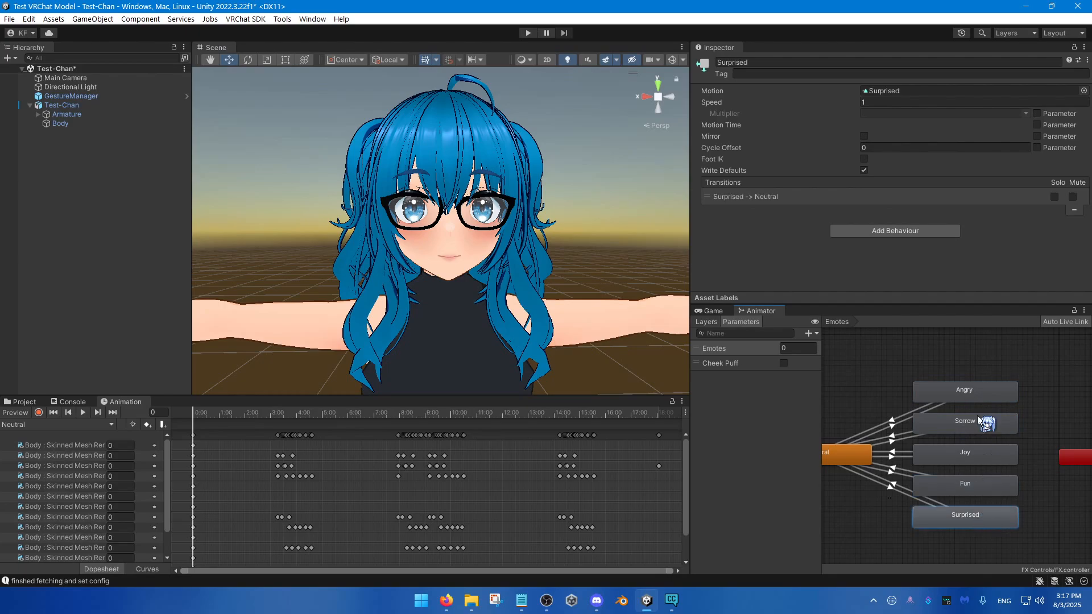
click(981, 393)
middle_drag(962, 481, 1027, 479)
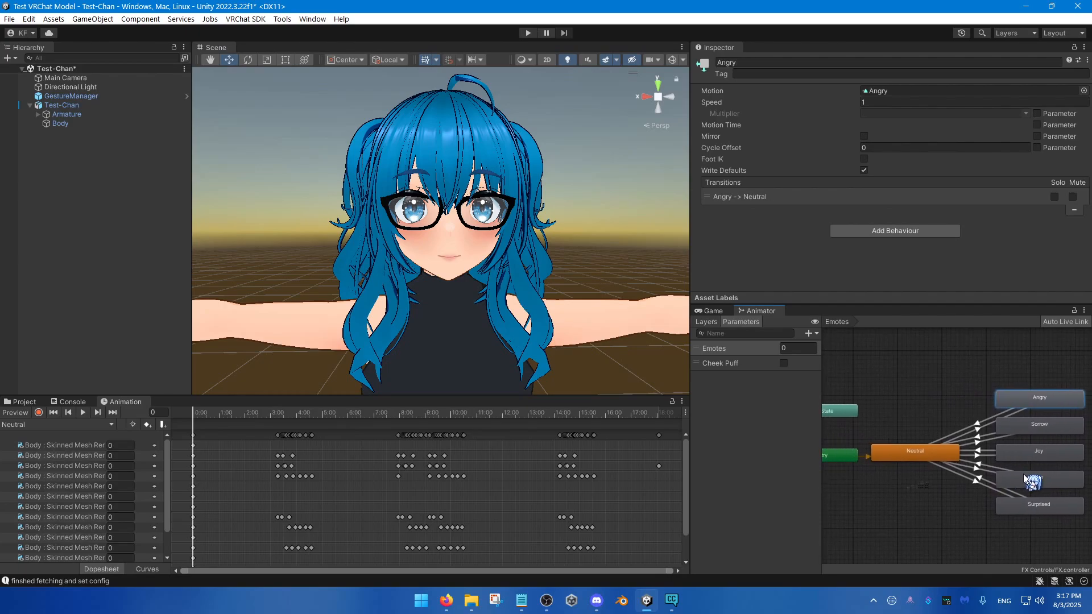
Step: Clear the state selection, show the FX Controls assets and bring Test-Chan's upper body into view
click(890, 358)
scroll(839, 418, down, 1)
middle_drag(853, 424, 897, 432)
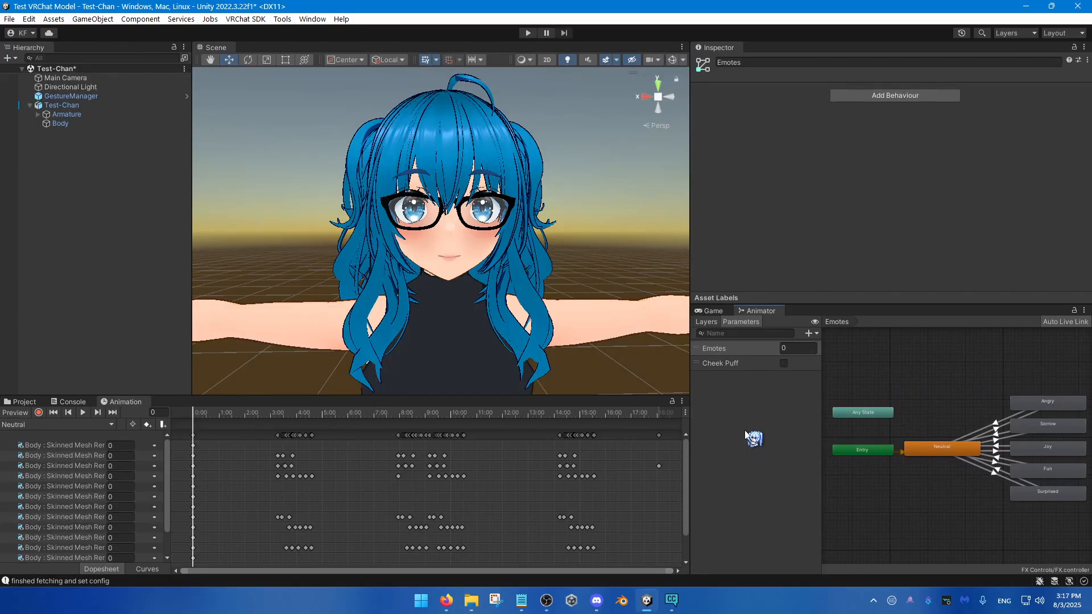
click(29, 402)
right_drag(514, 300, 507, 306)
key(s)
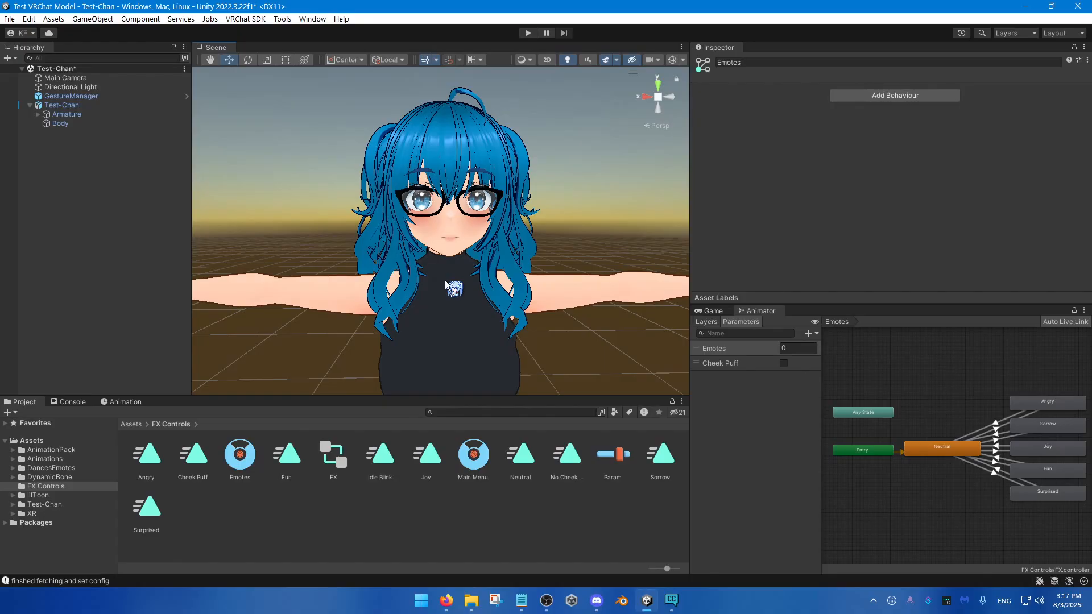